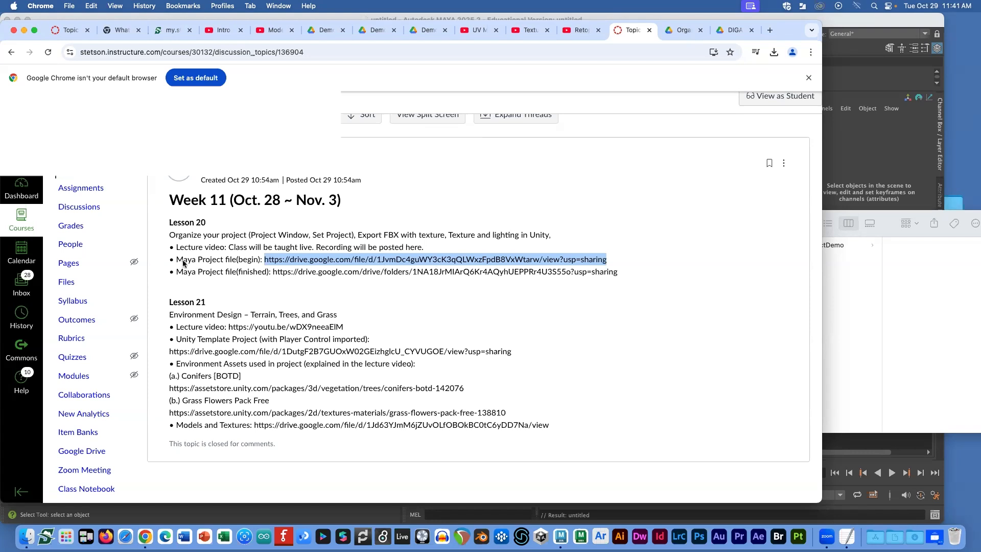
# Step: Highlight the 'Organize your project', 'Export FBX' and 'Maya' phrases in the Lesson 20 Canvas post
pyautogui.moveTo(170, 235); pyautogui.dragTo(256, 243)
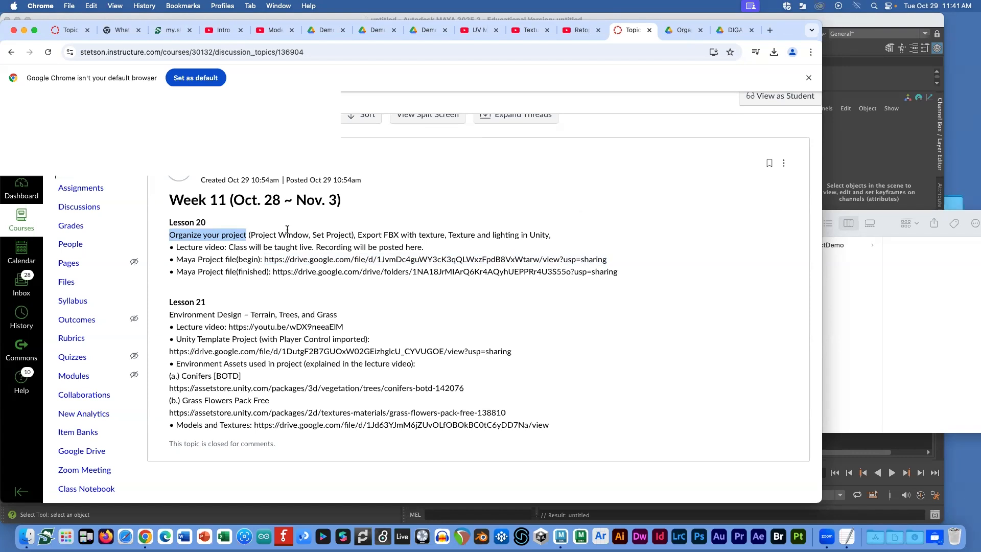
pyautogui.moveTo(358, 235); pyautogui.dragTo(403, 237)
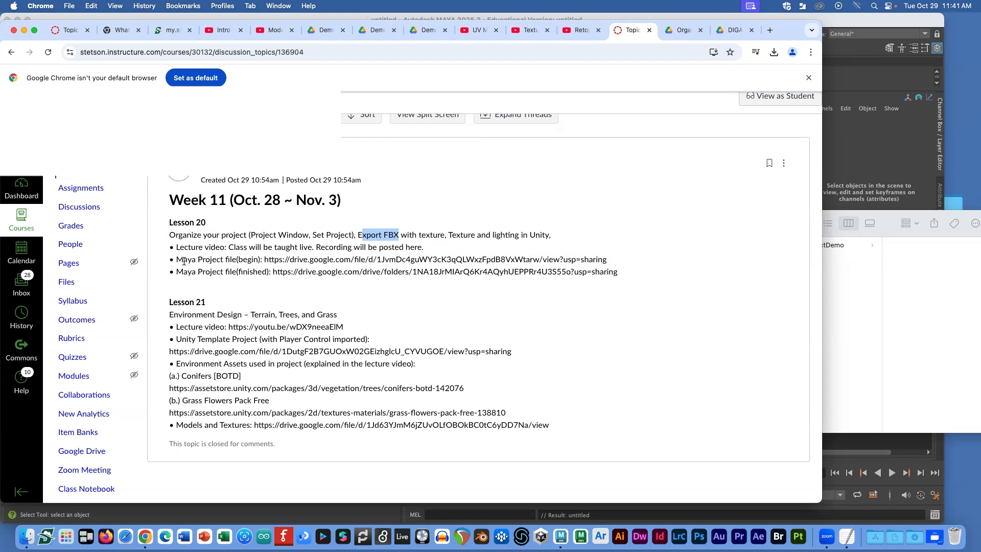
pyautogui.moveTo(183, 261); pyautogui.dragTo(202, 260)
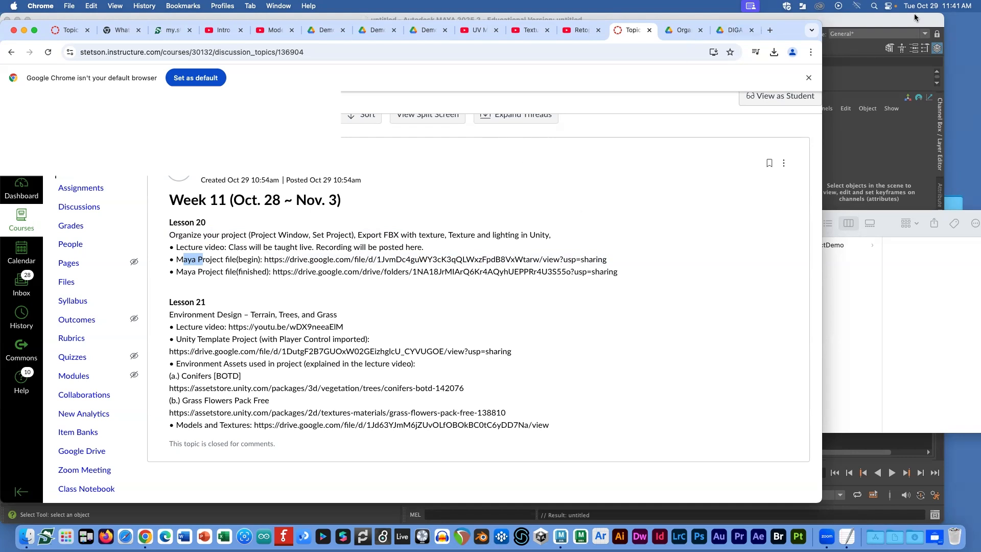
# Step: Switch to Finder and open OrganizeProjectDemo.ma from the House example folder
pyautogui.click(841, 23)
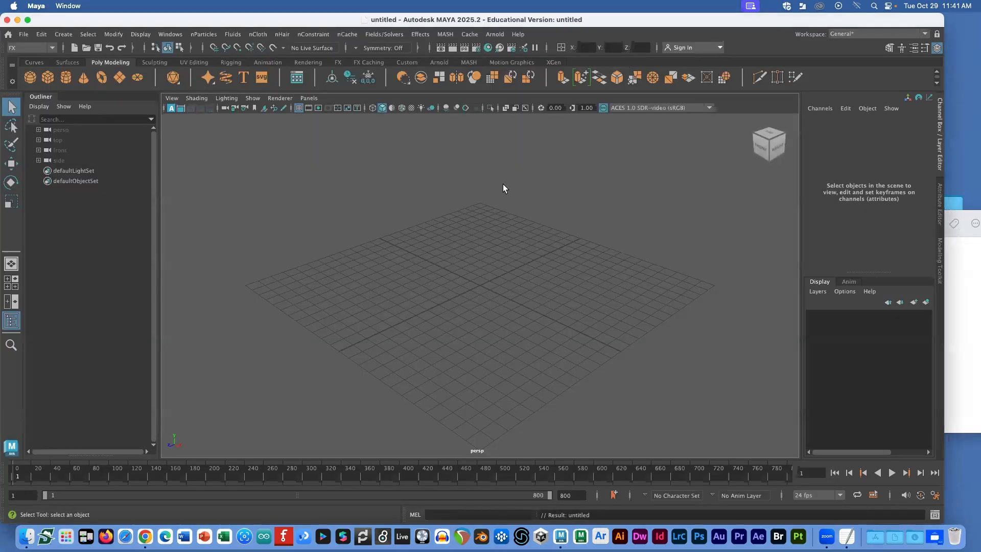
pyautogui.press('super+Tab')
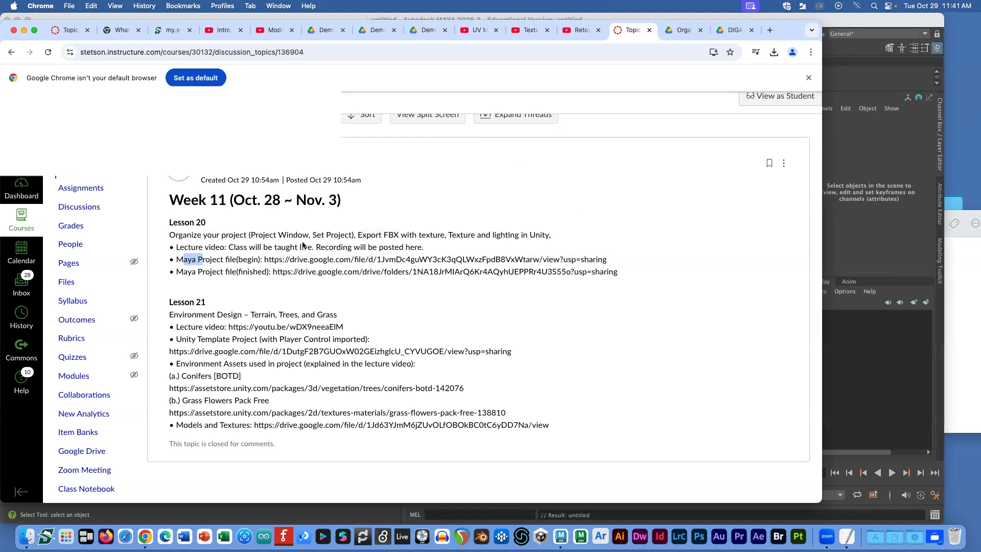
pyautogui.press('super+Tab')
pyautogui.press('super+Tab')
pyautogui.press('super+Tab')
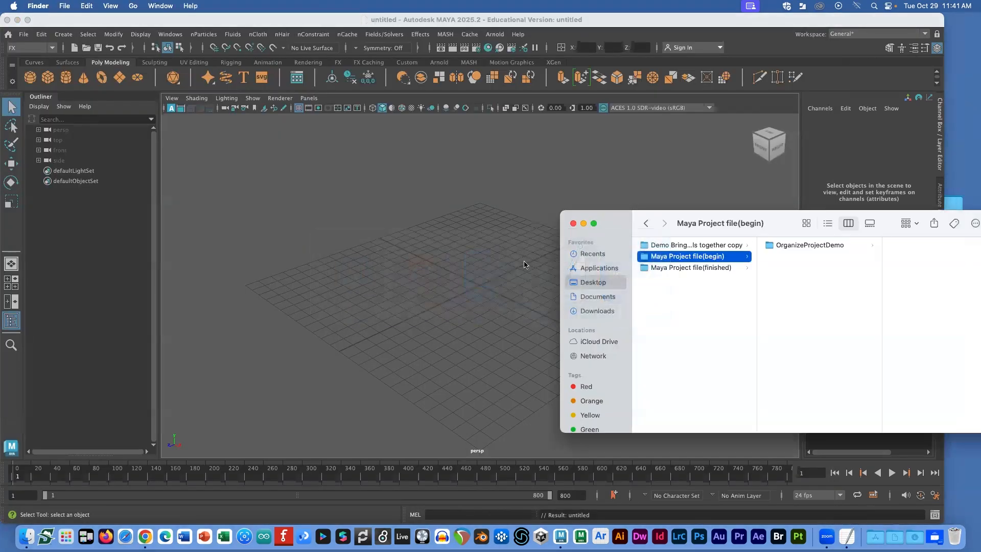
pyautogui.click(786, 246)
pyautogui.moveTo(779, 227); pyautogui.dragTo(602, 217)
pyautogui.click(799, 257)
pyautogui.click(768, 301)
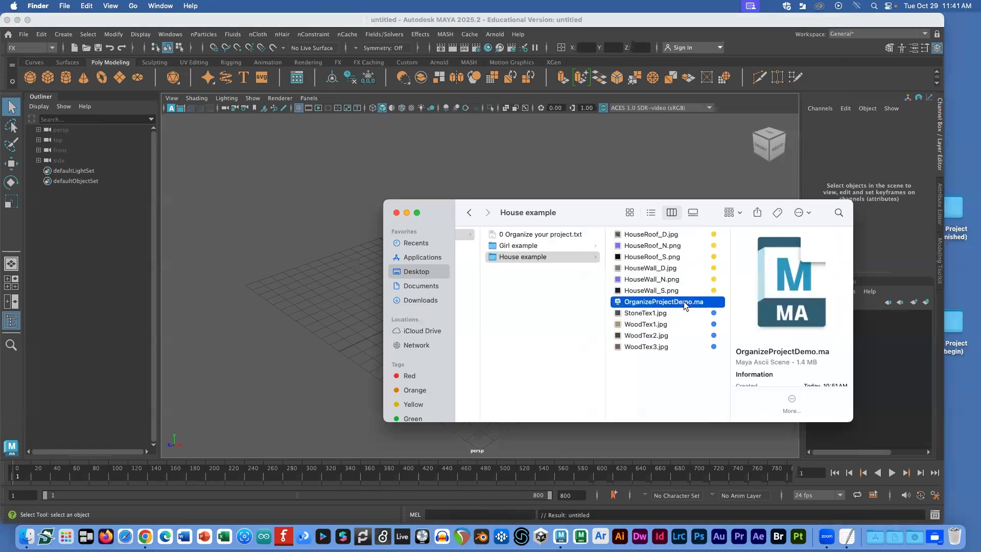
pyautogui.doubleClick(683, 301)
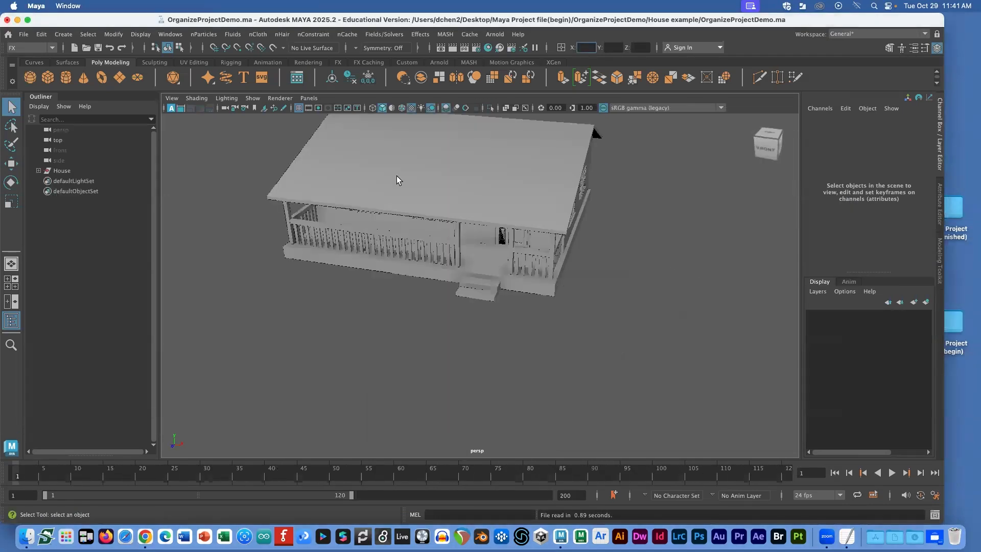
# Step: Orbit and zoom around the untextured house model, then switch back to Finder
pyautogui.keyDown('alt'); pyautogui.moveTo(523, 230); pyautogui.dragTo(512, 233); pyautogui.keyUp('alt')
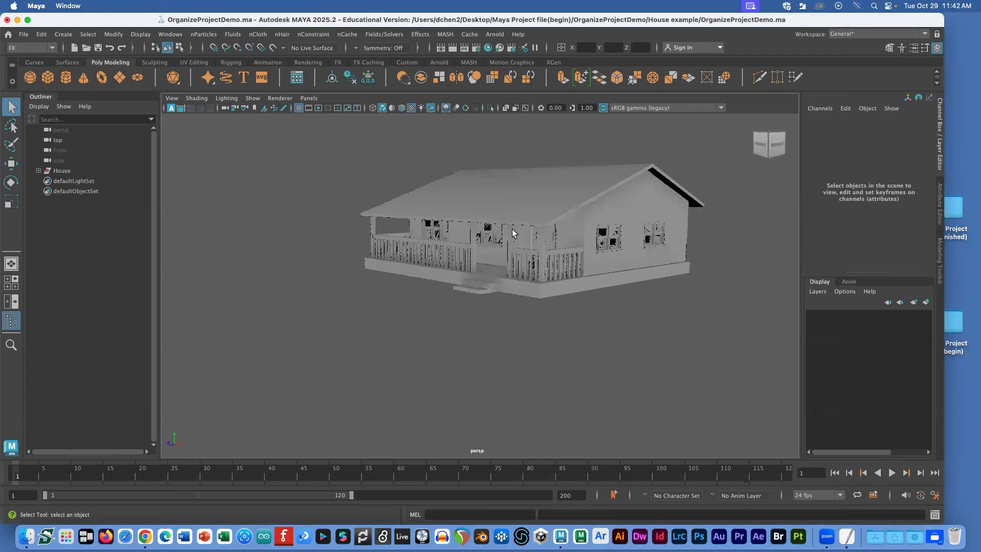
pyautogui.scroll(5, 570, 202)
pyautogui.scroll(-1, 570, 201)
pyautogui.press('super+Tab')
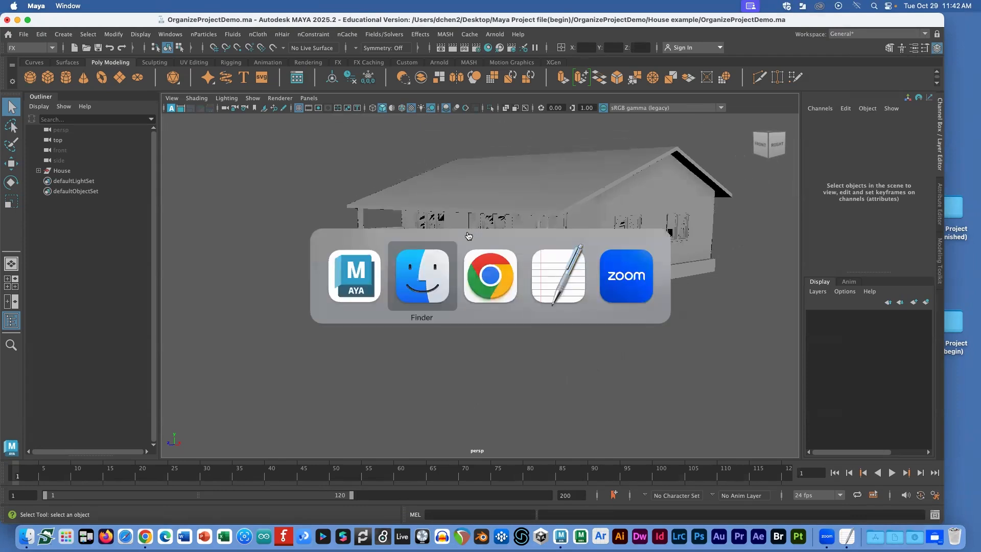
# Step: Open '0 Organize your project.txt' in TextEdit and highlight the Step 1 instruction
pyautogui.click(544, 234)
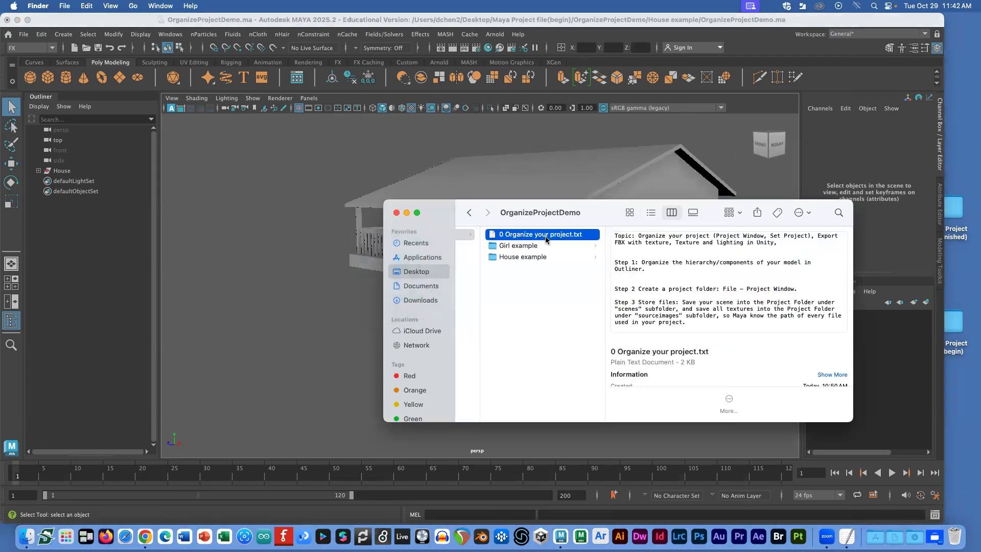
pyautogui.doubleClick(542, 235)
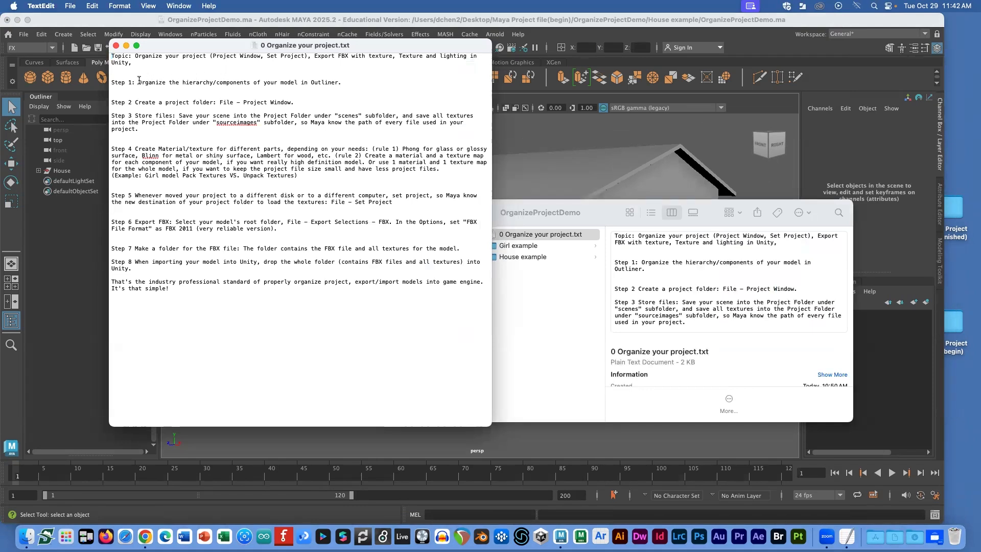
pyautogui.moveTo(134, 82); pyautogui.dragTo(352, 85)
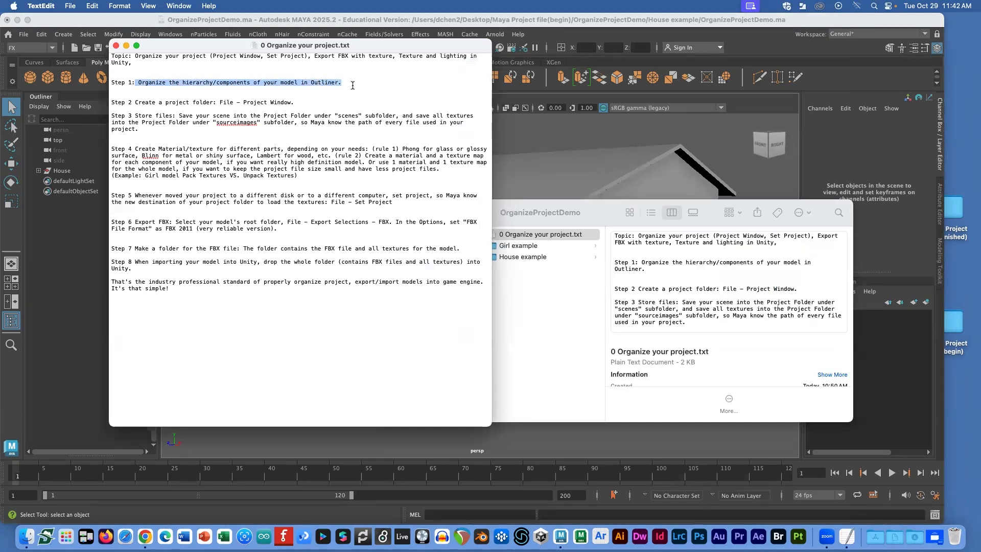
# Step: Compare the notes with the Maya house scene, then highlight the whole Step 4 paragraph
pyautogui.click(382, 20)
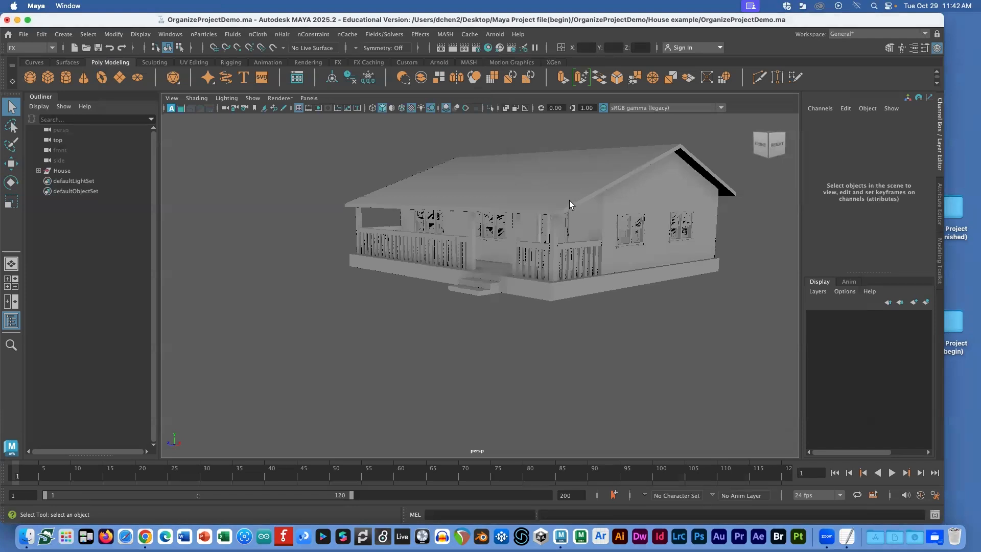
pyautogui.press('super+Tab')
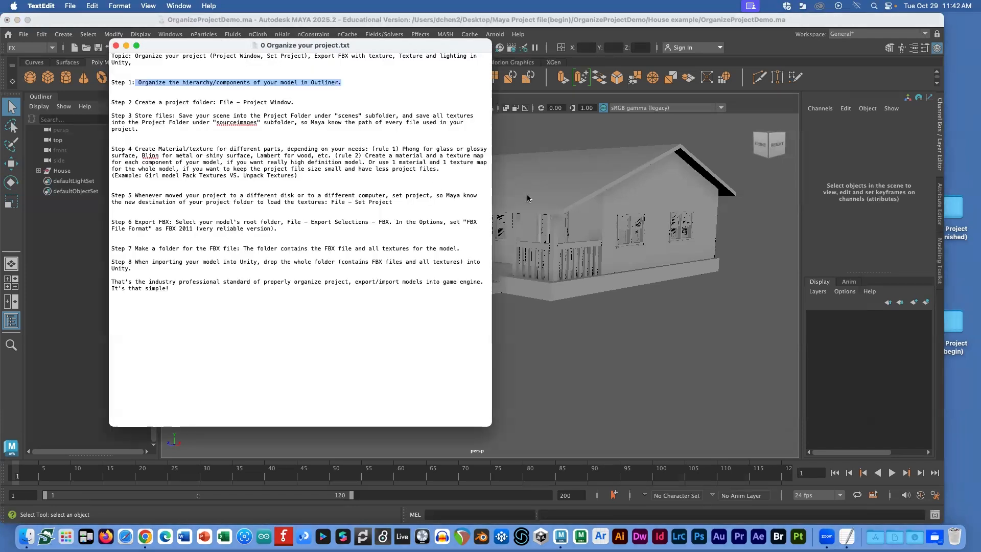
pyautogui.press('super+Tab')
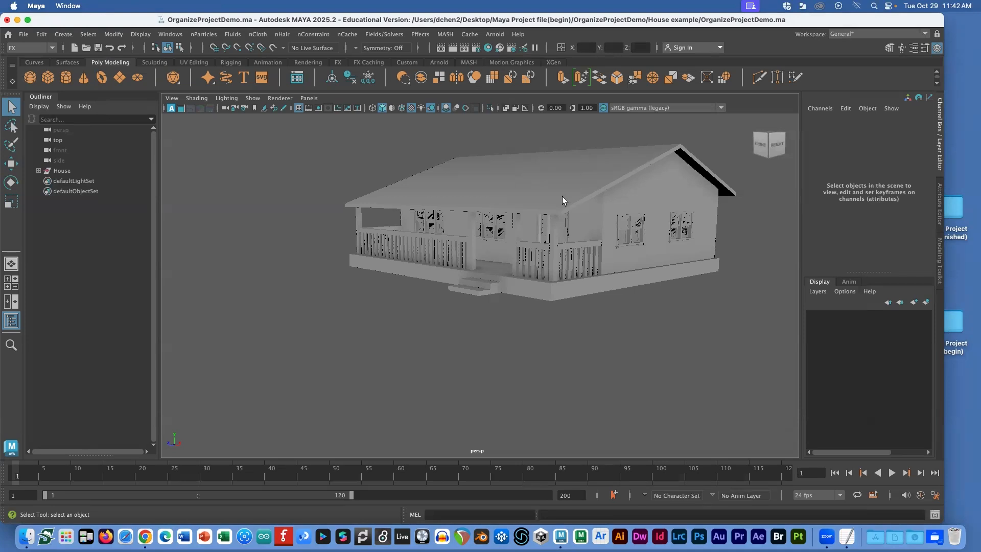
pyautogui.scroll(-1, 562, 196)
pyautogui.press('super+Tab')
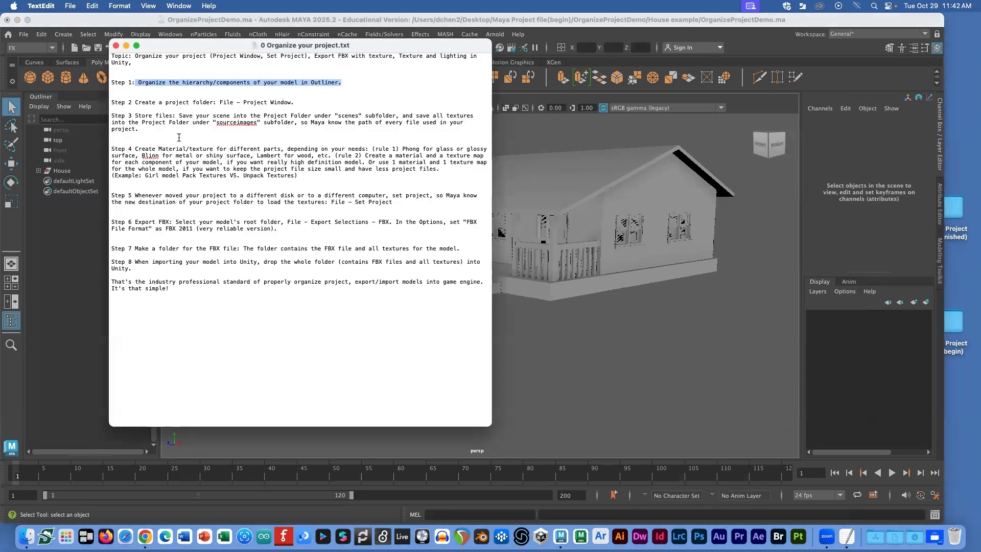
pyautogui.moveTo(117, 149); pyautogui.dragTo(305, 173)
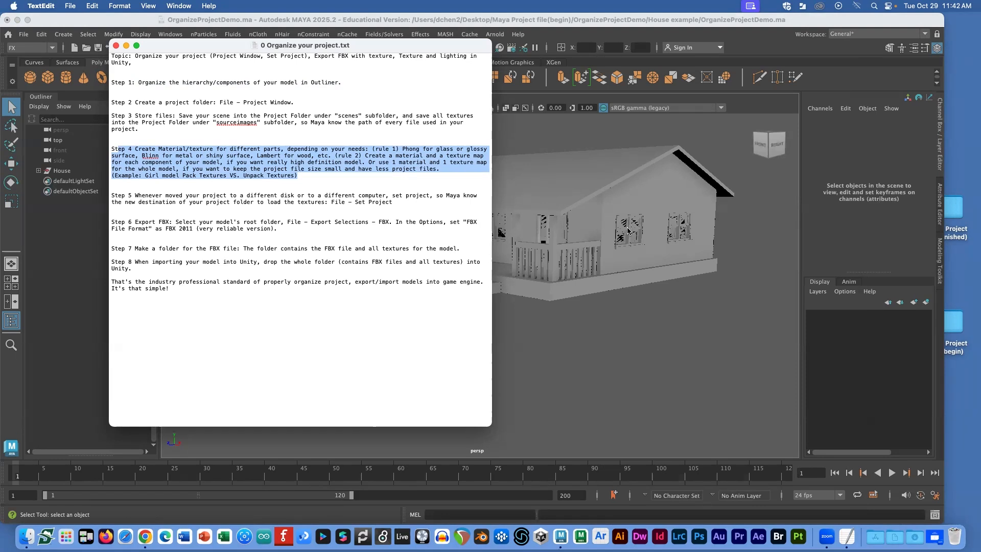
# Step: Highlight the Step 4 material types Phong, Blinn and Lambert and the word wood
pyautogui.click(439, 161)
pyautogui.moveTo(422, 149); pyautogui.dragTo(403, 149)
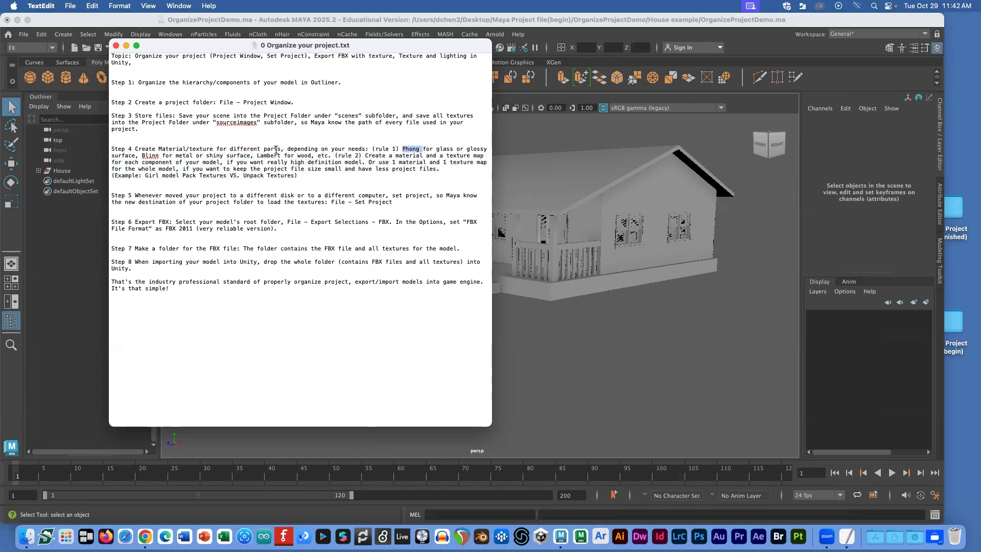
pyautogui.moveTo(312, 155); pyautogui.dragTo(298, 155)
pyautogui.moveTo(170, 156); pyautogui.dragTo(144, 155)
pyautogui.moveTo(143, 156); pyautogui.dragTo(158, 156)
pyautogui.moveTo(420, 150); pyautogui.dragTo(402, 150)
pyautogui.moveTo(281, 155); pyautogui.dragTo(256, 155)
# Step: Highlight the Step 4 create-a-material rule and enlarge the notes window
pyautogui.click(437, 156)
pyautogui.moveTo(381, 159); pyautogui.dragTo(285, 163)
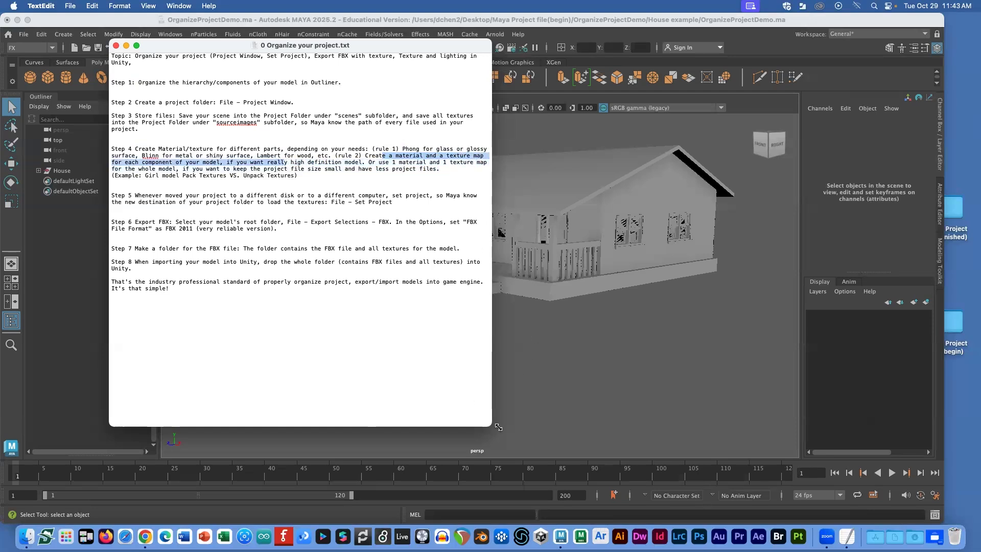
pyautogui.moveTo(492, 426); pyautogui.dragTo(677, 511)
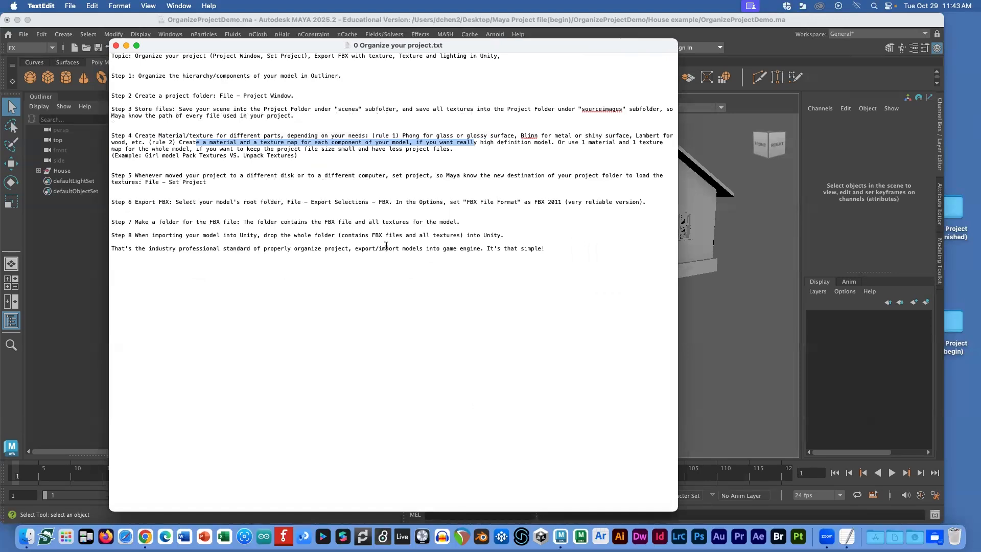
# Step: Enlarge the font of the whole notes document, highlight the Step 4 material rules, and return to Maya
pyautogui.press('super+a')
pyautogui.press('super+plus')
pyautogui.press('super+plus')
pyautogui.press('super+plus')
pyautogui.press('super+plus')
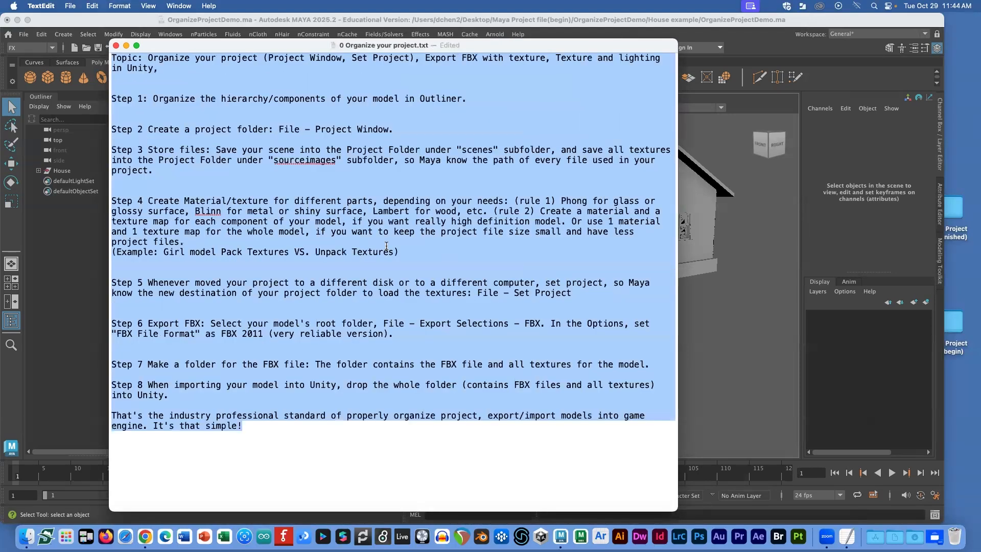
pyautogui.moveTo(205, 238); pyautogui.dragTo(541, 239)
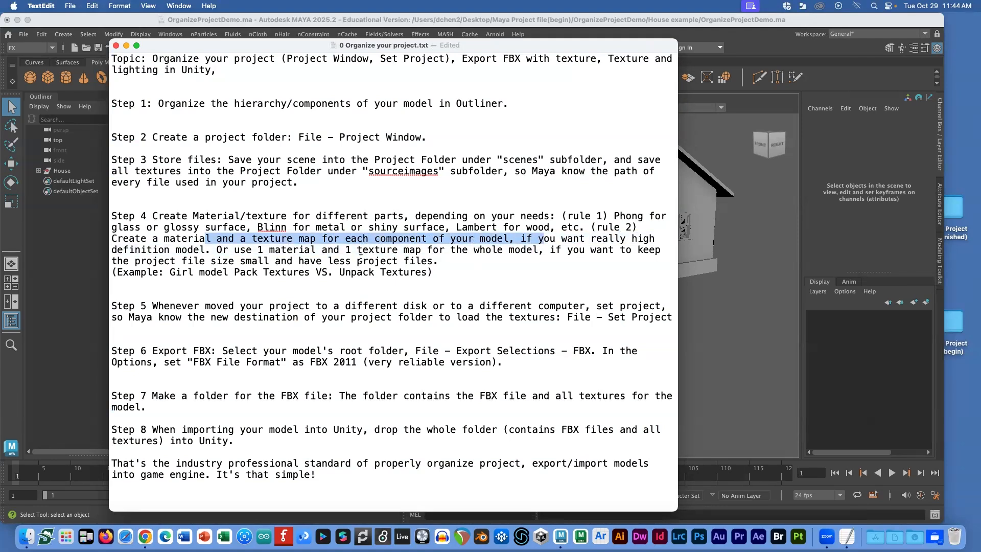
pyautogui.moveTo(258, 250); pyautogui.dragTo(146, 239)
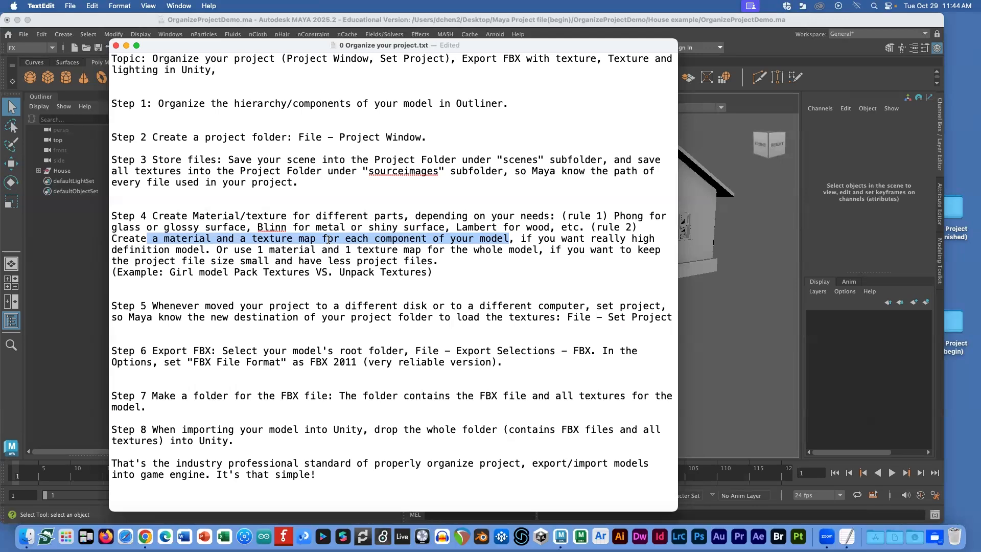
pyautogui.click(700, 77)
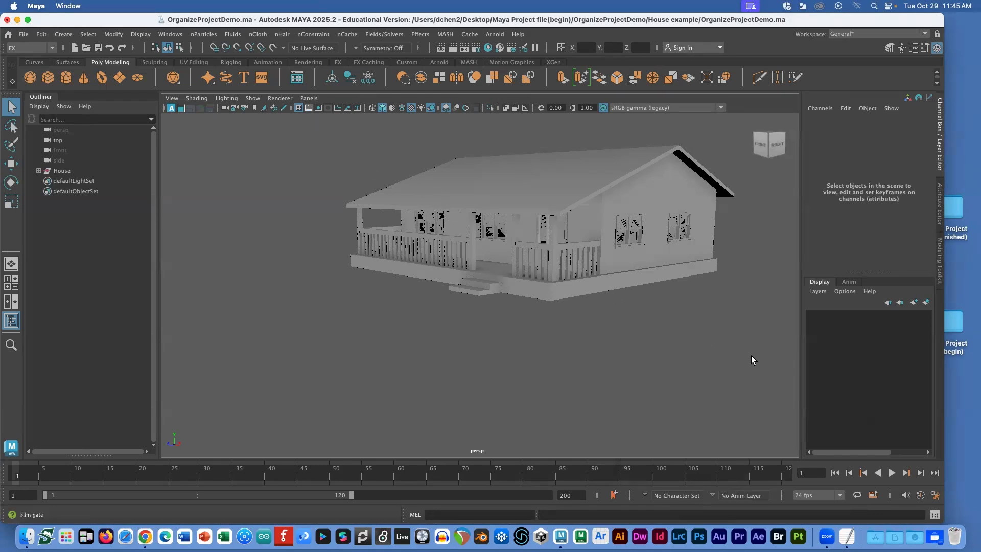
# Step: Box-select the house's floor piece, then open the Girl example folder in Finder
pyautogui.moveTo(763, 375); pyautogui.dragTo(305, 124)
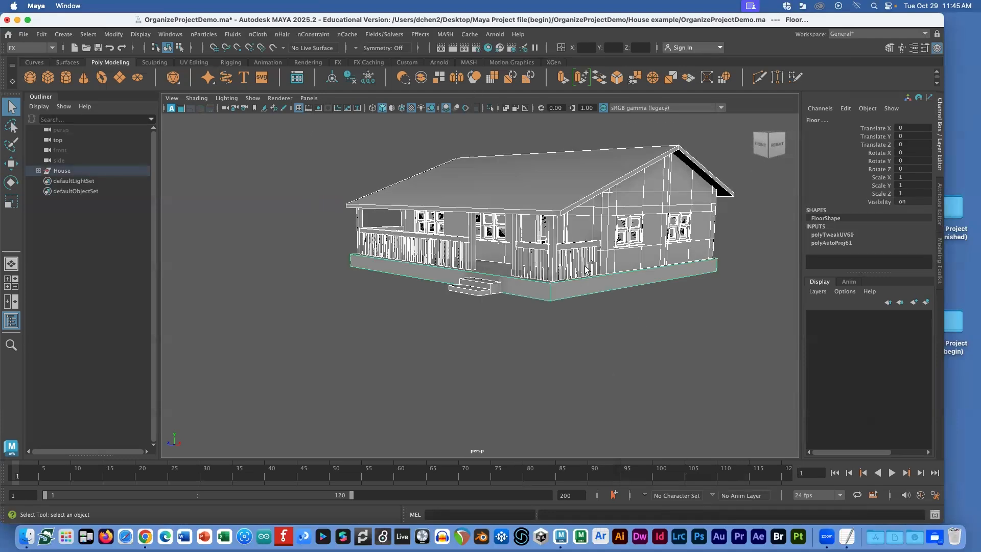
pyautogui.press('super+Tab')
pyautogui.press('super+Tab')
pyautogui.click(517, 248)
pyautogui.click(647, 300)
# Step: Open the four Girl example packed and unpacked texture images for viewing
pyautogui.moveTo(650, 304); pyautogui.dragTo(630, 217)
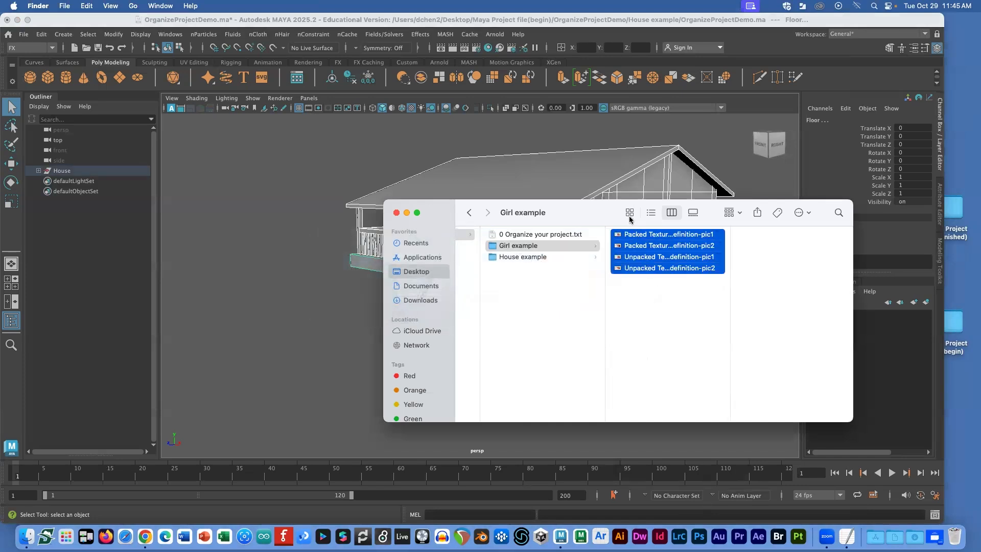
pyautogui.click(648, 287)
pyautogui.click(638, 235)
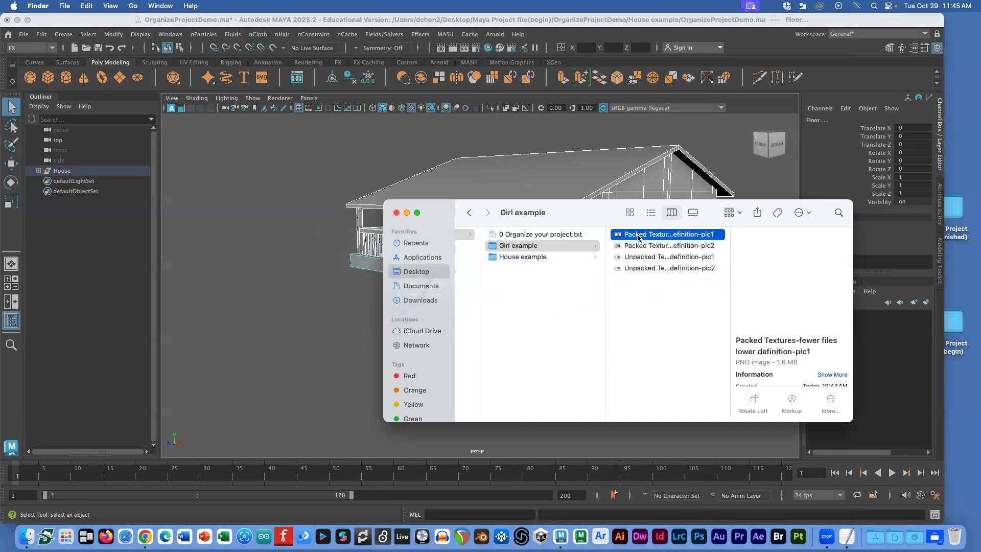
pyautogui.keyDown('shift'); pyautogui.click(639, 269); pyautogui.keyUp('shift')
pyautogui.doubleClick(642, 248)
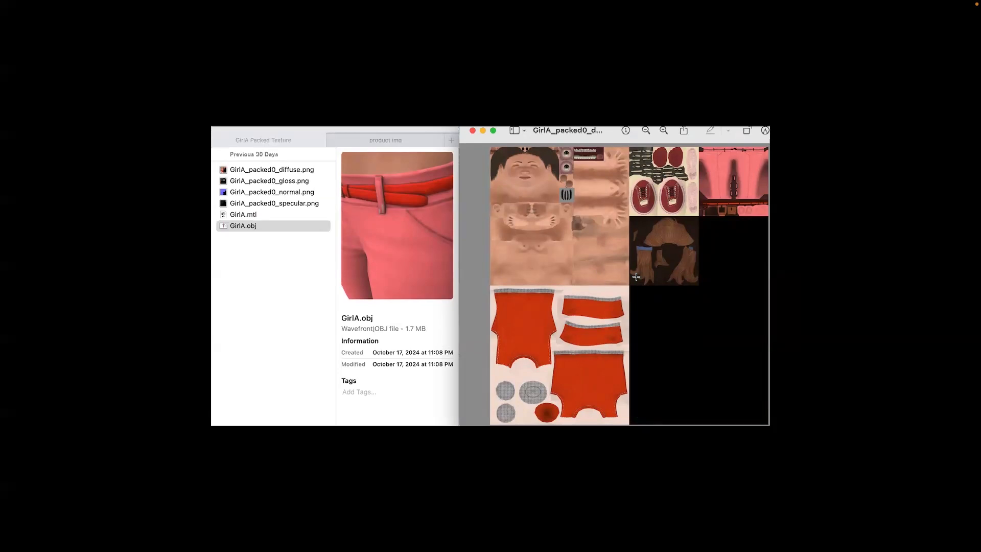
# Step: Close the texture image previews and return to the TextEdit project notes
pyautogui.press('Escape')
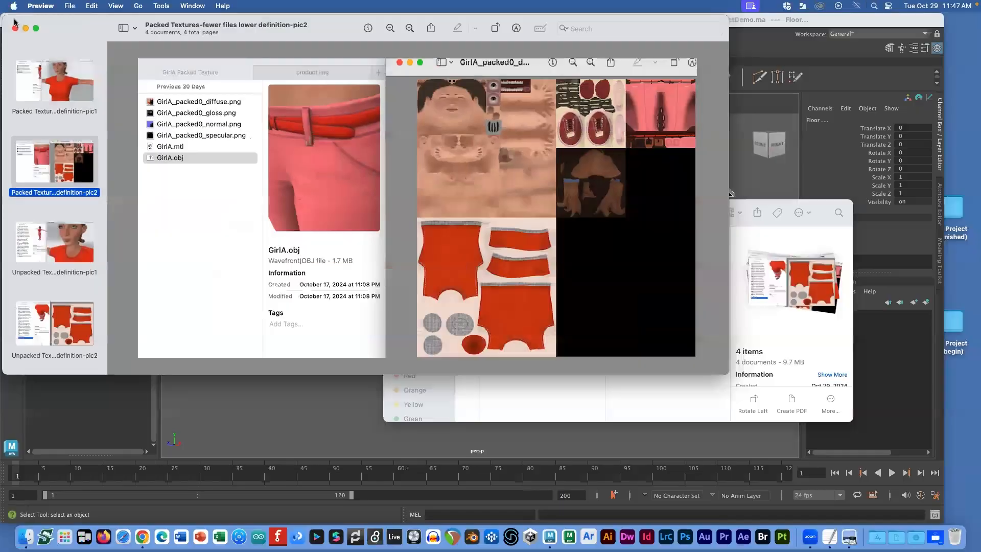
pyautogui.click(14, 28)
pyautogui.press('super+Tab')
pyautogui.press('super+Tab')
pyautogui.press('super+Tab')
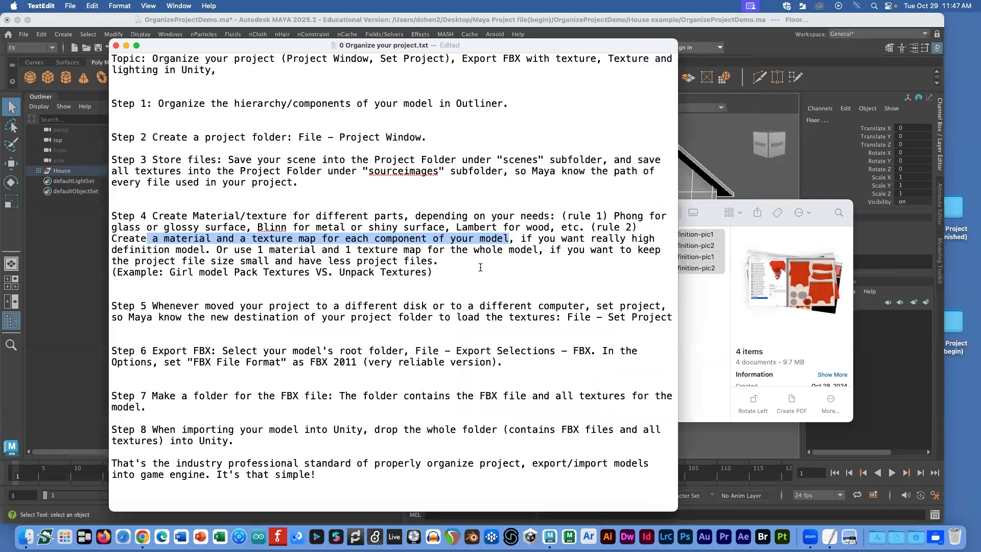
# Step: Highlight the rule 2 paragraph and its example, then bring the Maya scene forward
pyautogui.moveTo(486, 268); pyautogui.dragTo(589, 225)
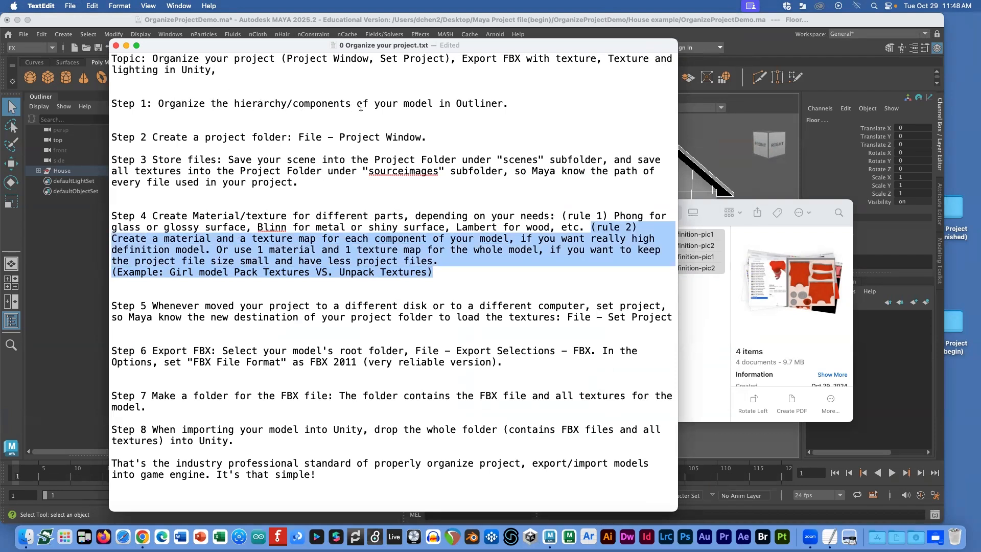
pyautogui.click(655, 19)
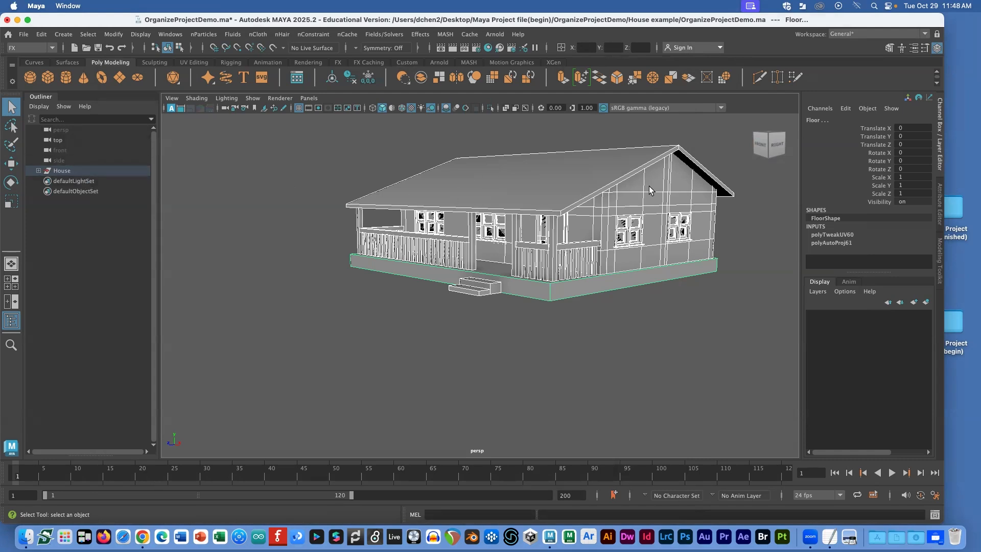
# Step: Duplicate the House group with Ctrl+D and hide the original House
pyautogui.click(60, 171)
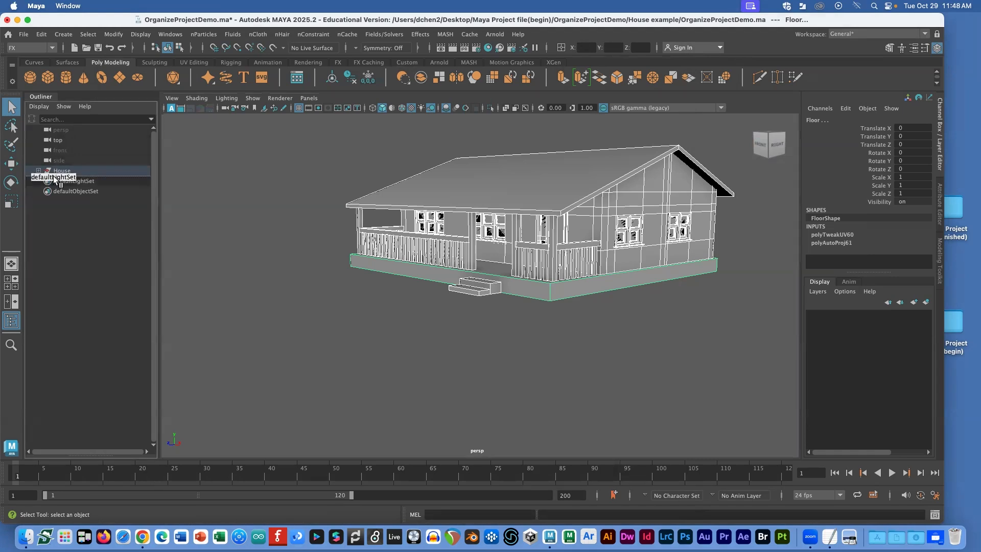
pyautogui.hotkey('ctrl', 'd')
pyautogui.click(143, 34)
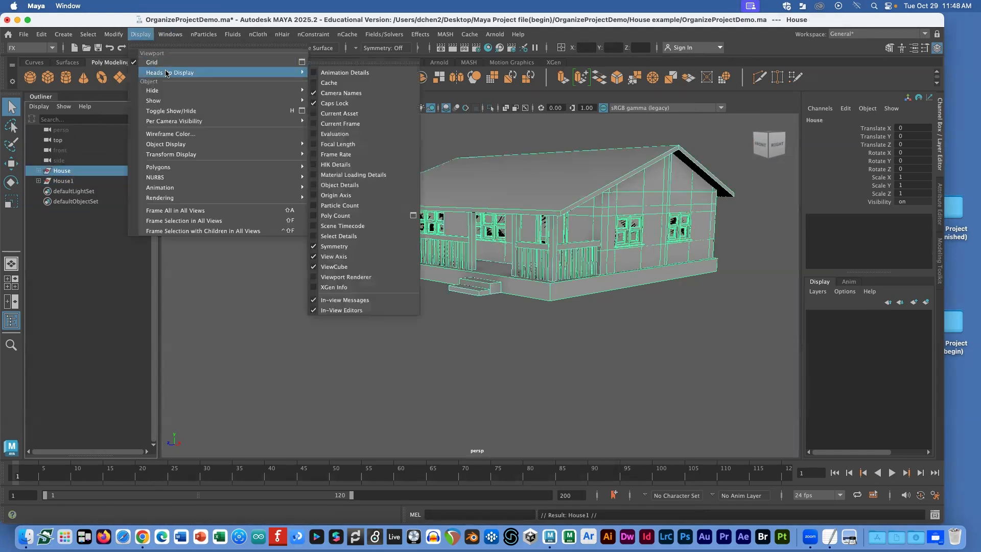
pyautogui.moveTo(286, 91)
pyautogui.click(376, 100)
# Step: Rename the House1 copy to House_1texture_map
pyautogui.click(90, 180)
pyautogui.doubleClick(91, 181)
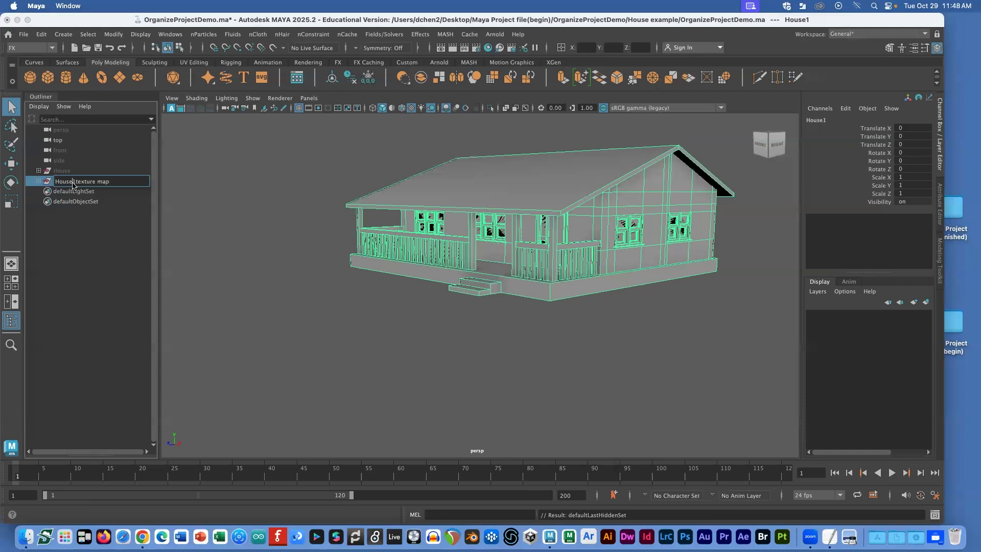
pyautogui.click(264, 201)
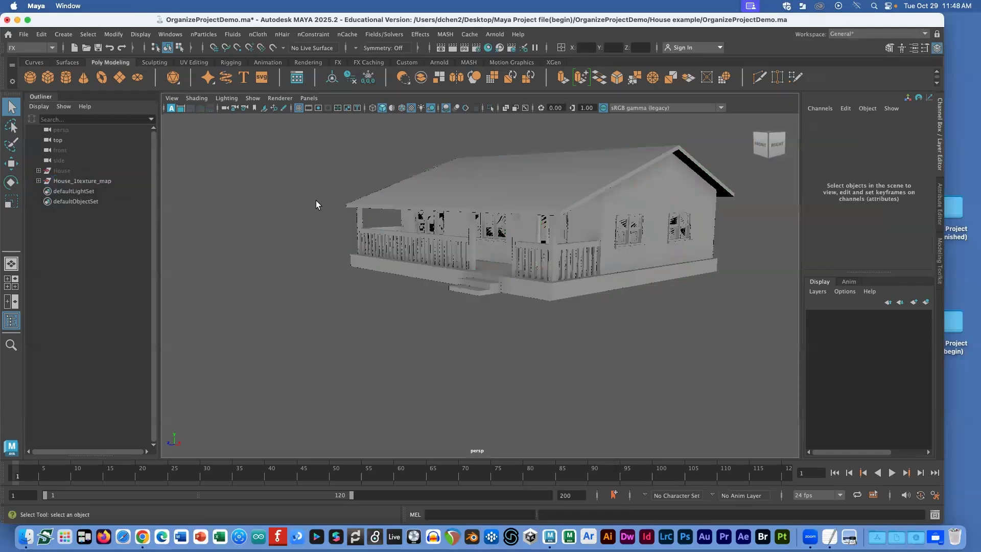
# Step: Select the house, switch to the Modeling menu set and open the UV Editor
pyautogui.click(663, 283)
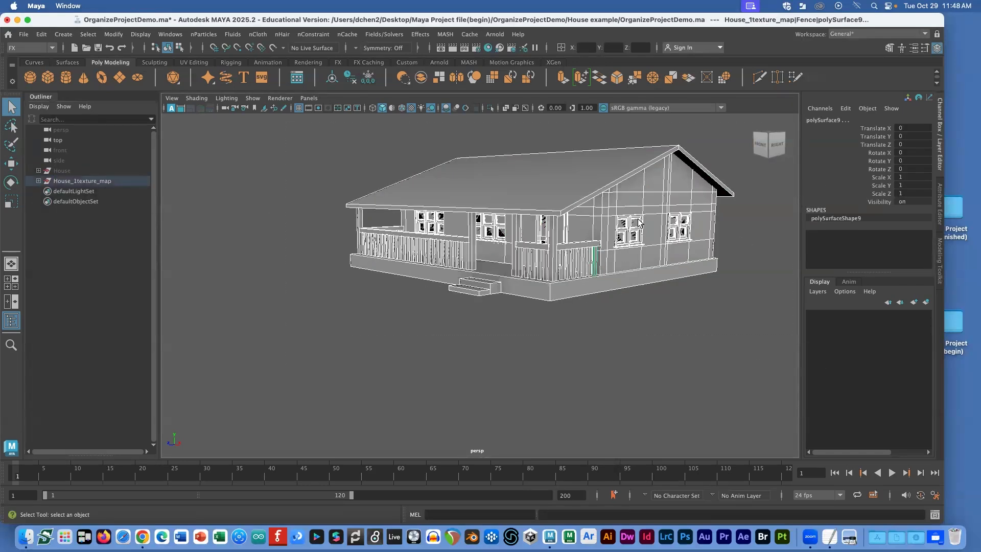
pyautogui.moveTo(564, 153); pyautogui.dragTo(628, 151, button='right')
pyautogui.moveTo(543, 170); pyautogui.dragTo(578, 157, button='right')
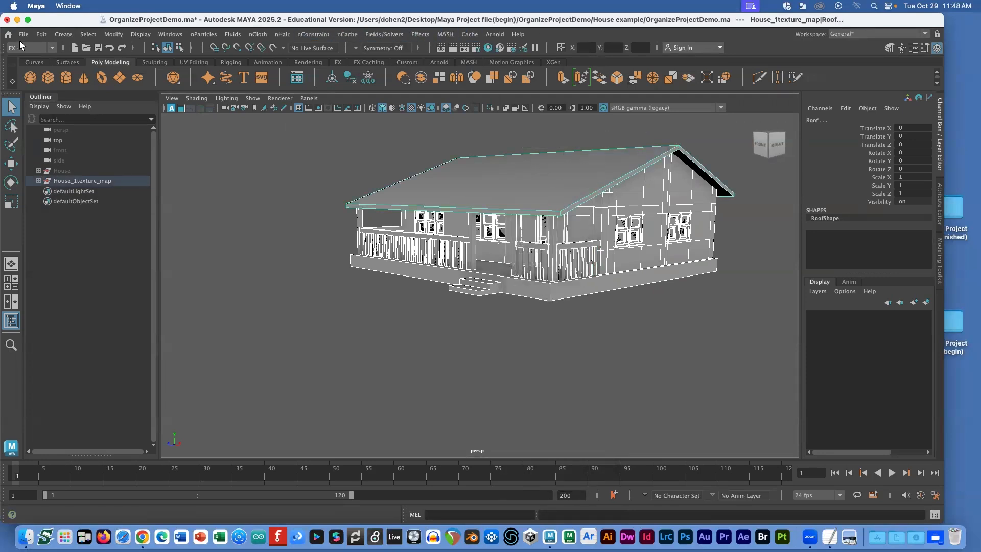
pyautogui.click(30, 47)
pyautogui.click(23, 57)
pyautogui.click(418, 35)
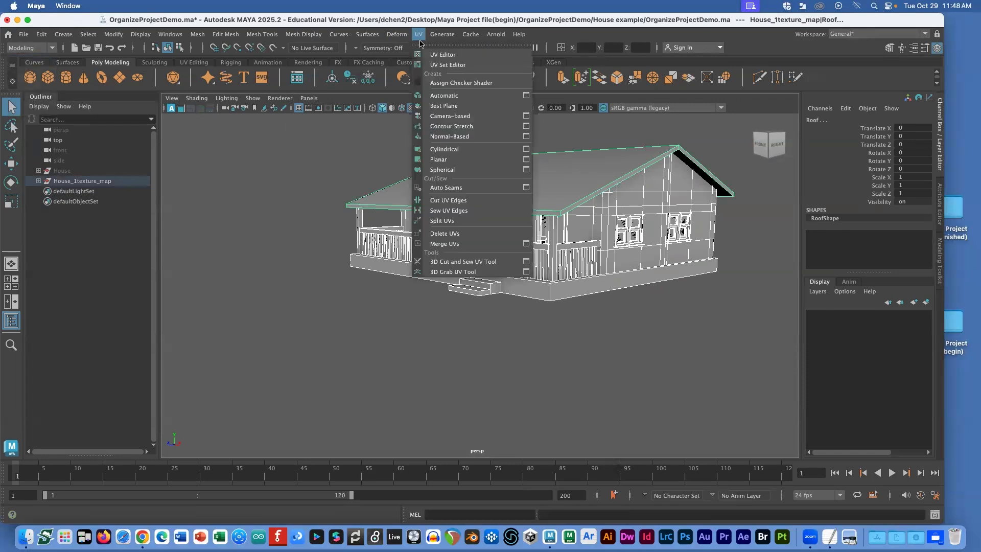
pyautogui.click(443, 55)
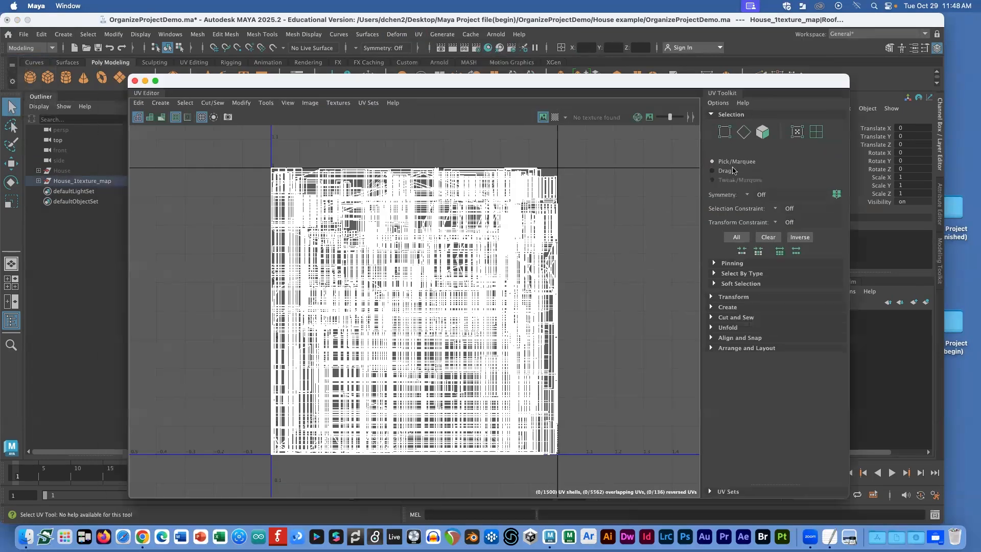
pyautogui.scroll(1, 601, 232)
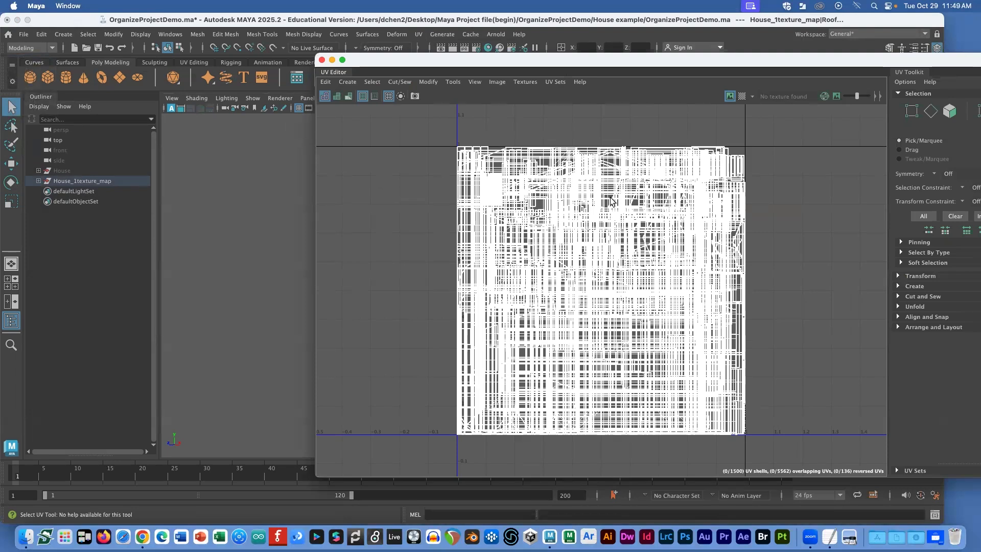
# Step: Marquee-select all of the house's UVs and apply Modify > Layout
pyautogui.click(237, 237)
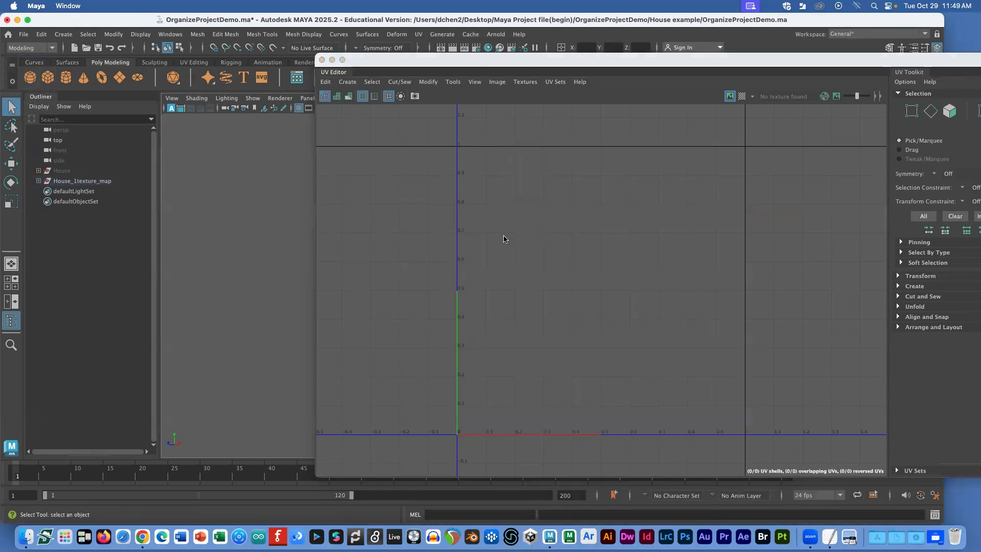
pyautogui.moveTo(379, 73); pyautogui.dragTo(505, 359)
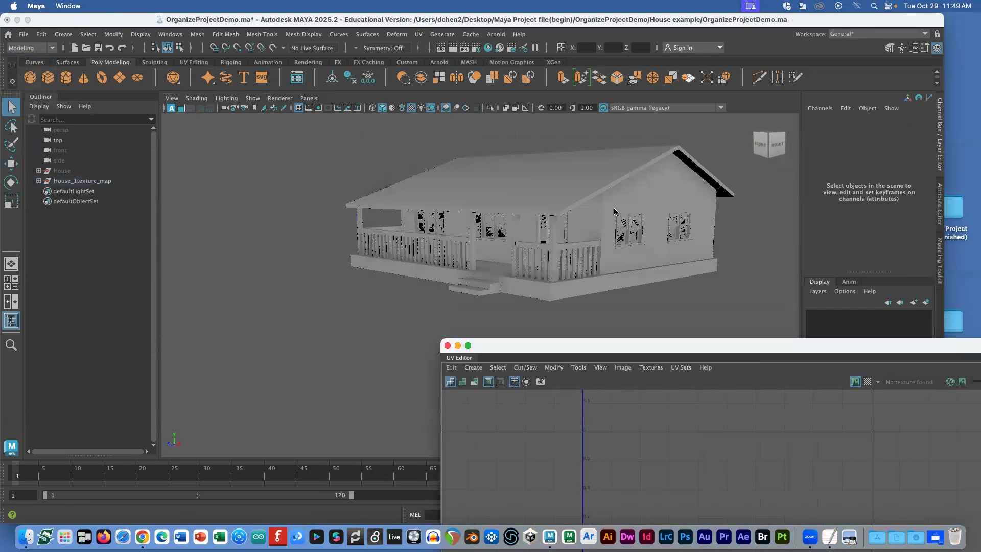
pyautogui.moveTo(326, 137); pyautogui.dragTo(522, 113)
pyautogui.moveTo(552, 228); pyautogui.dragTo(581, 227, button='right')
pyautogui.moveTo(353, 184); pyautogui.dragTo(715, 505)
pyautogui.click(348, 138)
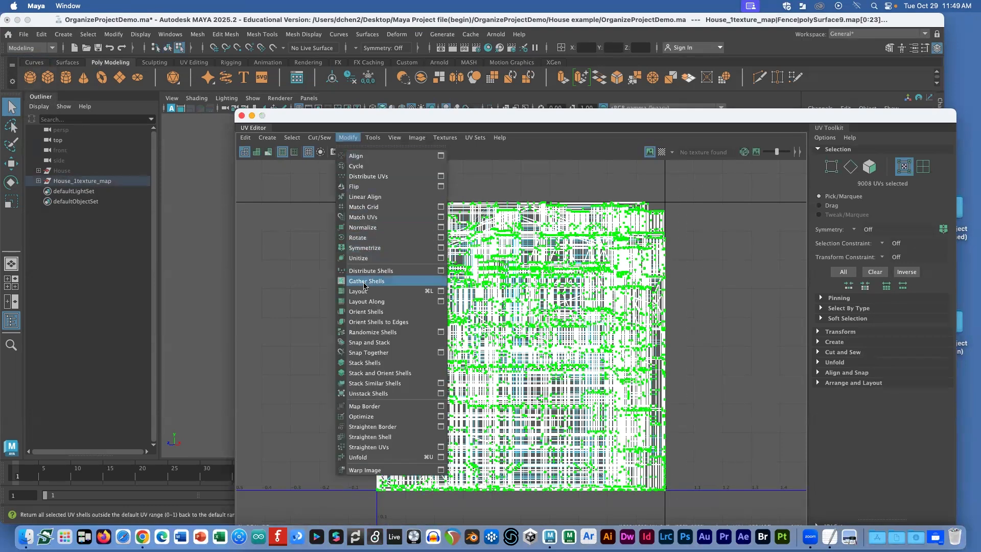
pyautogui.click(366, 291)
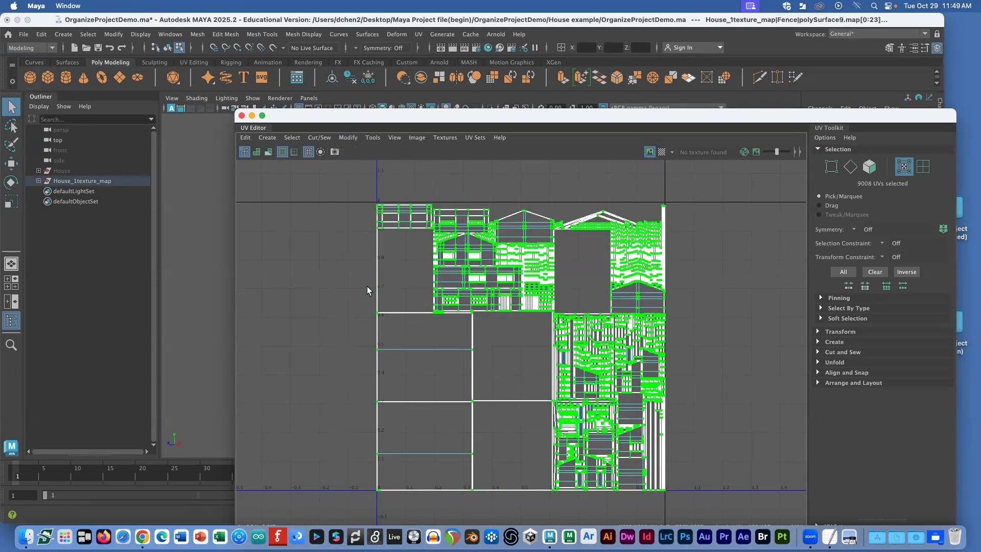
# Step: Deselect the UVs and zoom the UV Editor to inspect the laid-out shells
pyautogui.click(710, 276)
pyautogui.scroll(10, 702, 276)
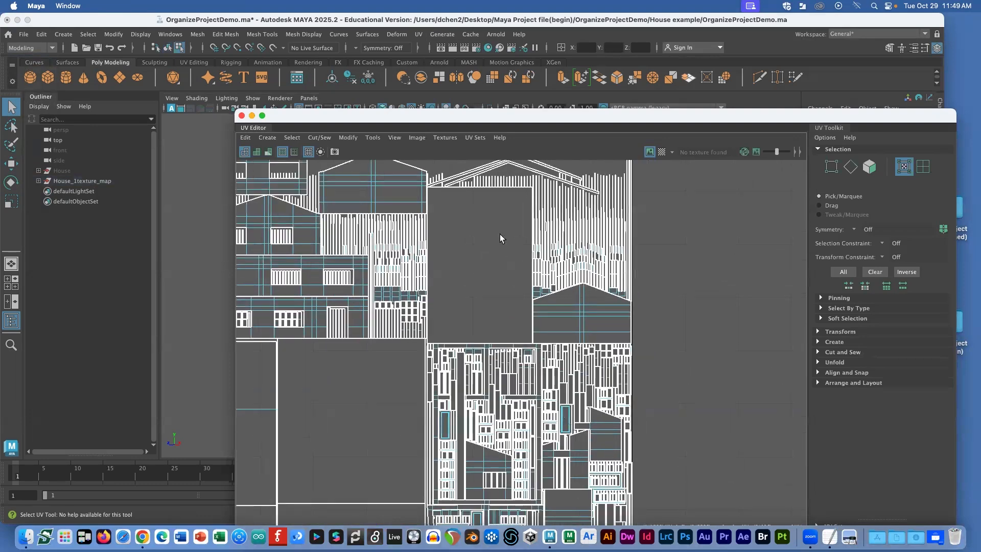
pyautogui.scroll(-3, 459, 297)
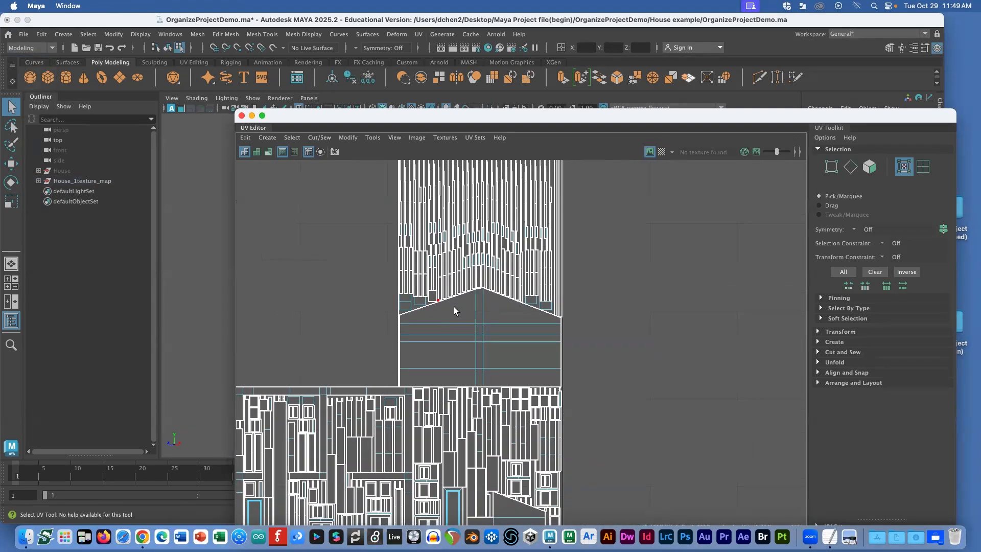
pyautogui.scroll(-2, 412, 310)
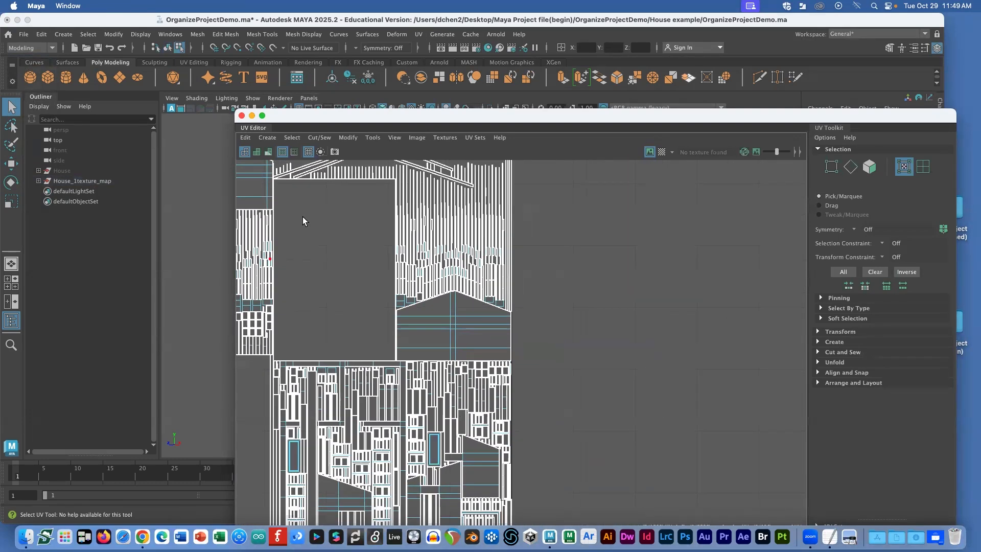
pyautogui.scroll(-4, 328, 213)
pyautogui.moveTo(338, 113); pyautogui.dragTo(441, 58)
pyautogui.scroll(-2, 432, 227)
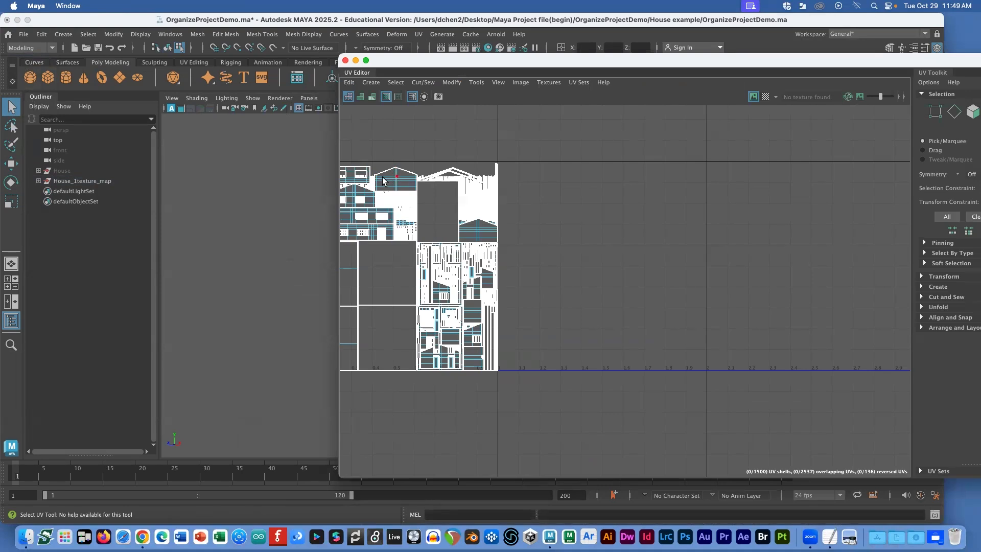
# Step: Pan to the 0–1 tile, park the UV Editor lower right, and select House_1texture_map
pyautogui.keyDown('alt'); pyautogui.moveTo(427, 223); pyautogui.dragTo(489, 224, button='middle'); pyautogui.keyUp('alt')
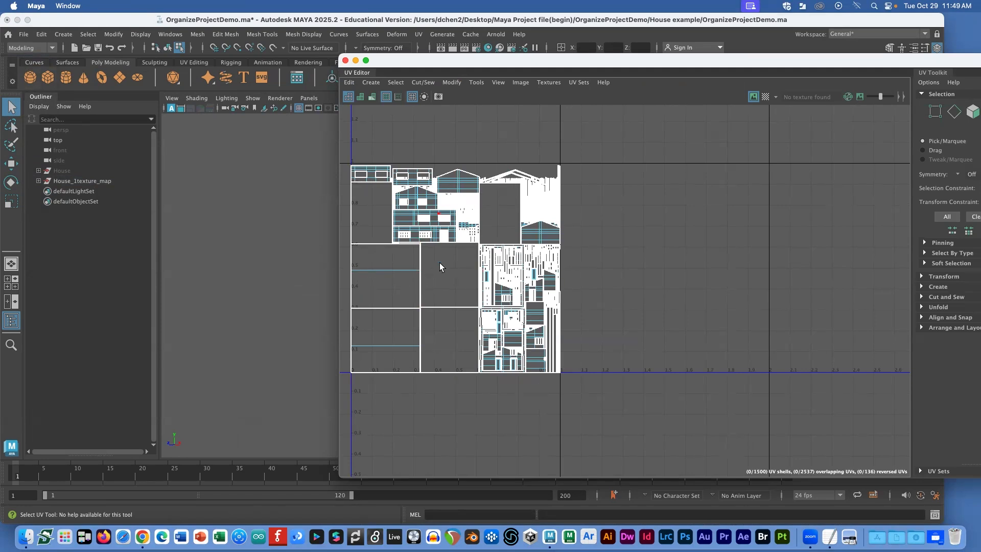
pyautogui.moveTo(475, 61); pyautogui.dragTo(601, 135)
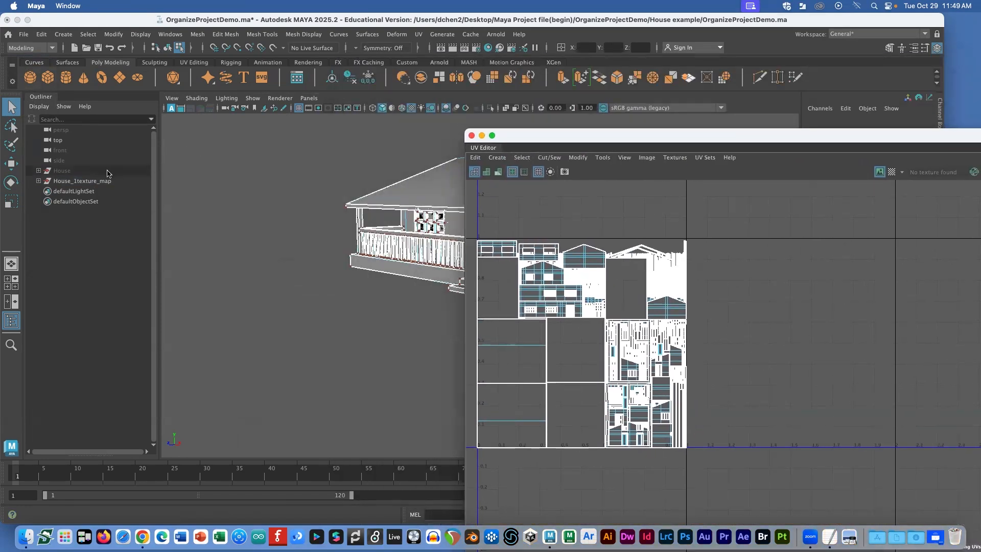
pyautogui.click(97, 181)
pyautogui.moveTo(544, 147); pyautogui.dragTo(402, 109)
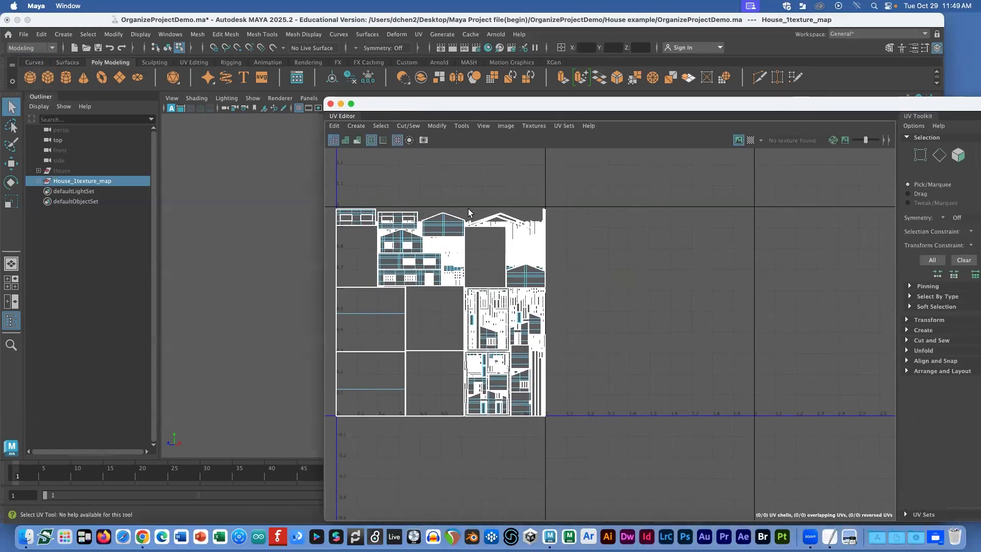
pyautogui.moveTo(447, 112); pyautogui.dragTo(537, 398)
pyautogui.click(620, 318)
pyautogui.moveTo(705, 329); pyautogui.dragTo(292, 130)
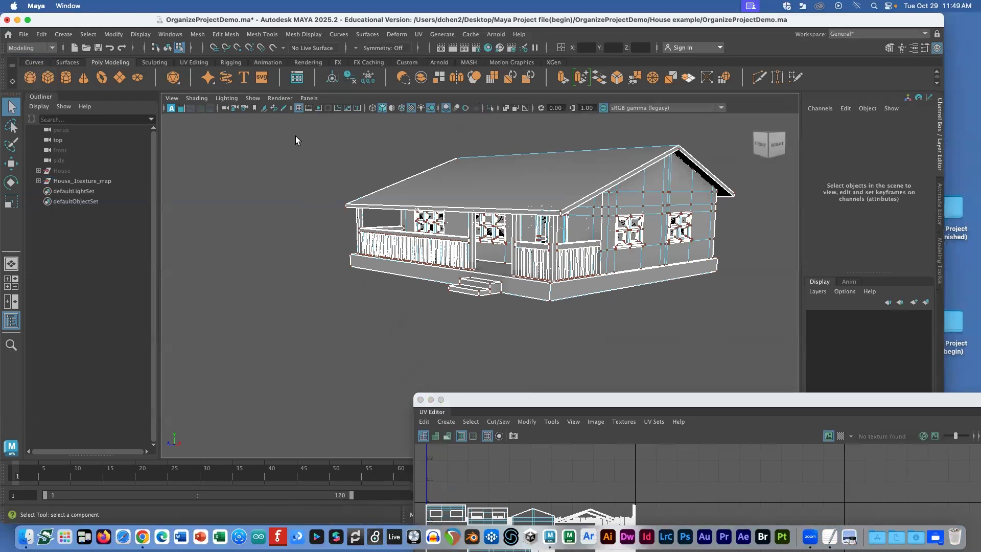
# Step: Select all 16 house parts and combine them into one mesh
pyautogui.click(39, 180)
pyautogui.moveTo(305, 130); pyautogui.dragTo(707, 298)
pyautogui.moveTo(615, 208); pyautogui.dragTo(664, 194, button='right')
pyautogui.moveTo(325, 144); pyautogui.dragTo(848, 379)
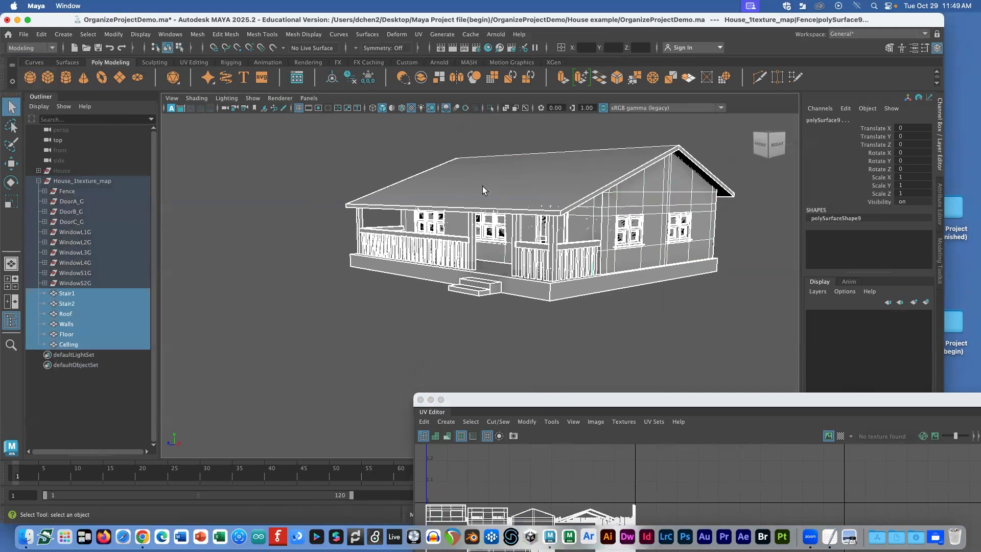
pyautogui.click(196, 33)
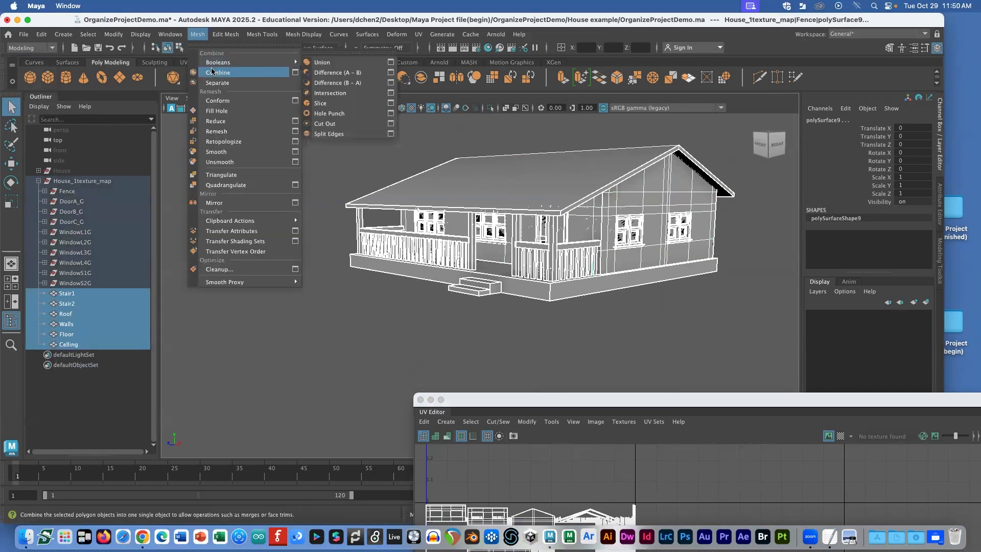
pyautogui.click(214, 73)
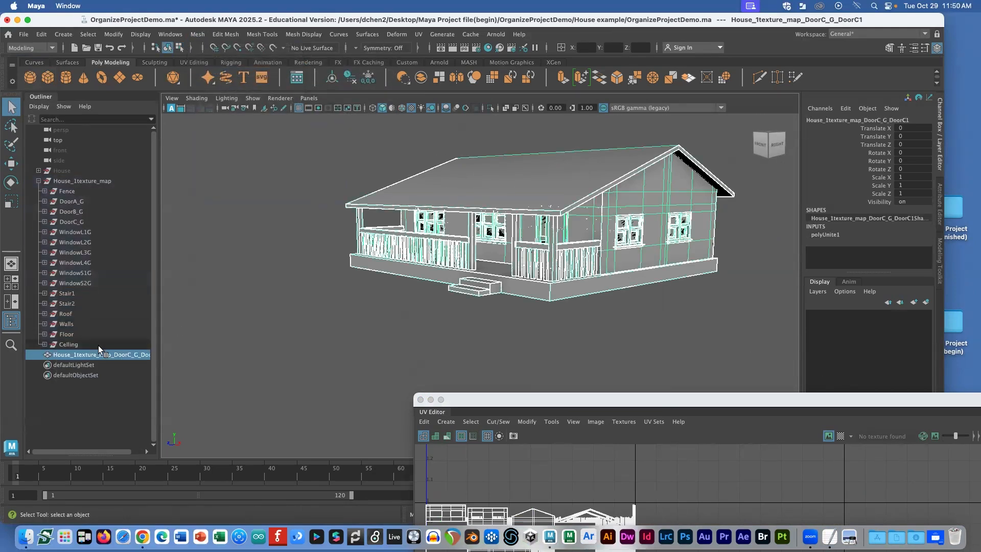
# Step: Freeze the combined mesh's transformations and delete its construction history
pyautogui.click(114, 33)
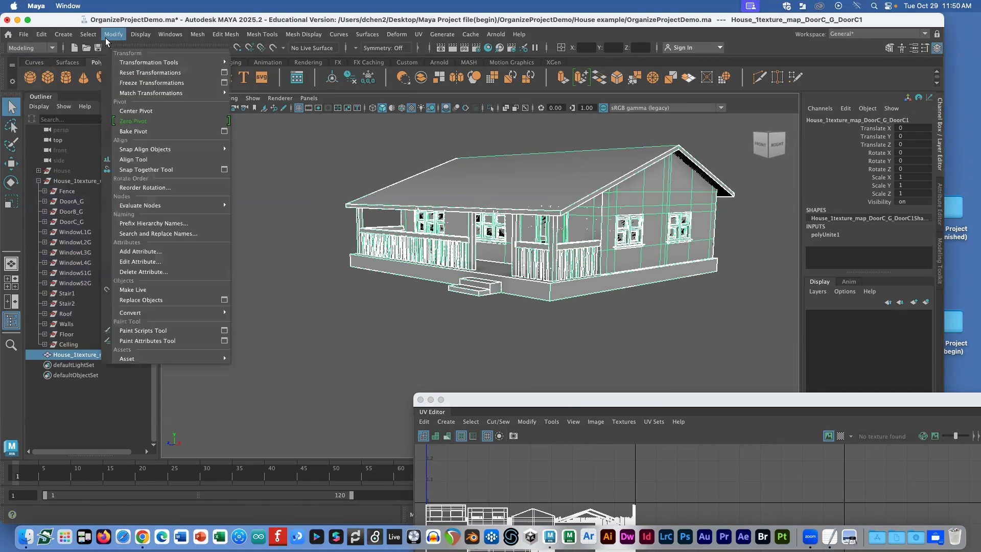
pyautogui.click(134, 83)
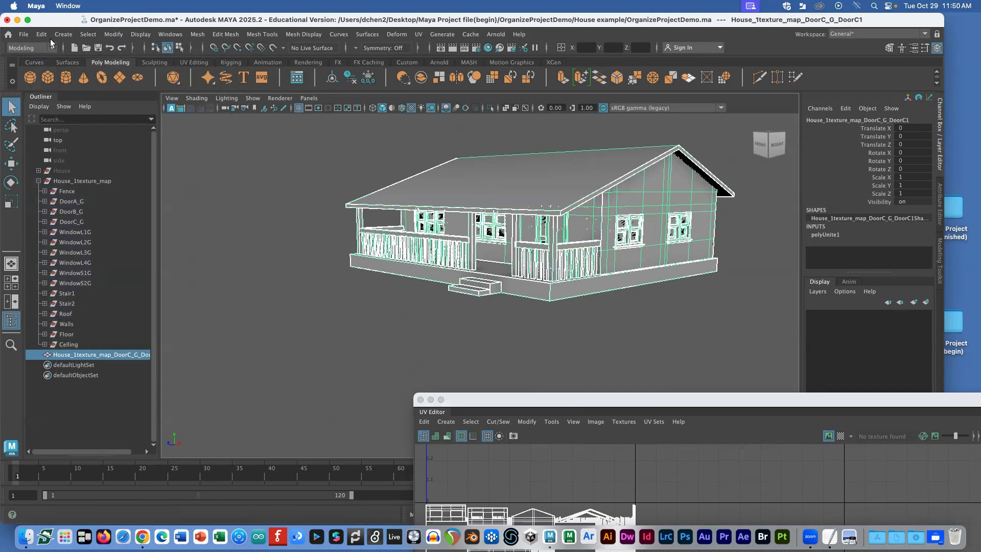
pyautogui.click(41, 34)
pyautogui.moveTo(71, 156)
pyautogui.click(196, 158)
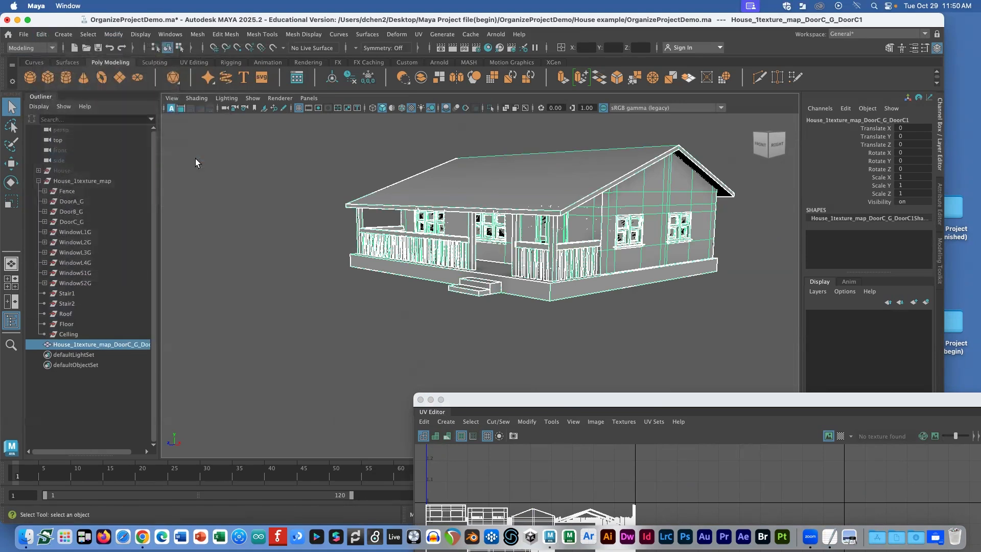
# Step: Delete the leftover Fence-through-Celling parts and the empty House_1texture_map group
pyautogui.click(69, 191)
pyautogui.keyDown('shift'); pyautogui.click(67, 333); pyautogui.keyUp('shift')
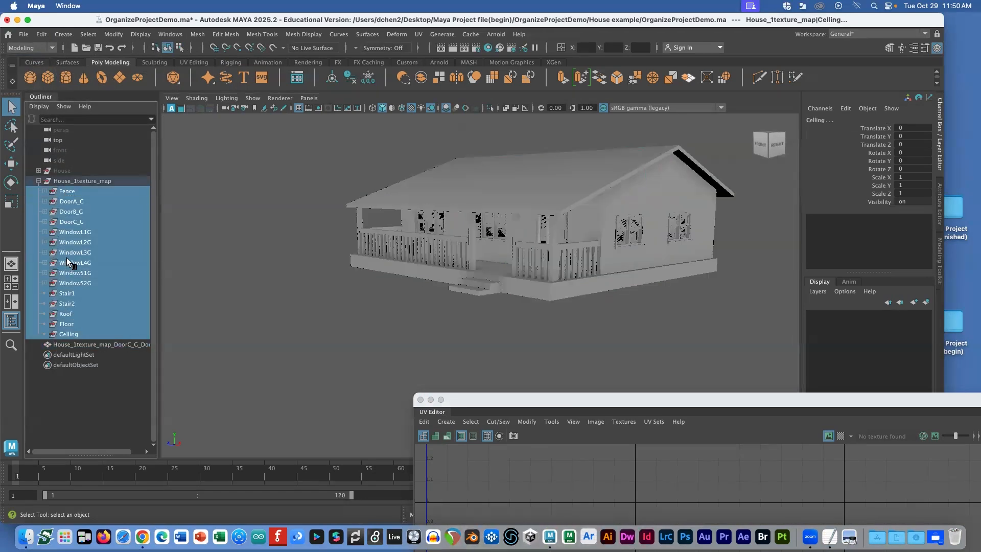
pyautogui.press('Delete')
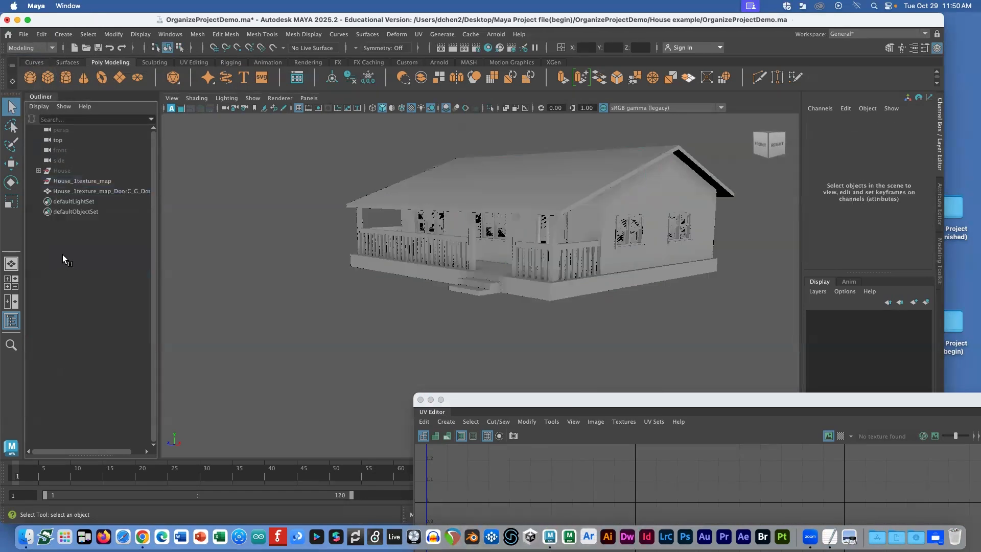
pyautogui.click(61, 191)
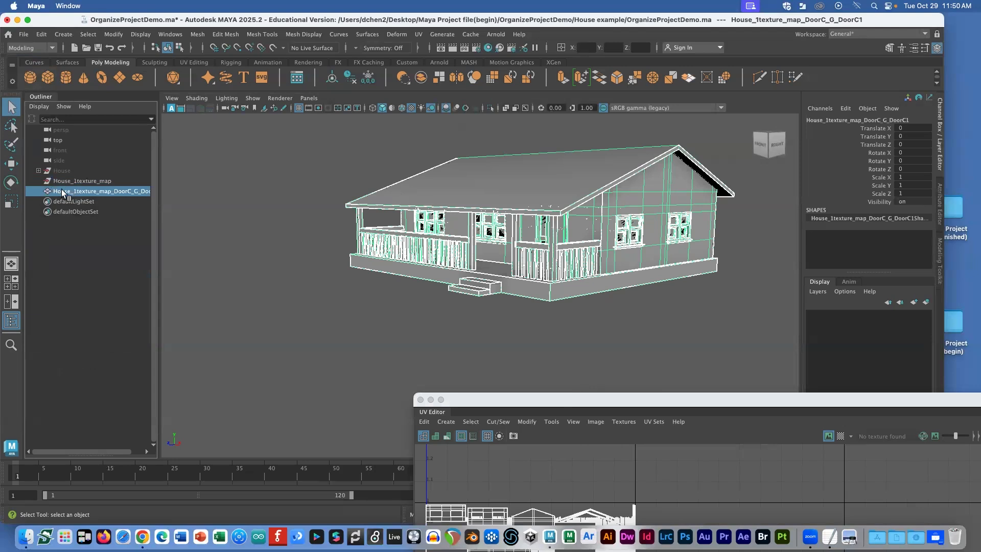
pyautogui.doubleClick(76, 181)
pyautogui.press('super+c')
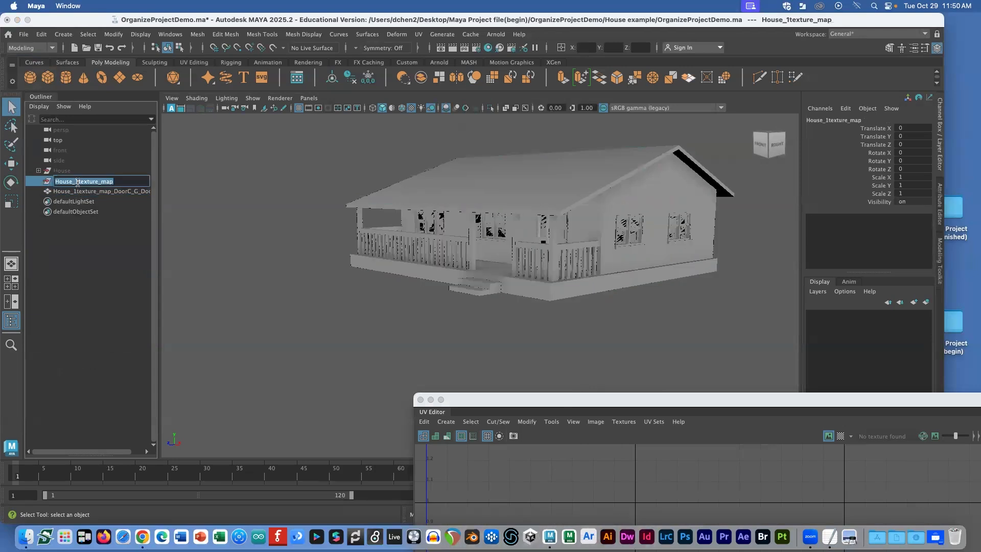
pyautogui.click(55, 181)
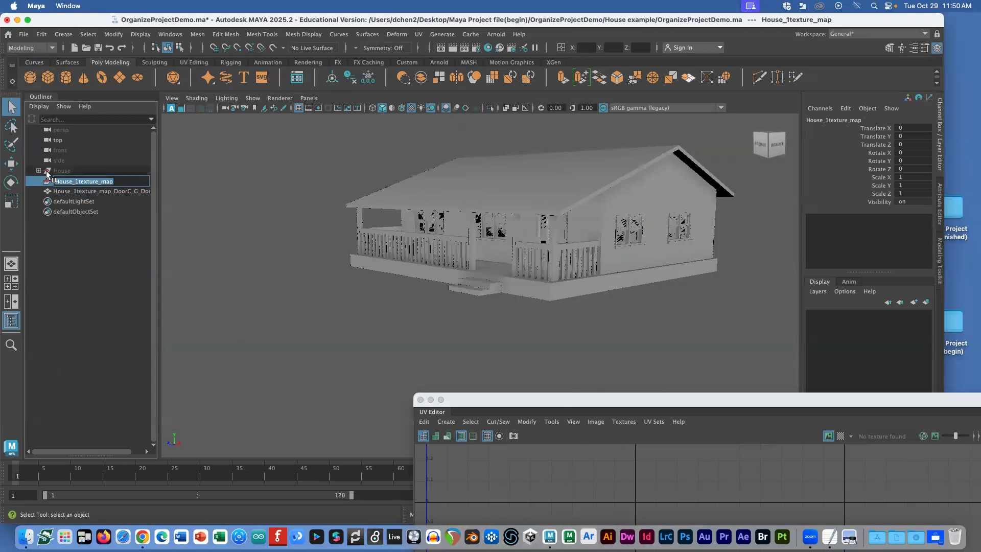
pyautogui.press('Delete')
# Step: Rename the combined DoorC mesh to House_1texture_map
pyautogui.doubleClick(73, 182)
pyautogui.press('super+v')
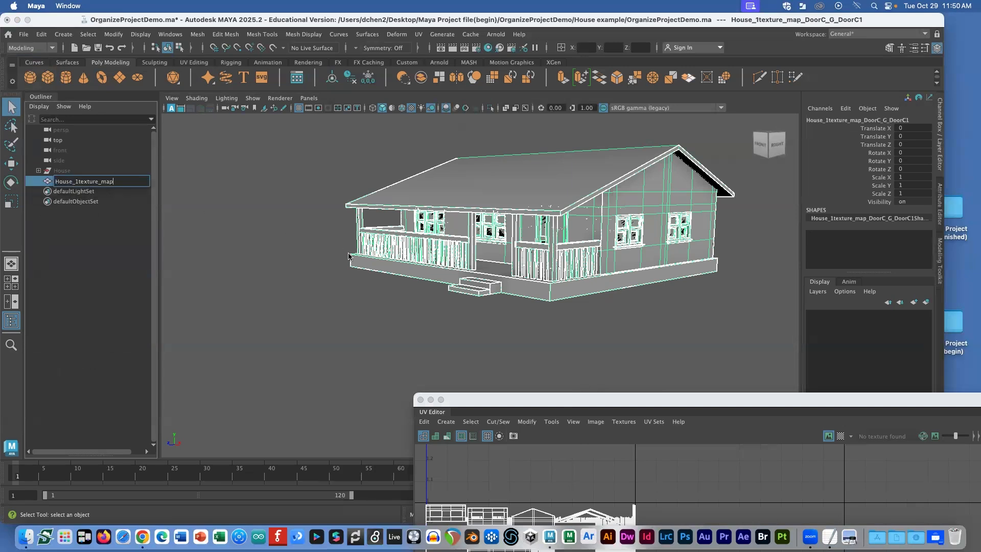
pyautogui.click(503, 198)
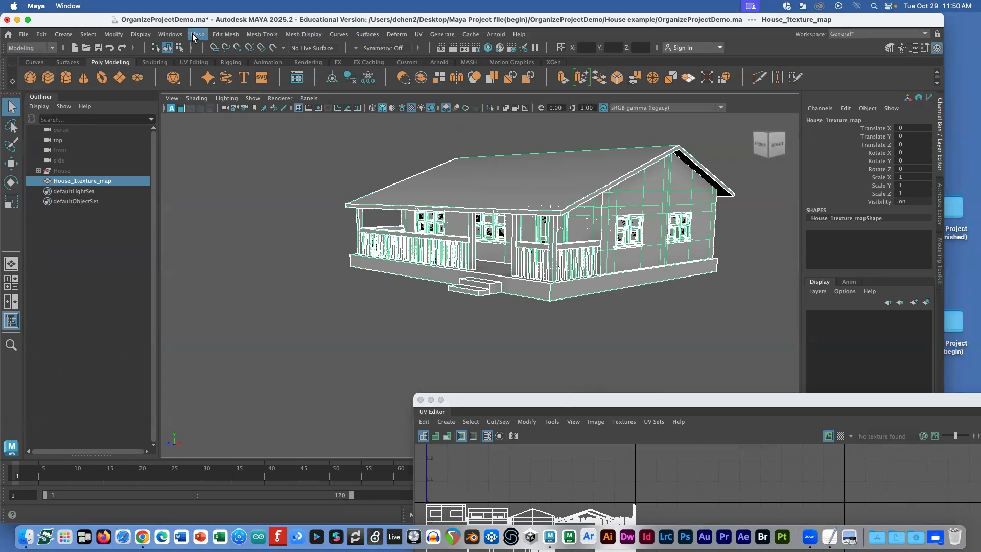
# Step: Open the Hypershade, arrange it and the UV Editor around the house, and browse Create > Materials
pyautogui.click(170, 34)
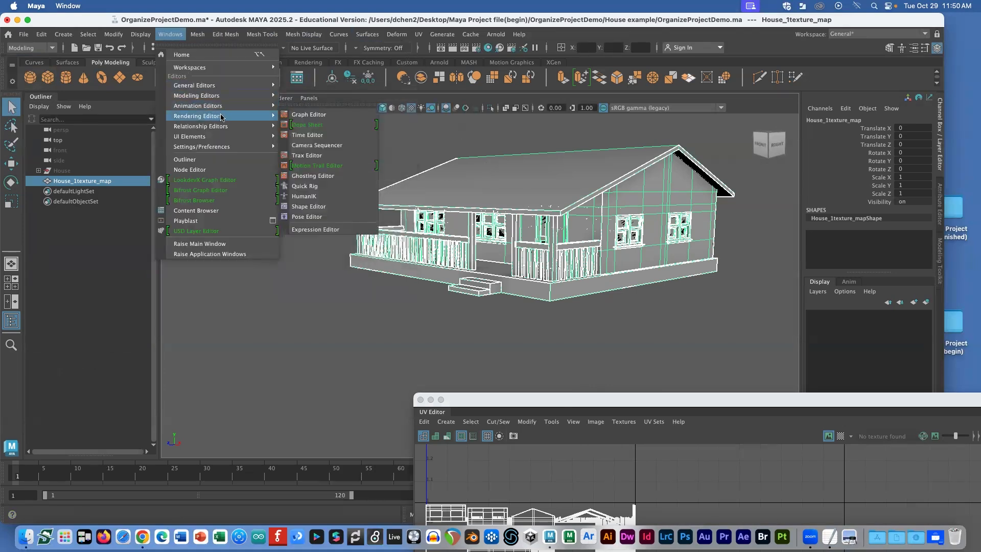
pyautogui.moveTo(220, 116)
pyautogui.click(317, 143)
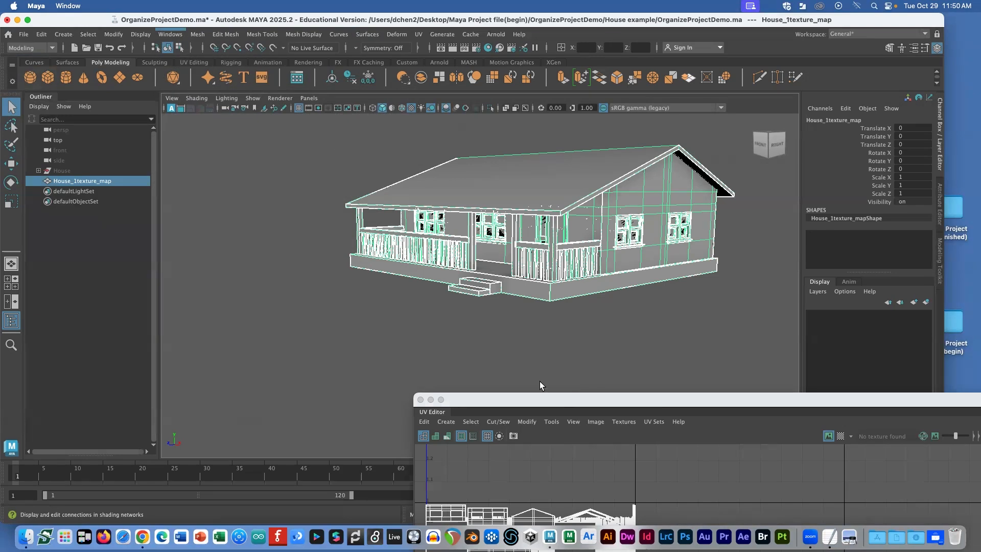
pyautogui.moveTo(809, 400); pyautogui.dragTo(734, 82)
pyautogui.moveTo(483, 81); pyautogui.dragTo(663, 287)
pyautogui.moveTo(530, 31); pyautogui.dragTo(564, 300)
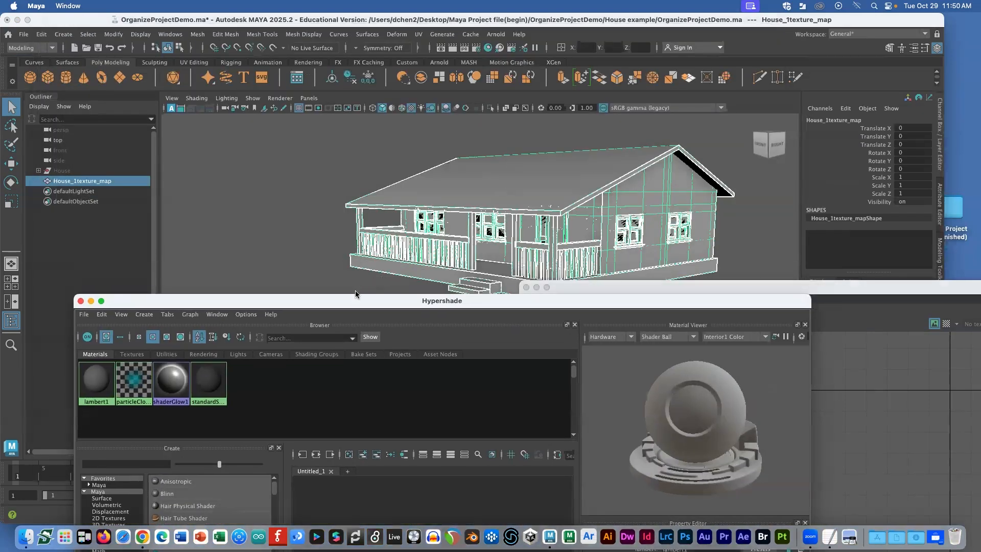
pyautogui.moveTo(348, 299); pyautogui.dragTo(507, 286)
pyautogui.click(303, 301)
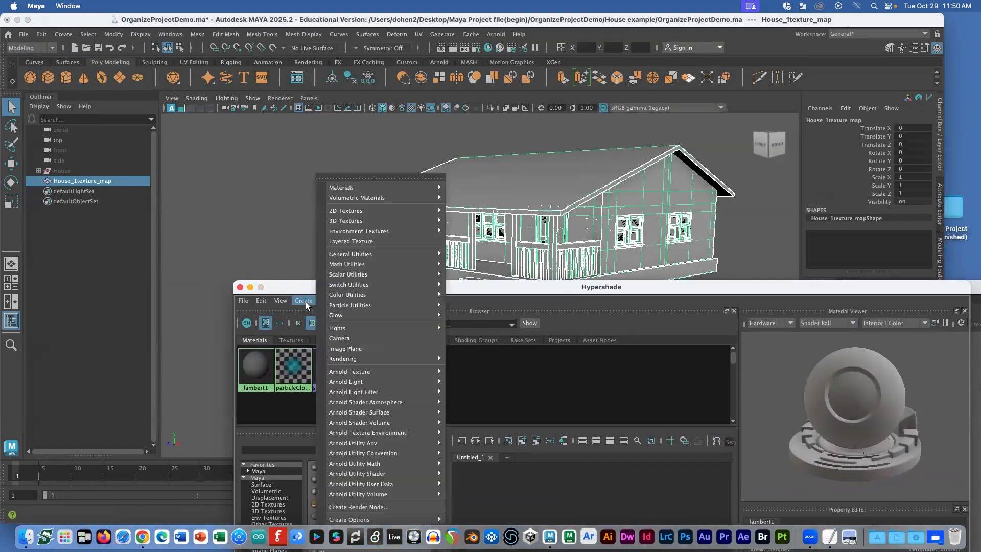
pyautogui.moveTo(353, 202)
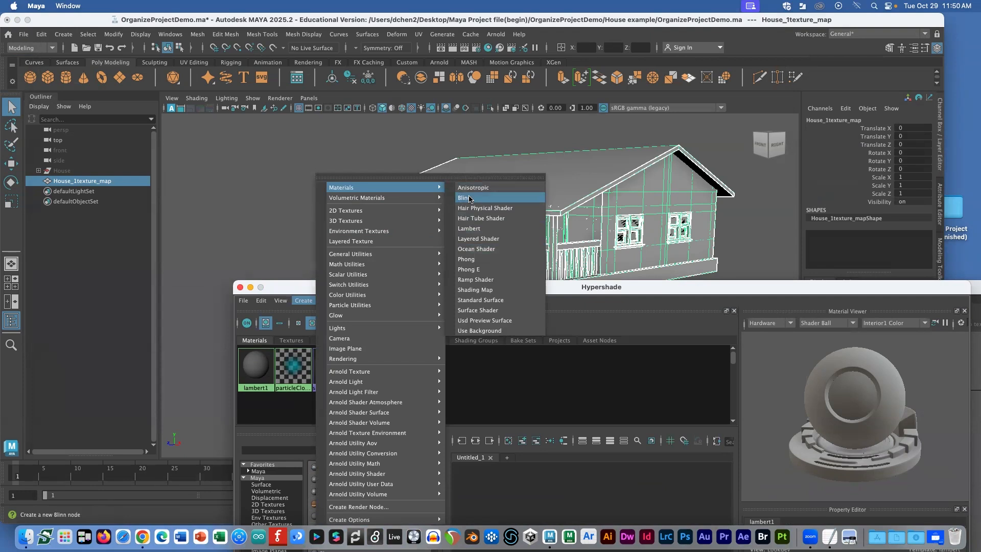
# Step: Create a Blinn material and rename it House1m
pyautogui.click(470, 198)
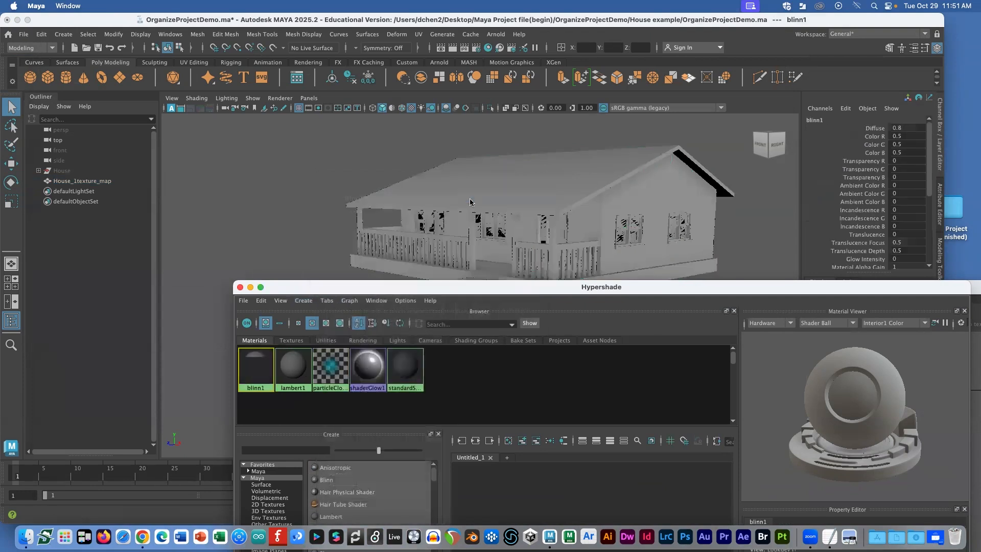
pyautogui.moveTo(525, 285); pyautogui.dragTo(310, 190)
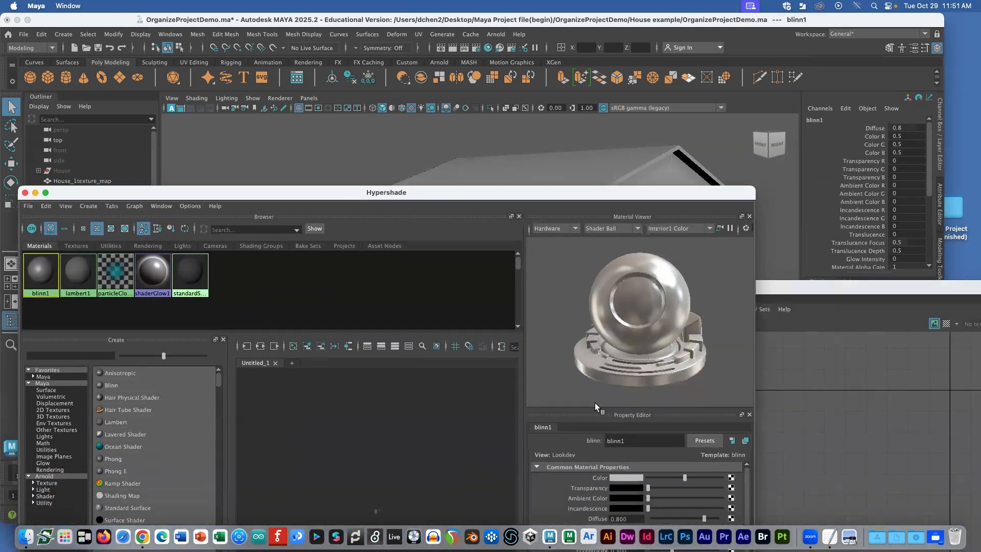
pyautogui.doubleClick(615, 440)
pyautogui.write('House1m')
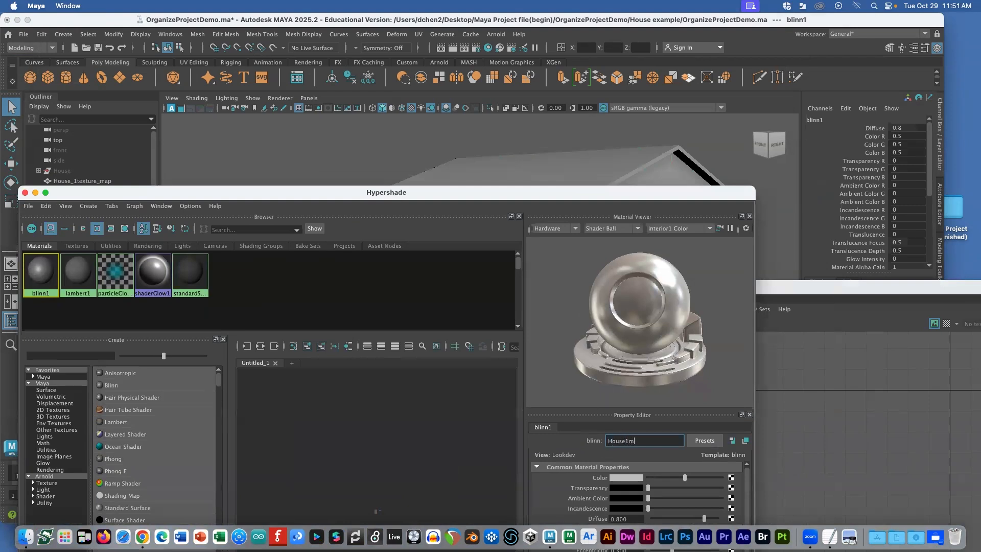
pyautogui.press('Return')
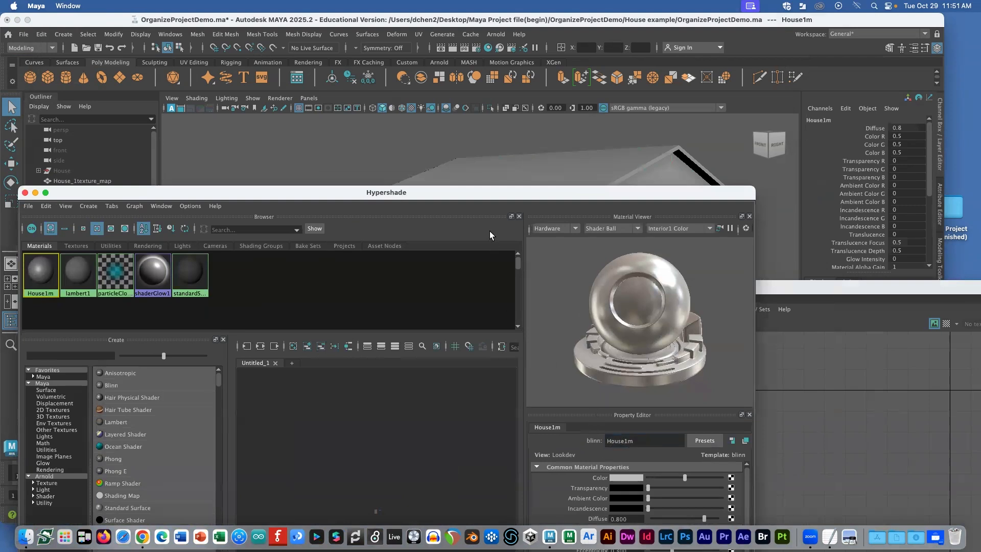
# Step: Assign House1m to the selected house mesh, viewed in shaded mode
pyautogui.moveTo(475, 197); pyautogui.dragTo(540, 356)
pyautogui.click(451, 253)
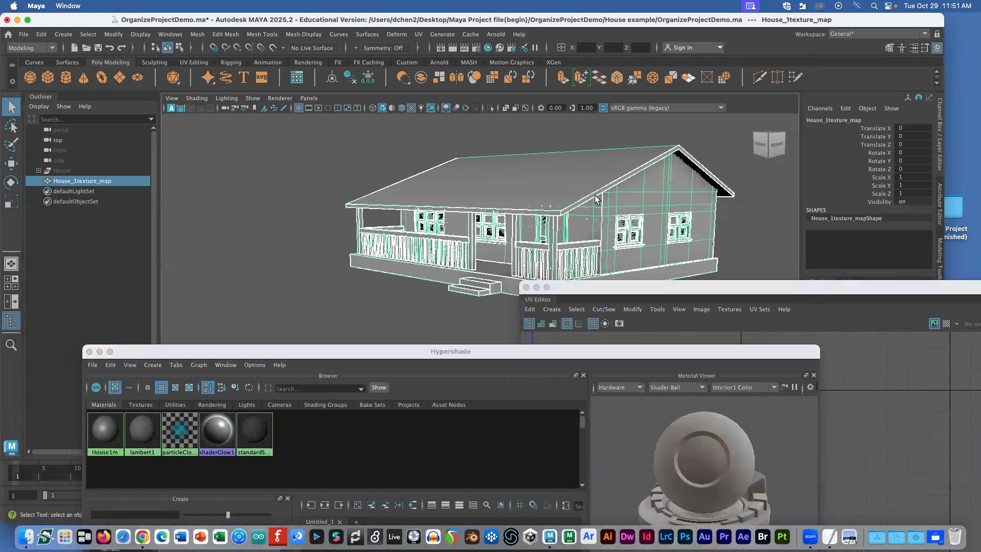
pyautogui.moveTo(95, 431); pyautogui.dragTo(103, 341, button='right')
pyautogui.click(310, 253)
pyautogui.keyDown('alt'); pyautogui.moveTo(454, 212); pyautogui.dragTo(646, 210); pyautogui.keyUp('alt')
pyautogui.press('5')
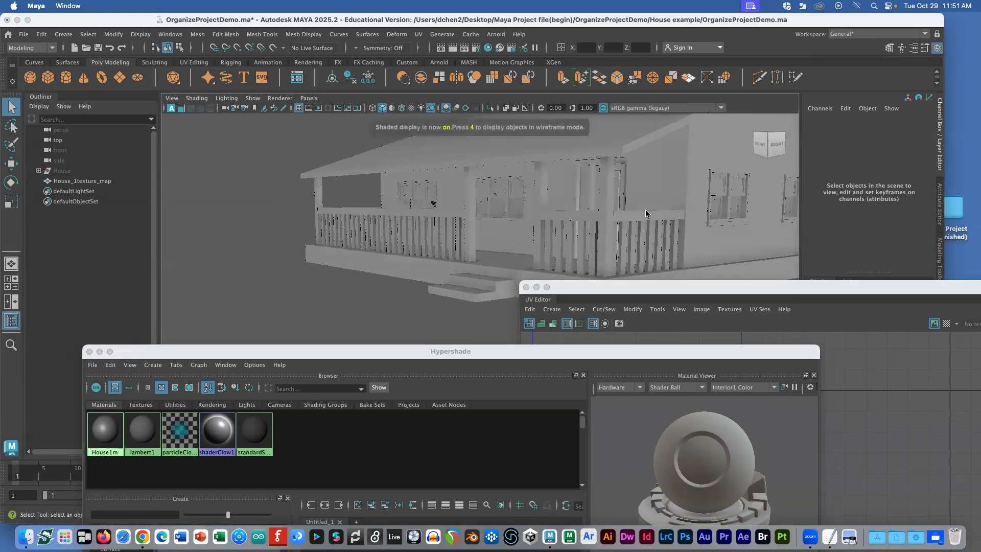
pyautogui.scroll(-5, 645, 210)
pyautogui.moveTo(620, 287); pyautogui.dragTo(777, 314)
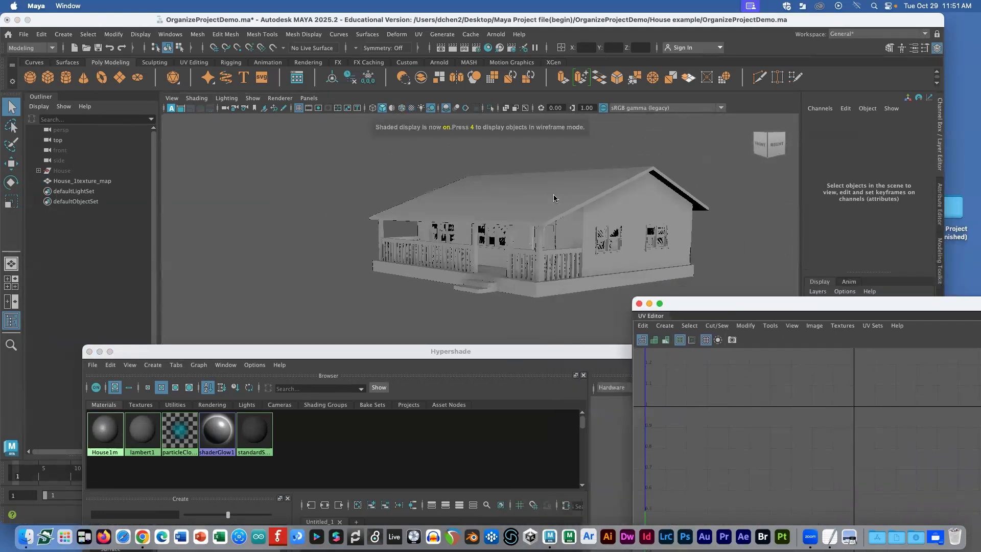
pyautogui.click(554, 197)
pyautogui.rightClick(101, 418)
pyautogui.moveTo(100, 420); pyautogui.dragTo(101, 341, button='right')
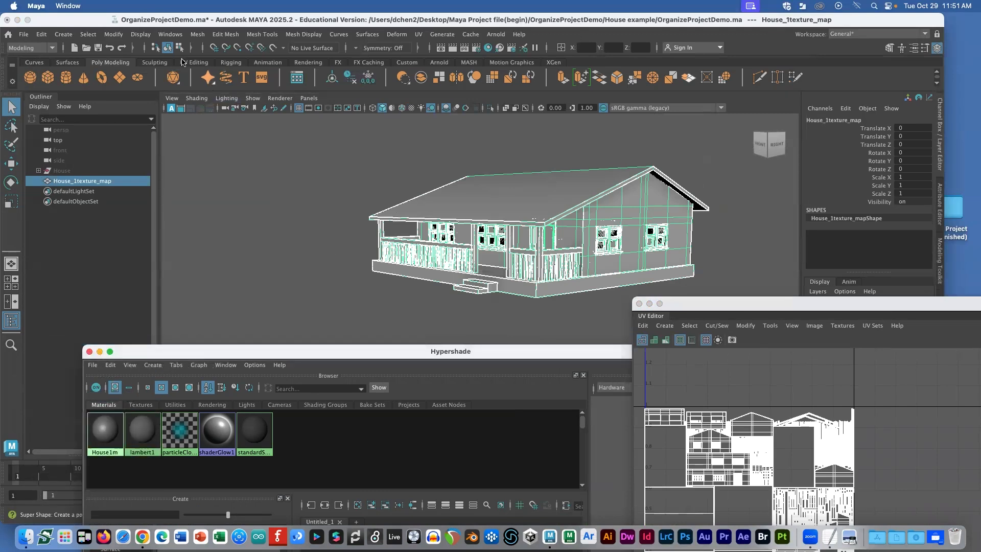
# Step: Create a point light and raise it above the roof
pyautogui.click(62, 34)
pyautogui.moveTo(168, 93)
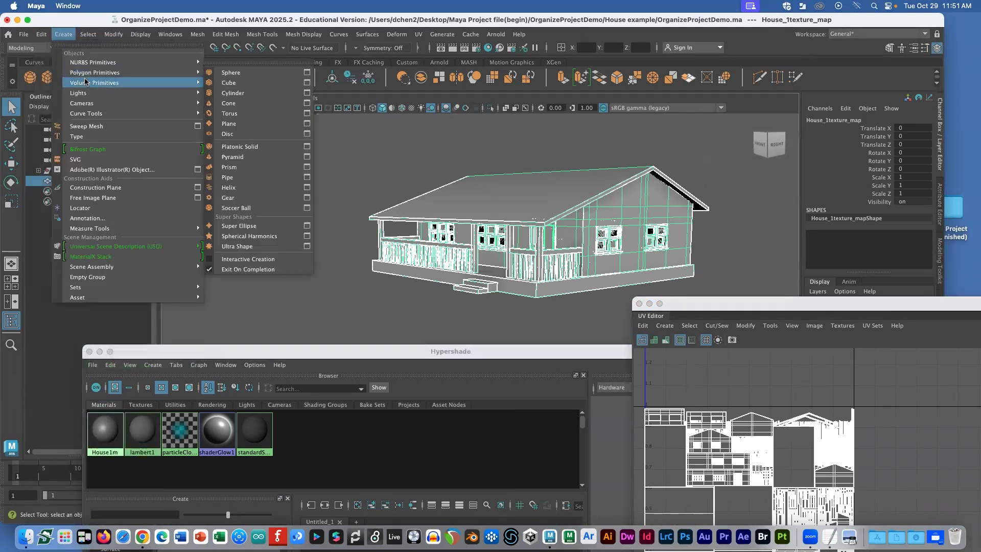
pyautogui.click(238, 113)
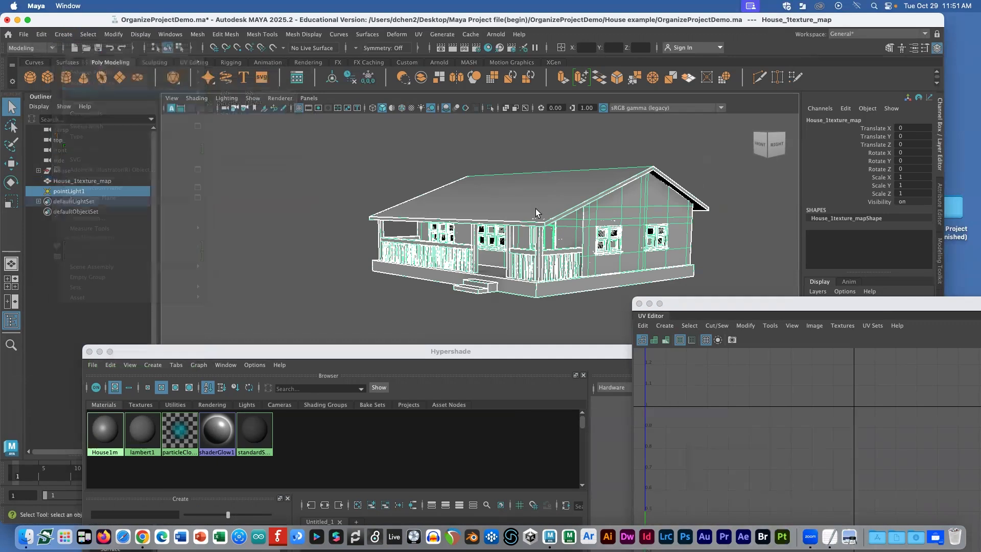
pyautogui.press('w')
pyautogui.moveTo(536, 230); pyautogui.dragTo(536, 136)
# Step: Enable Use All Lights in the viewport and slide the light along Z over the roof
pyautogui.click(249, 97)
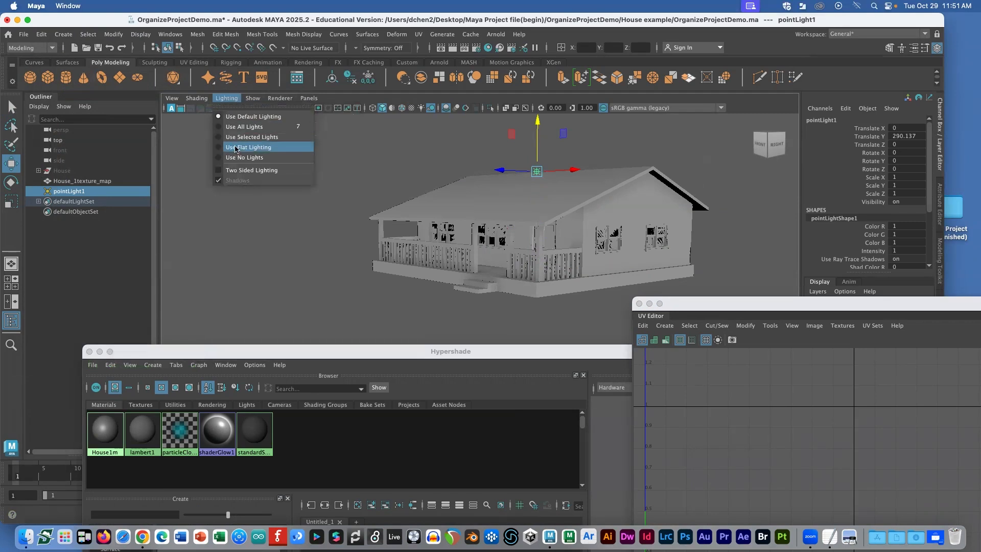
pyautogui.click(244, 127)
pyautogui.keyDown('alt'); pyautogui.moveTo(547, 170); pyautogui.dragTo(561, 183); pyautogui.keyUp('alt')
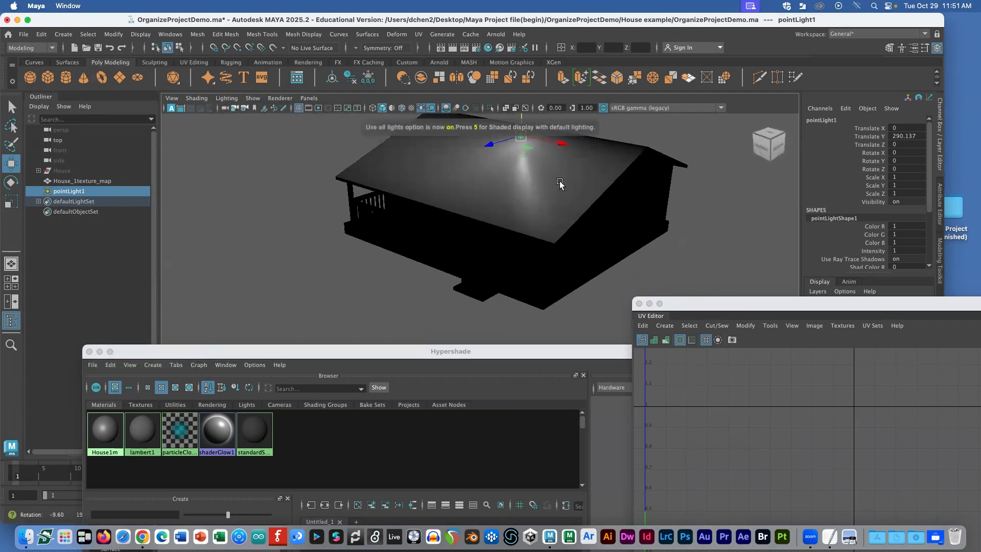
pyautogui.scroll(-2, 559, 182)
pyautogui.moveTo(481, 170); pyautogui.dragTo(456, 183)
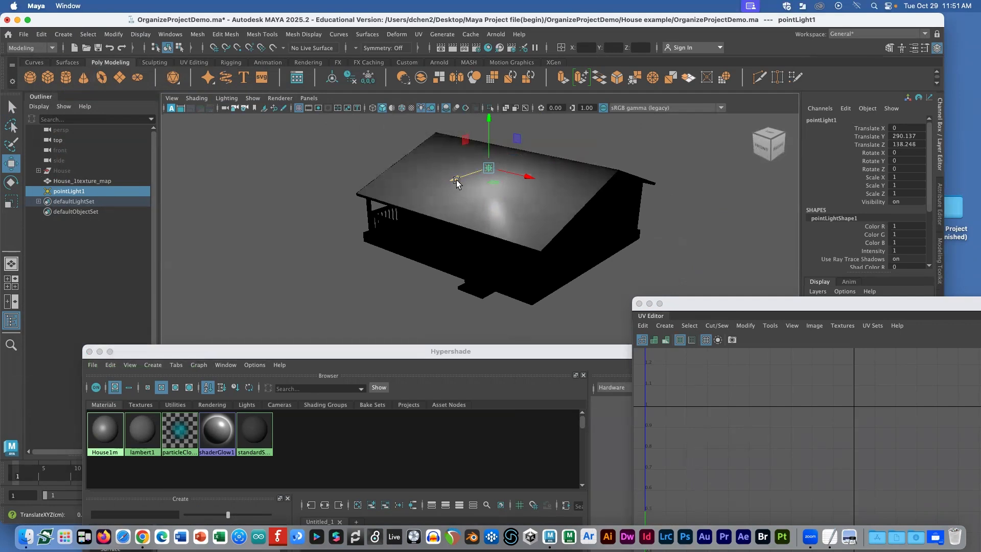
pyautogui.moveTo(456, 182); pyautogui.dragTo(330, 215)
# Step: Duplicate the light as pointLight2 and move it toward the house
pyautogui.press('super+d')
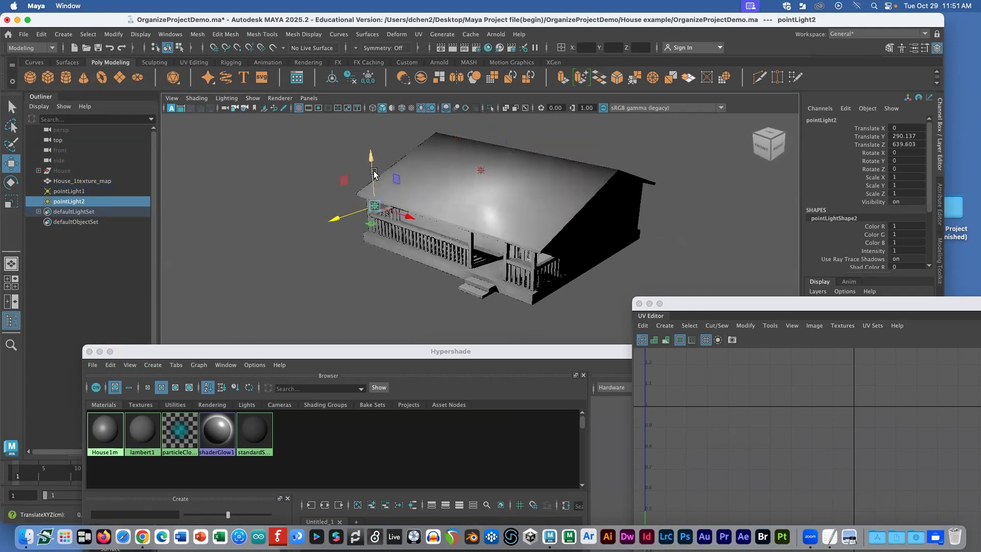
pyautogui.moveTo(374, 171); pyautogui.dragTo(373, 201)
pyautogui.press('f')
pyautogui.keyDown('alt'); pyautogui.moveTo(468, 240); pyautogui.dragTo(462, 236); pyautogui.keyUp('alt')
pyautogui.moveTo(442, 296); pyautogui.dragTo(635, 204)
pyautogui.scroll(-10, 659, 200)
pyautogui.scroll(-10, 646, 213)
pyautogui.keyDown('alt'); pyautogui.moveTo(576, 270); pyautogui.dragTo(512, 268); pyautogui.keyUp('alt')
# Step: Fine-tune pointLight2 near the front windows at translate 2.352, 88.133, 238.525
pyautogui.scroll(4, 511, 270)
pyautogui.moveTo(427, 284); pyautogui.dragTo(468, 285)
pyautogui.moveTo(526, 234); pyautogui.dragTo(523, 249)
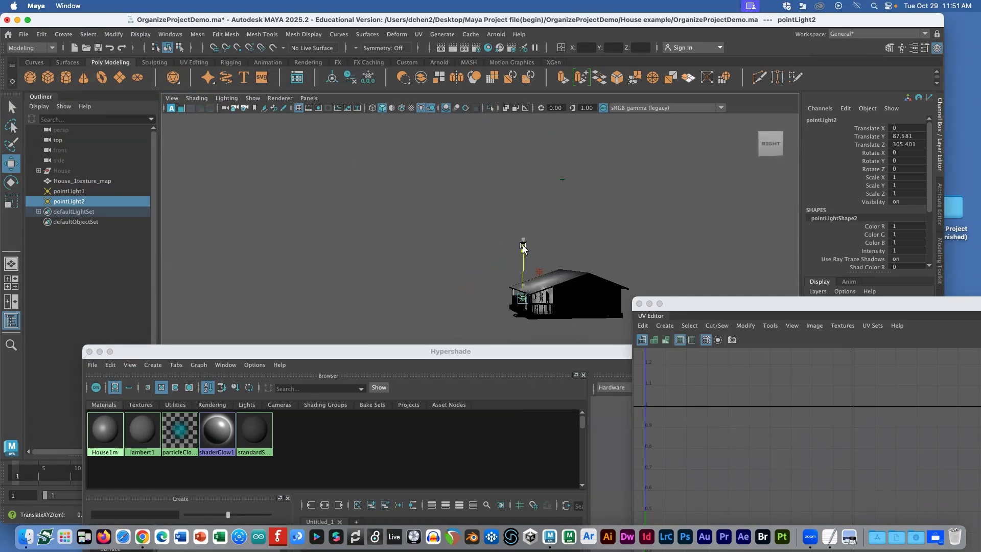
pyautogui.moveTo(476, 298); pyautogui.dragTo(484, 299)
pyautogui.press('f')
pyautogui.keyDown('alt'); pyautogui.moveTo(513, 257); pyautogui.dragTo(569, 265); pyautogui.keyUp('alt')
pyautogui.moveTo(479, 240); pyautogui.dragTo(497, 171)
pyautogui.scroll(-6, 547, 201)
pyautogui.keyDown('alt'); pyautogui.moveTo(548, 202); pyautogui.dragTo(541, 284); pyautogui.keyUp('alt')
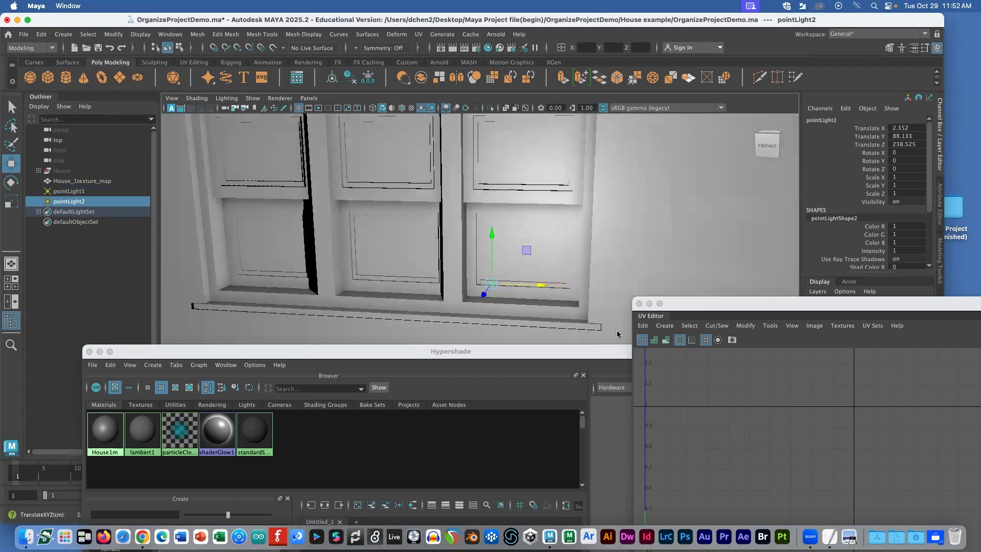
pyautogui.click(612, 210)
pyautogui.moveTo(692, 303); pyautogui.dragTo(670, 172)
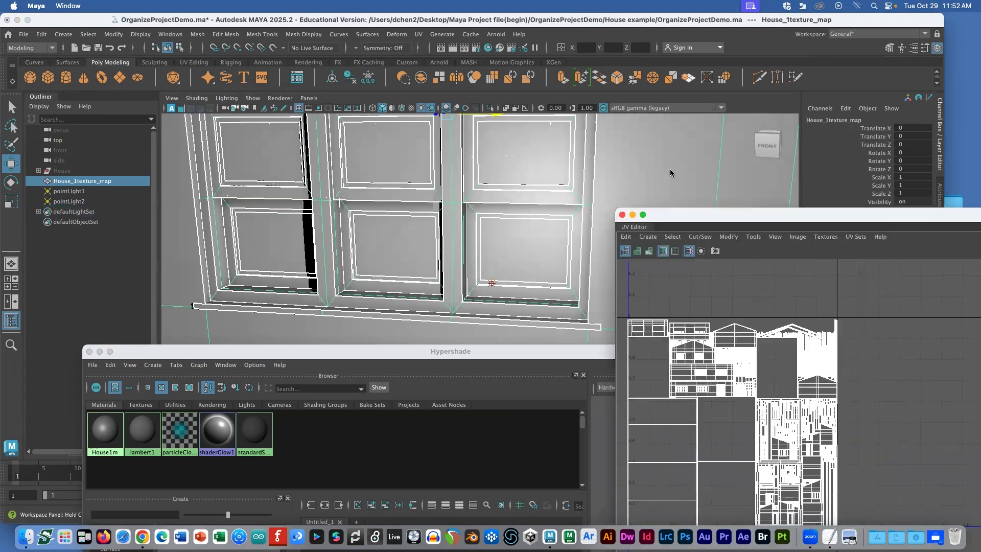
pyautogui.moveTo(530, 145); pyautogui.dragTo(531, 171, button='right')
pyautogui.click(525, 147)
pyautogui.press('f')
pyautogui.scroll(-2, 767, 287)
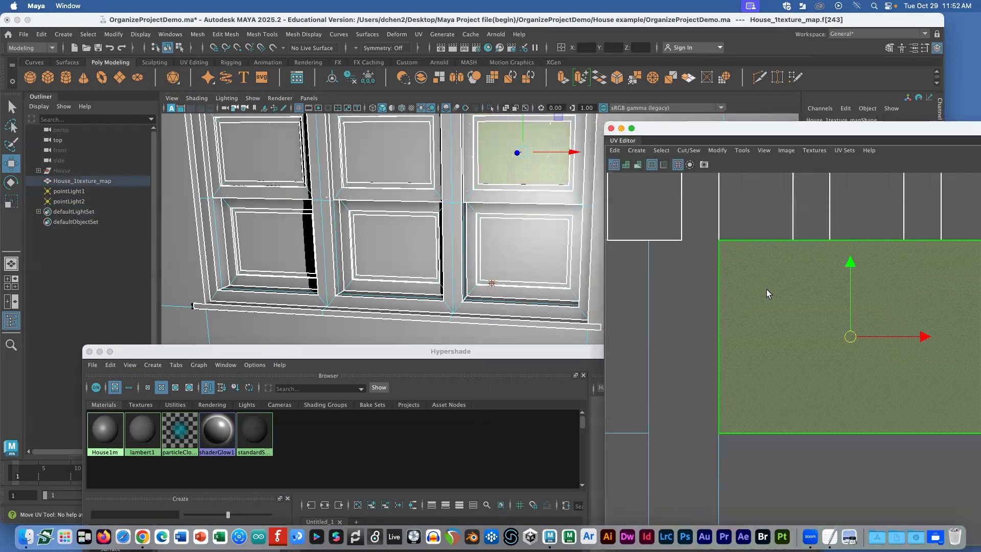
pyautogui.scroll(-5, 766, 289)
pyautogui.moveTo(739, 128); pyautogui.dragTo(649, 109)
pyautogui.keyDown('shift'); pyautogui.click(721, 333); pyautogui.keyUp('shift')
pyautogui.keyDown('shift'); pyautogui.click(715, 356); pyautogui.keyUp('shift')
pyautogui.keyDown('shift'); pyautogui.click(629, 289); pyautogui.keyUp('shift')
pyautogui.keyDown('shift'); pyautogui.click(631, 317); pyautogui.keyUp('shift')
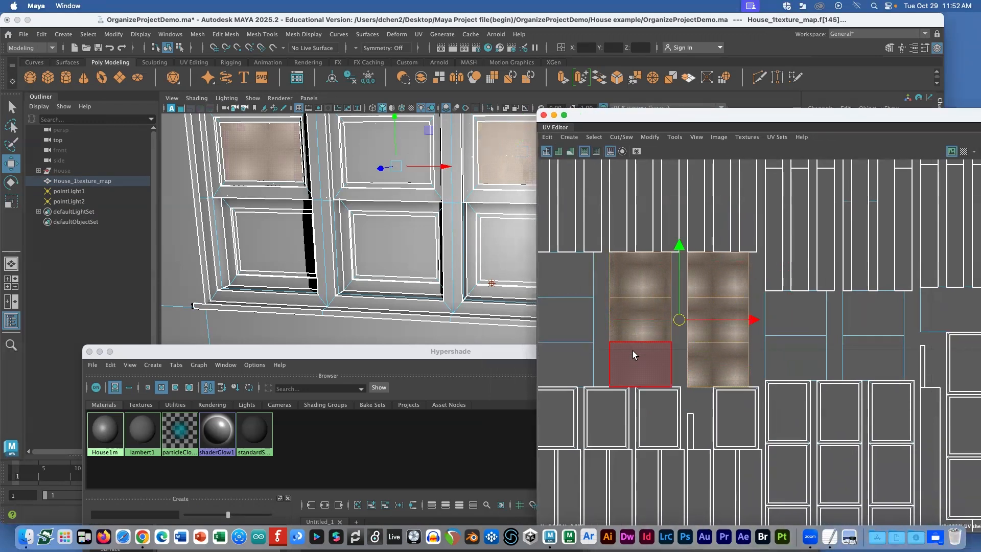
pyautogui.keyDown('shift'); pyautogui.click(632, 354); pyautogui.keyUp('shift')
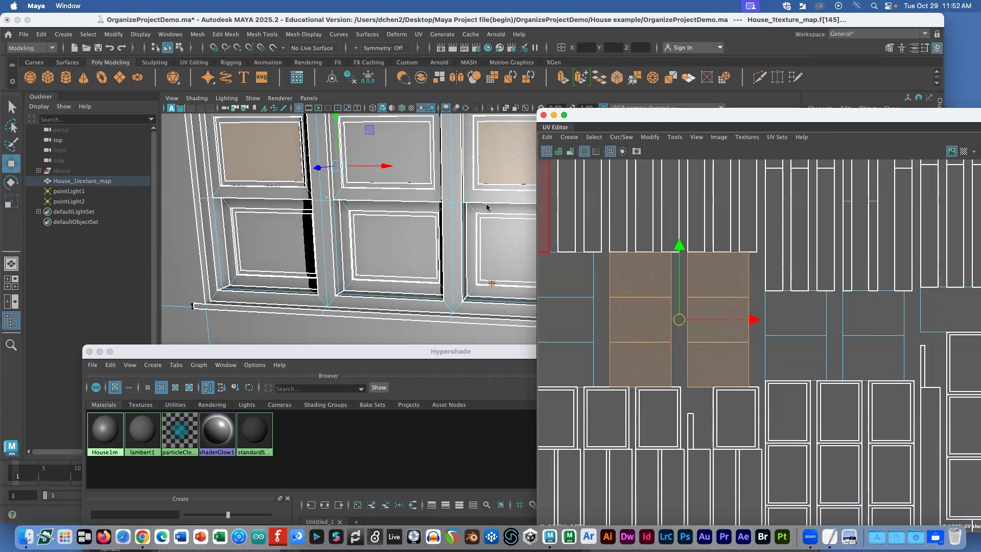
pyautogui.scroll(-8, 795, 203)
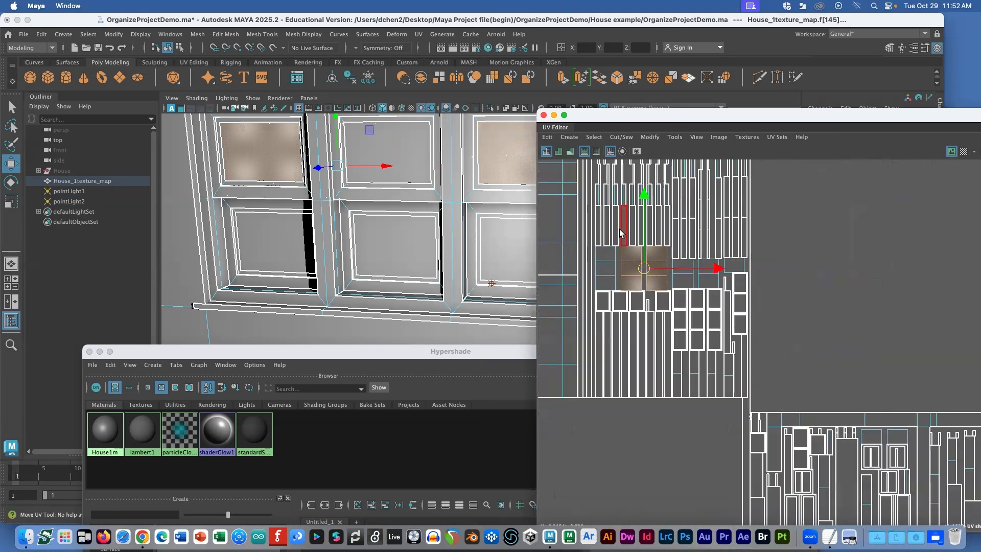
pyautogui.click(716, 198)
pyautogui.moveTo(590, 181); pyautogui.dragTo(737, 235)
pyautogui.scroll(-10, 416, 233)
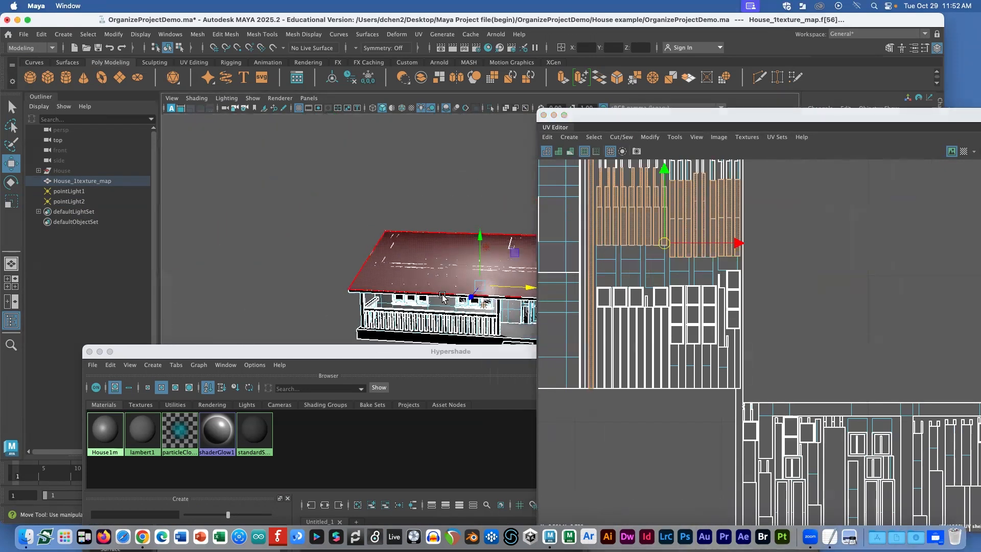
pyautogui.scroll(5, 500, 327)
pyautogui.scroll(-5, 468, 321)
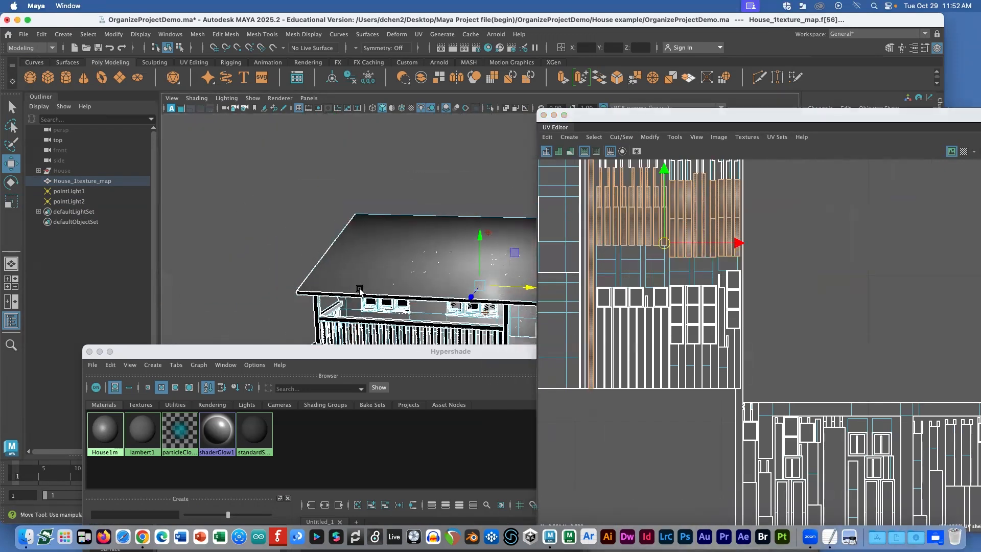
pyautogui.moveTo(416, 339); pyautogui.dragTo(473, 305)
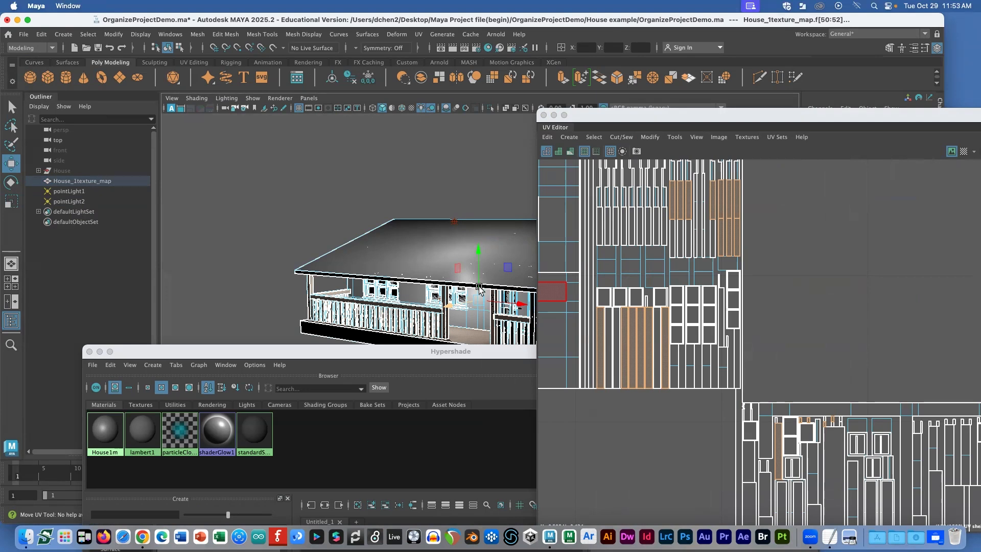
pyautogui.scroll(-5, 479, 287)
pyautogui.scroll(5, 472, 284)
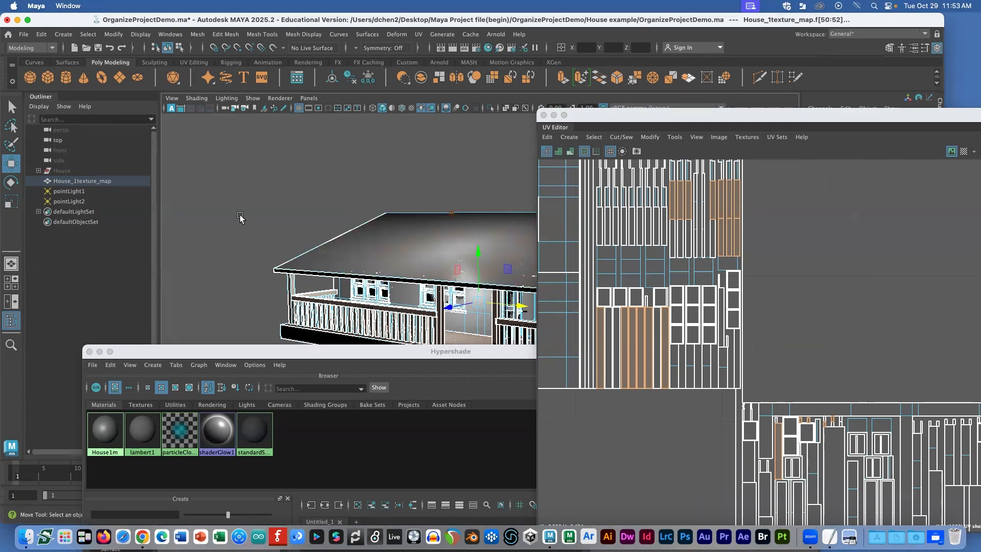
pyautogui.click(216, 219)
pyautogui.press('super+Tab')
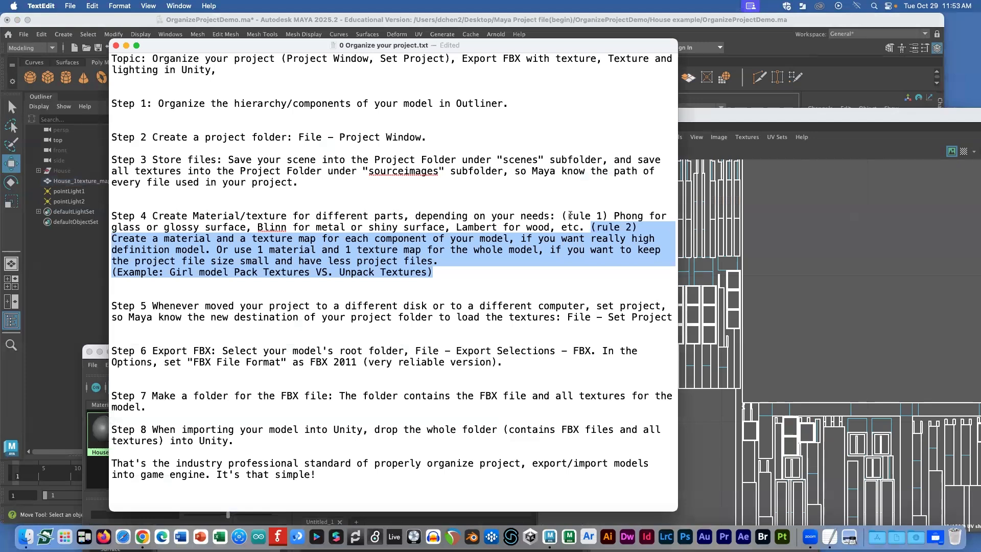
pyautogui.click(345, 249)
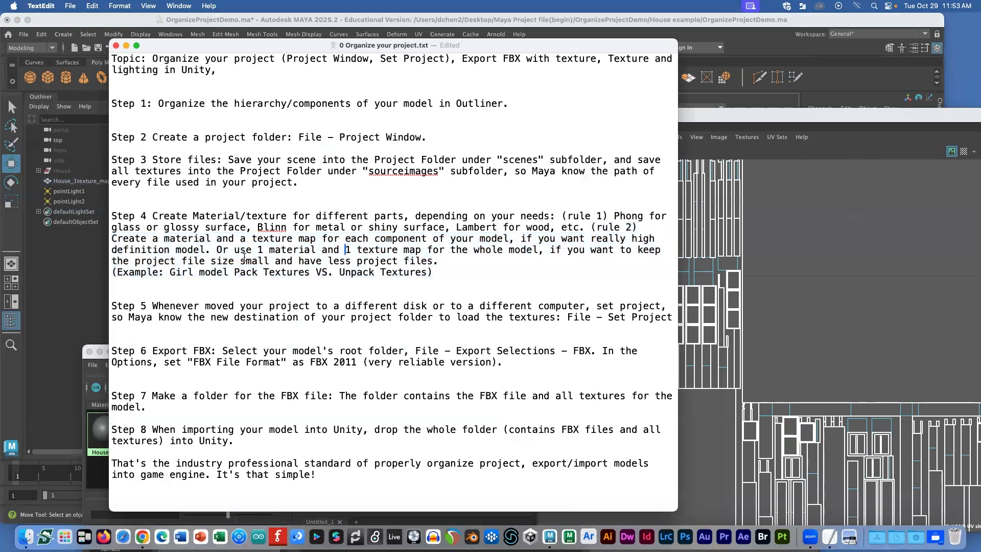
pyautogui.moveTo(251, 249); pyautogui.dragTo(517, 252)
pyautogui.press('super+Tab')
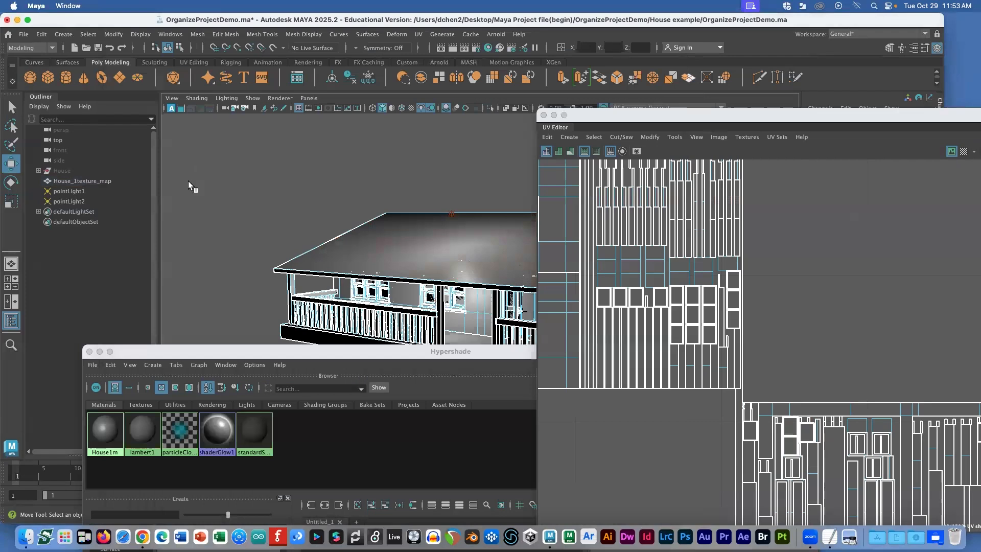
# Step: Hide House_1texture_map with Display > Hide > Hide Selection
pyautogui.click(79, 171)
pyautogui.click(97, 181)
pyautogui.click(141, 34)
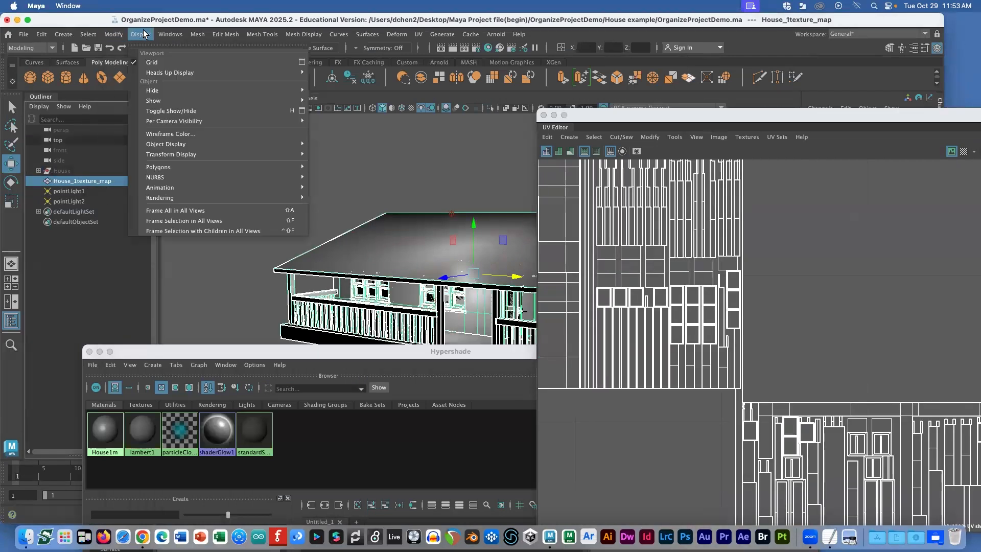
pyautogui.moveTo(158, 88)
pyautogui.click(338, 90)
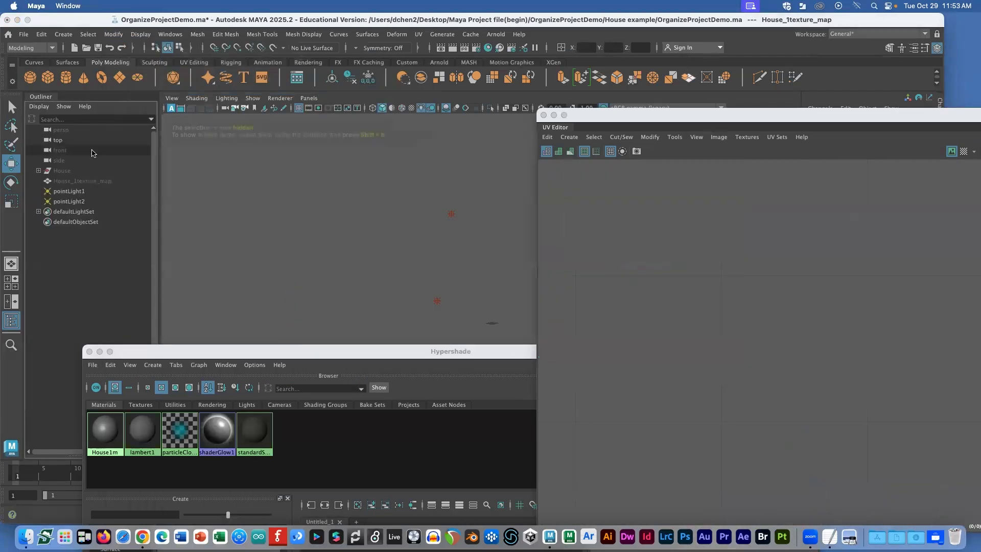
# Step: Rename the House group to House_multi_material_texture_map
pyautogui.click(89, 172)
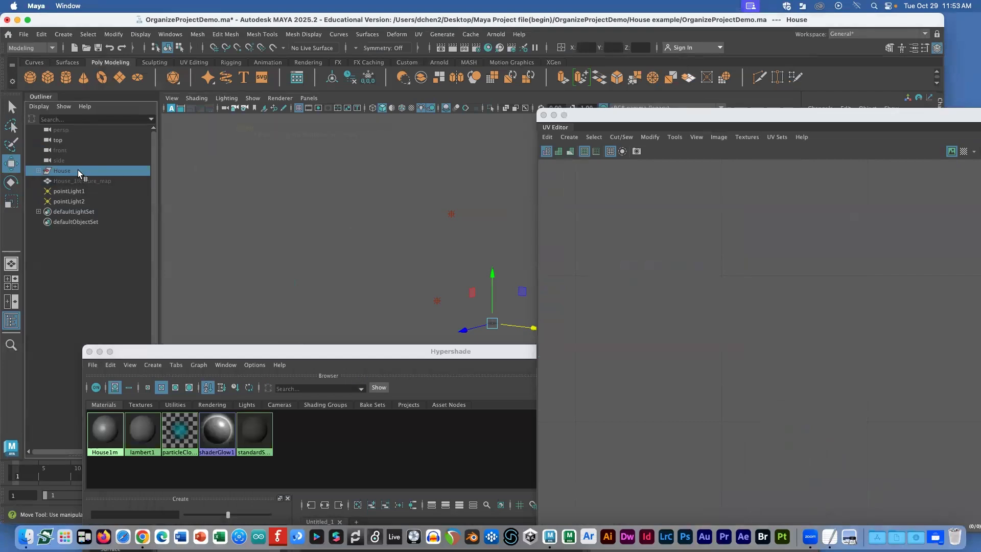
pyautogui.doubleClick(77, 171)
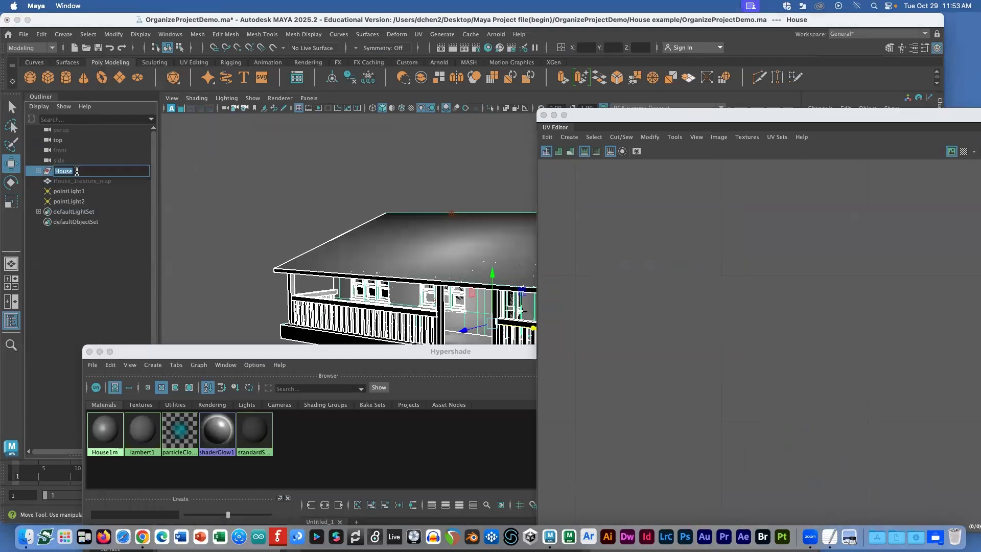
pyautogui.press('Right')
pyautogui.write('mul')
pyautogui.write('titexture')
pyautogui.write('-')
pyautogui.write('-ma')
pyautogui.write('material-')
pyautogui.press('Return')
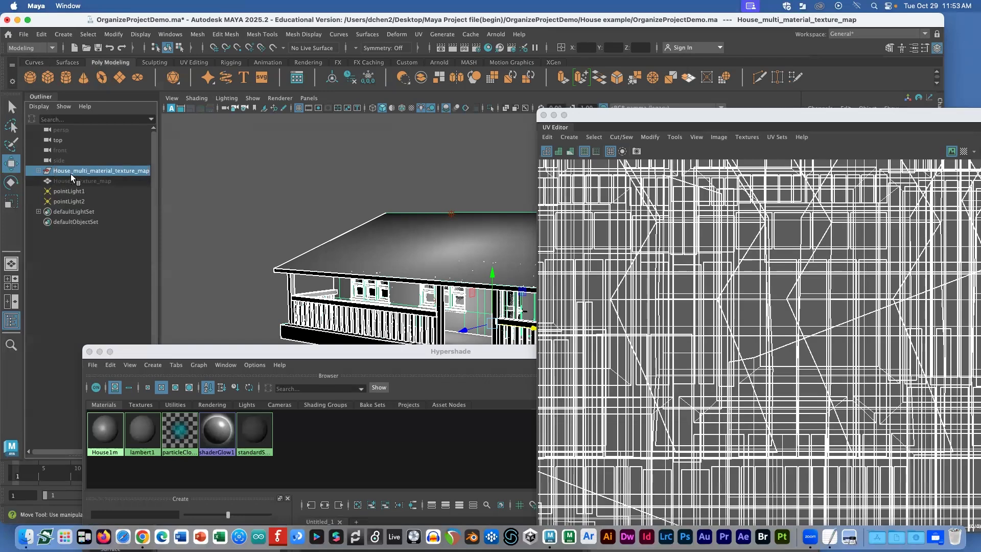
# Step: Move the UV Editor aside and lower the Hypershade to reveal its preview
pyautogui.keyDown('alt'); pyautogui.moveTo(392, 223); pyautogui.dragTo(394, 226); pyautogui.keyUp('alt')
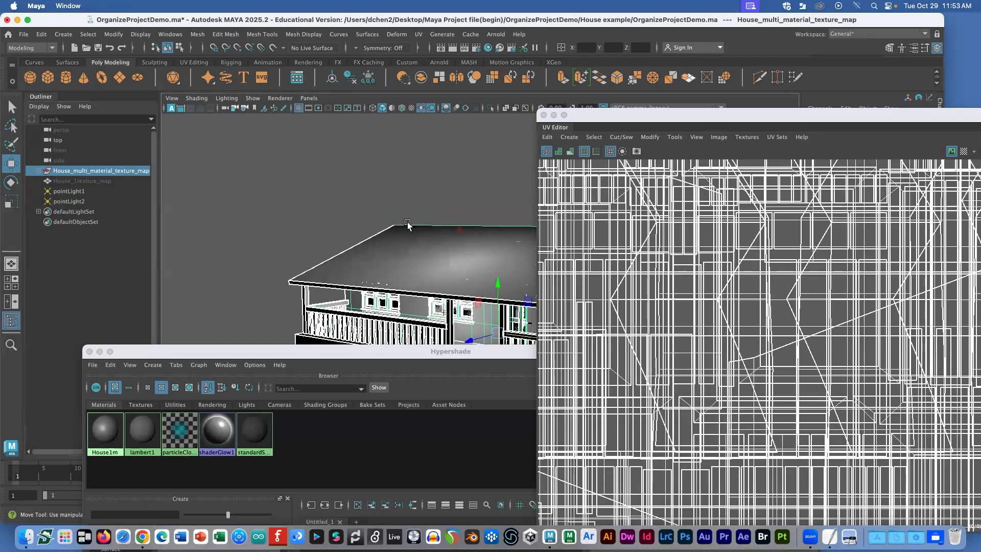
pyautogui.moveTo(603, 108); pyautogui.dragTo(797, 180)
pyautogui.moveTo(585, 359); pyautogui.dragTo(545, 255)
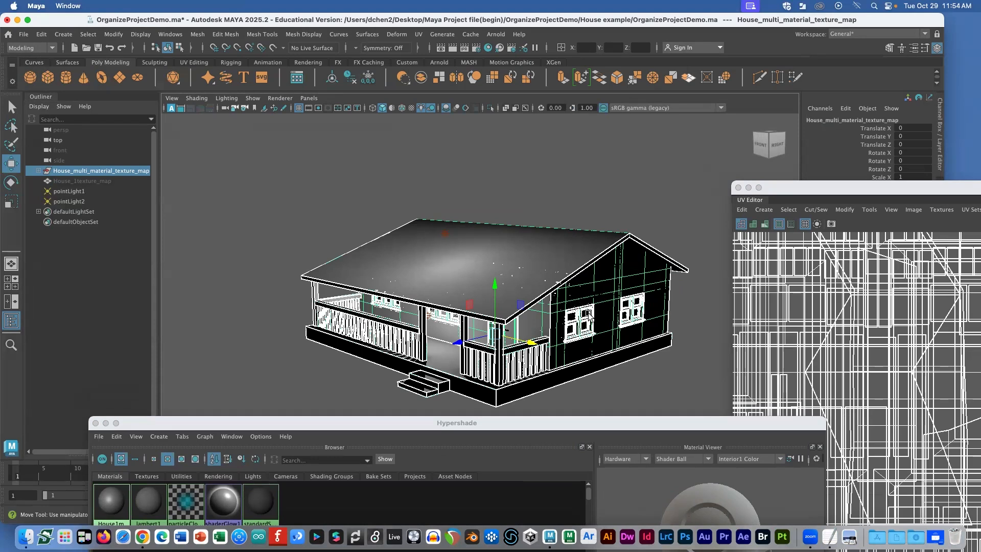
# Step: Expand the house group and select its Fence, DoorA_G, Roof and Walls parts in turn
pyautogui.click(562, 244)
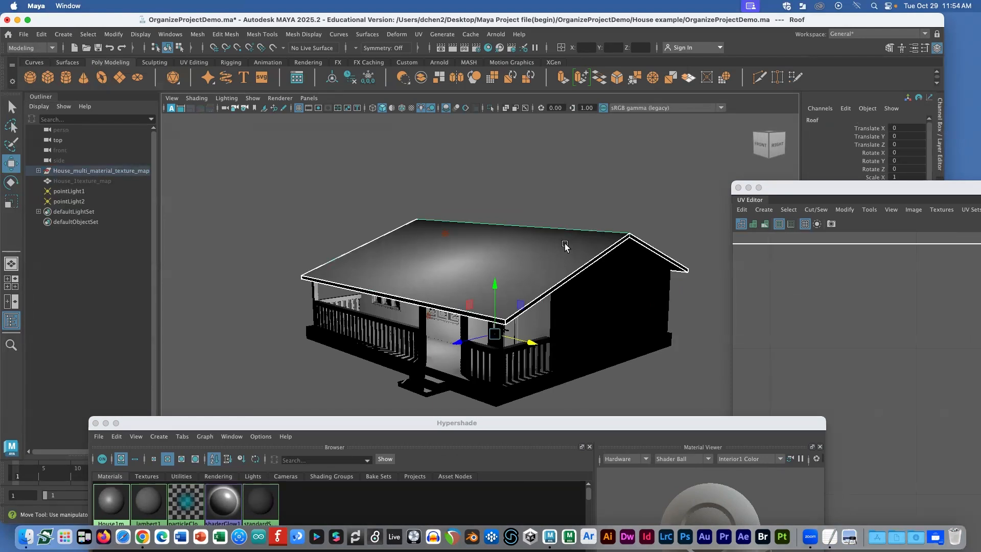
pyautogui.click(39, 171)
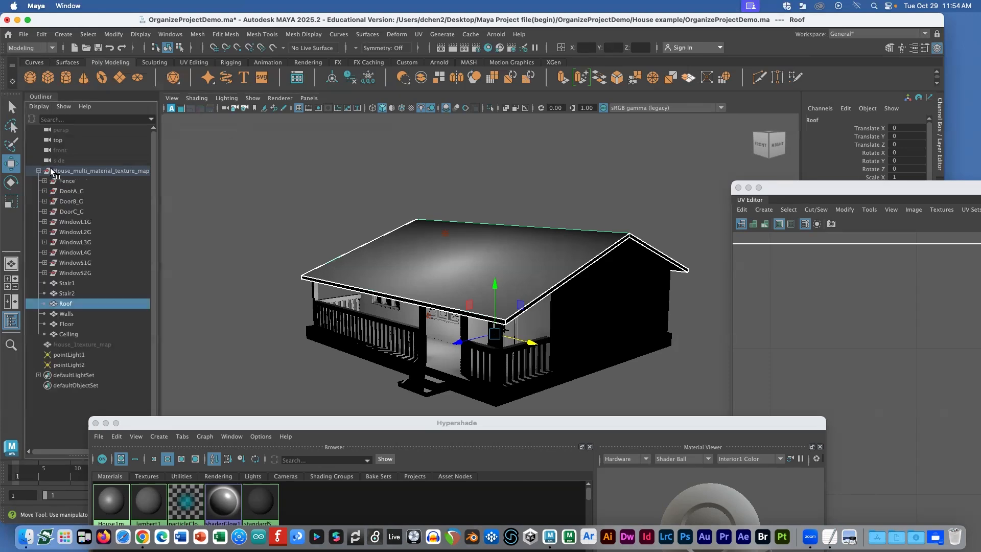
pyautogui.click(68, 182)
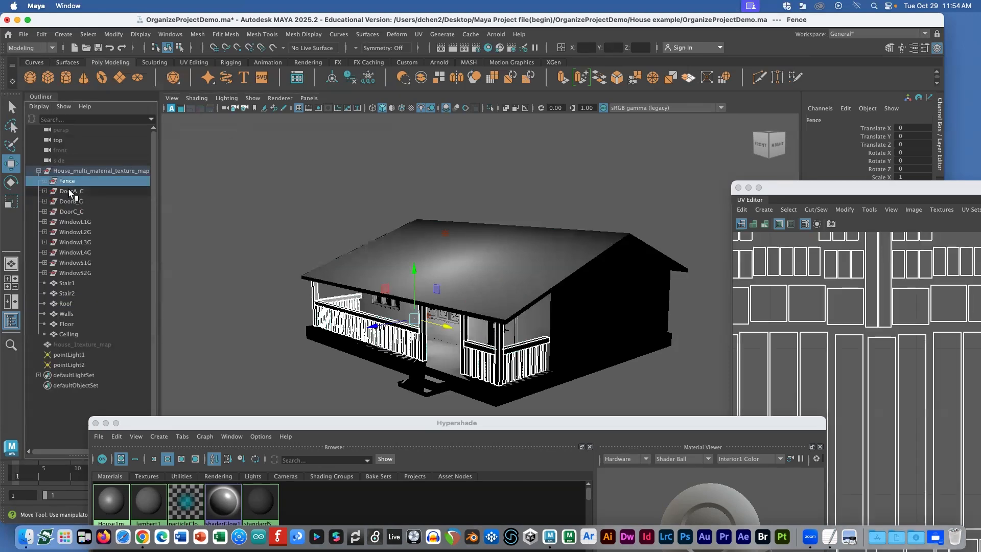
pyautogui.click(71, 192)
pyautogui.click(68, 182)
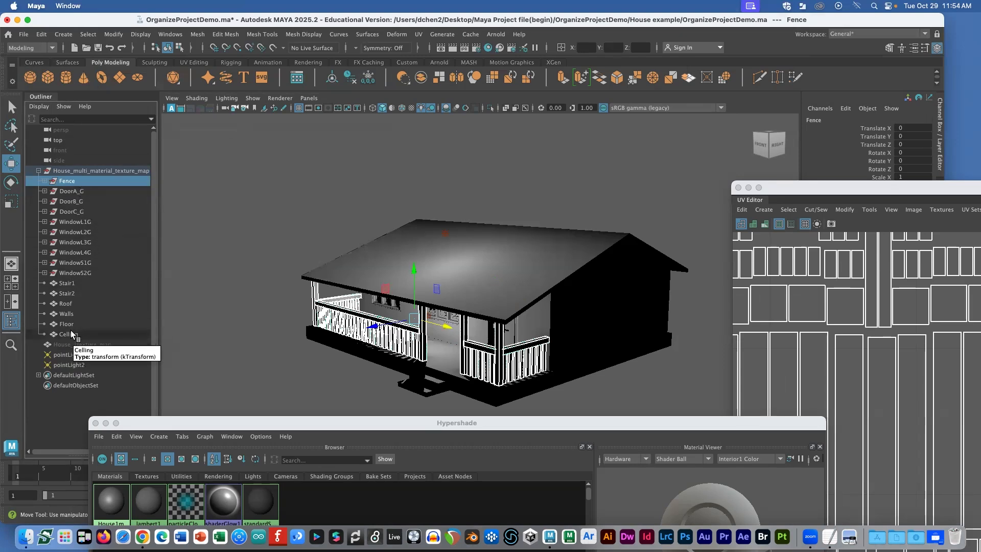
pyautogui.click(72, 306)
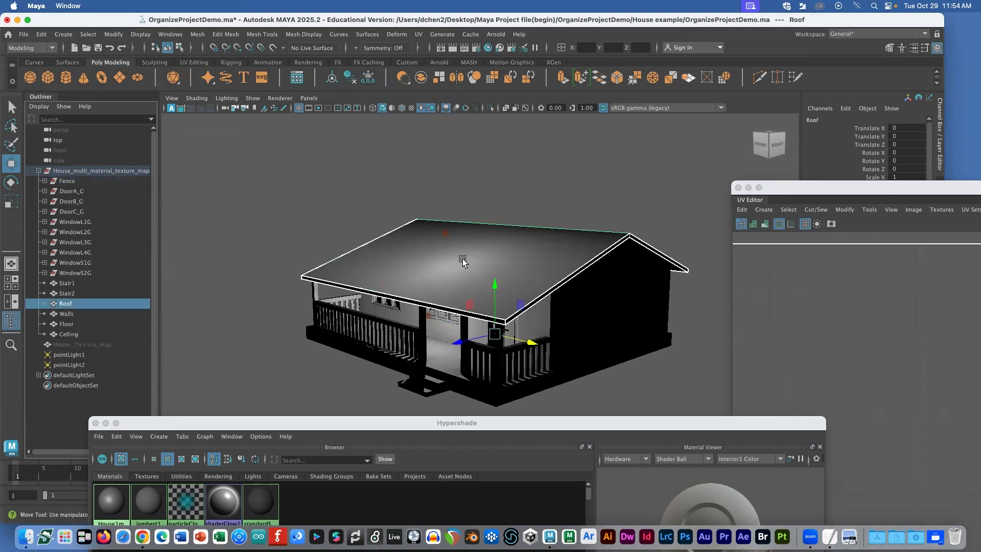
pyautogui.scroll(2, 444, 247)
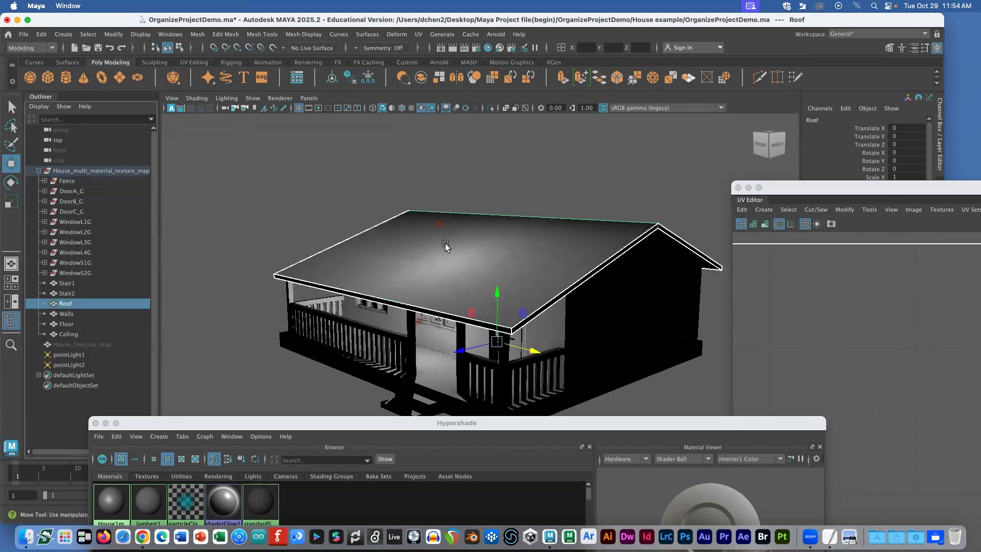
pyautogui.click(67, 313)
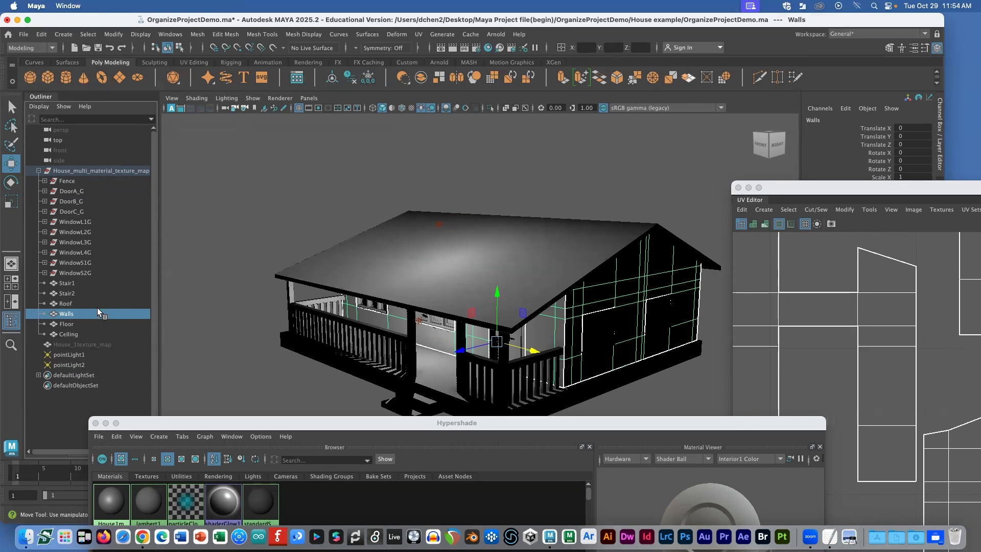
pyautogui.click(72, 181)
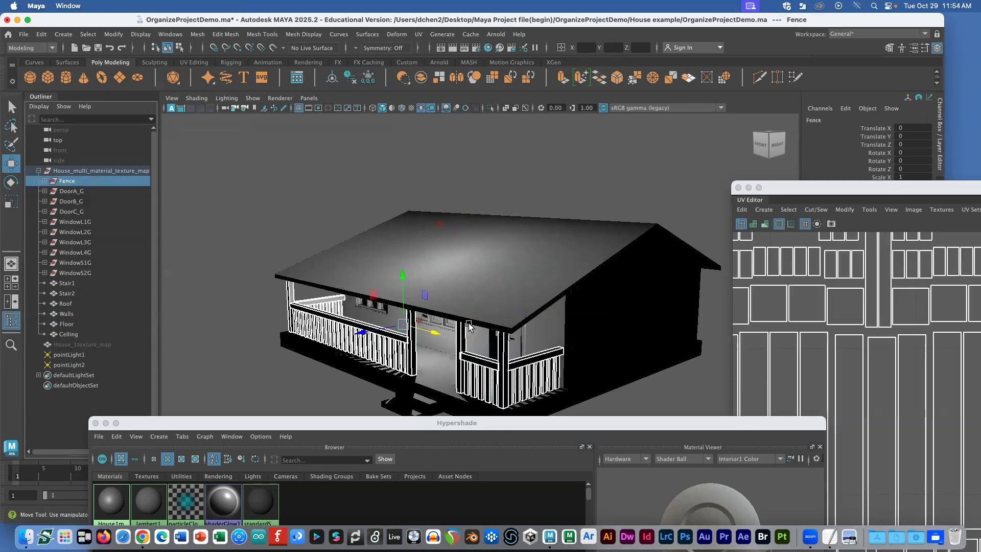
# Step: Frame the Fence from the right side and reposition the UV Editor to show its shells
pyautogui.press('f')
pyautogui.keyDown('alt'); pyautogui.moveTo(534, 330); pyautogui.dragTo(470, 315); pyautogui.keyUp('alt')
pyautogui.moveTo(790, 192); pyautogui.dragTo(520, 111)
pyautogui.scroll(-5, 607, 259)
pyautogui.scroll(-3, 607, 259)
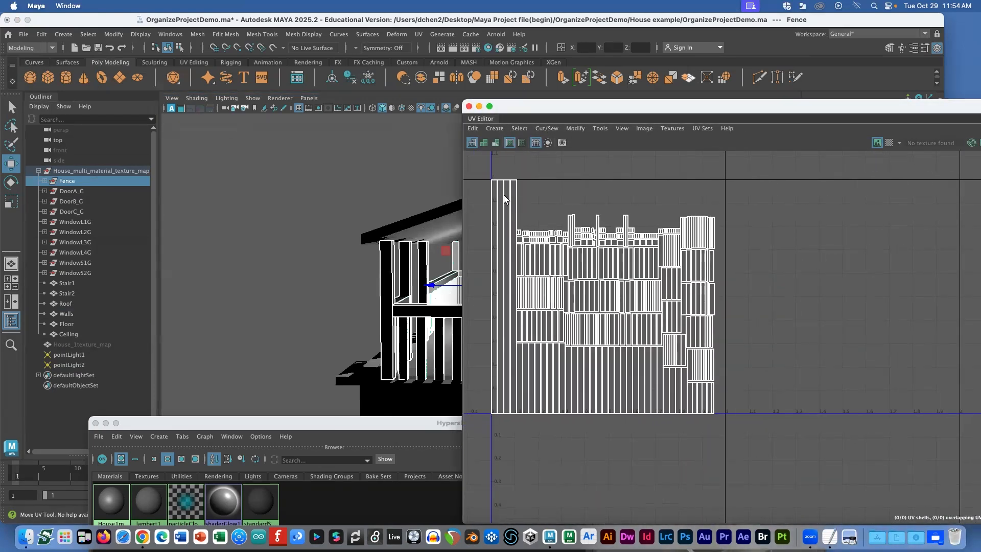
pyautogui.moveTo(559, 107); pyautogui.dragTo(753, 203)
# Step: Check the Fence's pieces, pick a single post, then reselect the whole Fence
pyautogui.click(45, 181)
pyautogui.click(45, 181)
pyautogui.click(407, 288)
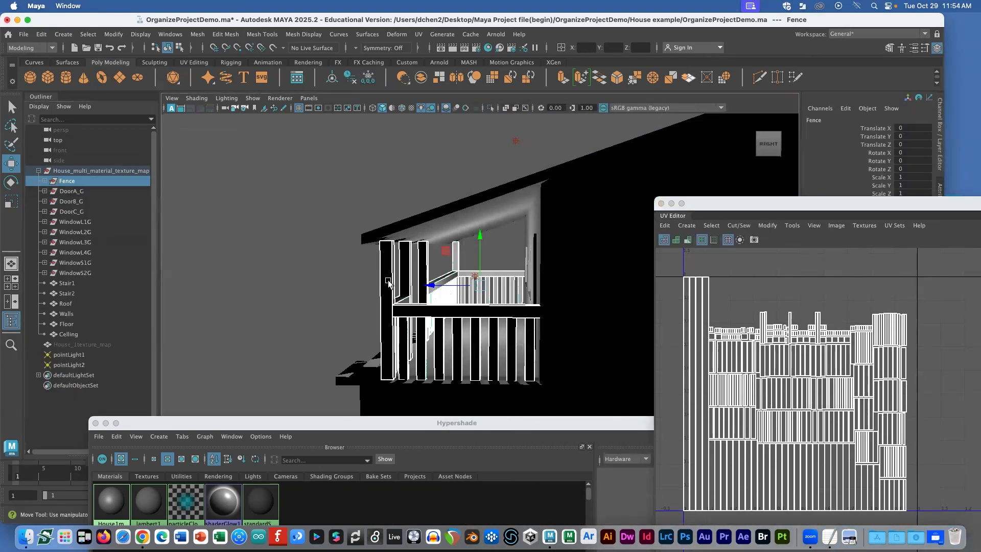
pyautogui.click(68, 181)
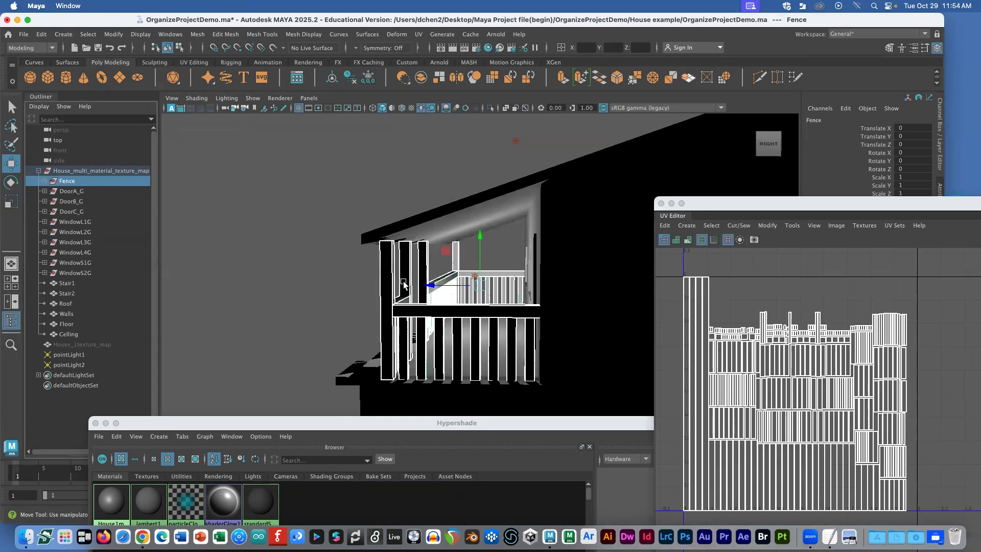
# Step: Combine the fence pieces into one mesh named Fence and delete its construction history
pyautogui.click(197, 35)
pyautogui.click(214, 72)
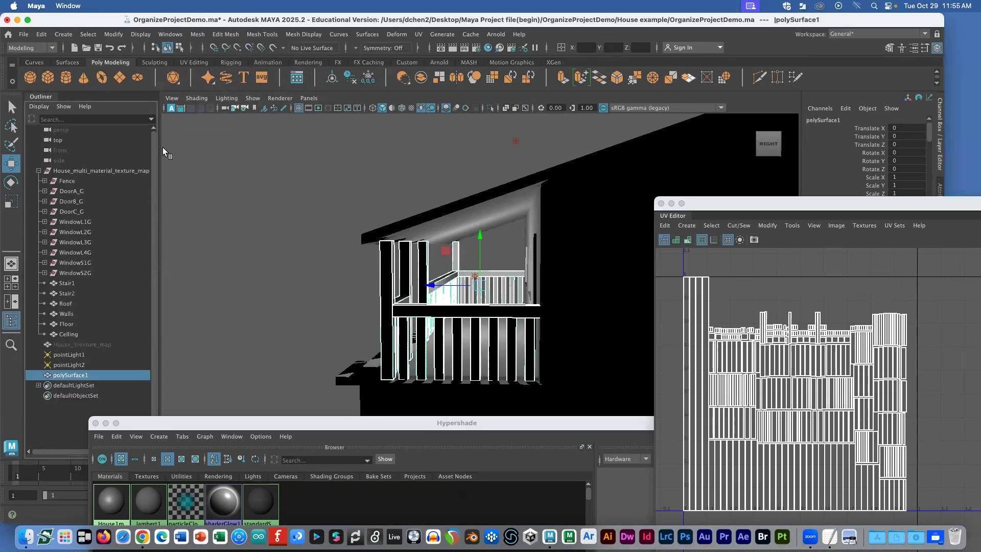
pyautogui.doubleClick(77, 370)
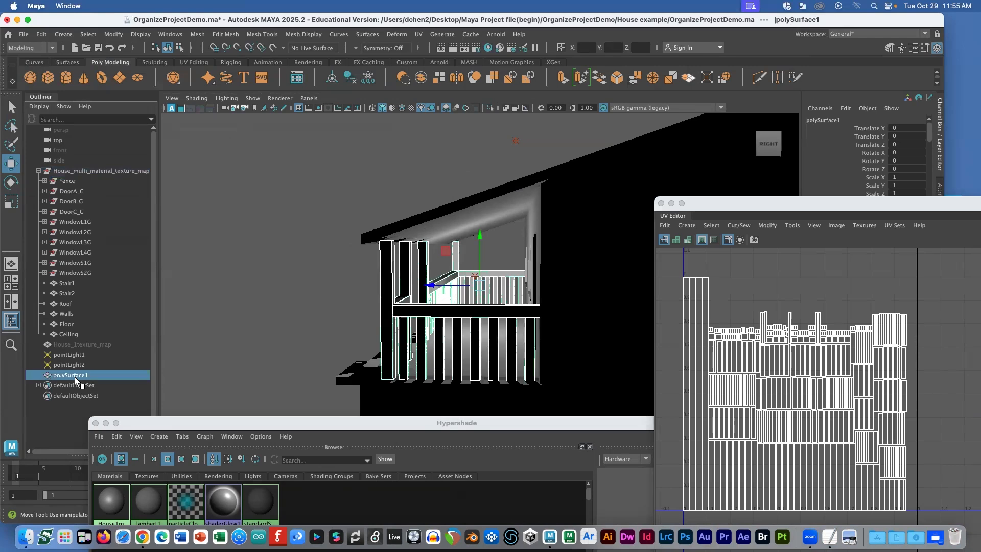
pyautogui.write('Fence')
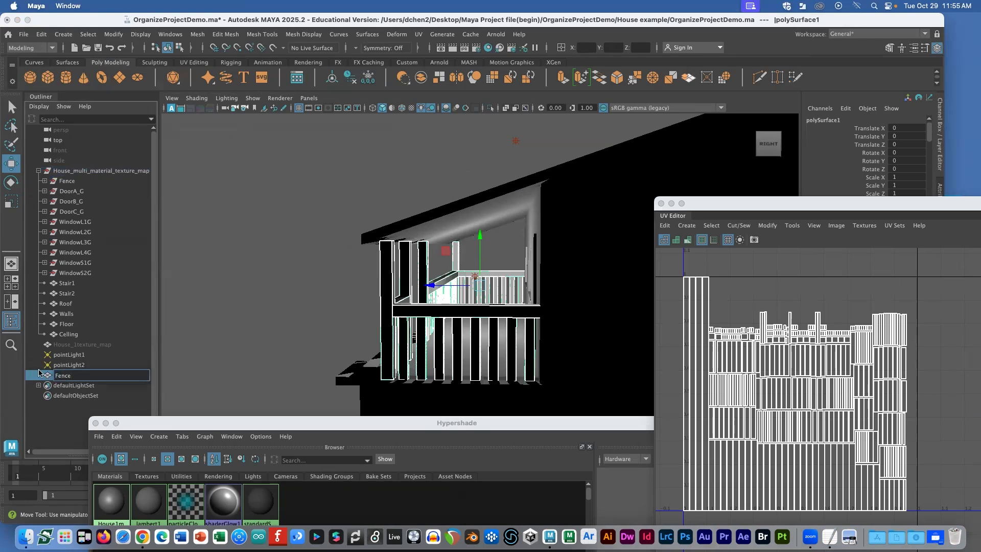
pyautogui.press('Return')
pyautogui.click(42, 34)
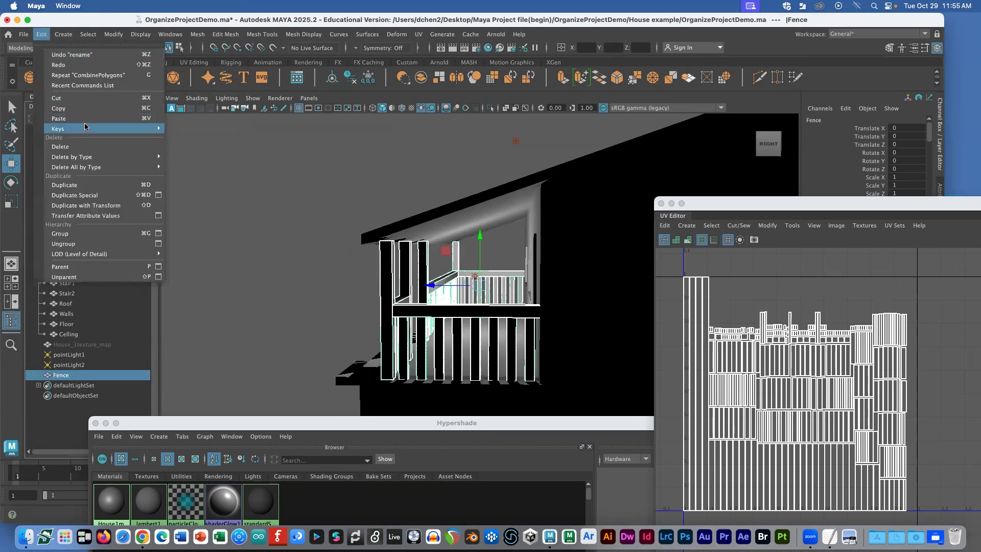
pyautogui.moveTo(72, 157)
pyautogui.click(187, 159)
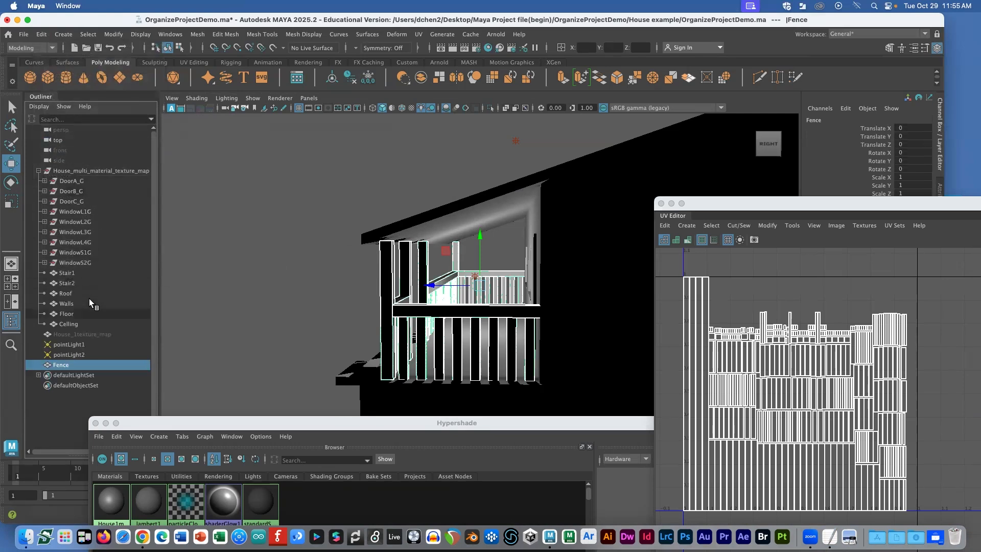
# Step: Parent Fence under the House_multi_material_texture_map group
pyautogui.moveTo(59, 362); pyautogui.dragTo(66, 326)
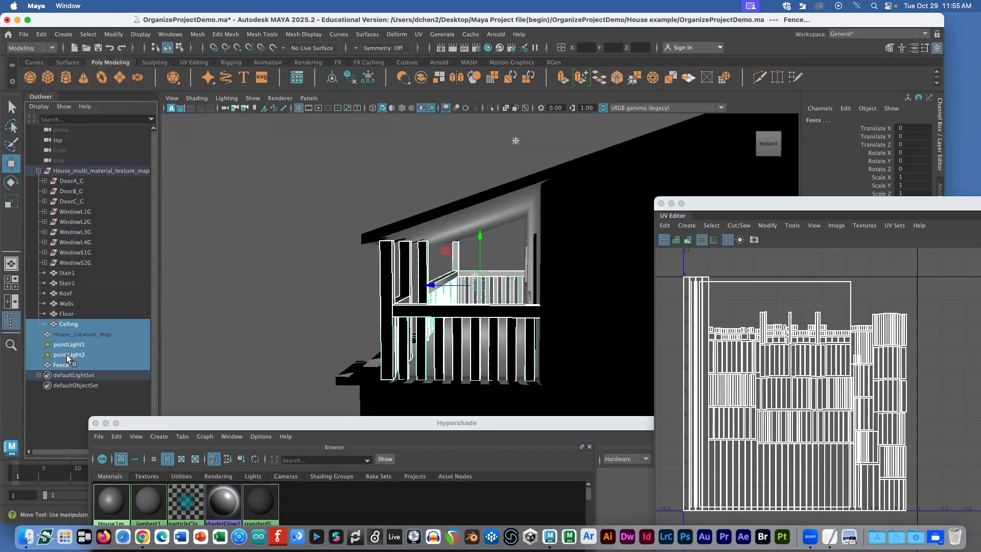
pyautogui.click(61, 364)
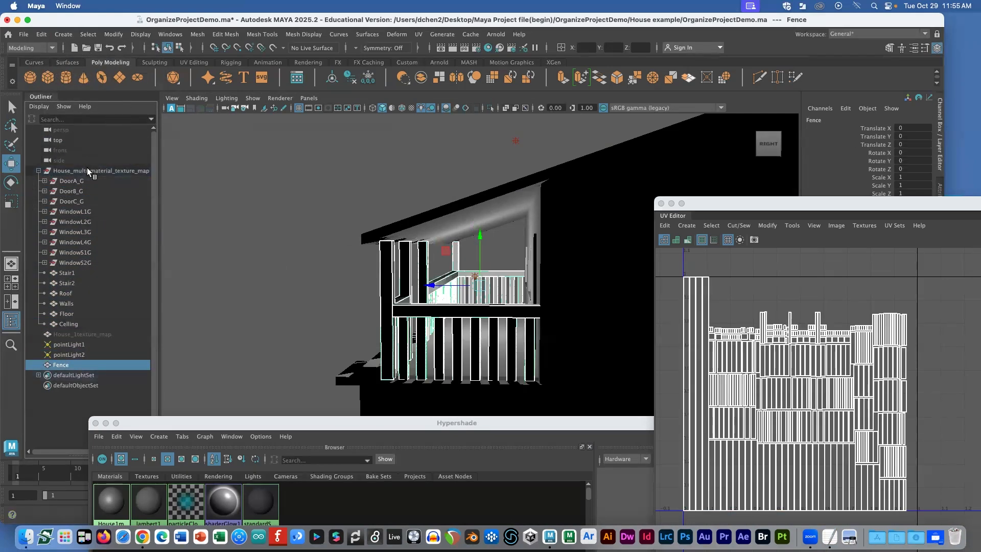
pyautogui.keyDown('super'); pyautogui.click(88, 169); pyautogui.keyUp('super')
pyautogui.press('p')
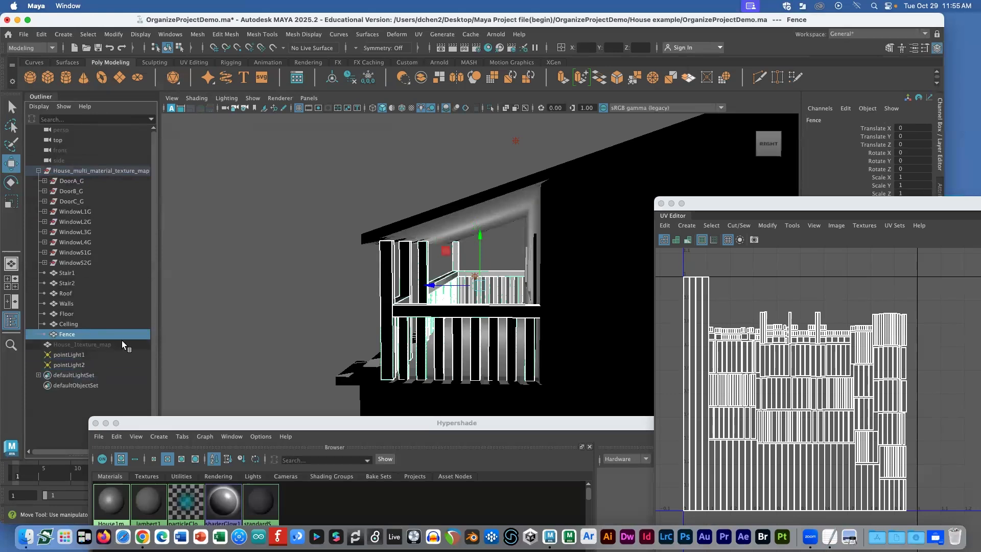
# Step: Orbit and frame the porch windows, selecting WindowL1G and WindowL2G to view their UVs
pyautogui.keyDown('alt'); pyautogui.moveTo(426, 312); pyautogui.dragTo(508, 249); pyautogui.keyUp('alt')
pyautogui.click(90, 212)
pyautogui.press('f')
pyautogui.click(76, 223)
pyautogui.moveTo(699, 203); pyautogui.dragTo(793, 289)
pyautogui.scroll(-10, 646, 287)
pyautogui.scroll(10, 647, 288)
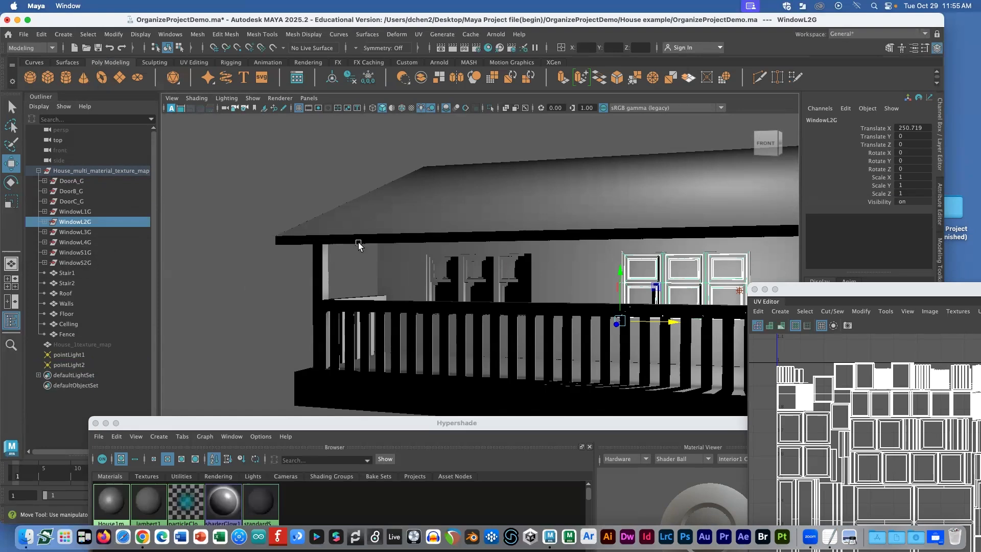
# Step: Select window groups WindowL1G through WindowS2G and isolate them with View Selected
pyautogui.click(427, 263)
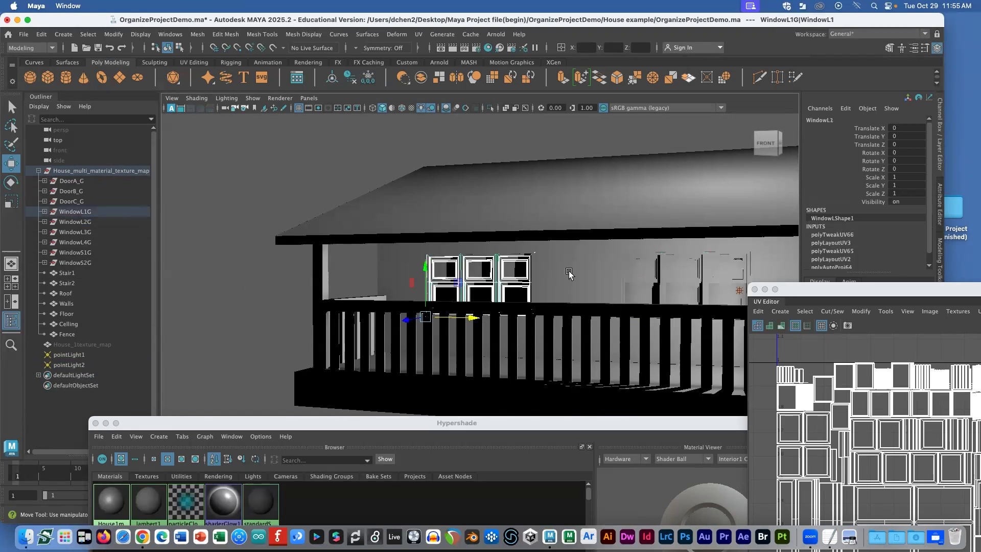
pyautogui.click(623, 276)
pyautogui.click(641, 281)
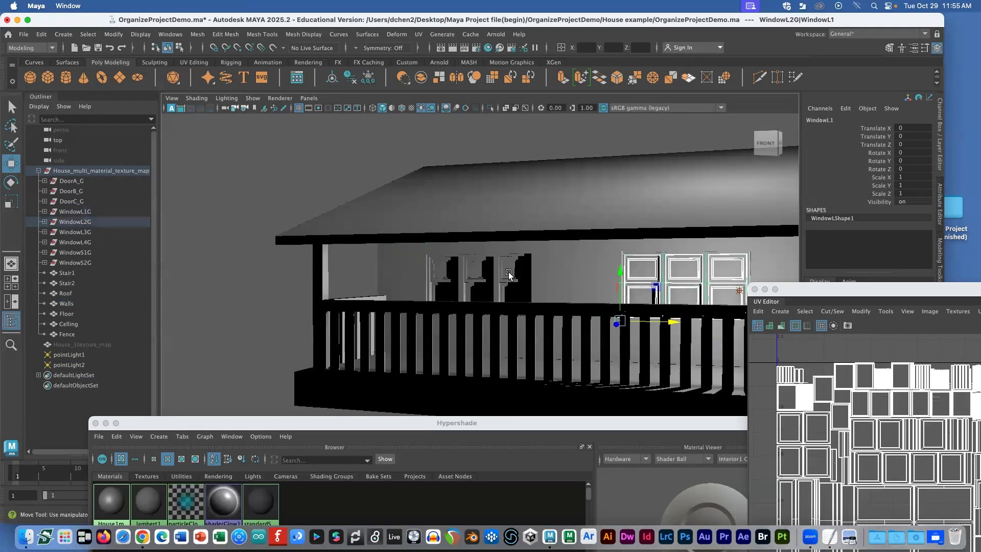
pyautogui.click(80, 212)
pyautogui.keyDown('shift'); pyautogui.click(82, 262); pyautogui.keyUp('shift')
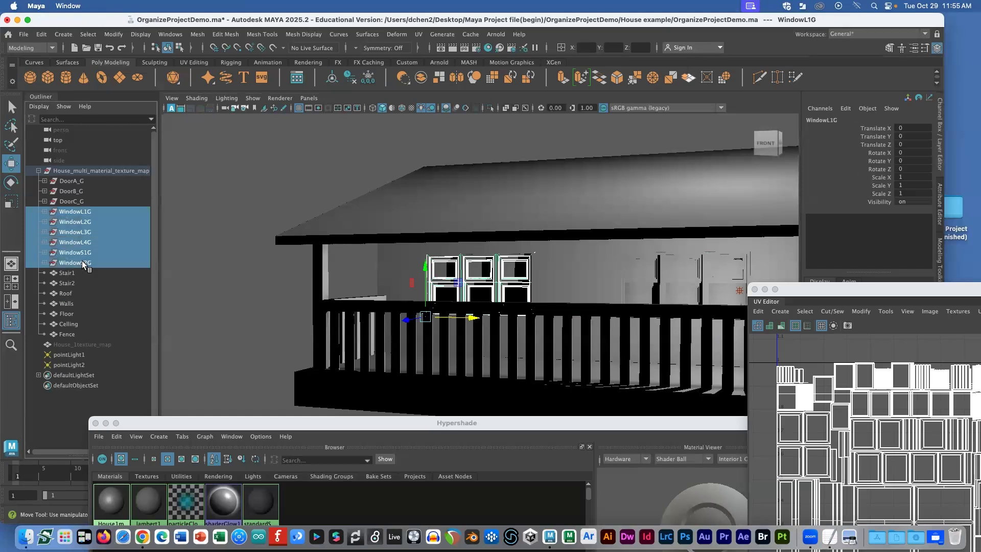
pyautogui.click(253, 98)
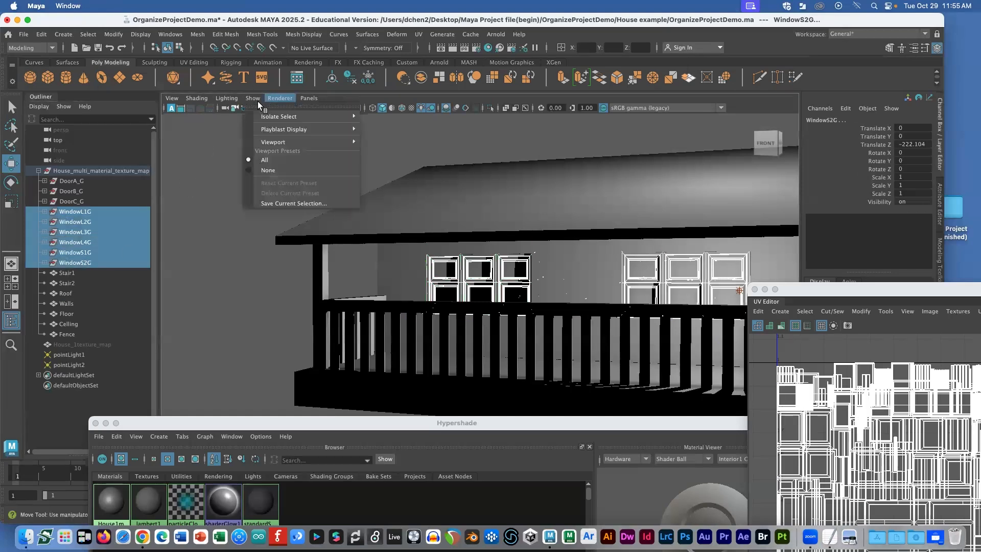
pyautogui.moveTo(307, 116)
pyautogui.click(383, 124)
# Step: Orbit to the right side and select the window meshes, from WindowL1 through WindowL4G
pyautogui.keyDown('alt'); pyautogui.moveTo(581, 266); pyautogui.dragTo(519, 278); pyautogui.keyUp('alt')
pyautogui.click(558, 267)
pyautogui.click(539, 271)
pyautogui.keyDown('shift'); pyautogui.click(486, 265); pyautogui.keyUp('shift')
pyautogui.keyDown('alt'); pyautogui.moveTo(633, 280); pyautogui.dragTo(639, 261, button='right'); pyautogui.keyUp('alt')
pyautogui.keyDown('shift'); pyautogui.click(599, 290); pyautogui.keyUp('shift')
pyautogui.keyDown('shift'); pyautogui.click(623, 289); pyautogui.keyUp('shift')
pyautogui.keyDown('shift'); pyautogui.click(625, 272); pyautogui.keyUp('shift')
pyautogui.keyDown('shift'); pyautogui.click(639, 261); pyautogui.keyUp('shift')
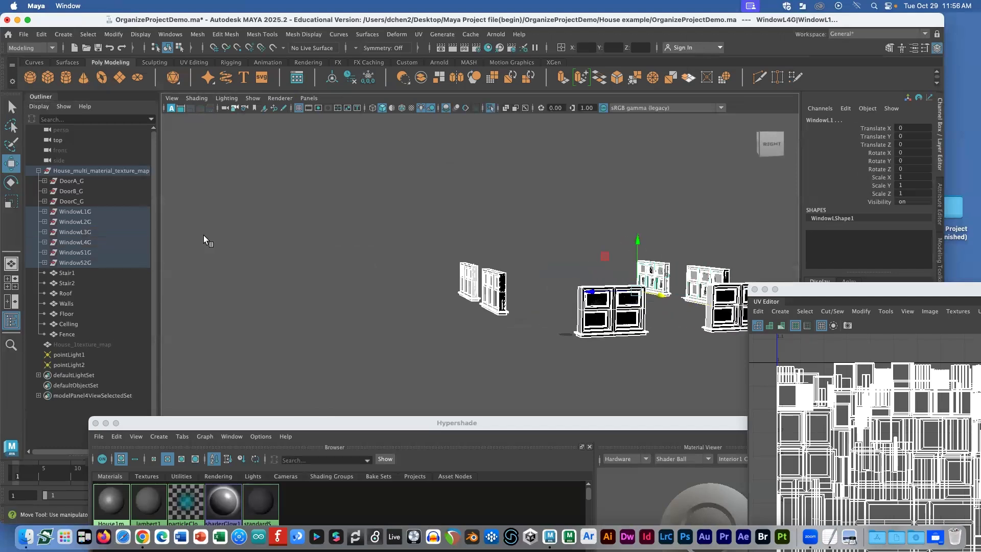
# Step: Combine the selected window frame meshes into one object and rename it WindowFrame
pyautogui.hotkey('shift', 'p')
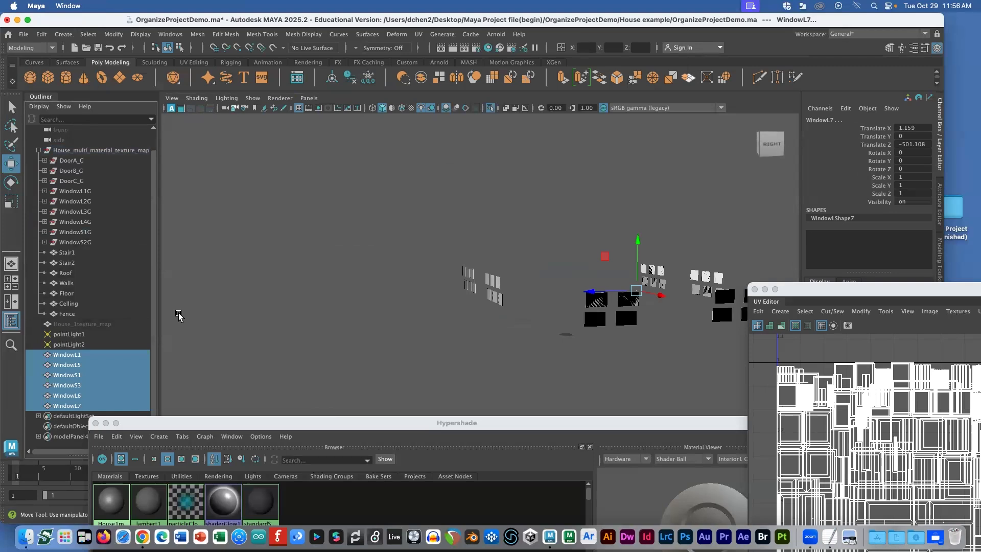
pyautogui.hotkey('ctrl', 'z')
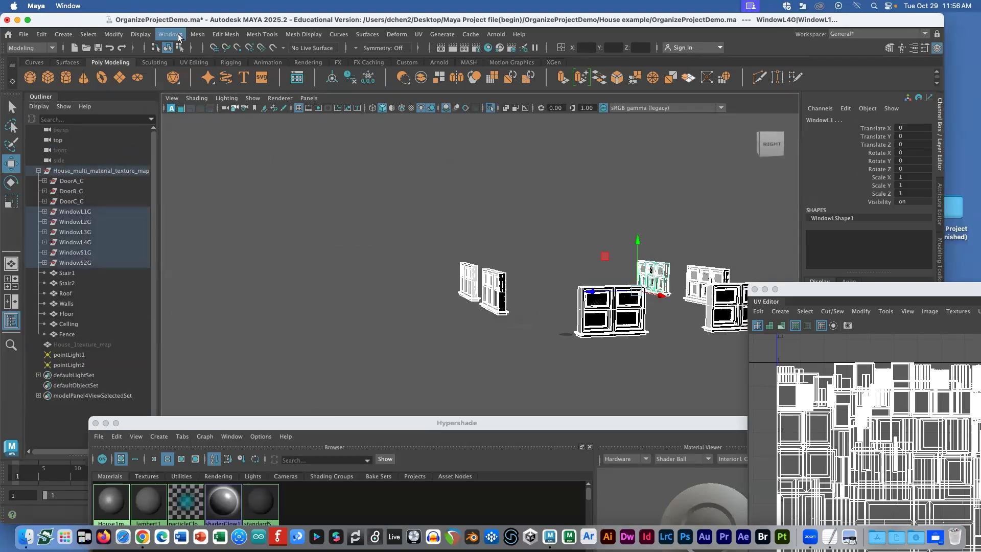
pyautogui.click(197, 34)
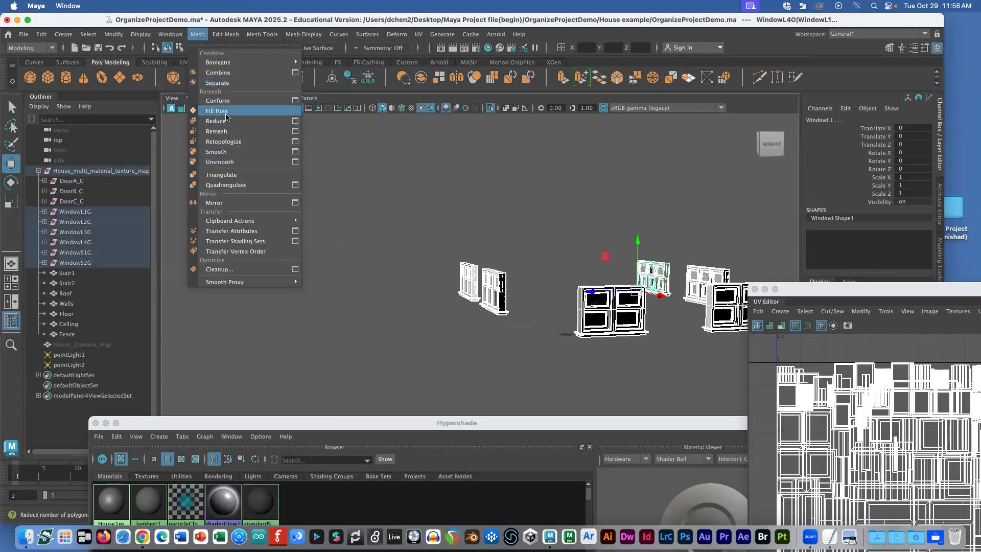
pyautogui.click(224, 101)
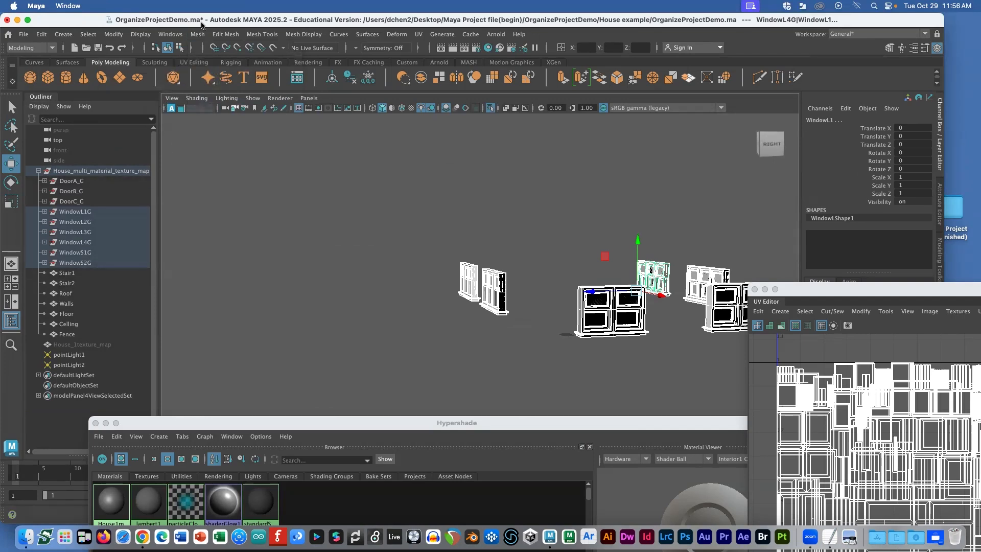
pyautogui.click(197, 34)
pyautogui.click(222, 72)
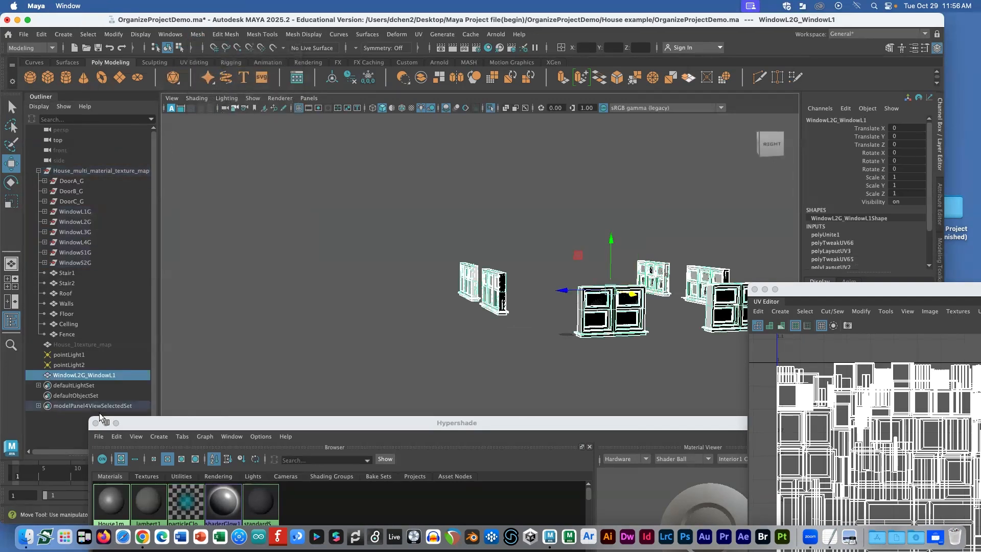
pyautogui.click(93, 379)
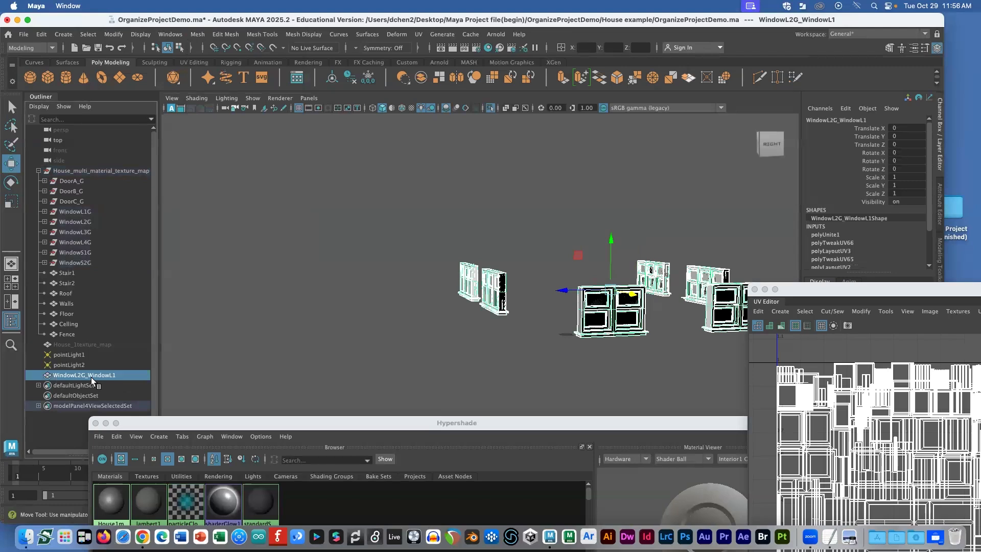
pyautogui.doubleClick(92, 379)
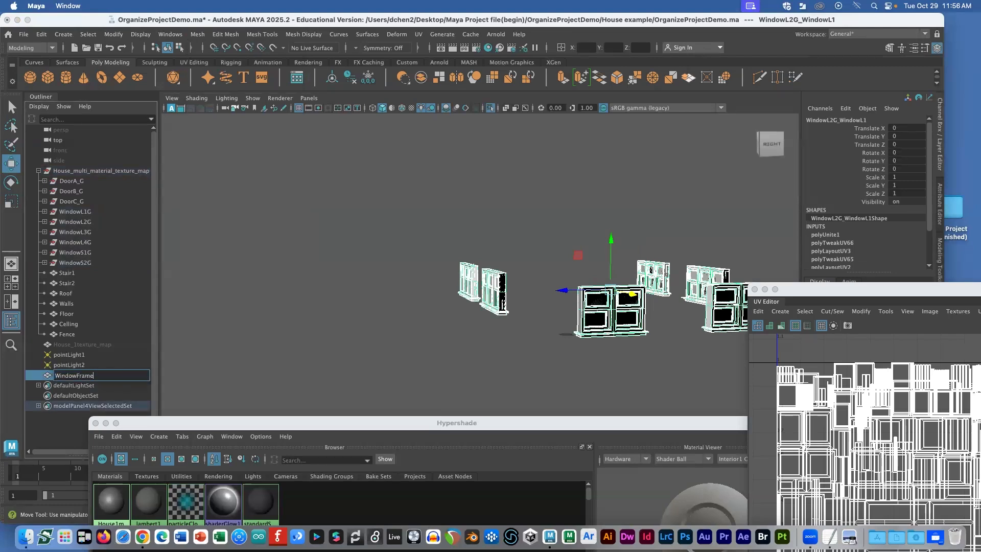
pyautogui.press('Return')
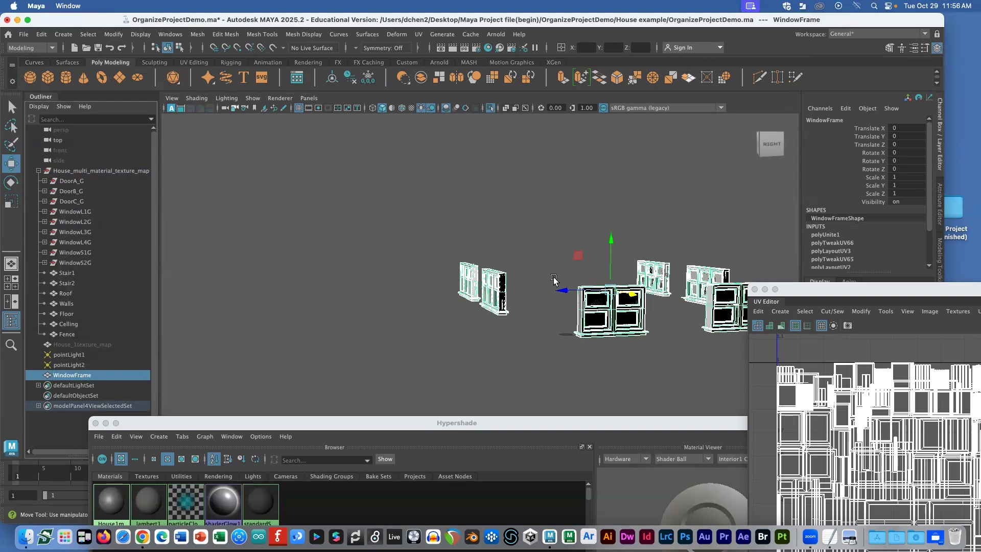
pyautogui.click(81, 211)
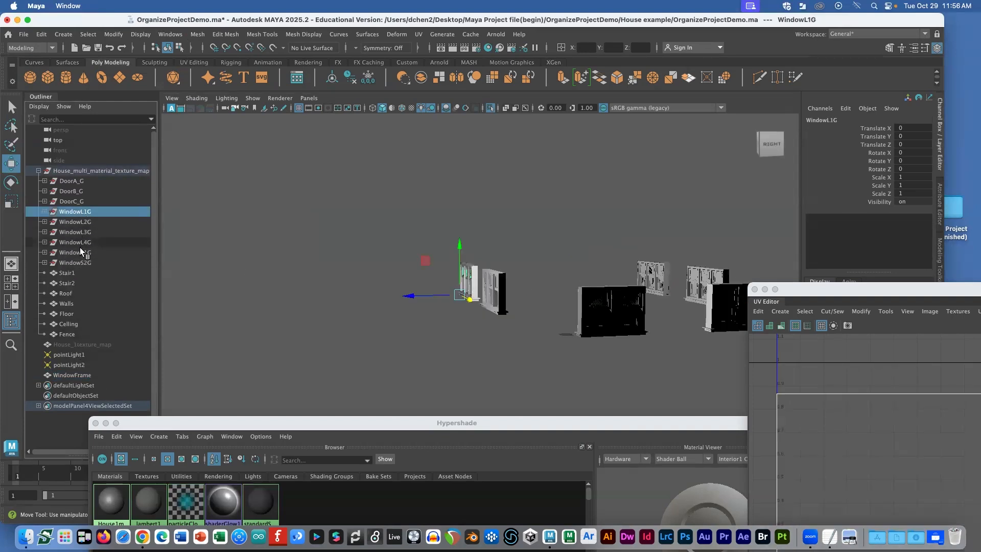
# Step: Hide the WindowFrame object to leave only the window glass visible
pyautogui.keyDown('shift'); pyautogui.click(78, 259); pyautogui.keyUp('shift')
pyautogui.keyDown('alt'); pyautogui.moveTo(532, 317); pyautogui.dragTo(507, 300); pyautogui.keyUp('alt')
pyautogui.scroll(5, 428, 285)
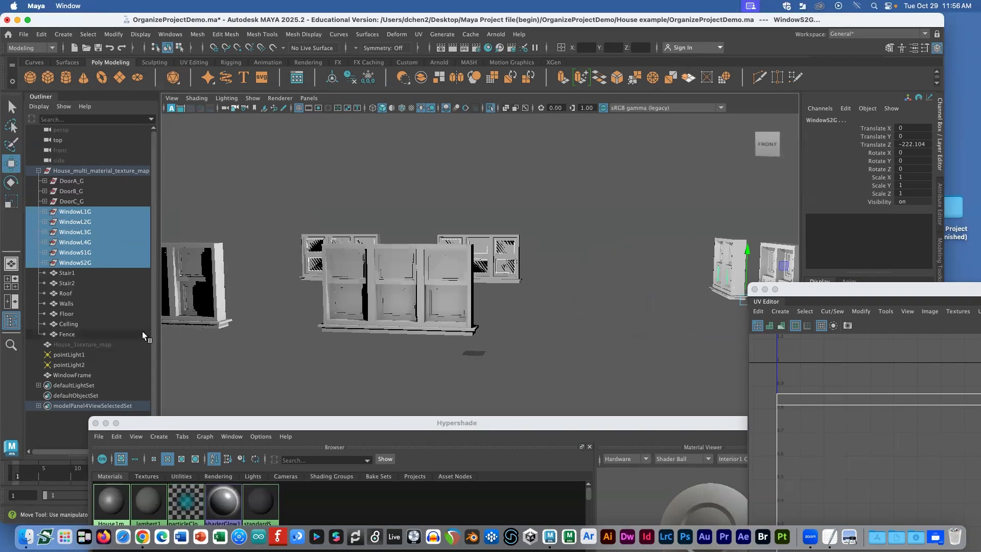
pyautogui.click(82, 374)
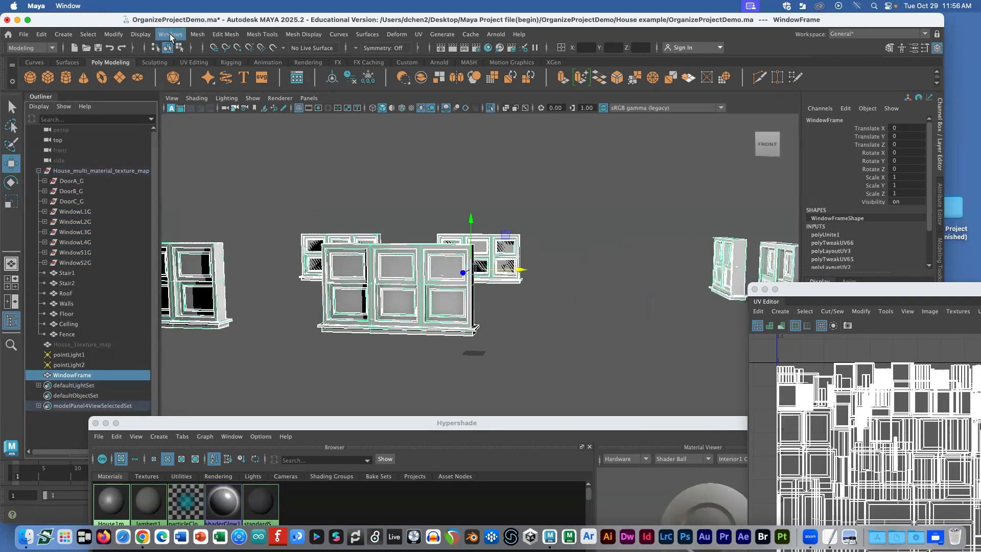
pyautogui.press('h')
pyautogui.scroll(-6, 398, 204)
pyautogui.scroll(1, 321, 223)
# Step: Combine the remaining glass panes into one mesh and rename it WindowGlass
pyautogui.moveTo(244, 208); pyautogui.dragTo(601, 335)
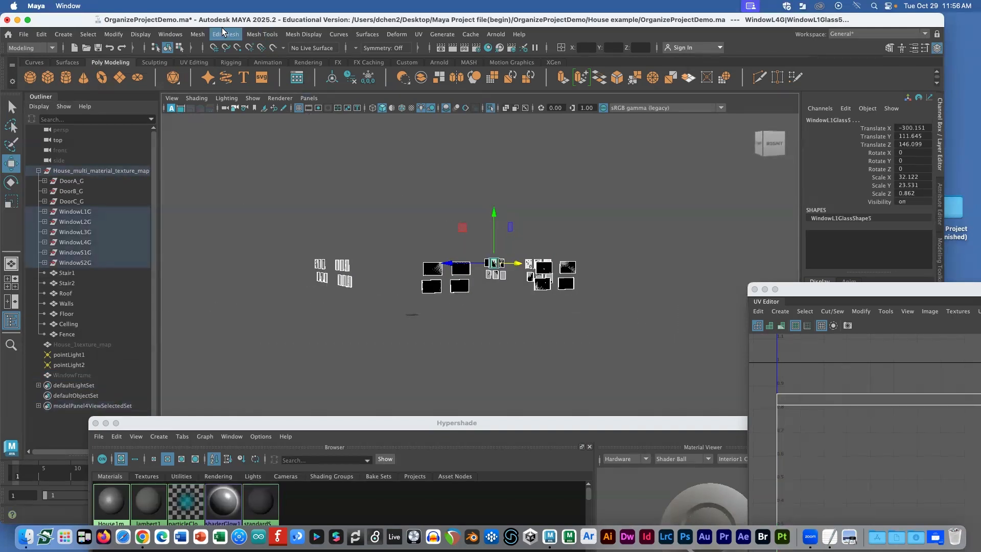
pyautogui.click(197, 35)
pyautogui.click(215, 64)
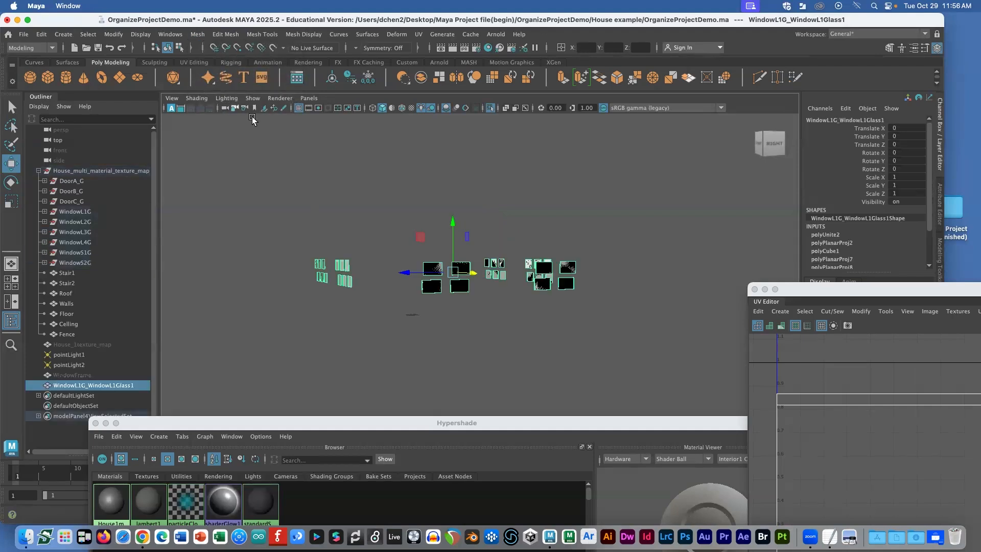
pyautogui.doubleClick(84, 384)
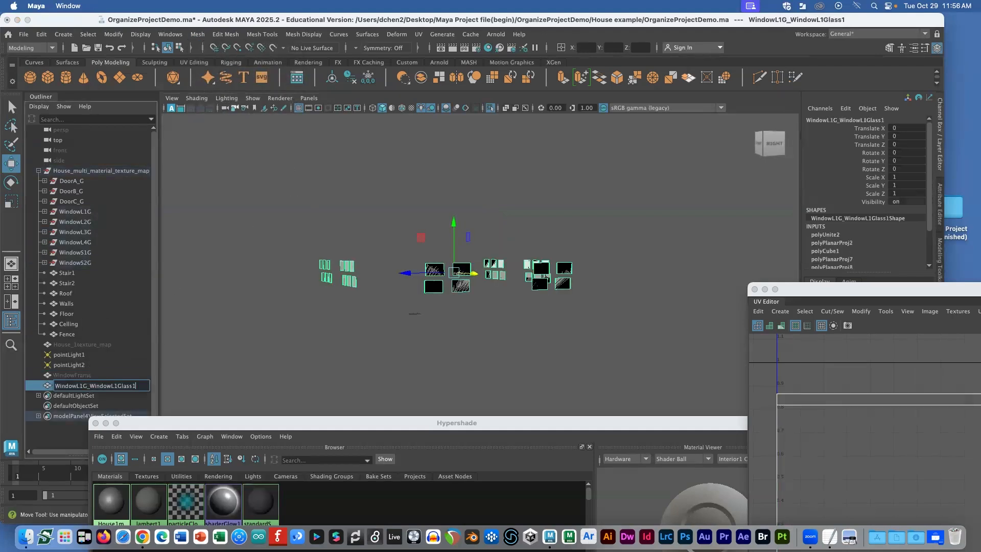
pyautogui.moveTo(89, 385); pyautogui.dragTo(114, 386)
pyautogui.press('BackSpace')
pyautogui.press('Return')
# Step: Select WindowFrame and WindowGlass together for history cleanup
pyautogui.click(89, 373)
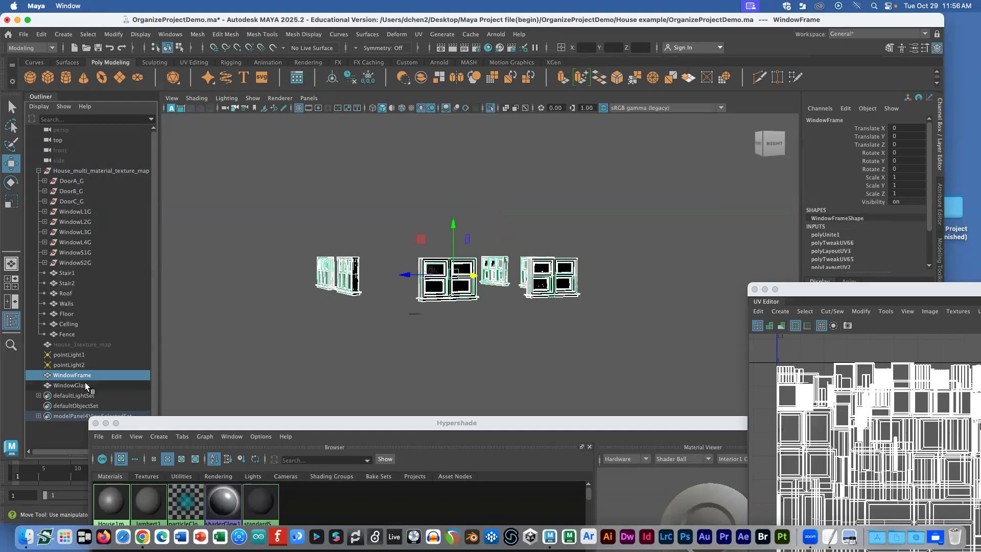
pyautogui.keyDown('shift'); pyautogui.click(85, 384); pyautogui.keyUp('shift')
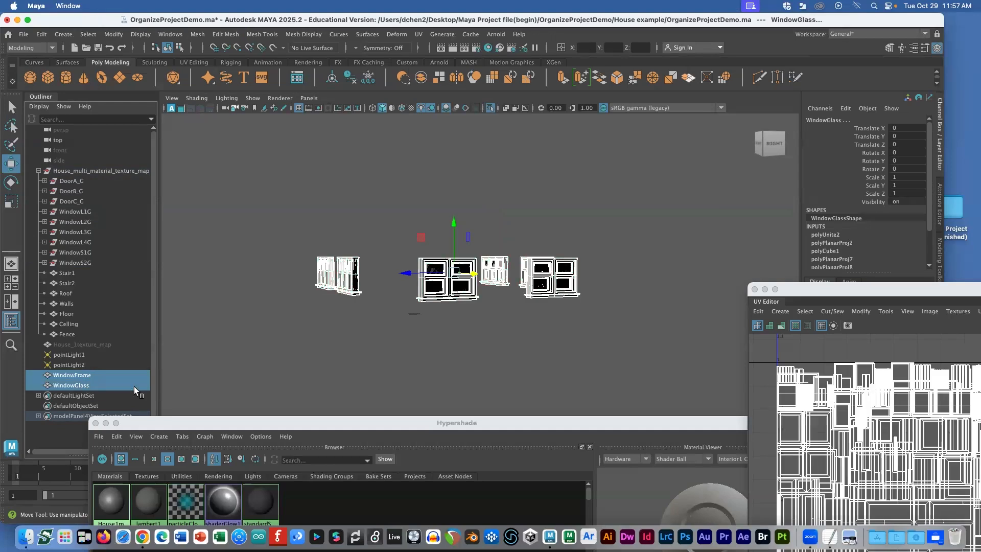
pyautogui.click(43, 36)
# Step: Delete history on both window objects, then delete the leftover groups WindowL2G through WindowS2G
pyautogui.moveTo(154, 157)
pyautogui.click(212, 159)
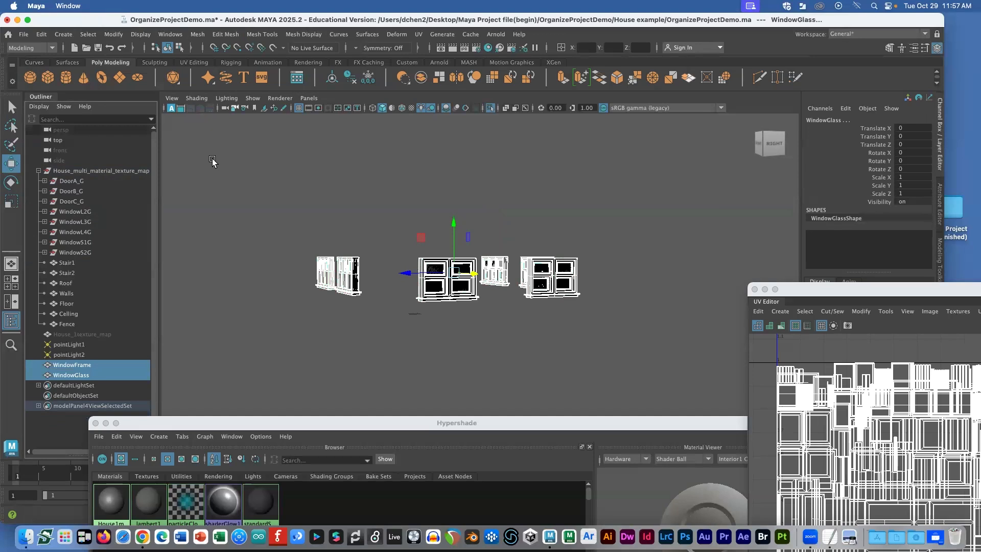
pyautogui.click(92, 211)
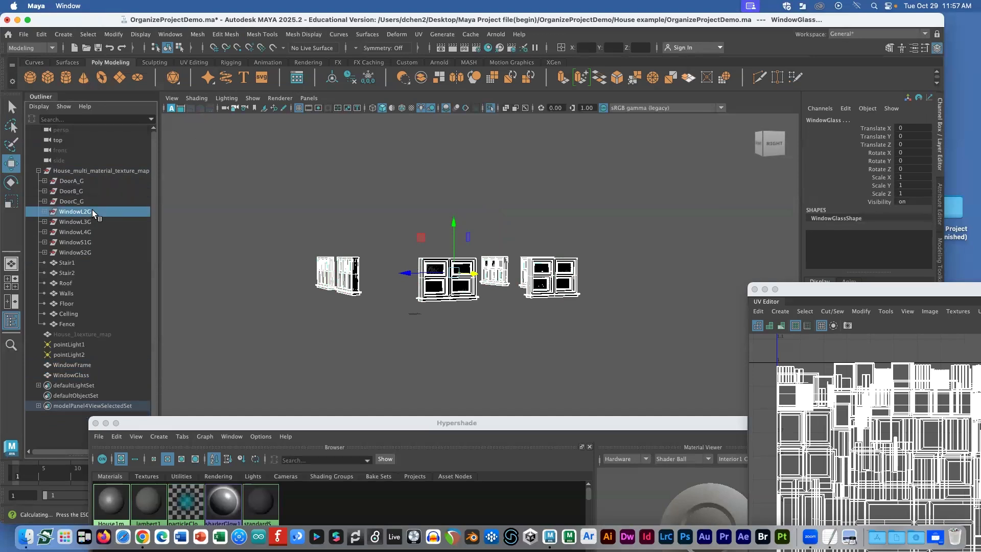
pyautogui.keyDown('shift'); pyautogui.click(77, 250); pyautogui.keyUp('shift')
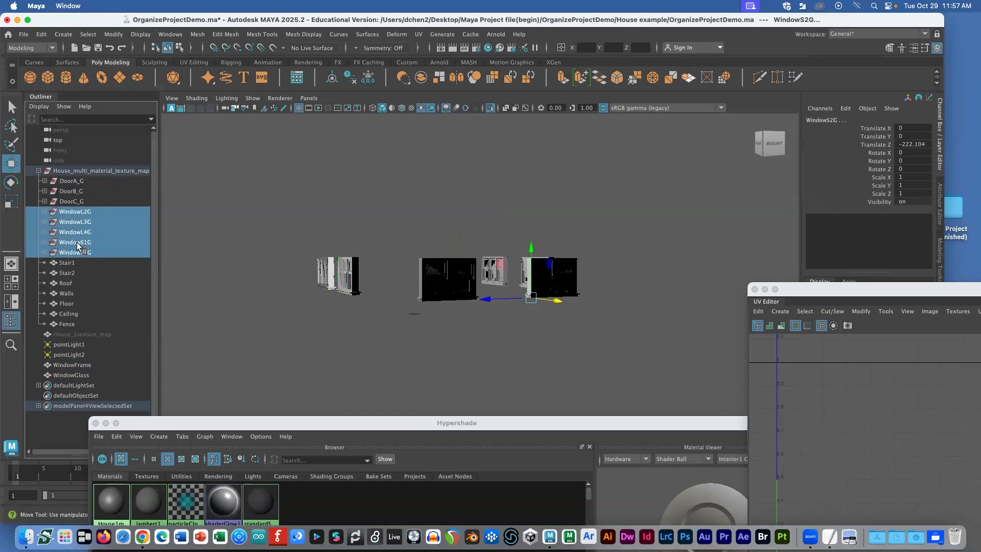
pyautogui.click(44, 212)
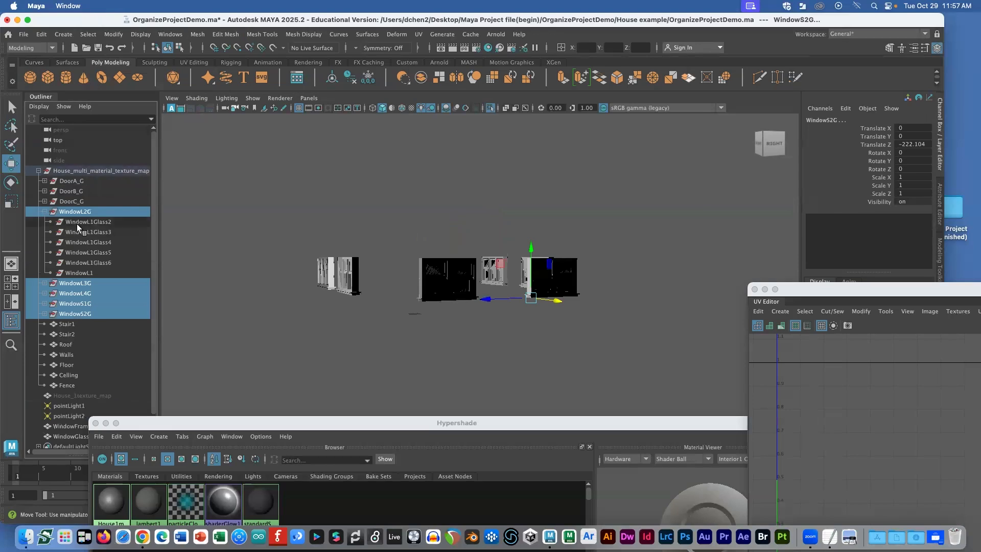
pyautogui.press('Delete')
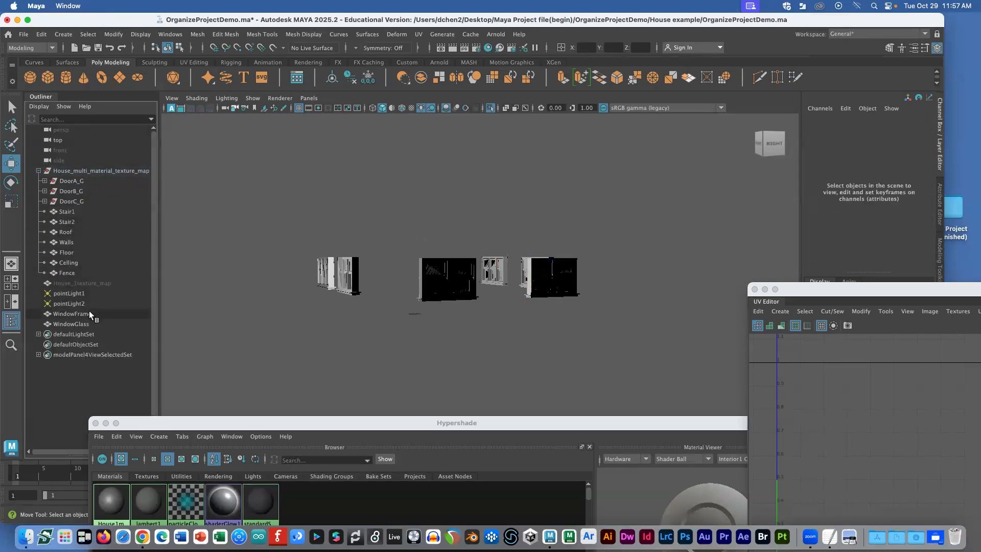
# Step: Show the whole house again and drag WindowFrame and WindowGlass into House_multi_material_texture_map
pyautogui.click(252, 98)
pyautogui.moveTo(286, 118)
pyautogui.click(393, 119)
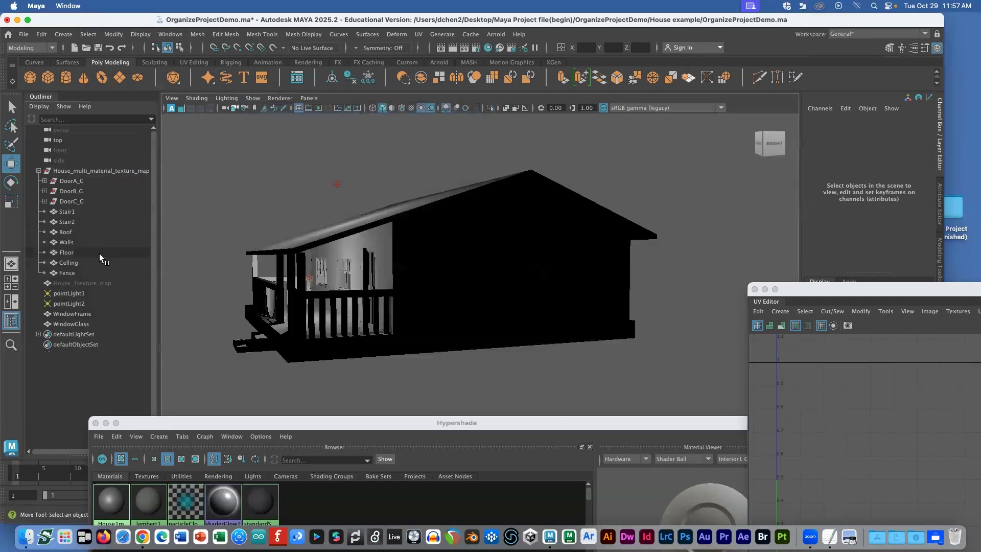
pyautogui.click(79, 314)
pyautogui.keyDown('shift'); pyautogui.click(79, 323); pyautogui.keyUp('shift')
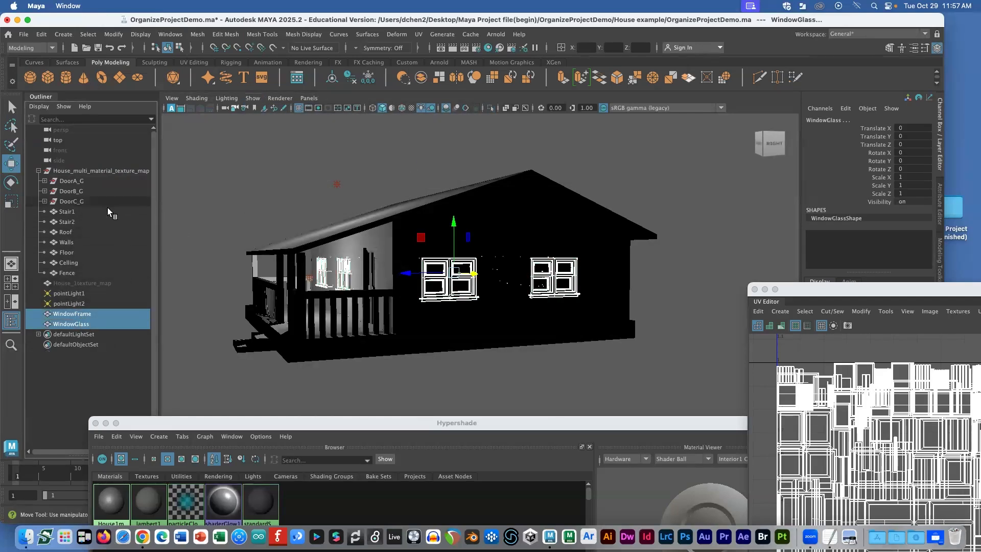
pyautogui.click(87, 170)
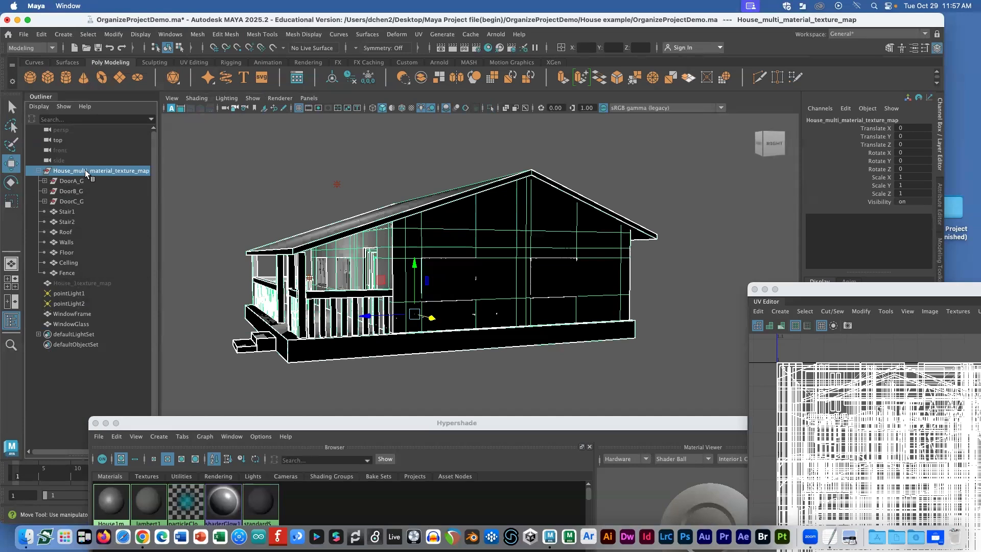
pyautogui.click(79, 315)
pyautogui.keyDown('shift'); pyautogui.click(80, 323); pyautogui.keyUp('shift')
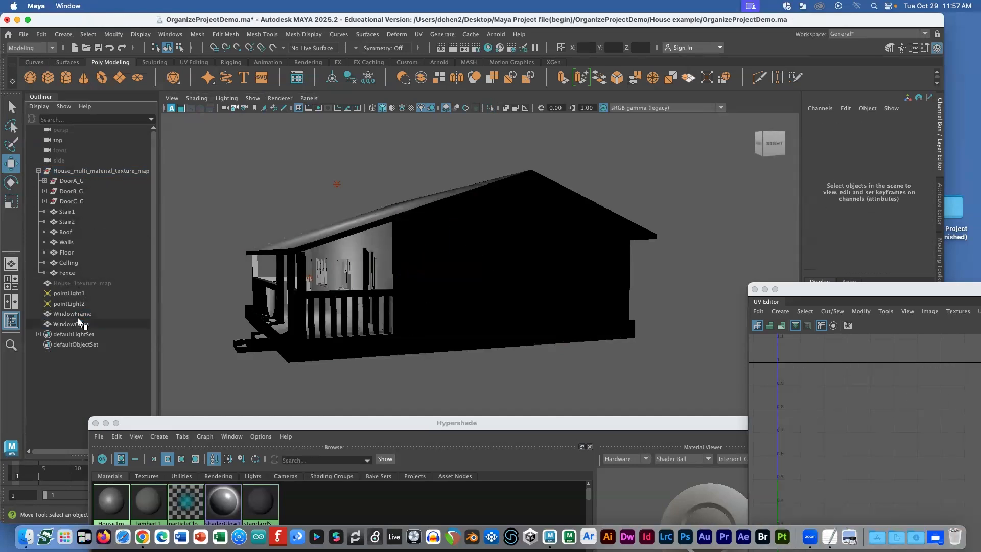
pyautogui.moveTo(68, 176); pyautogui.dragTo(68, 172)
# Step: Frame DoorA_G and view the UVs of DoorA_G, DoorB_G and DoorC_G
pyautogui.click(70, 181)
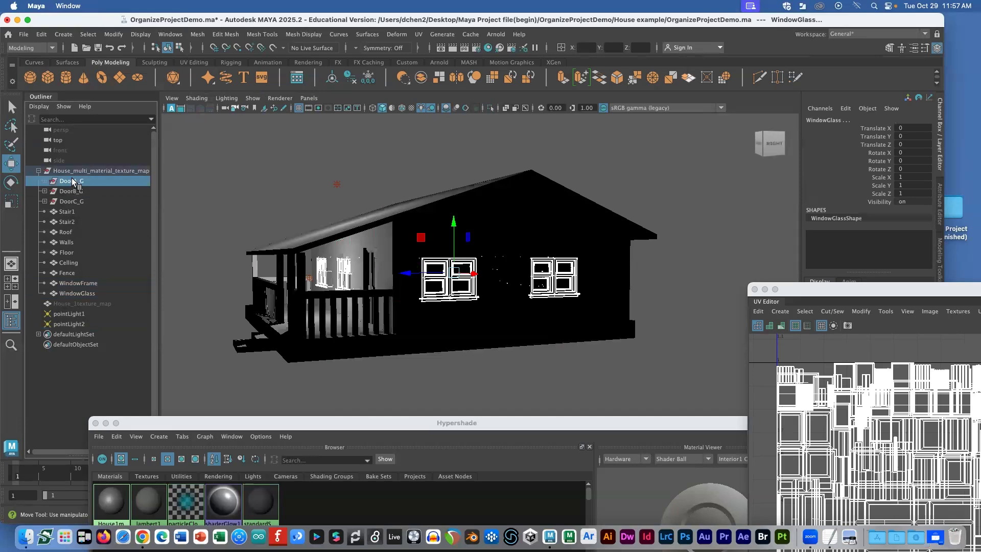
pyautogui.press('f')
pyautogui.scroll(-3, 450, 263)
pyautogui.keyDown('alt'); pyautogui.moveTo(397, 256); pyautogui.dragTo(460, 259); pyautogui.keyUp('alt')
pyautogui.keyDown('shift'); pyautogui.click(94, 201); pyautogui.keyUp('shift')
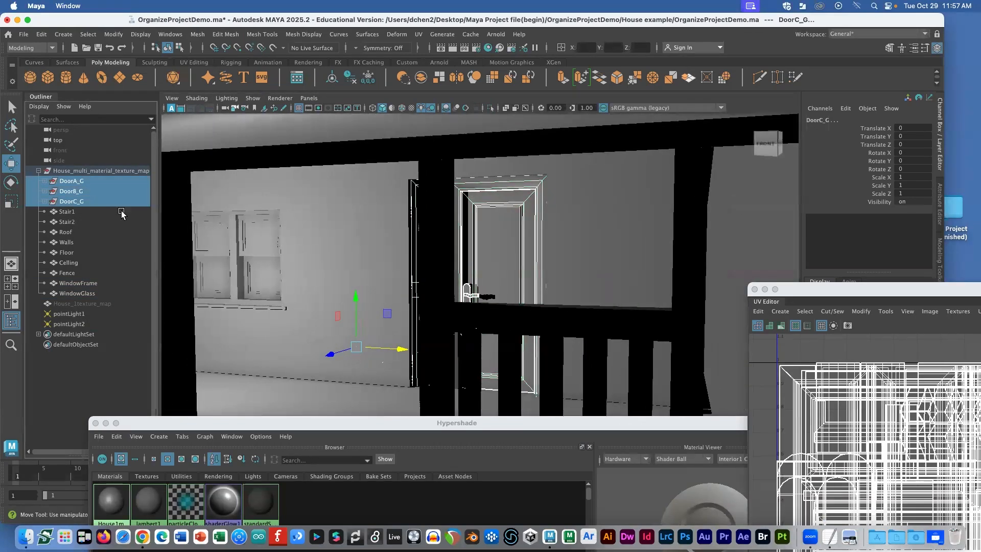
pyautogui.moveTo(798, 285); pyautogui.dragTo(585, 106)
pyautogui.moveTo(664, 120); pyautogui.dragTo(837, 245)
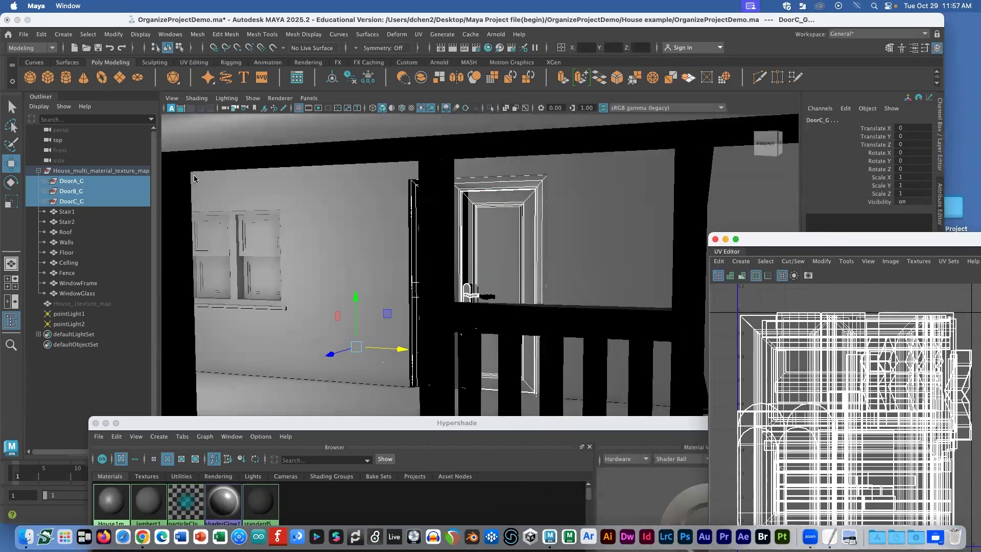
pyautogui.click(116, 183)
pyautogui.moveTo(751, 240); pyautogui.dragTo(623, 172)
pyautogui.click(471, 199)
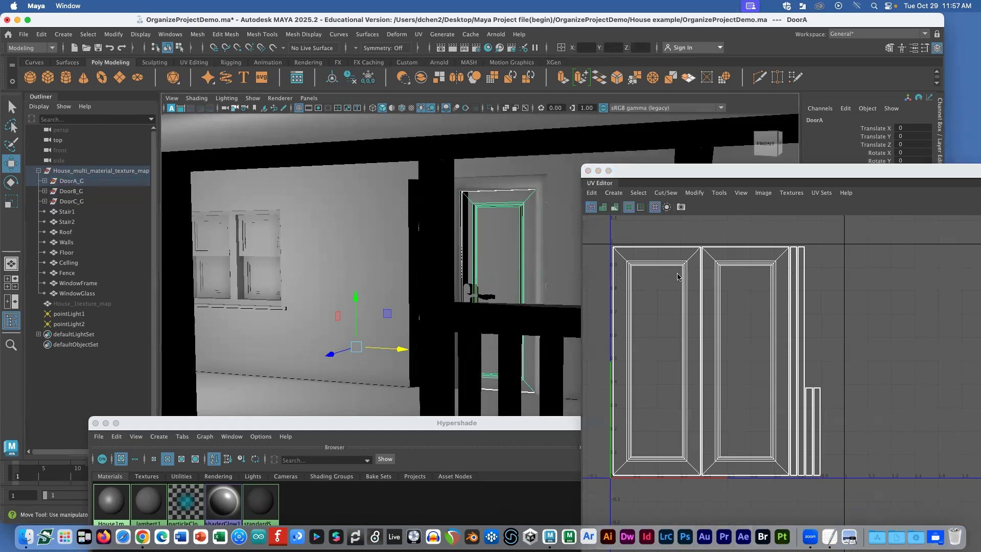
pyautogui.click(98, 190)
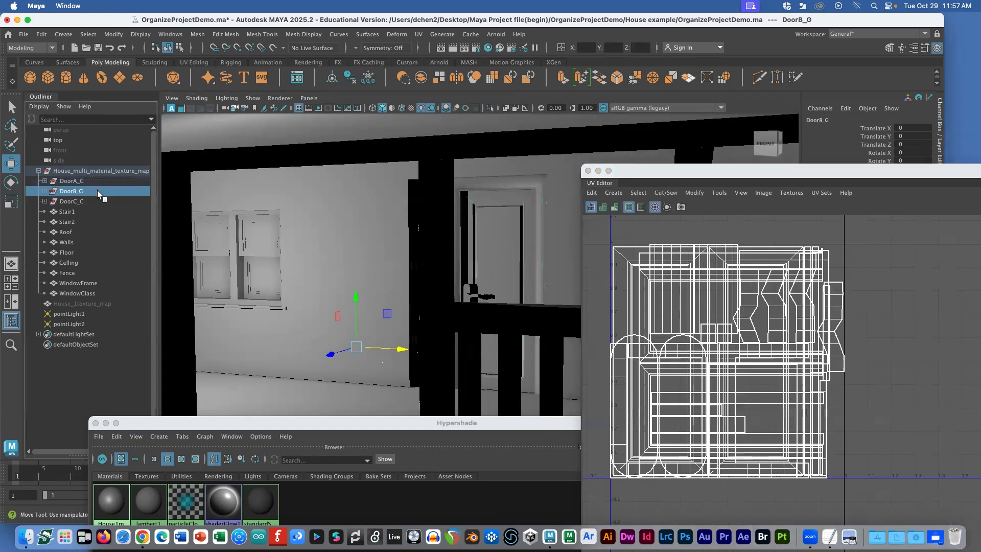
# Step: Inspect UVs of DoorA's parts: DoorA, DoorAHandle2, DoorAHandle1, DoorA_Frame1 and DoorA_Glass1
pyautogui.click(45, 181)
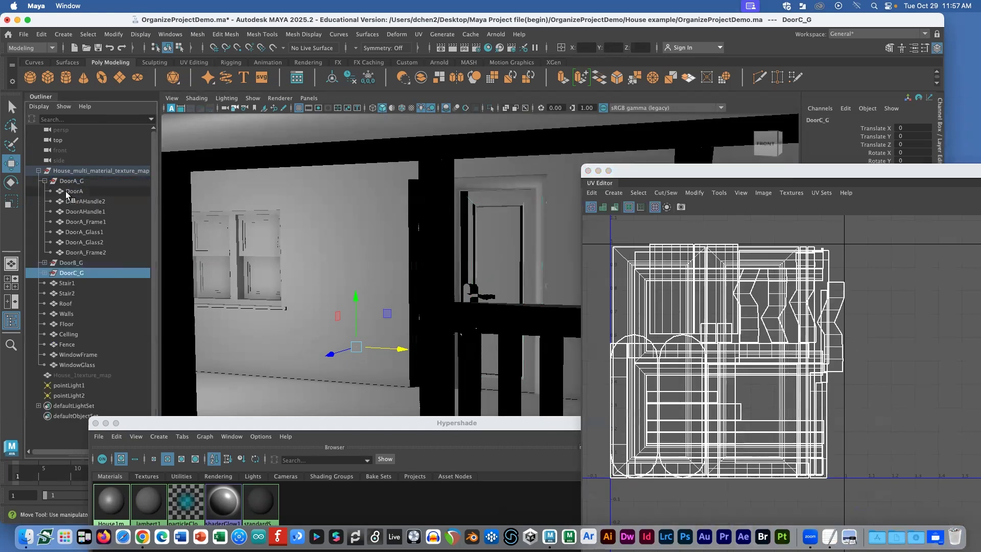
pyautogui.click(77, 192)
pyautogui.click(83, 203)
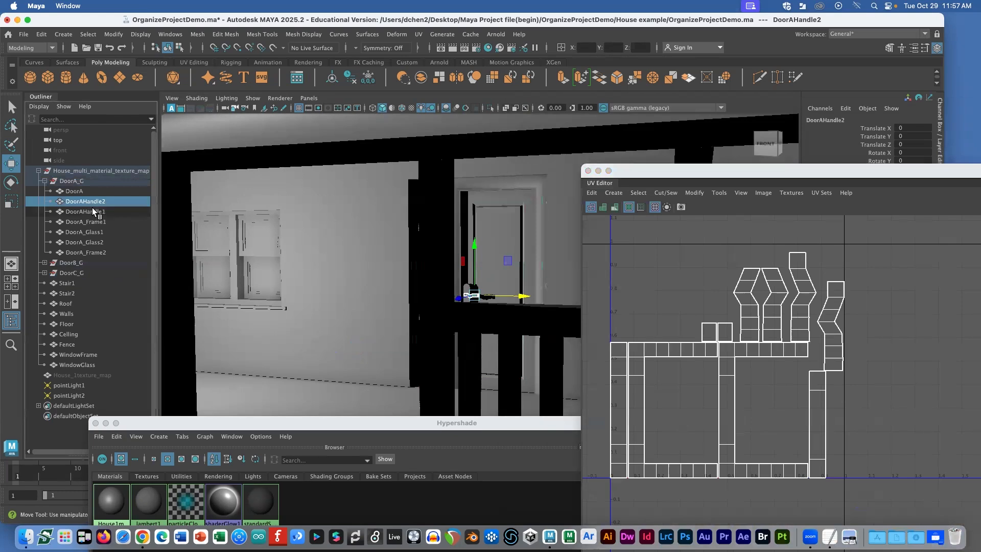
pyautogui.click(89, 212)
pyautogui.click(88, 222)
pyautogui.click(87, 233)
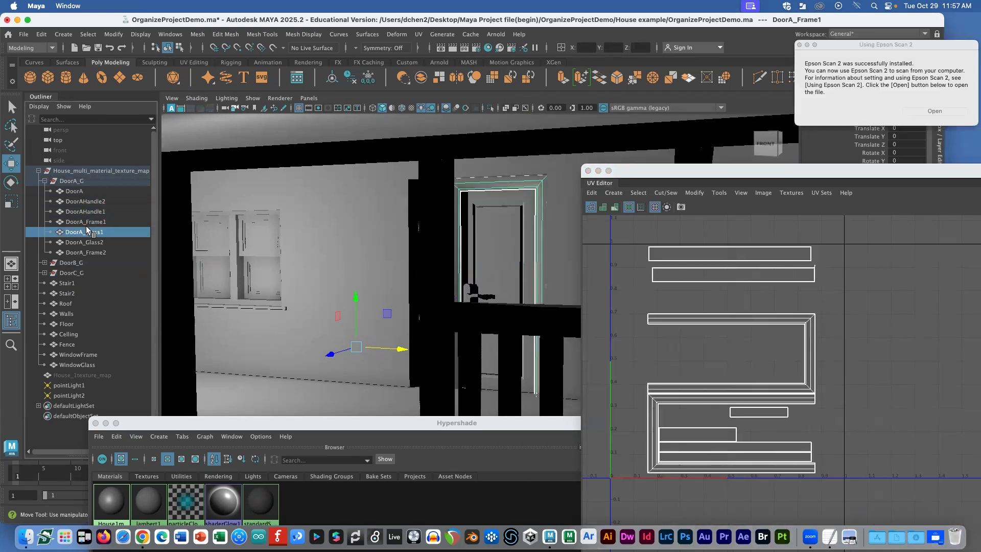
pyautogui.click(74, 191)
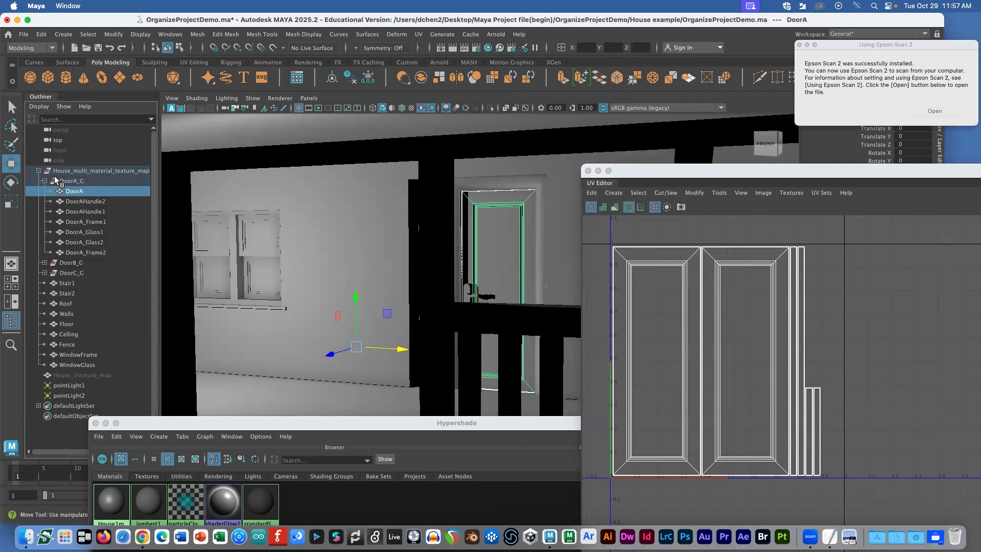
# Step: Frame the whole house and collapse its hierarchy in the Outliner
pyautogui.click(37, 172)
pyautogui.press('f')
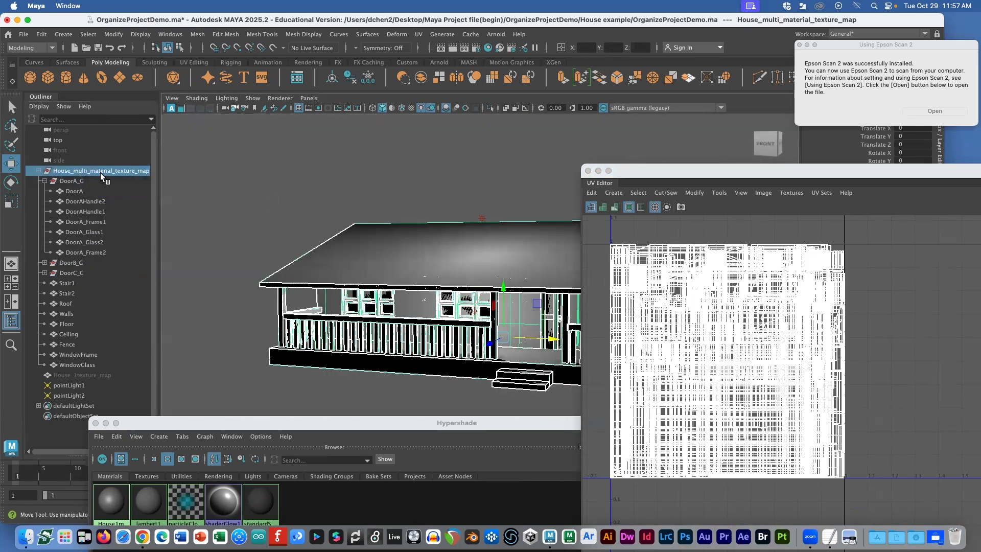
pyautogui.click(37, 171)
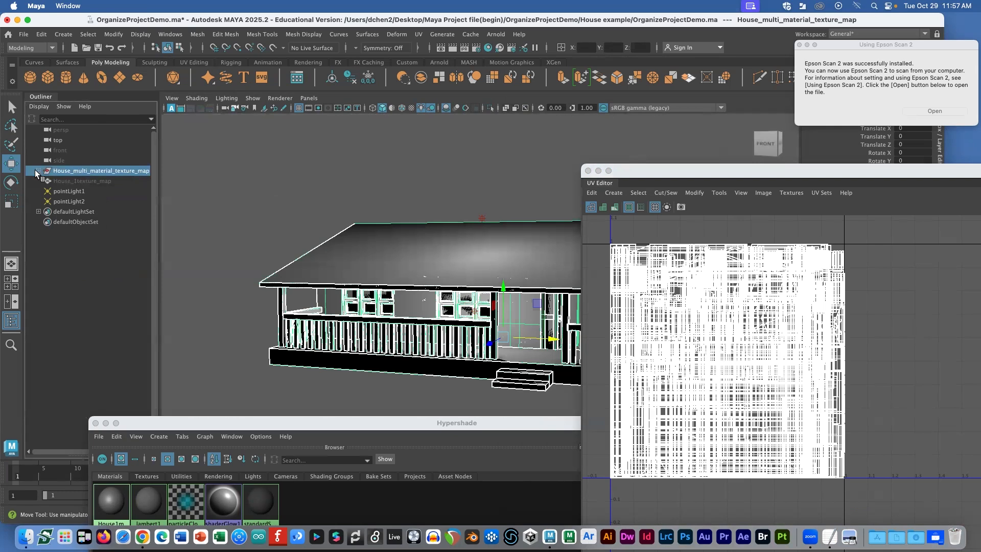
# Step: Select Stair1 and Stair2 and frame them in the view
pyautogui.click(36, 171)
pyautogui.click(45, 181)
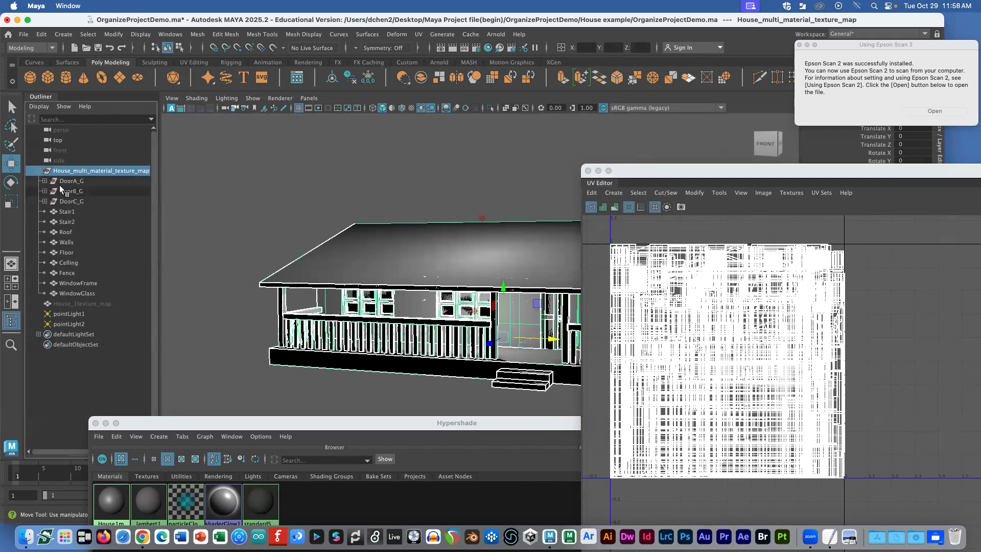
pyautogui.click(67, 212)
pyautogui.click(69, 219)
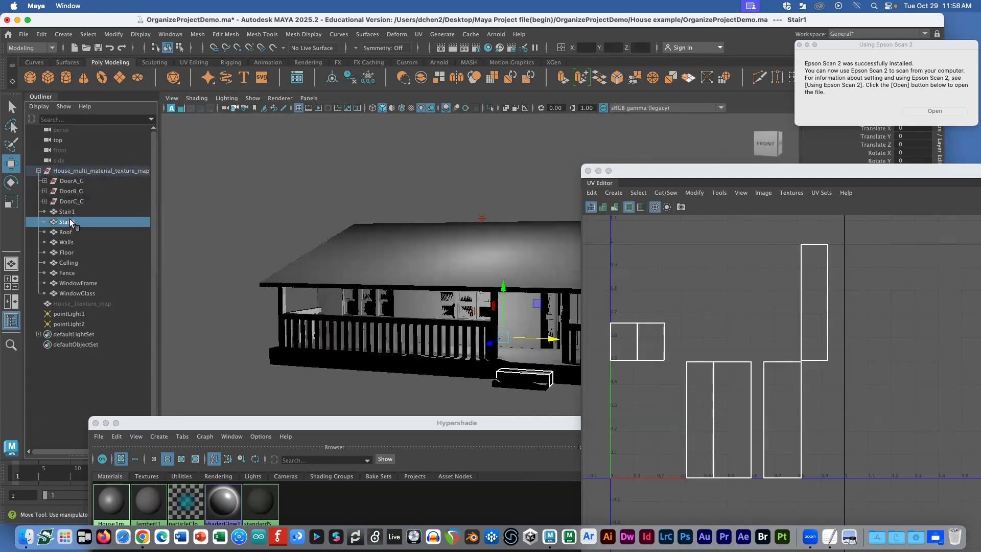
pyautogui.keyDown('ctrl'); pyautogui.click(72, 214); pyautogui.keyUp('ctrl')
pyautogui.press('f')
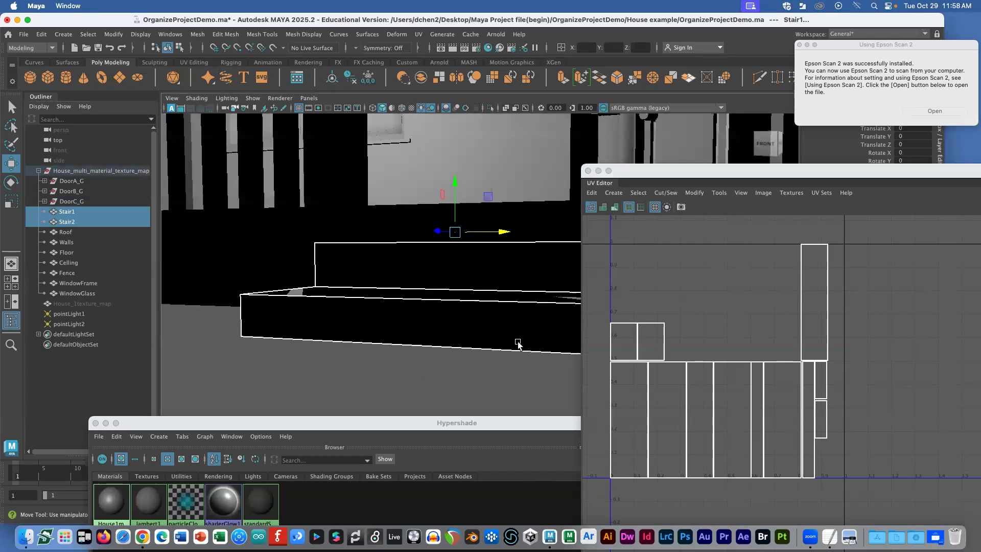
pyautogui.keyDown('alt'); pyautogui.moveTo(517, 344); pyautogui.dragTo(531, 366); pyautogui.keyUp('alt')
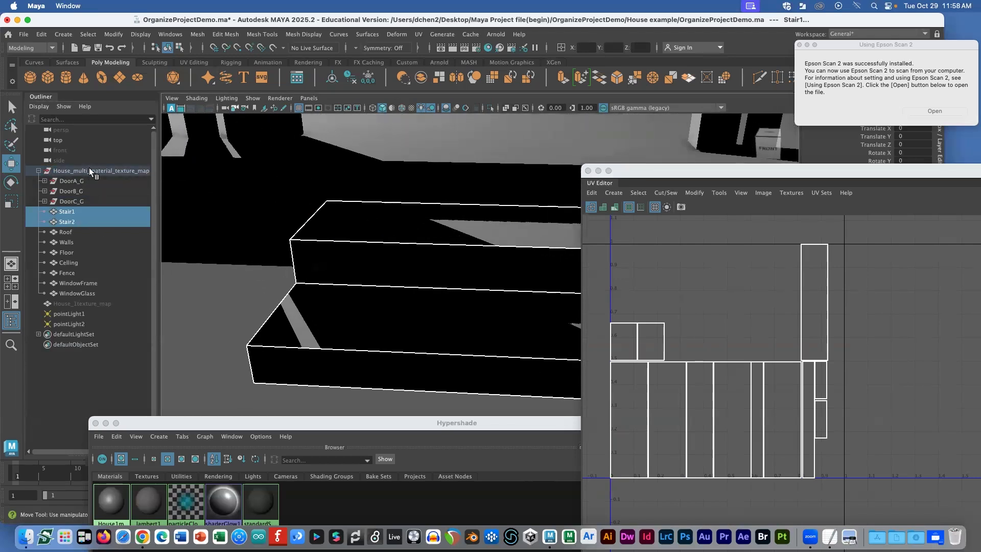
# Step: Combine the stairs into a mesh named Stair, delete its history, and add the house group
pyautogui.click(193, 34)
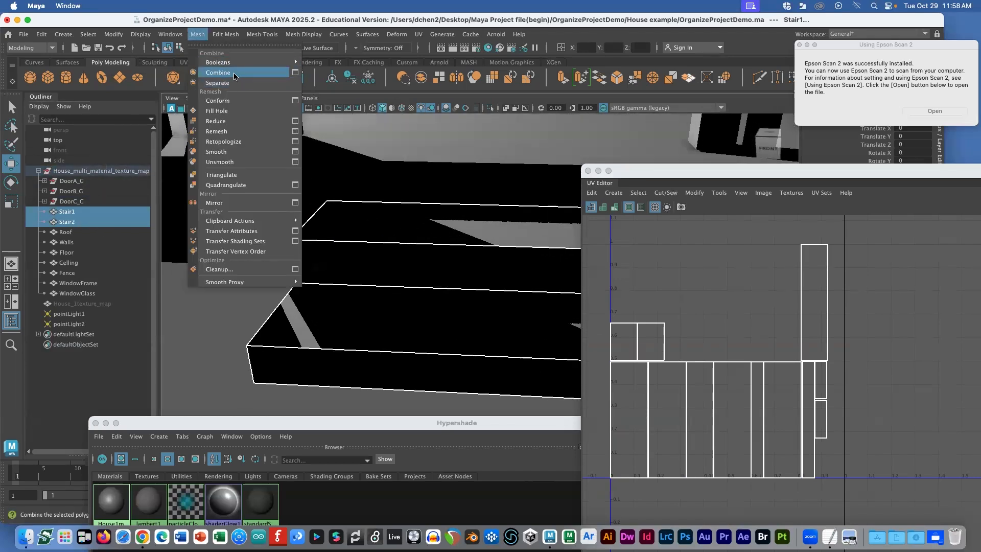
pyautogui.click(215, 71)
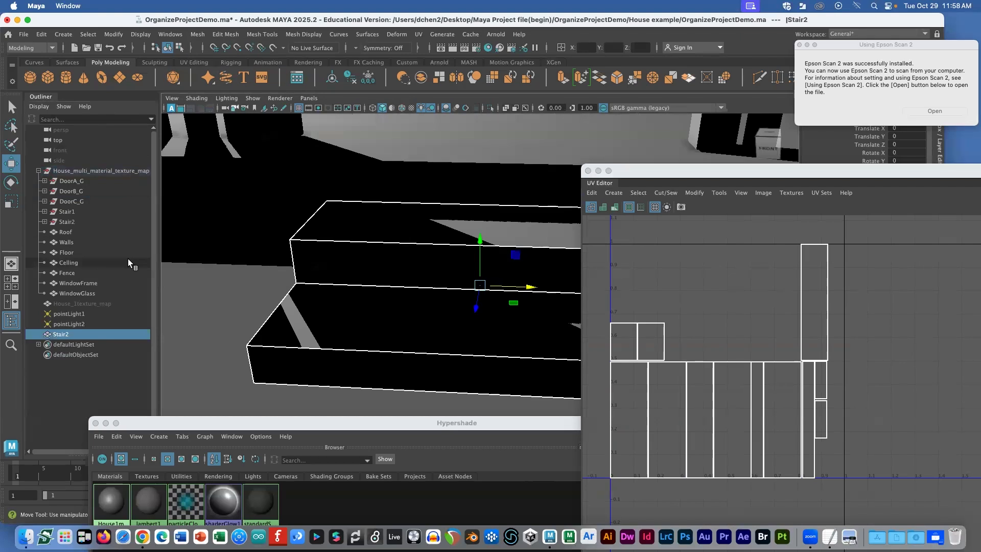
pyautogui.press('Return')
pyautogui.press('Right')
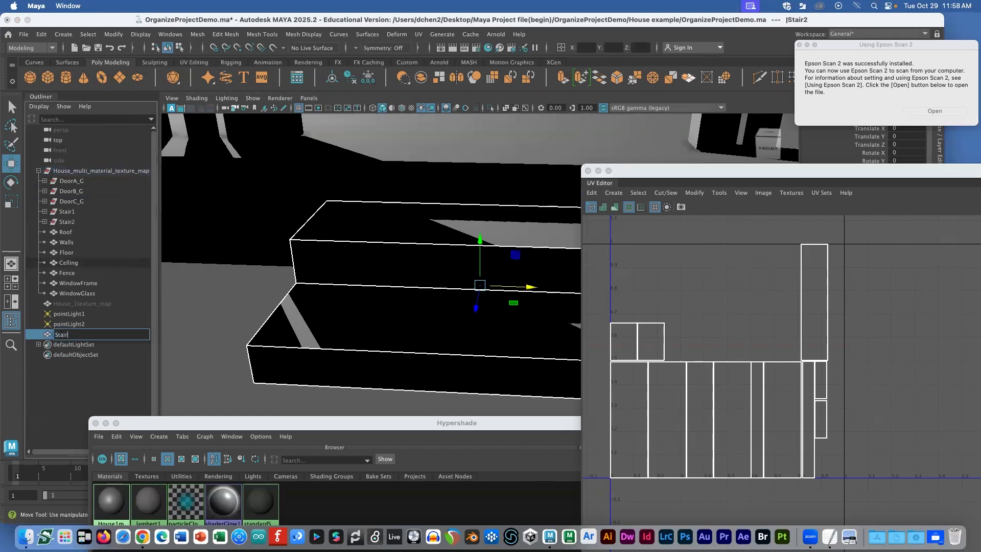
pyautogui.press('Return')
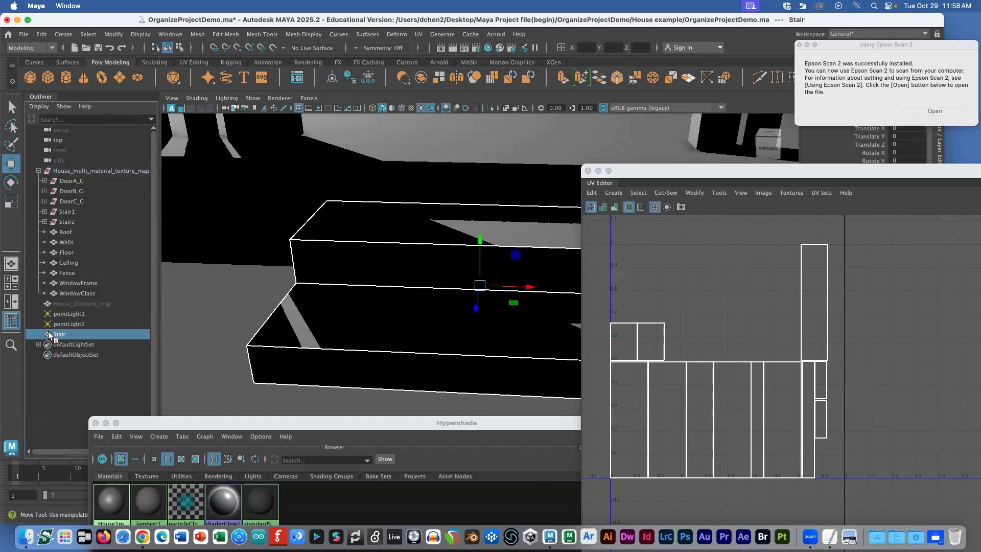
pyautogui.click(42, 35)
pyautogui.moveTo(127, 153)
pyautogui.click(191, 155)
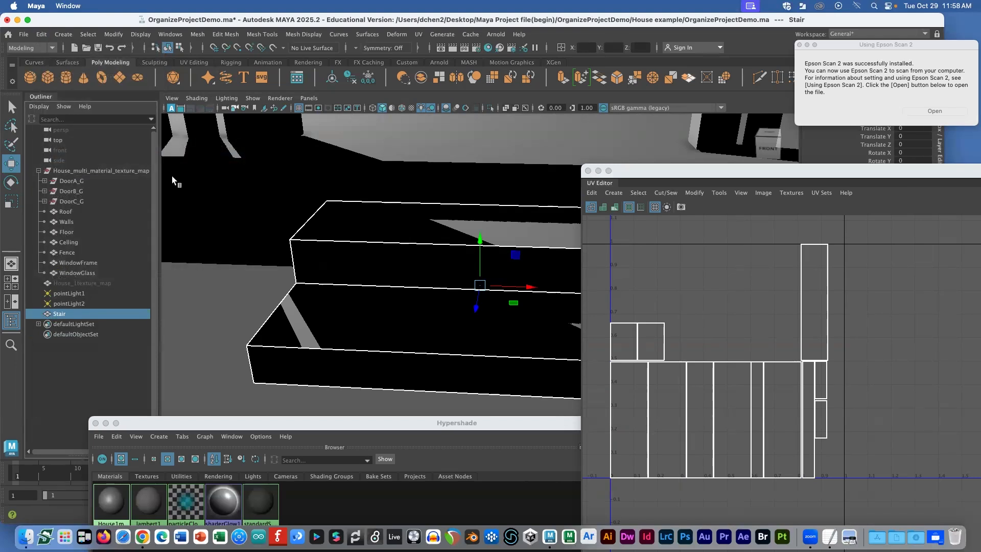
pyautogui.keyDown('ctrl'); pyautogui.click(63, 171); pyautogui.keyUp('ctrl')
# Step: Parent Stair under the house group and check the UVs of Walls, Floor and Ceiling
pyautogui.press('p')
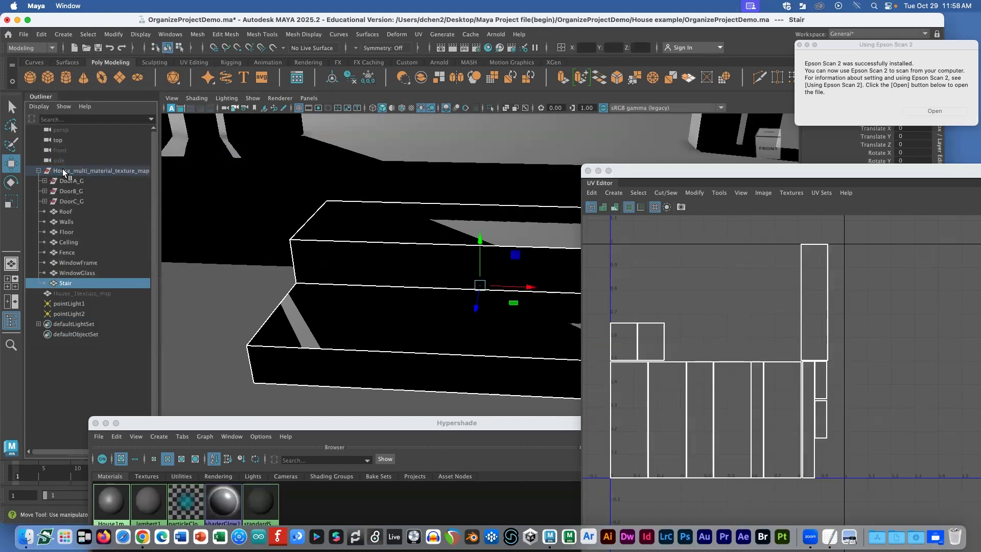
pyautogui.click(67, 170)
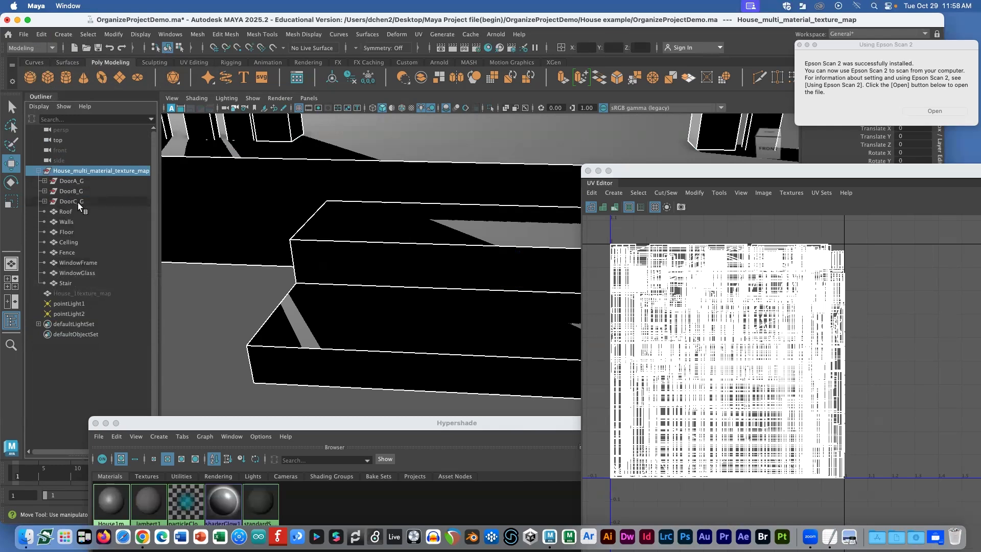
pyautogui.click(76, 218)
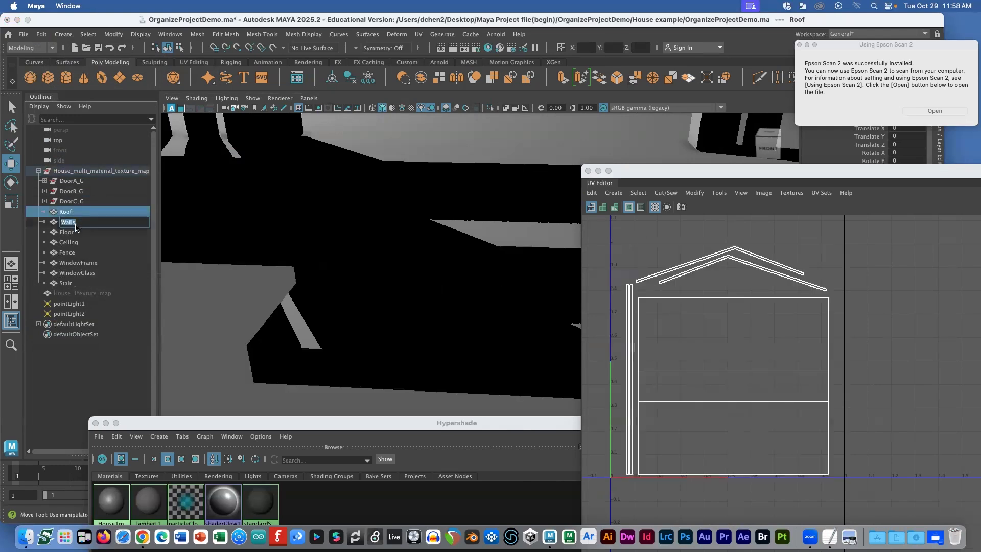
pyautogui.click(75, 228)
pyautogui.click(72, 241)
# Step: Enlarge the Hypershade material editor, then switch to the TextEdit project notes
pyautogui.click(71, 171)
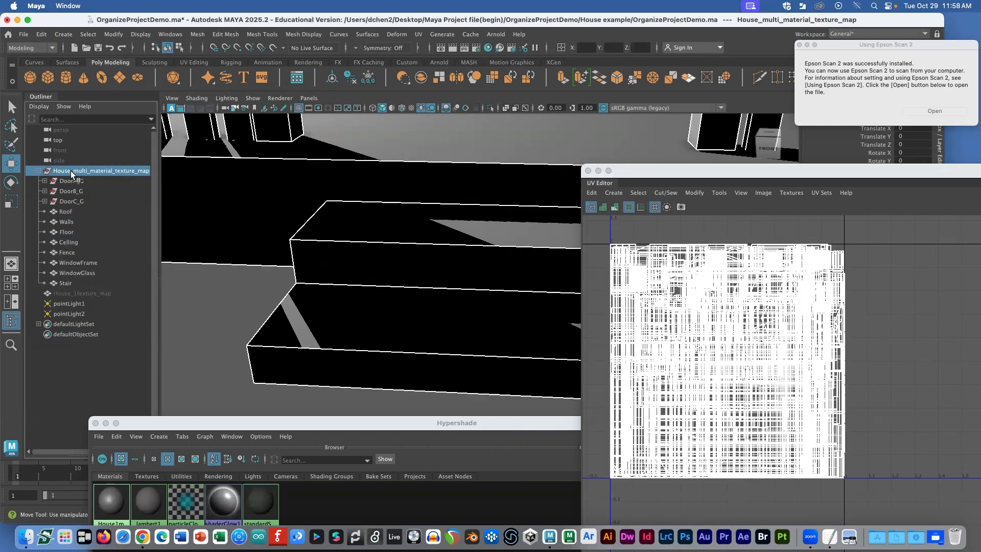
pyautogui.moveTo(318, 425); pyautogui.dragTo(399, 93)
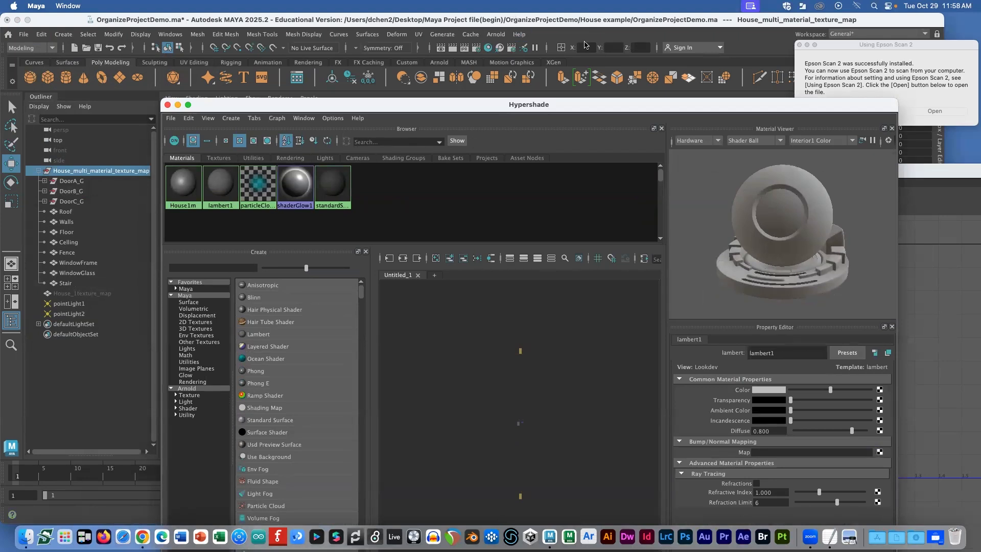
pyautogui.press('super+Tab')
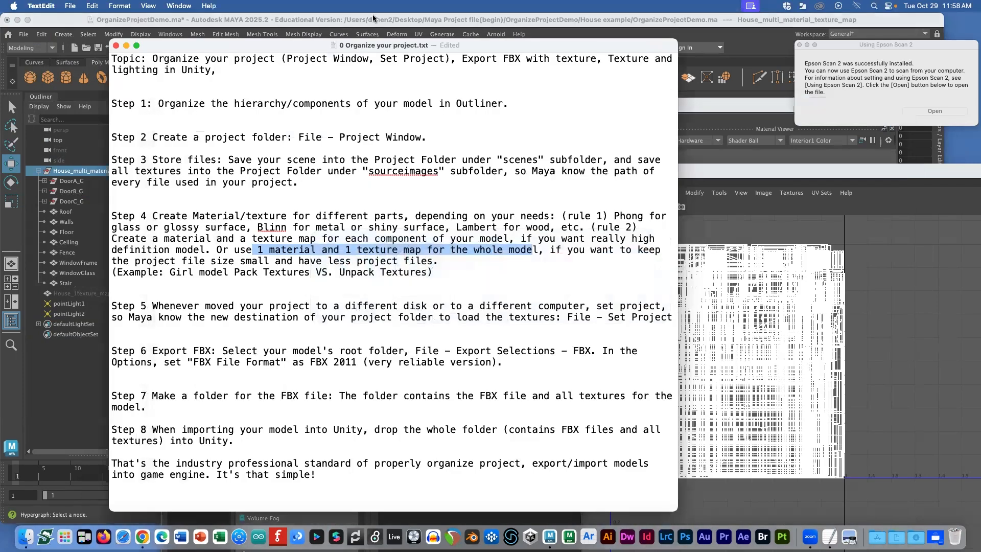
# Step: Review the Step 2 instruction in the notes, then return to Maya and move Hypershade aside
pyautogui.moveTo(126, 139); pyautogui.dragTo(156, 141)
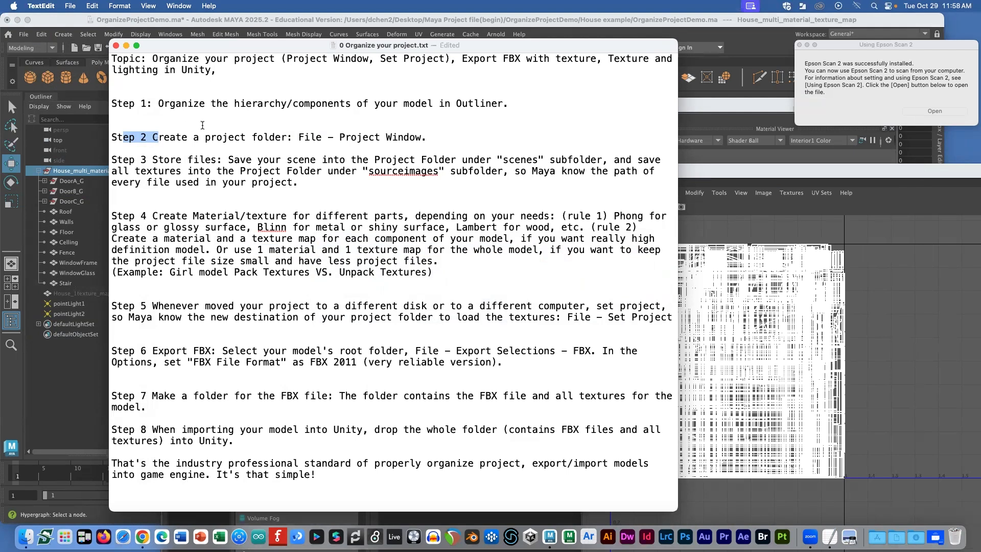
pyautogui.click(280, 37)
pyautogui.moveTo(209, 103); pyautogui.dragTo(361, 207)
# Step: Close the Hypershade material editor
pyautogui.click(318, 209)
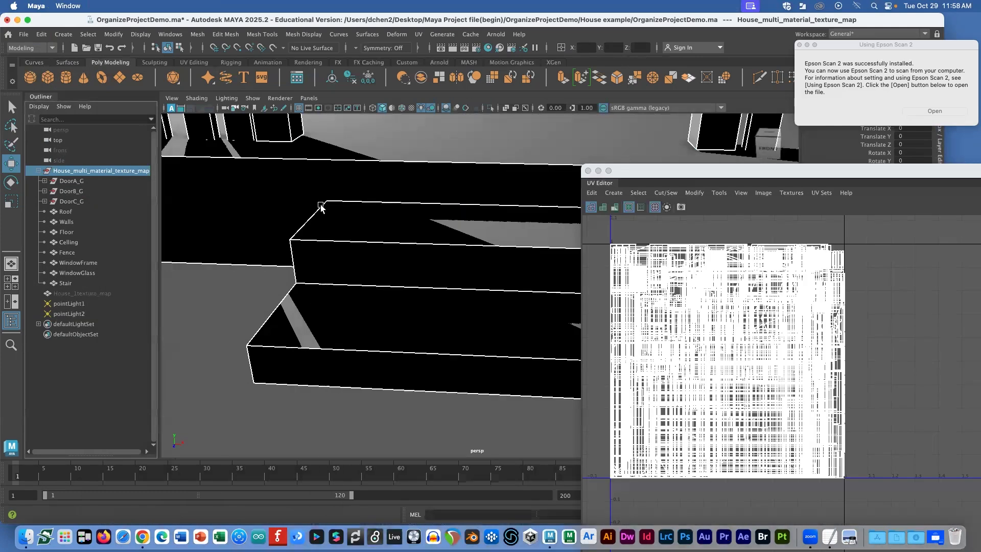
pyautogui.scroll(-5, 322, 229)
pyautogui.scroll(-1, 320, 227)
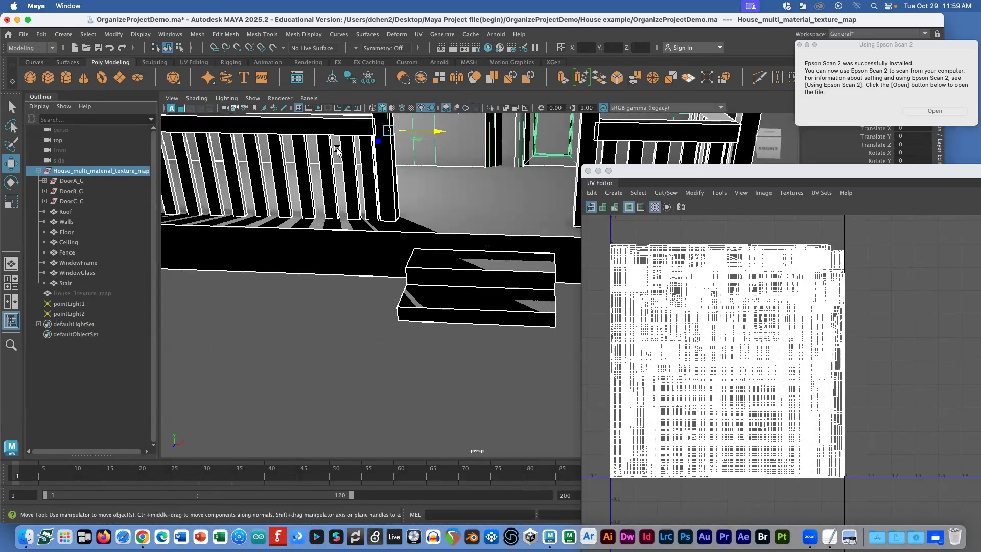
# Step: Save the scene to the Desktop as OrganizeProjectDemo.ma in Maya ASCII, then bring Finder forward
pyautogui.press('super+shift+s')
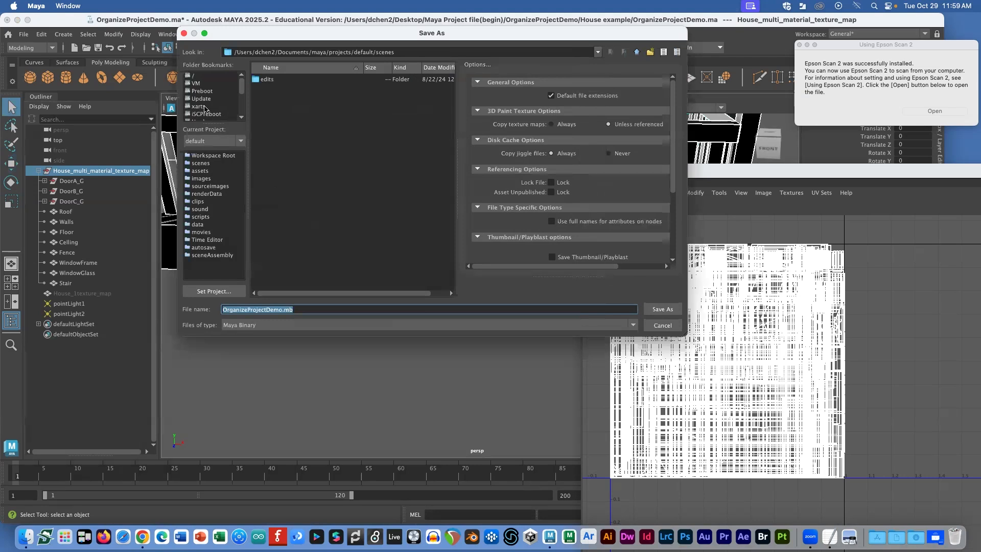
pyautogui.moveTo(282, 52); pyautogui.dragTo(450, 61)
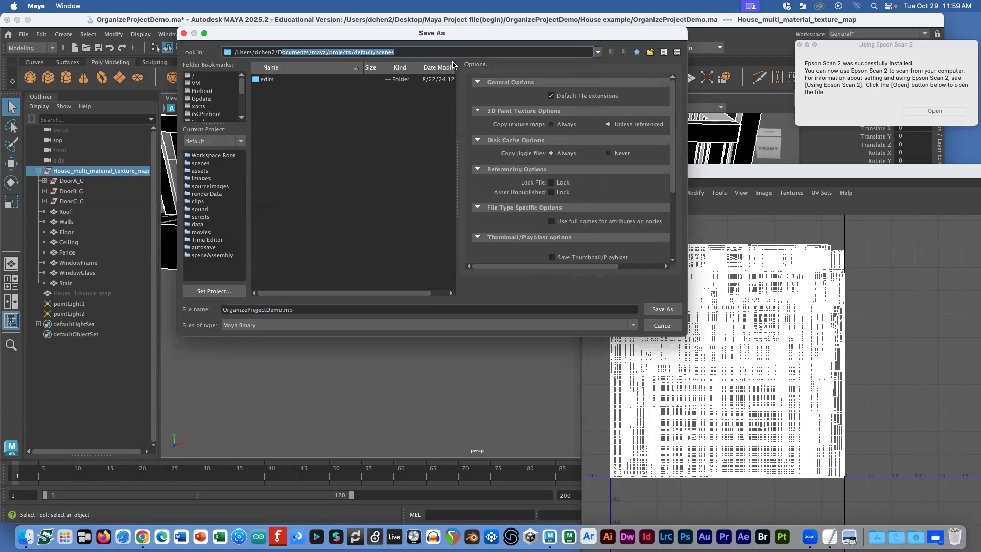
pyautogui.write('es')
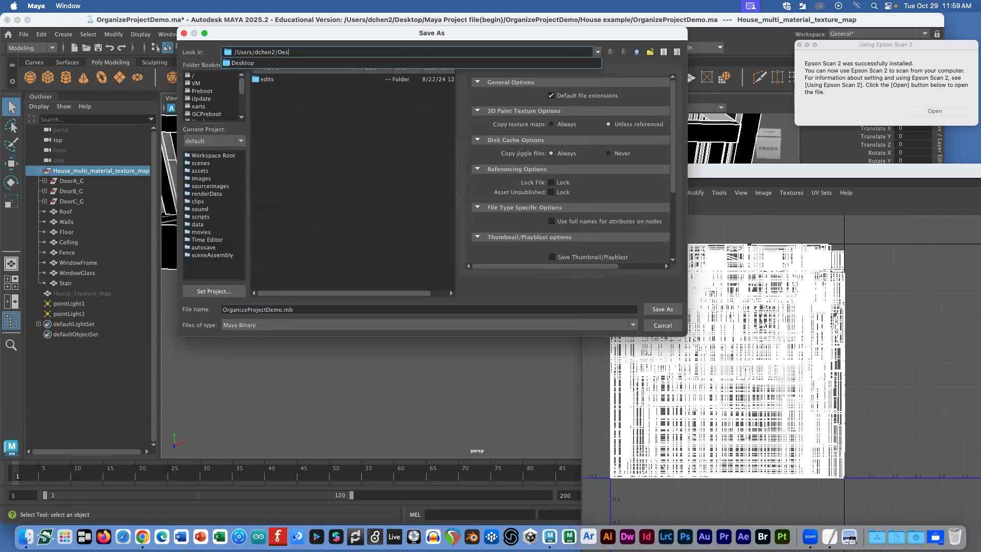
pyautogui.click(290, 64)
pyautogui.click(308, 311)
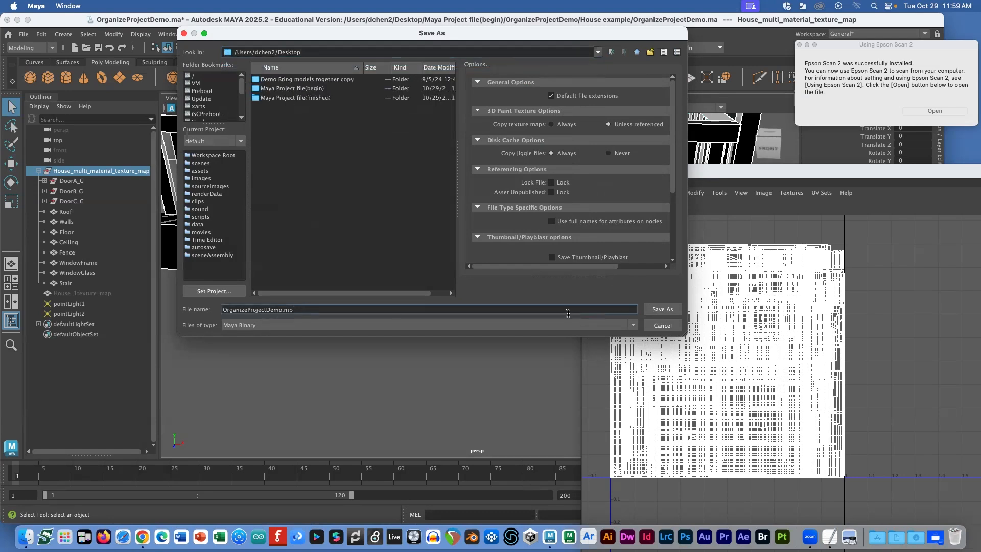
pyautogui.click(414, 322)
pyautogui.click(322, 334)
pyautogui.click(669, 311)
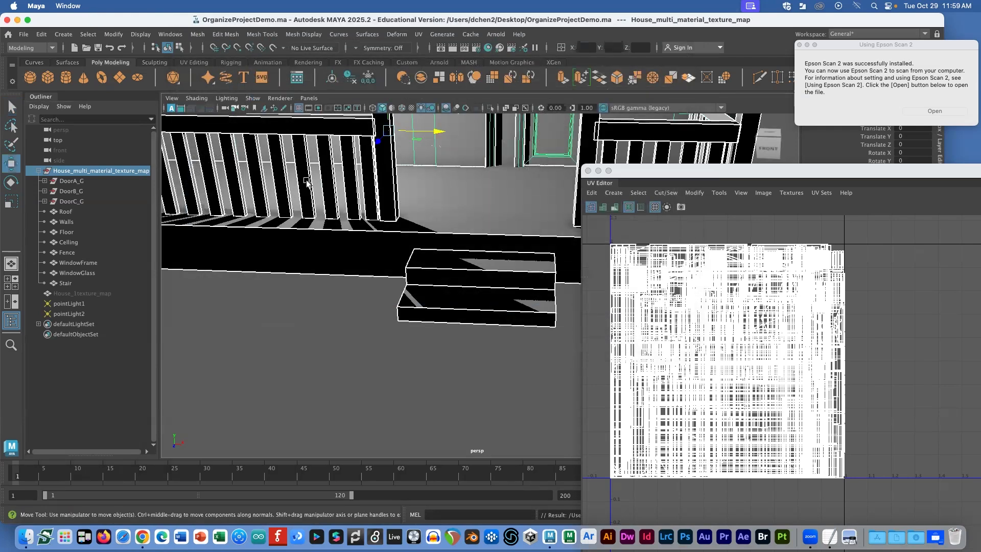
pyautogui.press('super+Tab')
pyautogui.click(494, 259)
# Step: Preview OrganizeProjectDemo.ma on the Desktop with Quick Look, then return to Maya
pyautogui.press('Left')
pyautogui.press('Left')
pyautogui.press('Left')
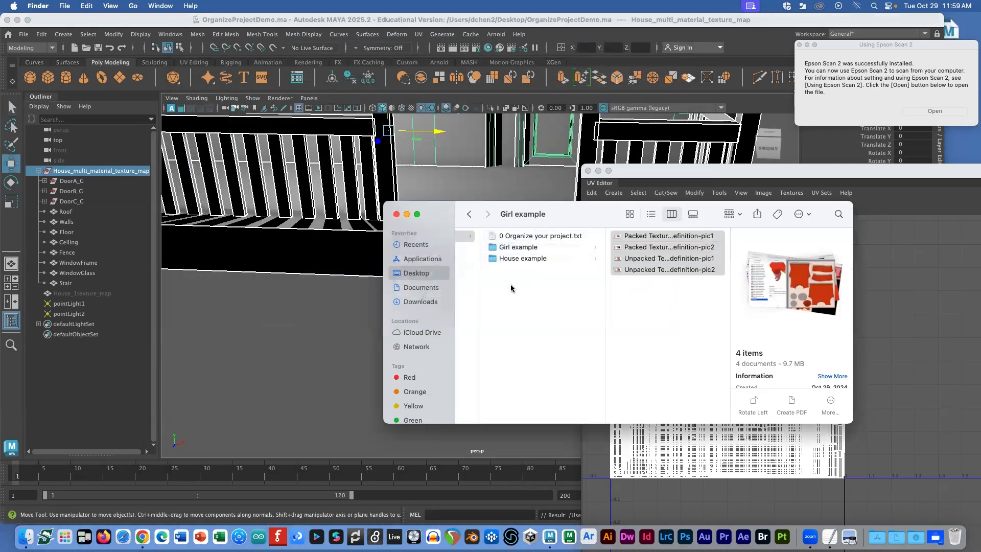
pyautogui.click(488, 270)
pyautogui.press('space')
pyautogui.press('space')
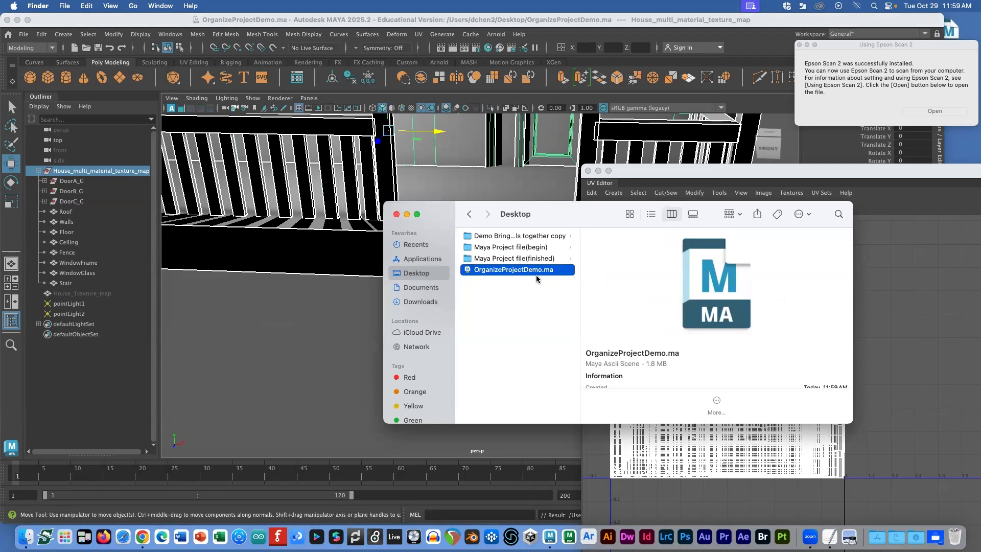
pyautogui.click(293, 156)
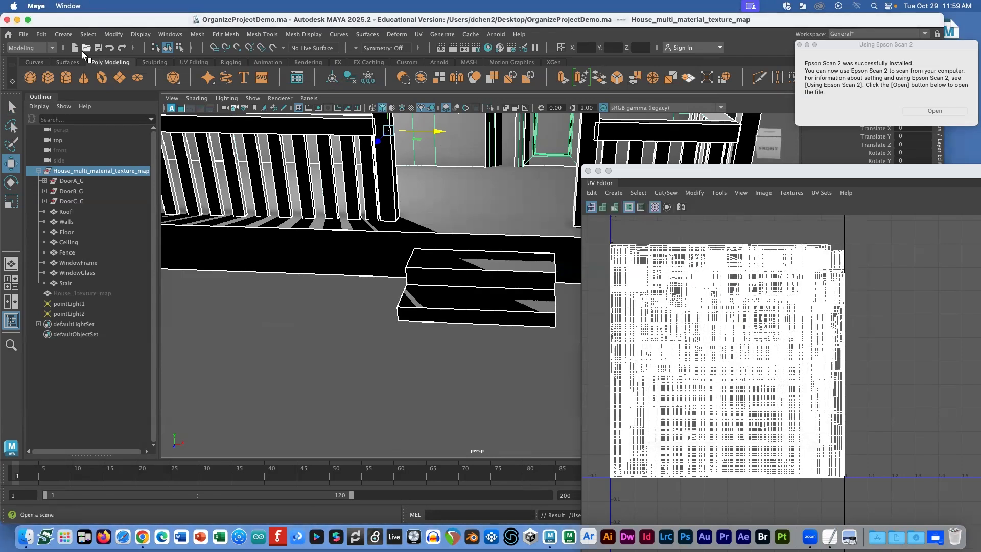
# Step: Start a new project in the Project Window and set its location to the Desktop
pyautogui.click(24, 34)
pyautogui.moveTo(56, 196)
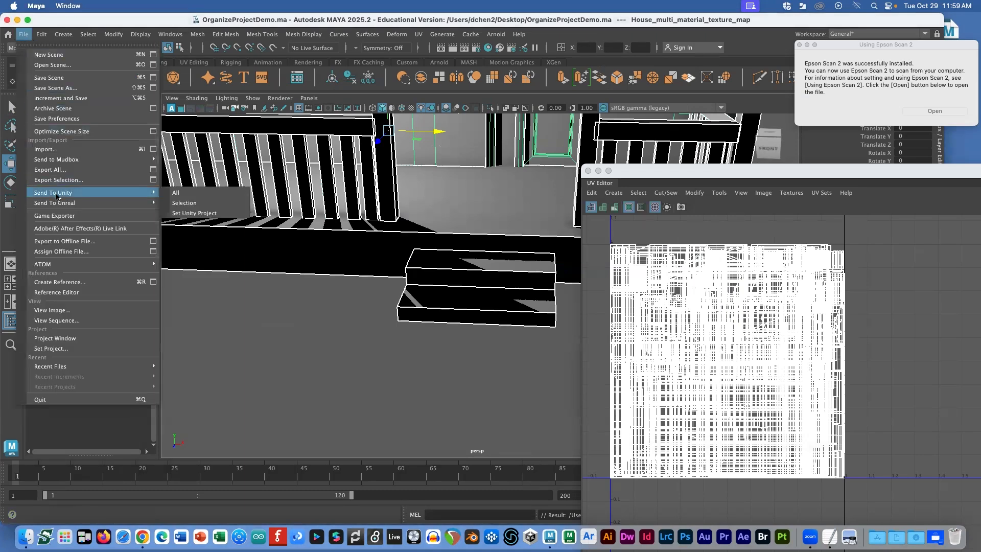
pyautogui.click(74, 338)
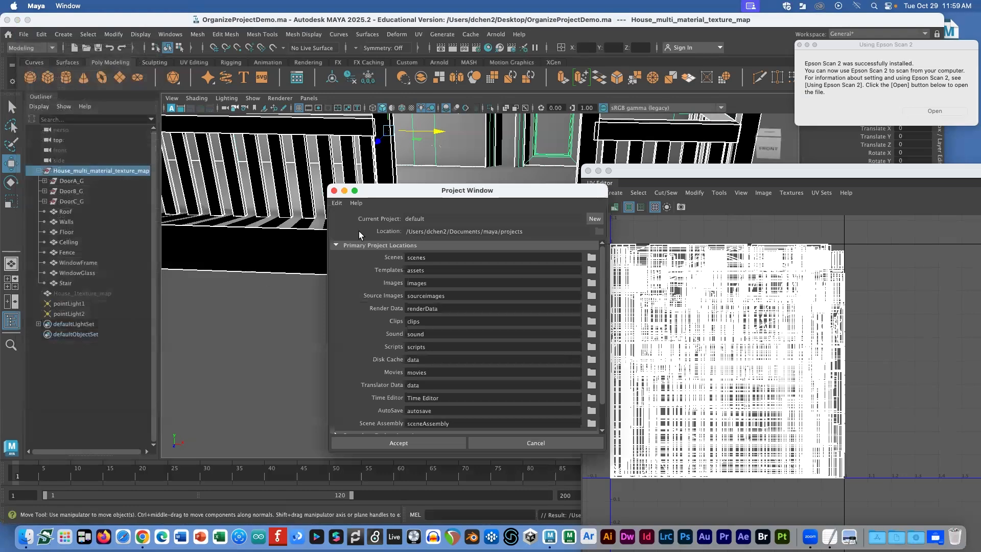
pyautogui.moveTo(401, 193); pyautogui.dragTo(370, 71)
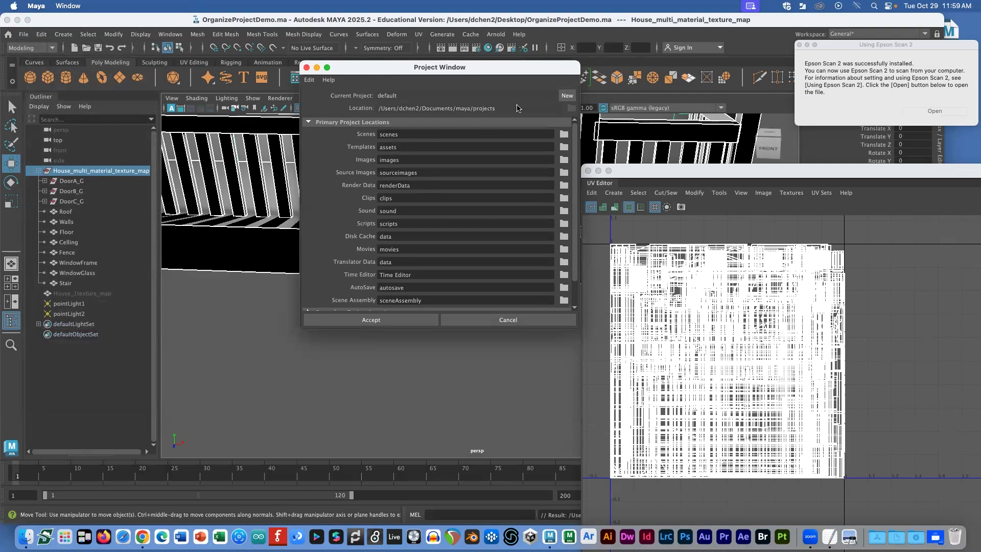
pyautogui.click(568, 96)
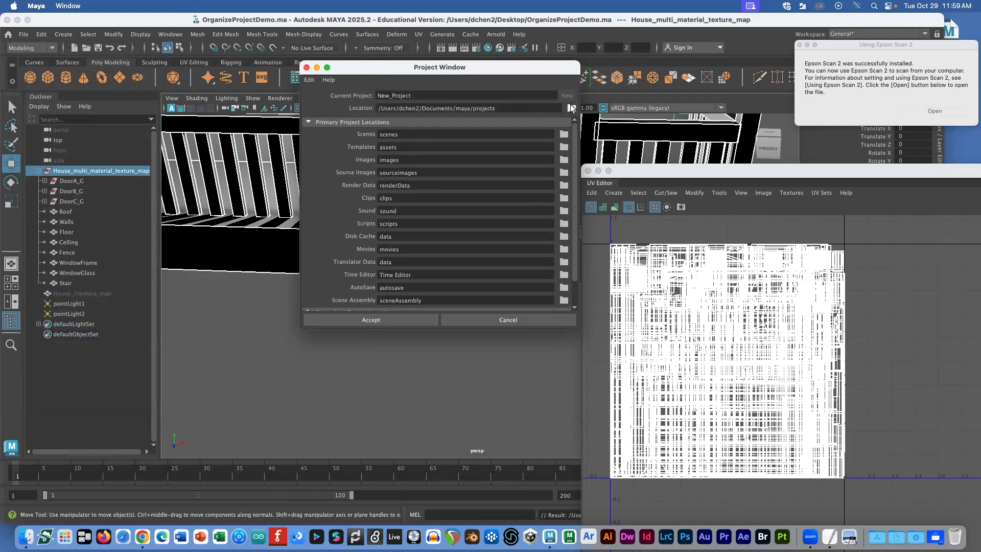
pyautogui.click(571, 107)
pyautogui.moveTo(281, 53); pyautogui.dragTo(405, 55)
pyautogui.write('esk')
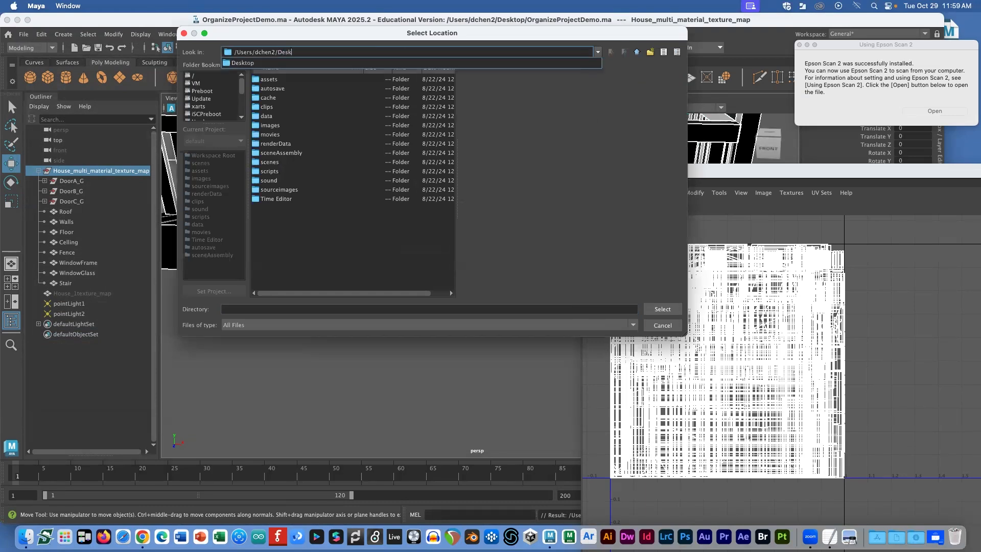
pyautogui.click(257, 69)
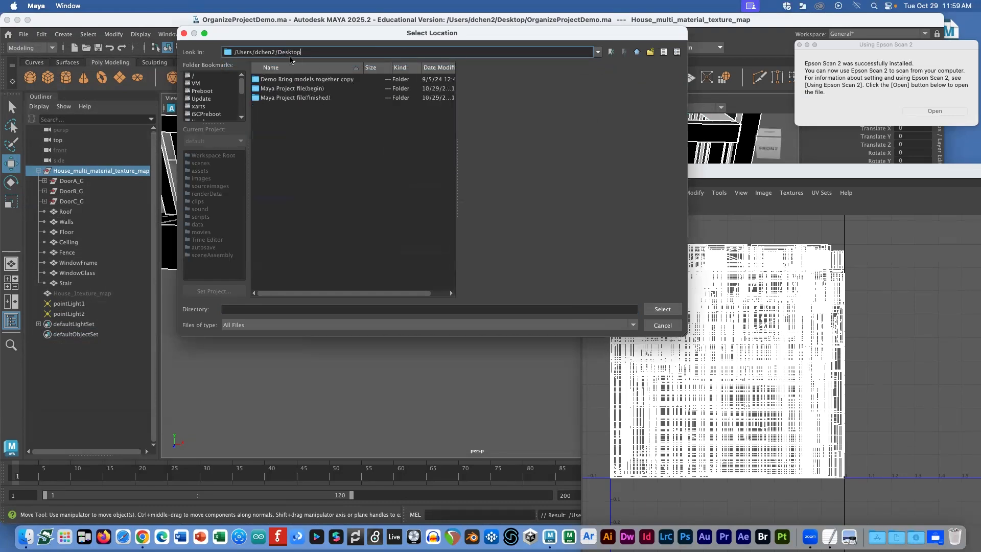
pyautogui.click(660, 309)
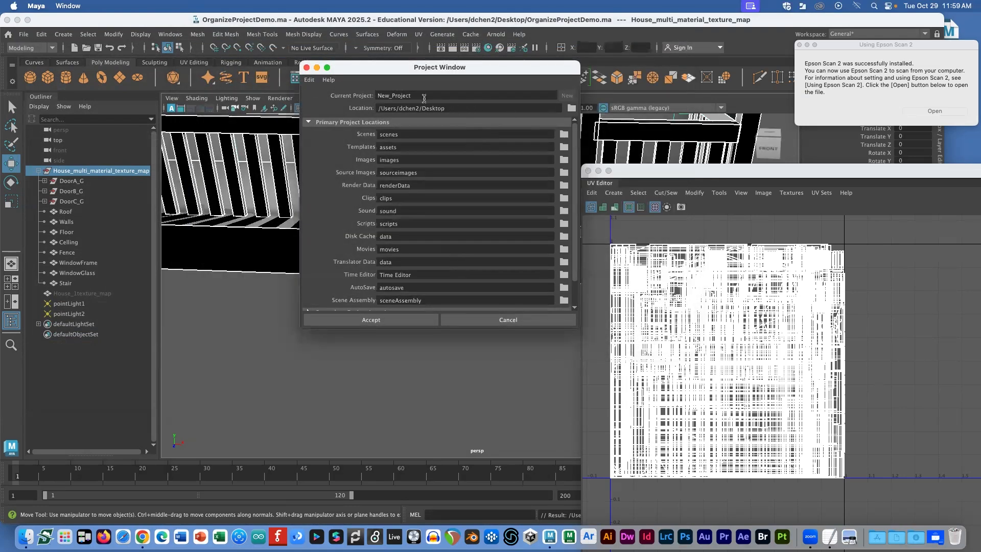
# Step: Name the new project HouseTextureProject and accept it
pyautogui.moveTo(421, 96); pyautogui.dragTo(370, 92)
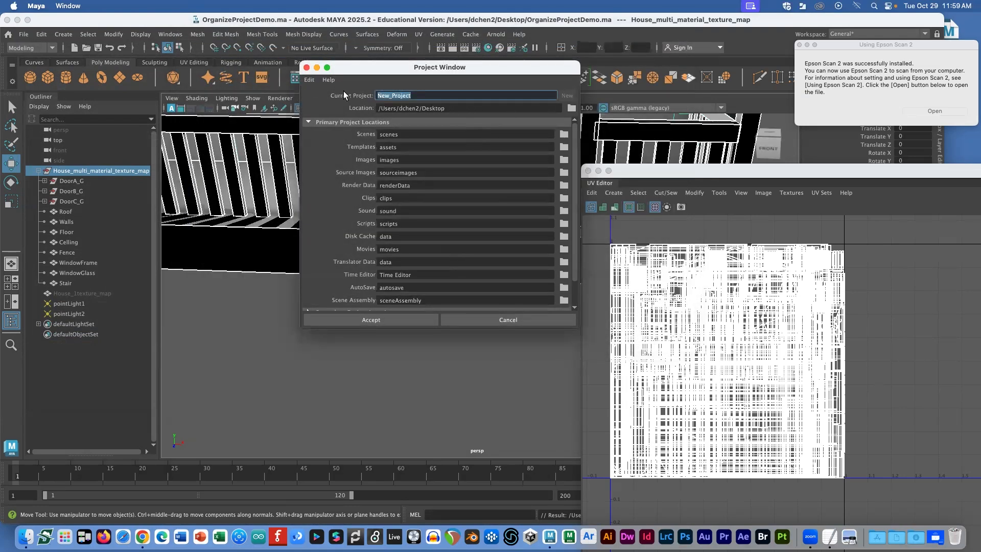
pyautogui.write('HouseTexture')
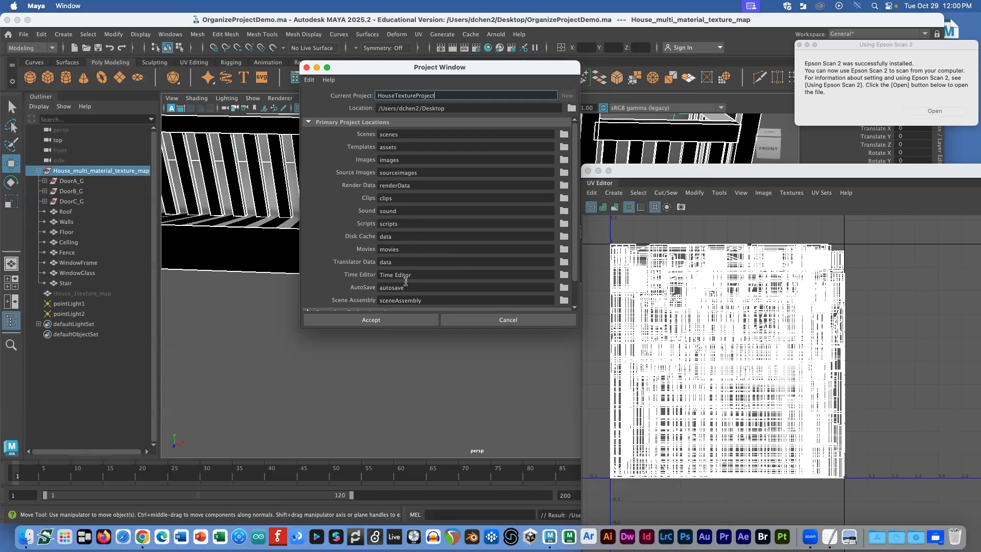
pyautogui.click(384, 318)
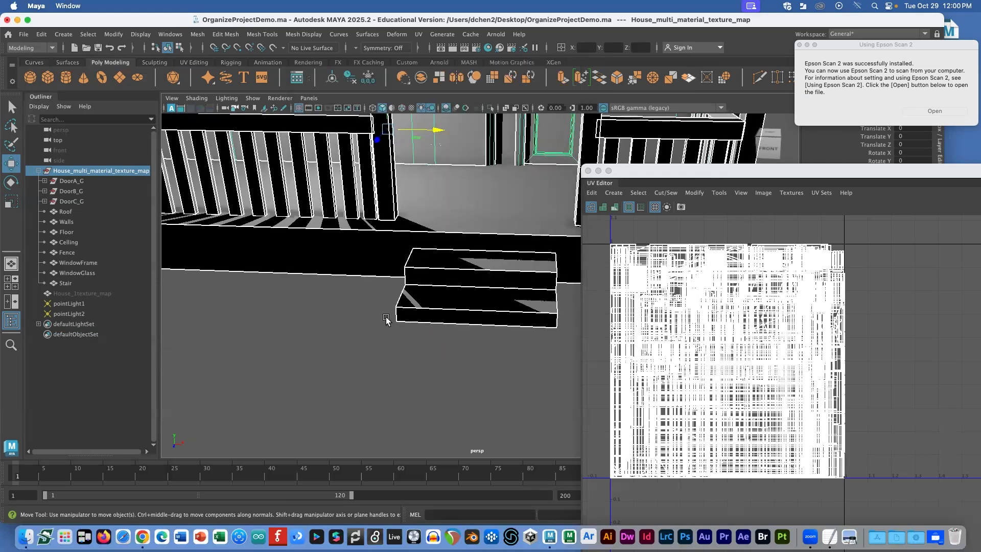
pyautogui.press('super+Tab')
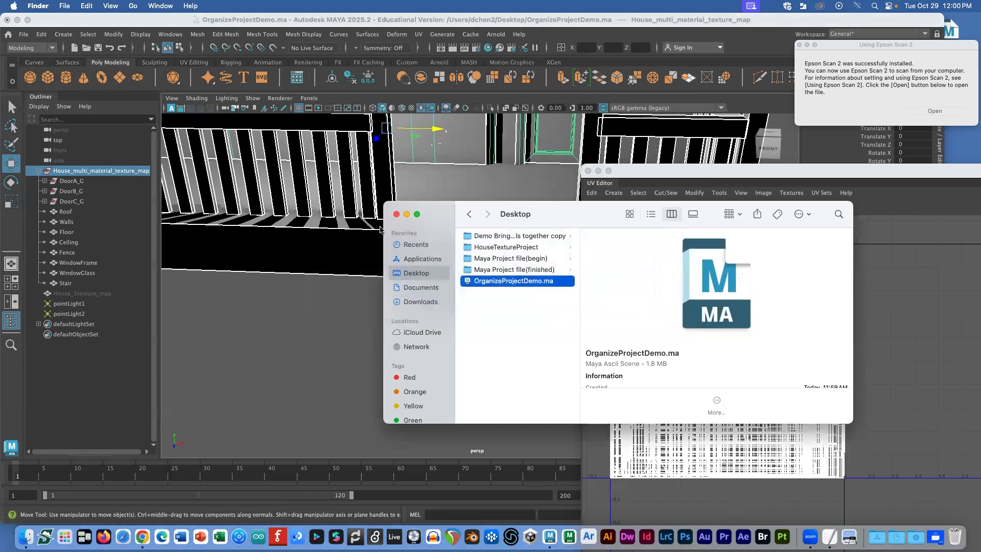
# Step: Give the HouseTextureProject folder a colour tag in Finder
pyautogui.moveTo(518, 213); pyautogui.dragTo(396, 73)
pyautogui.click(403, 108)
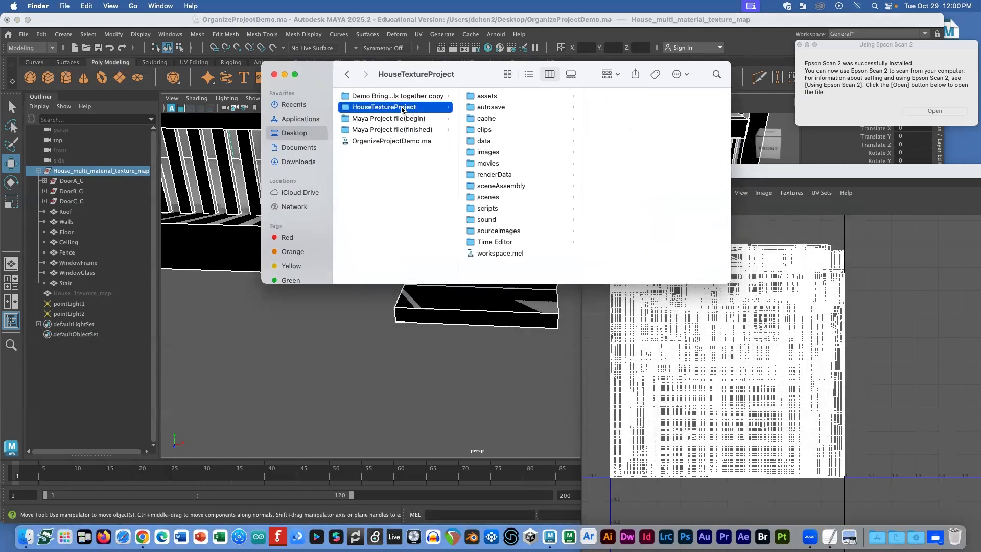
pyautogui.rightClick(370, 108)
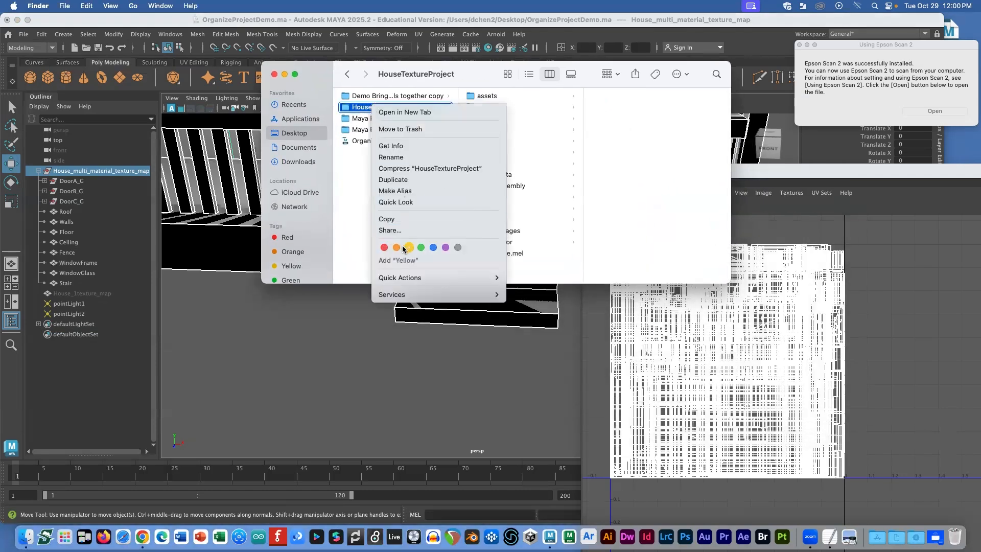
pyautogui.click(432, 248)
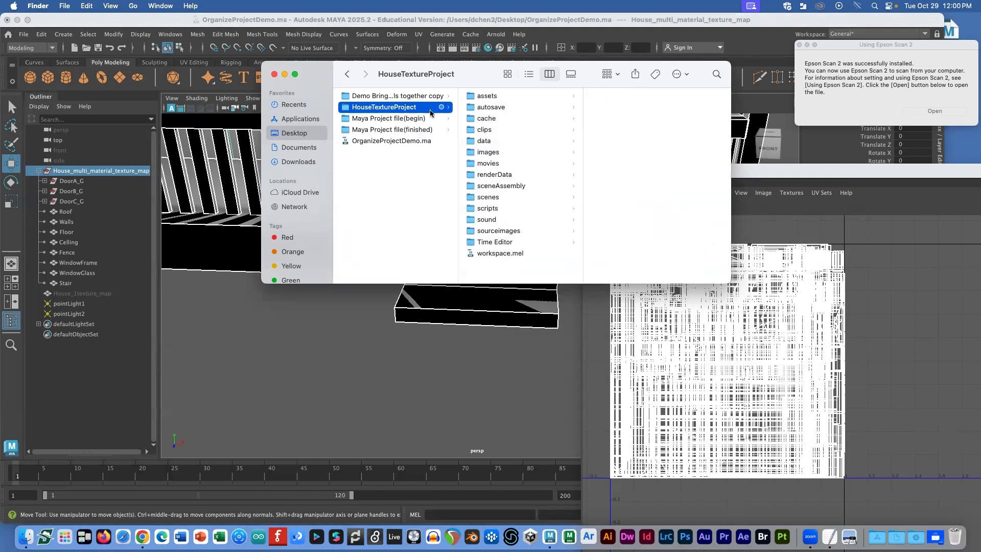
# Step: Browse its assets, autosave, sourceimages and scenes subfolders, then return to Maya
pyautogui.click(482, 97)
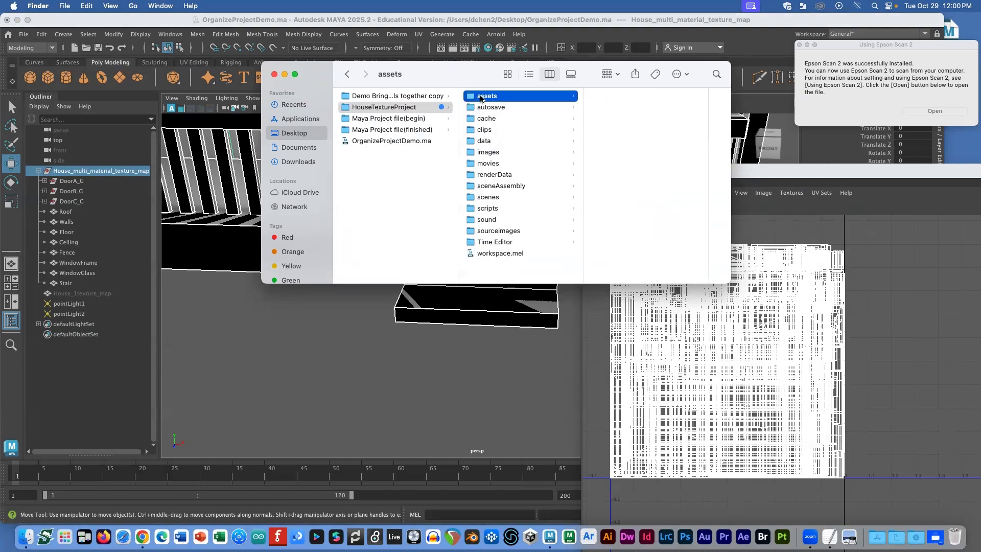
pyautogui.click(489, 110)
pyautogui.press('Down')
pyautogui.press('Down')
pyautogui.press('Down')
pyautogui.press('Down')
pyautogui.press('Down')
pyautogui.press('Down')
pyautogui.press('Down')
pyautogui.press('Down')
pyautogui.press('Down')
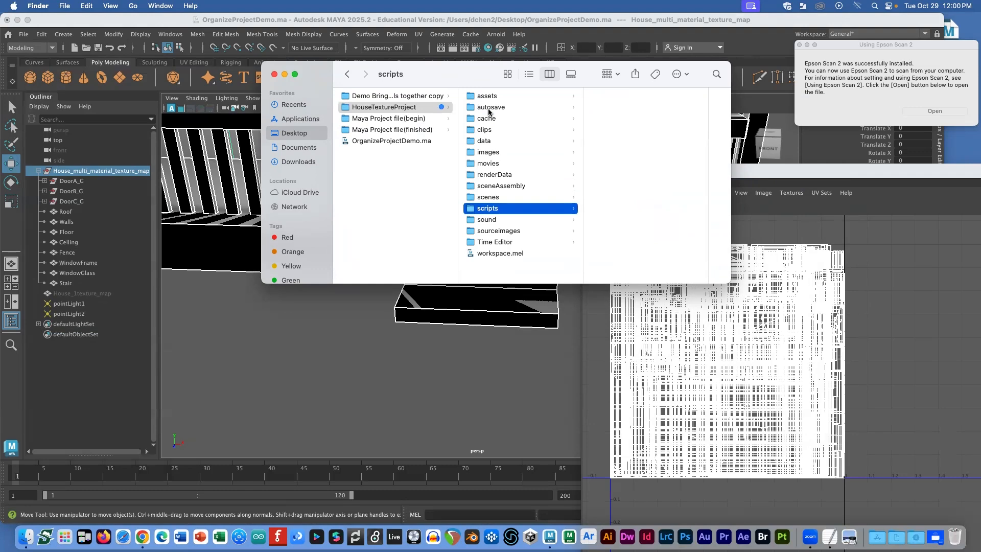
pyautogui.click(508, 231)
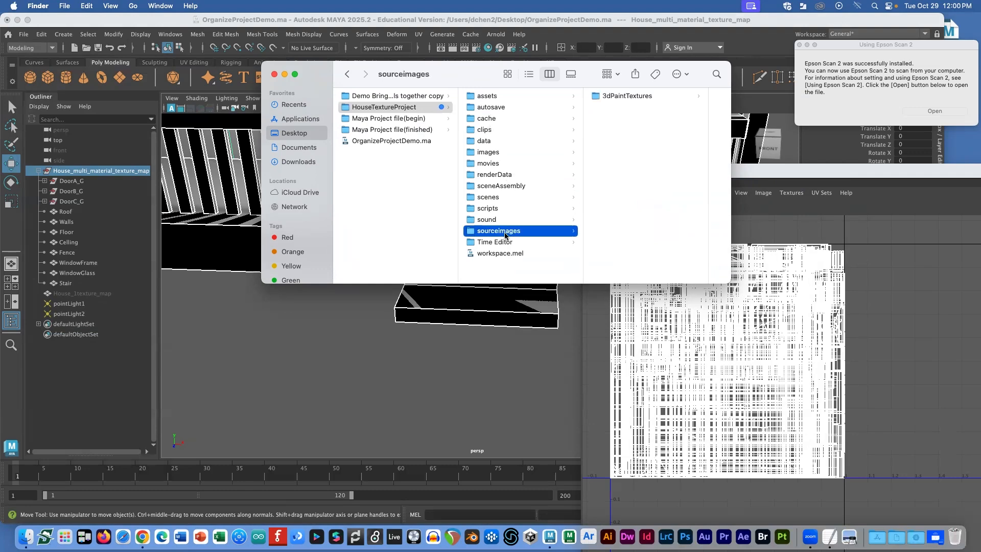
pyautogui.press('Up')
pyautogui.press('Up')
pyautogui.press('Up')
pyautogui.press('Up')
pyautogui.press('Down')
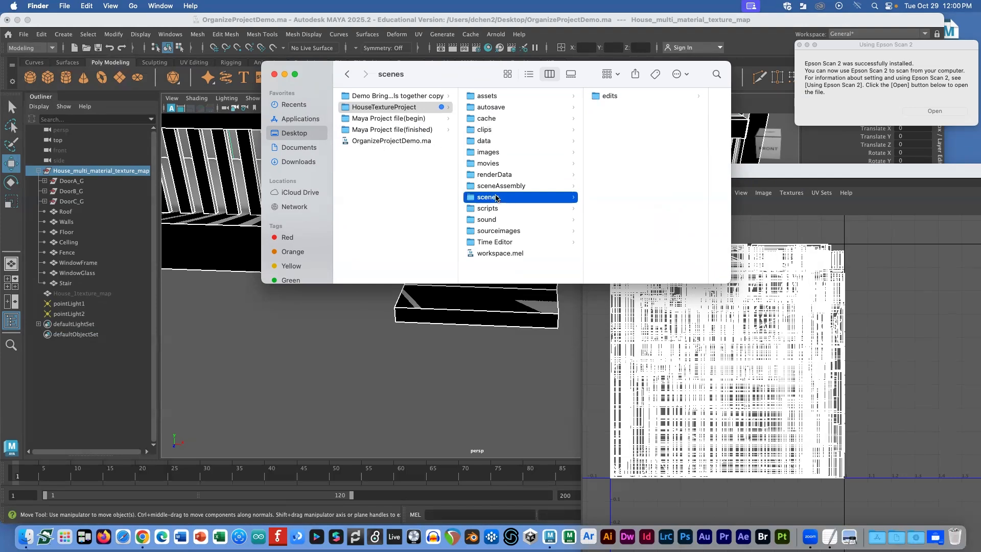
pyautogui.click(254, 249)
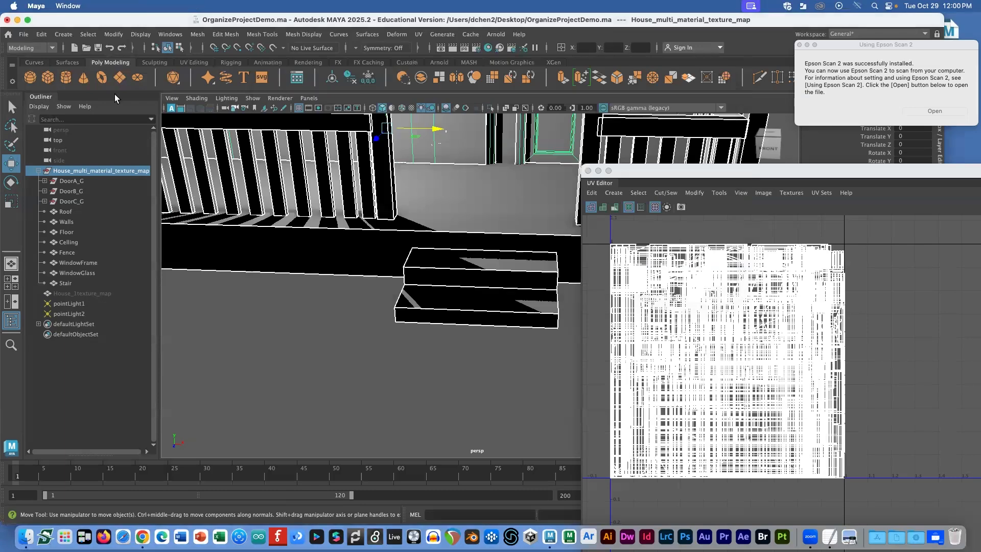
# Step: Use Save As to write OrganizeProjectDemo.ma into HouseTextureProject/scenes
pyautogui.click(24, 34)
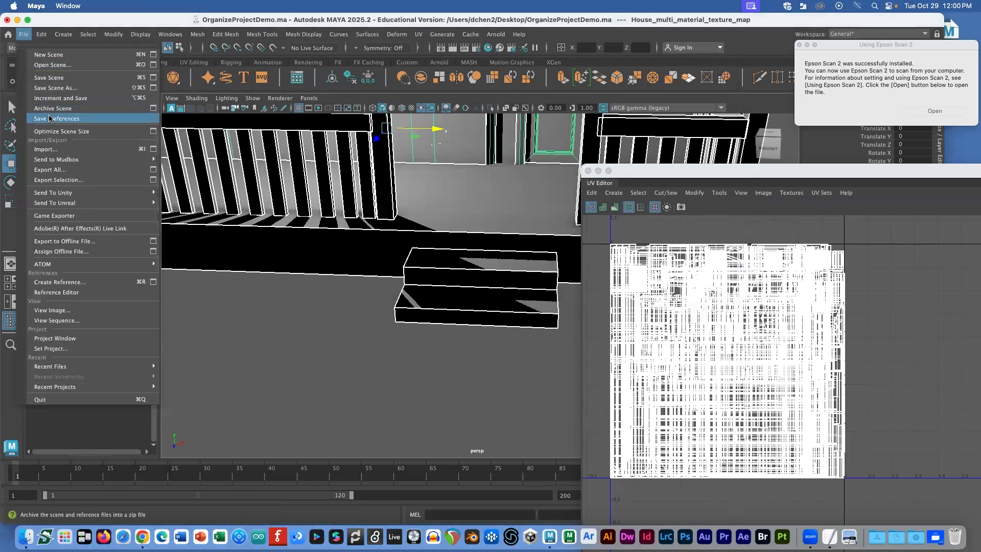
pyautogui.click(70, 90)
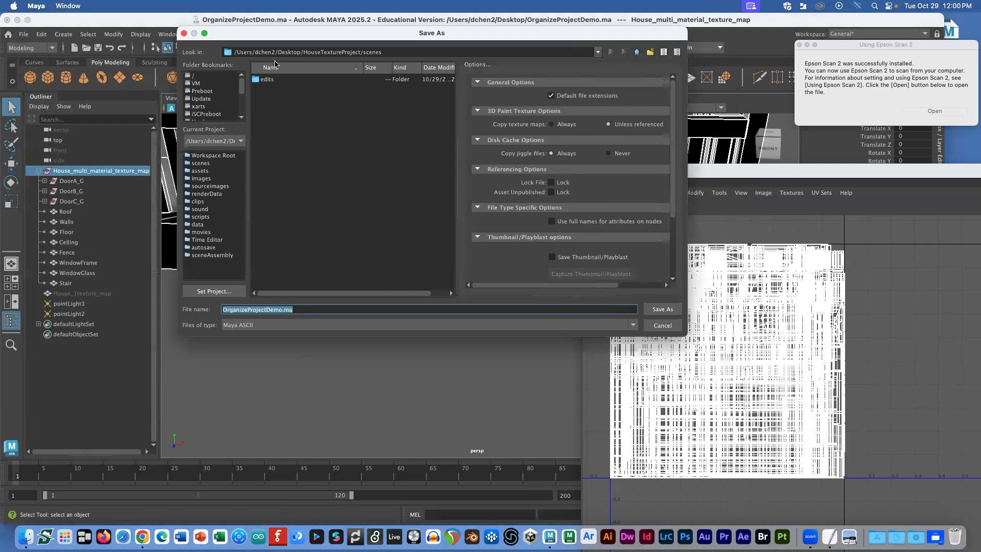
pyautogui.moveTo(279, 52); pyautogui.dragTo(363, 52)
pyautogui.press('super+Tab')
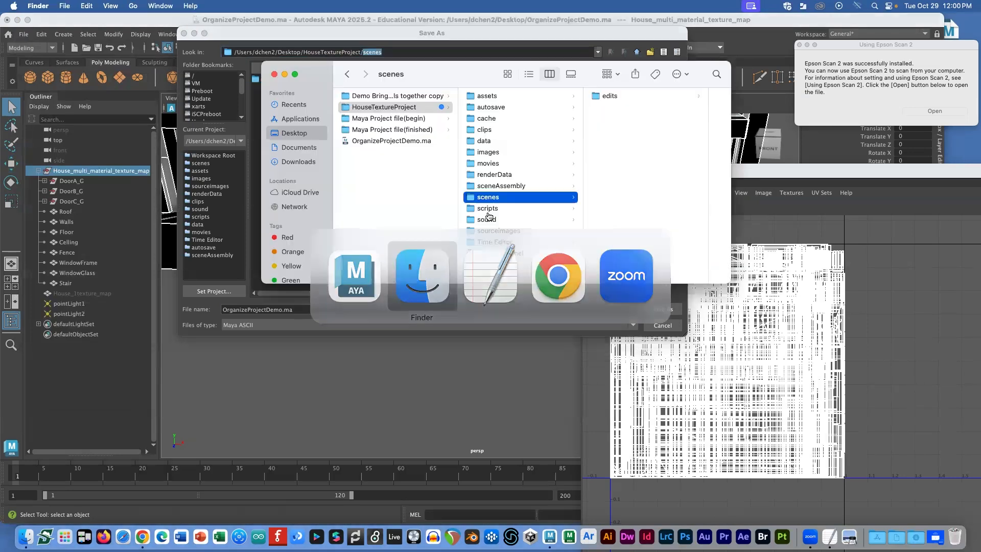
pyautogui.press('super+Tab')
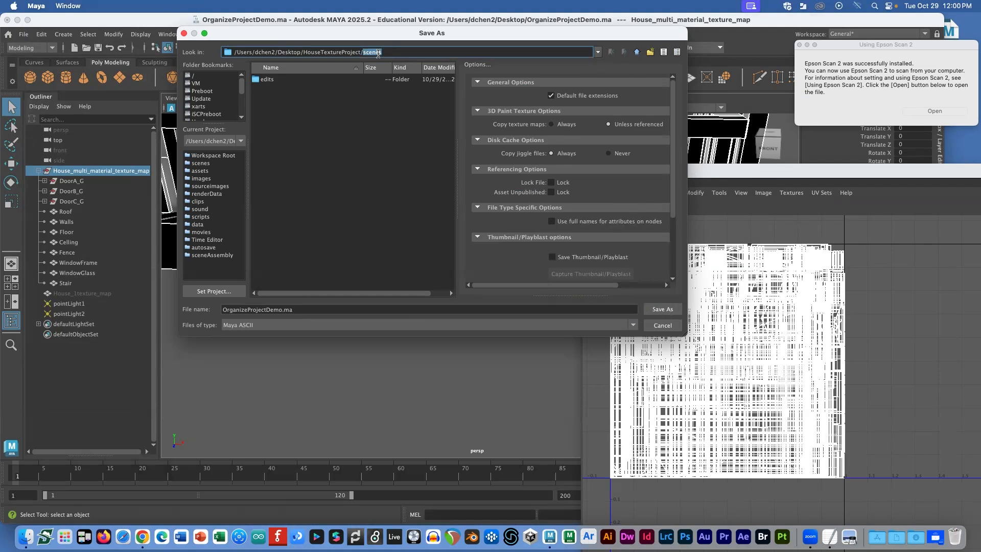
pyautogui.click(280, 309)
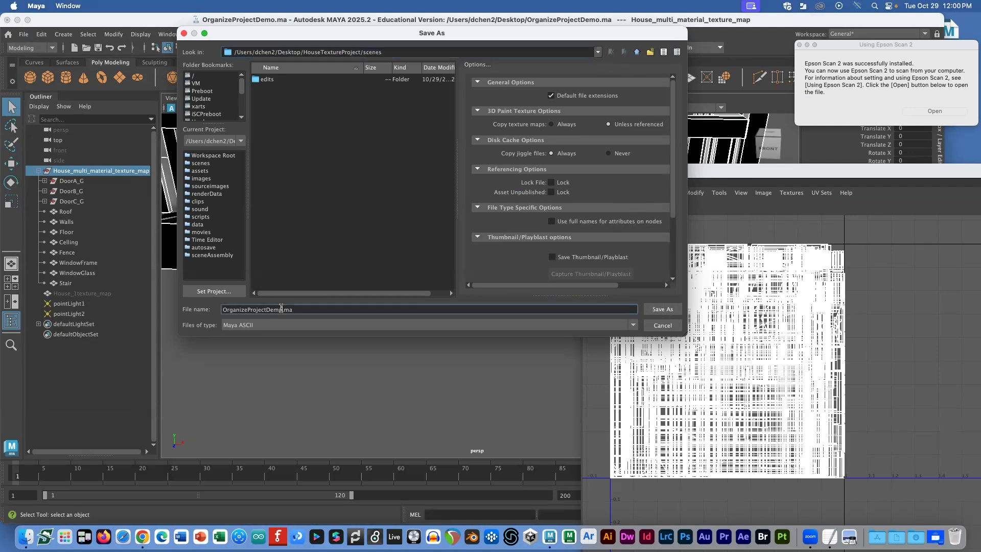
pyautogui.click(658, 309)
# Step: Check the saved scene in scenes and open the project's sourceimages folder in Finder
pyautogui.click(628, 107)
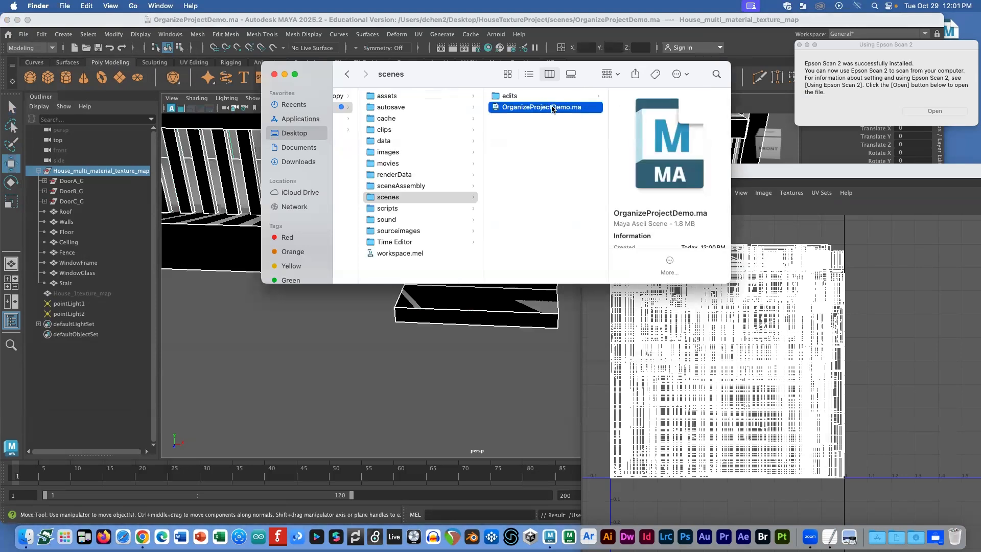
pyautogui.click(414, 233)
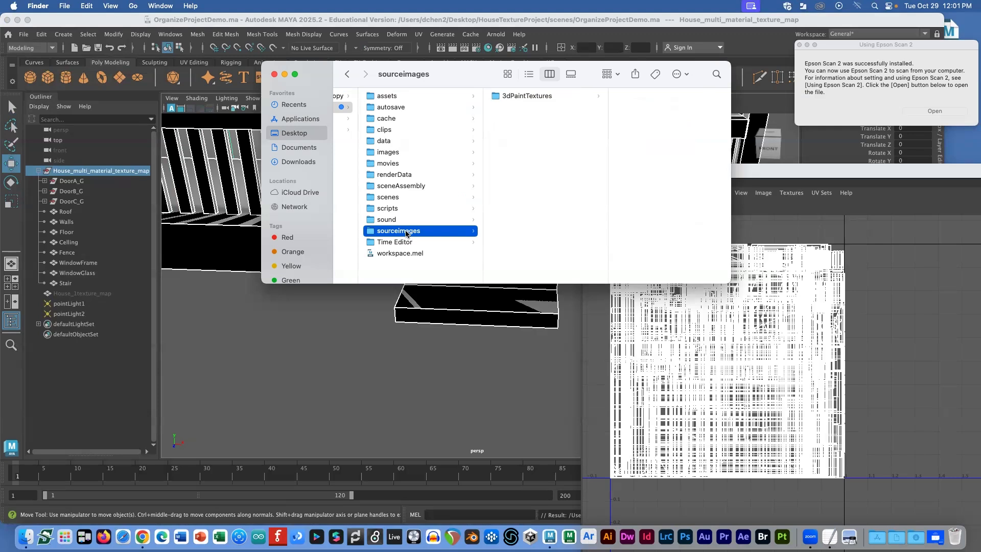
pyautogui.rightClick(406, 234)
pyautogui.click(532, 209)
pyautogui.moveTo(457, 78); pyautogui.dragTo(417, 70)
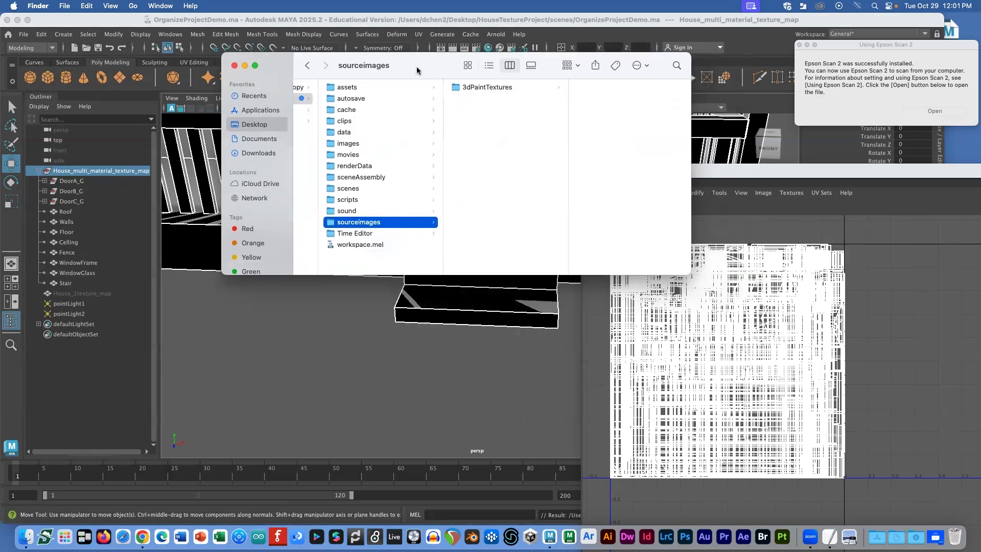
# Step: Open Downloads and browse to Maya Project file(begin)/OrganizeProjectDemo/House example
pyautogui.rightClick(916, 521)
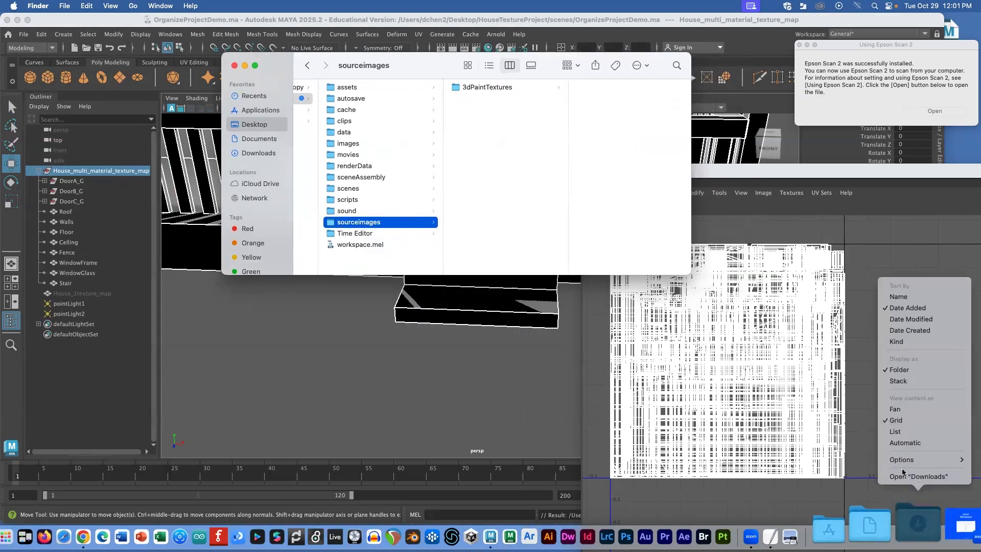
pyautogui.click(902, 475)
pyautogui.moveTo(492, 63); pyautogui.dragTo(679, 164)
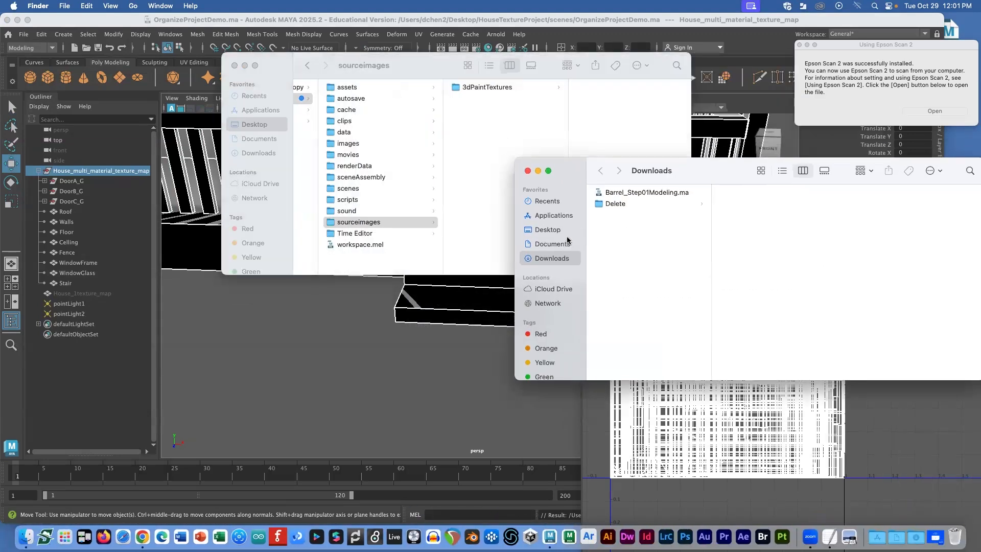
pyautogui.click(616, 204)
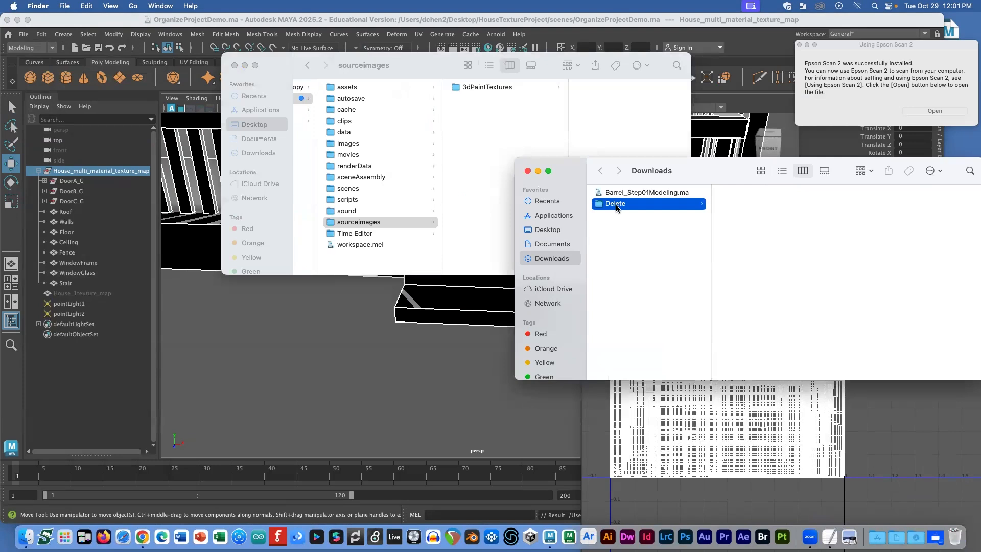
pyautogui.click(547, 230)
pyautogui.click(656, 194)
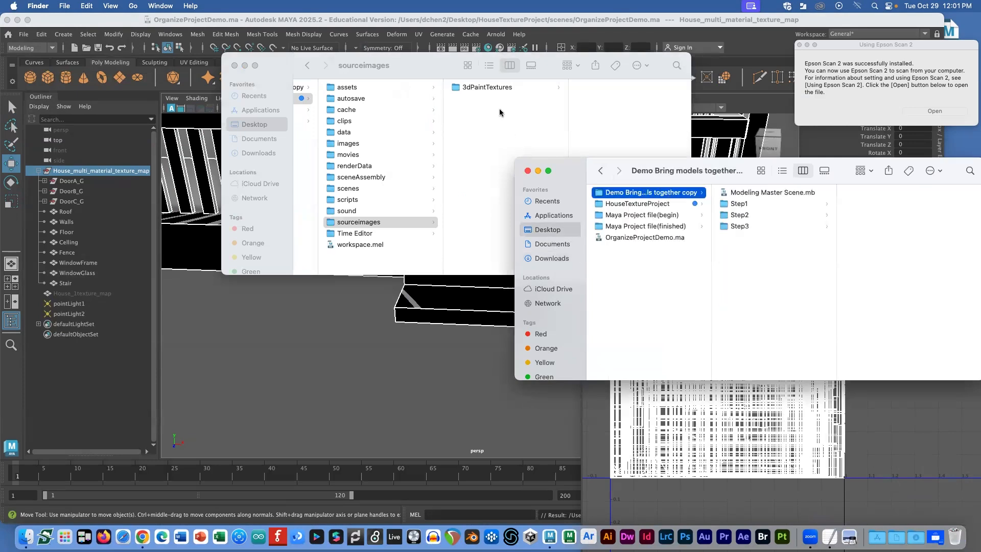
pyautogui.click(479, 97)
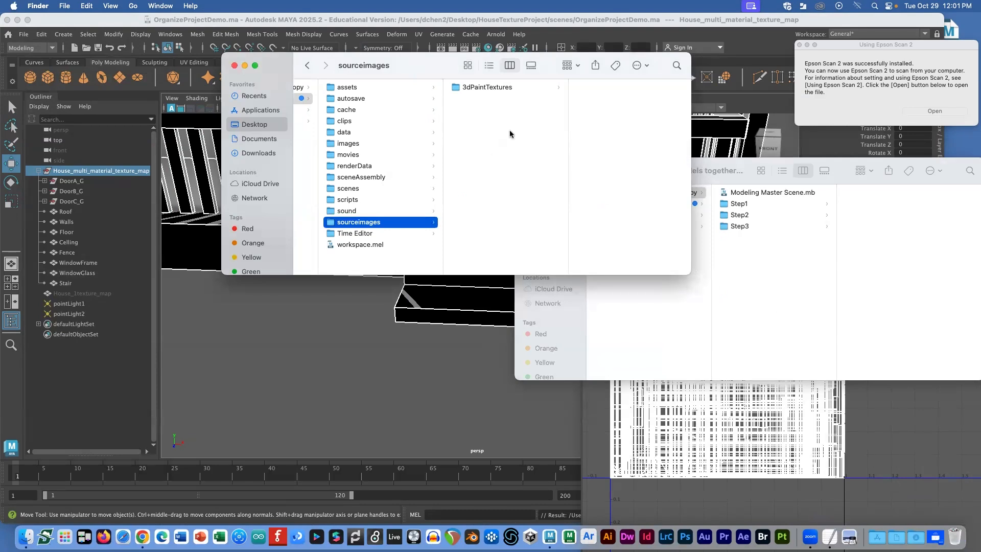
pyautogui.click(668, 180)
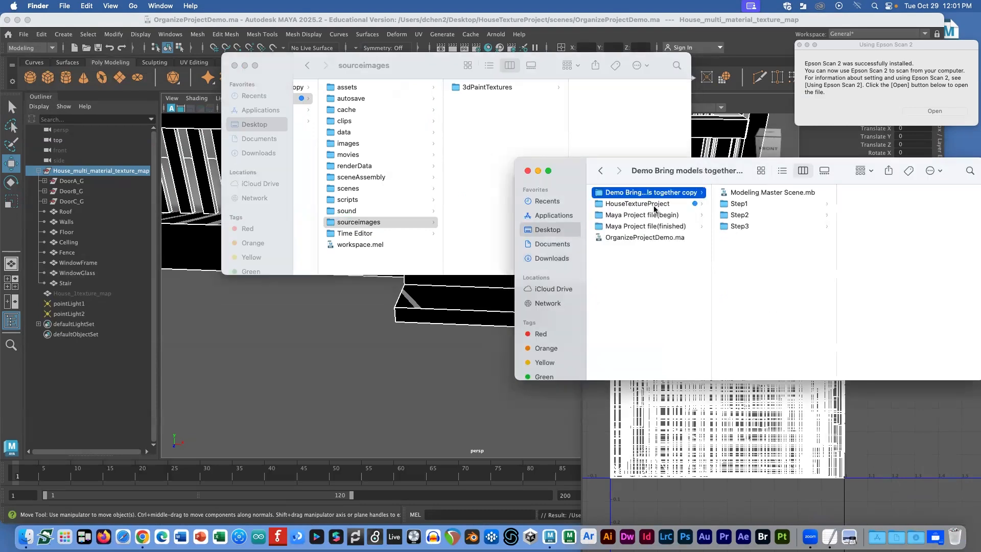
pyautogui.click(654, 204)
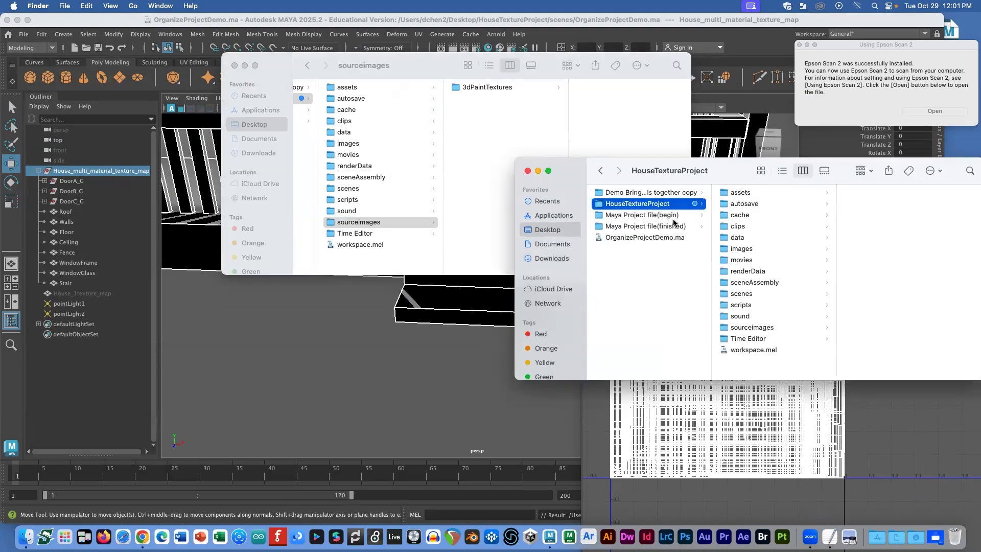
pyautogui.click(664, 216)
pyautogui.click(737, 192)
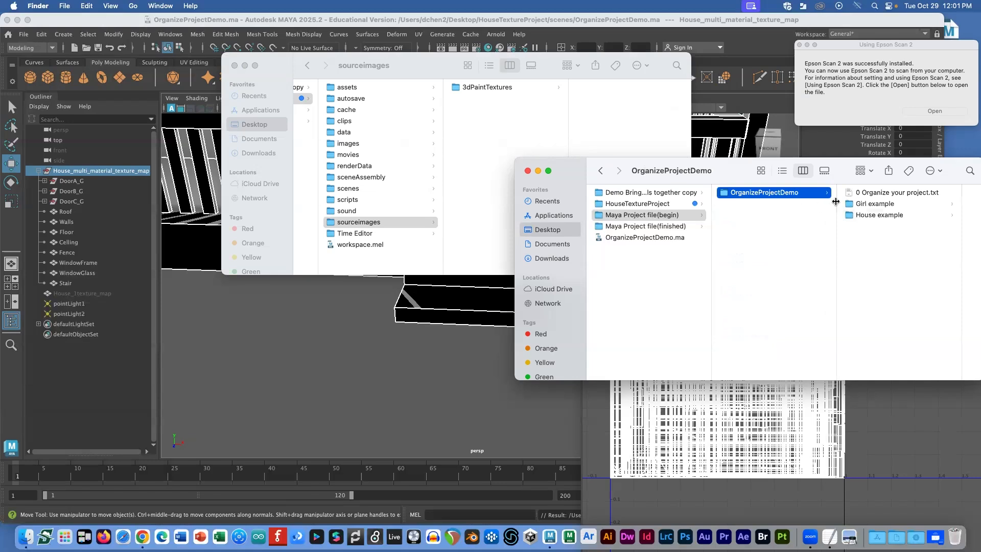
pyautogui.click(868, 203)
pyautogui.click(784, 214)
# Step: Select all House example files except OrganizeProjectDemo.ma and paste them into sourceimages
pyautogui.moveTo(718, 169); pyautogui.dragTo(514, 236)
pyautogui.press('Right')
pyautogui.keyDown('shift'); pyautogui.click(657, 357); pyautogui.keyUp('shift')
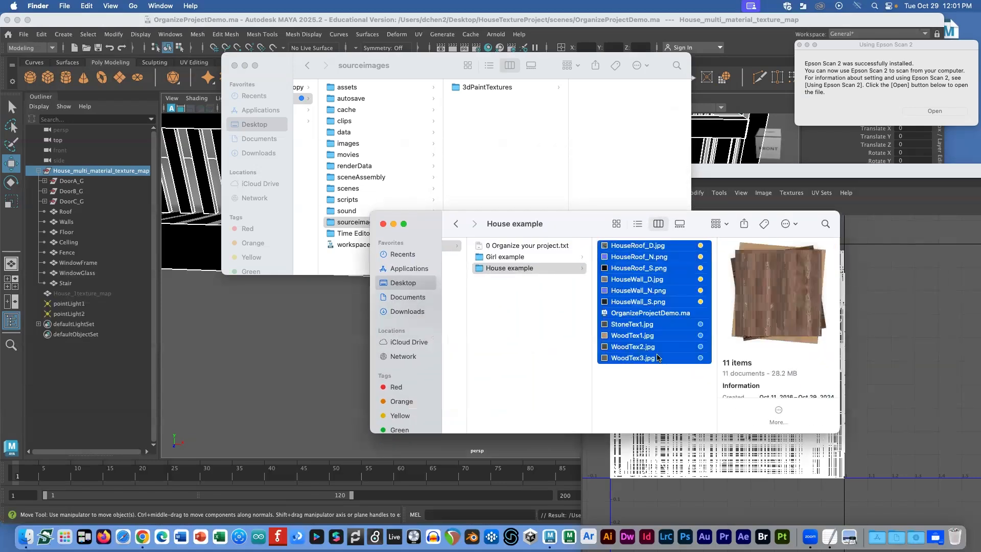
pyautogui.keyDown('super'); pyautogui.click(657, 316); pyautogui.keyUp('super')
pyautogui.moveTo(592, 214); pyautogui.dragTo(866, 438)
pyautogui.click(510, 180)
pyautogui.press('super+v')
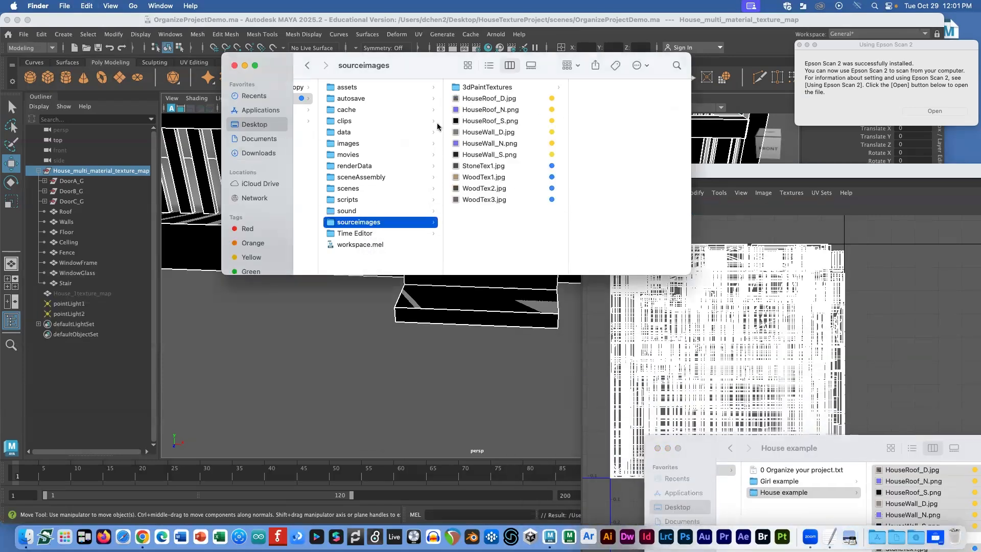
# Step: Verify the ten textures now sit in sourceimages, then return to Maya
pyautogui.click(305, 98)
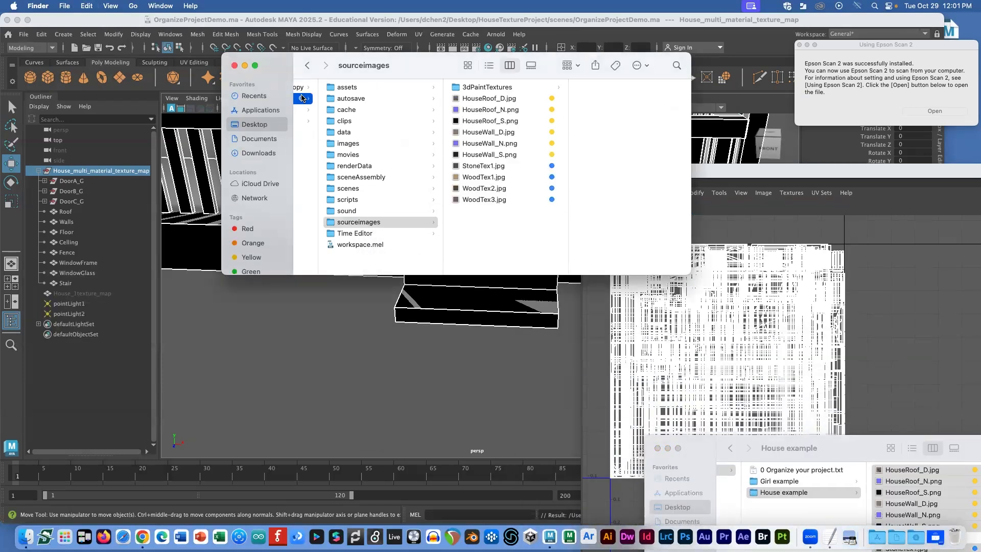
pyautogui.click(453, 188)
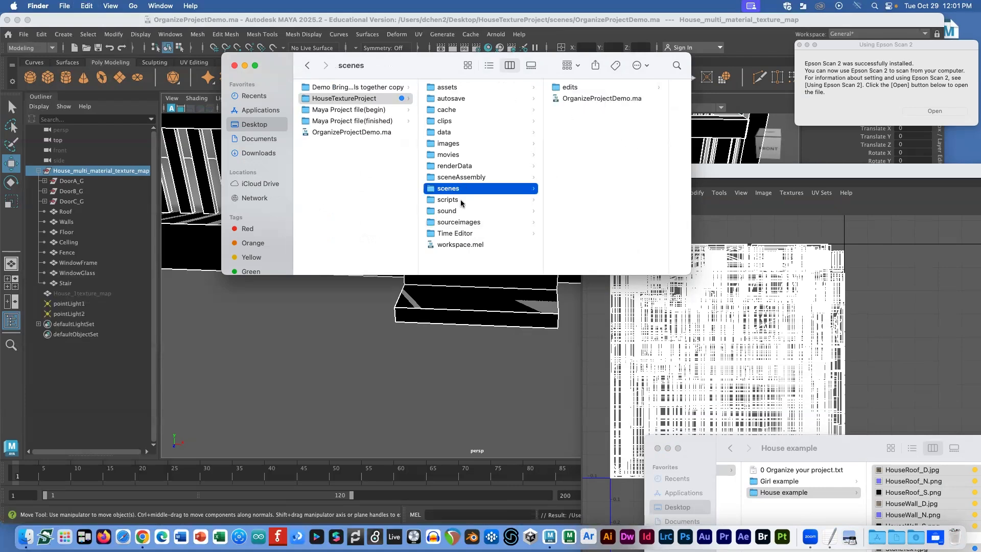
pyautogui.click(455, 222)
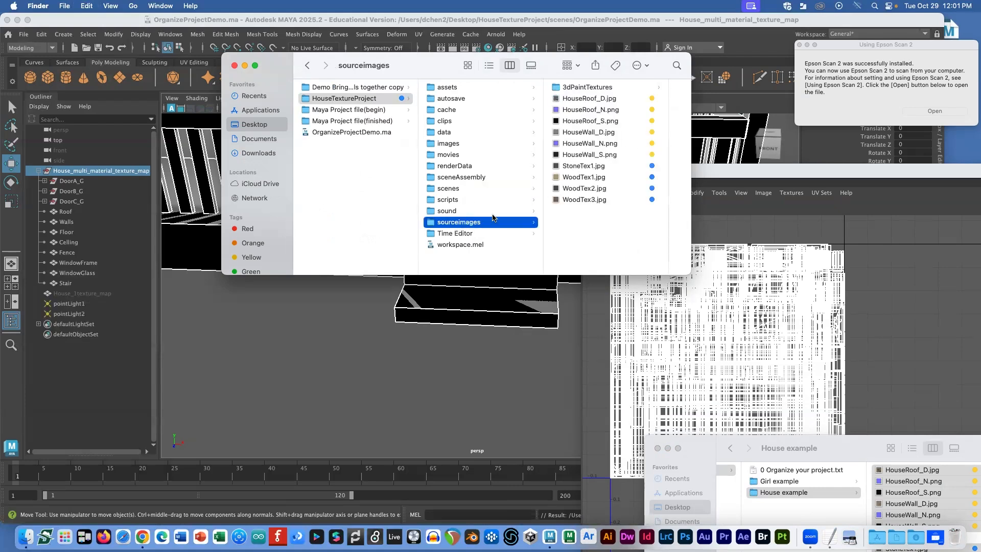
pyautogui.click(326, 319)
# Step: Select the Roof object in the Outliner and move the UV editor aside
pyautogui.scroll(-10, 416, 210)
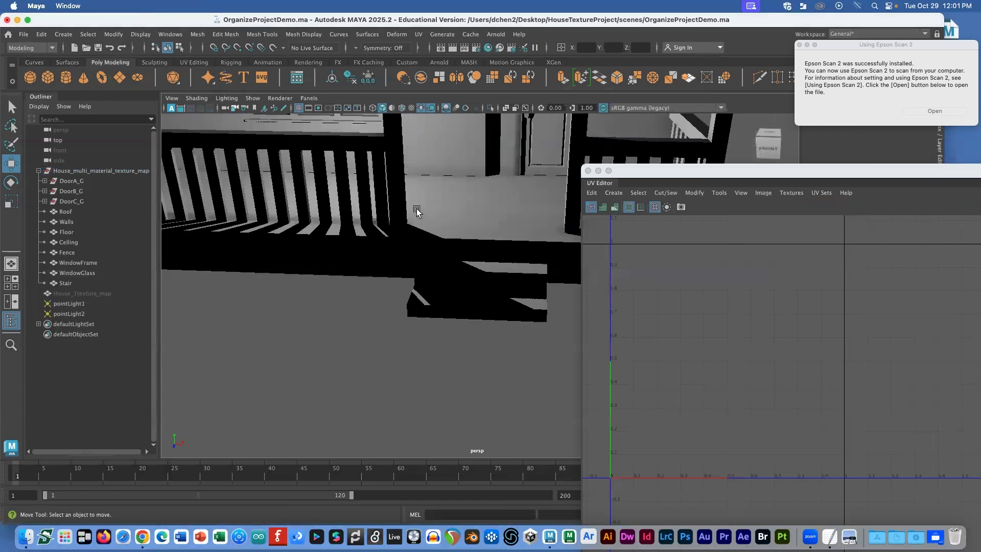
pyautogui.click(454, 195)
pyautogui.scroll(2, 433, 204)
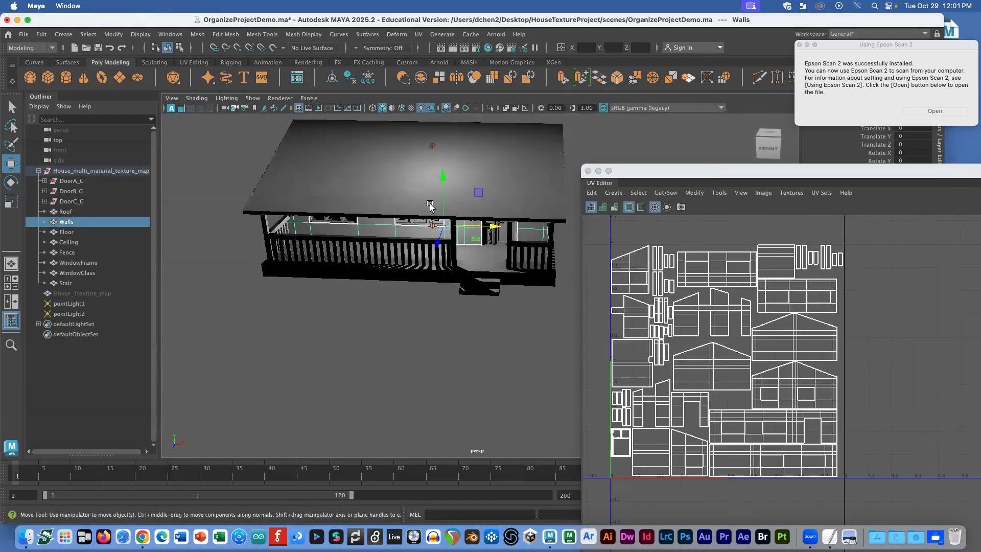
pyautogui.click(389, 160)
pyautogui.scroll(2, 383, 166)
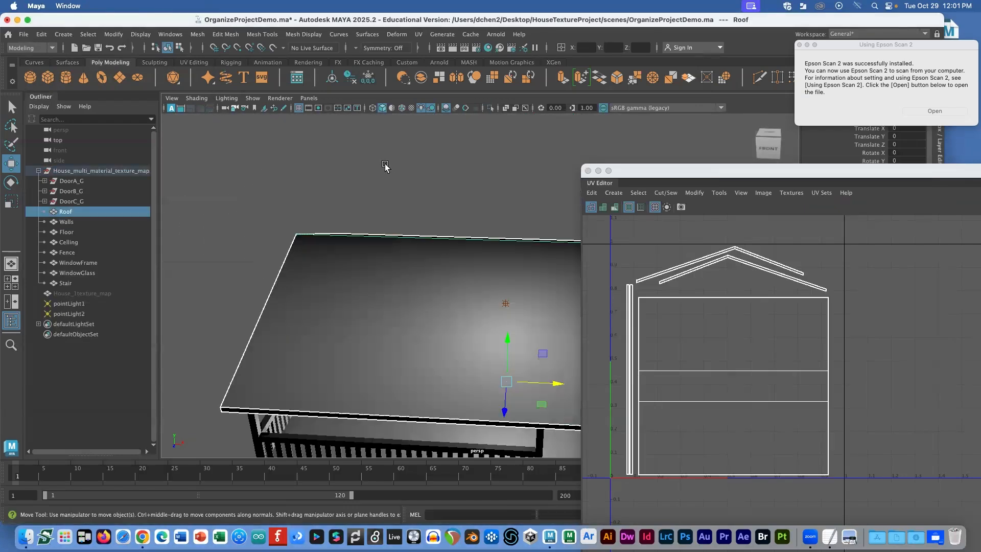
pyautogui.moveTo(638, 172); pyautogui.dragTo(743, 327)
# Step: Open Hypershade via Windows > Rendering Editors and show its Create > Materials list
pyautogui.click(170, 34)
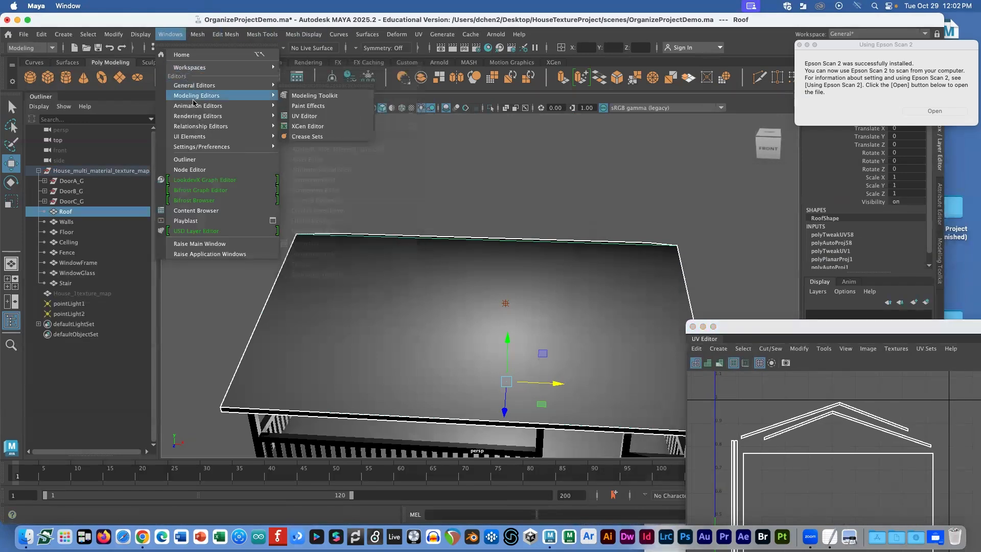
pyautogui.moveTo(208, 115)
pyautogui.click(307, 136)
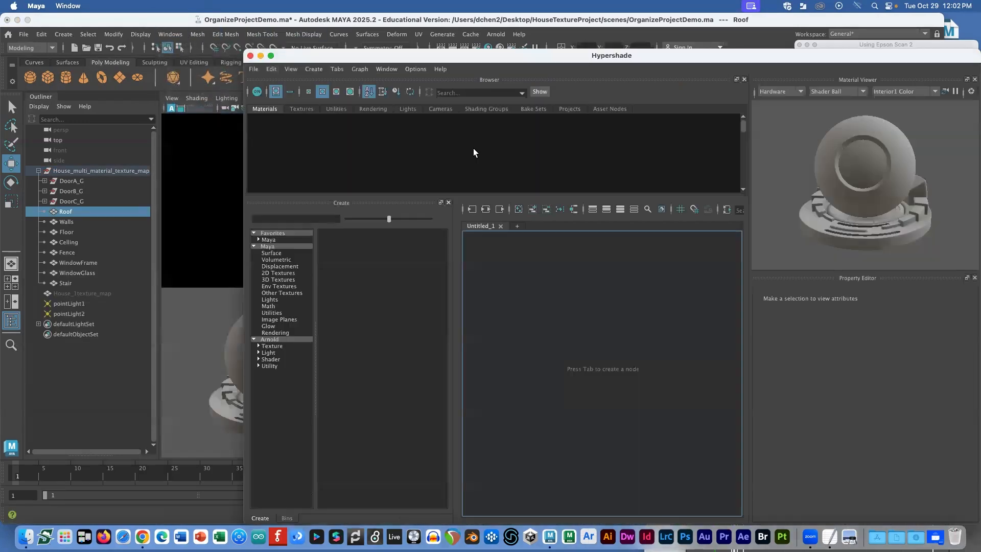
pyautogui.moveTo(410, 57); pyautogui.dragTo(544, 84)
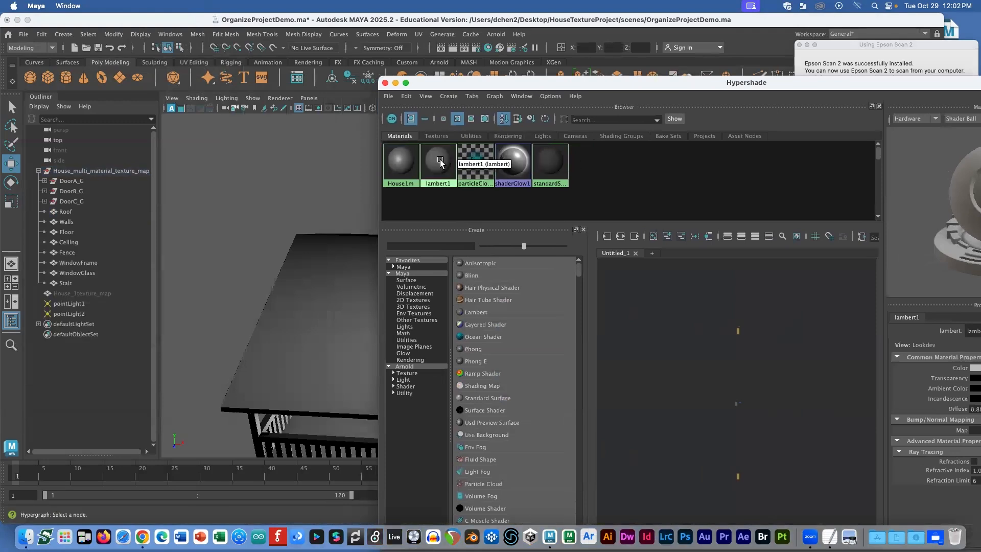
pyautogui.moveTo(421, 89); pyautogui.dragTo(494, 90)
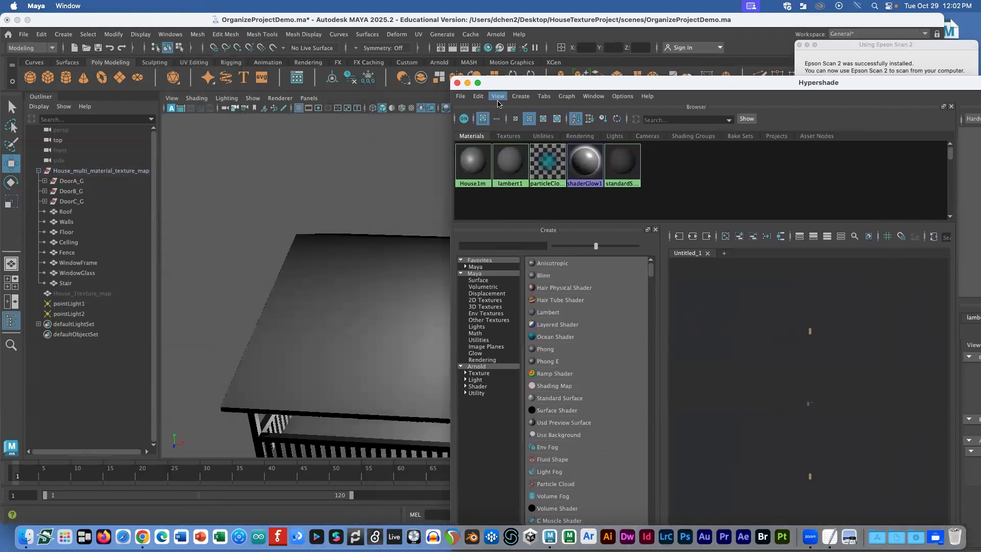
pyautogui.click(520, 96)
pyautogui.moveTo(535, 120)
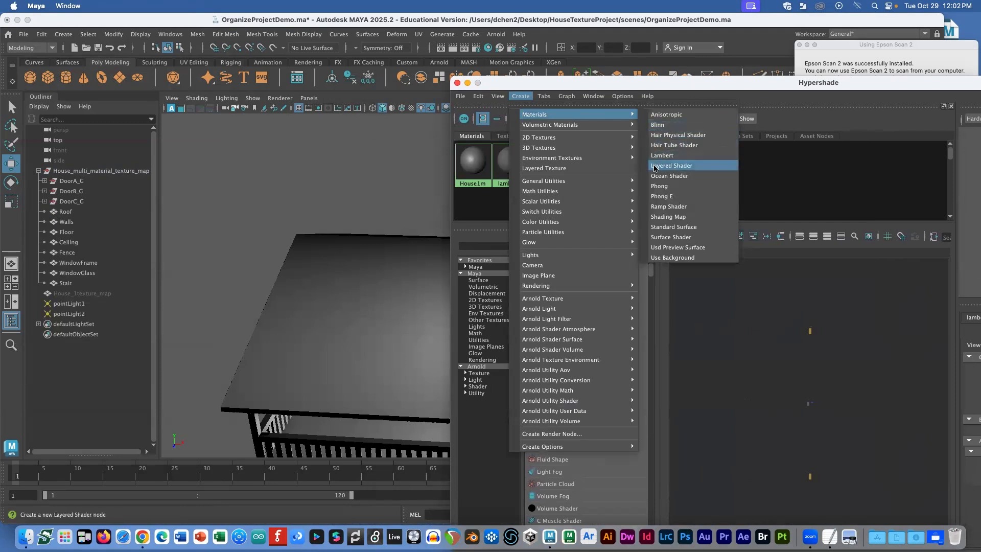
# Step: Create a Lambert material and rename it from lambert2 to RoofM
pyautogui.click(667, 155)
pyautogui.moveTo(628, 84); pyautogui.dragTo(256, 81)
pyautogui.doubleClick(699, 326)
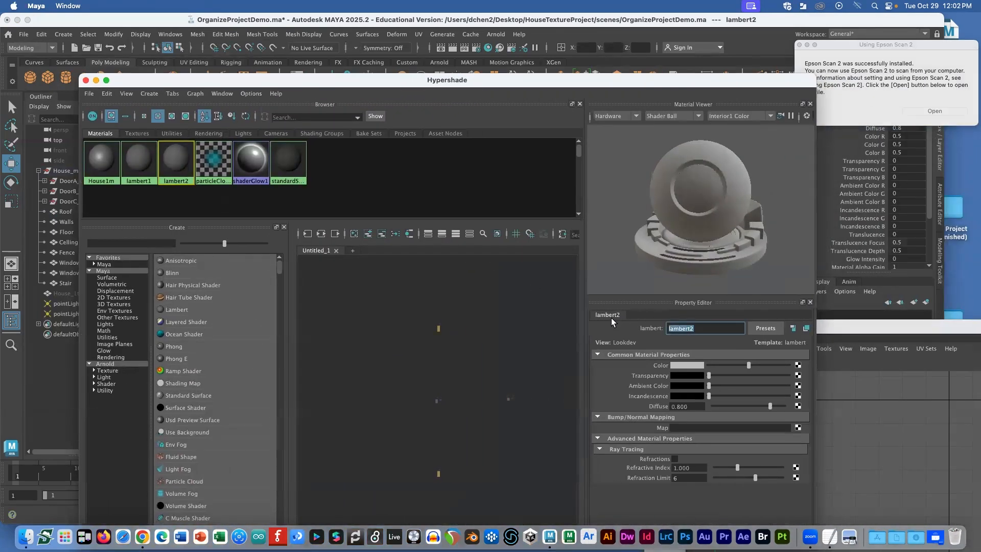
pyautogui.write('RoofM')
pyautogui.press('Return')
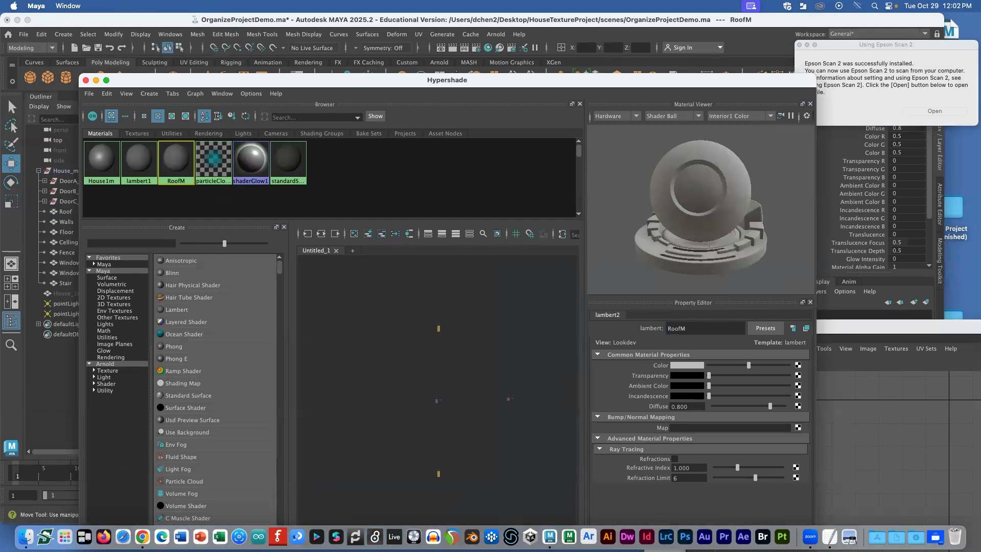
# Step: Connect a File texture to RoofM's Color and browse for its image
pyautogui.click(798, 365)
pyautogui.click(434, 228)
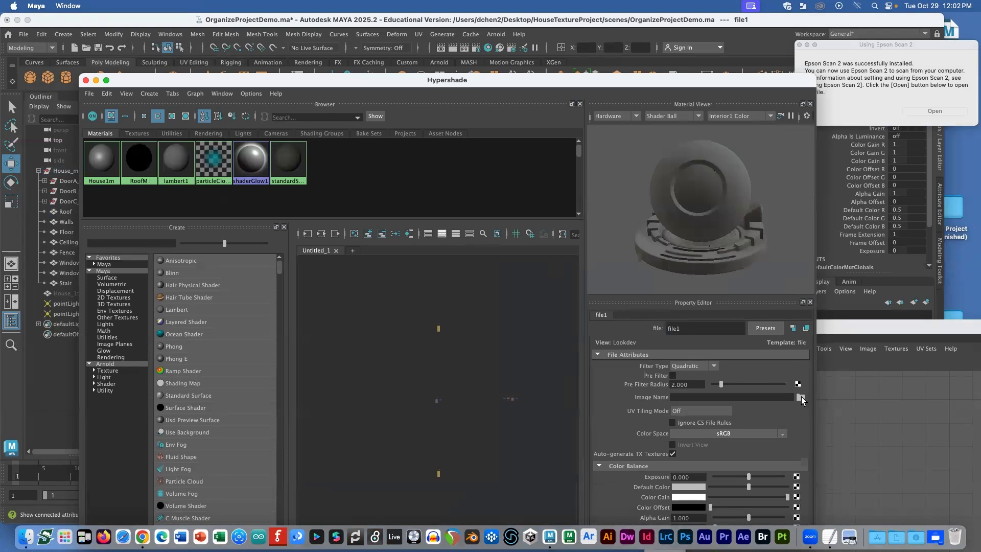
pyautogui.click(800, 397)
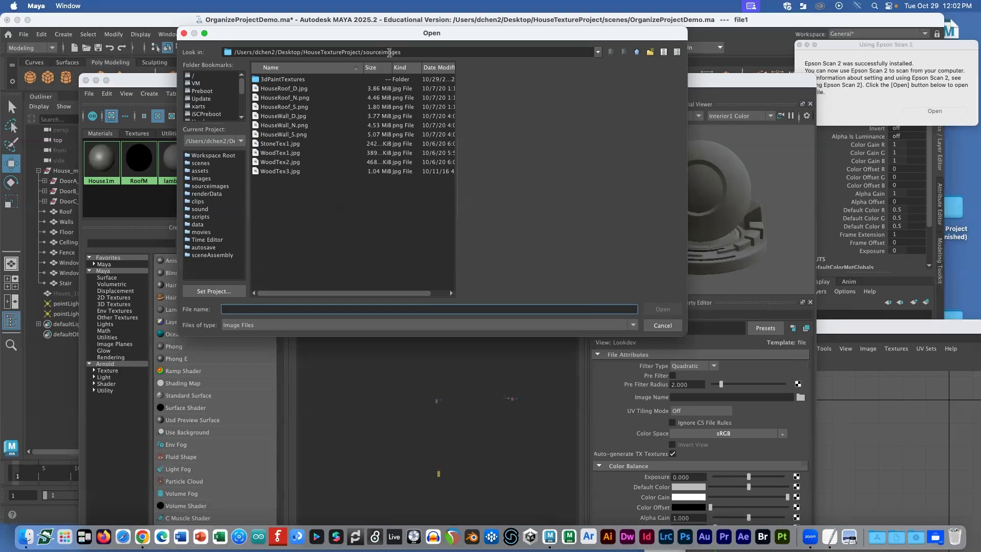
# Step: Load HouseRoof_D.jpg from sourceimages as the image of RoofM's file texture
pyautogui.click(293, 90)
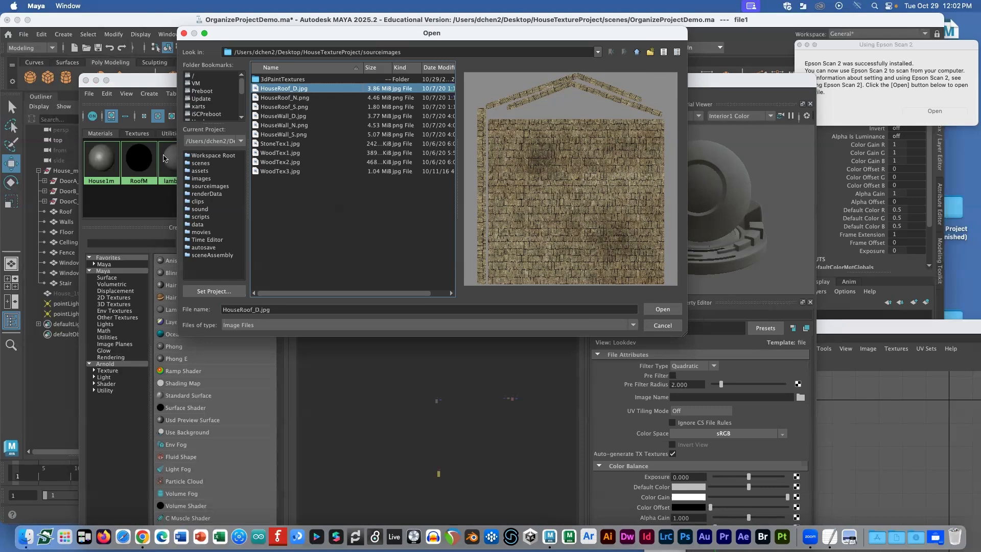
pyautogui.click(662, 309)
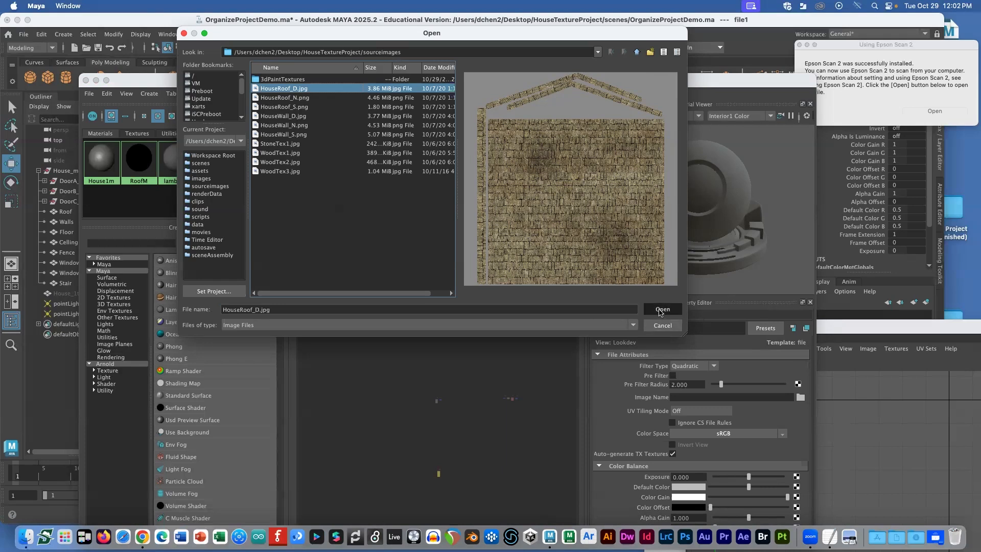
pyautogui.moveTo(327, 80); pyautogui.dragTo(676, 263)
# Step: Assign the RoofM material to the Roof object
pyautogui.click(400, 306)
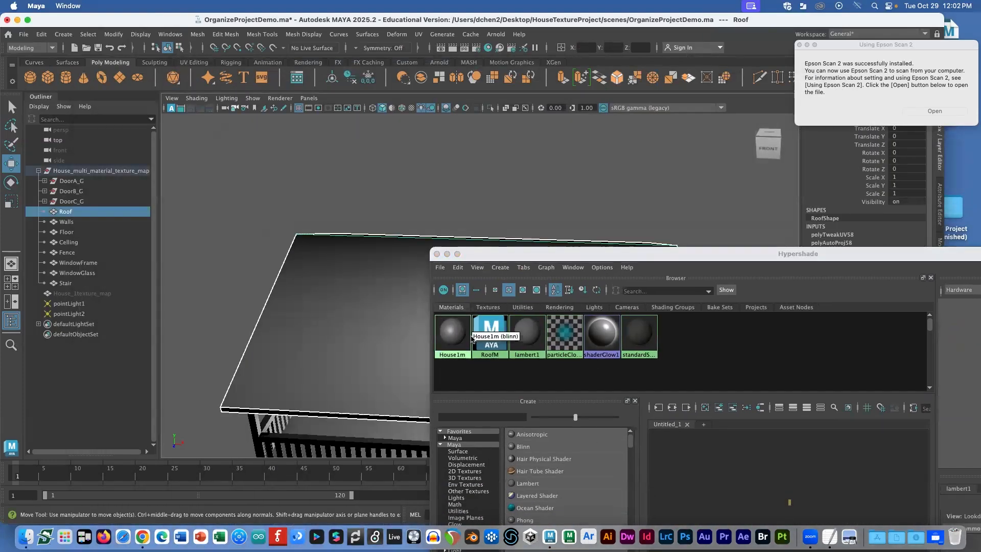
pyautogui.moveTo(487, 336); pyautogui.dragTo(488, 307, button='right')
pyautogui.click(392, 210)
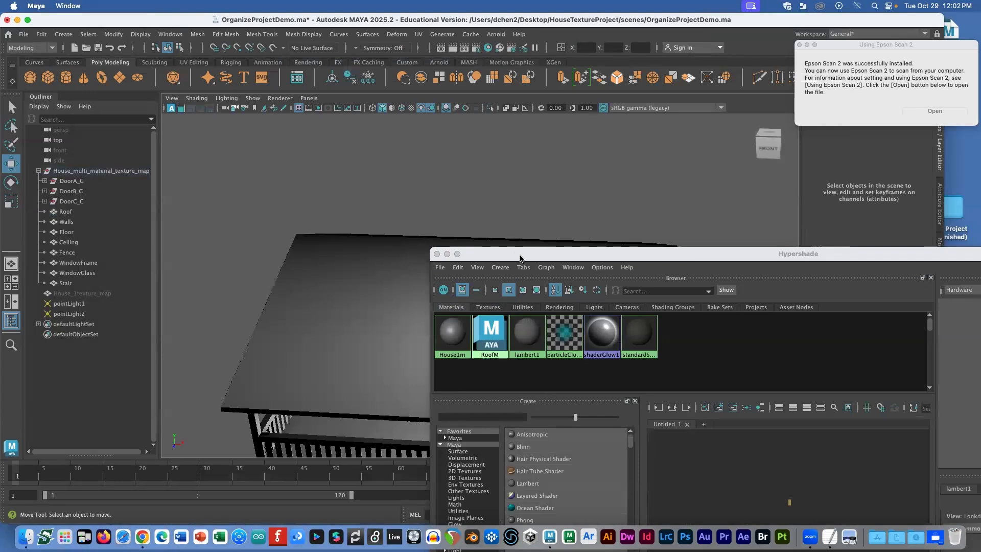
pyautogui.moveTo(520, 256); pyautogui.dragTo(714, 280)
# Step: Switch the viewport to textured display (6) to see the shingle roof
pyautogui.click(563, 179)
pyautogui.press('6')
pyautogui.moveTo(526, 241)
pyautogui.keyDown('alt'); pyautogui.mouseDown()
pyautogui.moveTo(553, 274)
pyautogui.moveTo(558, 298)
pyautogui.moveTo(574, 304)
pyautogui.moveTo(565, 287)
pyautogui.mouseUp(); pyautogui.keyUp('alt')
pyautogui.press('7')
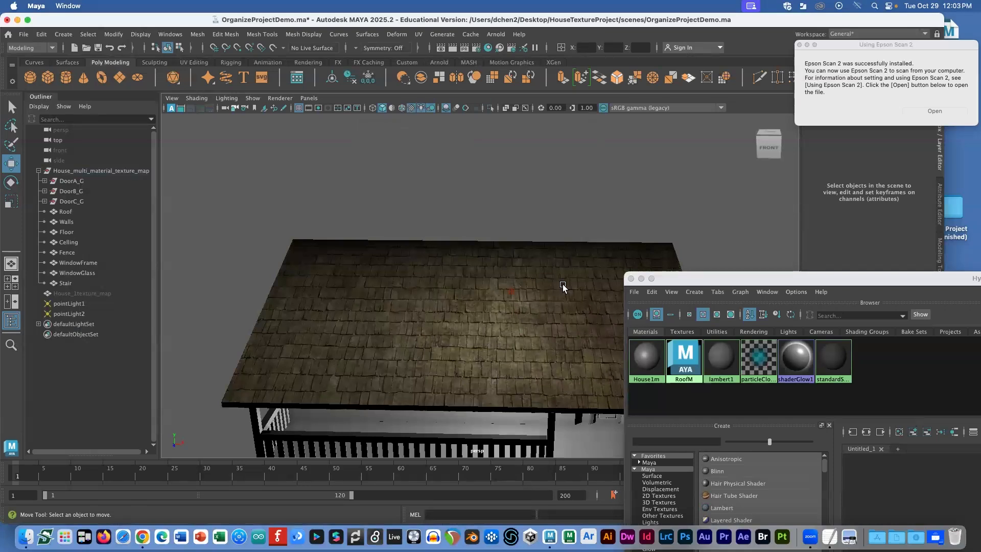
pyautogui.press('6')
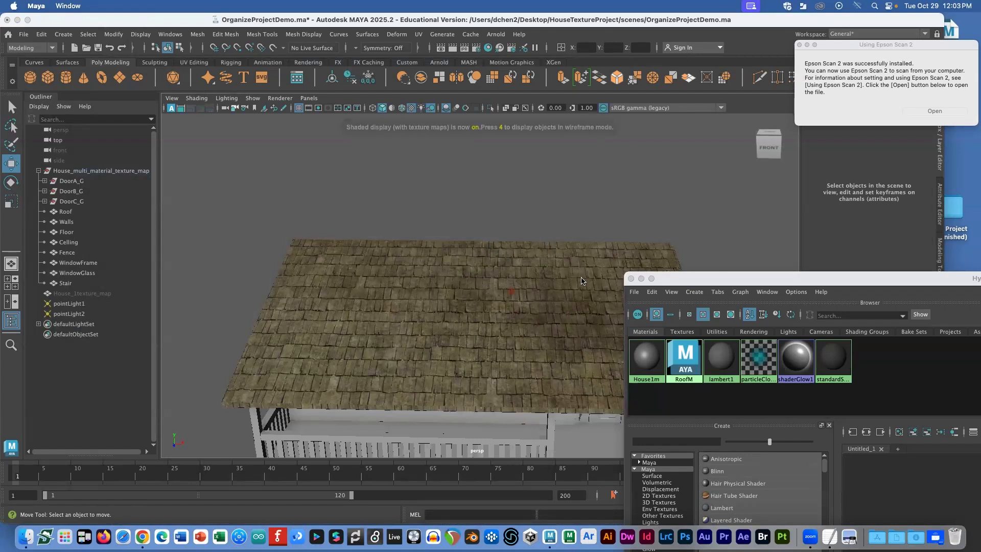
# Step: Select the RoofM material in Hypershade for editing
pyautogui.moveTo(707, 274); pyautogui.dragTo(281, 50)
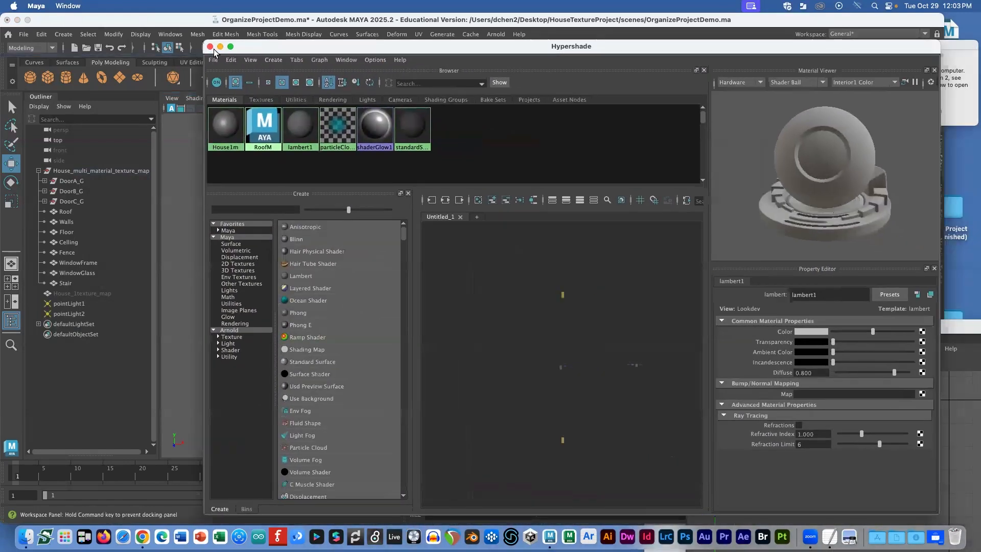
pyautogui.click(193, 128)
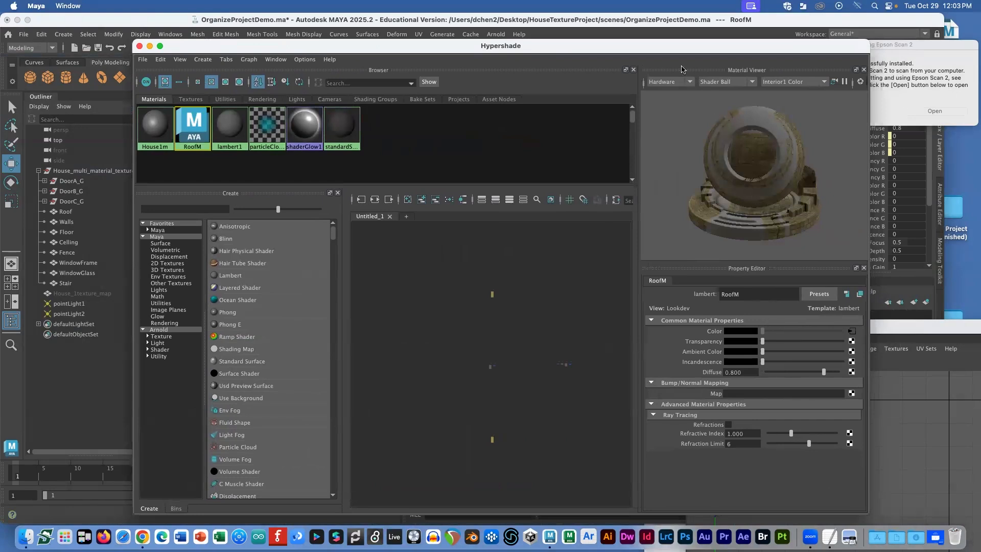
pyautogui.moveTo(666, 53); pyautogui.dragTo(617, 56)
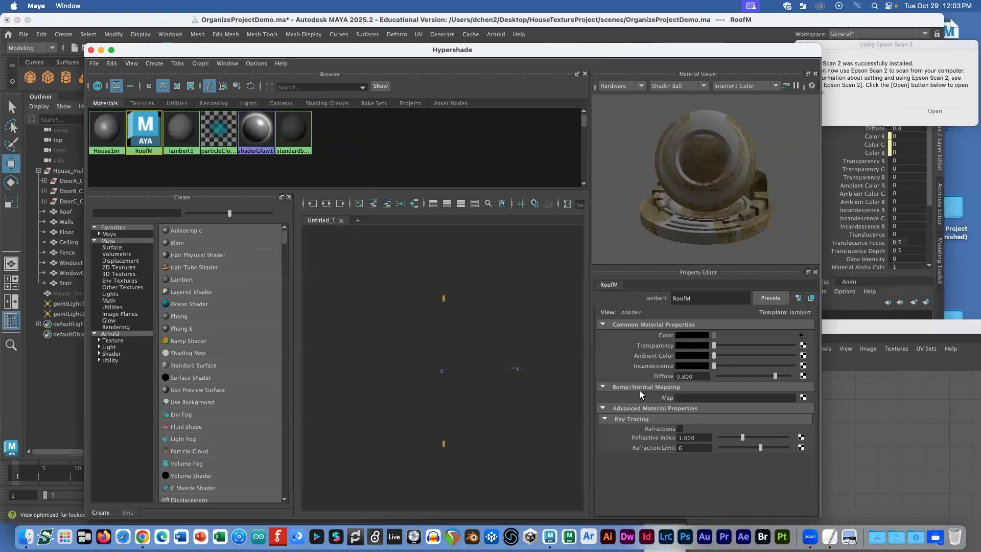
# Step: Add a File bump map to RoofM that loads HouseRoof_N.png
pyautogui.click(803, 396)
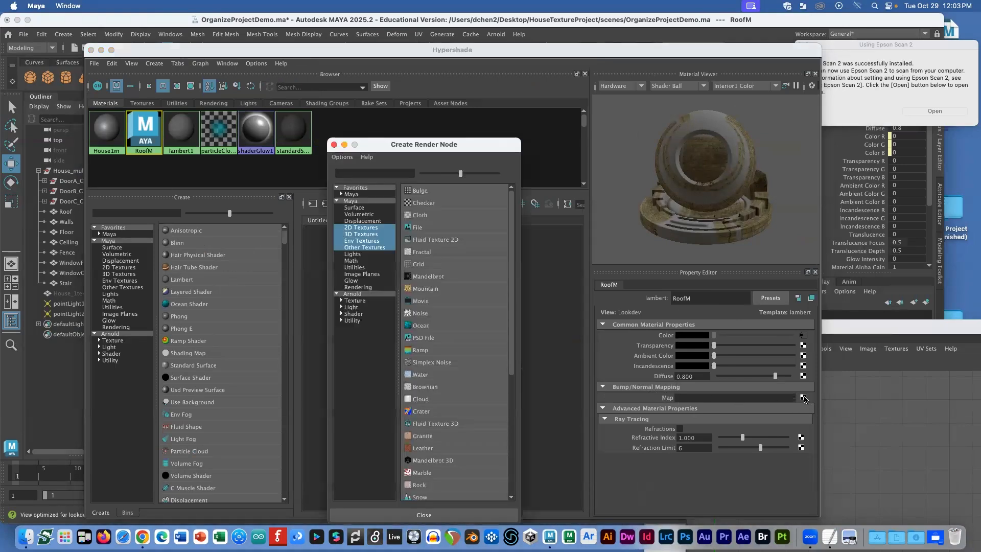
pyautogui.click(454, 226)
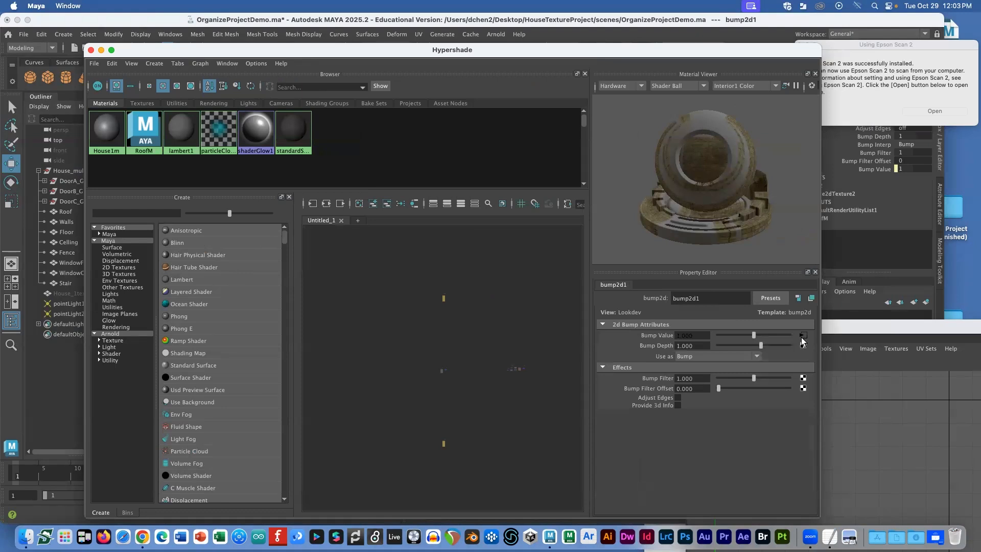
pyautogui.click(803, 339)
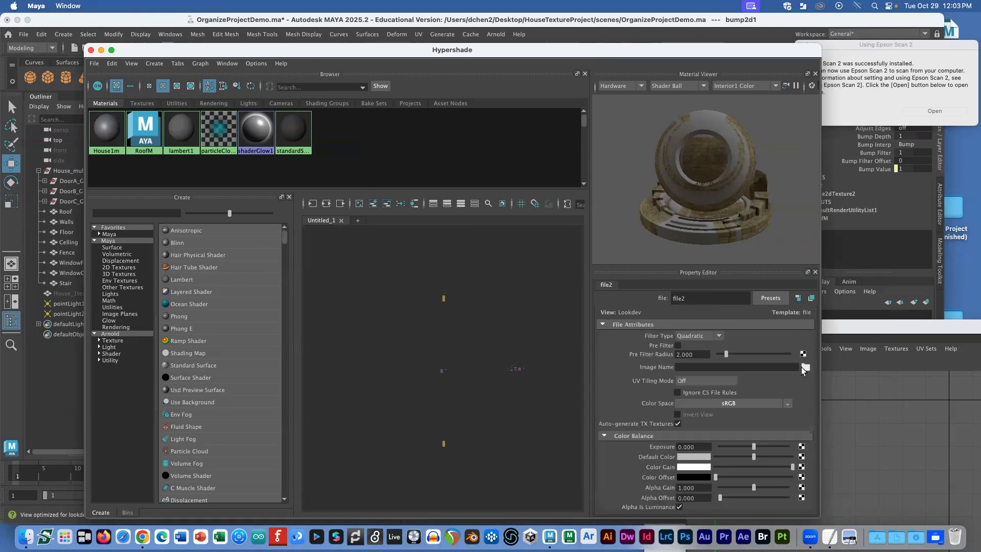
pyautogui.click(805, 368)
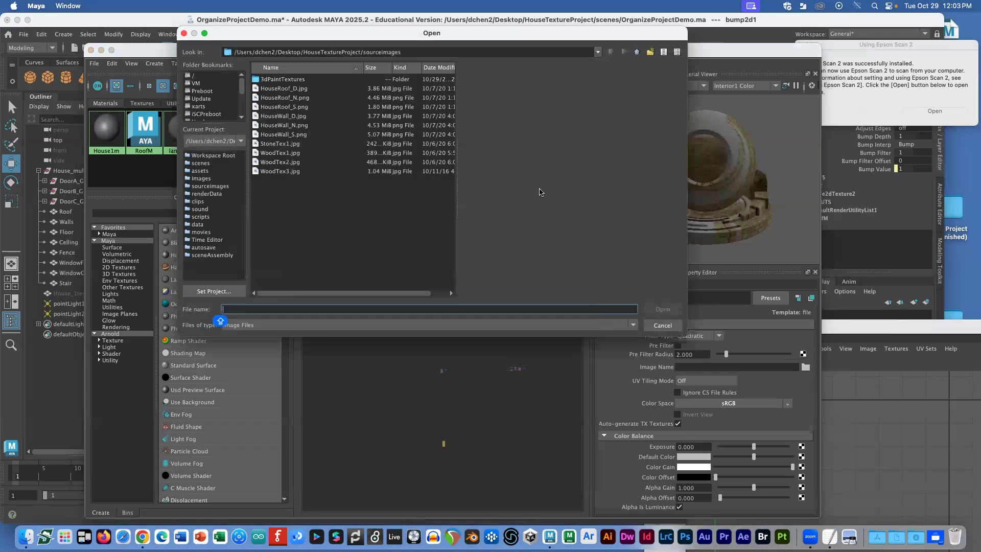
pyautogui.click(298, 97)
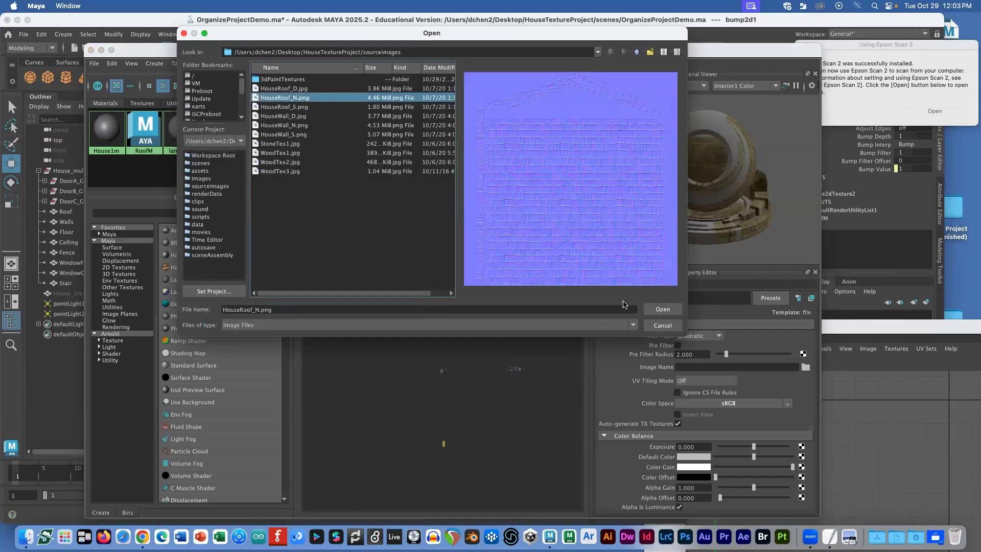
pyautogui.click(659, 310)
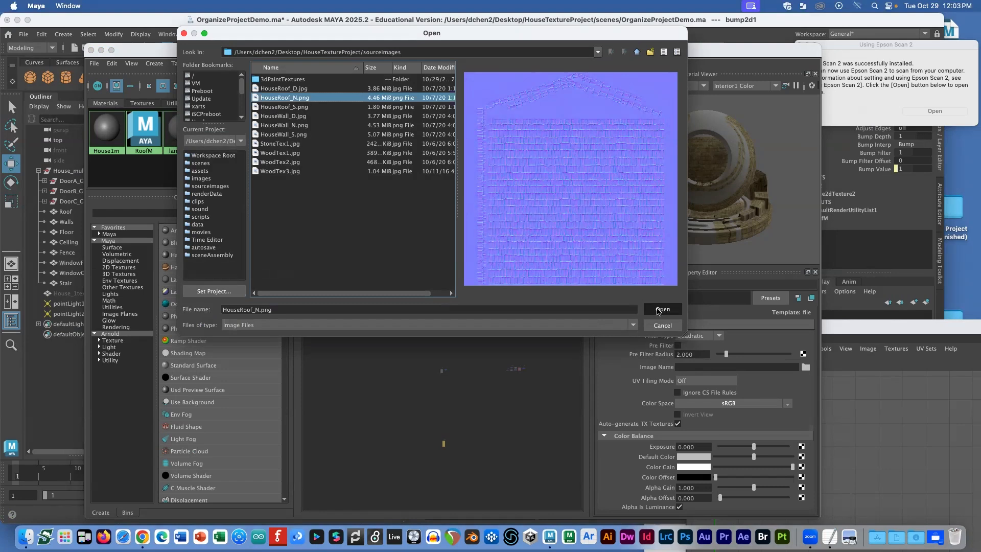
pyautogui.moveTo(446, 58); pyautogui.dragTo(863, 270)
pyautogui.moveTo(406, 285)
pyautogui.keyDown('alt'); pyautogui.mouseDown()
pyautogui.moveTo(402, 321)
pyautogui.moveTo(407, 276)
pyautogui.mouseUp(); pyautogui.keyUp('alt')
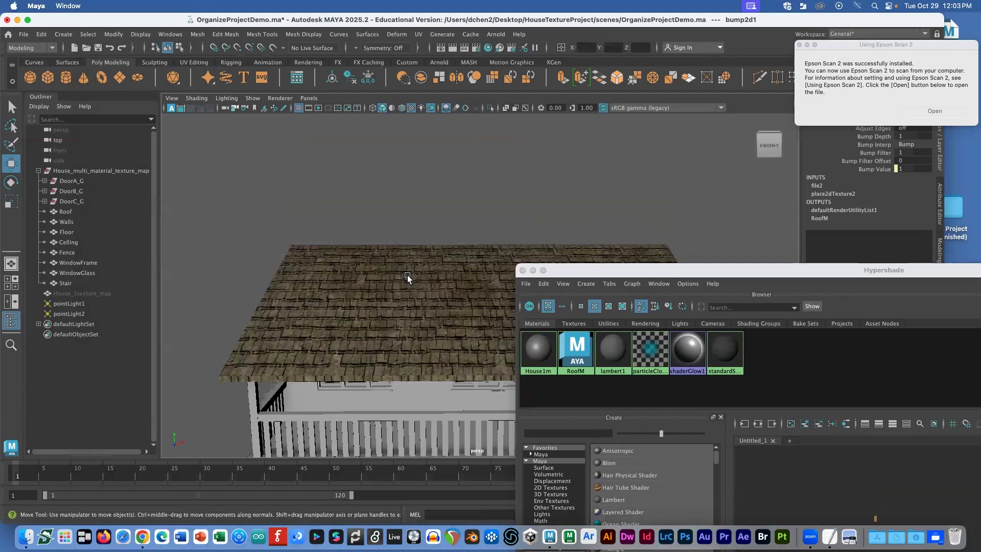
pyautogui.moveTo(526, 269); pyautogui.dragTo(354, 98)
# Step: Select and frame the Fence, then create a Lambert material named FenceM
pyautogui.click(249, 403)
pyautogui.press('f')
pyautogui.click(205, 66)
pyautogui.moveTo(307, 84)
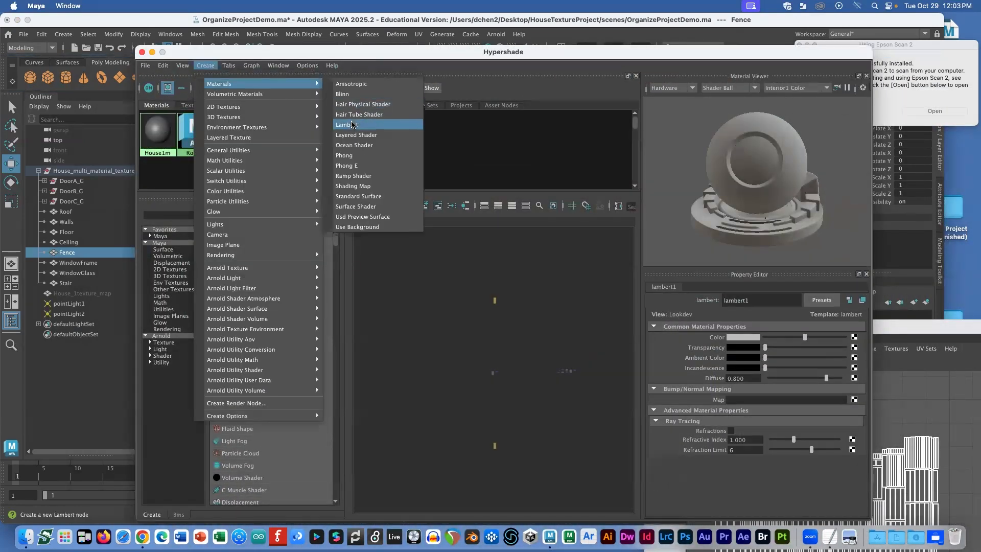
pyautogui.click(351, 124)
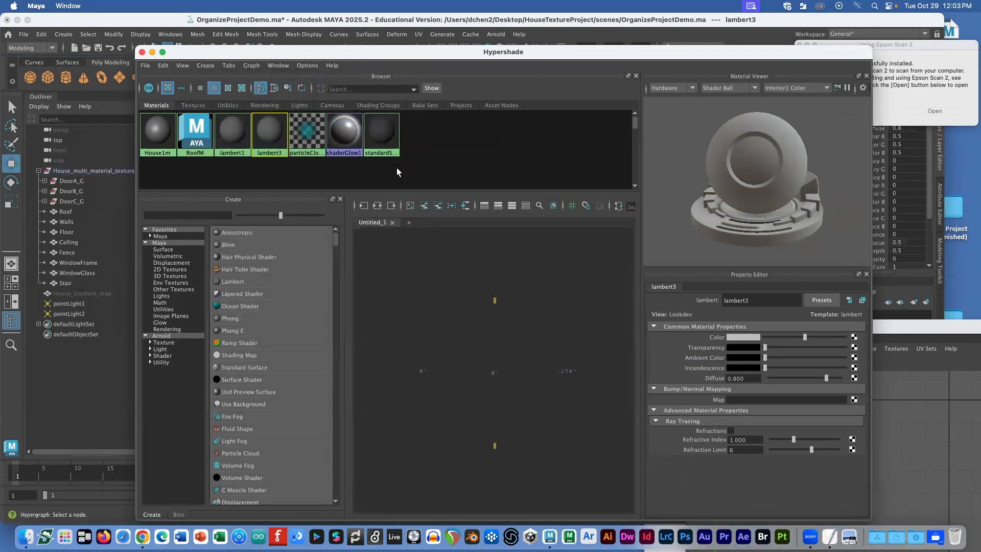
pyautogui.doubleClick(756, 301)
pyautogui.write('f')
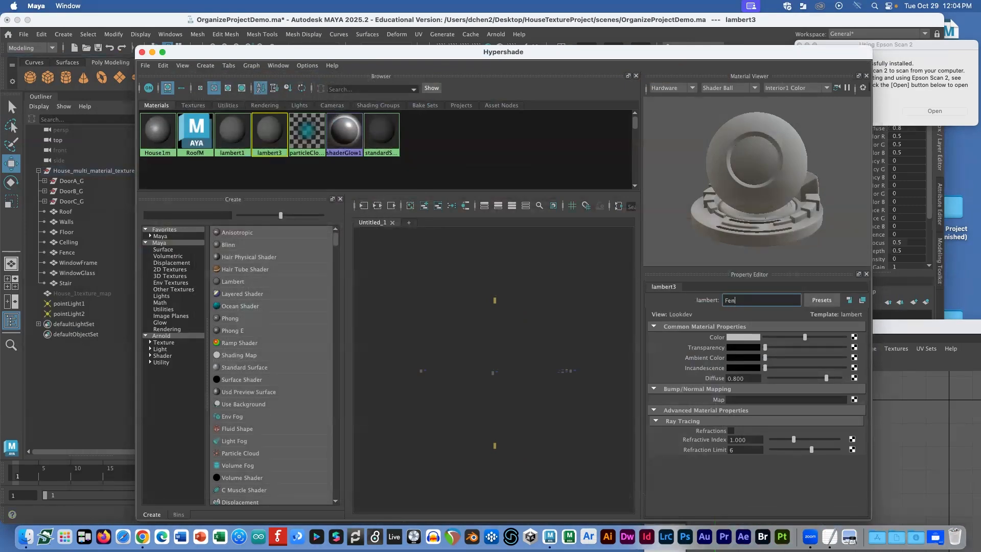
pyautogui.press('Return')
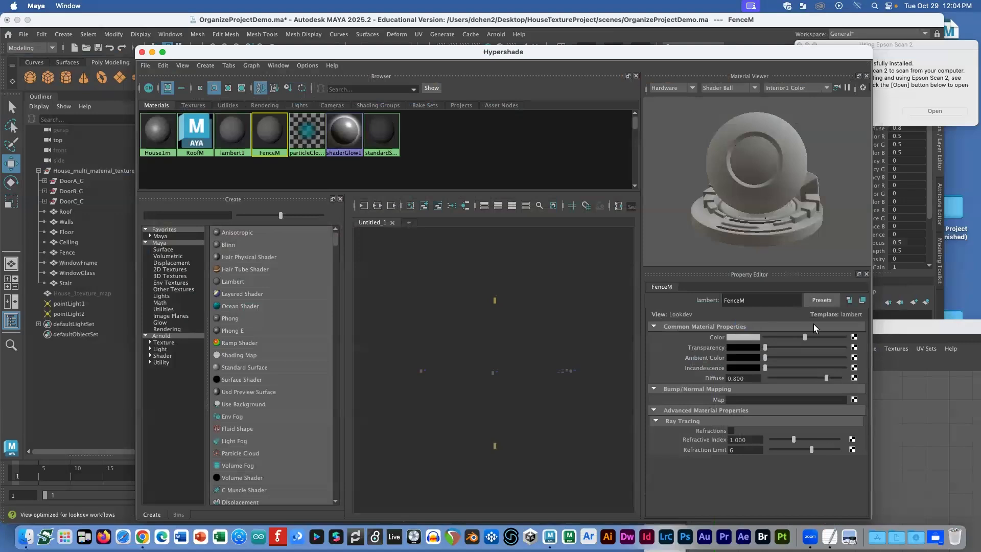
# Step: Map FenceM's Color to a File texture loading the light WoodTex1.jpg
pyautogui.click(854, 338)
pyautogui.click(465, 224)
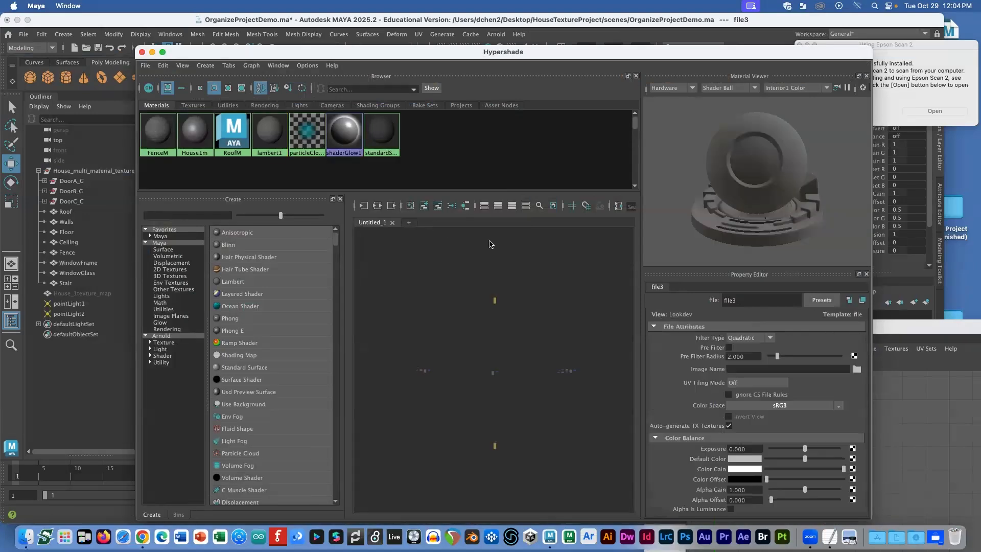
pyautogui.click(856, 370)
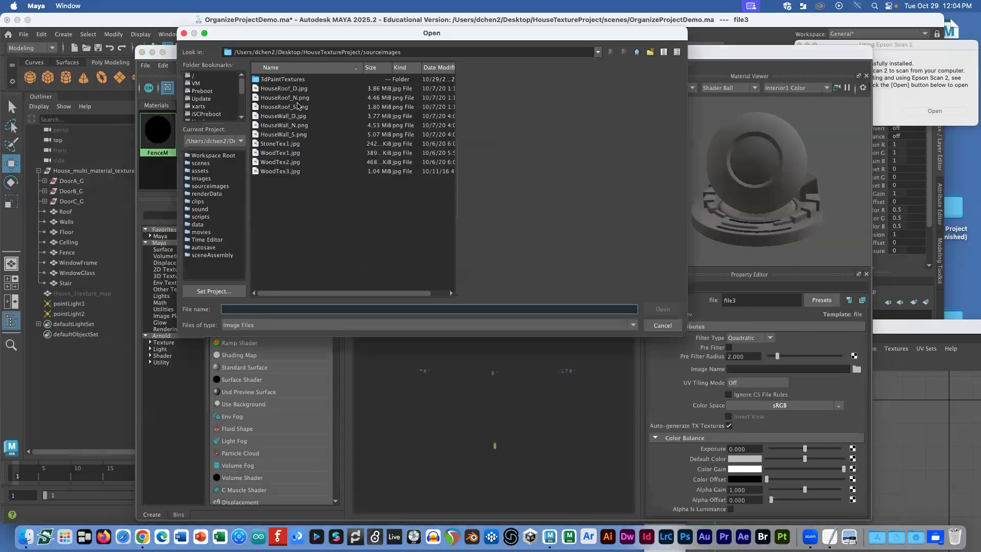
pyautogui.click(293, 145)
pyautogui.press('Down')
pyautogui.press('Down')
pyautogui.press('Down')
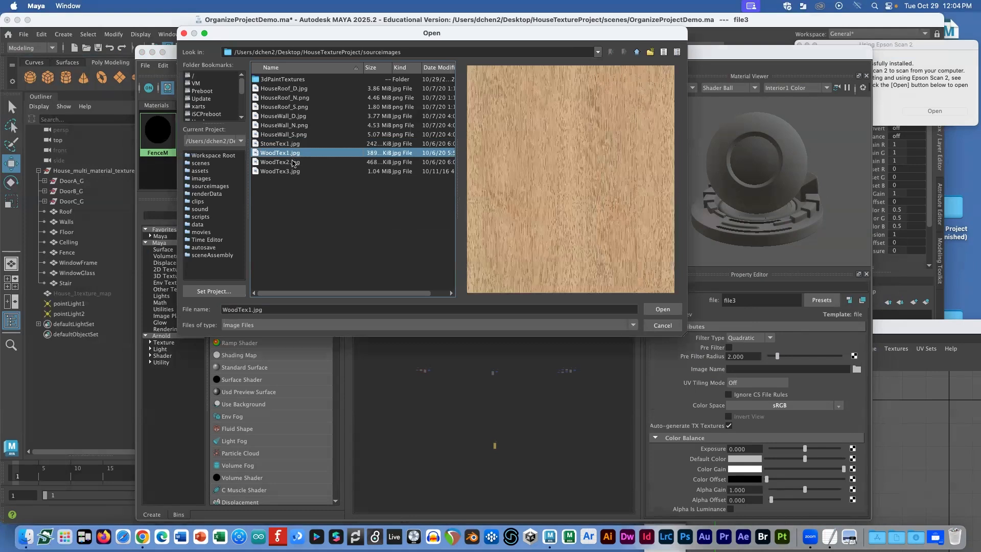
pyautogui.click(289, 153)
pyautogui.click(295, 160)
pyautogui.click(293, 169)
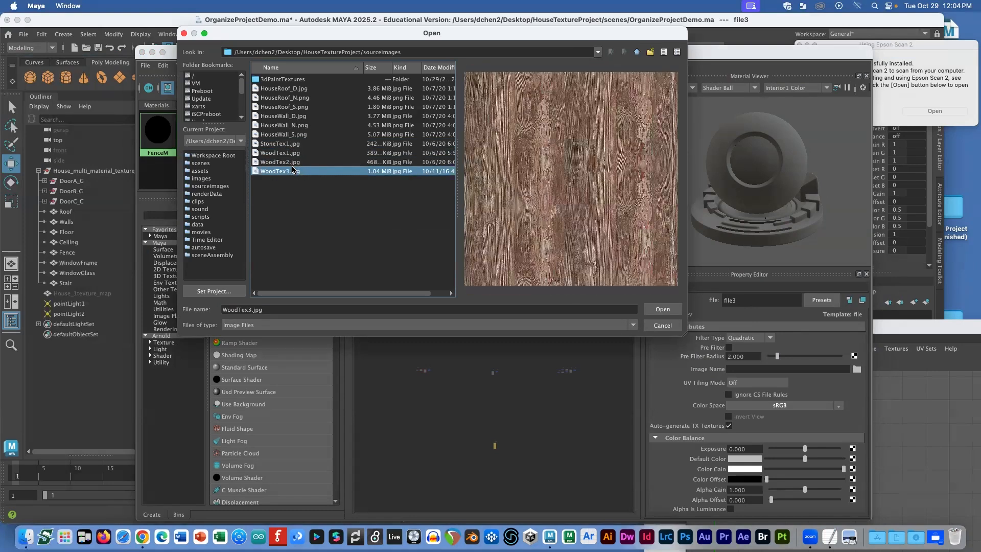
pyautogui.click(289, 153)
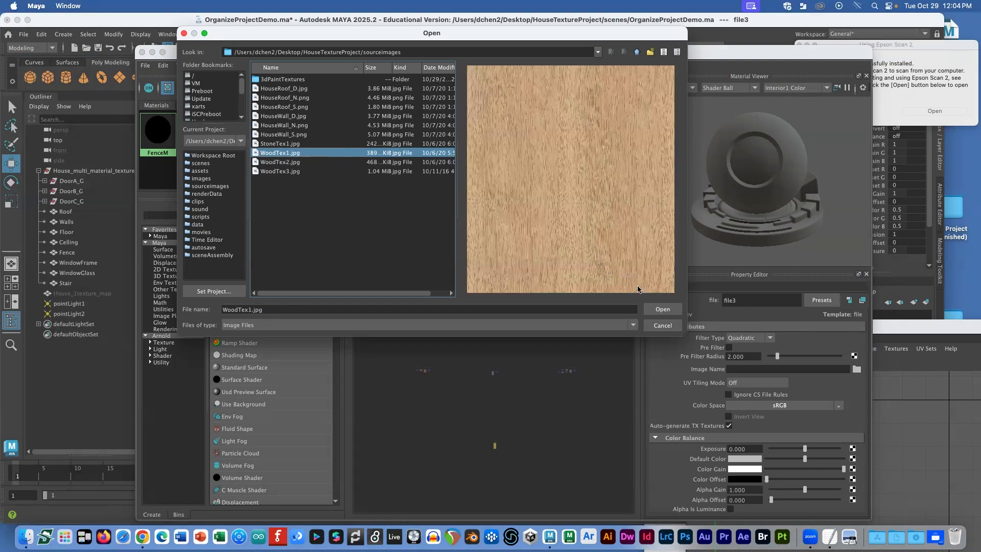
pyautogui.click(662, 309)
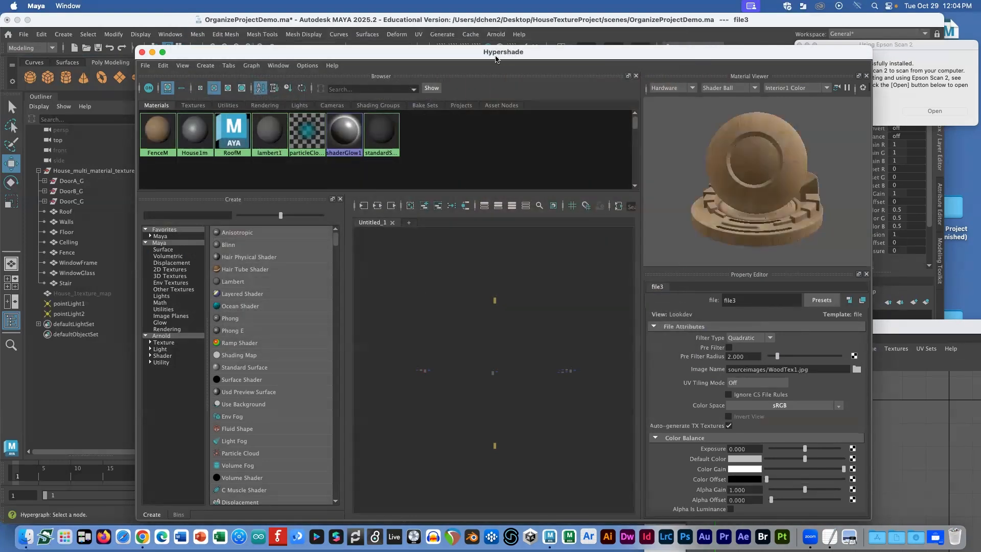
pyautogui.moveTo(486, 51); pyautogui.dragTo(378, 328)
# Step: Assign the FenceM material to the selected Fence
pyautogui.click(347, 298)
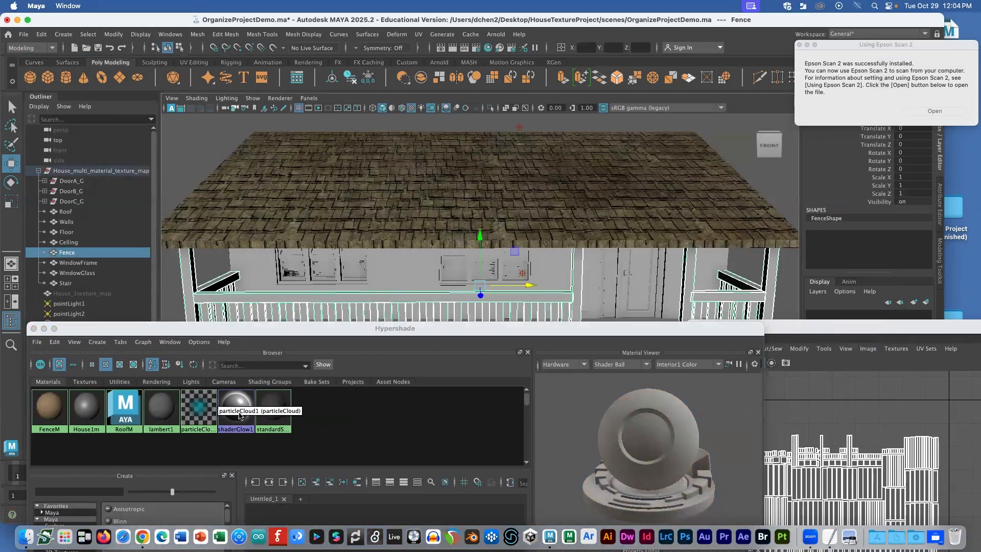
pyautogui.rightClick(43, 412)
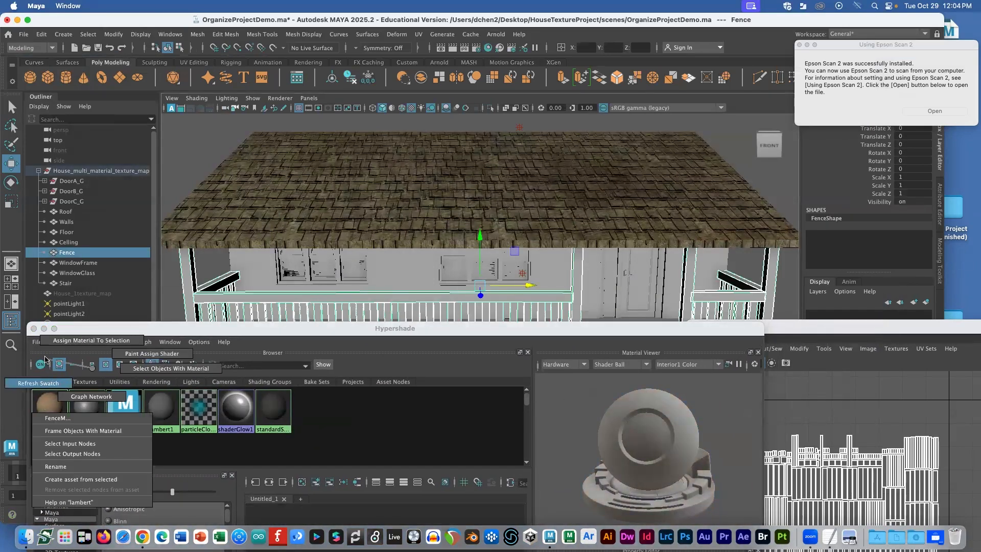
pyautogui.click(69, 343)
pyautogui.moveTo(285, 327); pyautogui.dragTo(406, 415)
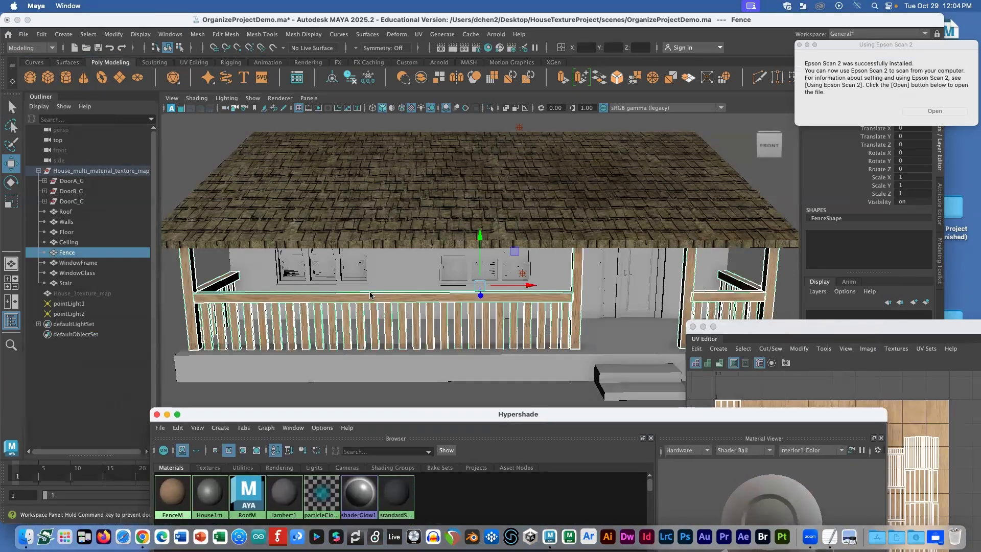
# Step: Orbit around the house and select the Walls
pyautogui.click(363, 305)
pyautogui.keyDown('alt'); pyautogui.moveTo(362, 305); pyautogui.dragTo(309, 238); pyautogui.keyUp('alt')
pyautogui.click(280, 375)
pyautogui.moveTo(282, 417); pyautogui.dragTo(268, 80)
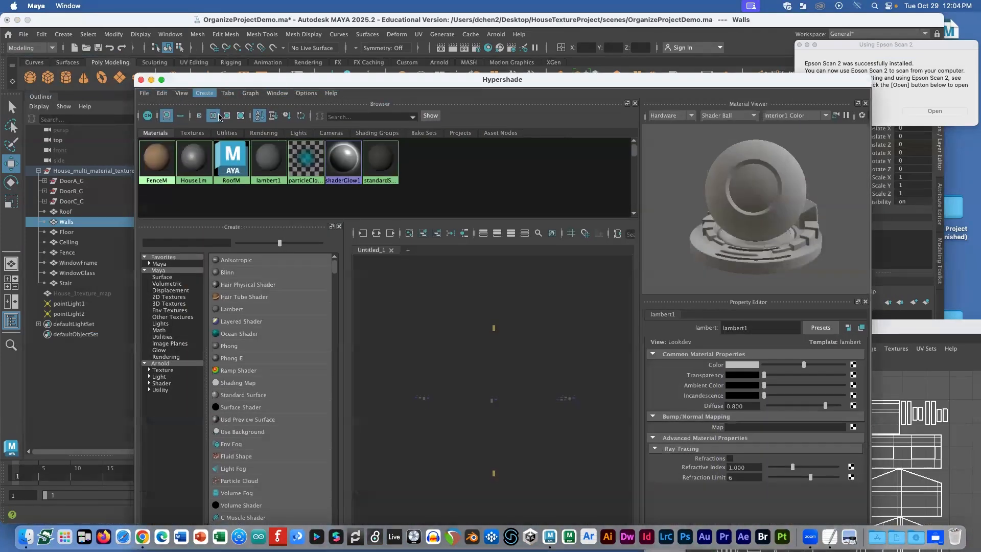
pyautogui.click(204, 92)
pyautogui.moveTo(258, 111)
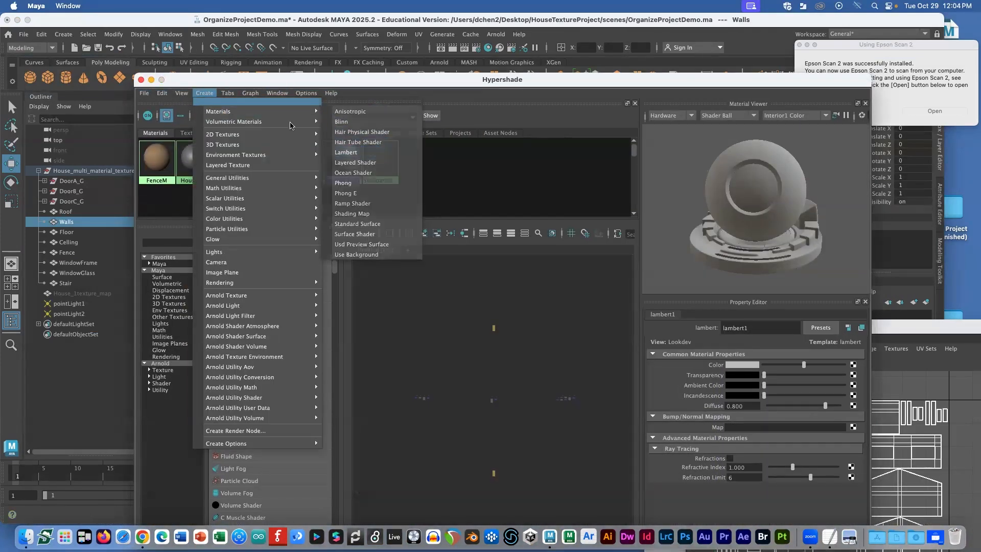
pyautogui.click(256, 85)
pyautogui.moveTo(228, 77); pyautogui.dragTo(253, 99)
pyautogui.moveTo(401, 217); pyautogui.dragTo(454, 318)
pyautogui.moveTo(410, 272)
pyautogui.keyDown('alt'); pyautogui.mouseDown()
pyautogui.moveTo(423, 258)
pyautogui.moveTo(436, 268)
pyautogui.moveTo(393, 266)
pyautogui.mouseUp(); pyautogui.keyUp('alt')
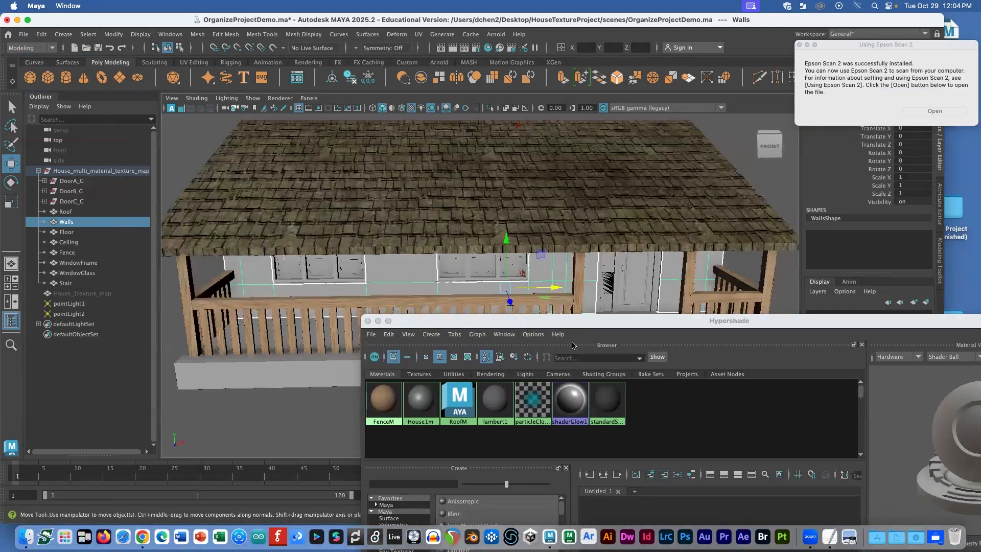
# Step: Preview the HouseWall_N.png and HouseWall_S.png textures in Finder, then return to Maya
pyautogui.press('super+Tab')
pyautogui.click(578, 132)
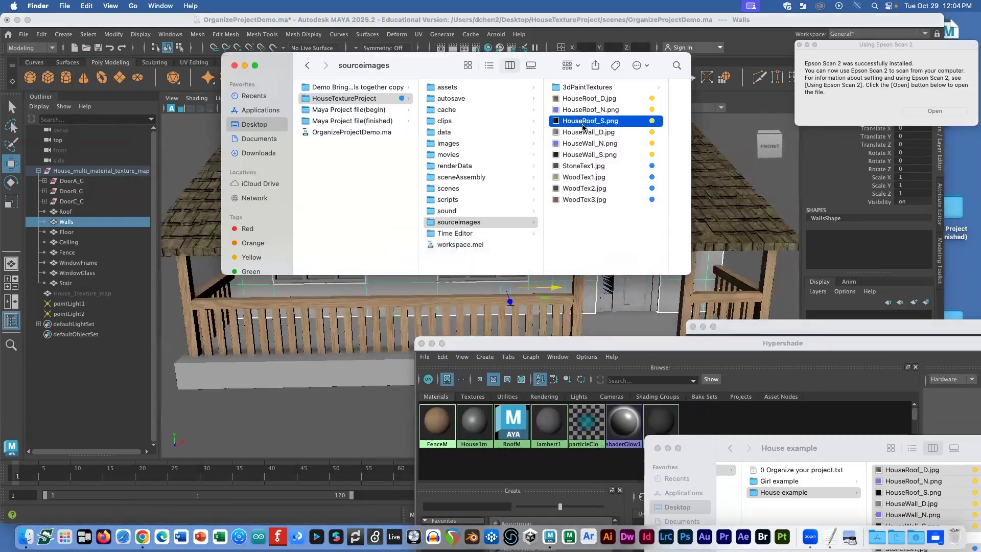
pyautogui.click(519, 144)
pyautogui.click(512, 153)
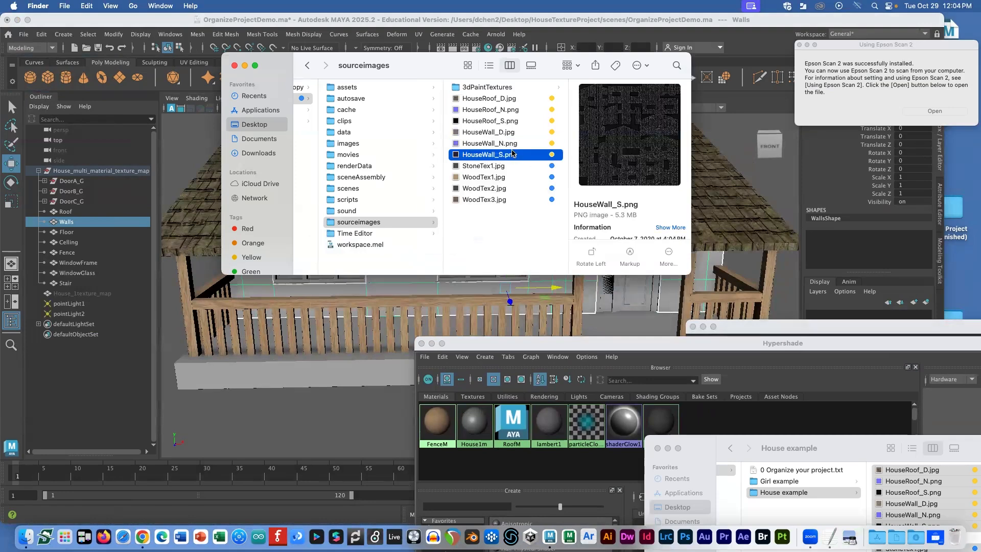
pyautogui.press('space')
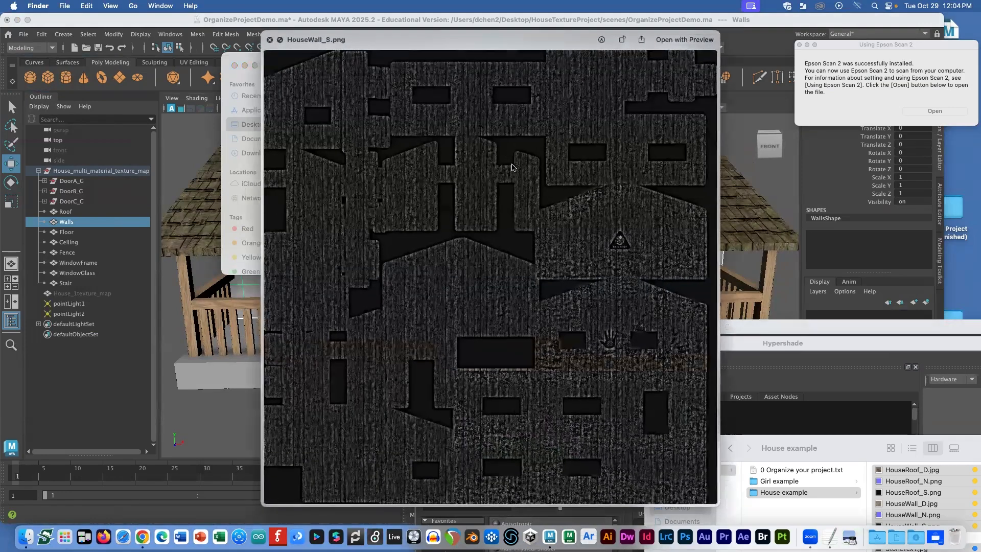
pyautogui.press('space')
pyautogui.click(510, 285)
pyautogui.moveTo(571, 344); pyautogui.dragTo(248, 46)
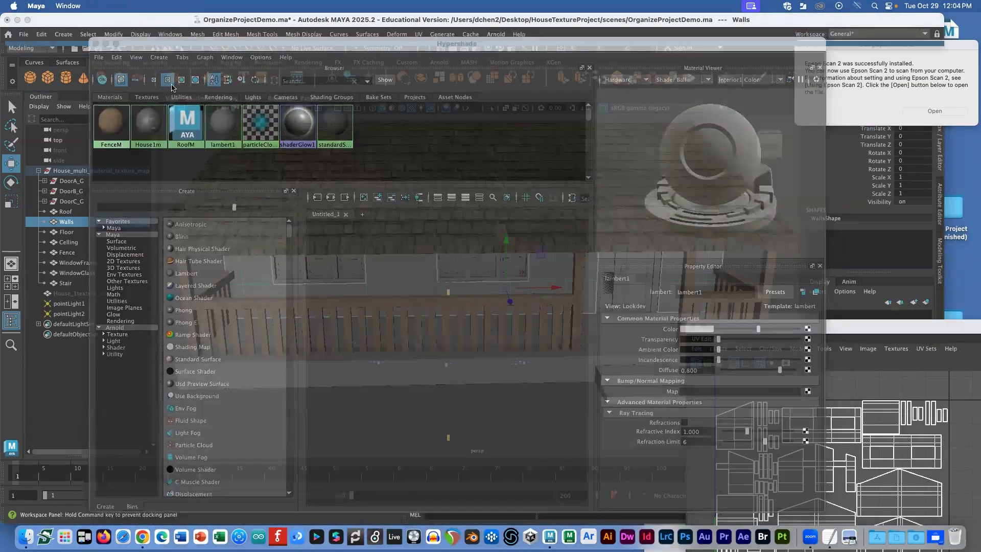
# Step: Create a new Blinn material and name it WallM
pyautogui.click(159, 57)
pyautogui.moveTo(181, 87)
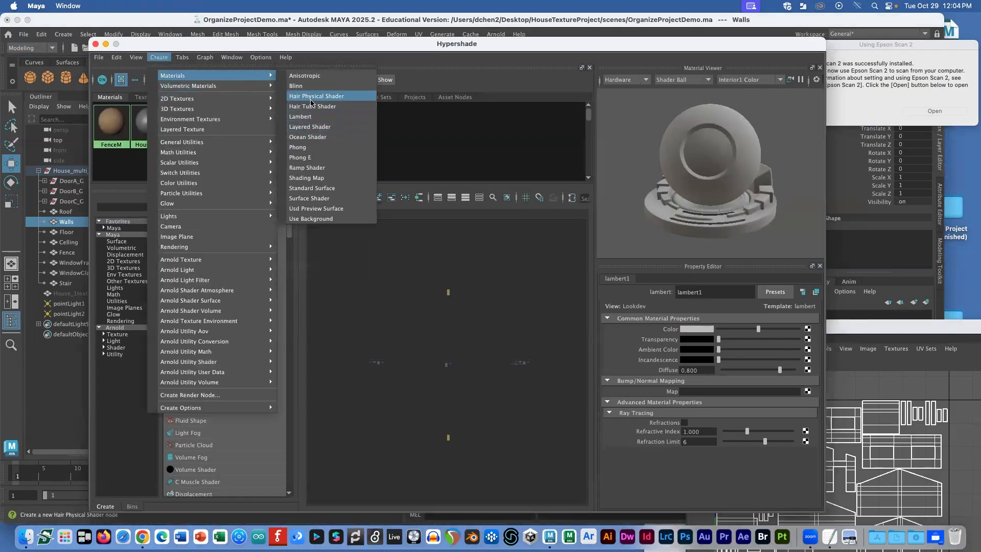
pyautogui.click(306, 86)
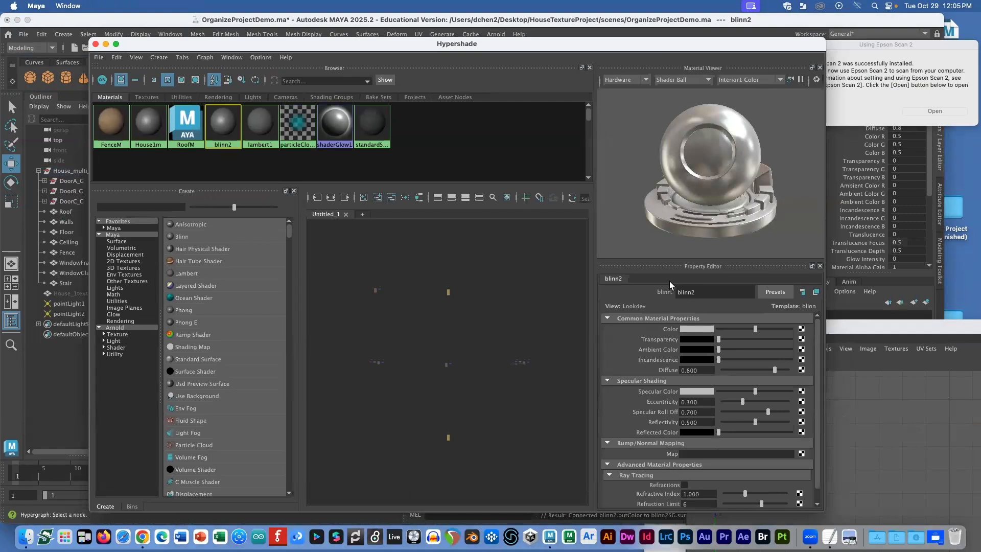
pyautogui.doubleClick(687, 291)
pyautogui.write('w')
pyautogui.press('BackSpace')
pyautogui.write('WallM')
pyautogui.press('Return')
# Step: Map WallM's Color to a File texture loading HouseWall_D.jpg
pyautogui.click(802, 329)
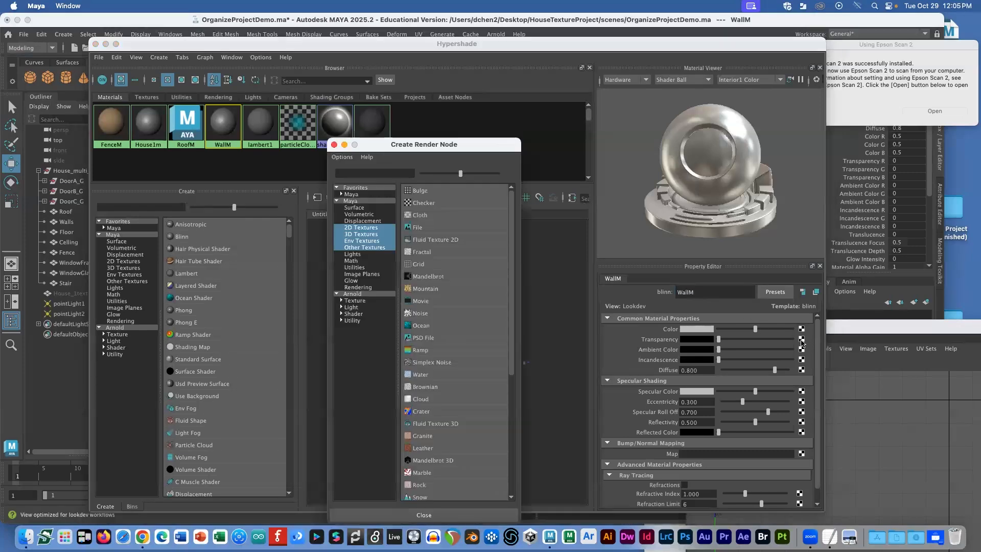
pyautogui.click(427, 227)
pyautogui.click(810, 360)
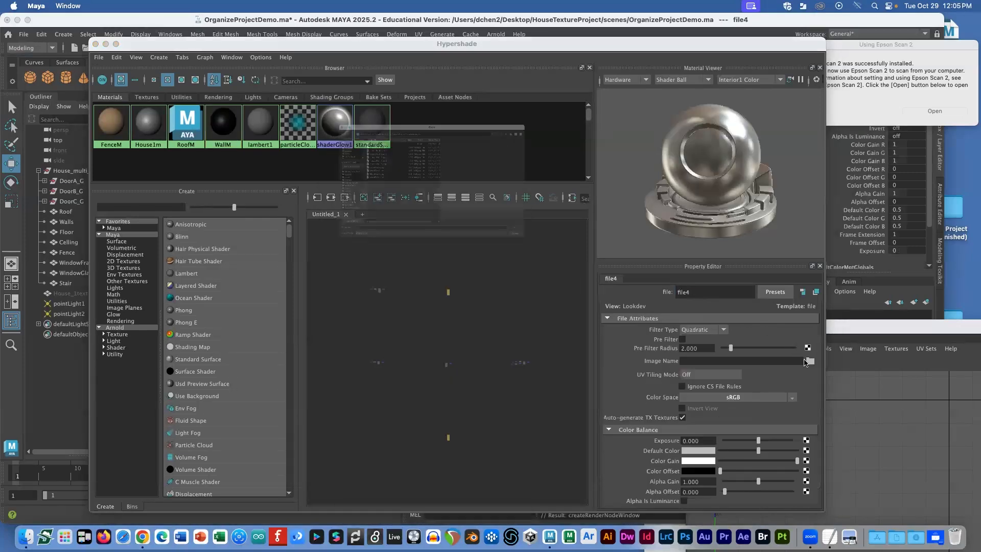
pyautogui.click(286, 116)
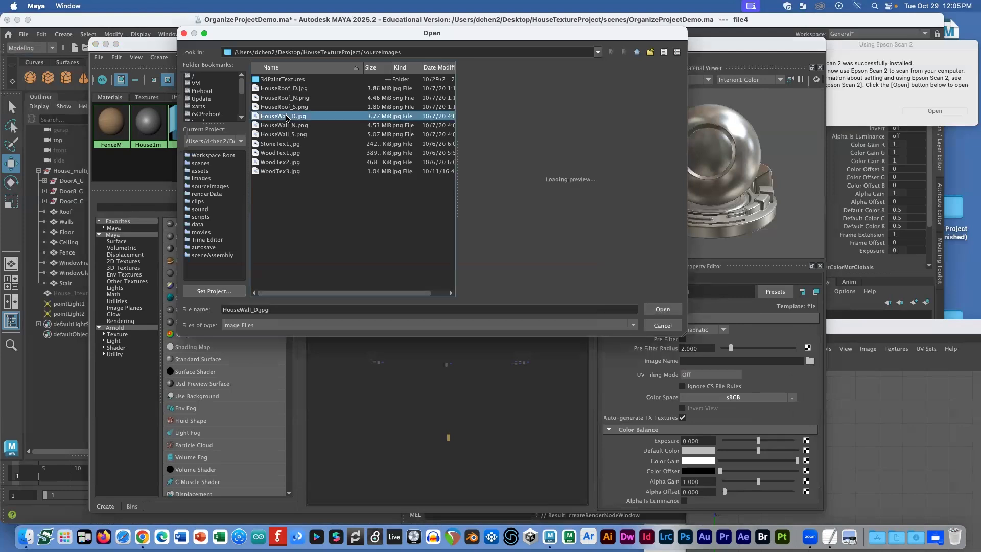
pyautogui.click(664, 308)
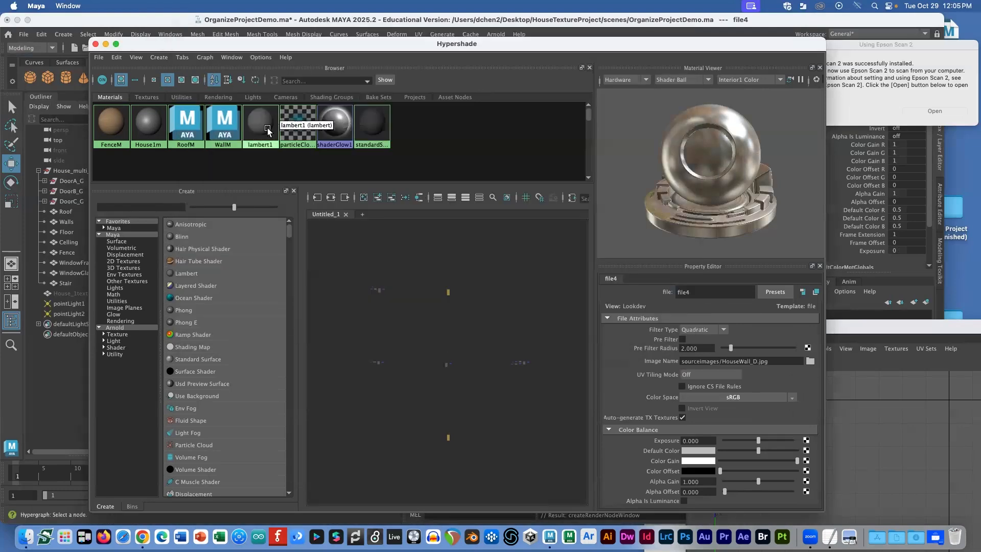
pyautogui.click(220, 127)
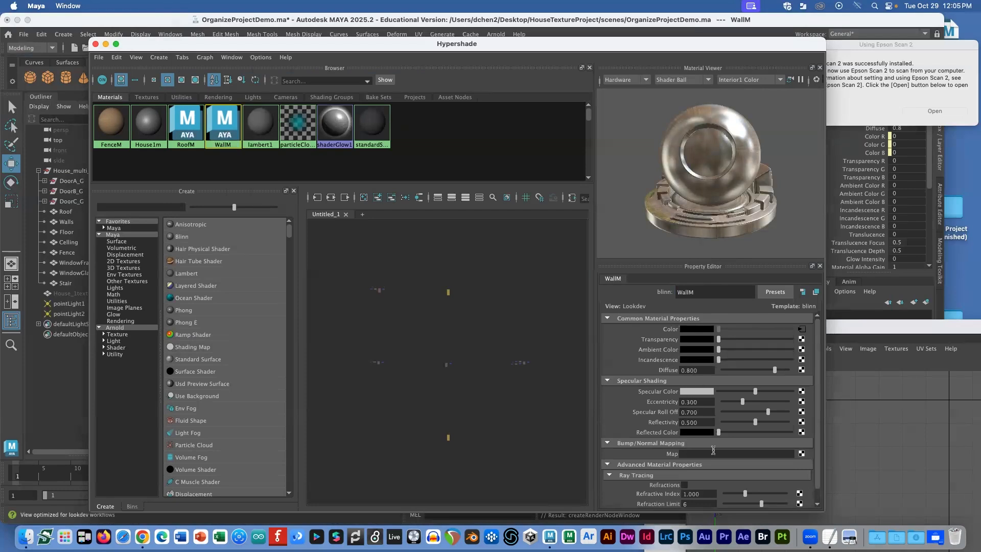
# Step: Add a File bump map to WallM loading HouseWall_N.png
pyautogui.click(801, 453)
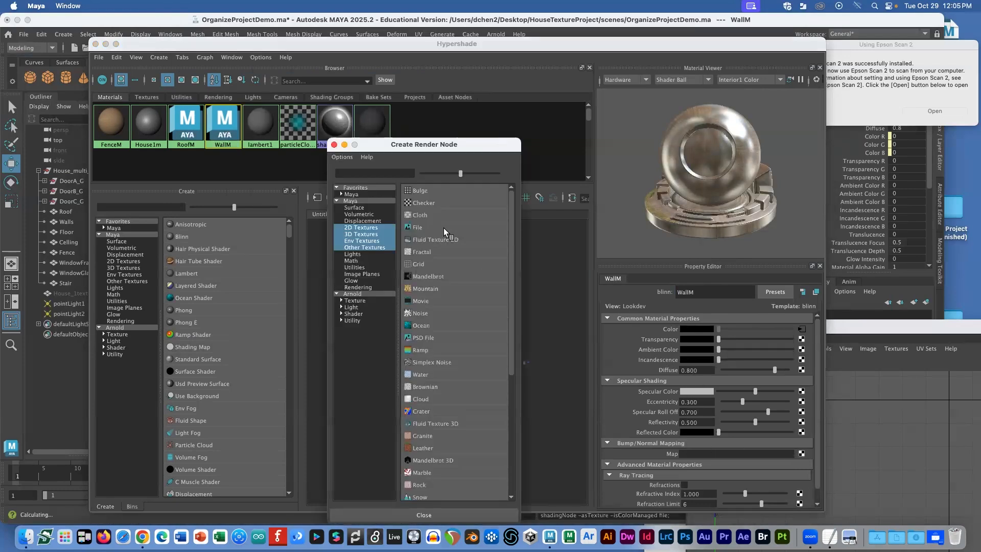
pyautogui.click(444, 228)
pyautogui.click(807, 329)
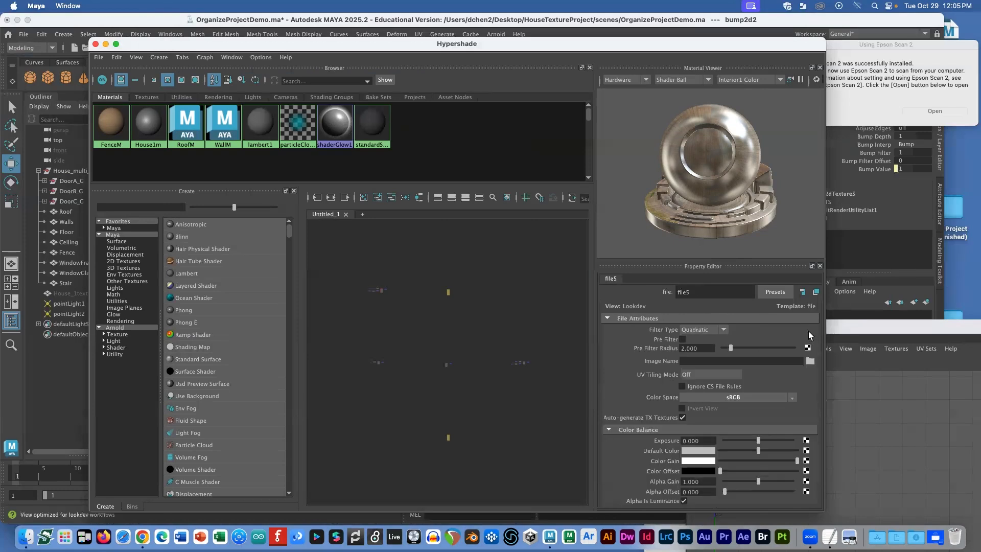
pyautogui.click(809, 360)
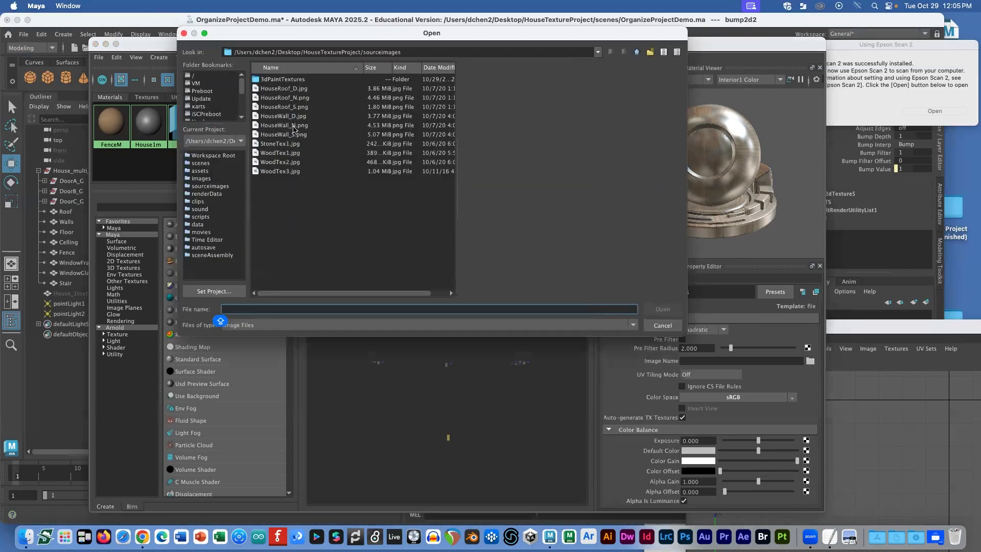
pyautogui.click(299, 125)
pyautogui.click(659, 312)
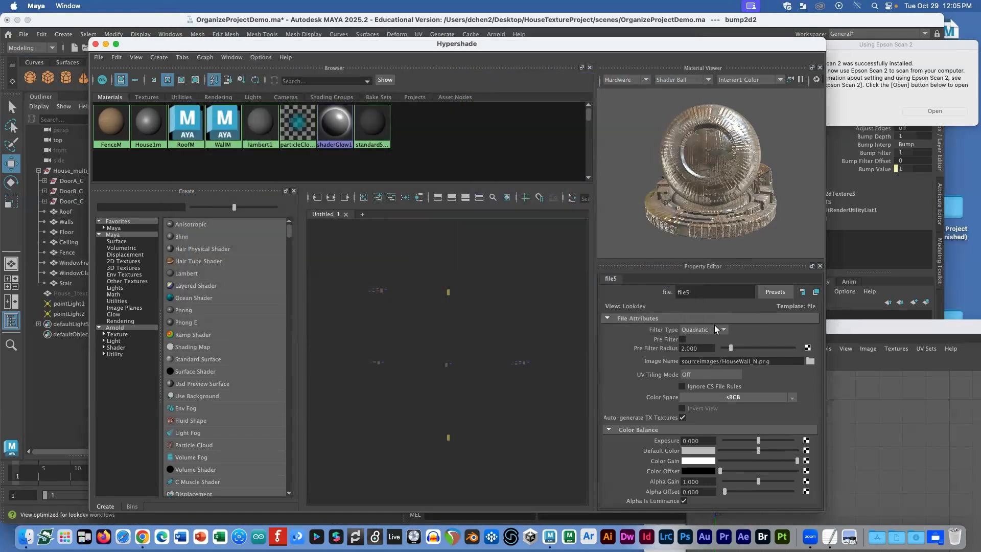
# Step: Assign WallM to the house walls and view them from the front
pyautogui.moveTo(386, 47); pyautogui.dragTo(540, 315)
pyautogui.moveTo(381, 389); pyautogui.dragTo(378, 341, button='right')
pyautogui.keyDown('alt'); pyautogui.moveTo(484, 238); pyautogui.dragTo(555, 308); pyautogui.keyUp('alt')
pyautogui.moveTo(555, 310); pyautogui.dragTo(472, 342)
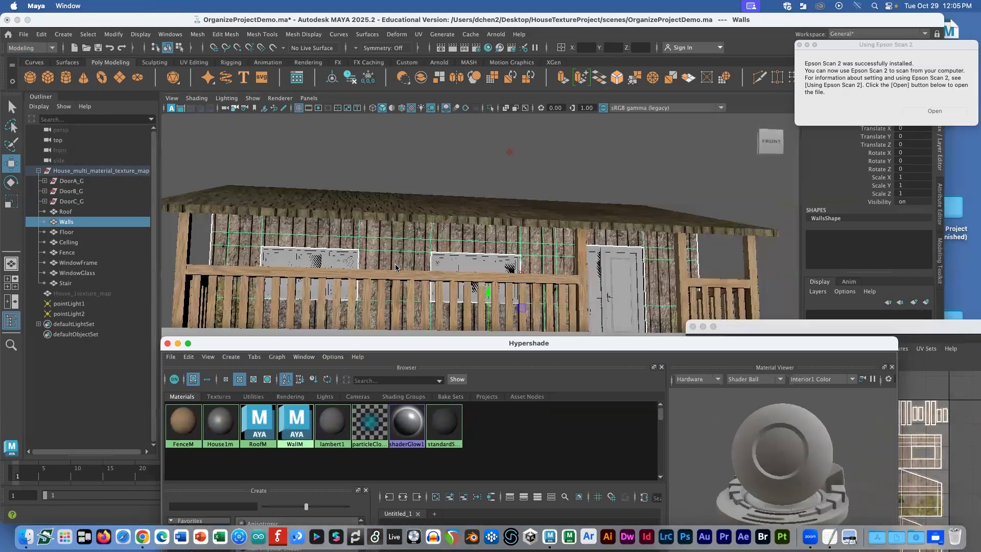
pyautogui.scroll(5, 509, 192)
pyautogui.scroll(8, 510, 192)
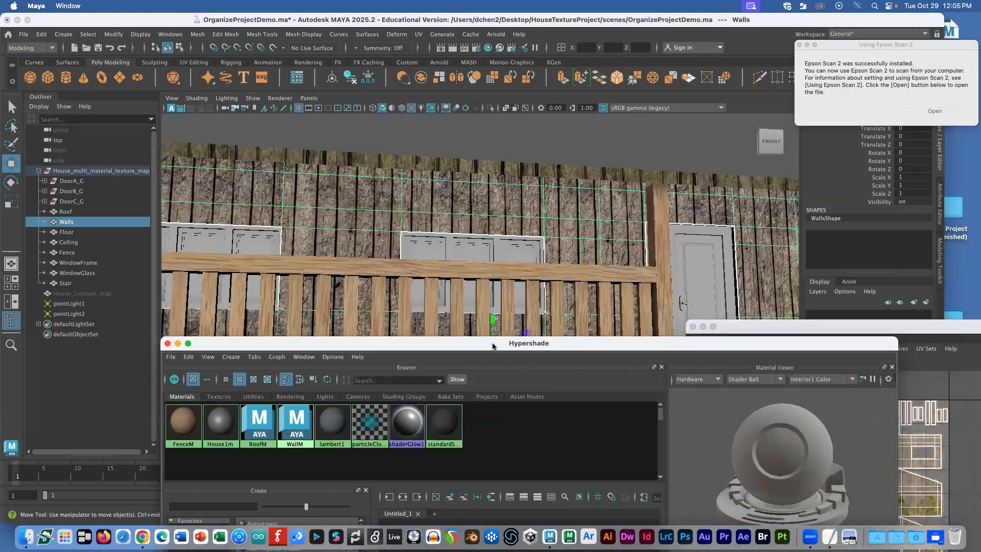
pyautogui.moveTo(528, 343); pyautogui.dragTo(390, 82)
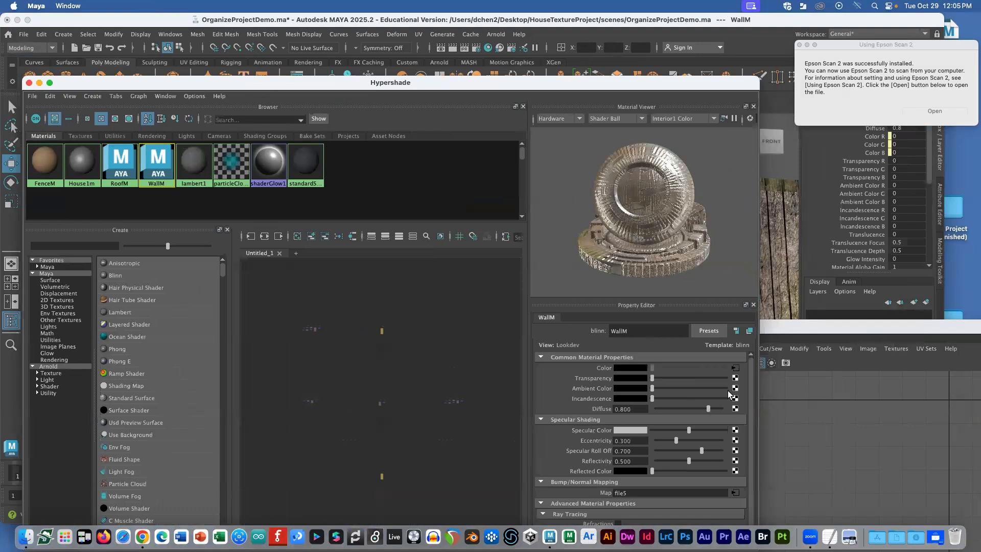
# Step: Map WallM's Specular Color to a File texture loading HouseWall_S.png
pyautogui.click(735, 430)
pyautogui.click(429, 228)
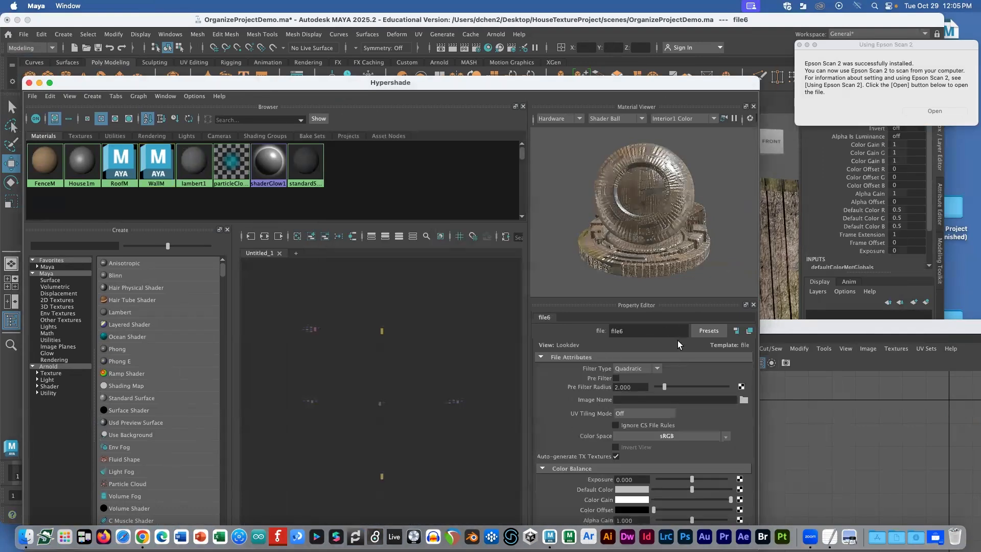
pyautogui.click(744, 399)
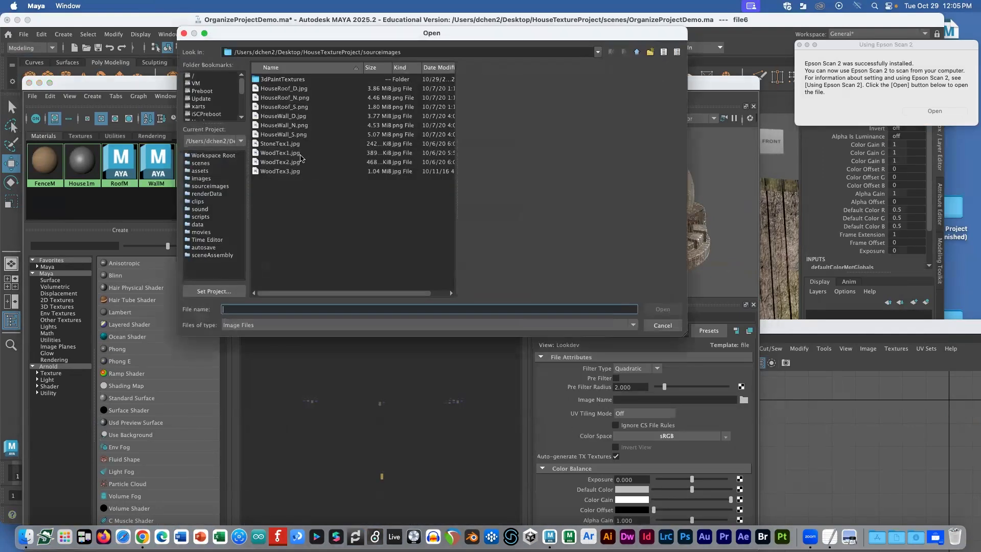
pyautogui.click(286, 125)
pyautogui.click(284, 134)
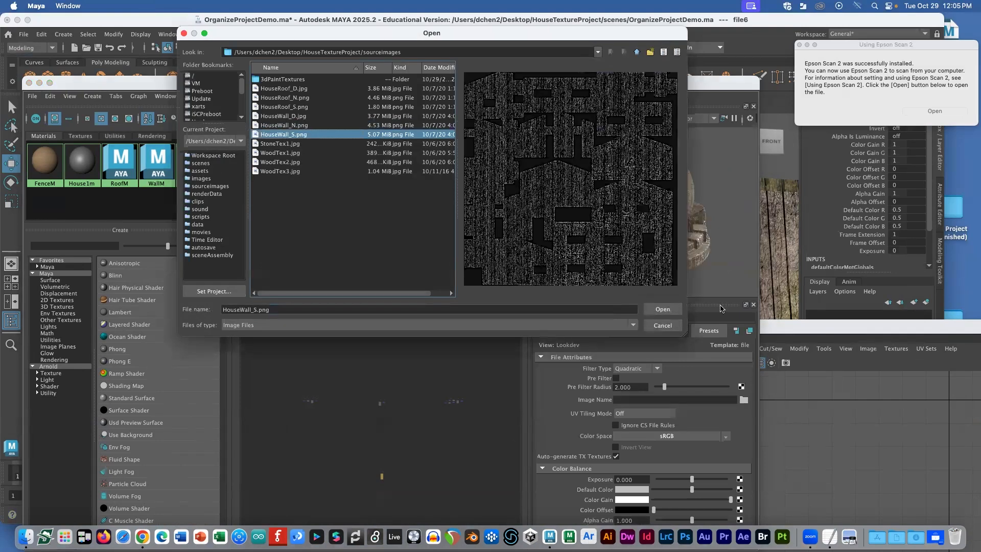
pyautogui.click(656, 307)
pyautogui.moveTo(370, 82); pyautogui.dragTo(637, 362)
pyautogui.keyDown('alt'); pyautogui.moveTo(411, 259); pyautogui.dragTo(284, 232); pyautogui.keyUp('alt')
pyautogui.scroll(5, 284, 232)
pyautogui.moveTo(431, 363); pyautogui.dragTo(237, 145)
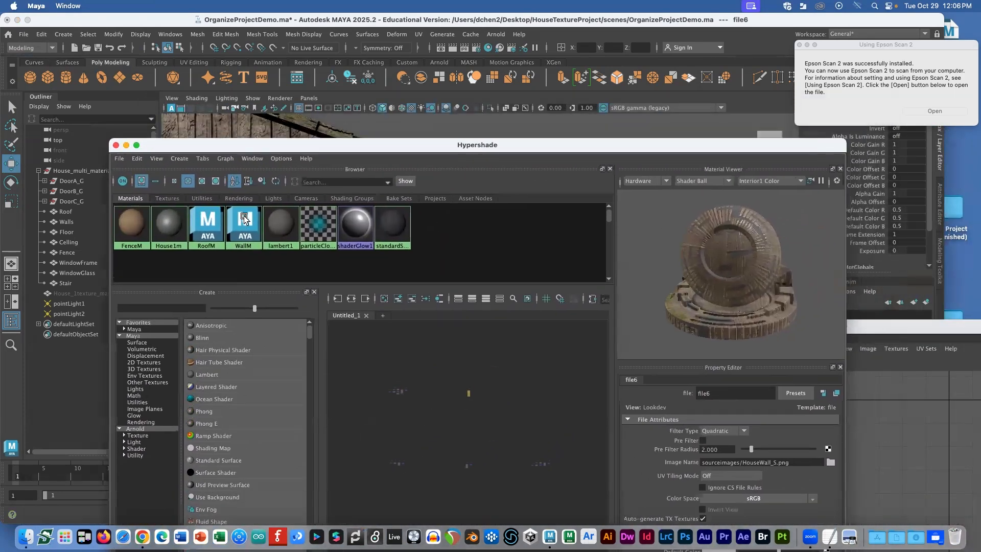
# Step: Open the file5 texture feeding WallM's bump map
pyautogui.click(244, 223)
pyautogui.moveTo(740, 151); pyautogui.dragTo(646, 107)
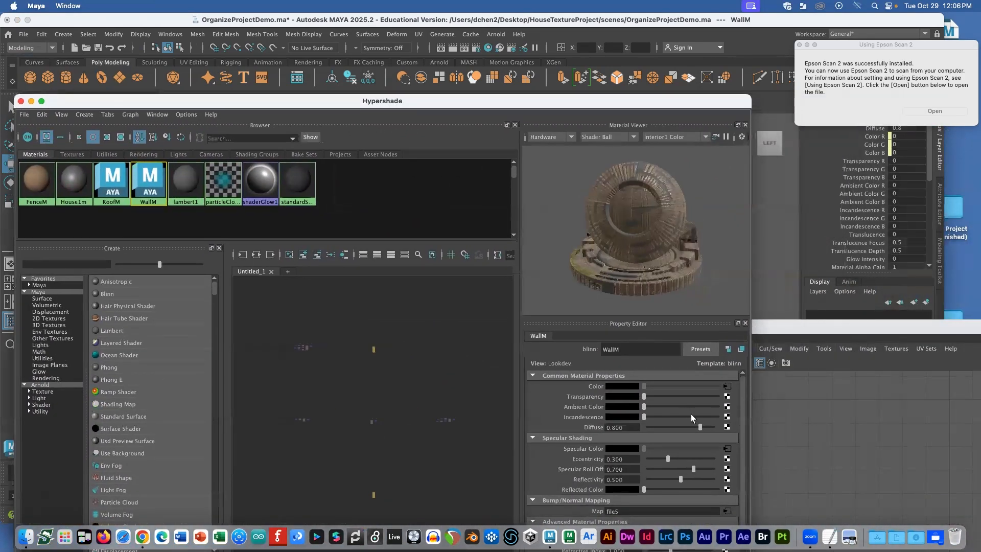
pyautogui.scroll(-1, 718, 422)
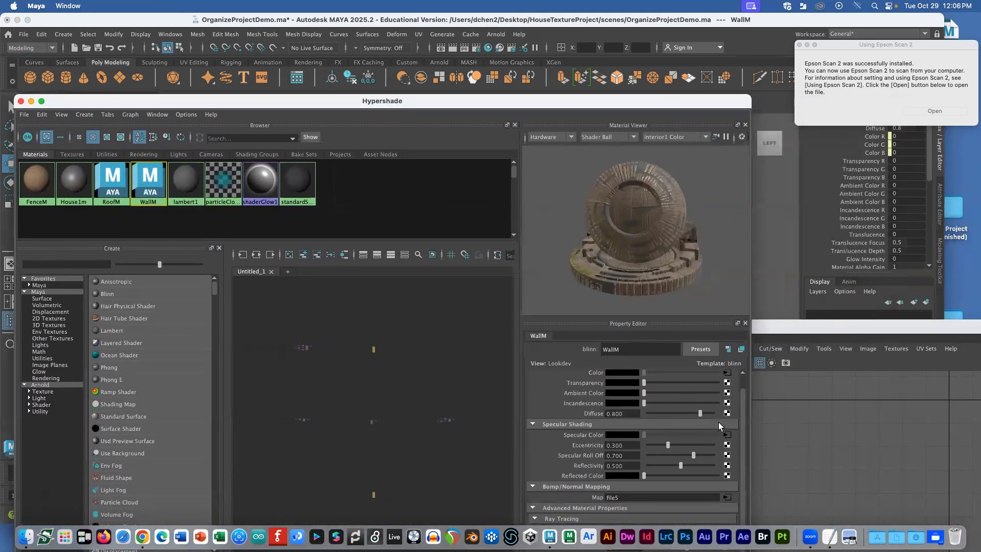
pyautogui.click(726, 495)
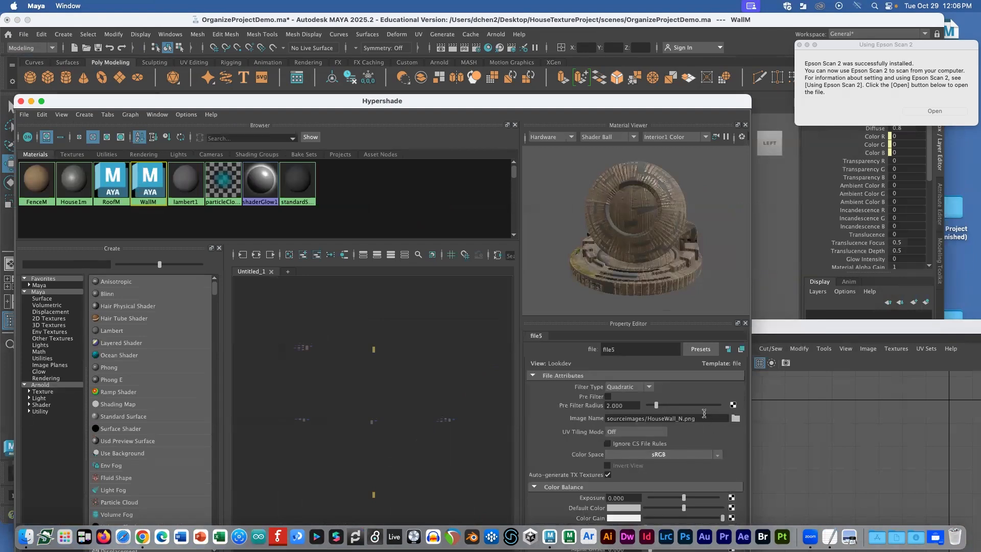
pyautogui.moveTo(578, 97); pyautogui.dragTo(516, 18)
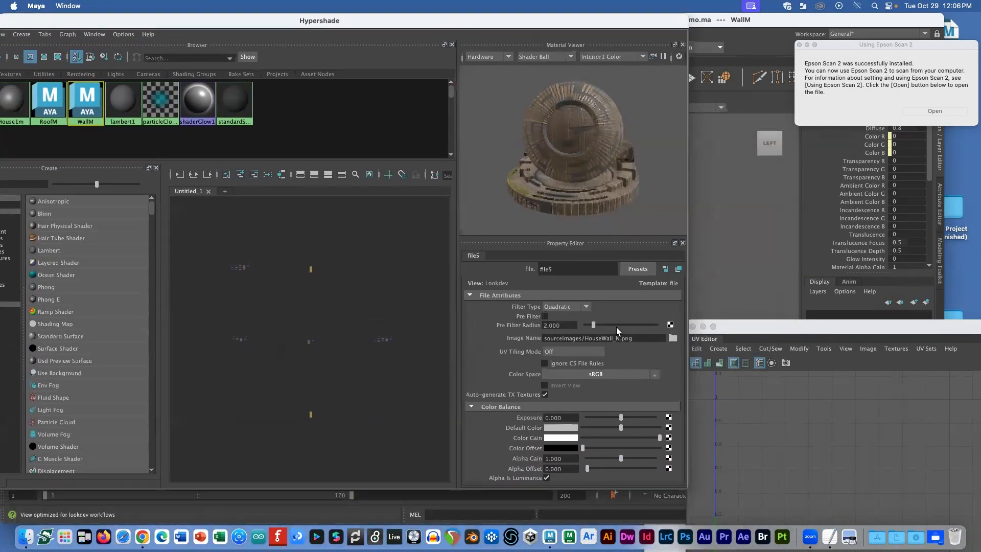
# Step: Reload HouseWall_N.png as file5's image, keeping Quadratic filtering
pyautogui.click(669, 337)
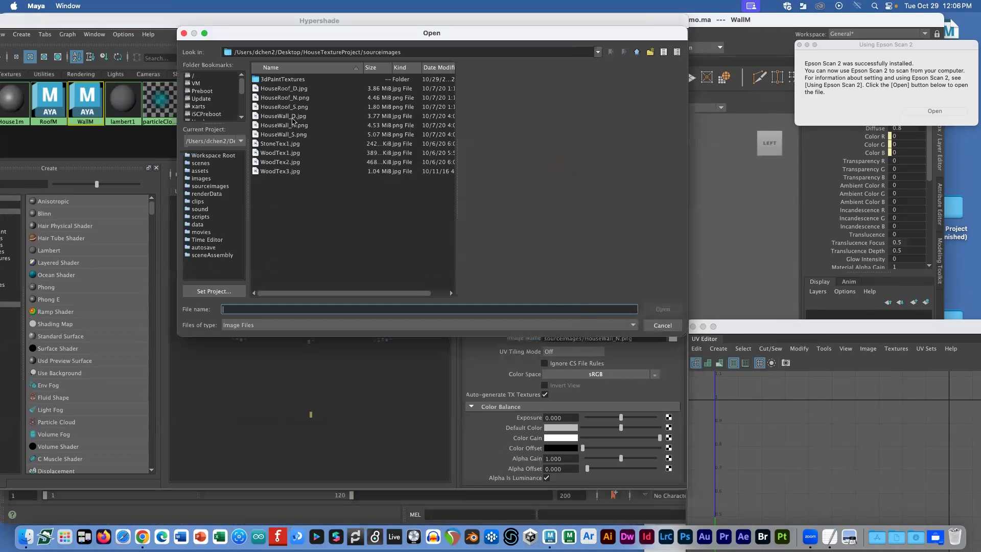
pyautogui.click(294, 126)
pyautogui.click(646, 309)
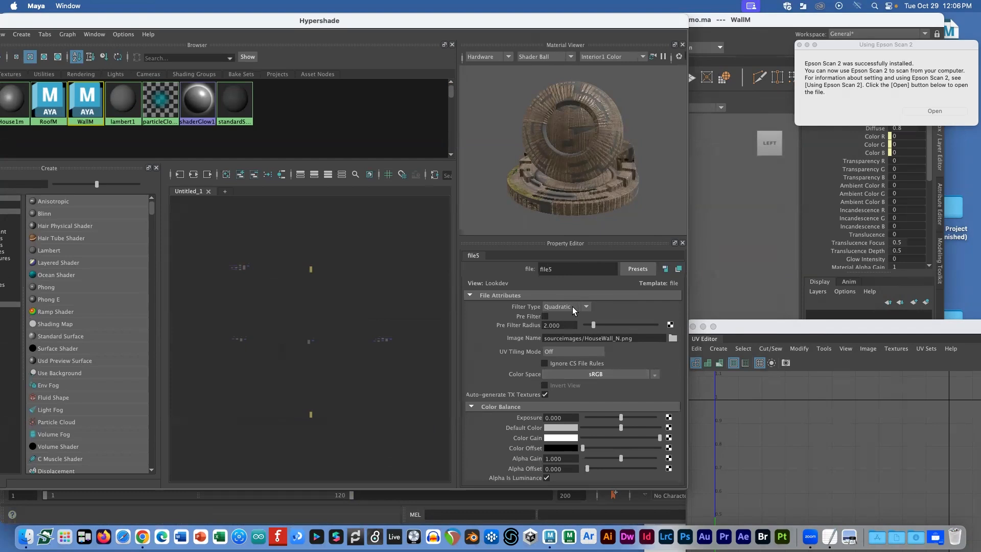
pyautogui.click(586, 307)
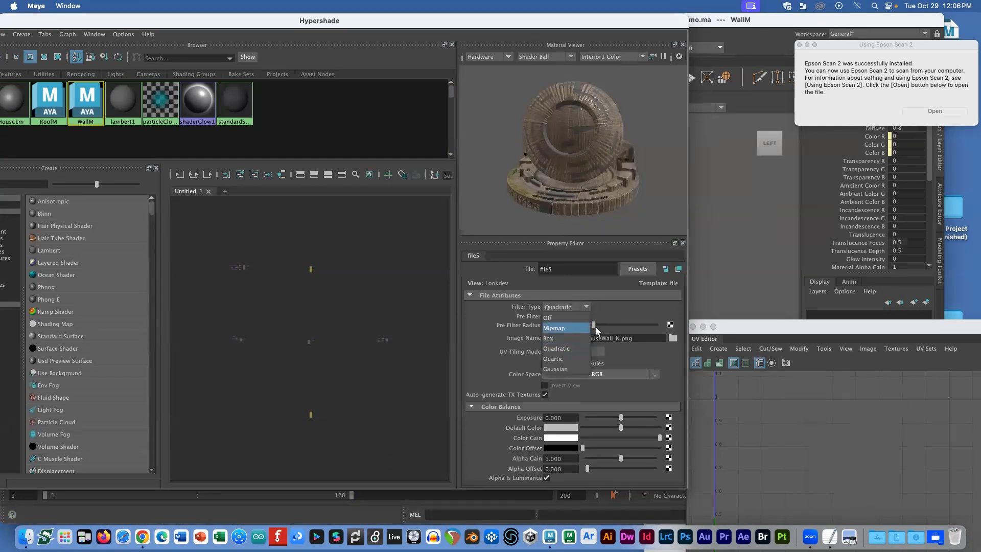
pyautogui.click(617, 306)
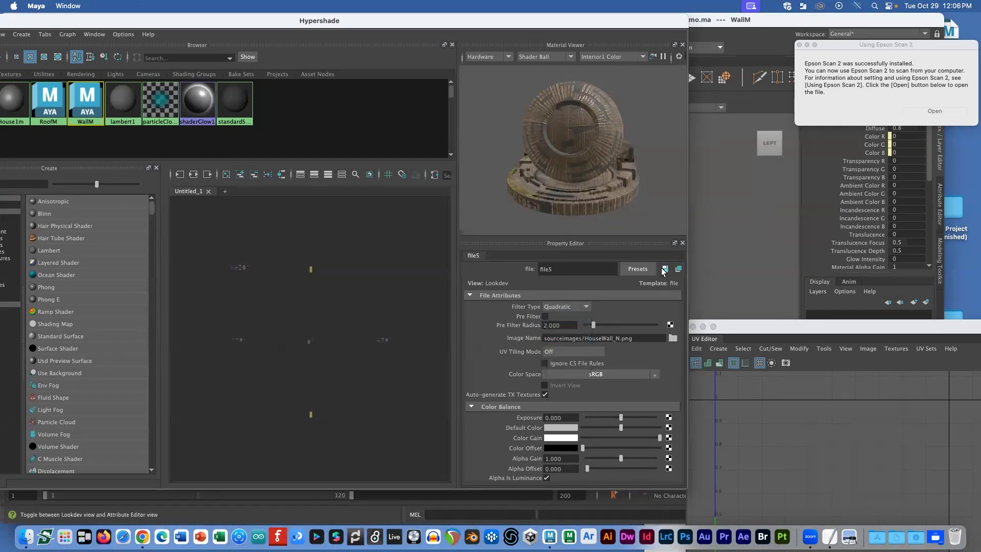
# Step: Inspect WallM's attributes and open file5 to confirm its bump uses HouseWall_N.png
pyautogui.click(665, 269)
pyautogui.scroll(-2, 639, 347)
pyautogui.scroll(2, 633, 361)
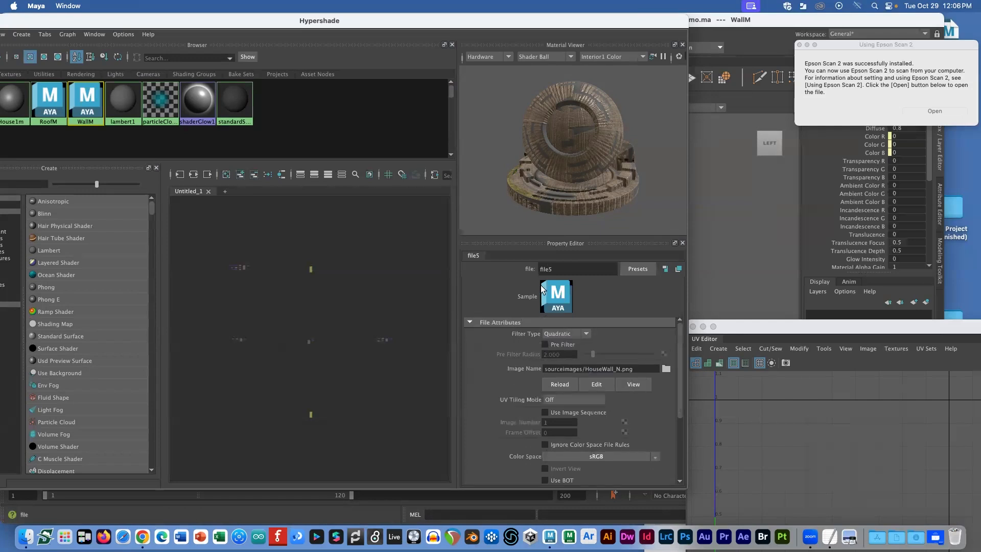
pyautogui.scroll(-3, 590, 361)
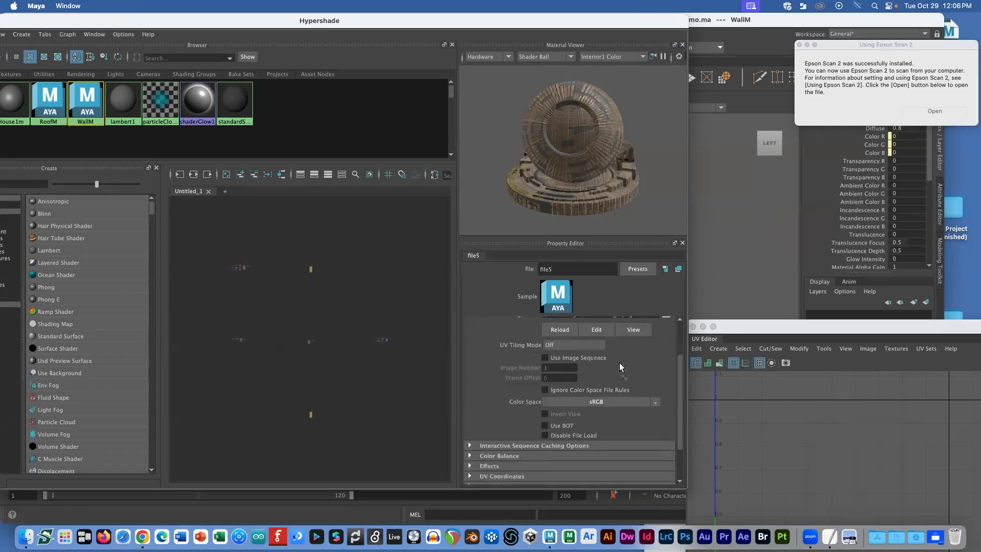
pyautogui.click(87, 100)
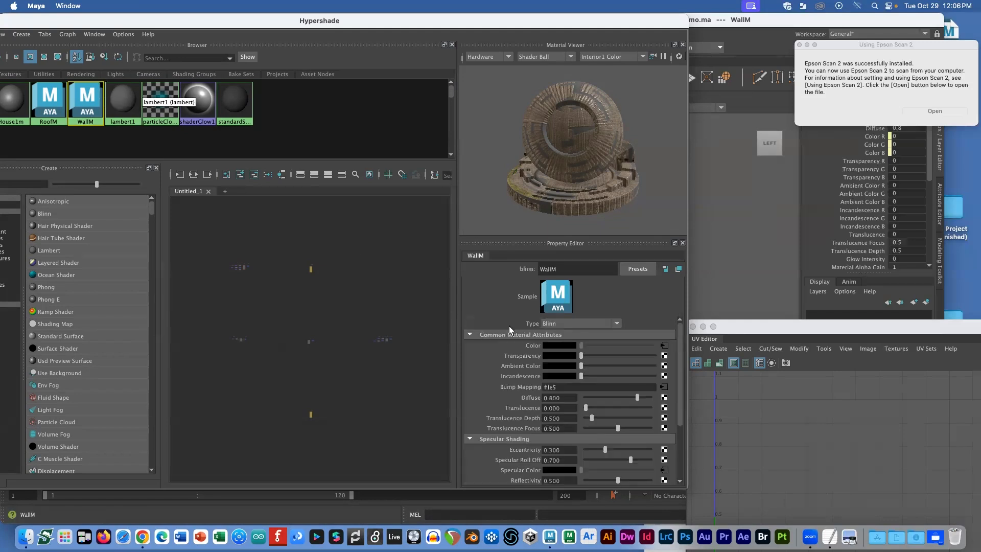
pyautogui.click(664, 387)
pyautogui.scroll(2, 661, 384)
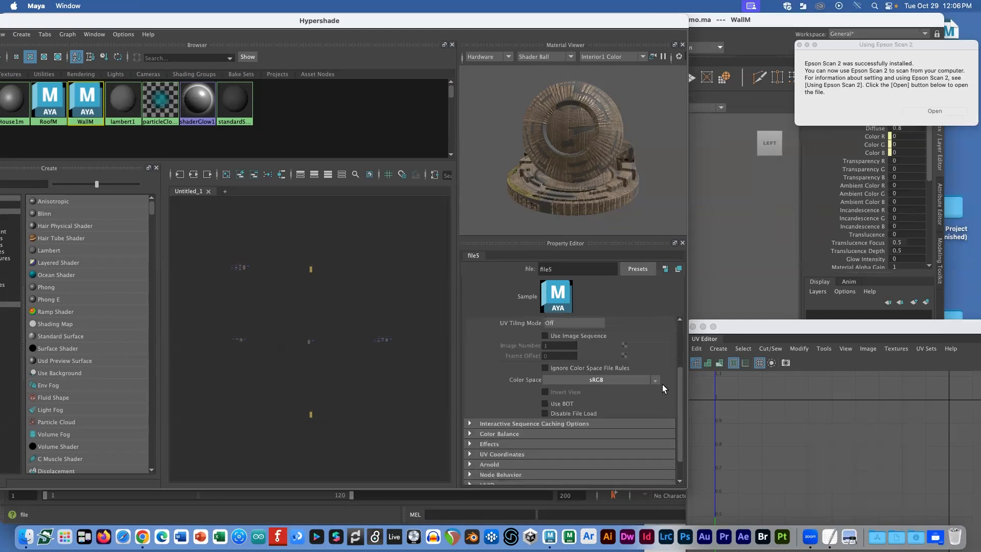
pyautogui.scroll(2, 656, 387)
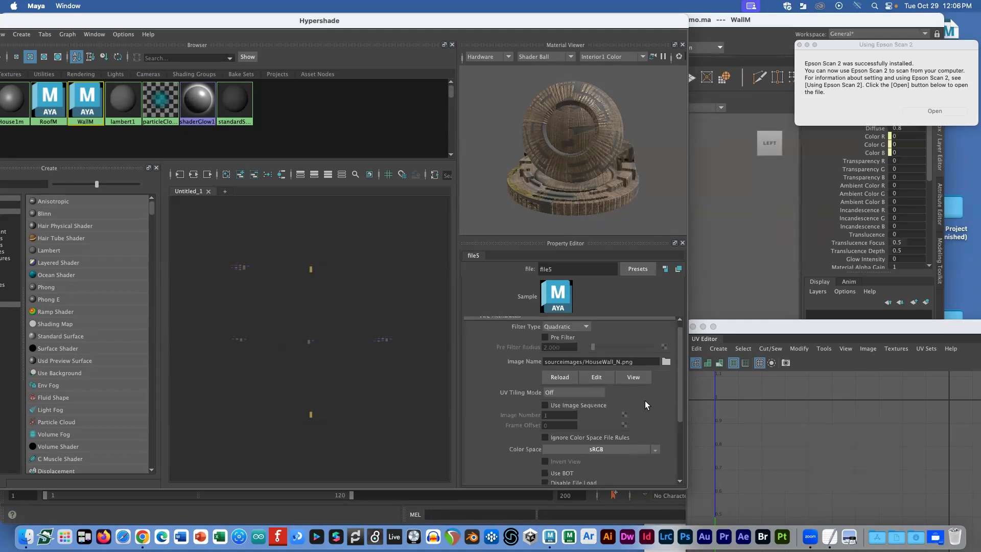
pyautogui.moveTo(147, 22); pyautogui.dragTo(397, 74)
# Step: Create a new Blinn material, rename it WallM2, and open the texture choices for its Bump Mapping
pyautogui.click(271, 86)
pyautogui.moveTo(307, 105)
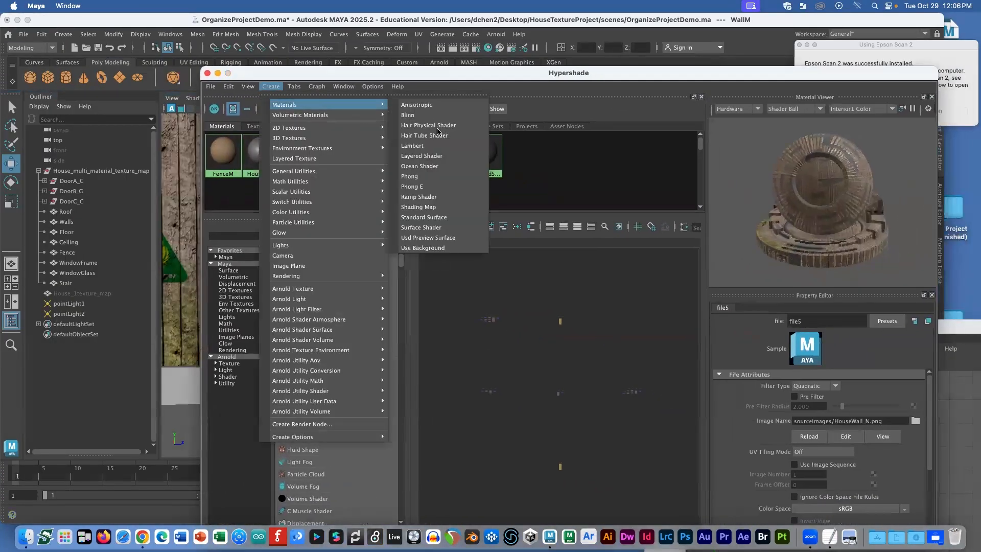
pyautogui.click(408, 115)
pyautogui.moveTo(592, 74); pyautogui.dragTo(420, 51)
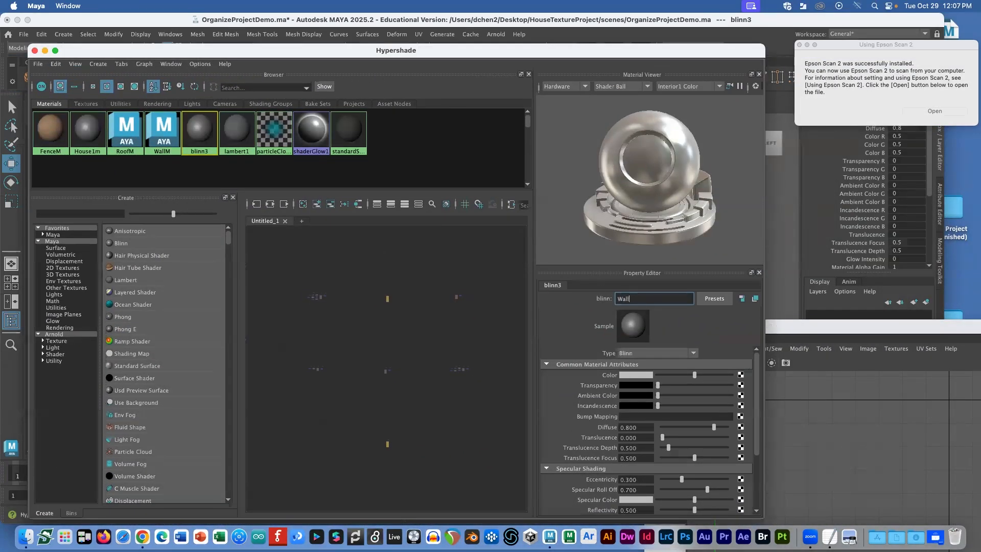
pyautogui.write('2')
pyautogui.press('Return')
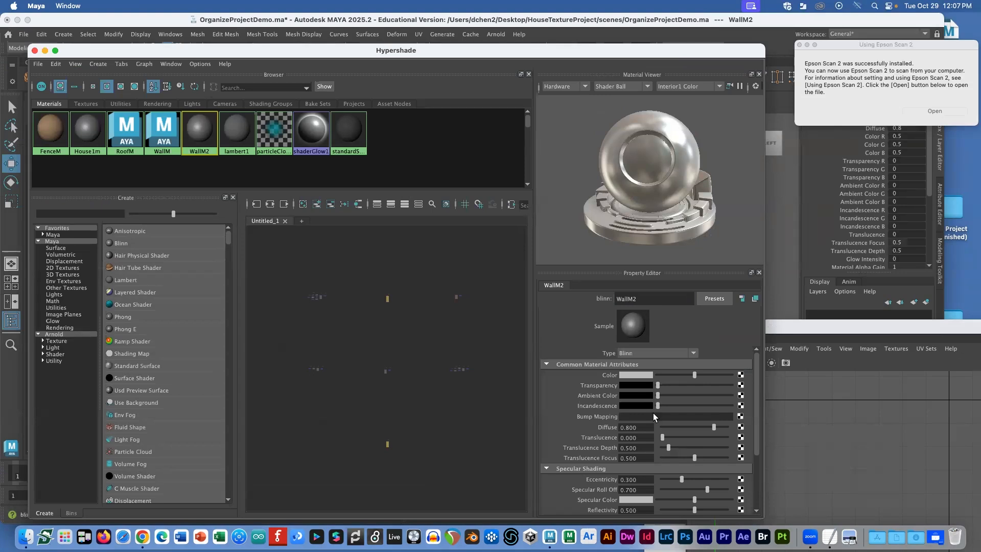
pyautogui.click(739, 416)
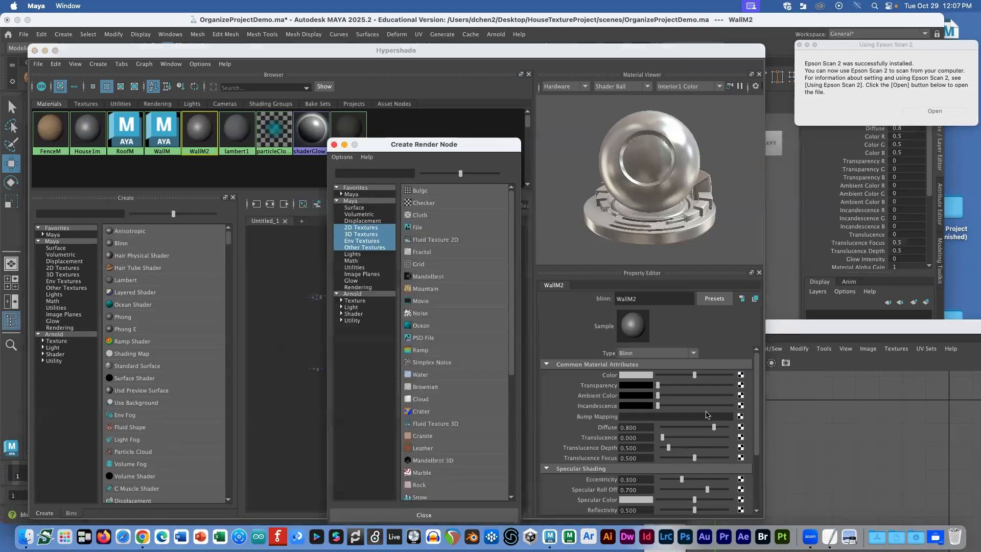
# Step: Connect a File texture to WallM2's bump and set it to Tangent Space Normals
pyautogui.click(419, 228)
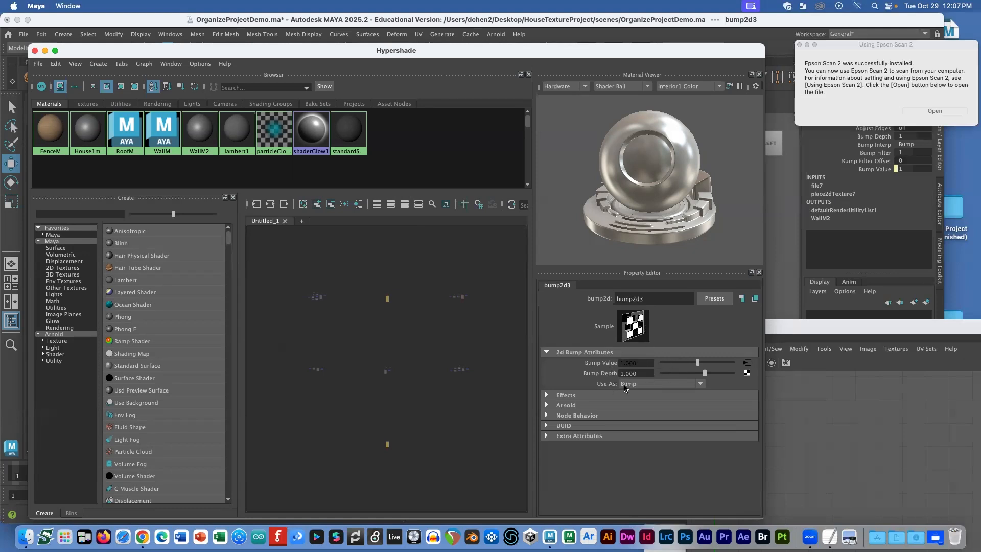
pyautogui.click(701, 387)
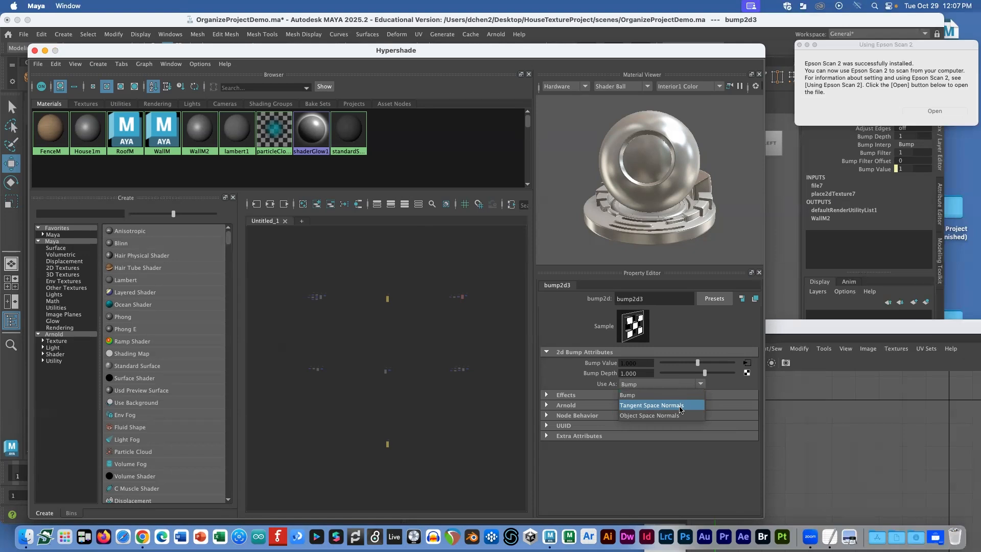
pyautogui.click(680, 405)
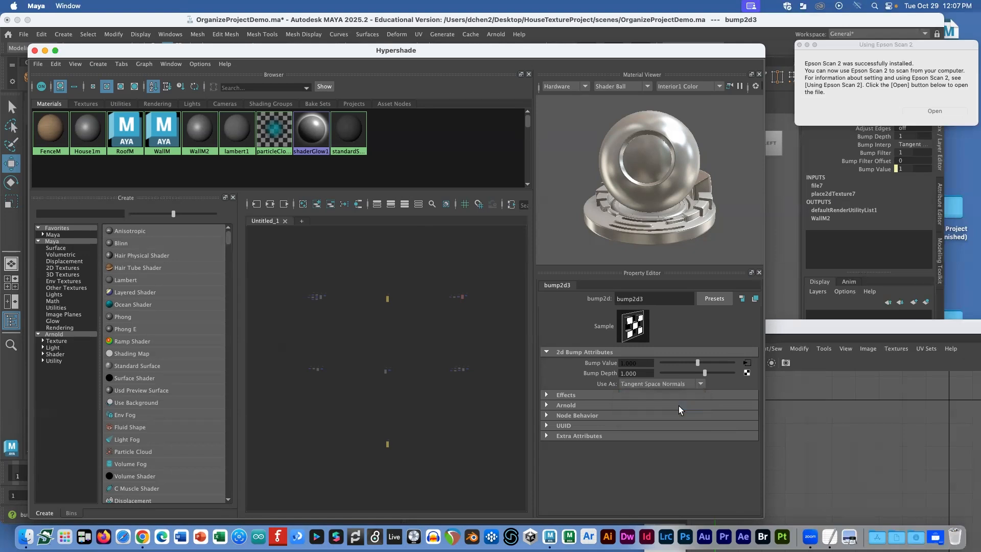
# Step: Load HouseWall_N.png into the bump's file texture and assign WallM2 to the selected Walls
pyautogui.click(745, 363)
pyautogui.click(742, 398)
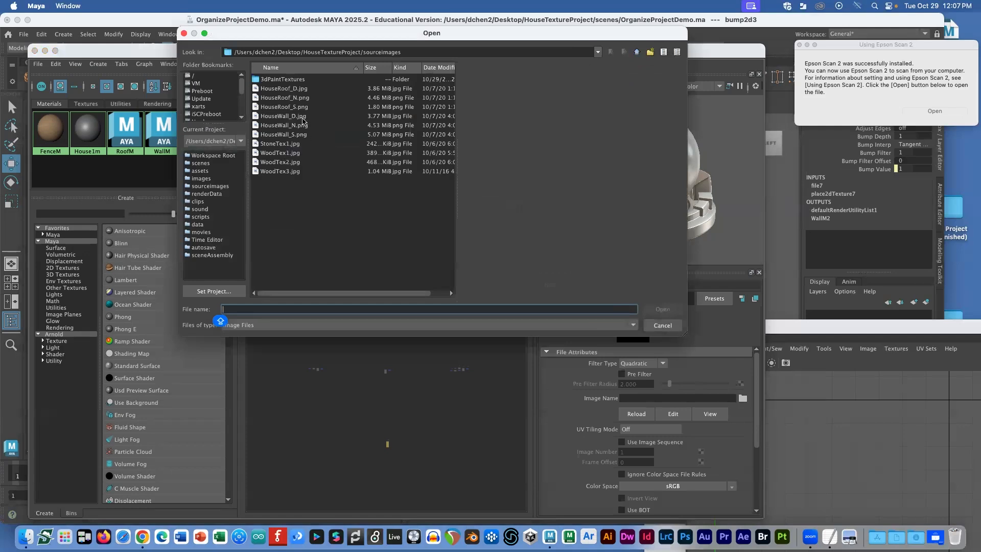
pyautogui.click(301, 125)
pyautogui.click(662, 309)
pyautogui.moveTo(385, 51); pyautogui.dragTo(677, 270)
pyautogui.moveTo(494, 363); pyautogui.dragTo(480, 326, button='right')
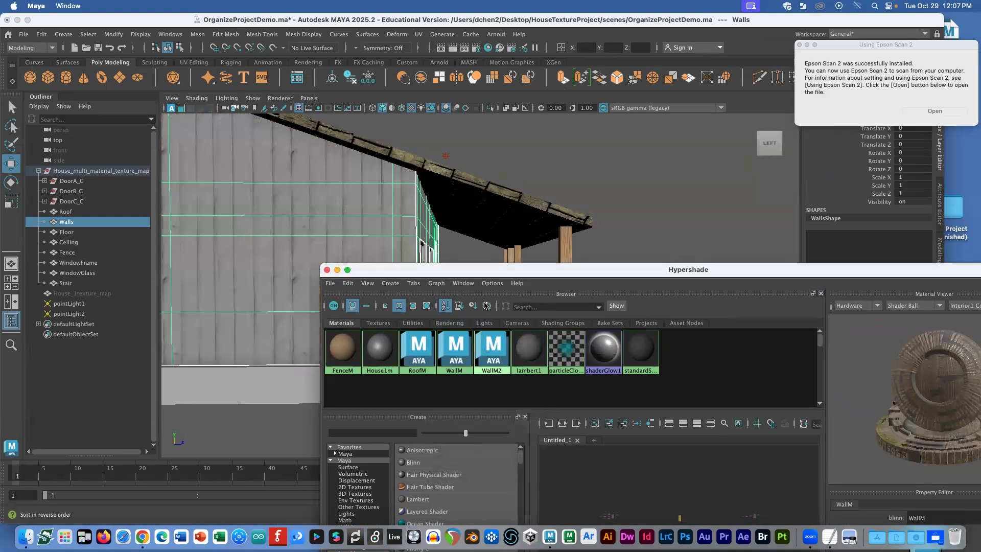
# Step: Deselect the Walls, orbit close to the grey wall, then show WallM2's attributes in the material editor
pyautogui.click(663, 172)
pyautogui.scroll(5, 403, 187)
pyautogui.moveTo(378, 198)
pyautogui.keyDown('alt'); pyautogui.mouseDown()
pyautogui.moveTo(425, 209)
pyautogui.moveTo(384, 195)
pyautogui.mouseUp(); pyautogui.keyUp('alt')
pyautogui.moveTo(398, 196)
pyautogui.keyDown('alt'); pyautogui.mouseDown()
pyautogui.moveTo(415, 193)
pyautogui.moveTo(384, 194)
pyautogui.mouseUp(); pyautogui.keyUp('alt')
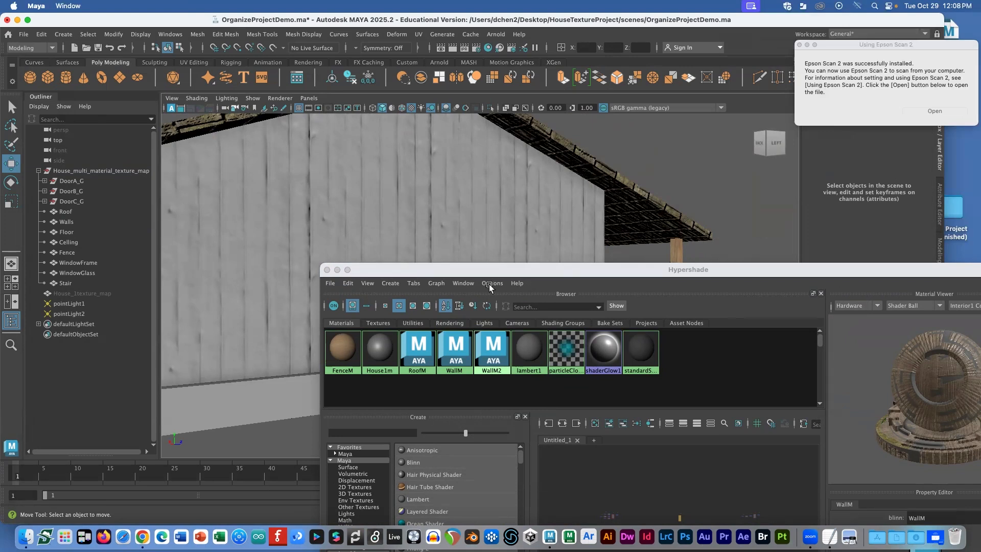
pyautogui.click(489, 349)
pyautogui.moveTo(620, 272); pyautogui.dragTo(333, 66)
# Step: Connect a File texture to WallM2's Color and load HouseWall_D.jpg into it
pyautogui.click(746, 379)
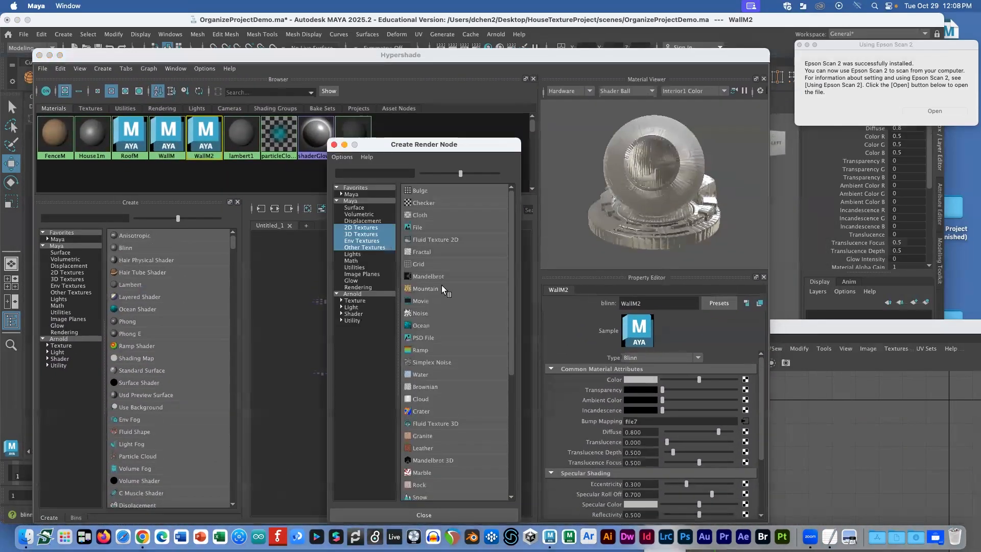
pyautogui.click(429, 234)
pyautogui.click(747, 403)
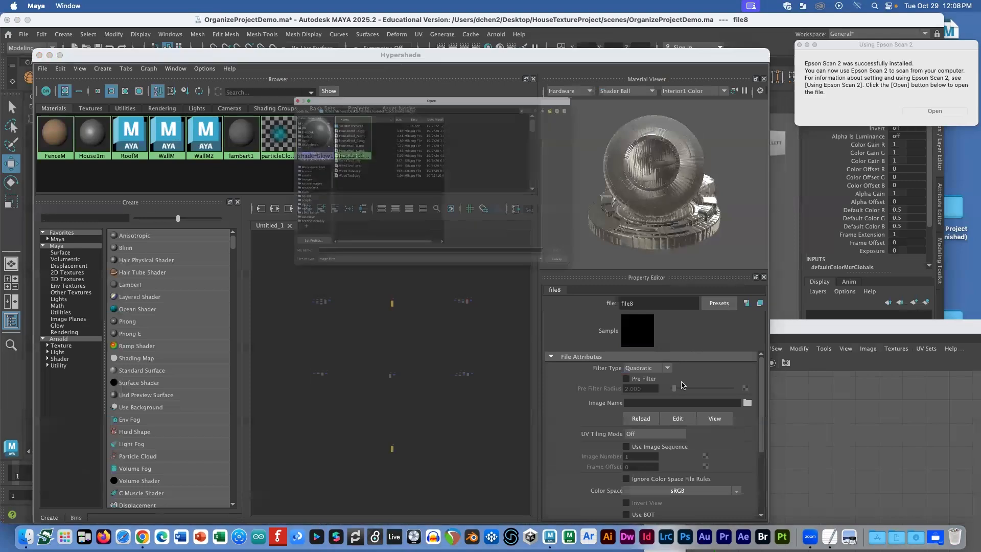
pyautogui.click(283, 116)
pyautogui.click(663, 309)
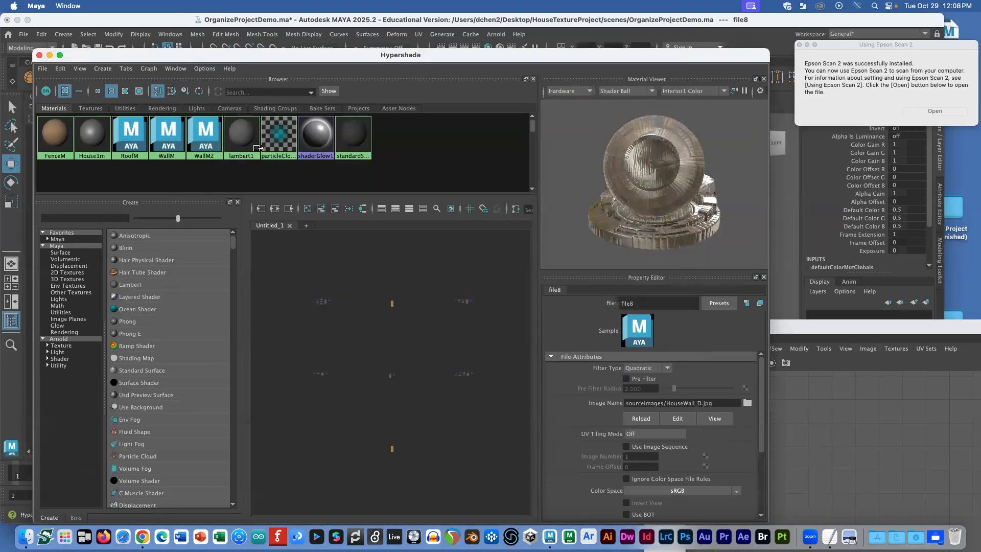
pyautogui.click(205, 134)
# Step: Connect a File texture to WallM2's Specular Color and load HouseWall_S.png into it
pyautogui.scroll(-1, 667, 374)
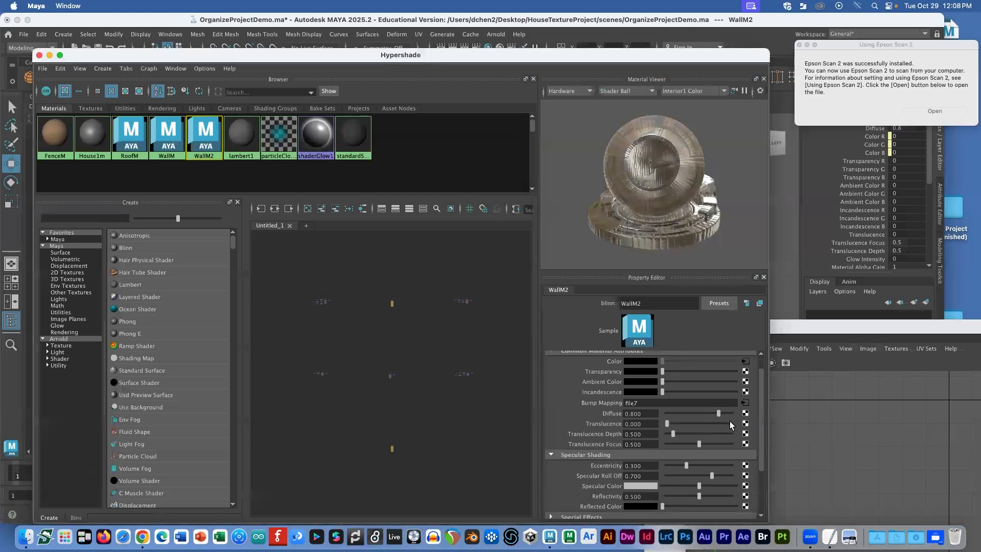
pyautogui.scroll(-3, 737, 438)
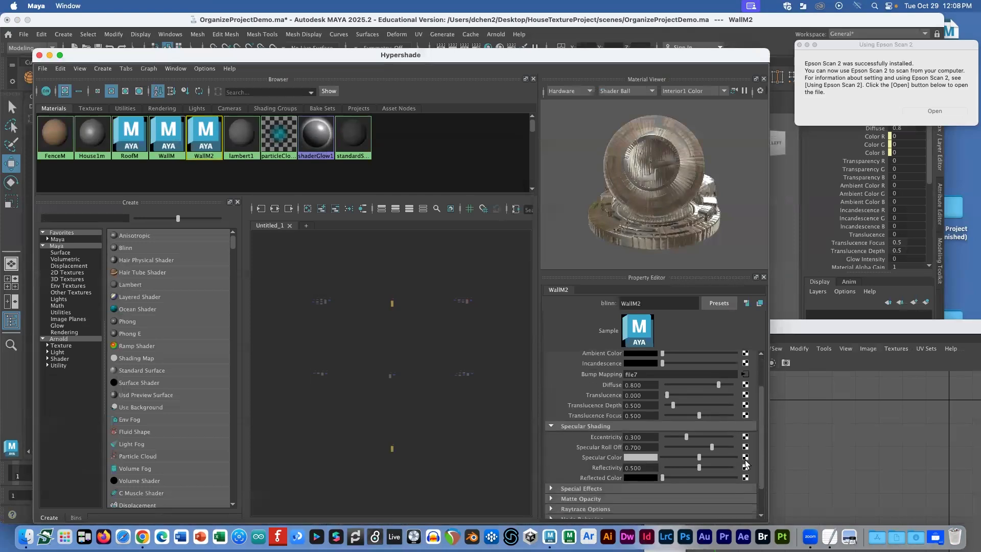
pyautogui.click(746, 458)
pyautogui.click(414, 228)
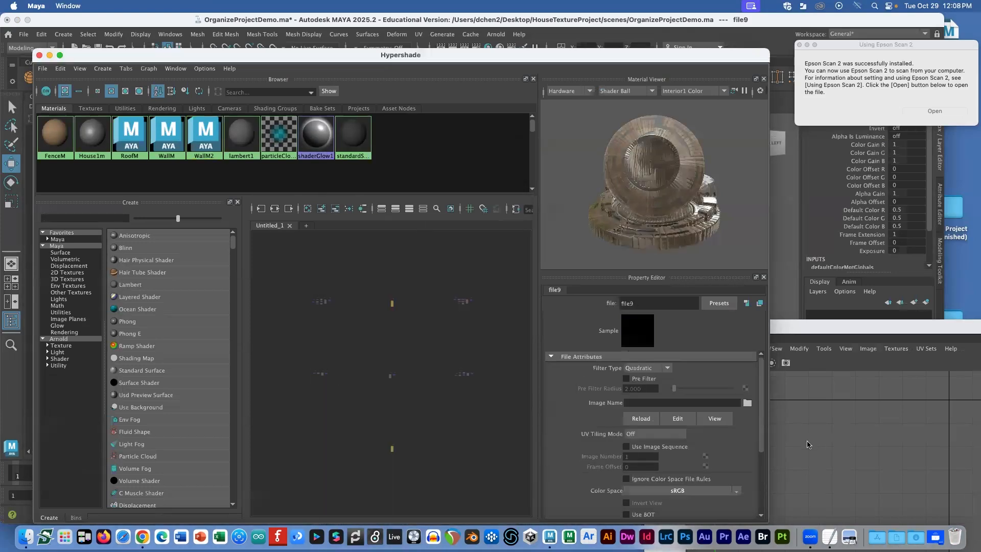
pyautogui.click(747, 403)
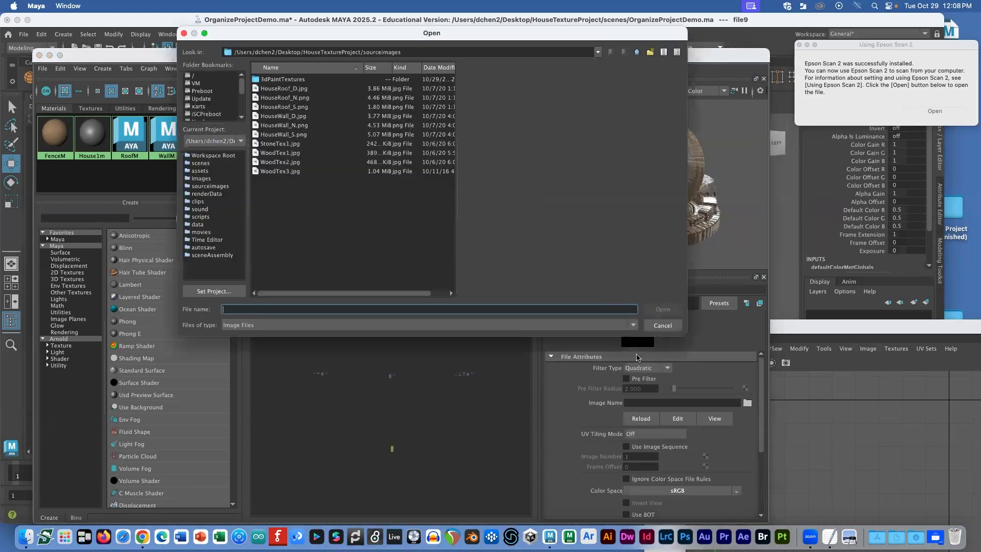
pyautogui.click(300, 135)
pyautogui.click(663, 309)
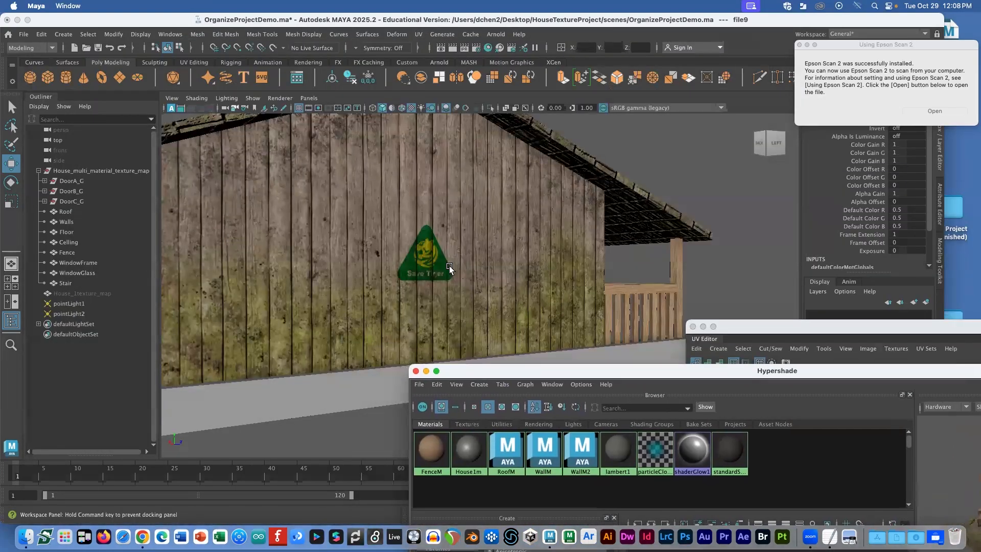
# Step: Orbit around the house to check the newly textured wooden walls
pyautogui.keyDown('alt'); pyautogui.moveTo(449, 265); pyautogui.dragTo(405, 241); pyautogui.keyUp('alt')
pyautogui.keyDown('alt'); pyautogui.moveTo(304, 246); pyautogui.dragTo(319, 250, button='right'); pyautogui.keyUp('alt')
pyautogui.keyDown('alt'); pyautogui.moveTo(320, 249); pyautogui.dragTo(299, 247); pyautogui.keyUp('alt')
pyautogui.keyDown('alt'); pyautogui.moveTo(486, 191); pyautogui.dragTo(572, 204); pyautogui.keyUp('alt')
# Step: Duplicate pointLight2 into pointLight3, place it beside the left wall, and light the scene with all lights
pyautogui.click(522, 249)
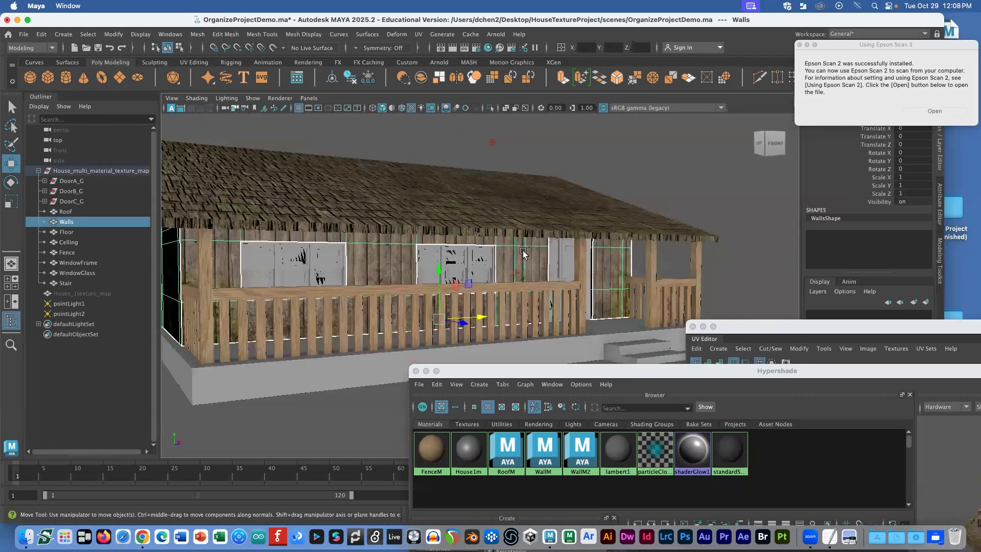
pyautogui.click(514, 271)
pyautogui.keyDown('alt'); pyautogui.moveTo(525, 275); pyautogui.dragTo(434, 342); pyautogui.keyUp('alt')
pyautogui.press('super+d')
pyautogui.keyDown('alt'); pyautogui.moveTo(435, 341); pyautogui.dragTo(428, 343, button='right'); pyautogui.keyUp('alt')
pyautogui.moveTo(440, 358); pyautogui.dragTo(353, 328)
pyautogui.press('7')
pyautogui.moveTo(434, 328); pyautogui.dragTo(230, 314)
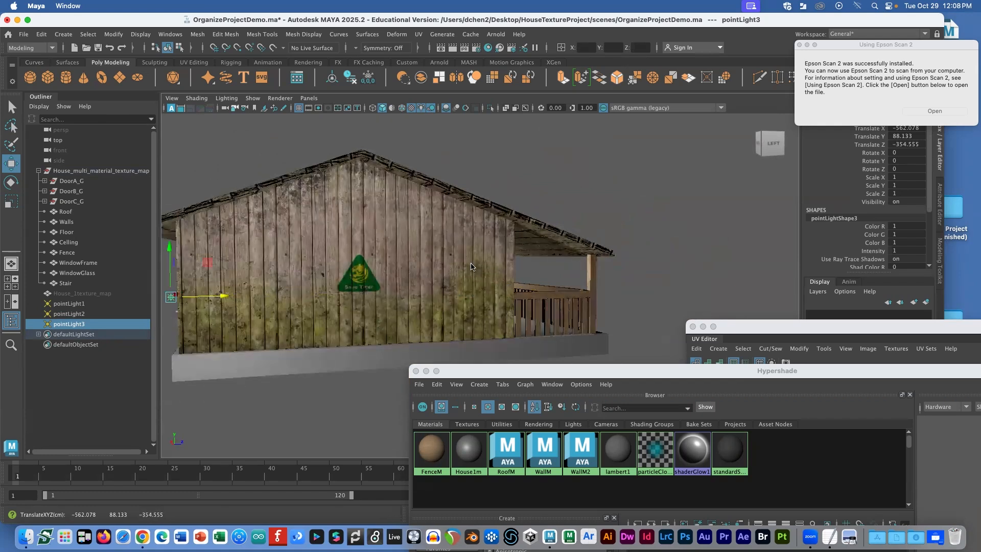
# Step: Inspect the house front, then select the whole House_multi_material_texture_map group in the Outliner
pyautogui.keyDown('alt'); pyautogui.moveTo(547, 255); pyautogui.dragTo(511, 244); pyautogui.keyUp('alt')
pyautogui.scroll(10, 512, 244)
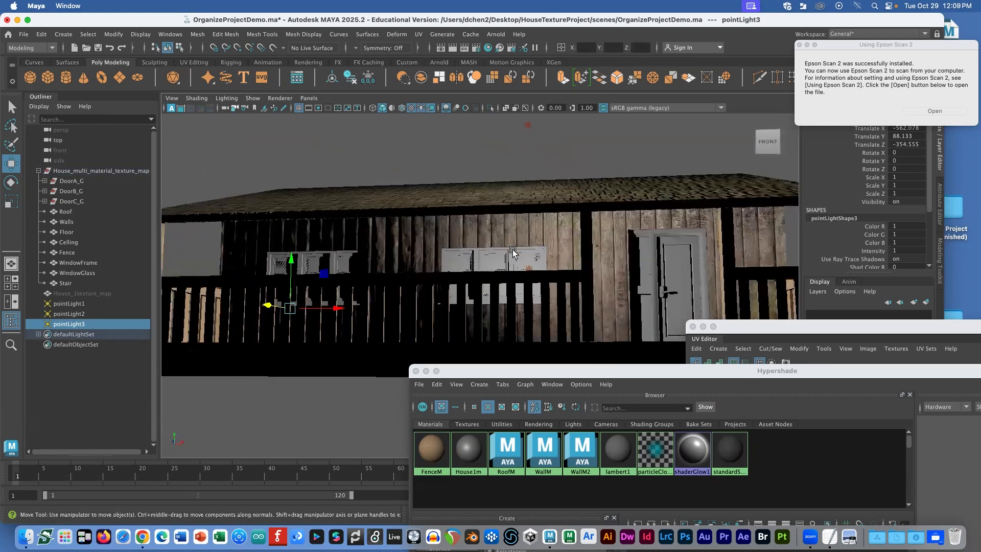
pyautogui.click(684, 241)
pyautogui.keyDown('alt'); pyautogui.moveTo(683, 241); pyautogui.dragTo(600, 371); pyautogui.keyUp('alt')
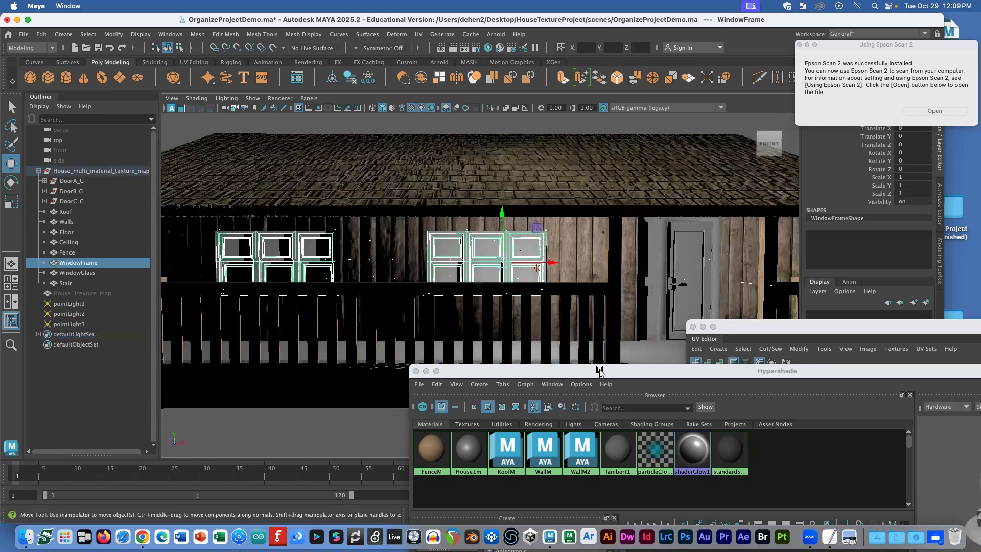
pyautogui.click(489, 251)
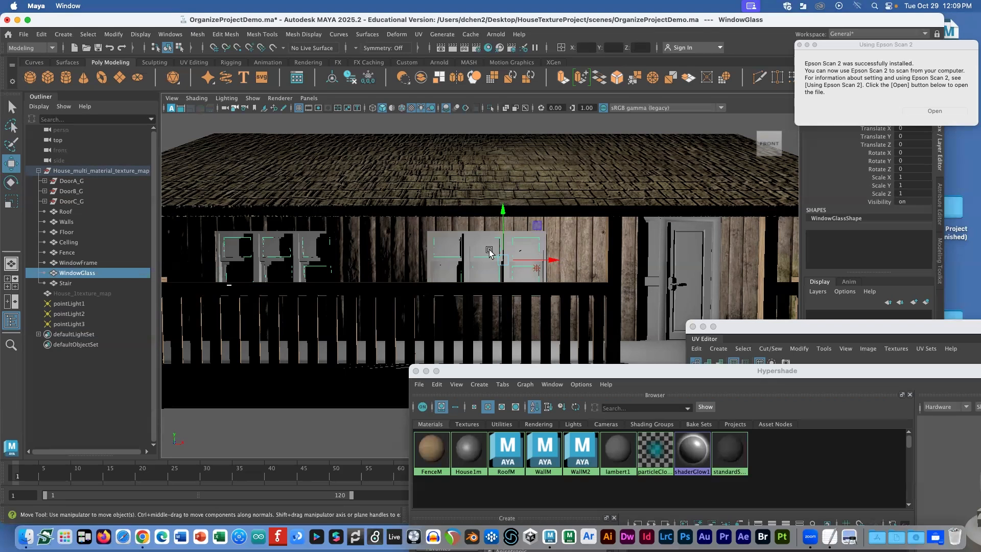
pyautogui.scroll(-3, 228, 207)
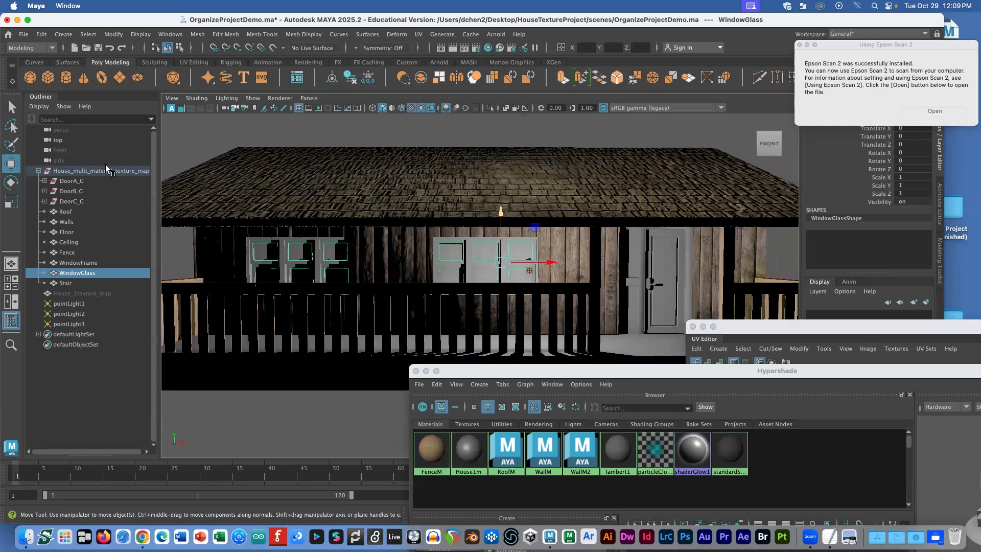
pyautogui.click(56, 172)
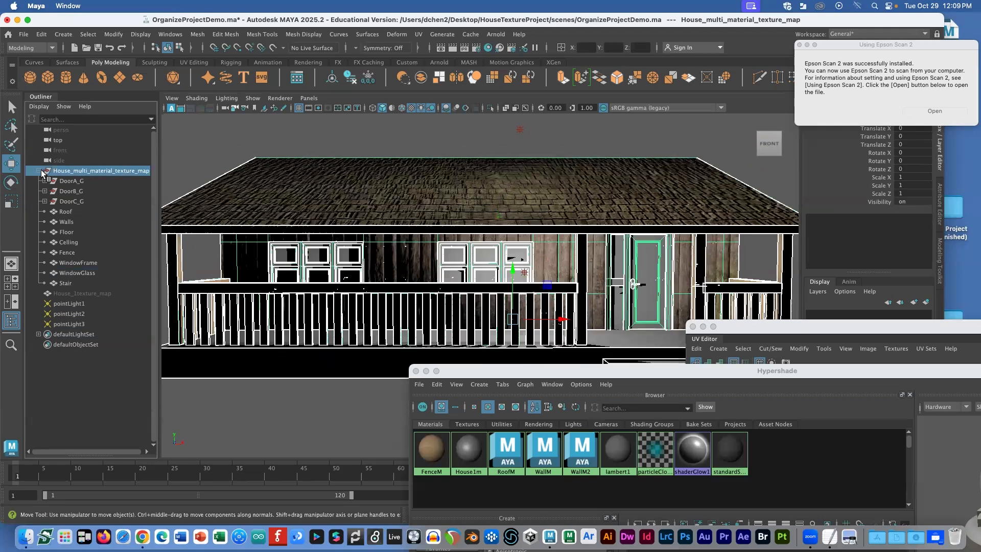
pyautogui.click(39, 170)
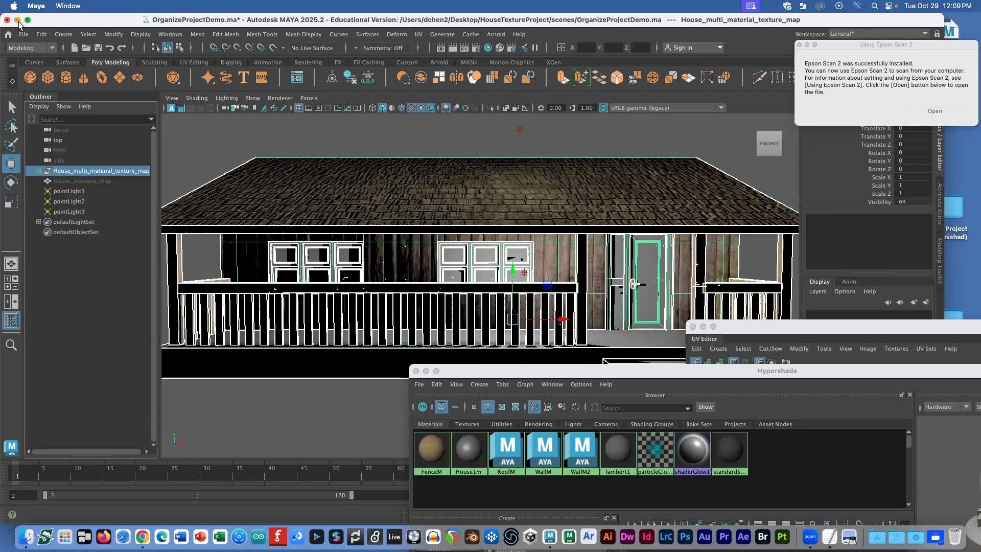
# Step: Export the selected house as an FBX named HouseMultiMaterial, then switch to Finder
pyautogui.click(24, 35)
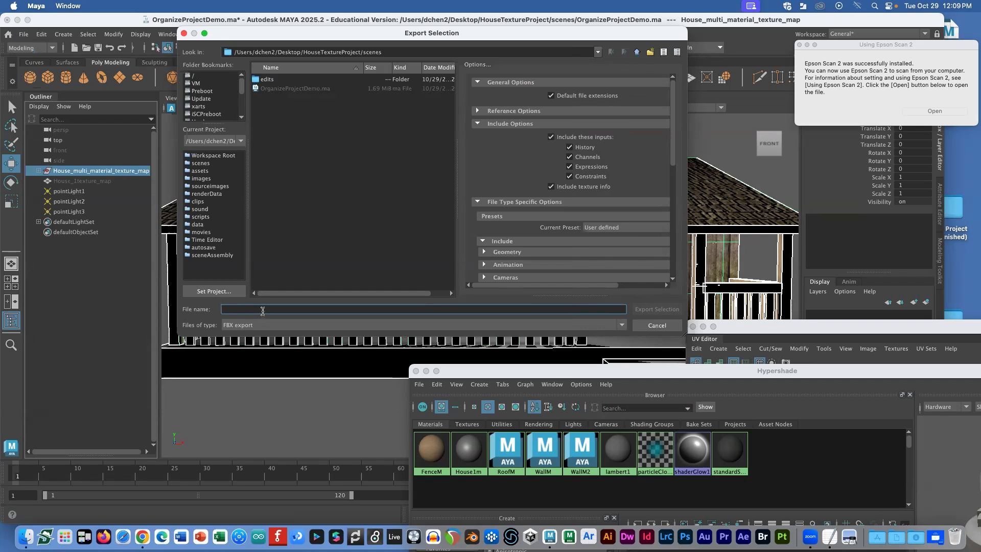
pyautogui.write('hOU')
pyautogui.press('BackSpace')
pyautogui.press('BackSpace')
pyautogui.press('BackSpace')
pyautogui.write('HouseMult')
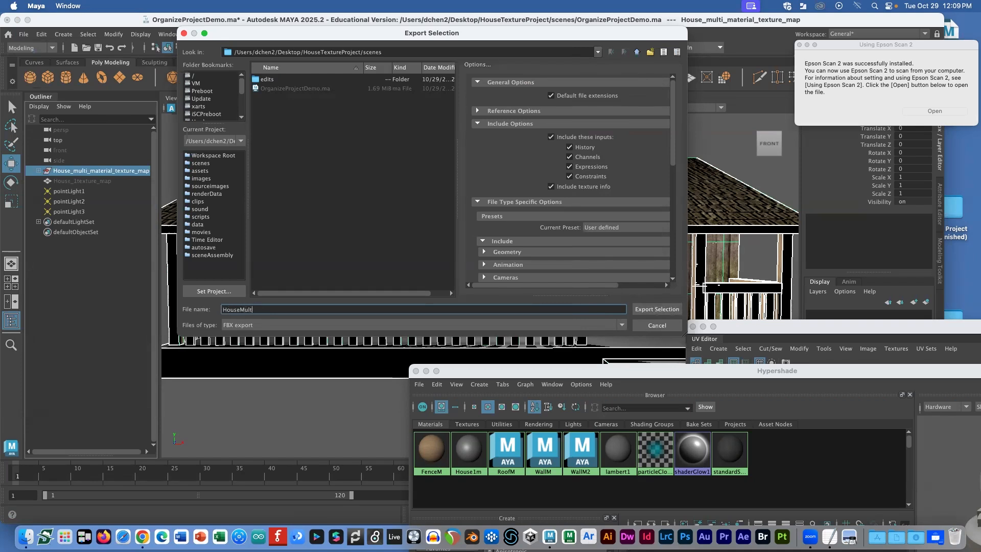
pyautogui.write('iMaterial')
pyautogui.press('Return')
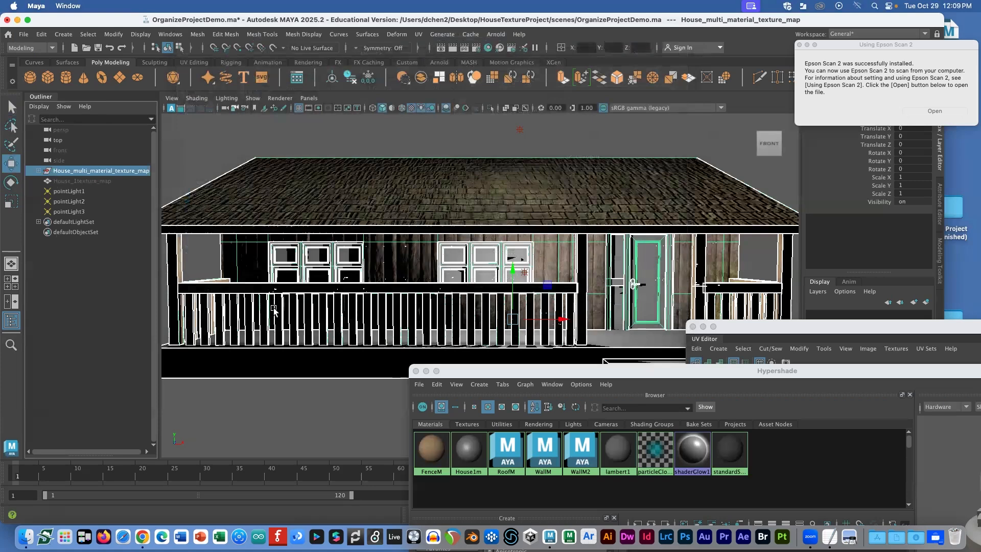
pyautogui.press('super+Tab')
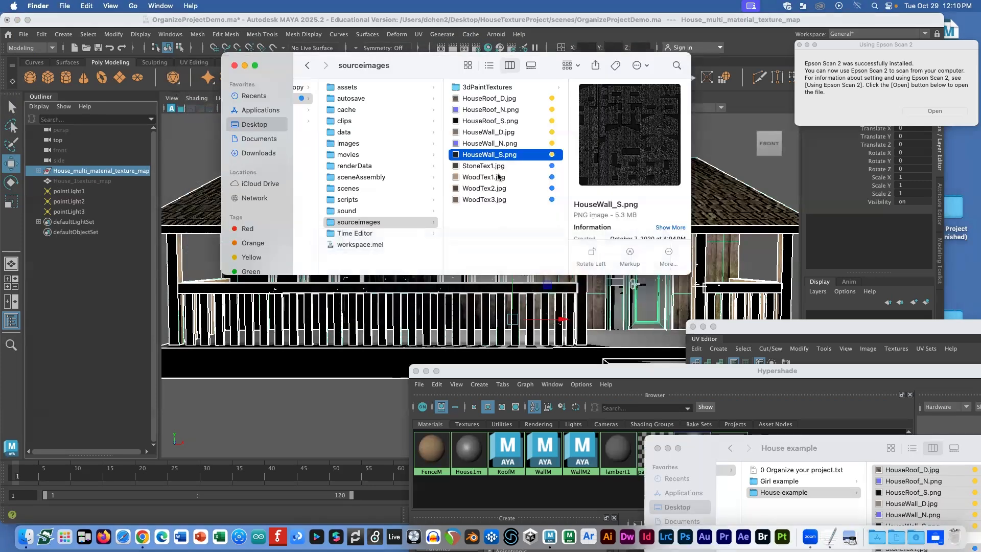
# Step: Create a new folder in scenes and name it HouseMultiMaterial after the exported FBX
pyautogui.click(368, 189)
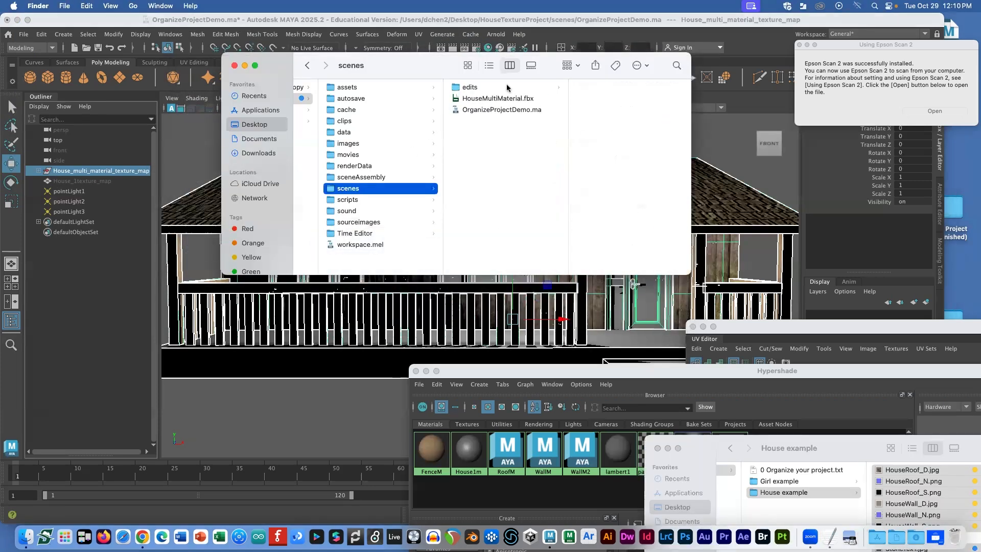
pyautogui.click(497, 98)
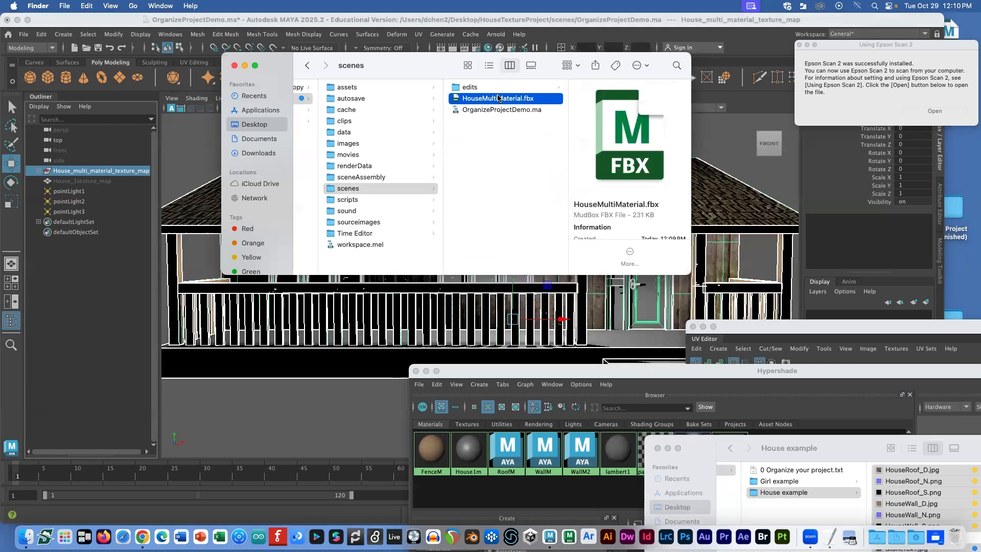
pyautogui.rightClick(485, 144)
pyautogui.click(498, 148)
pyautogui.click(501, 108)
pyautogui.click(491, 99)
pyautogui.click(489, 100)
pyautogui.press('super+c')
pyautogui.click(484, 122)
pyautogui.click(483, 121)
pyautogui.press('super+v')
pyautogui.press('Return')
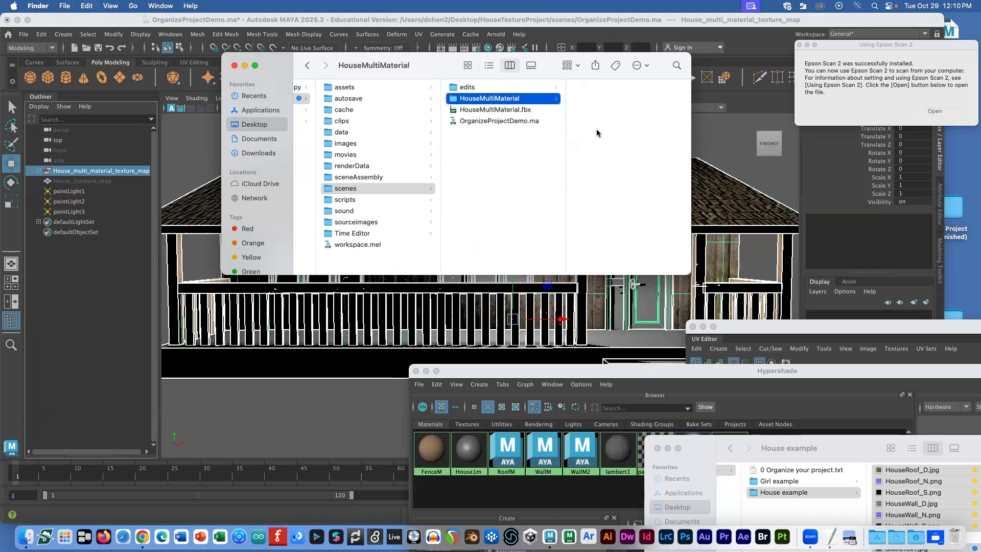
# Step: Move HouseMultiMaterial.fbx into the folder and paste the ten sourceimages textures into it
pyautogui.moveTo(519, 110); pyautogui.dragTo(576, 97)
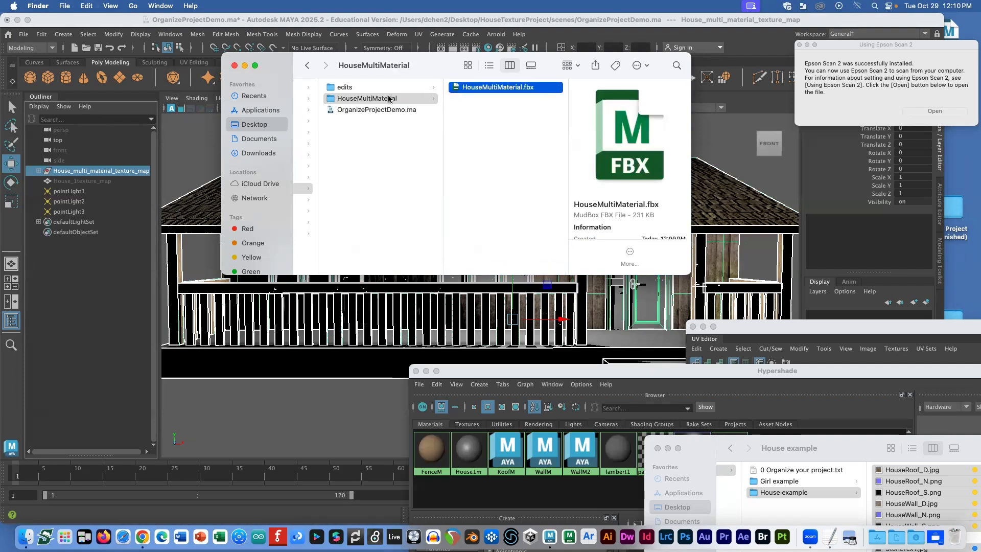
pyautogui.click(391, 134)
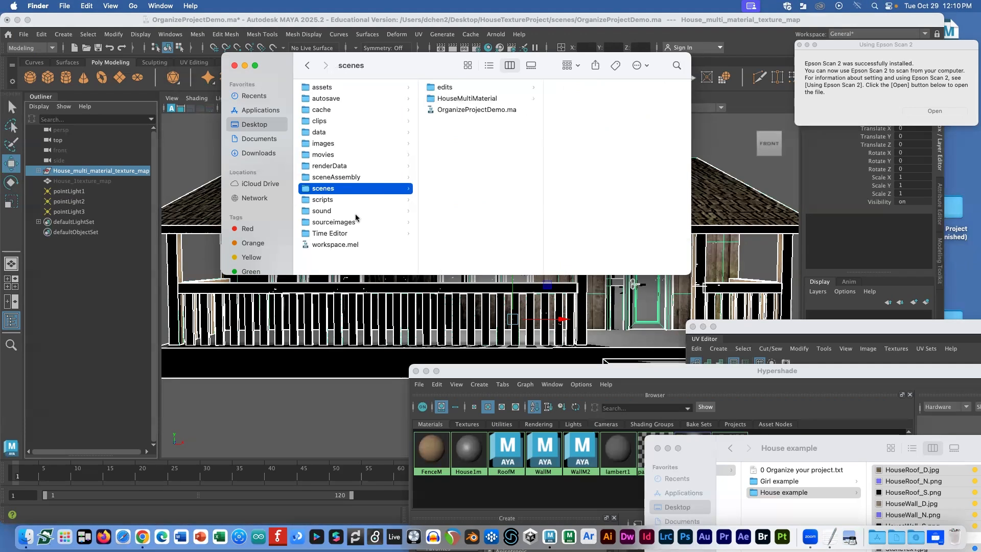
pyautogui.click(337, 222)
pyautogui.click(466, 99)
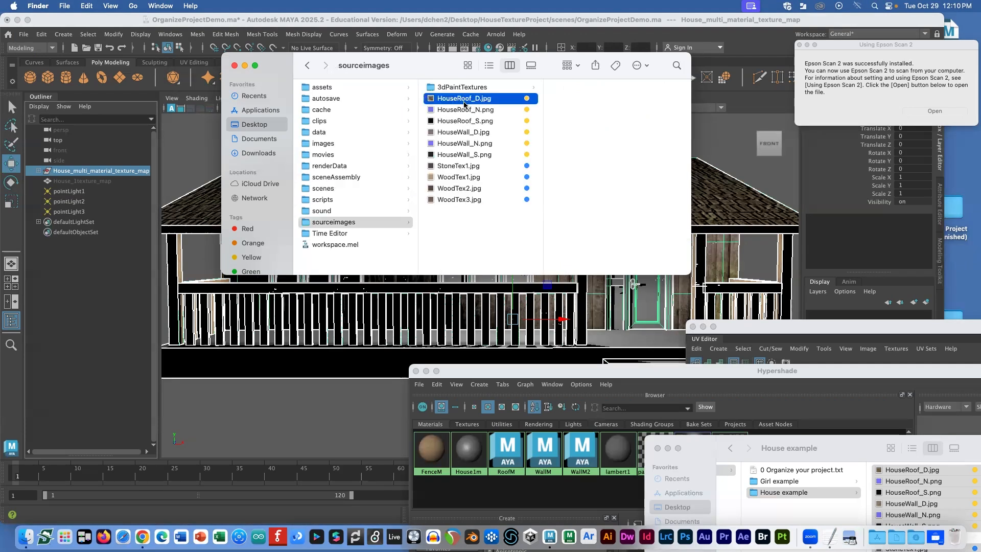
pyautogui.keyDown('shift'); pyautogui.click(467, 200); pyautogui.keyUp('shift')
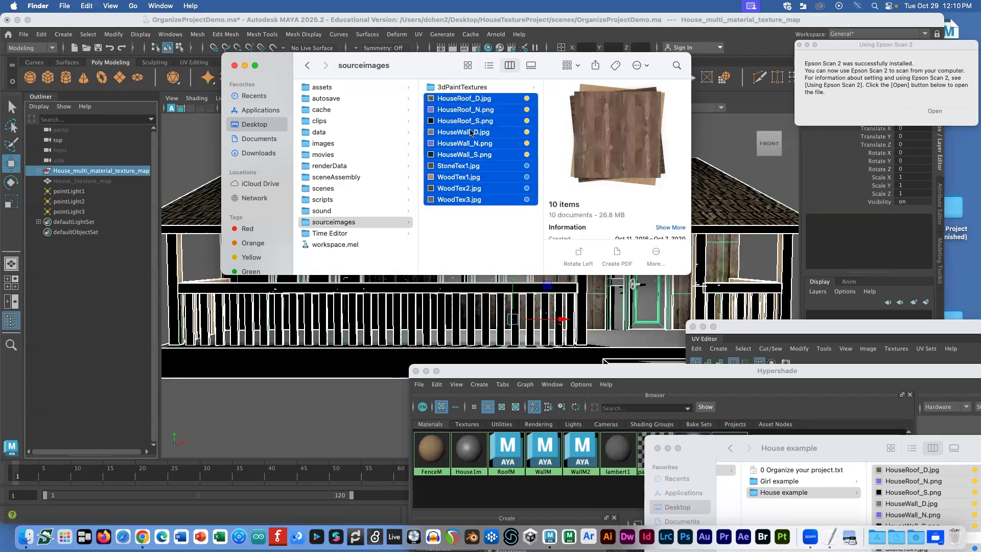
pyautogui.click(337, 188)
pyautogui.click(466, 99)
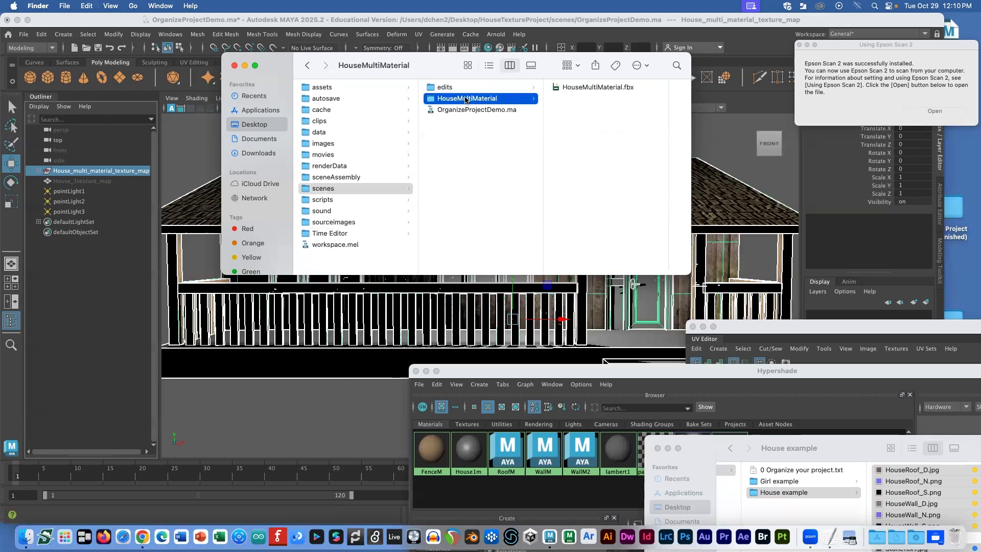
pyautogui.press('super+v')
# Step: Verify the folder holds the FBX and ten textures, then move it into Documents
pyautogui.click(498, 109)
pyautogui.click(489, 100)
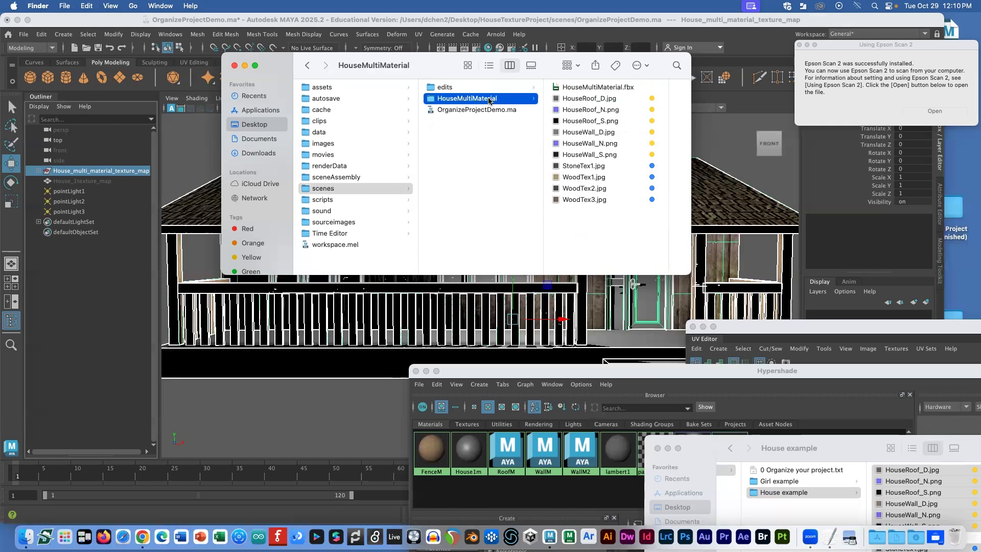
pyautogui.moveTo(488, 99); pyautogui.dragTo(541, 146)
pyautogui.click(588, 87)
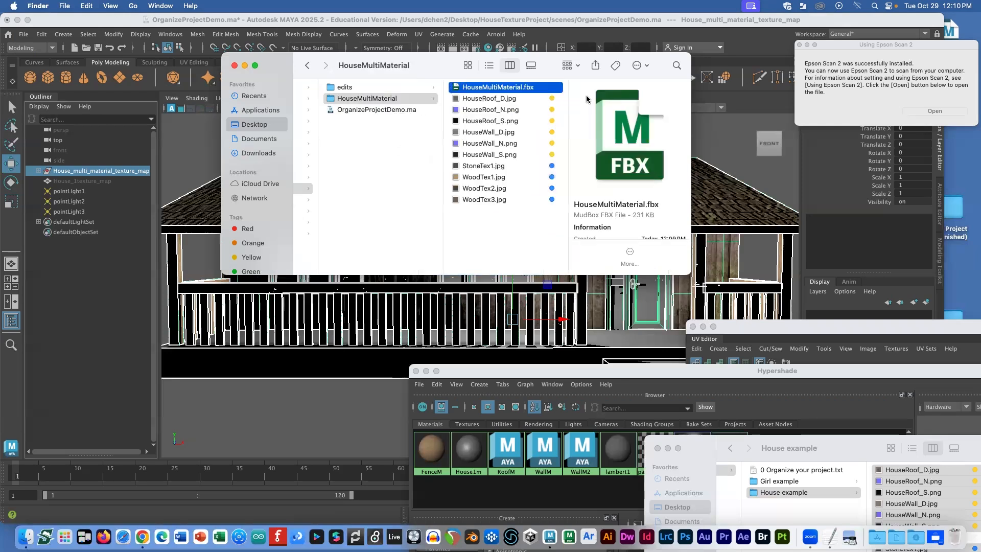
pyautogui.click(537, 100)
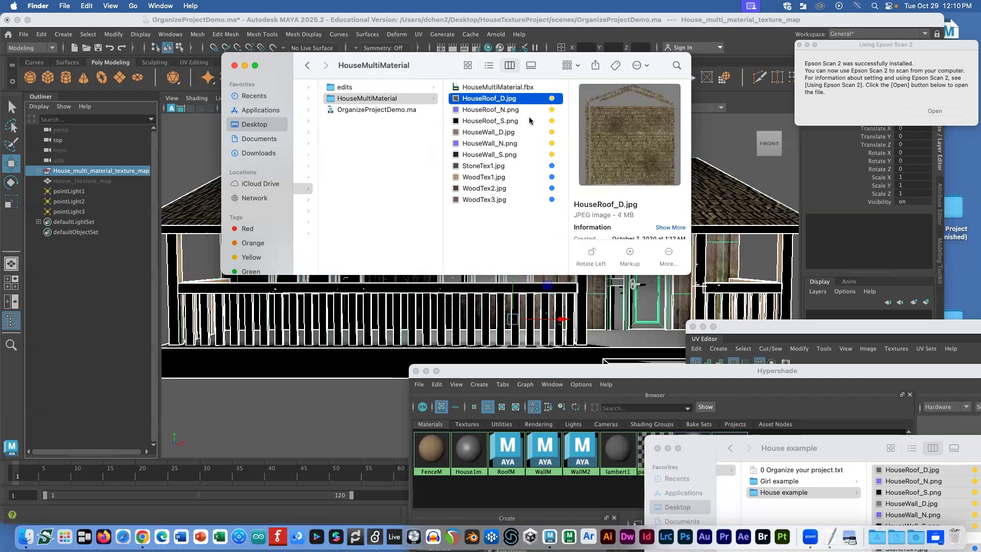
pyautogui.keyDown('shift'); pyautogui.click(510, 200); pyautogui.keyUp('shift')
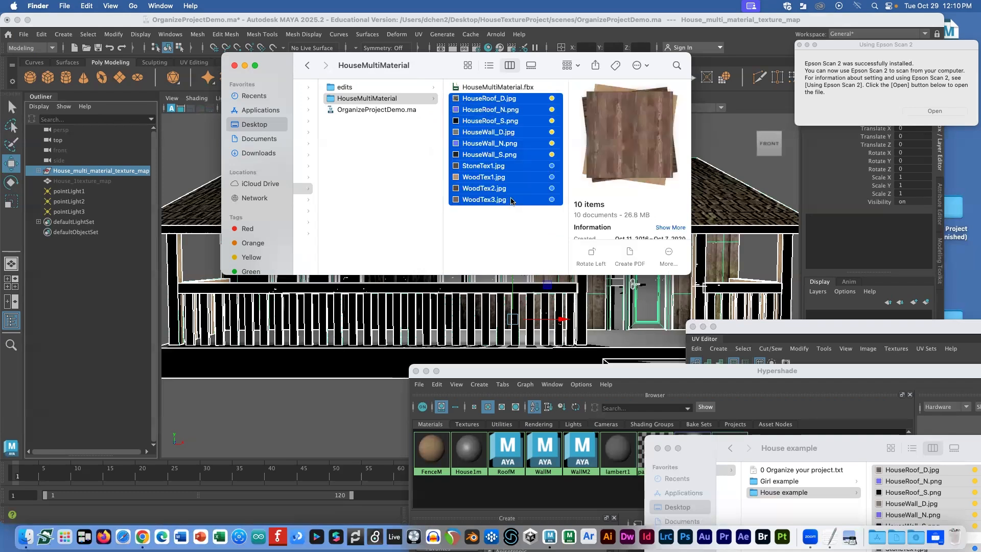
pyautogui.click(369, 131)
pyautogui.click(454, 102)
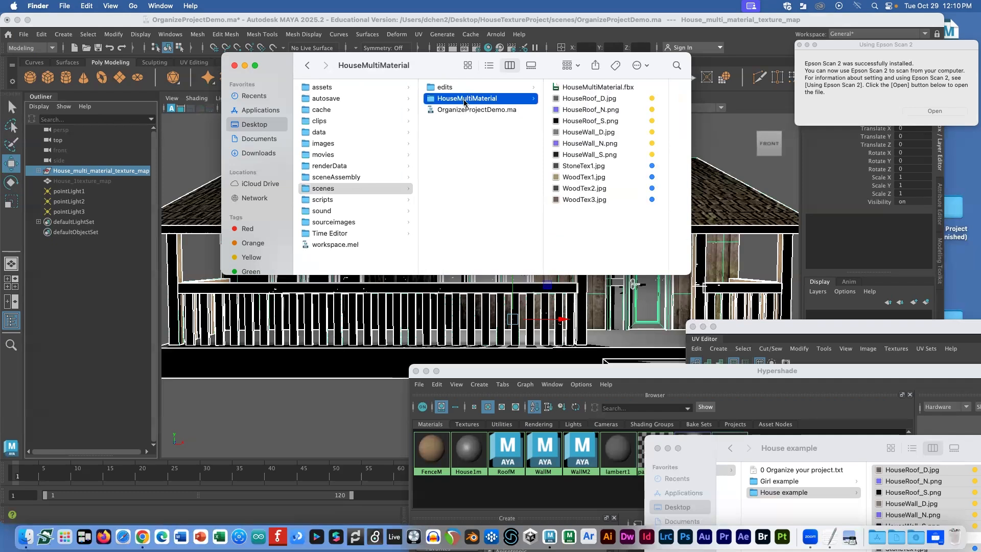
pyautogui.moveTo(457, 100); pyautogui.dragTo(266, 140)
# Step: Open Documents in a new tab, drag HouseMultiMaterial onto Downloads, and open it there
pyautogui.rightClick(260, 141)
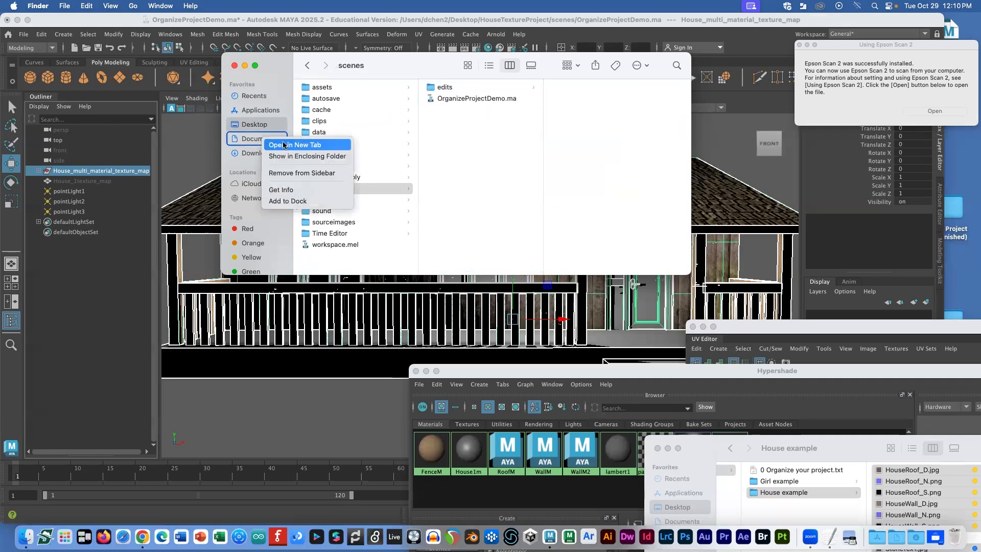
pyautogui.click(283, 148)
pyautogui.moveTo(347, 112); pyautogui.dragTo(259, 153)
pyautogui.click(258, 153)
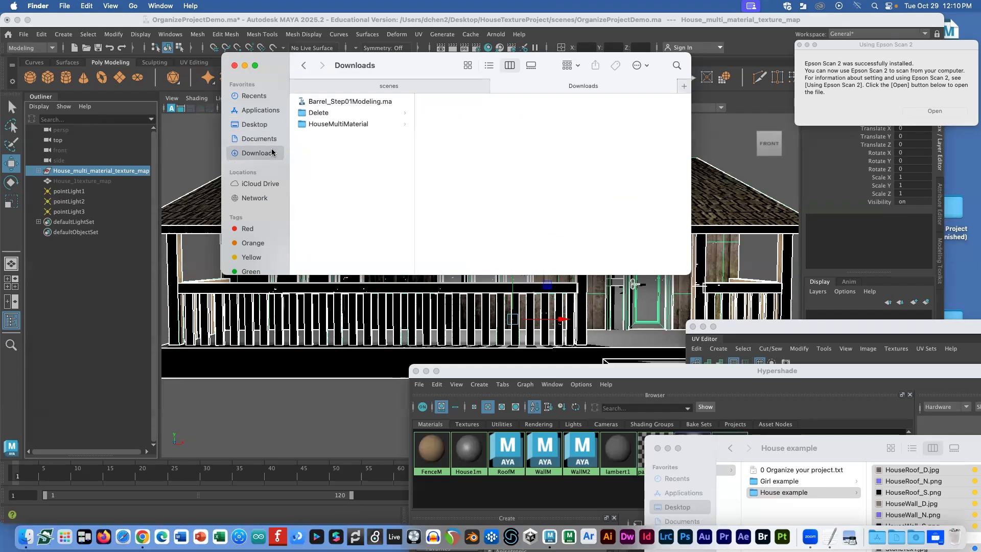
pyautogui.click(341, 124)
pyautogui.click(456, 102)
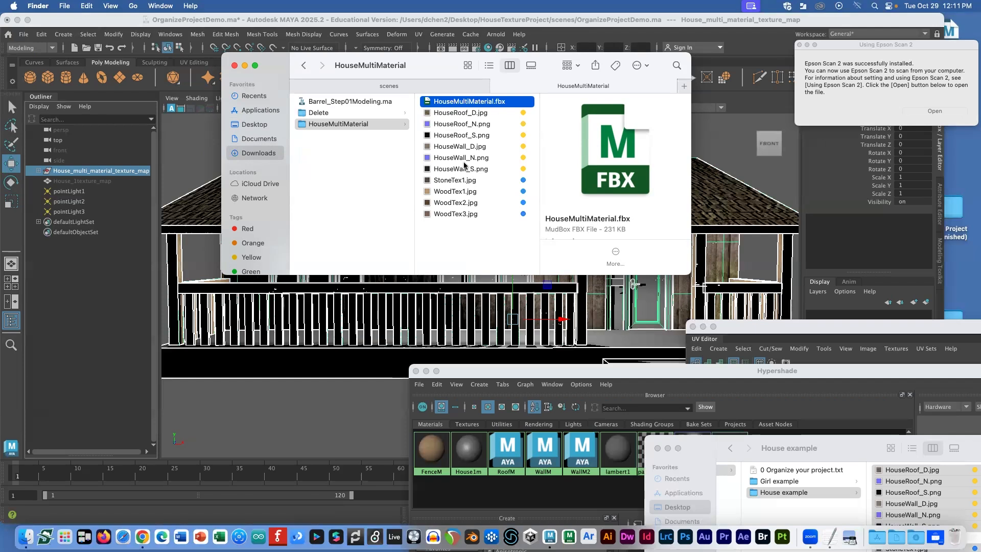
pyautogui.click(352, 113)
pyautogui.click(353, 124)
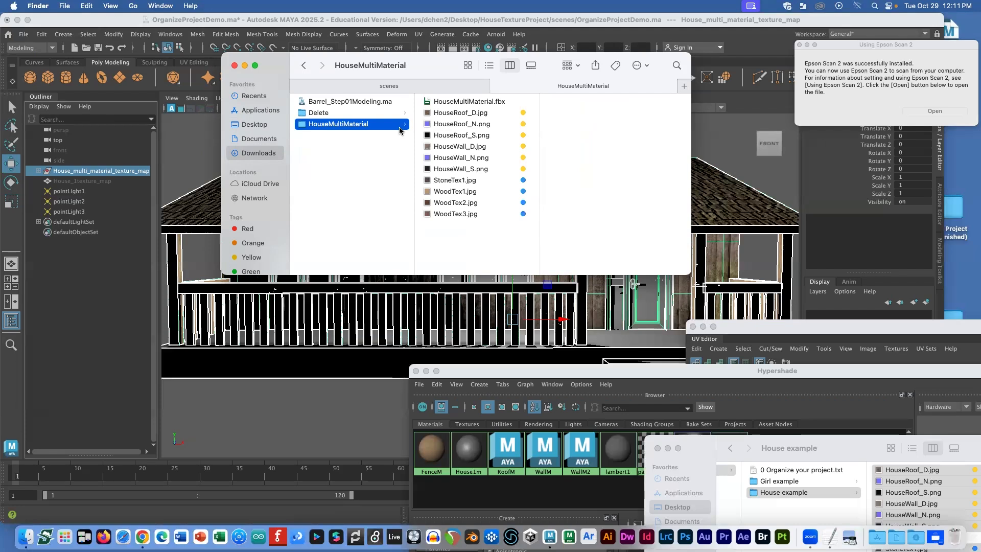
# Step: Copy the Unity Template Project Drive link from the Canvas page and open it in a new tab
pyautogui.click(144, 529)
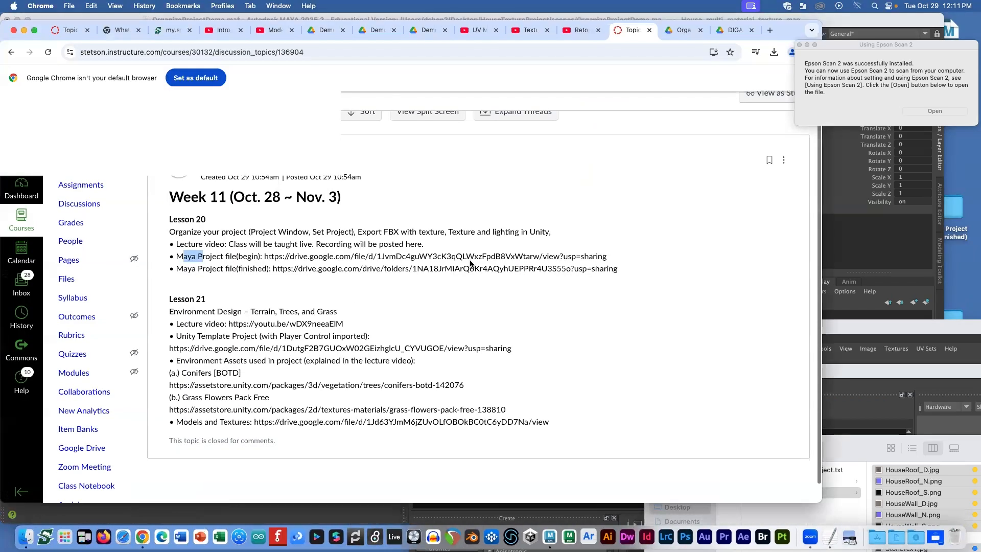
pyautogui.click(522, 352)
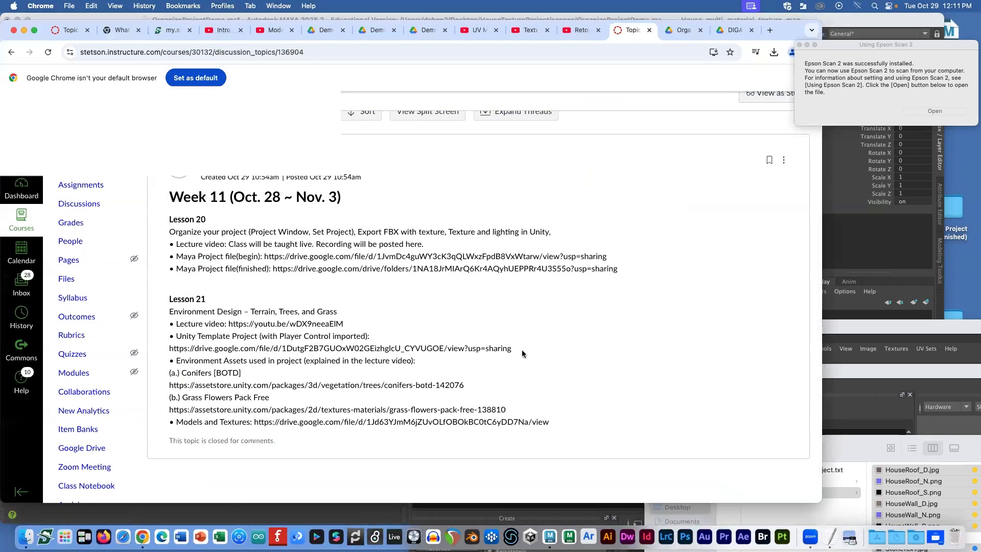
pyautogui.moveTo(522, 353); pyautogui.dragTo(171, 350)
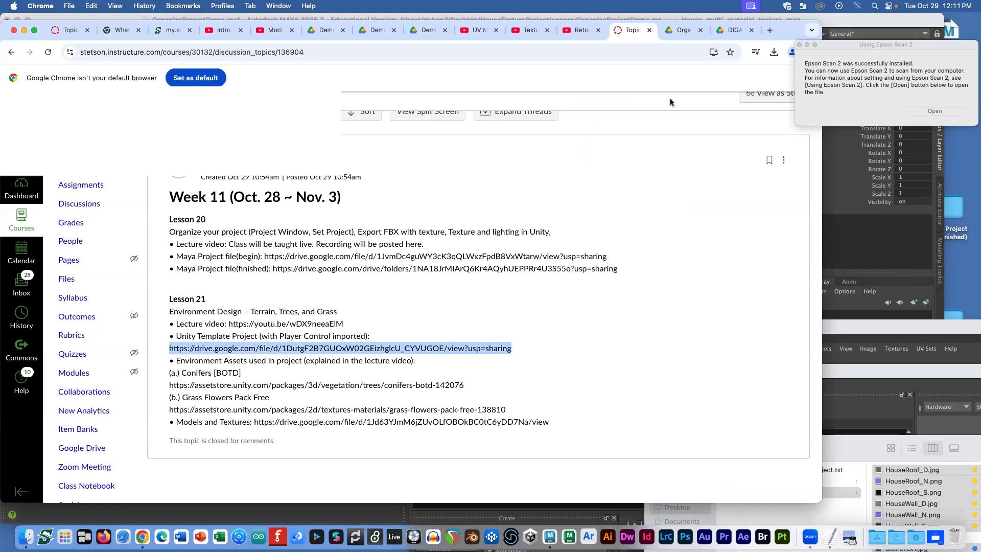
pyautogui.click(769, 29)
pyautogui.press('super+v')
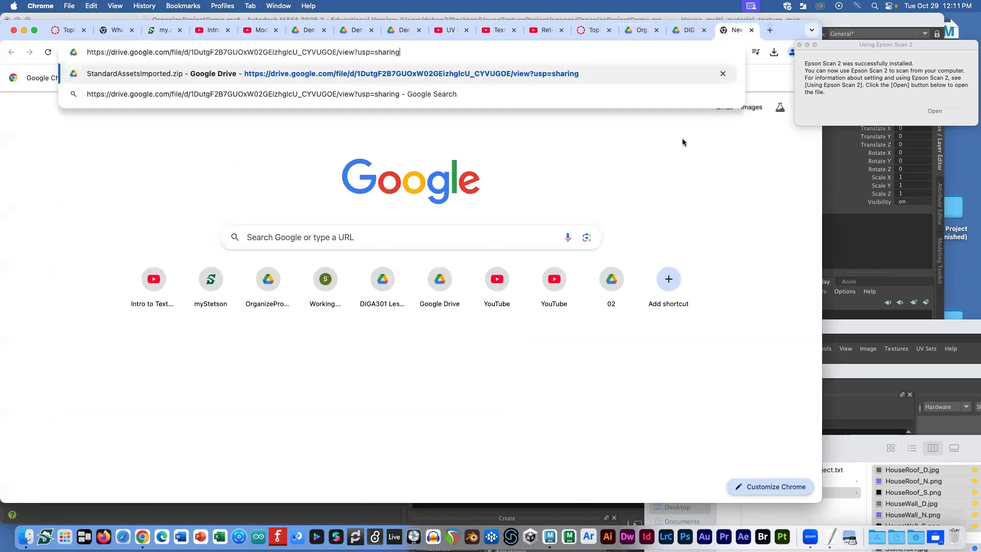
pyautogui.press('Return')
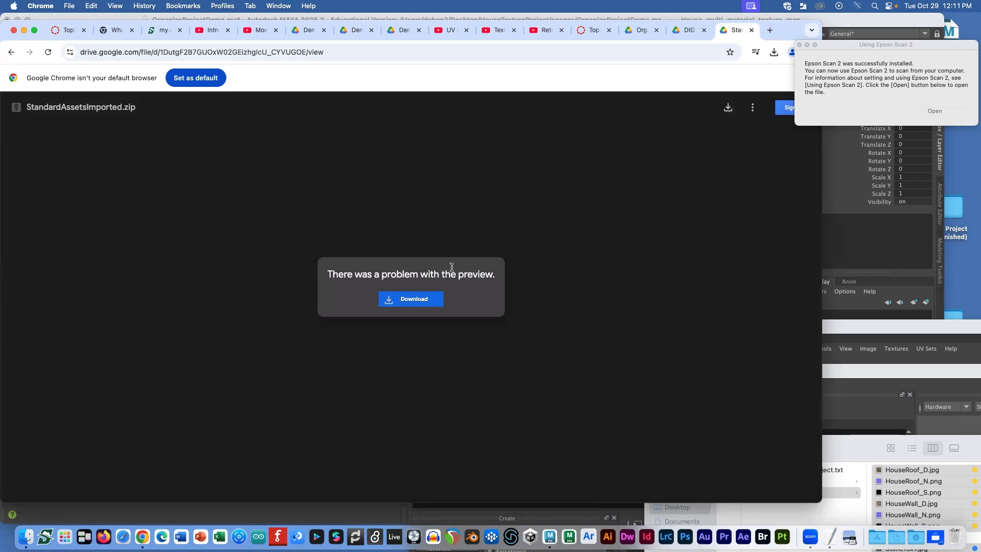
# Step: Download StandardAssetsImported.zip despite the virus-scan warning, then open Downloads in Finder
pyautogui.click(414, 299)
pyautogui.click(341, 174)
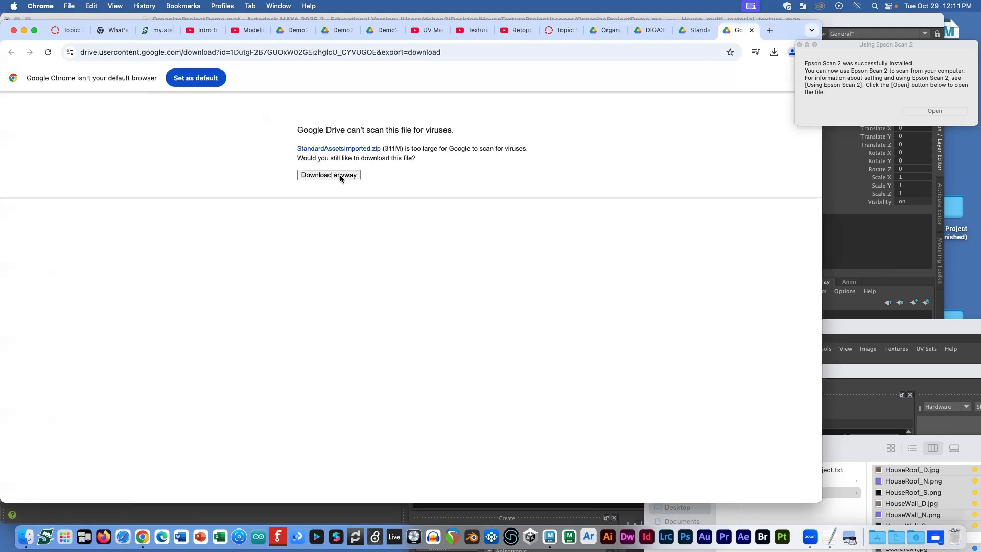
pyautogui.click(752, 30)
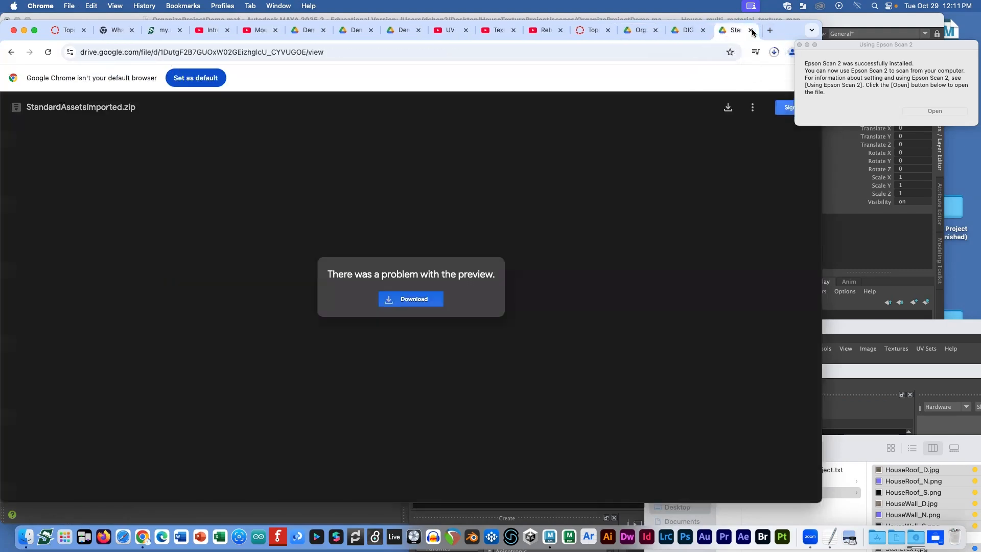
pyautogui.rightClick(911, 526)
pyautogui.click(915, 475)
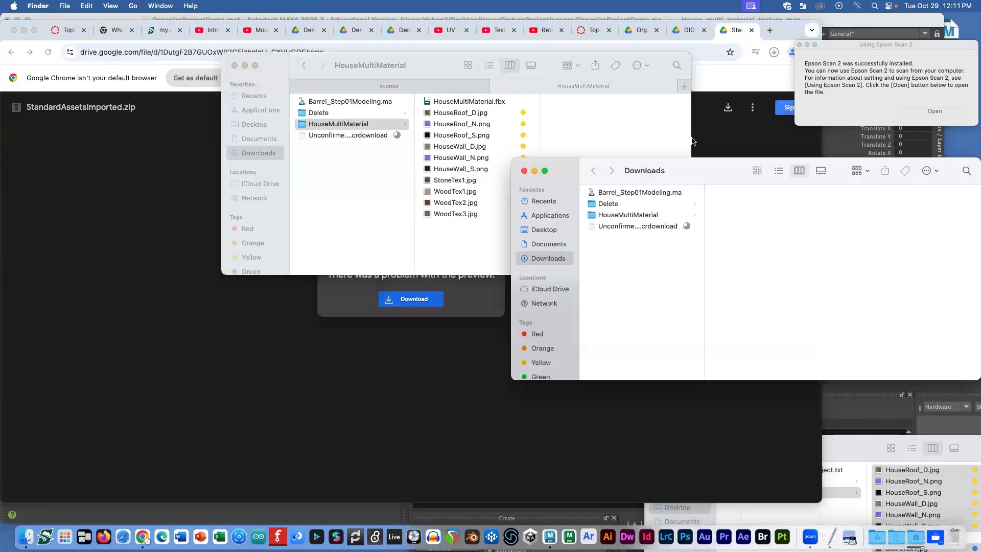
# Step: Double-click StandardAssetsImported.zip in Downloads to expand it, then switch through TextEdit back to Maya
pyautogui.click(344, 136)
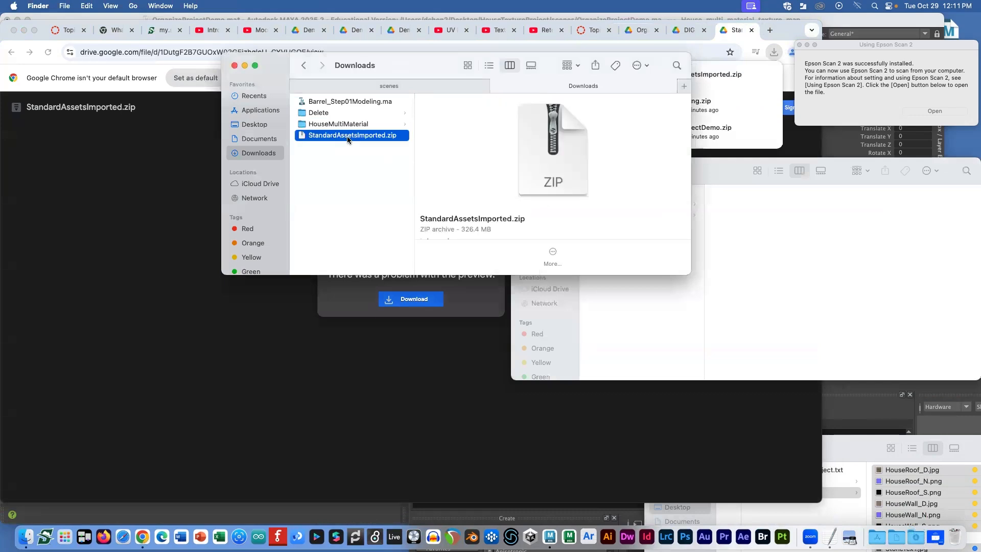
pyautogui.press('super+Tab')
pyautogui.doubleClick(354, 136)
pyautogui.press('super+Tab')
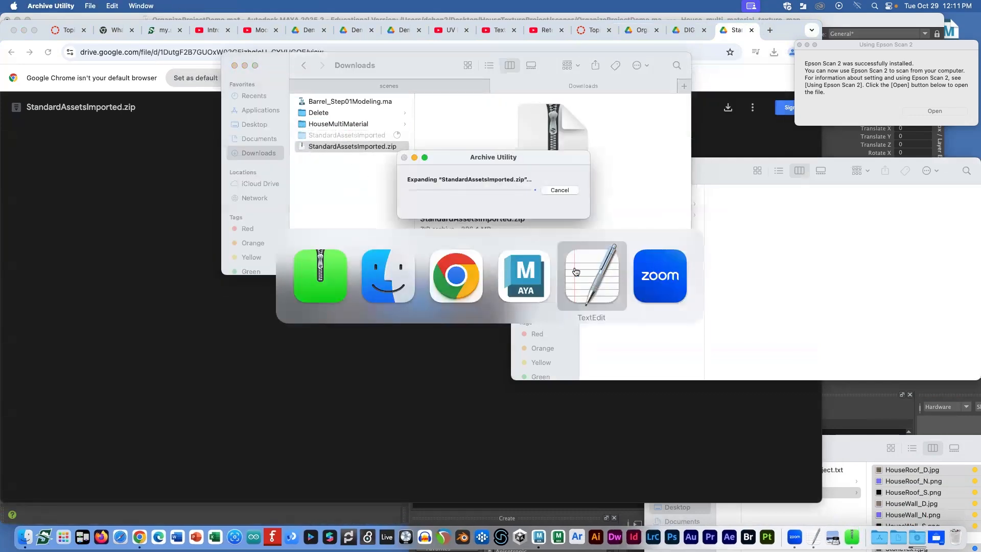
pyautogui.click(575, 271)
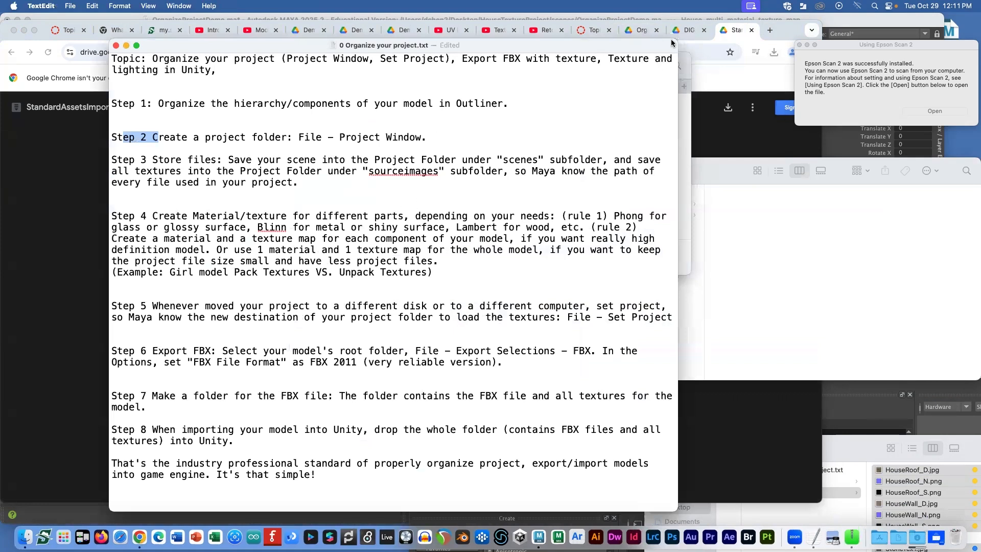
pyautogui.press('super+Tab')
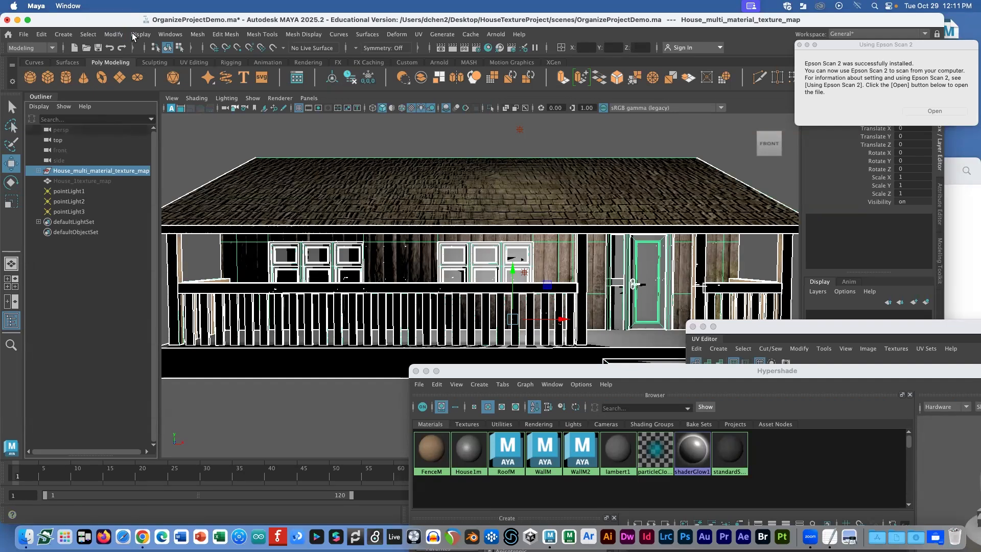
# Step: Hide the multi-material house, unhide House_1texture_map, and orbit to an angled view of it
pyautogui.hotkey('ctrl', 'h')
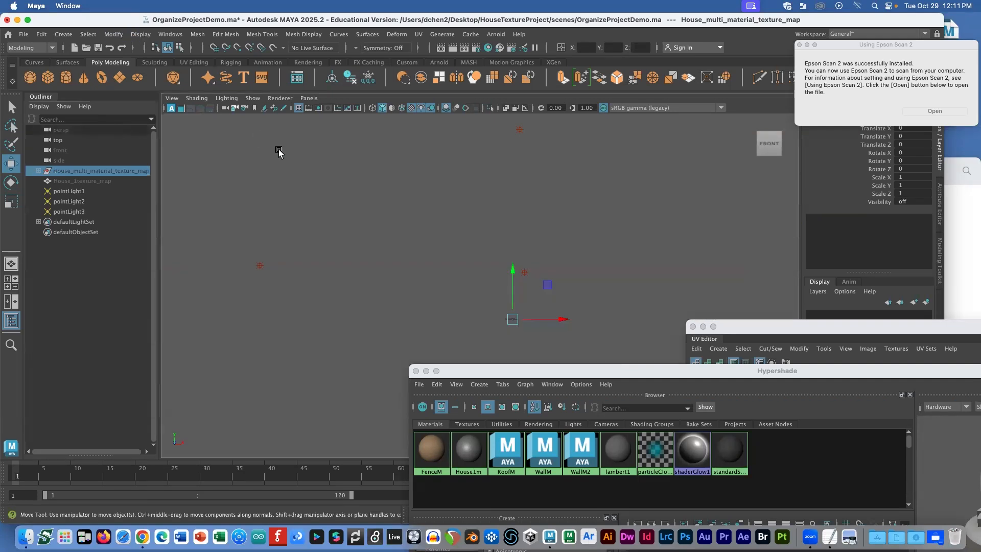
pyautogui.click(94, 181)
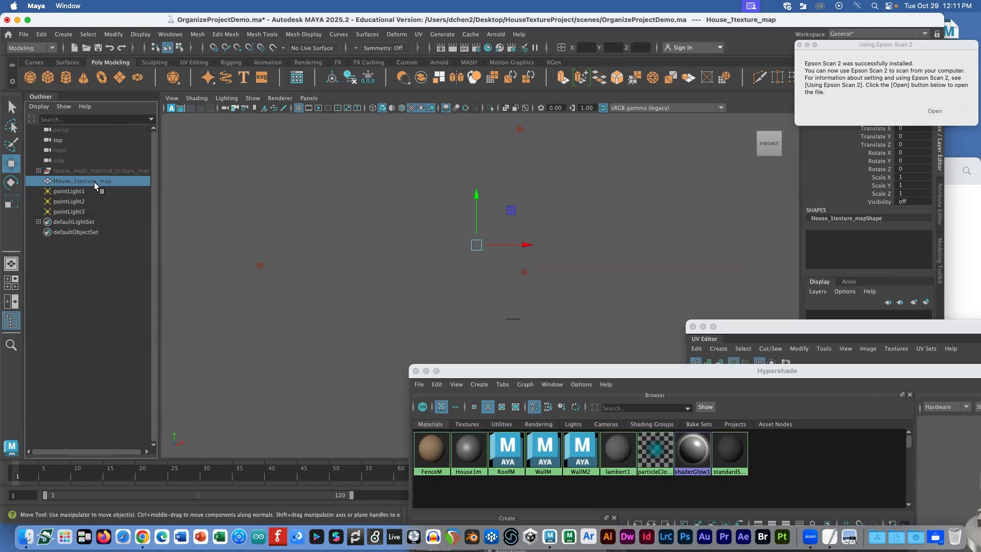
pyautogui.hotkey('shift', 'h')
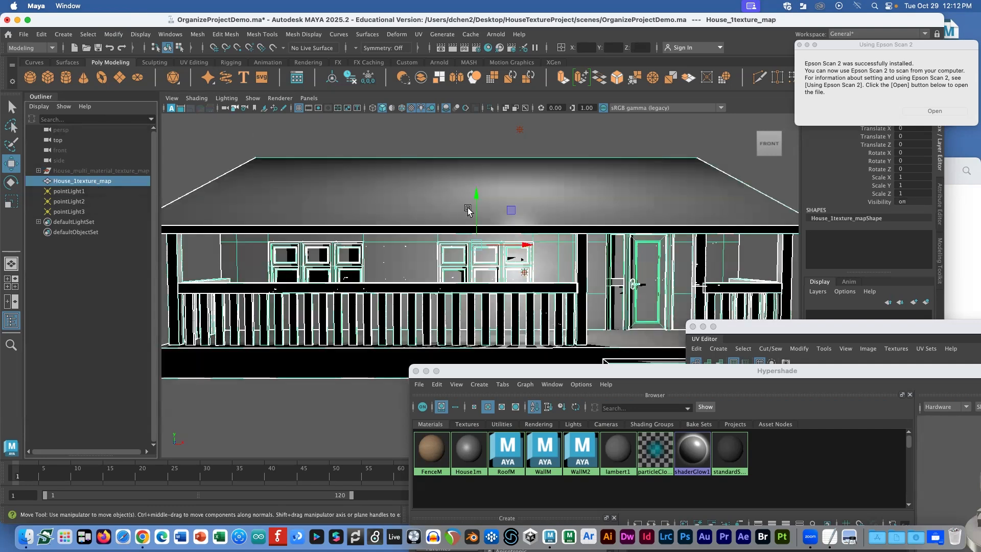
pyautogui.moveTo(466, 212)
pyautogui.keyDown('alt'); pyautogui.mouseDown()
pyautogui.moveTo(381, 215)
pyautogui.moveTo(453, 213)
pyautogui.moveTo(486, 228)
pyautogui.moveTo(482, 209)
pyautogui.mouseUp(); pyautogui.keyUp('alt')
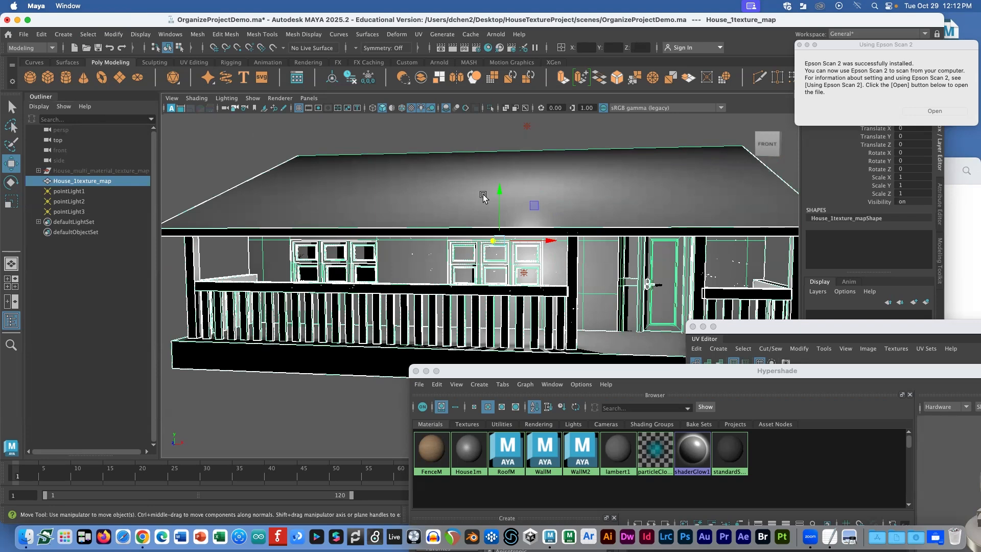
pyautogui.press('super+Tab')
pyautogui.press('super+Tab')
pyautogui.press('super+Tab')
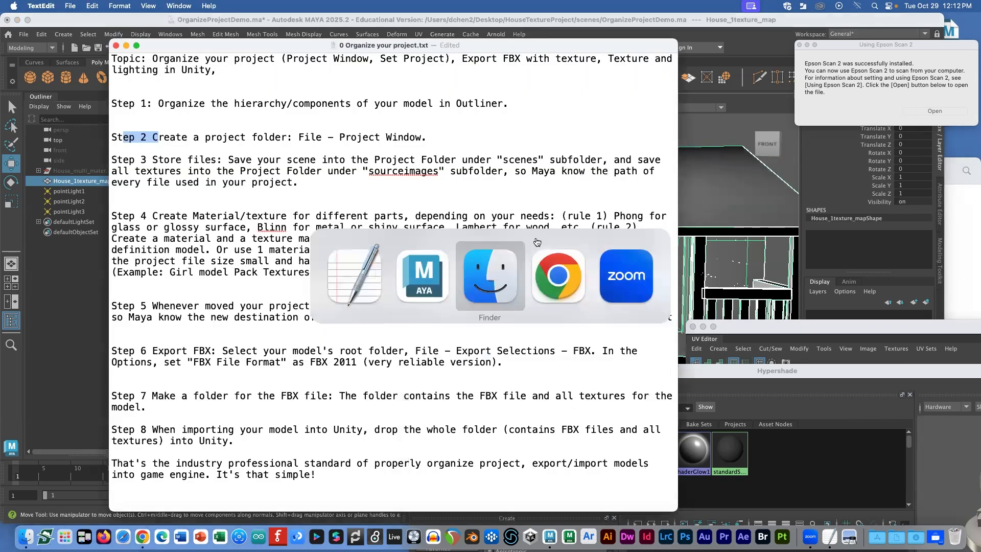
# Step: Show the Downloads HouseMultiMaterial folder and preview its 231 KB HouseMultiMaterial.fbx beside the ten textures
pyautogui.click(440, 90)
pyautogui.click(540, 91)
pyautogui.click(748, 240)
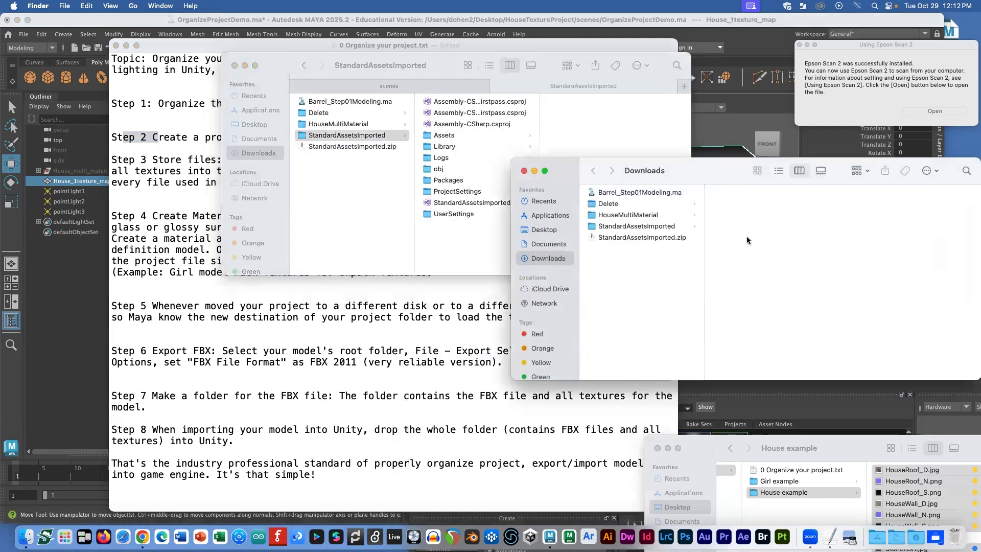
pyautogui.click(615, 217)
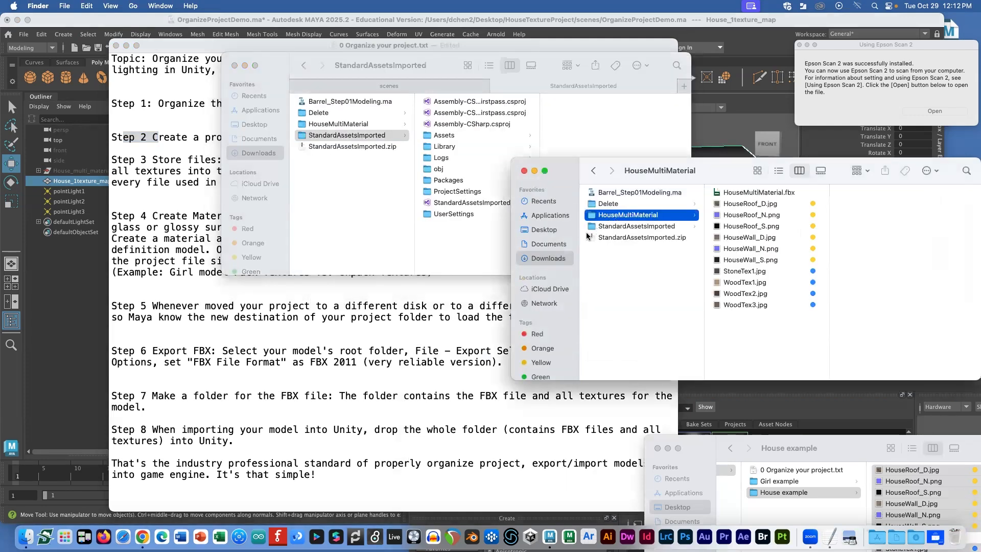
pyautogui.click(738, 194)
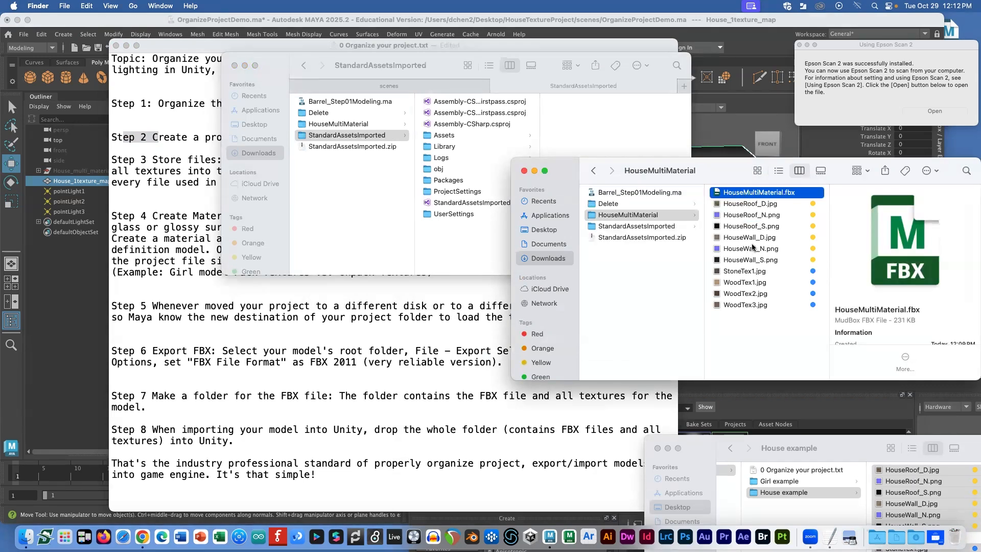
pyautogui.press('super+Tab')
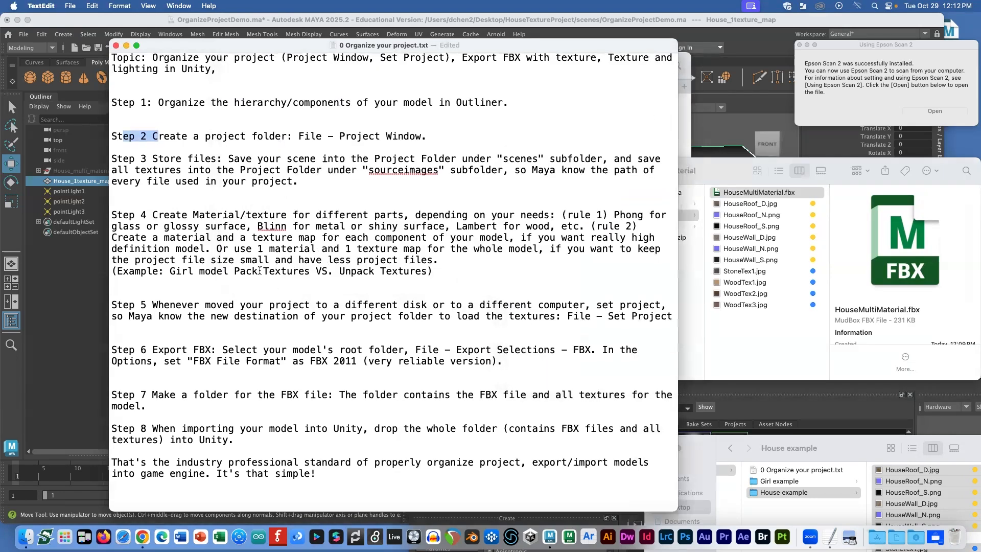
# Step: Highlight the Step 5 note about moving projects, then reselect the single-texture house in Maya
pyautogui.moveTo(205, 306); pyautogui.dragTo(648, 322)
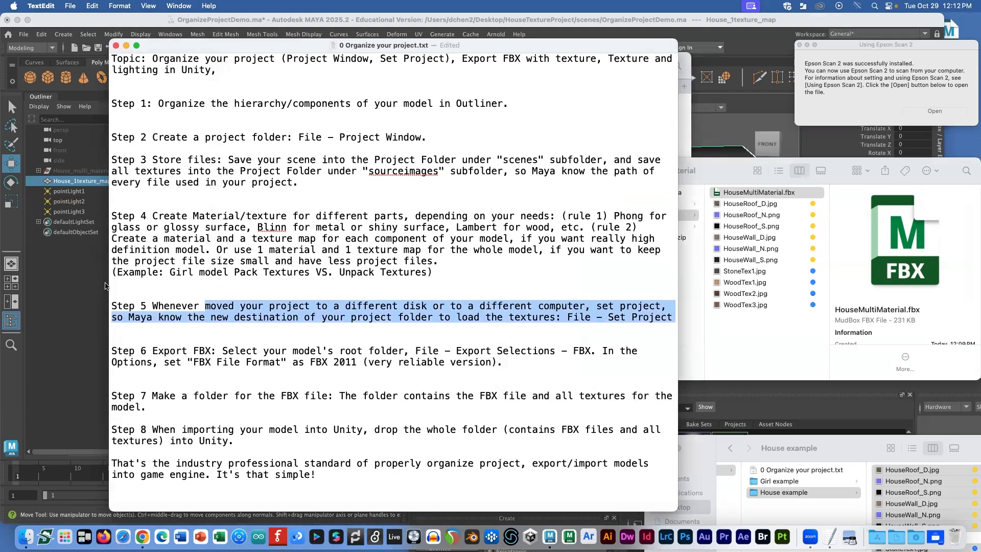
pyautogui.press('super+Tab')
pyautogui.click(354, 221)
# Step: Hide House_1texture_map, unhide House_multi_material_texture_map, and orbit around the textured house
pyautogui.hotkey('ctrl', 'h')
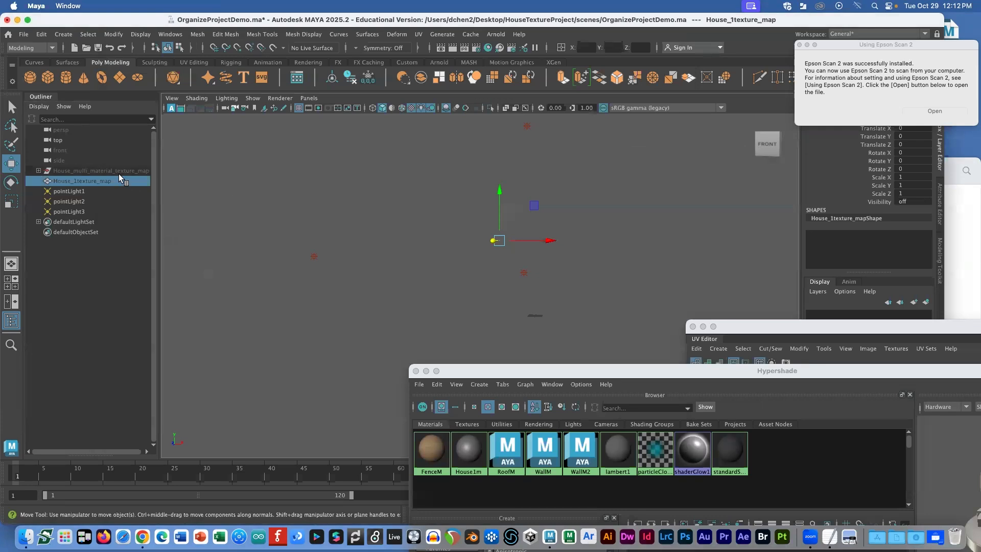
pyautogui.click(121, 173)
pyautogui.hotkey('shift', 'h')
pyautogui.click(344, 129)
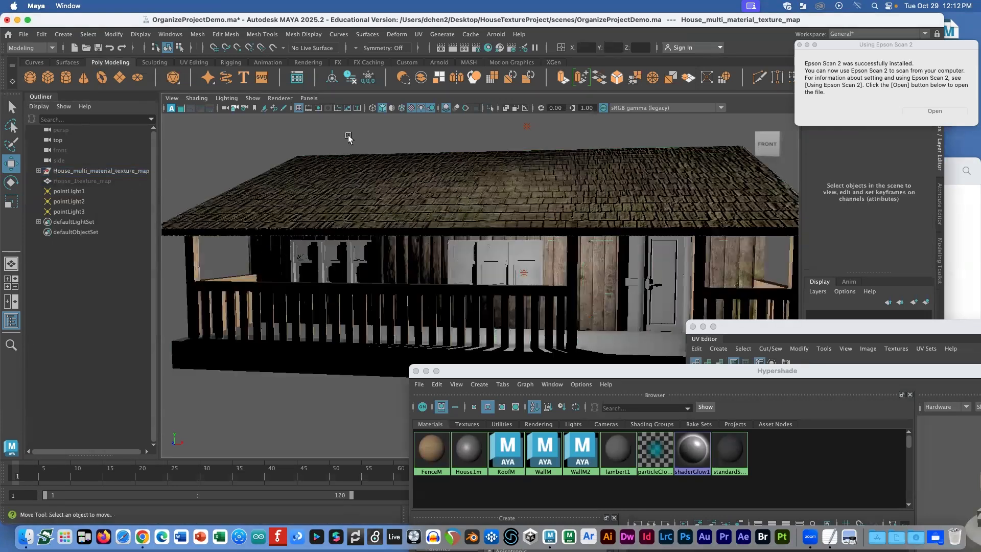
pyautogui.keyDown('alt'); pyautogui.moveTo(640, 317); pyautogui.dragTo(684, 263); pyautogui.keyUp('alt')
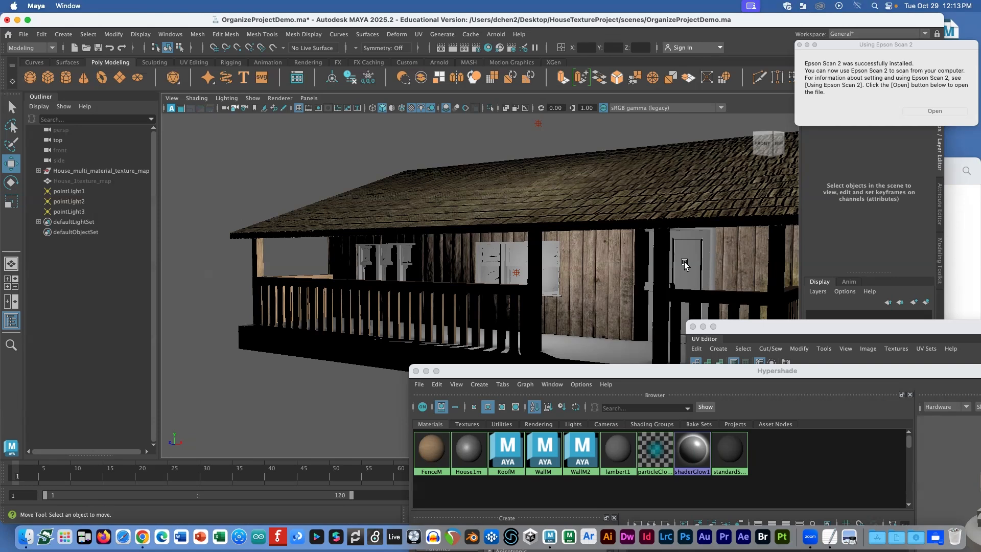
# Step: Compare untextured (5) and textured (6) display of the house, then save the scene
pyautogui.press('5')
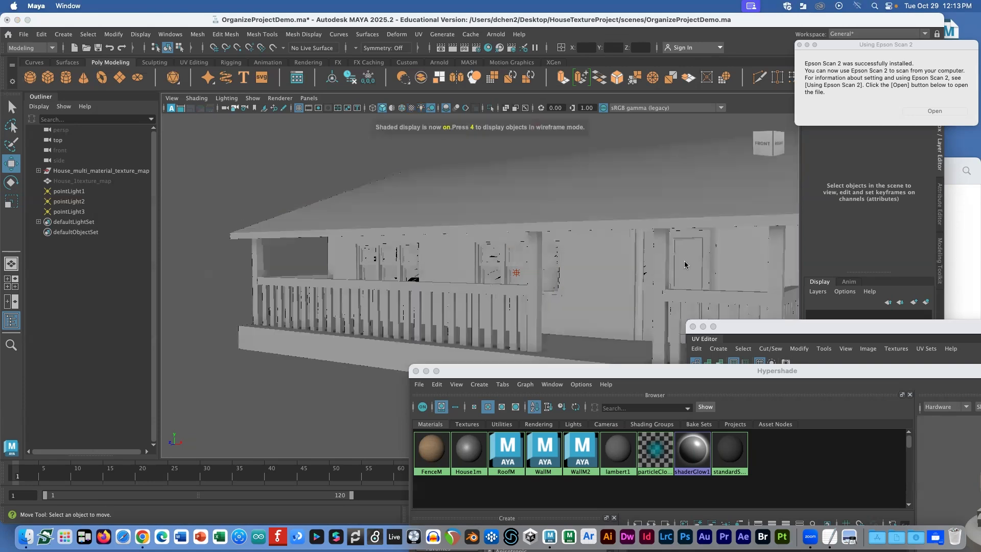
pyautogui.click(685, 264)
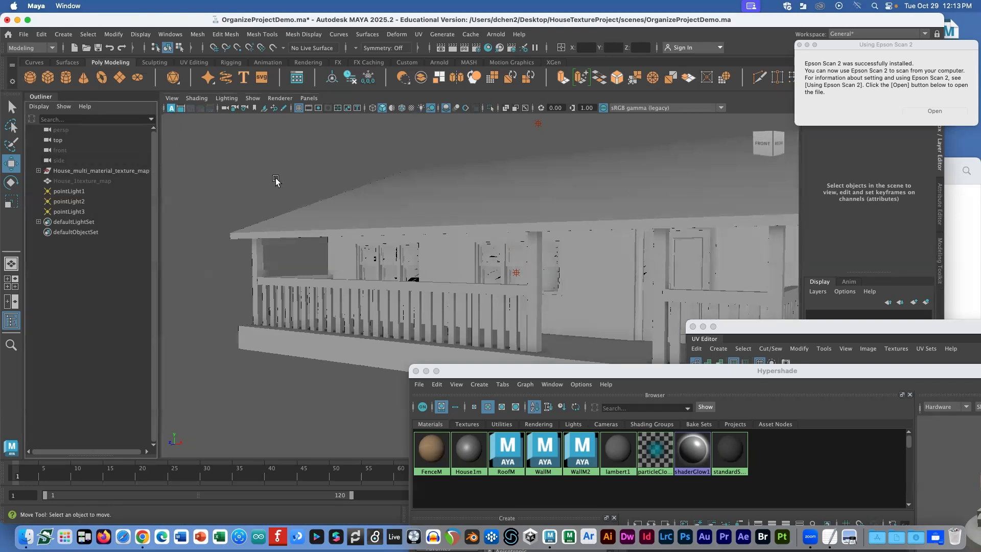
pyautogui.press('6')
pyautogui.press('super+s')
# Step: Start a new empty scene in Maya
pyautogui.click(24, 33)
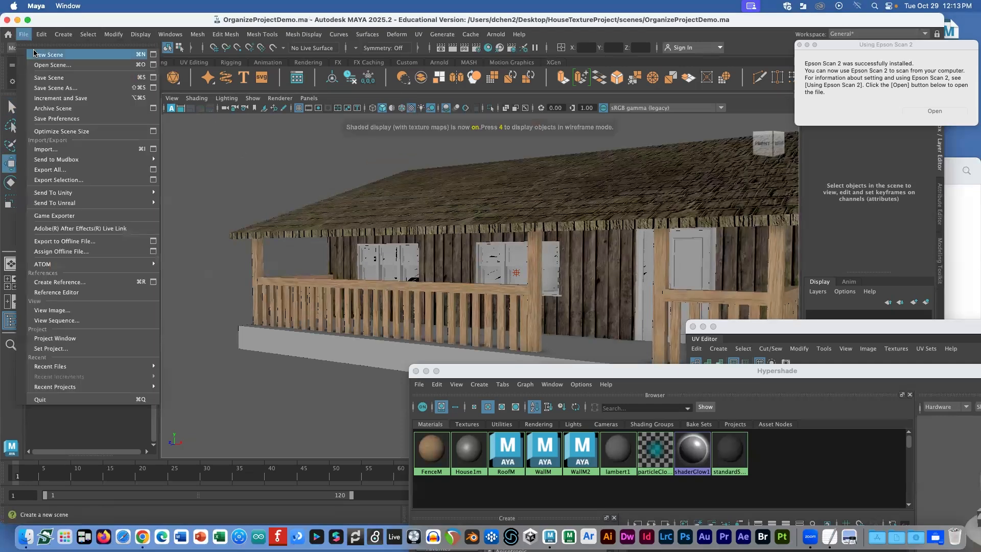
pyautogui.click(38, 40)
pyautogui.press('super+Tab')
pyautogui.press('super+Tab')
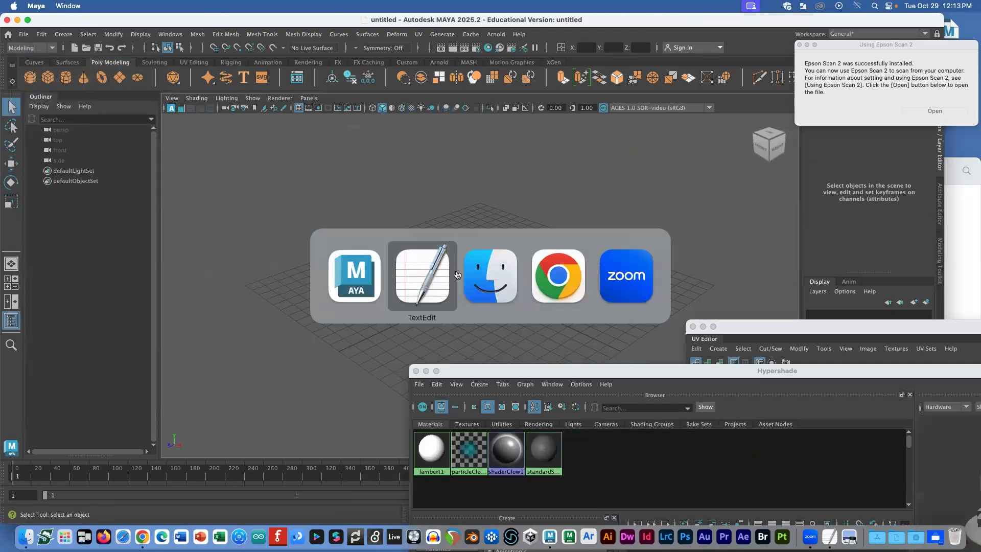
# Step: Move the HouseTextureProject folder from the Desktop into Downloads
pyautogui.click(638, 226)
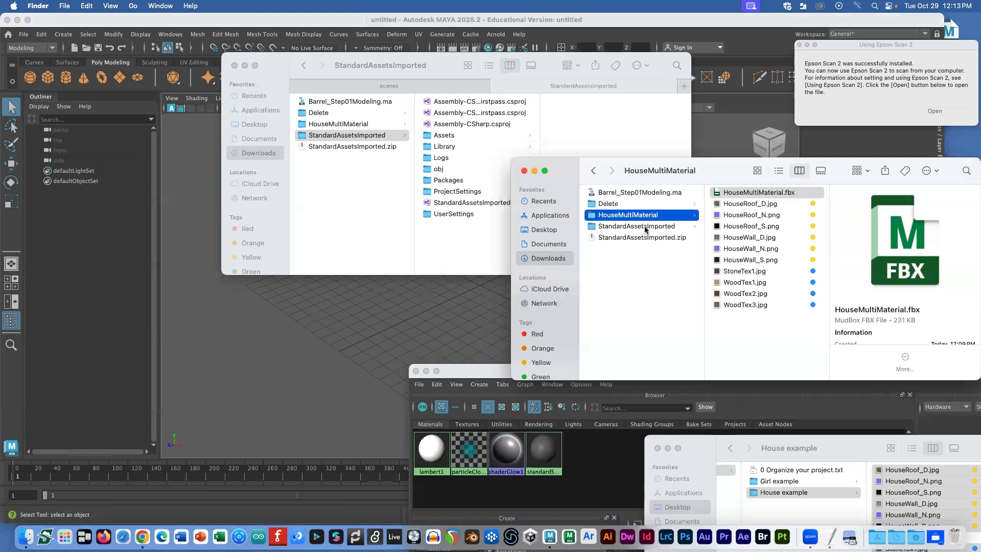
pyautogui.click(389, 86)
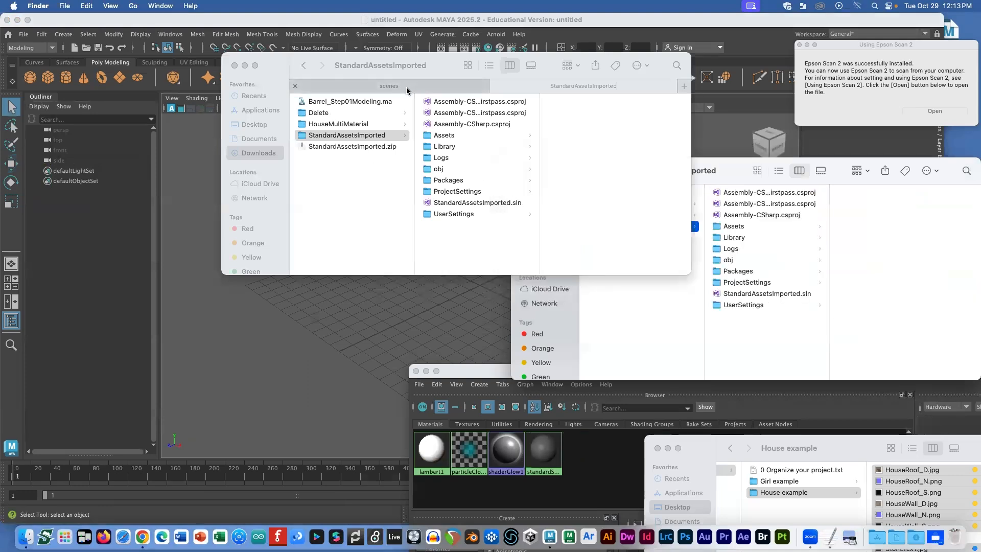
pyautogui.click(256, 125)
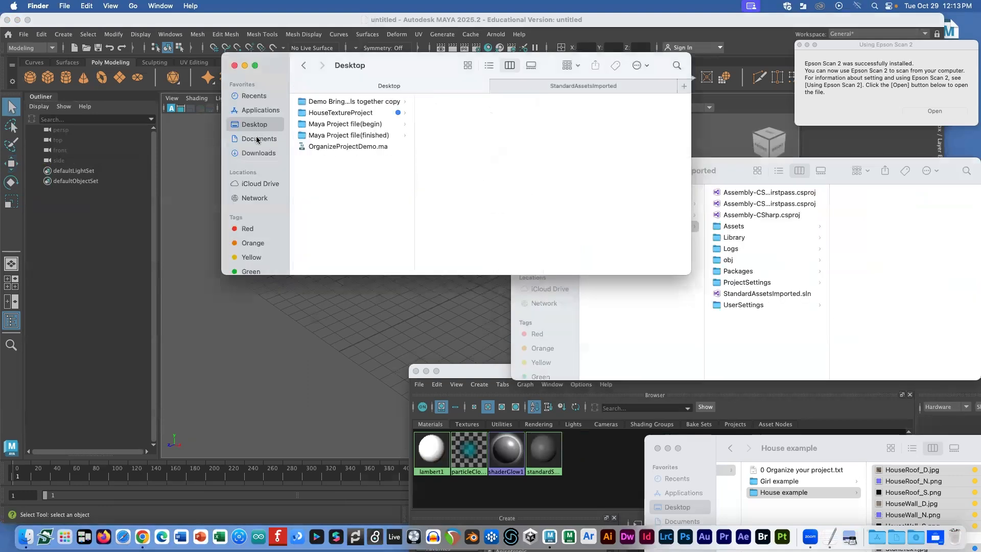
pyautogui.click(378, 115)
pyautogui.press('space')
pyautogui.press('space')
pyautogui.moveTo(333, 115); pyautogui.dragTo(260, 154)
# Step: Open OrganizeProjectDemo.ma from Downloads/HouseTextureProject/scenes in Maya
pyautogui.click(260, 153)
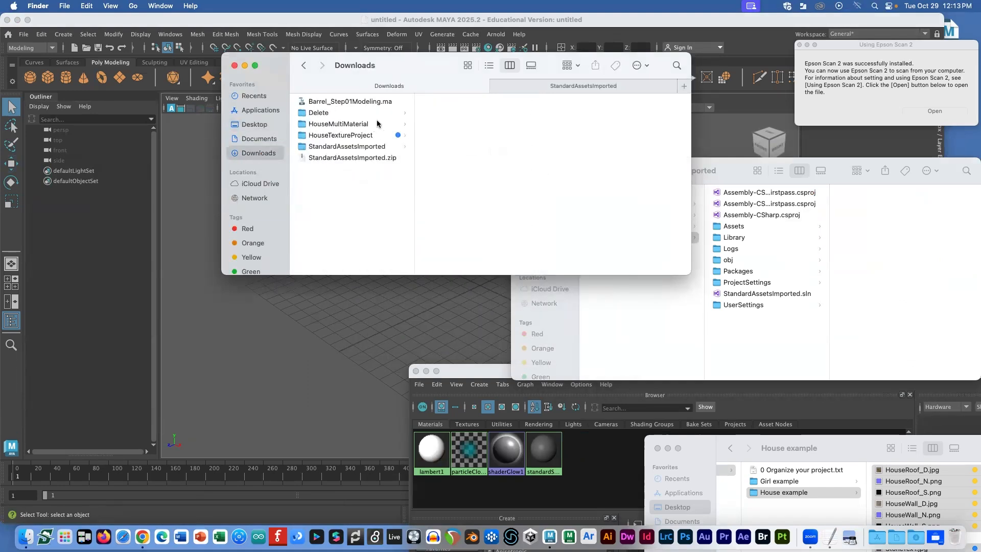
pyautogui.click(364, 135)
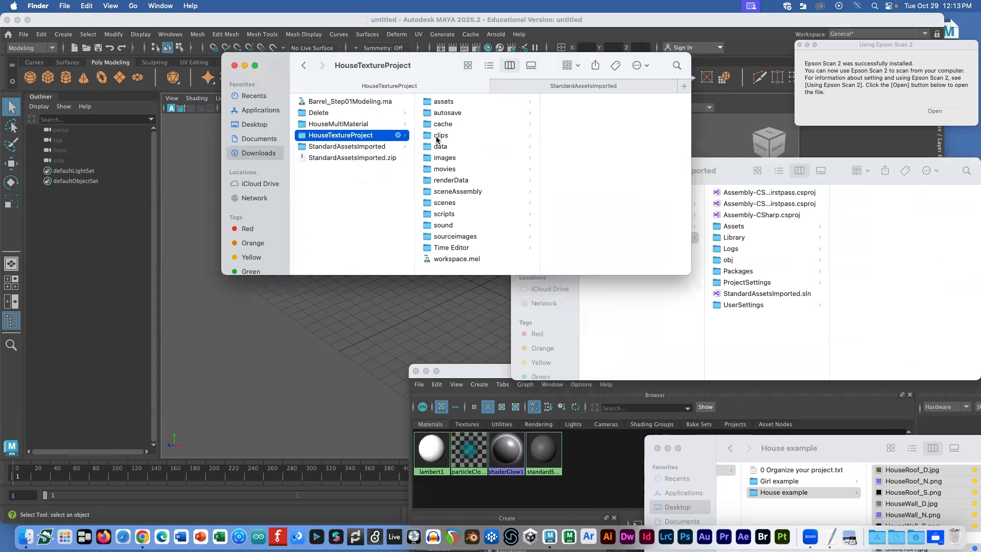
pyautogui.click(443, 202)
pyautogui.doubleClick(574, 111)
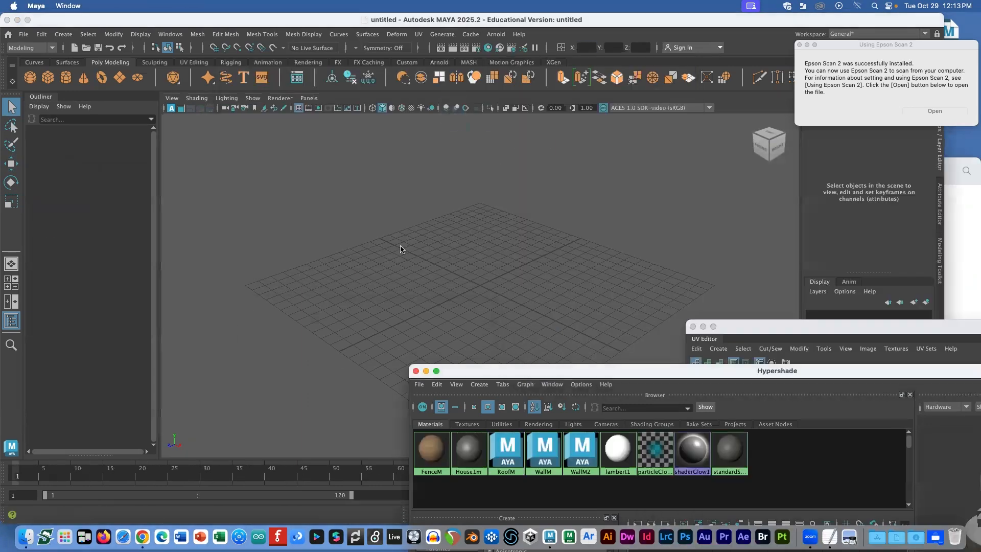
# Step: Toggle textured display and inspect Hypershade, finding the relocated house's materials black and untextured
pyautogui.press('5')
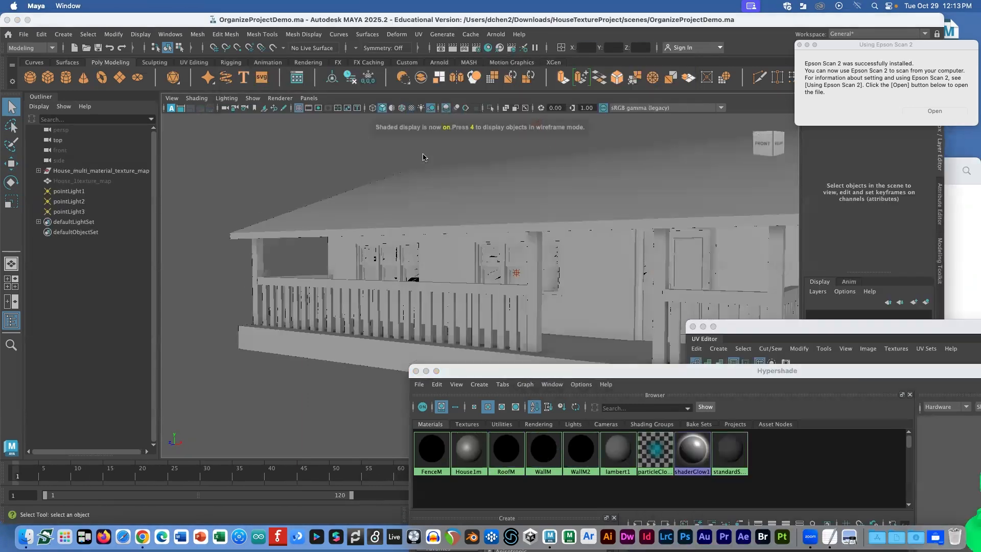
pyautogui.press('6')
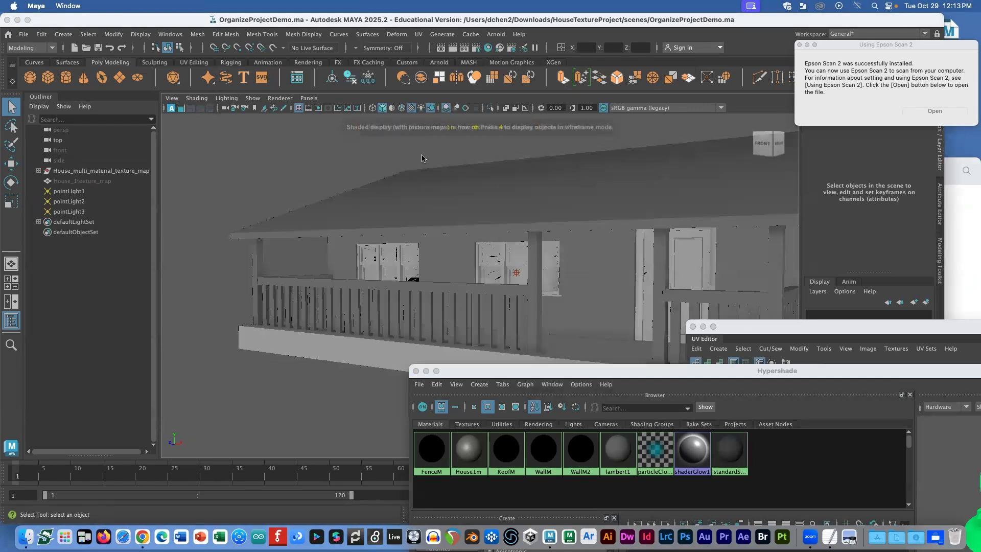
pyautogui.press('5')
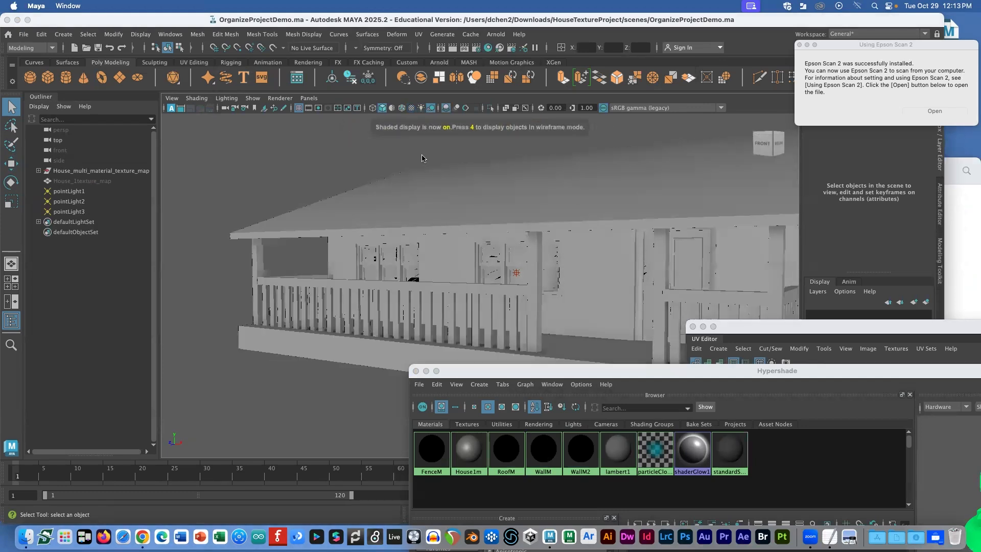
pyautogui.moveTo(512, 371); pyautogui.dragTo(389, 121)
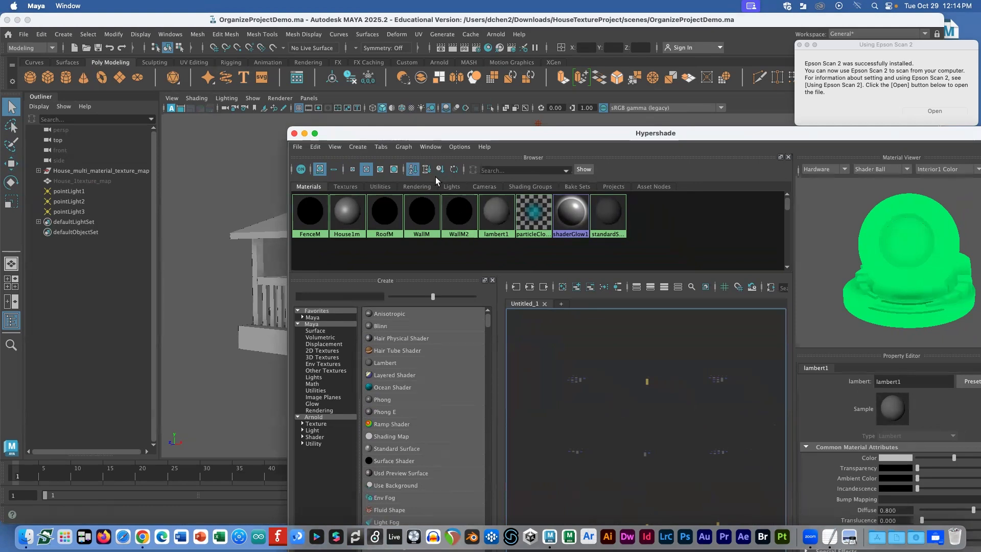
pyautogui.moveTo(429, 134); pyautogui.dragTo(596, 325)
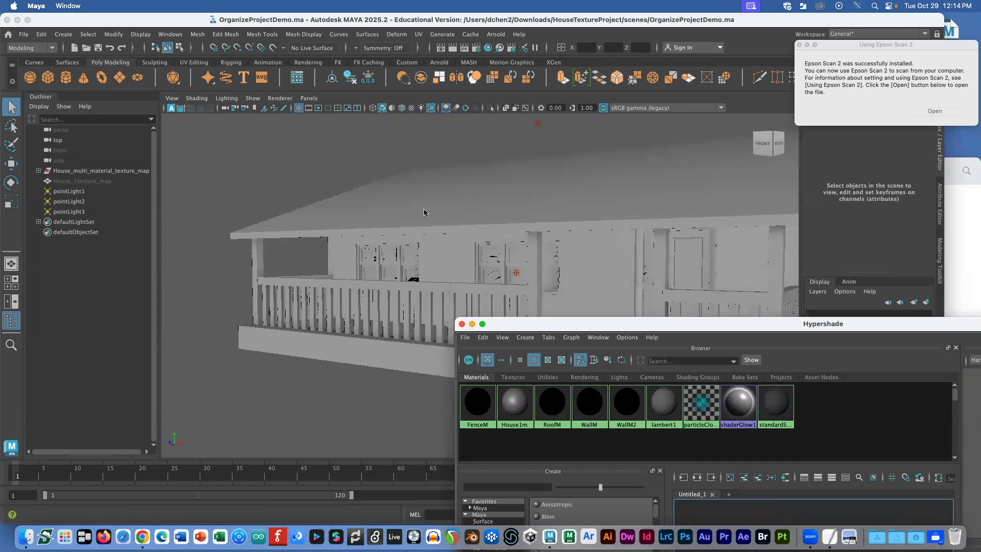
pyautogui.press('super+Tab')
pyautogui.press('super+Tab')
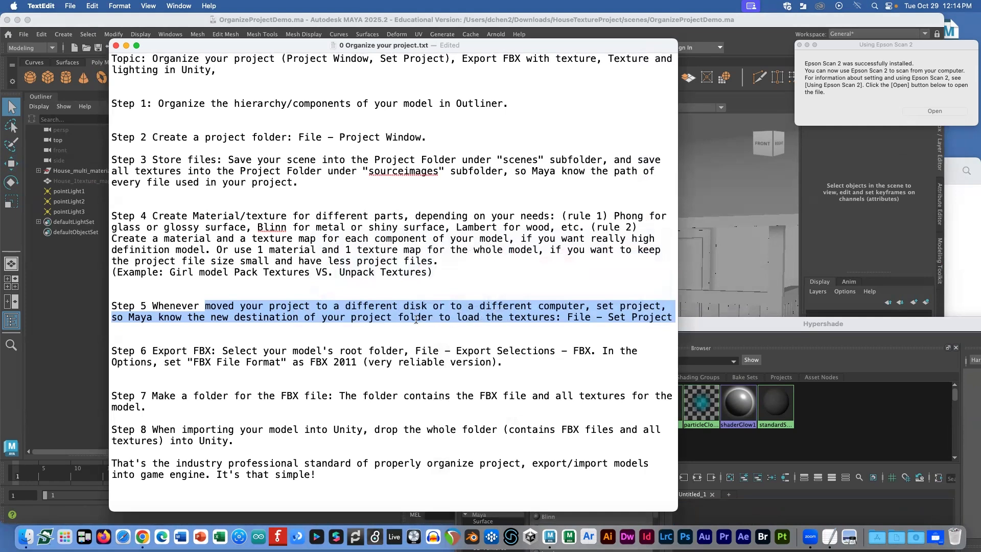
# Step: Highlight only the 'File – Set Project' instruction at the end of Step 5
pyautogui.click(522, 322)
pyautogui.moveTo(567, 318); pyautogui.dragTo(671, 317)
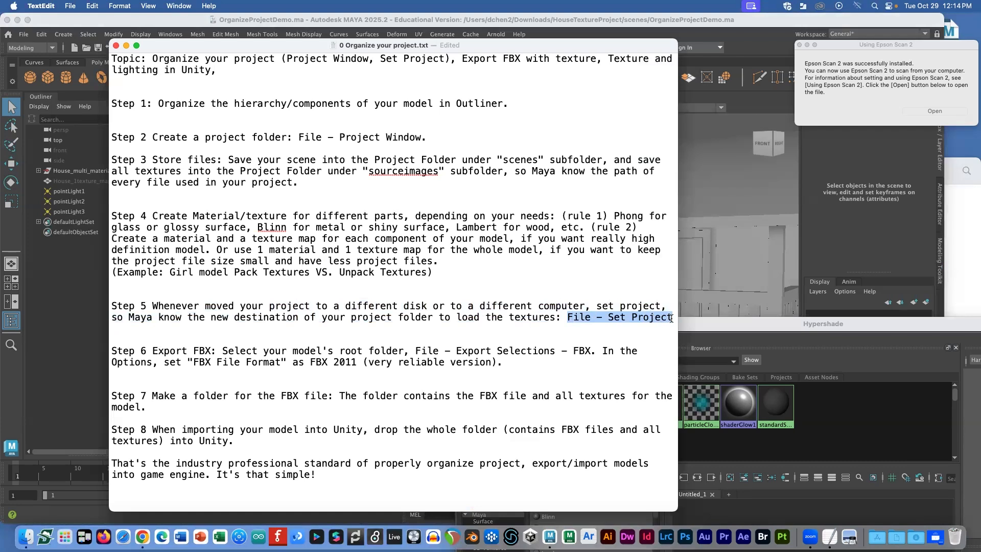
pyautogui.click(736, 127)
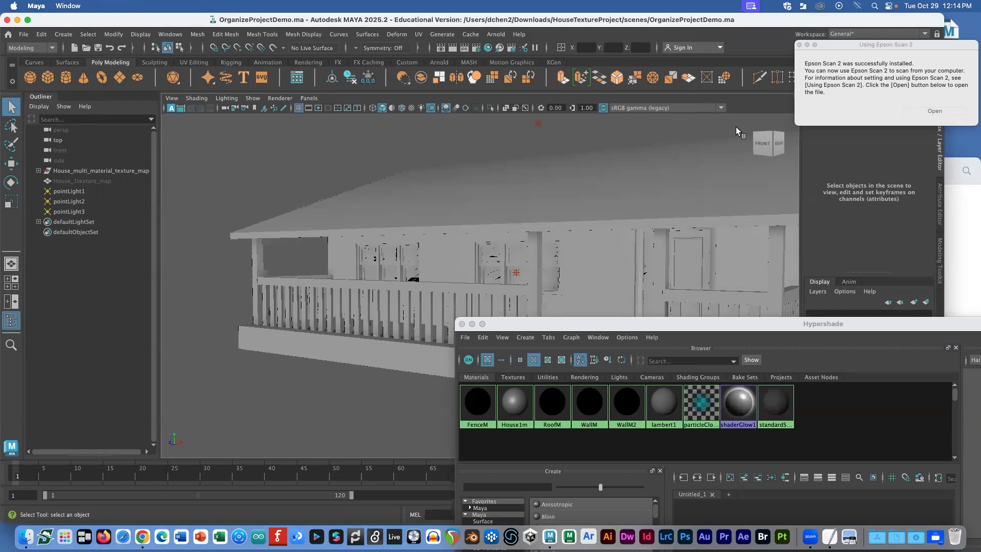
# Step: Open Set Project from the File menu and browse the dialog to Downloads
pyautogui.click(24, 35)
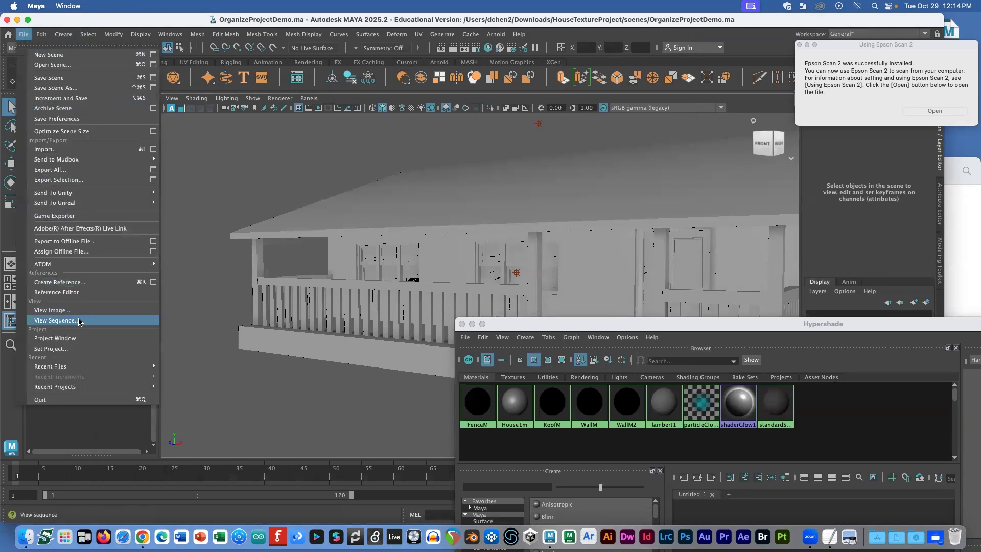
pyautogui.click(79, 348)
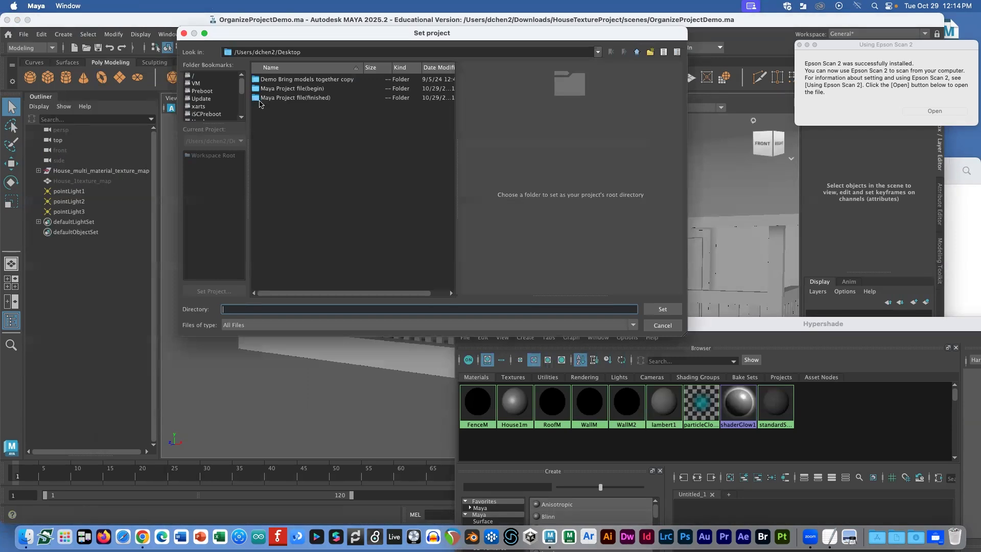
pyautogui.doubleClick(284, 54)
pyautogui.write('Downlo')
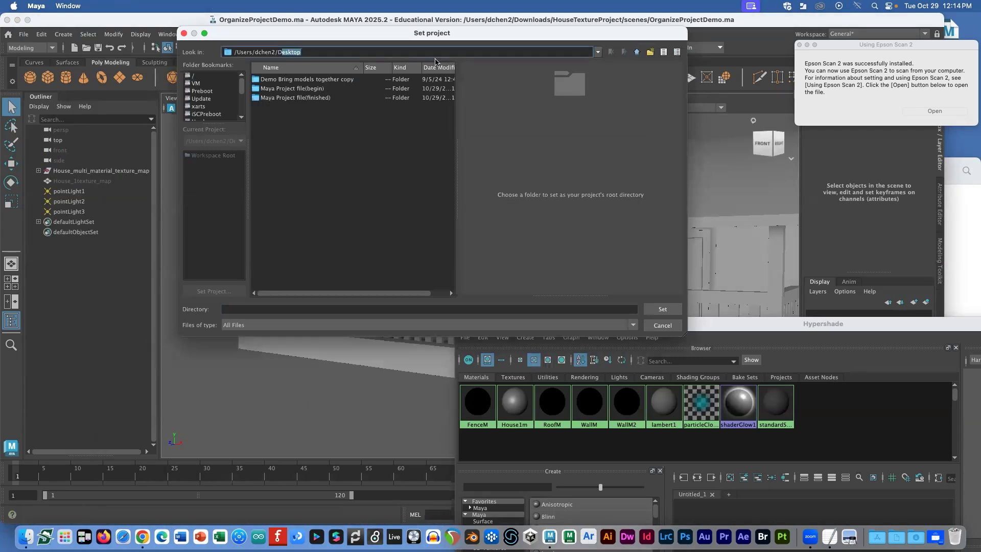
pyautogui.write('ads')
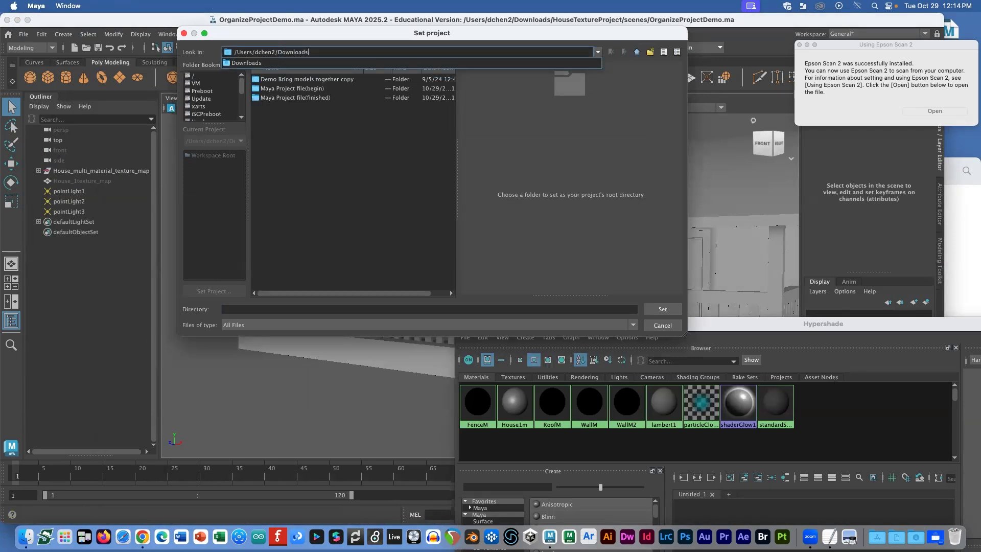
pyautogui.press('Return')
# Step: Choose HouseTextureProject as the project directory, backing out to Downloads after entering it
pyautogui.click(286, 106)
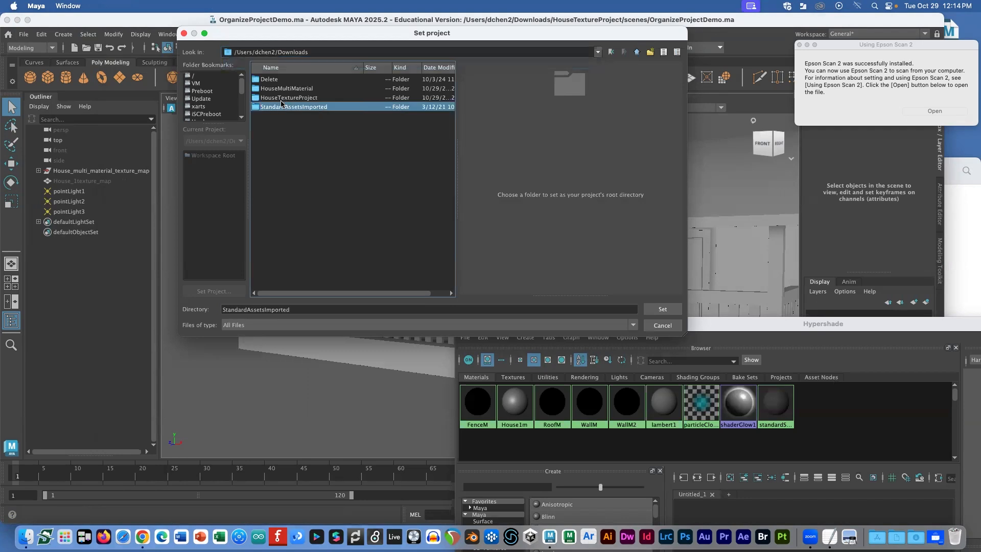
pyautogui.click(283, 99)
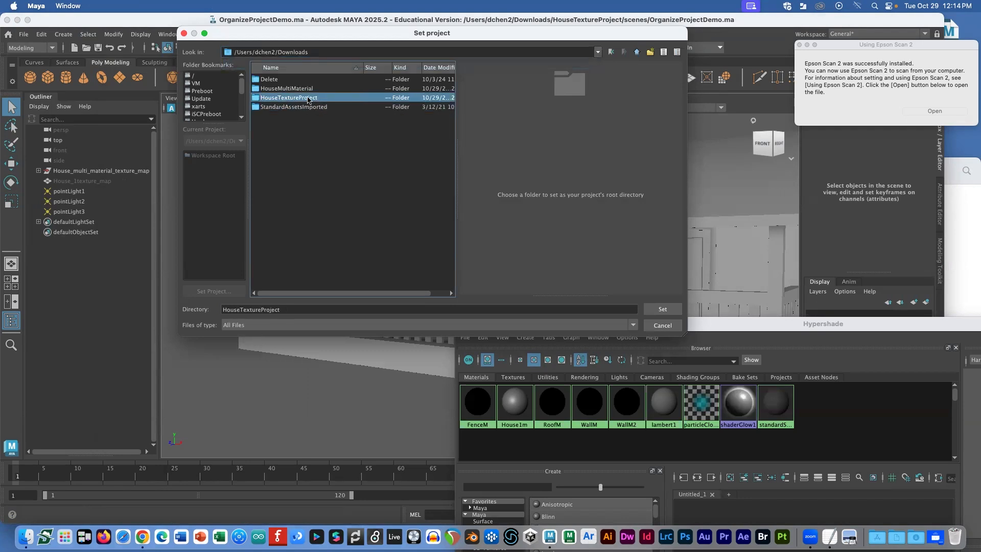
pyautogui.doubleClick(310, 99)
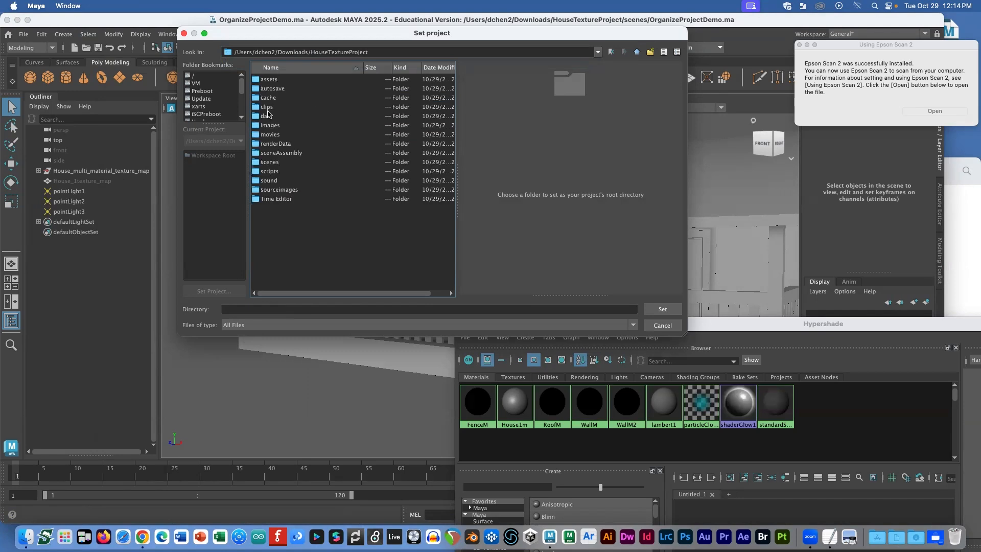
pyautogui.moveTo(311, 52); pyautogui.dragTo(472, 54)
pyautogui.press('BackSpace')
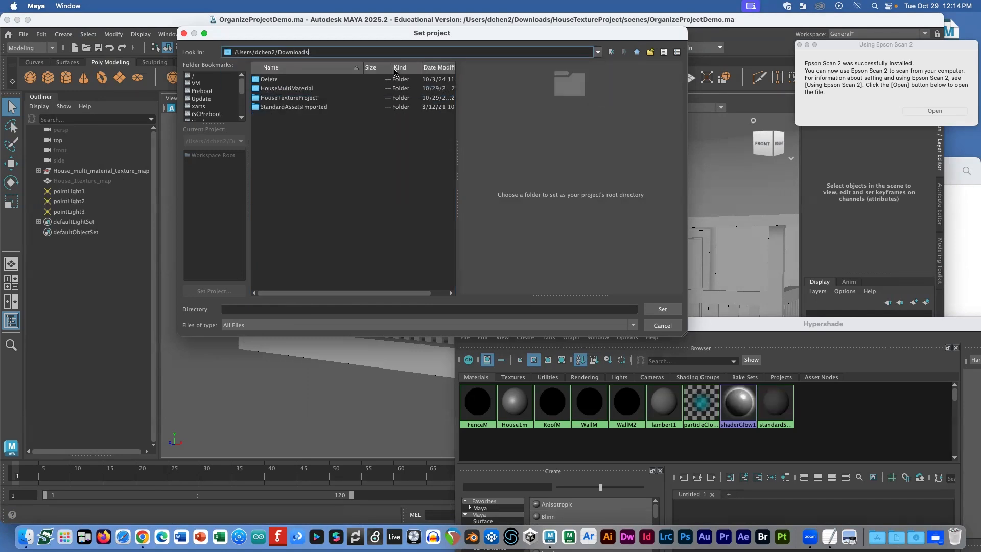
pyautogui.press('Return')
pyautogui.click(298, 97)
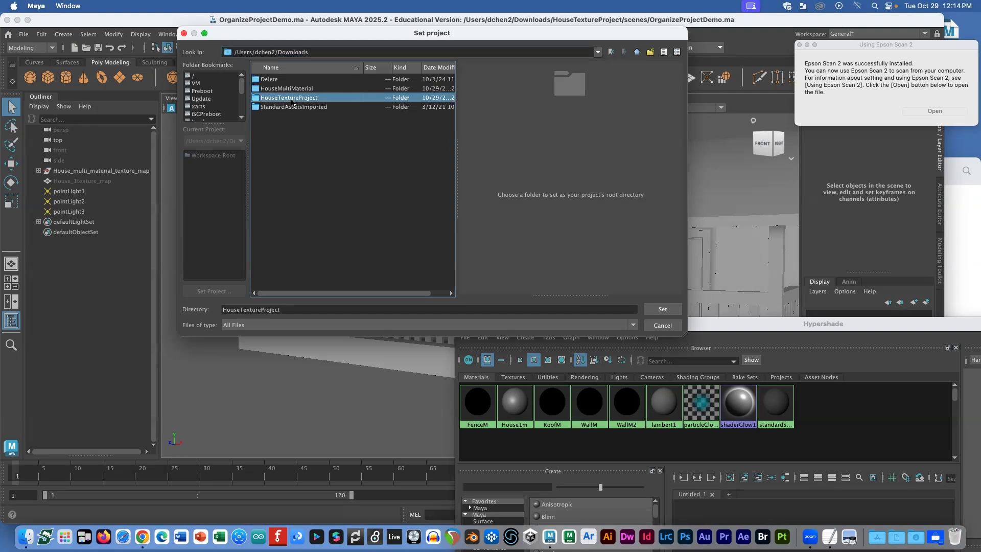
pyautogui.press('super+Tab')
pyautogui.press('super+Tab')
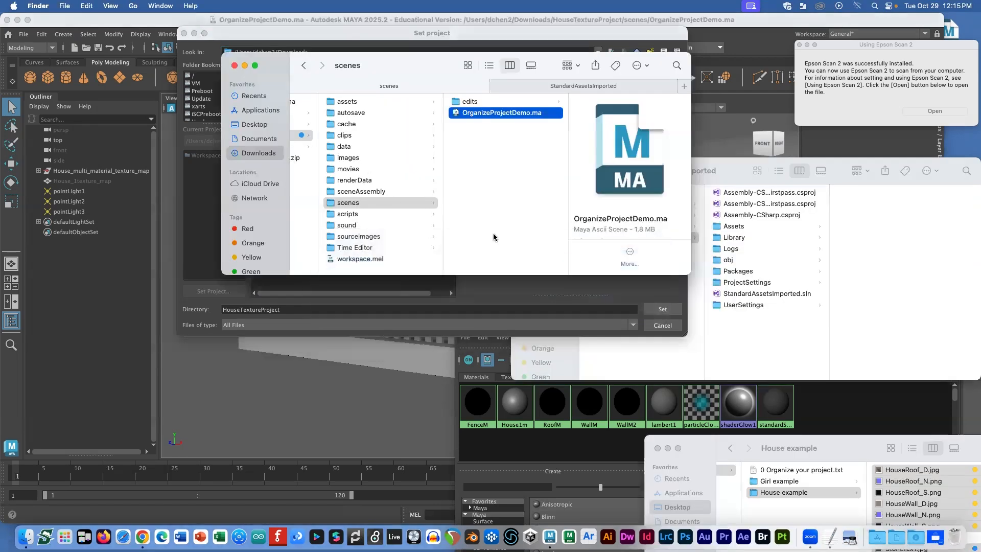
# Step: Confirm HouseTextureProject as the Maya project and switch the house to textured display
pyautogui.click(305, 145)
pyautogui.click(351, 136)
pyautogui.press('space')
pyautogui.press('space')
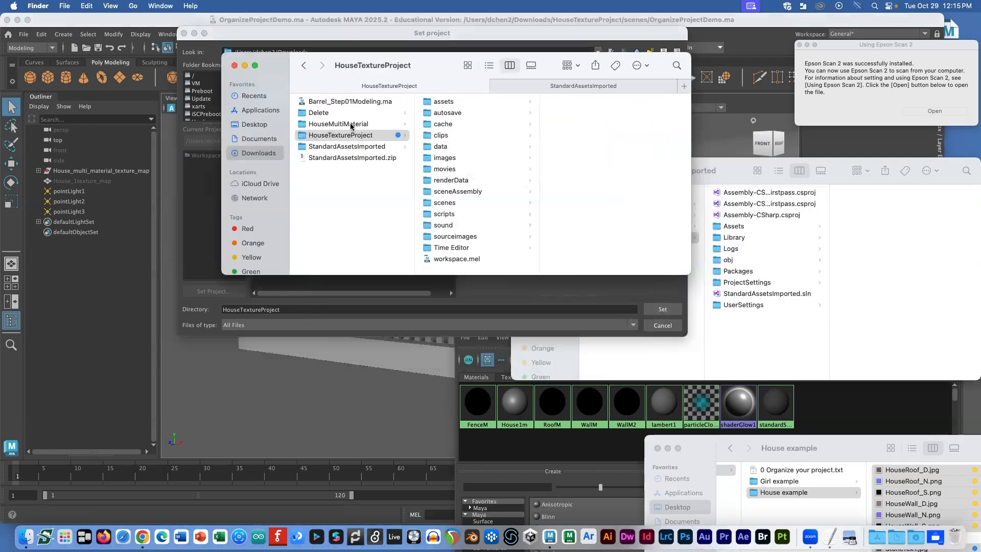
pyautogui.press('super+Tab')
pyautogui.click(661, 307)
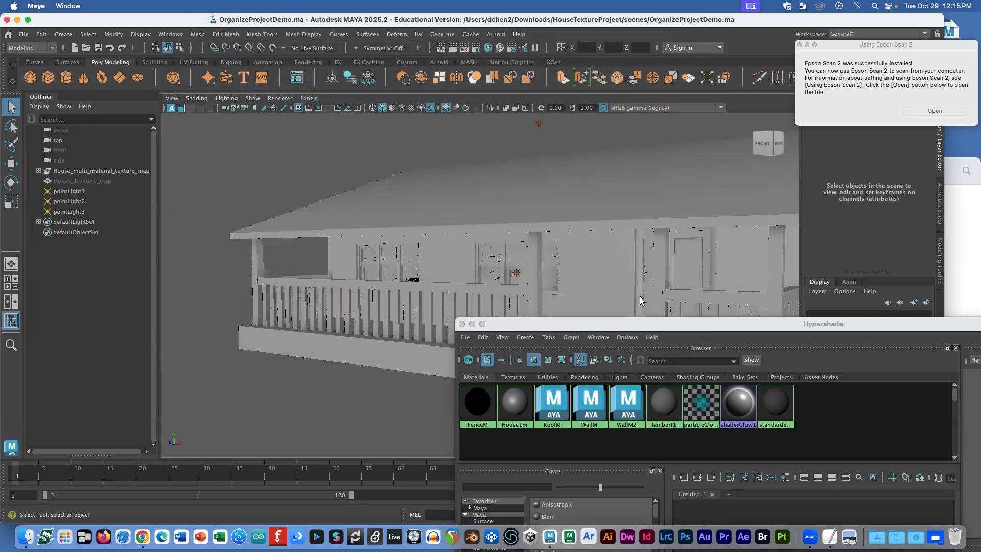
pyautogui.scroll(1, 640, 296)
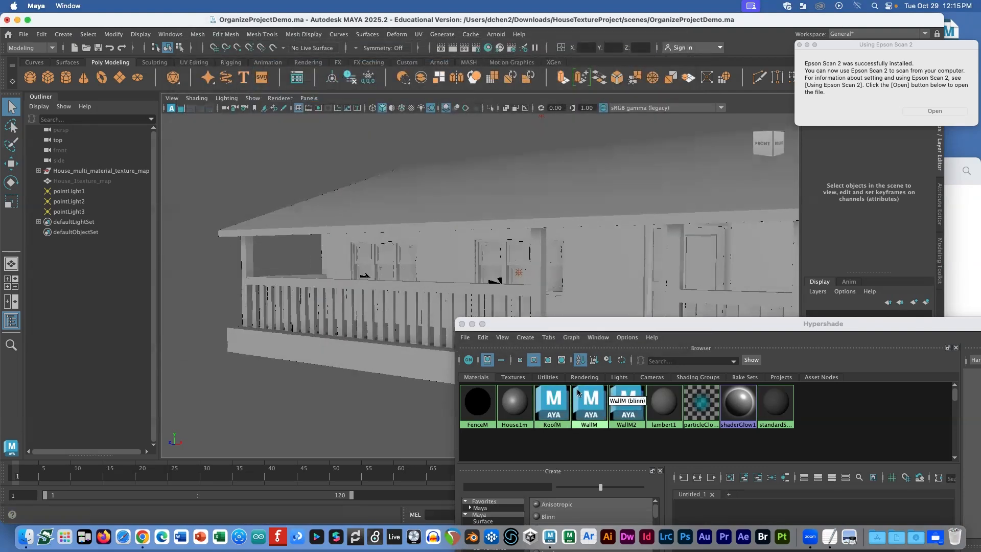
pyautogui.press('6')
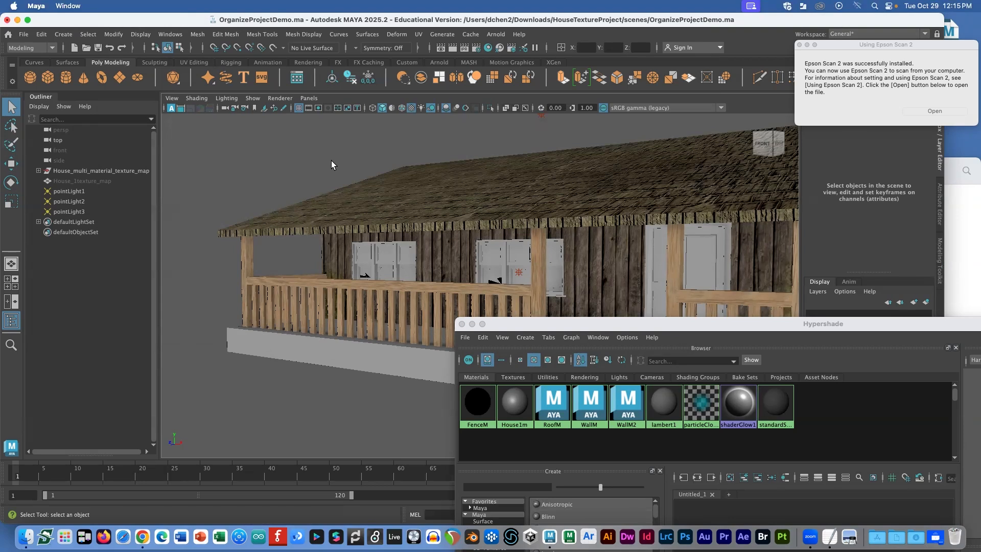
# Step: Open OrganizeProjectDemo.ma from the HouseTextureProject scenes folder in Finder
pyautogui.click(23, 35)
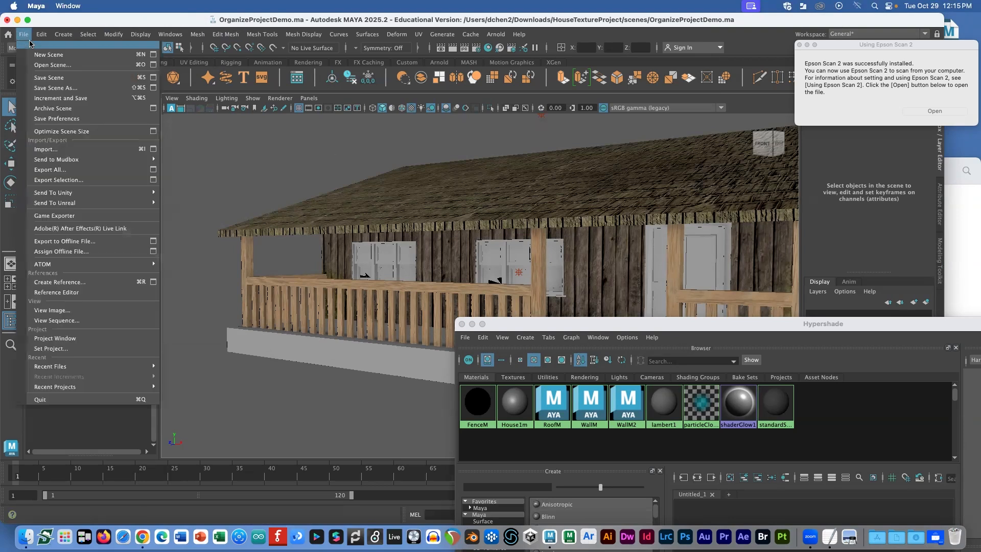
pyautogui.click(267, 145)
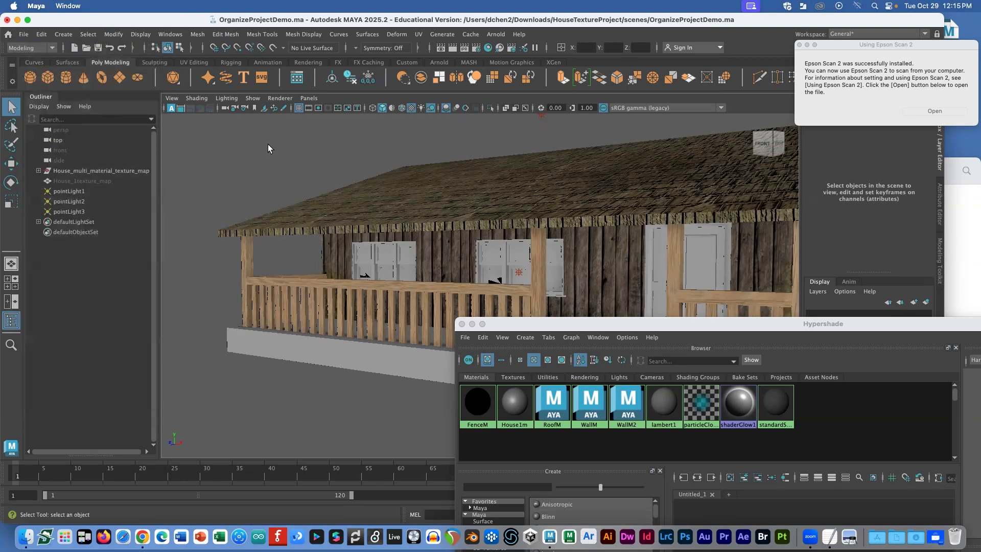
pyautogui.click(24, 34)
pyautogui.click(240, 148)
pyautogui.press('super+Tab')
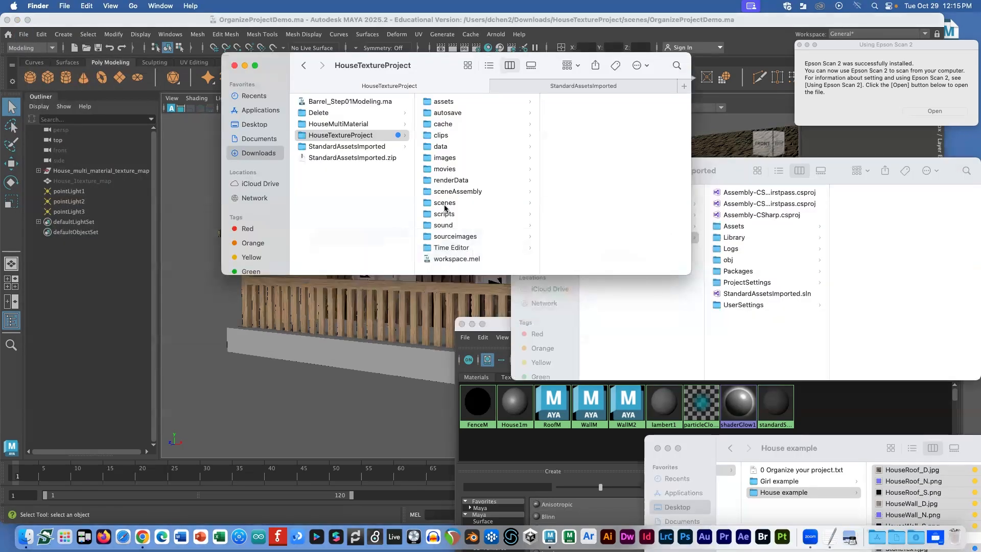
pyautogui.click(445, 203)
pyautogui.doubleClick(573, 113)
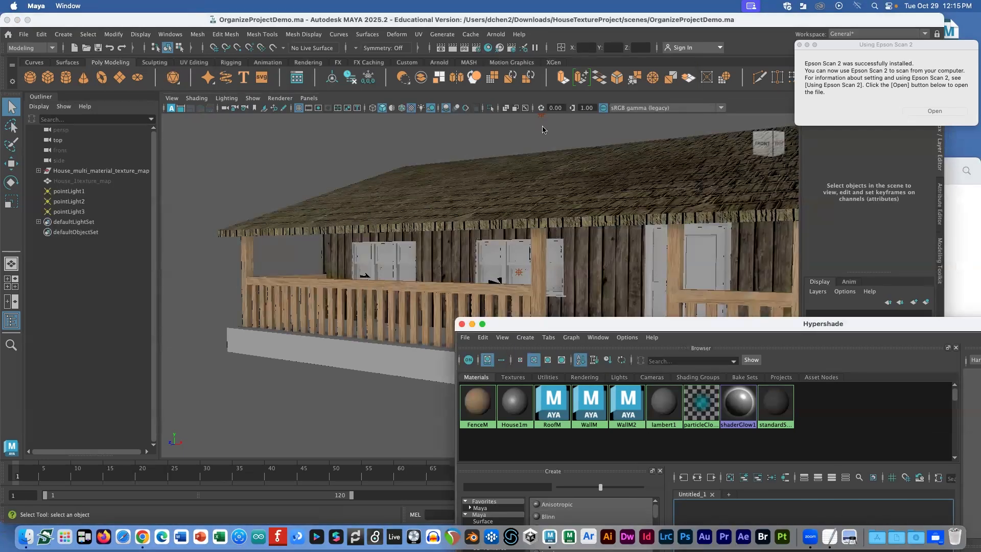
pyautogui.scroll(1, 521, 202)
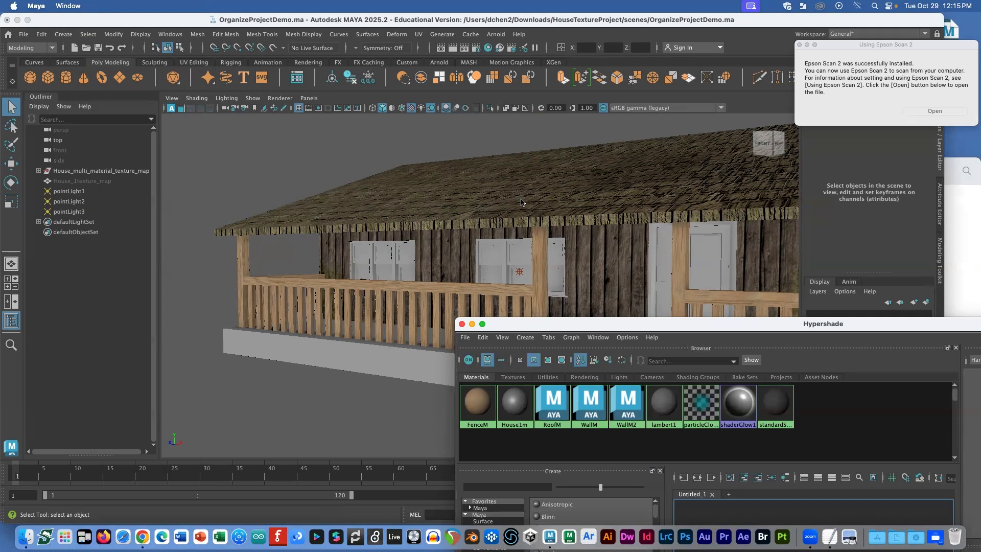
# Step: Mark the Step 6 Export FBX paragraph in the TextEdit notes
pyautogui.press('super+Tab')
pyautogui.press('super+Tab')
pyautogui.press('super+Tab')
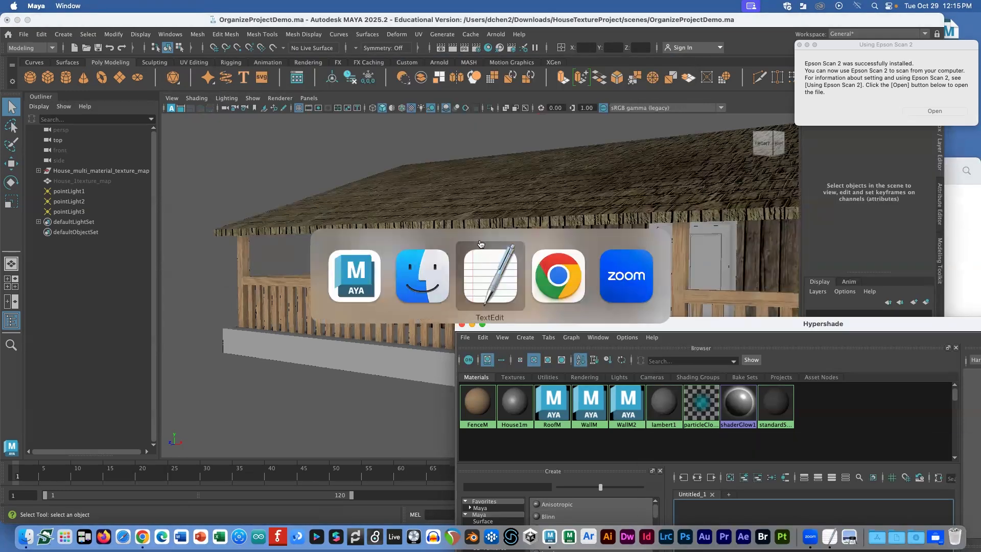
pyautogui.click(480, 244)
pyautogui.moveTo(141, 350); pyautogui.dragTo(506, 362)
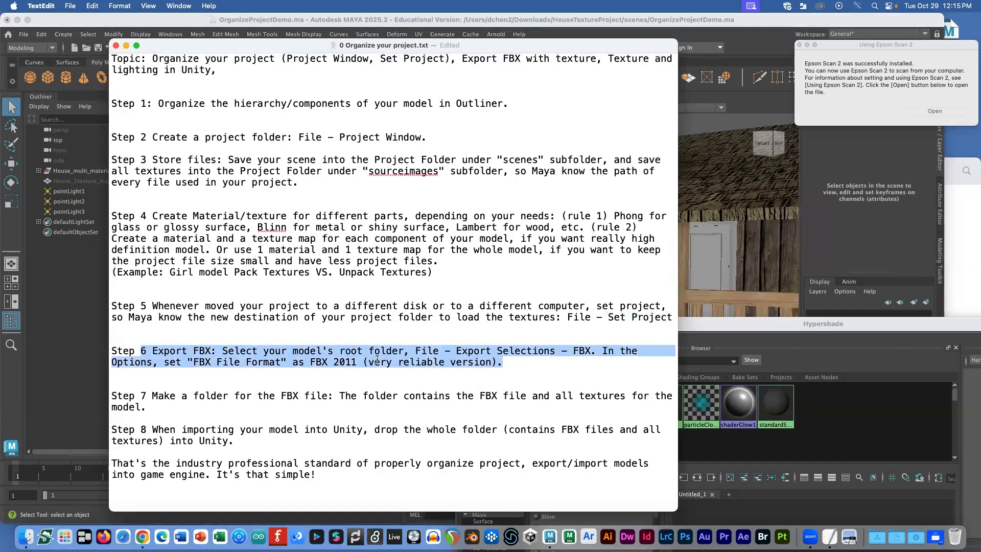
pyautogui.press('super+Tab')
# Step: Select the House_multi_material_texture_map root group in the Outliner and check its parts
pyautogui.click(106, 172)
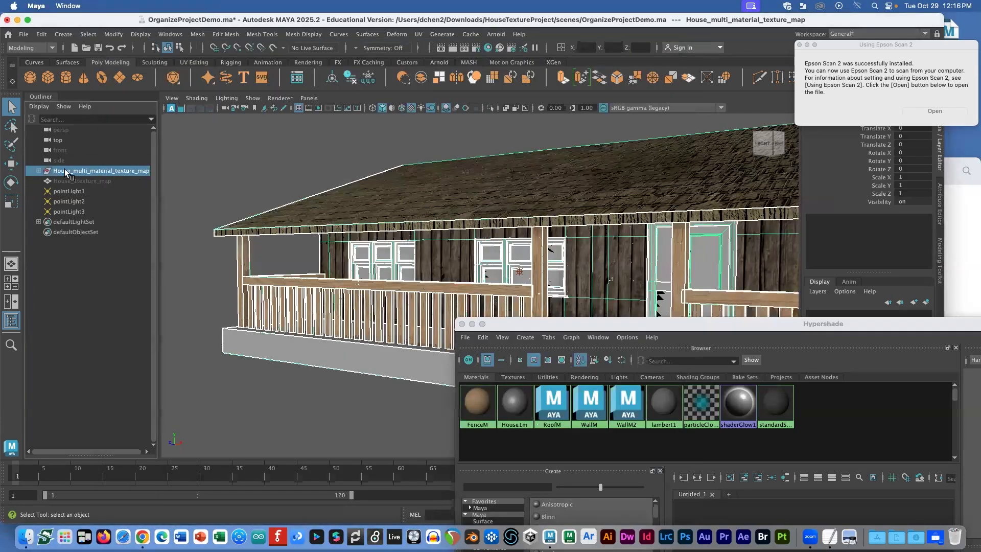
pyautogui.click(37, 171)
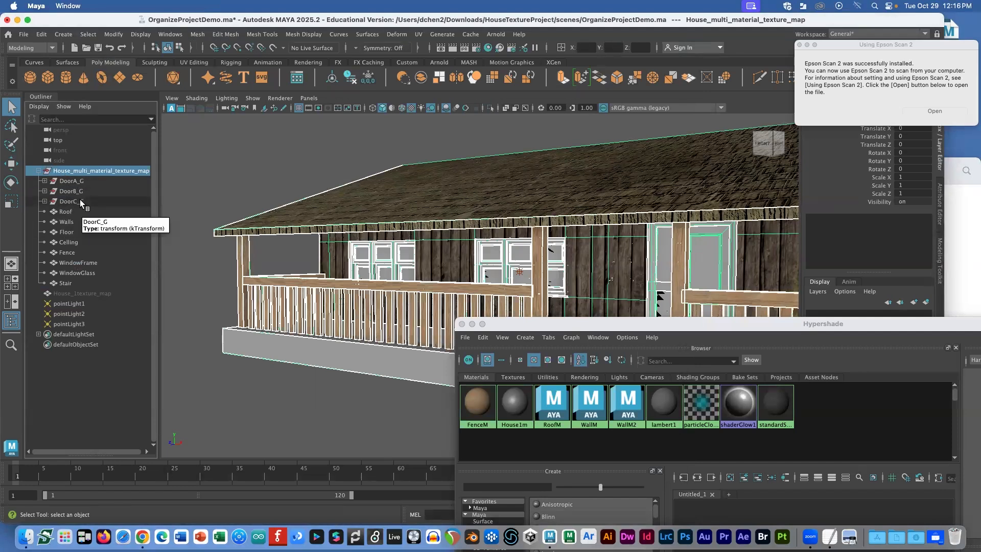
pyautogui.click(38, 171)
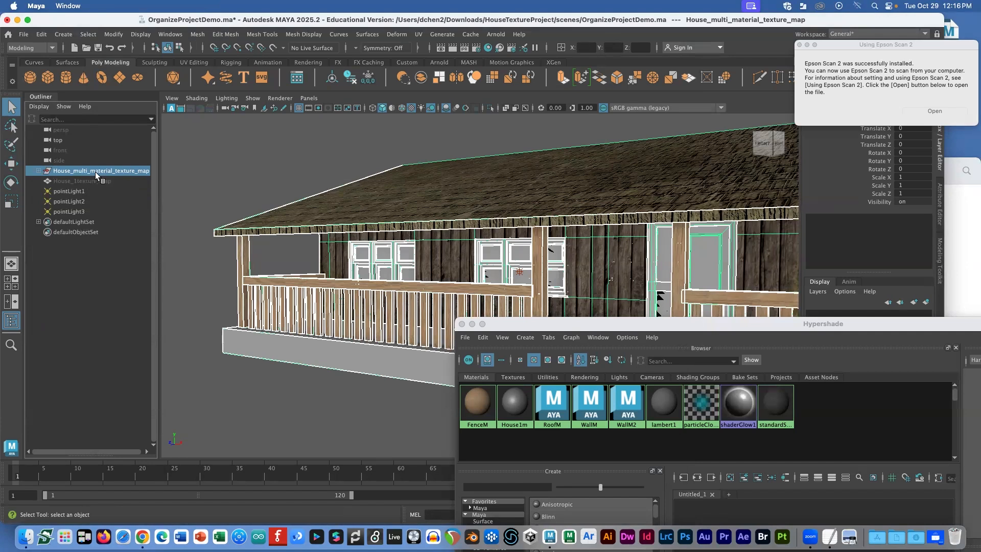
pyautogui.click(24, 34)
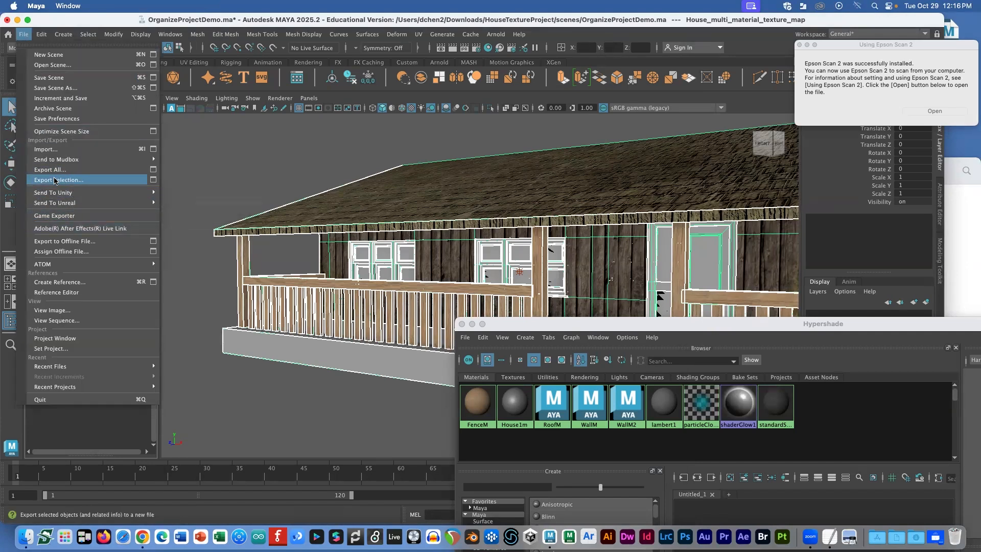
# Step: Open Export Selection options for the house group, showing FBX File Format Binary FBX 2011
pyautogui.click(68, 181)
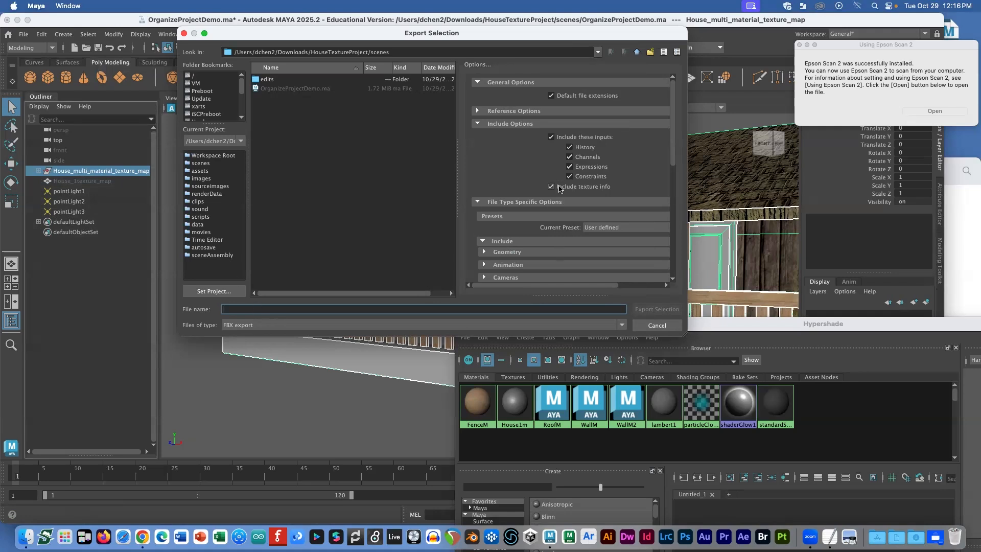
pyautogui.scroll(-4, 561, 185)
pyautogui.scroll(-6, 561, 185)
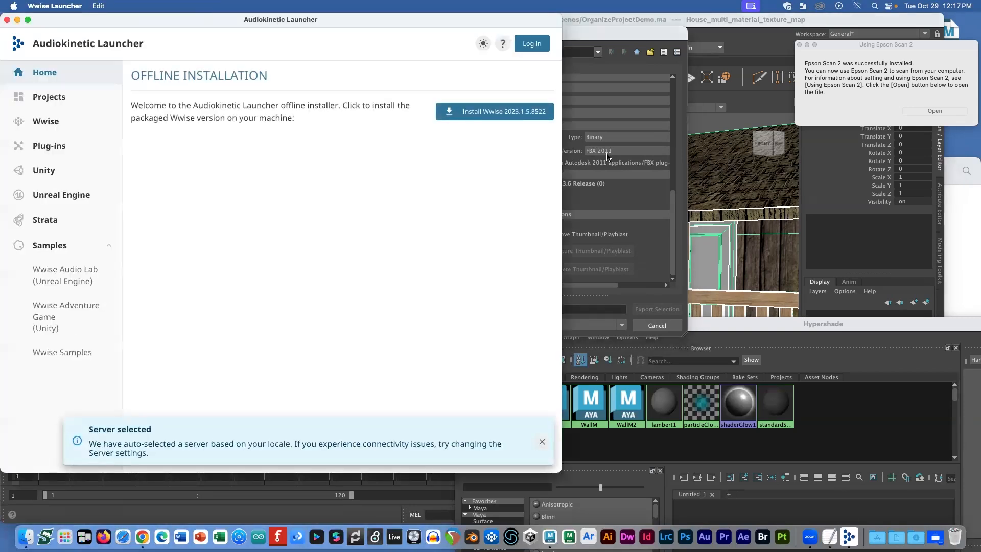
# Step: Close the Audiokinetic Launcher and switch to the TextEdit project notes
pyautogui.moveTo(64, 19); pyautogui.dragTo(64, 74)
pyautogui.click(6, 74)
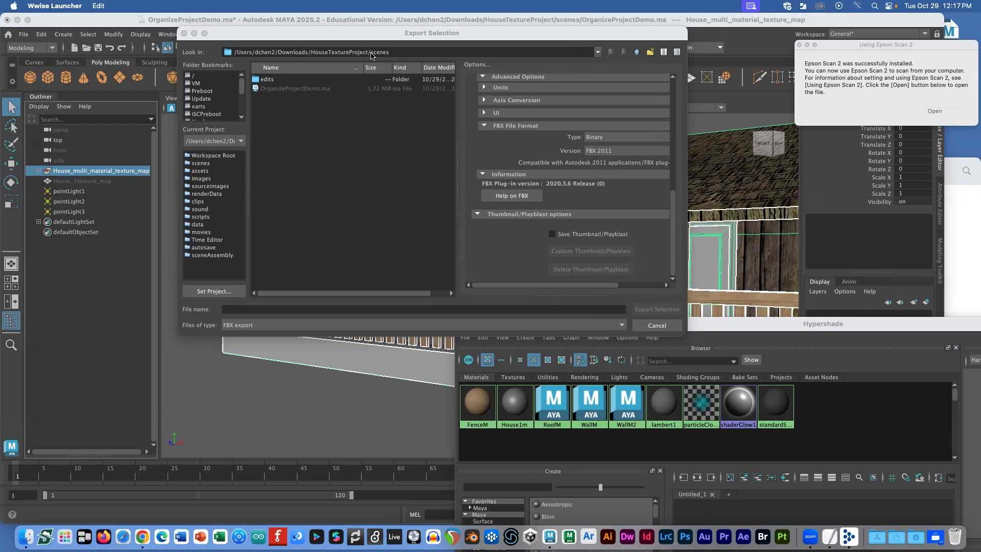
pyautogui.click(375, 51)
pyautogui.press('super+Tab')
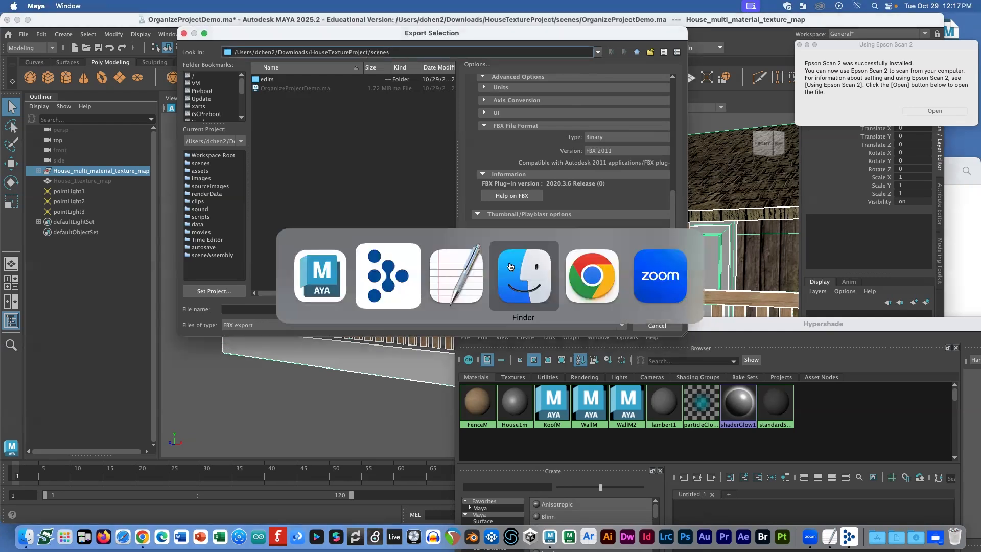
pyautogui.press('super+Tab')
pyautogui.press('super+Tab')
pyautogui.press('super+Tab')
# Step: Highlight the Step 7 phrase about the FBX folder in the notes
pyautogui.click(380, 362)
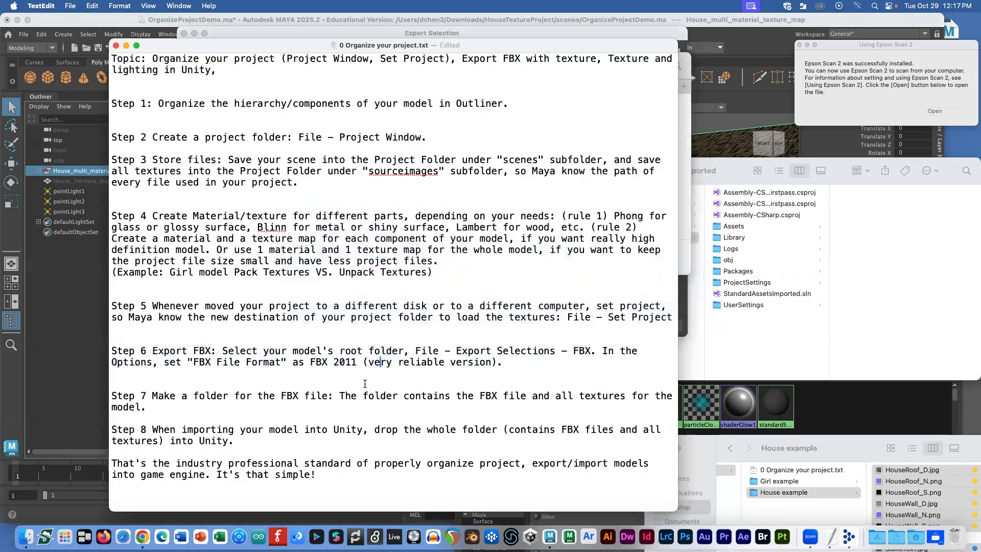
pyautogui.doubleClick(369, 396)
pyautogui.click(534, 366)
pyautogui.moveTo(177, 396); pyautogui.dragTo(328, 397)
# Step: In Finder, check the HouseMultiMaterial folder and its HouseMultiMaterial.fbx file
pyautogui.press('super+Tab')
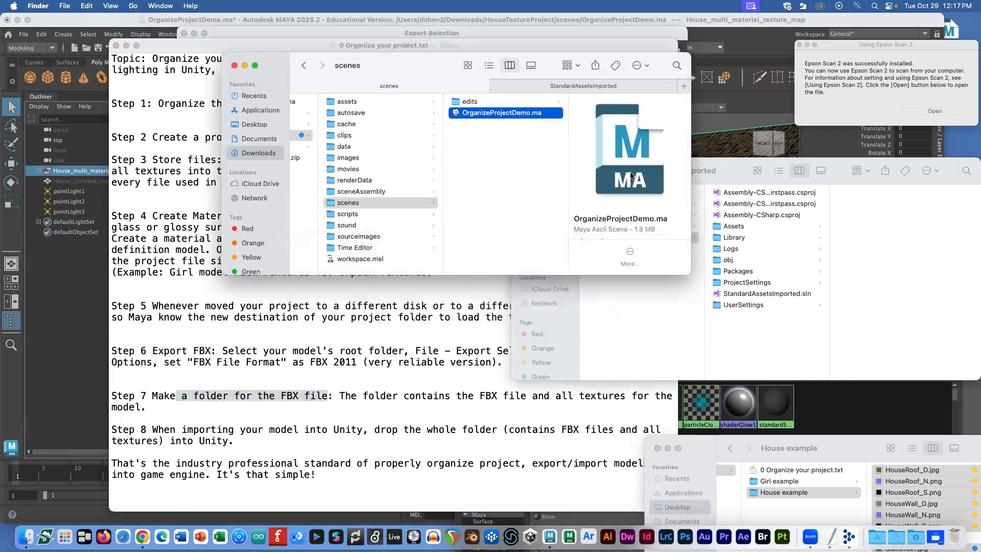
pyautogui.click(584, 85)
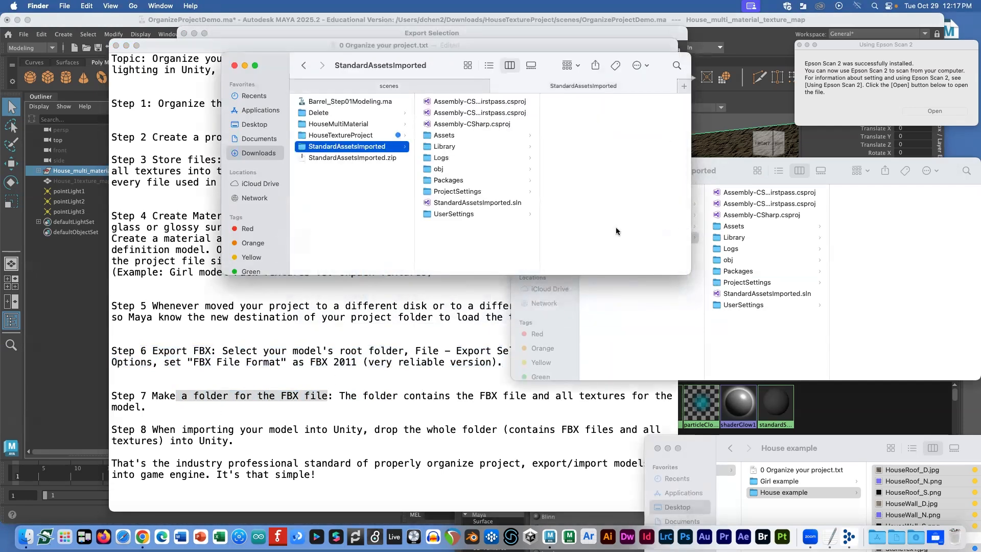
pyautogui.click(697, 328)
pyautogui.click(618, 215)
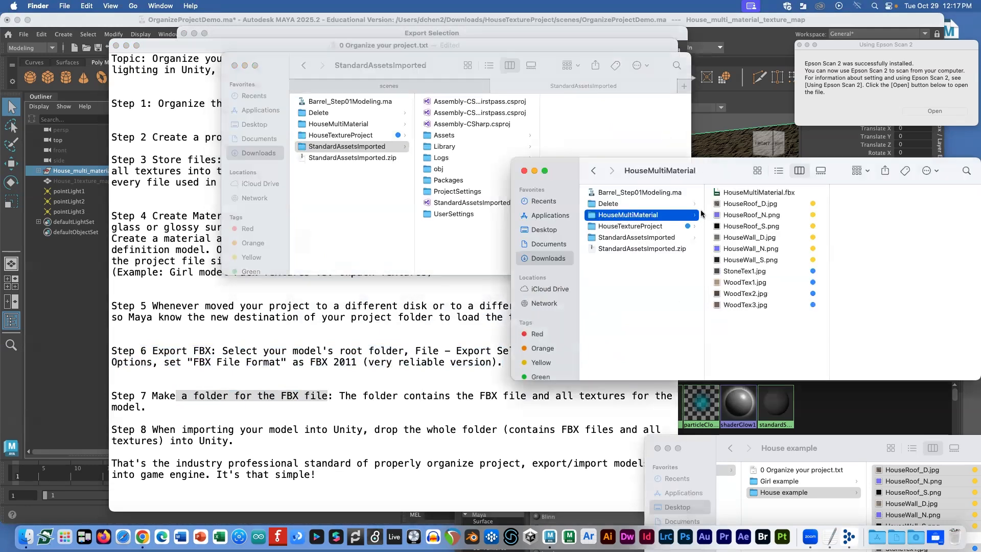
pyautogui.click(747, 193)
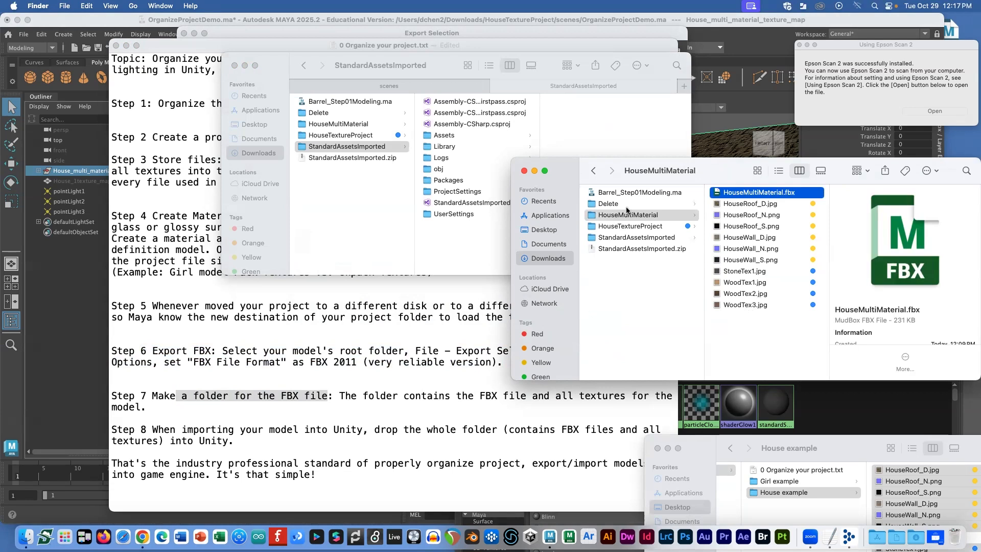
# Step: Review the Step 8 notes about importing into Unity and the industry professional standard
pyautogui.click(370, 353)
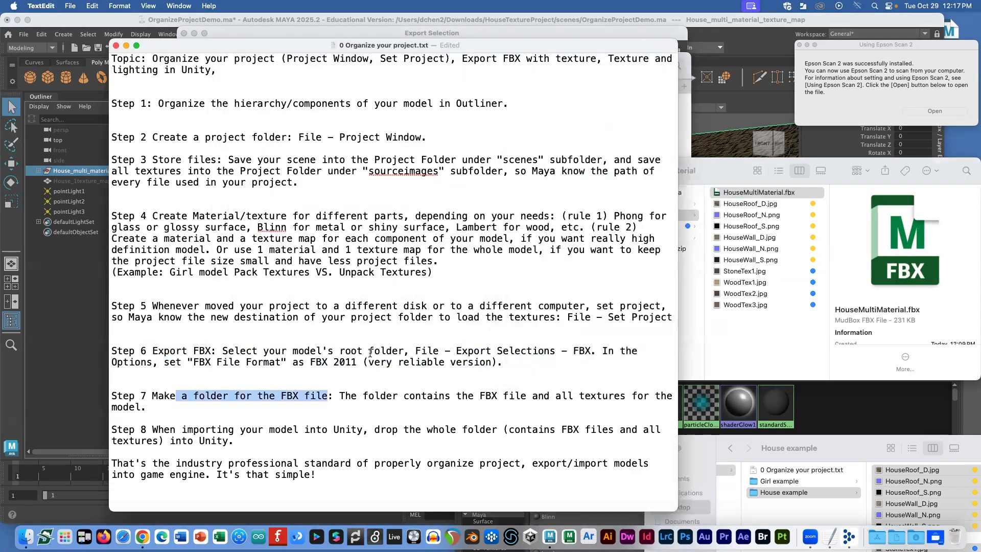
pyautogui.moveTo(314, 442); pyautogui.dragTo(217, 427)
pyautogui.press('super+Tab')
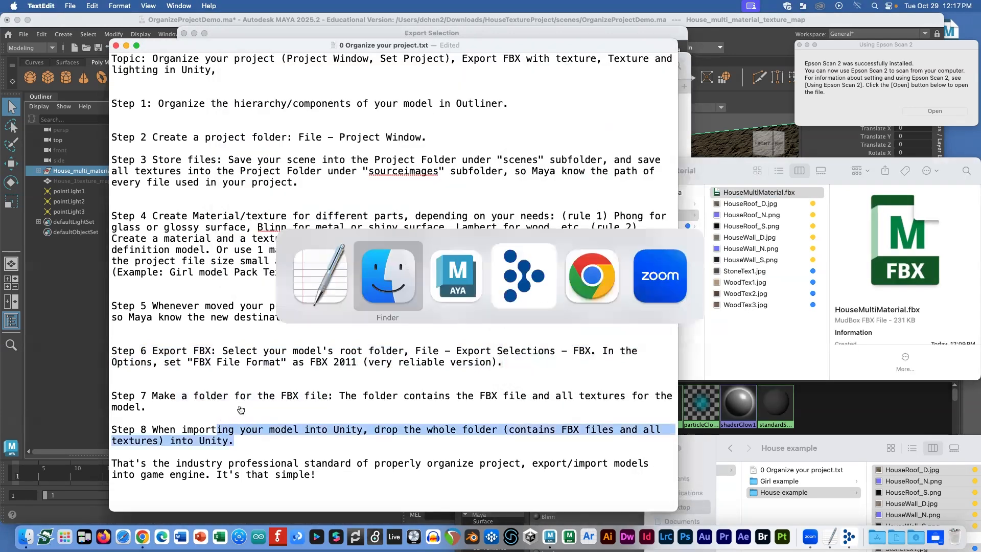
pyautogui.press('super+Tab')
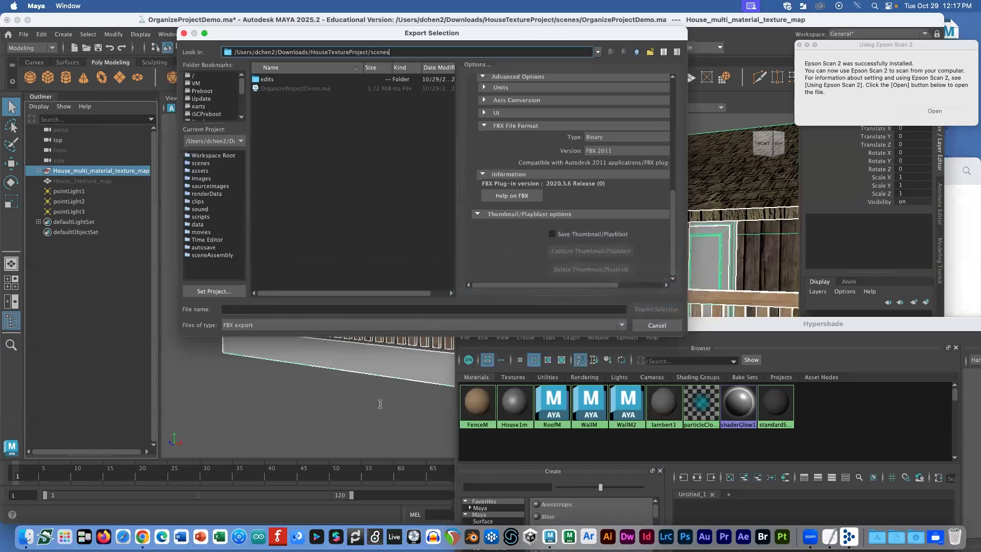
pyautogui.press('super+Tab')
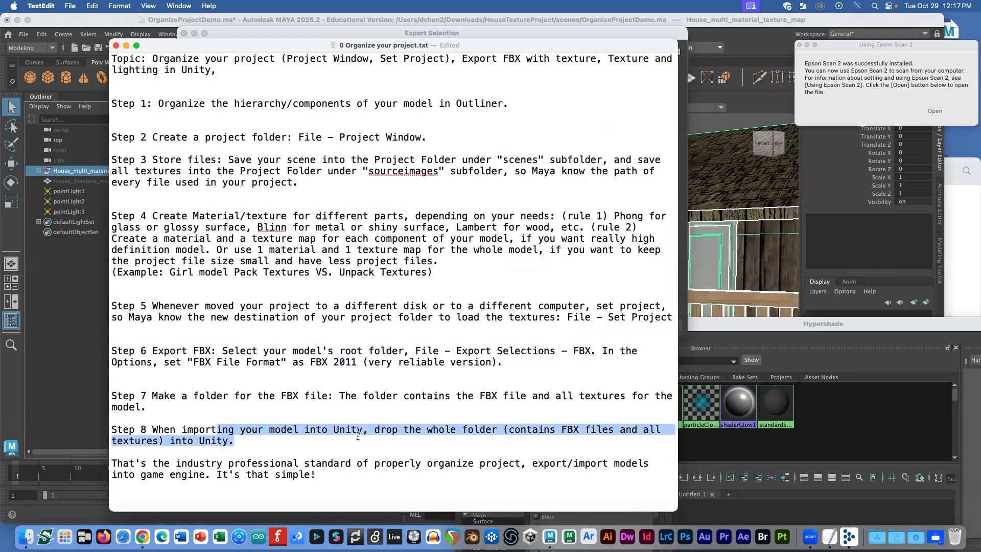
pyautogui.moveTo(177, 463); pyautogui.dragTo(354, 463)
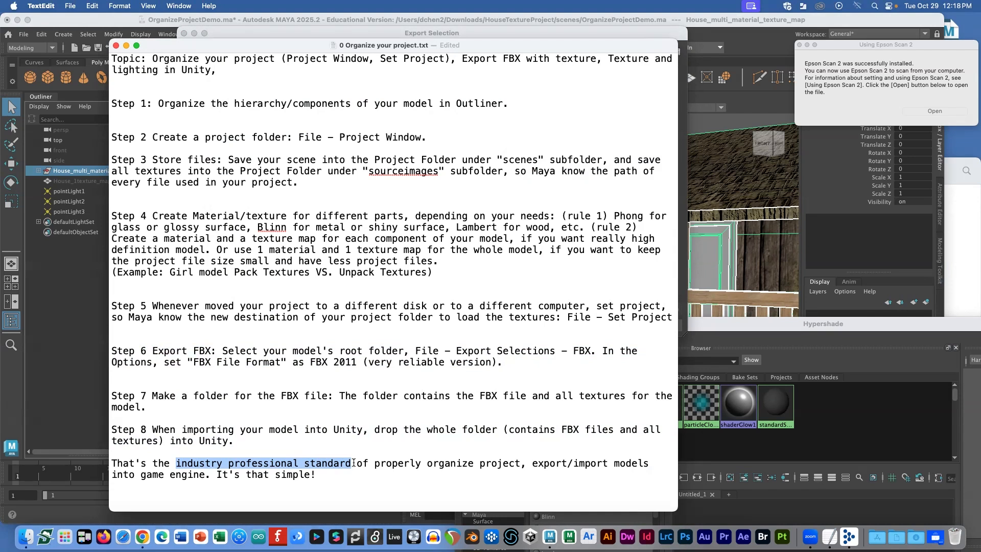
# Step: Select the unzipped StandardAssetsImported folder in Downloads, then go to Chrome
pyautogui.press('super+Tab')
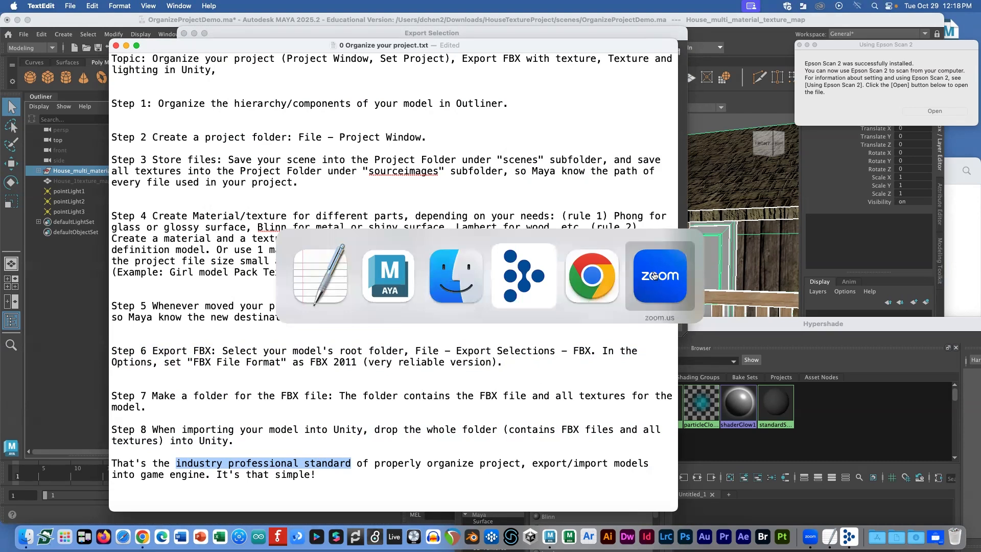
pyautogui.click(463, 285)
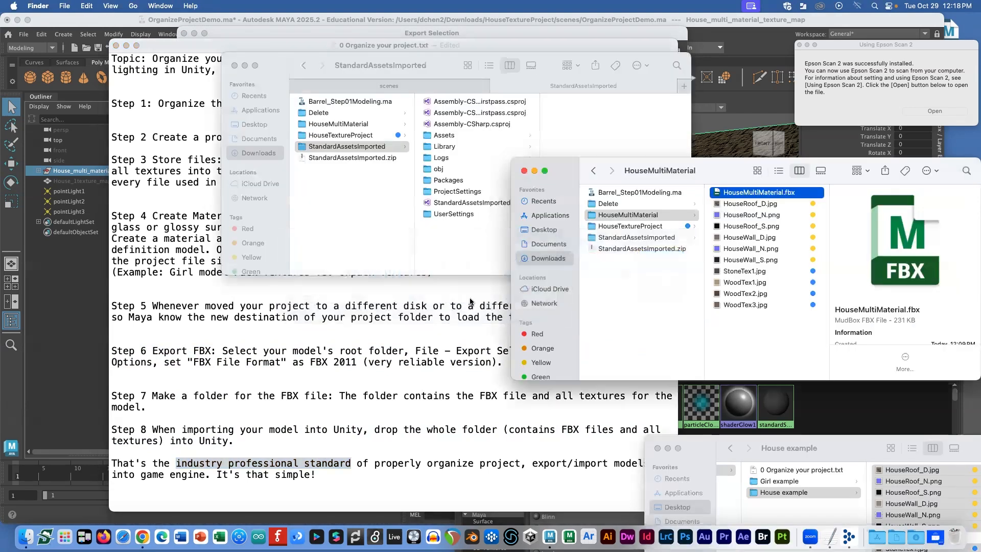
pyautogui.click(623, 250)
pyautogui.click(626, 238)
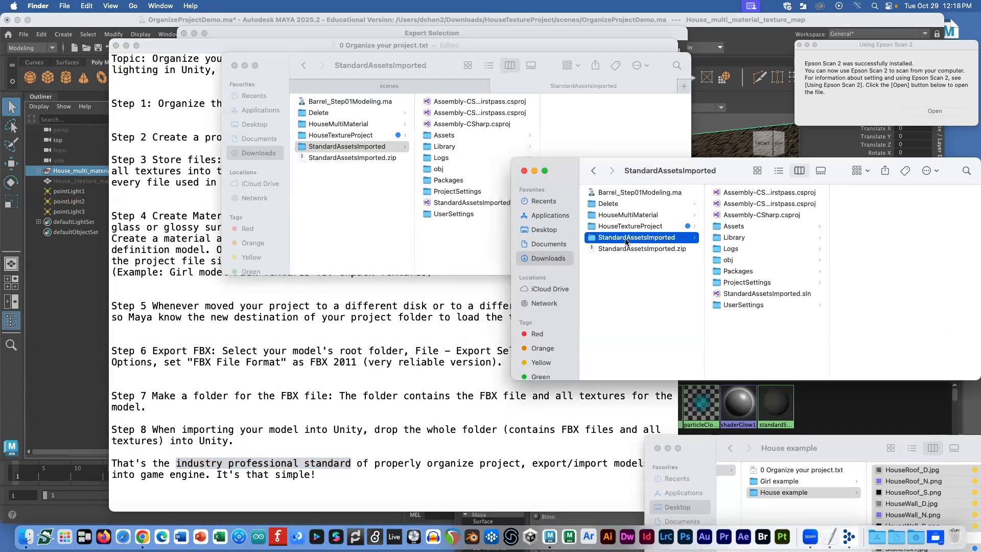
pyautogui.press('super+Tab')
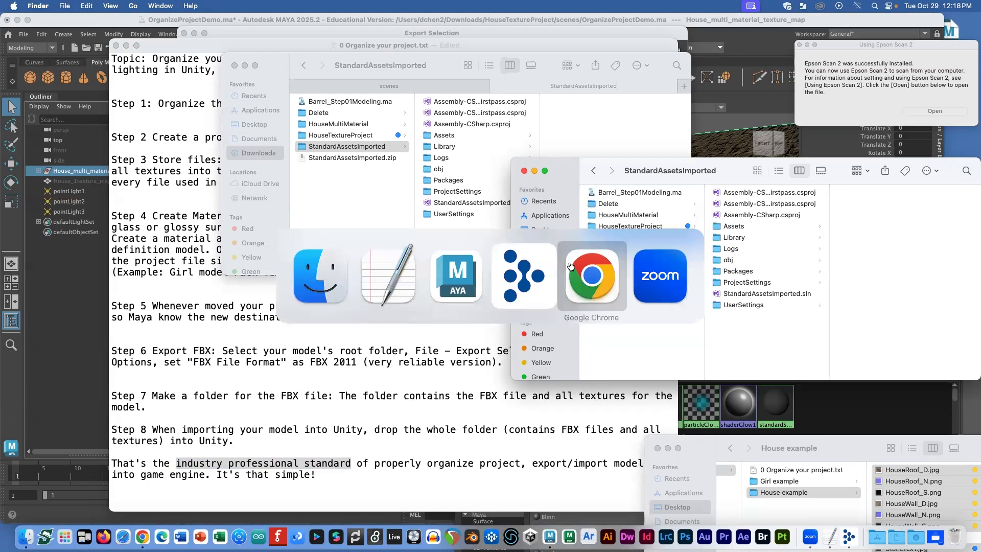
pyautogui.click(586, 274)
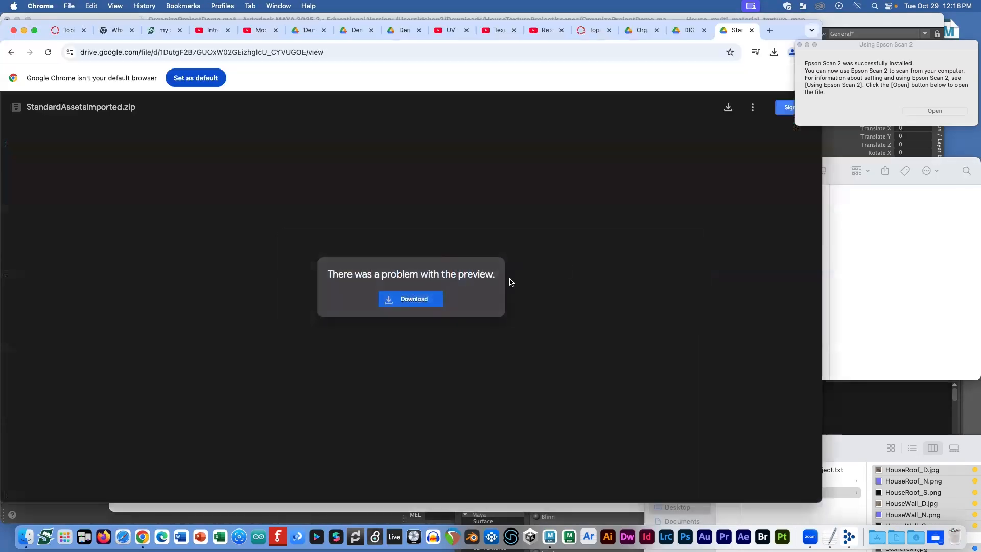
# Step: Go to the Canvas discussion tab and browse the Applications folder for Unity
pyautogui.click(585, 30)
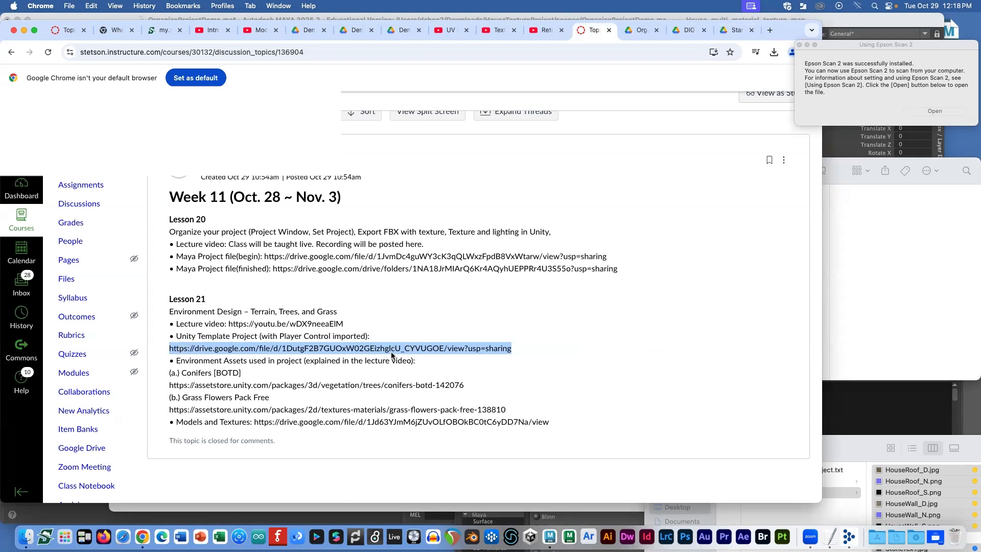
pyautogui.click(877, 535)
pyautogui.scroll(-5, 568, 339)
pyautogui.scroll(-10, 568, 339)
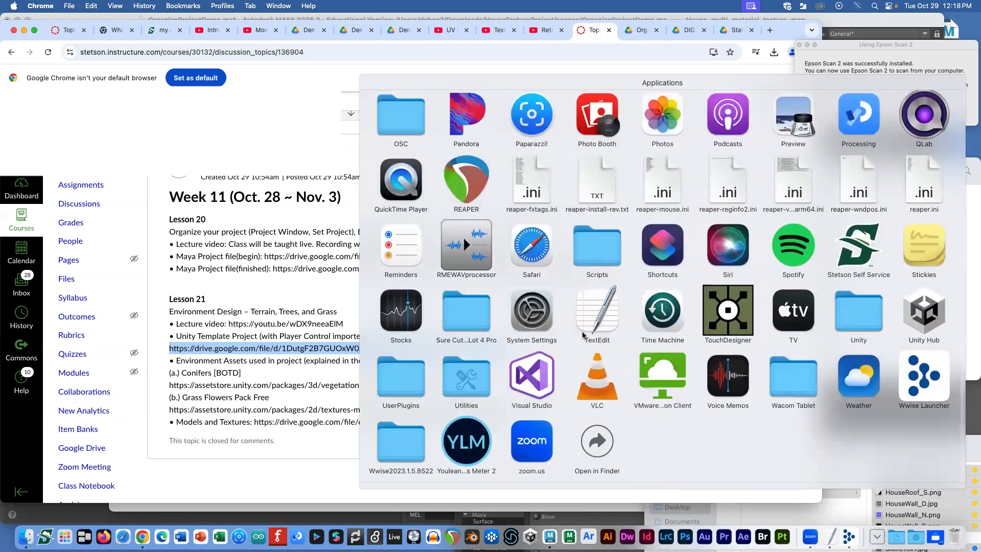
pyautogui.scroll(15, 682, 272)
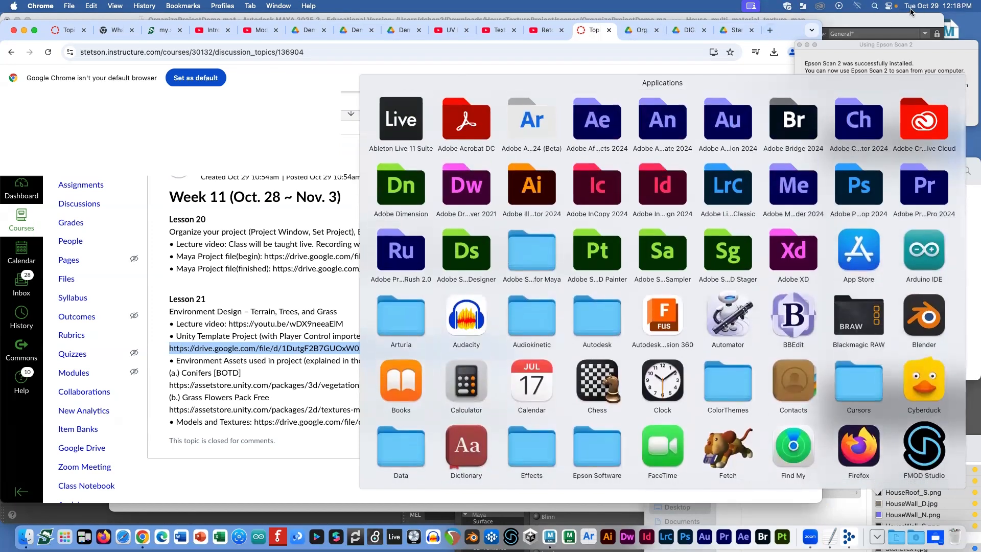
# Step: Launch Unity through a Spotlight search for 'unity'
pyautogui.click(876, 7)
pyautogui.write('umioty')
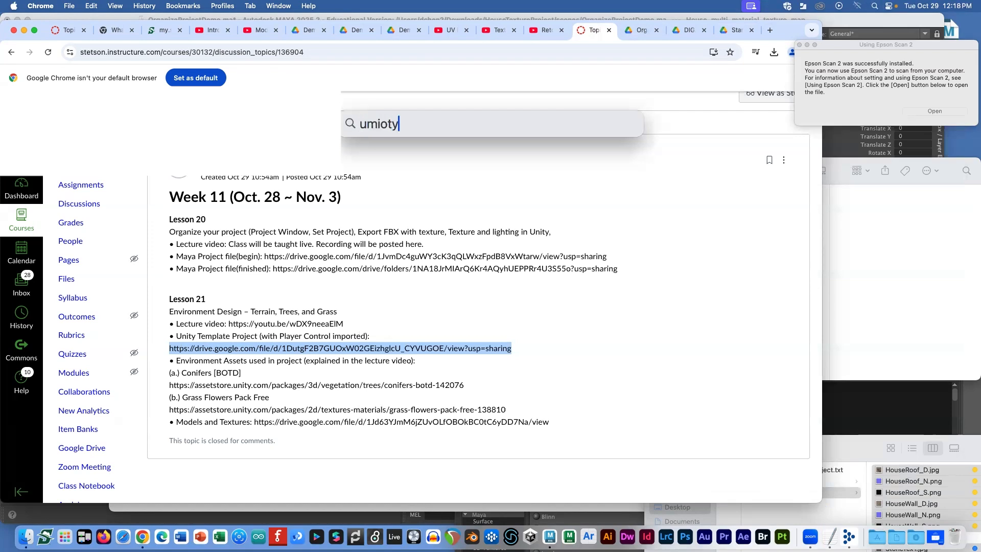
pyautogui.press('BackSpace')
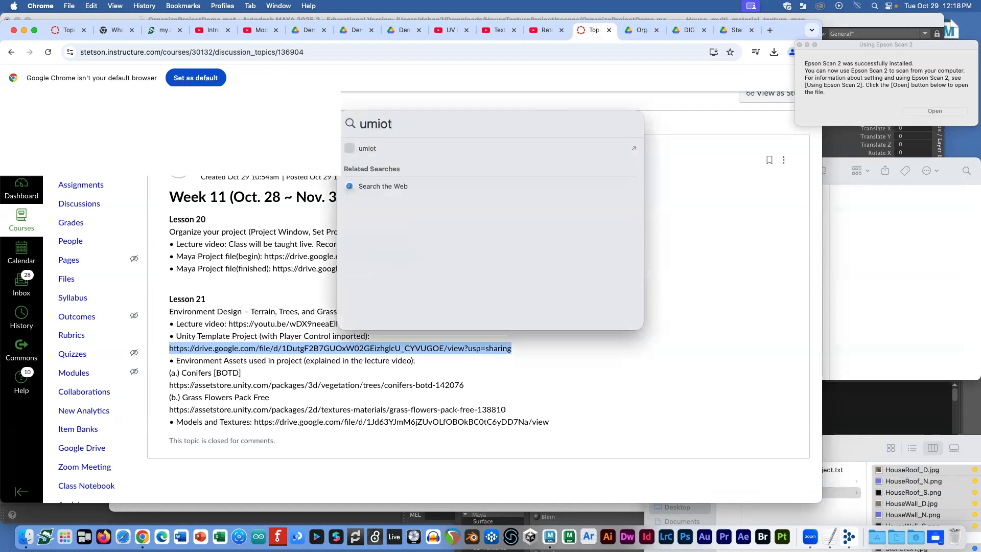
pyautogui.press('BackSpace')
pyautogui.press('BackSpace')
pyautogui.press('BackSpace')
pyautogui.press('BackSpace')
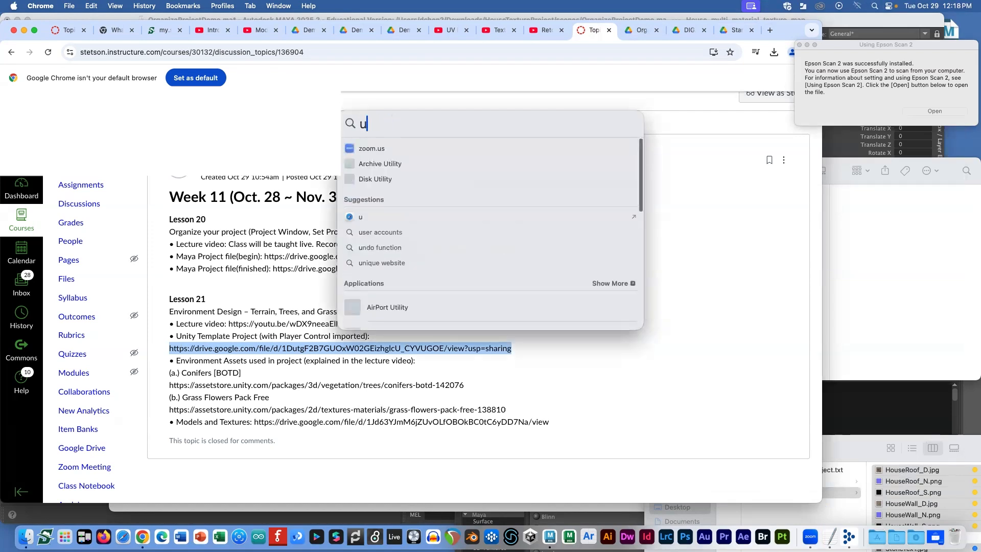
pyautogui.write('nity')
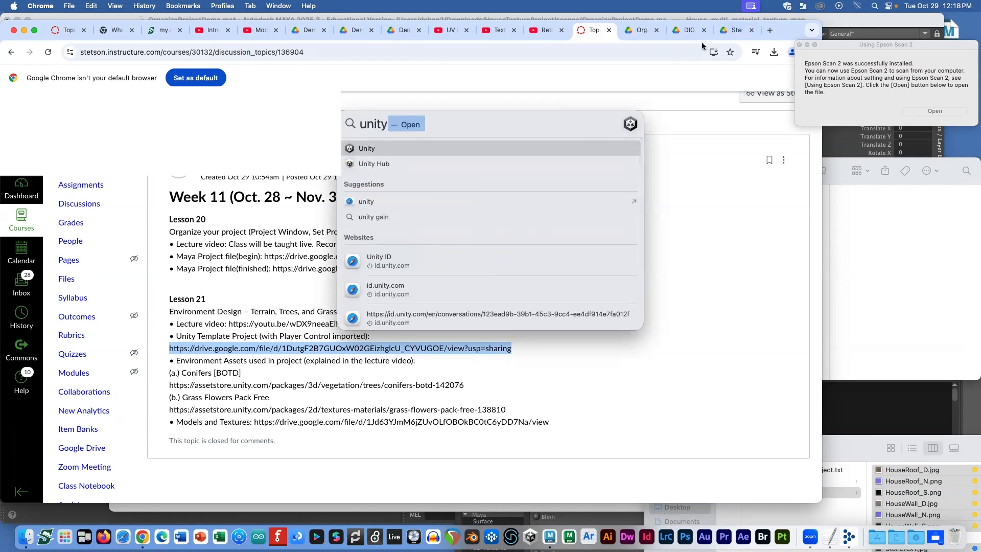
pyautogui.press('Return')
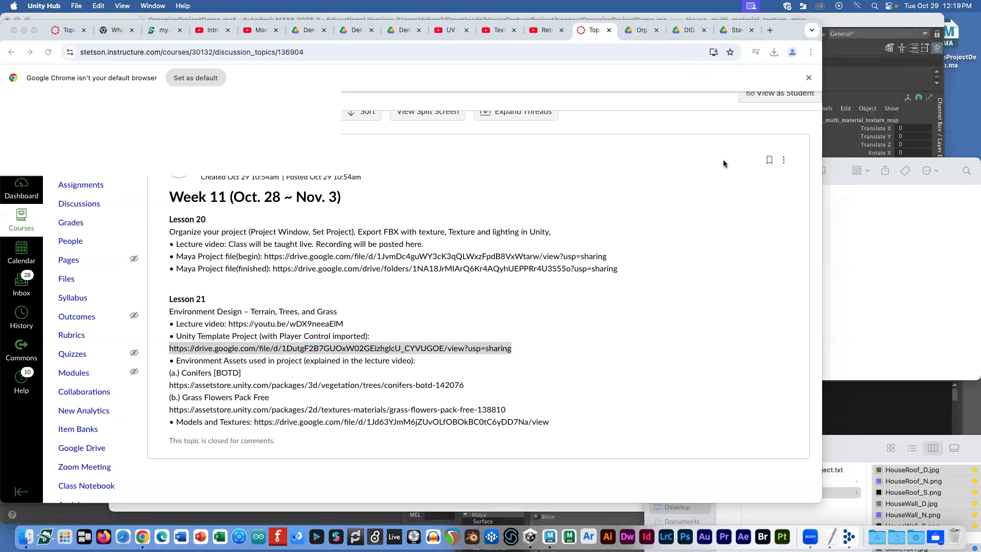
# Step: In Unity Hub, try New project, cancel the password prompt, and return to Canvas
pyautogui.click(531, 533)
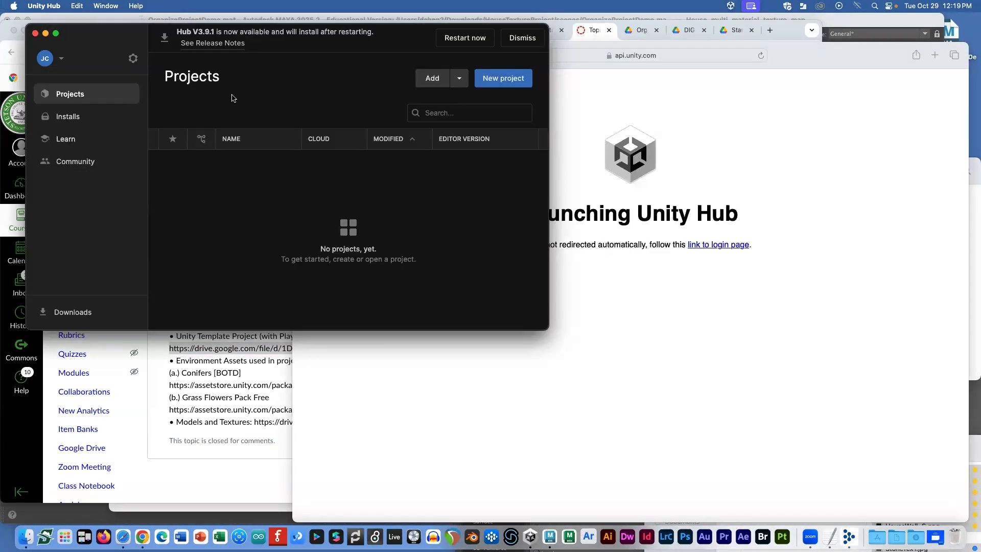
pyautogui.moveTo(109, 38); pyautogui.dragTo(117, 44)
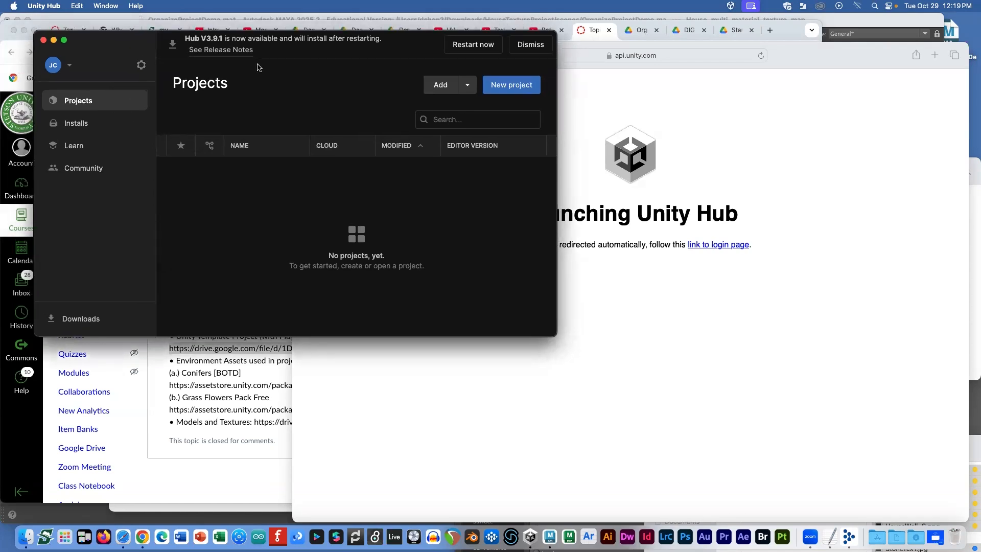
pyautogui.click(519, 85)
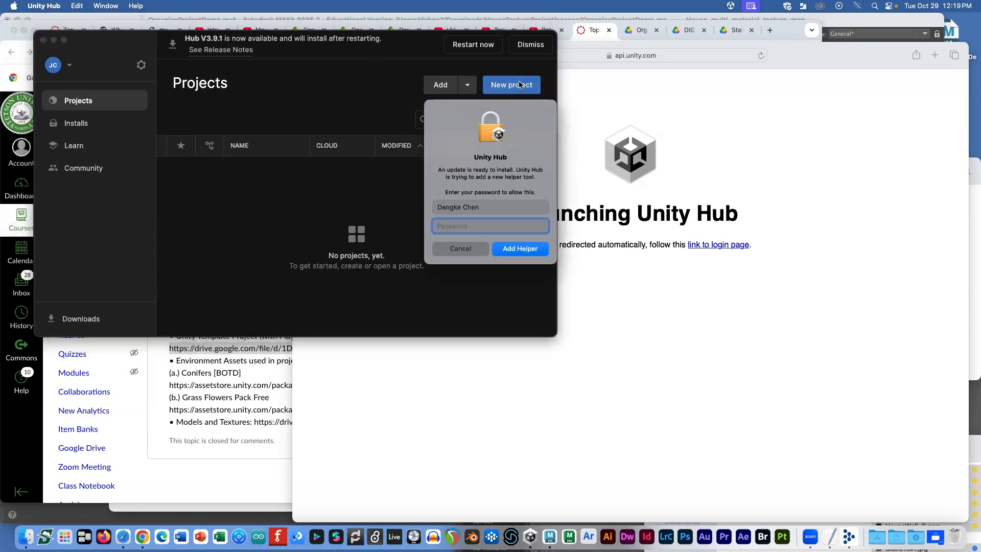
pyautogui.click(461, 250)
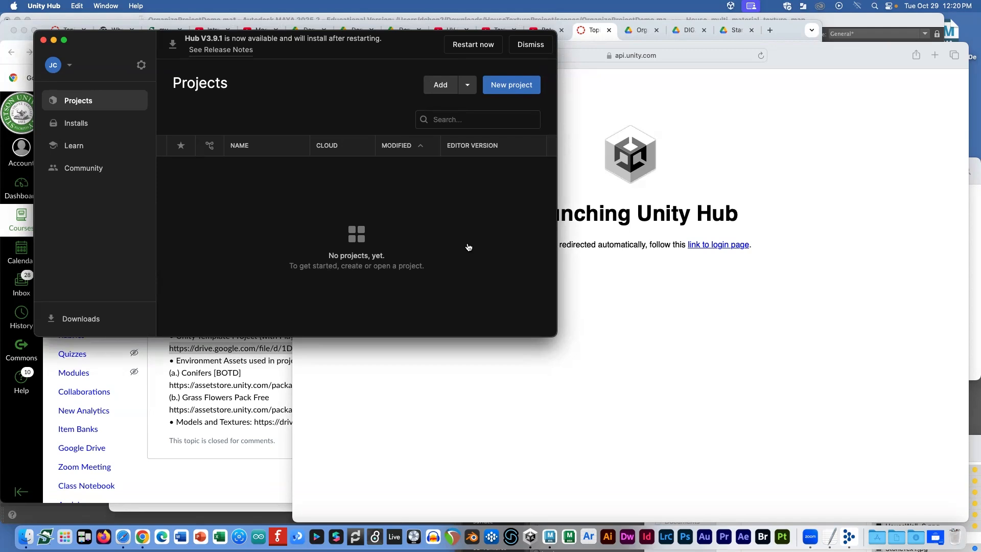
pyautogui.click(256, 382)
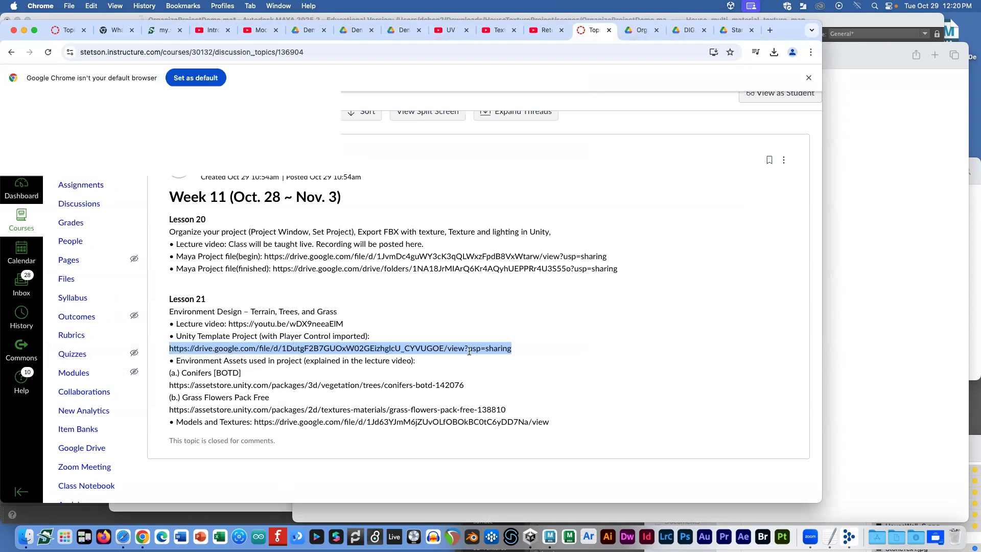
# Step: Rename the StandardAssetsImported folder in Downloads to FirstLastProject2
pyautogui.press('super+Tab')
pyautogui.press('super+Tab')
pyautogui.press('super+Tab')
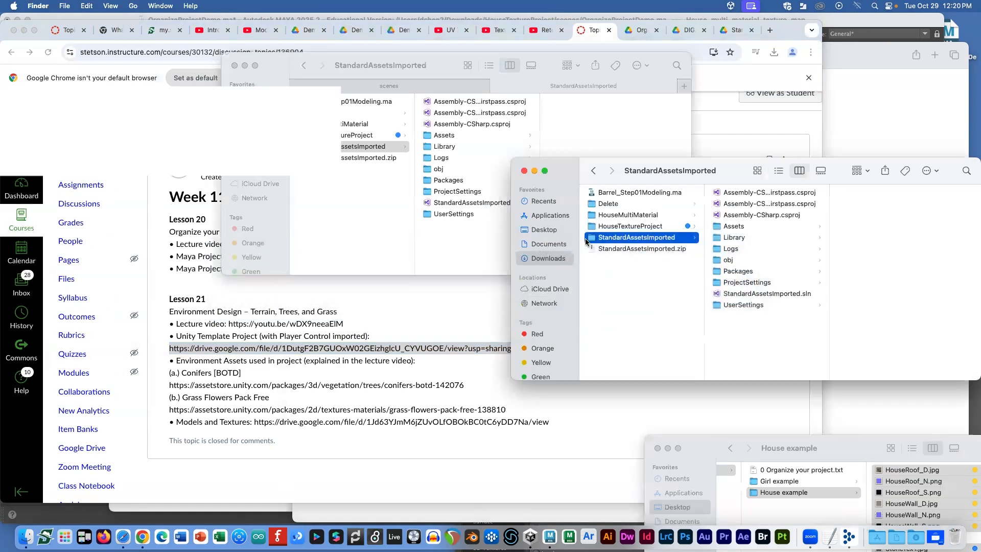
pyautogui.click(640, 249)
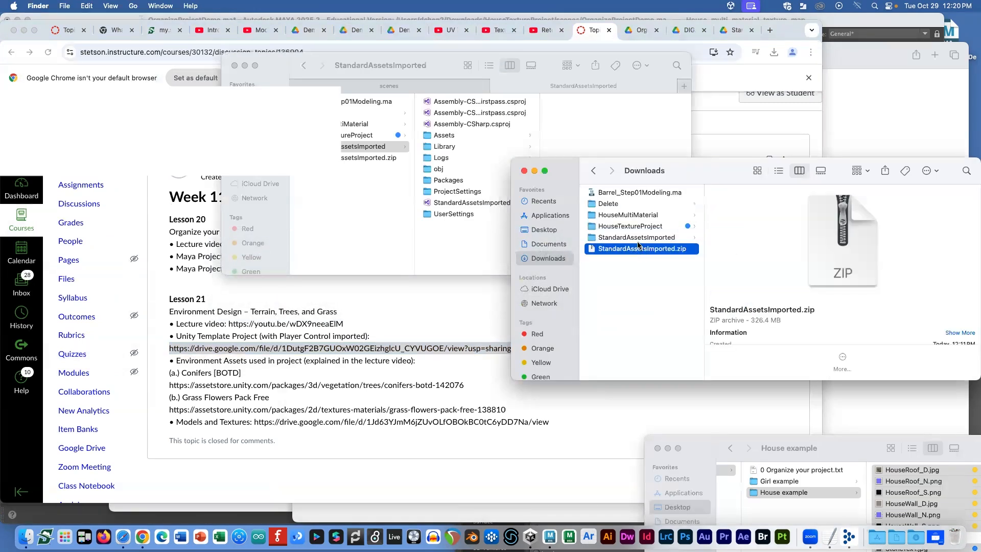
pyautogui.click(640, 239)
pyautogui.click(641, 239)
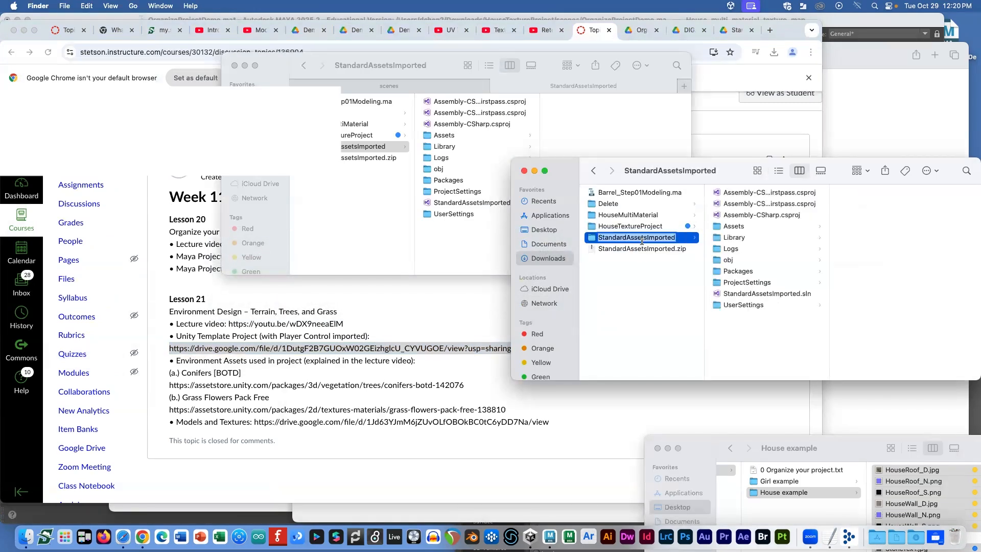
pyautogui.press('capslock')
pyautogui.write('FirstL')
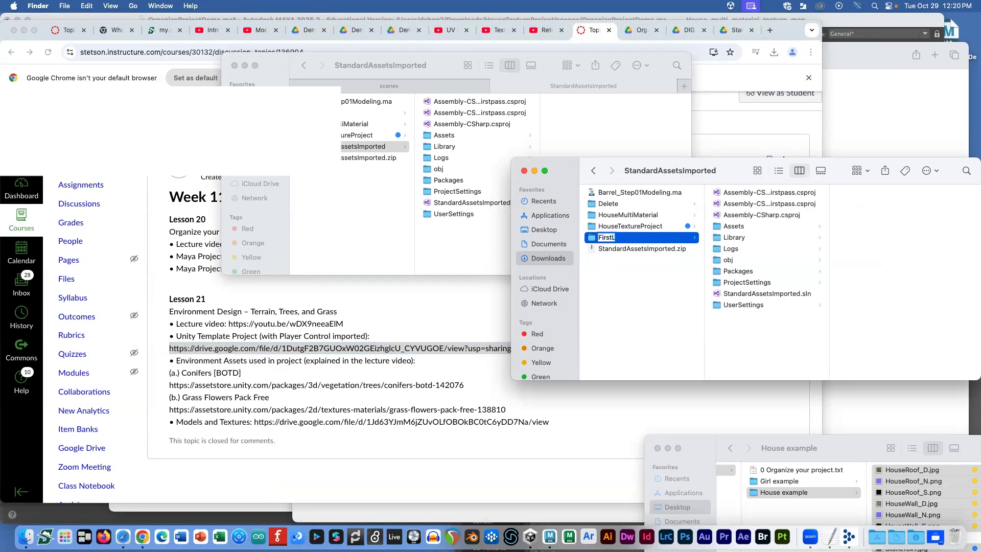
pyautogui.write('astProject2')
pyautogui.press('Return')
# Step: Tag the FirstLastProject2 folder yellow
pyautogui.click(605, 238)
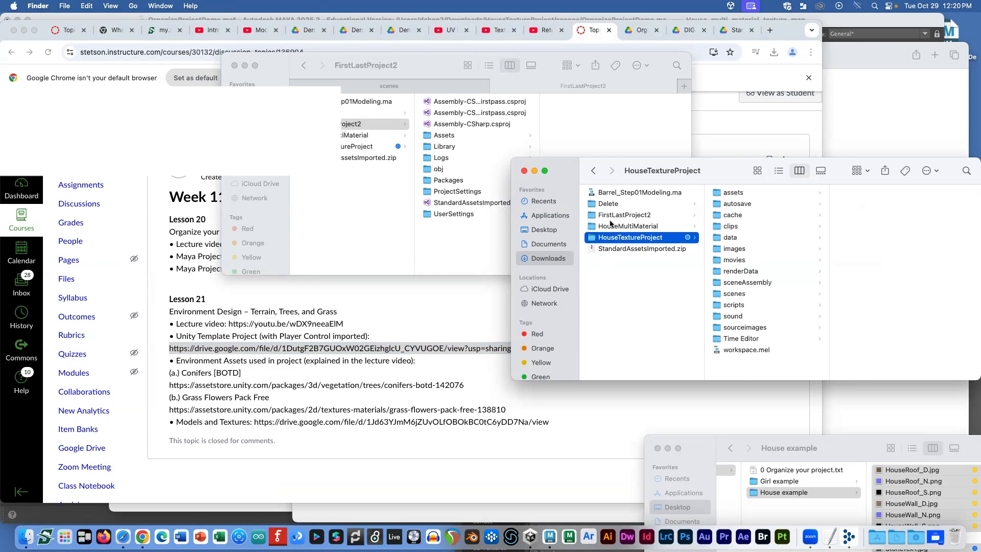
pyautogui.click(618, 216)
pyautogui.rightClick(624, 217)
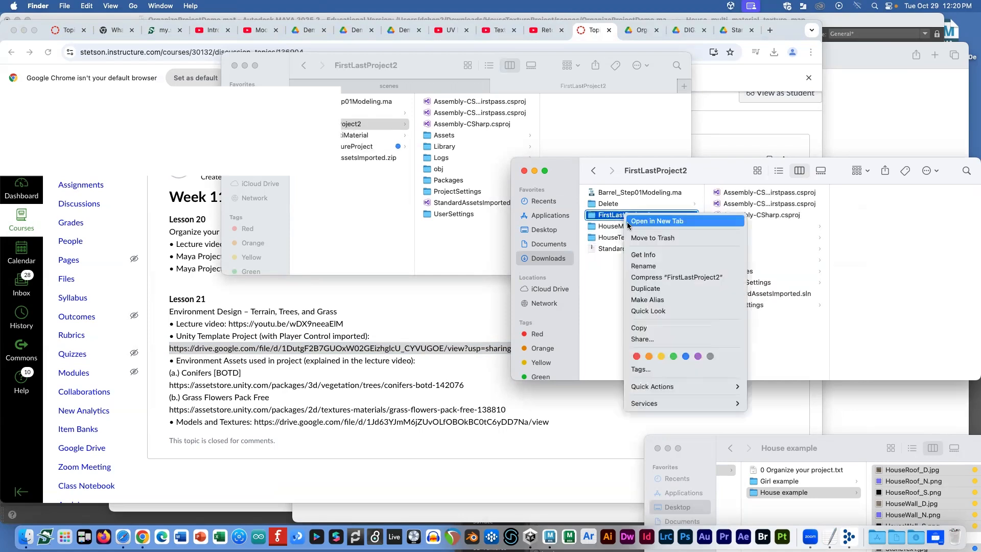
pyautogui.click(654, 344)
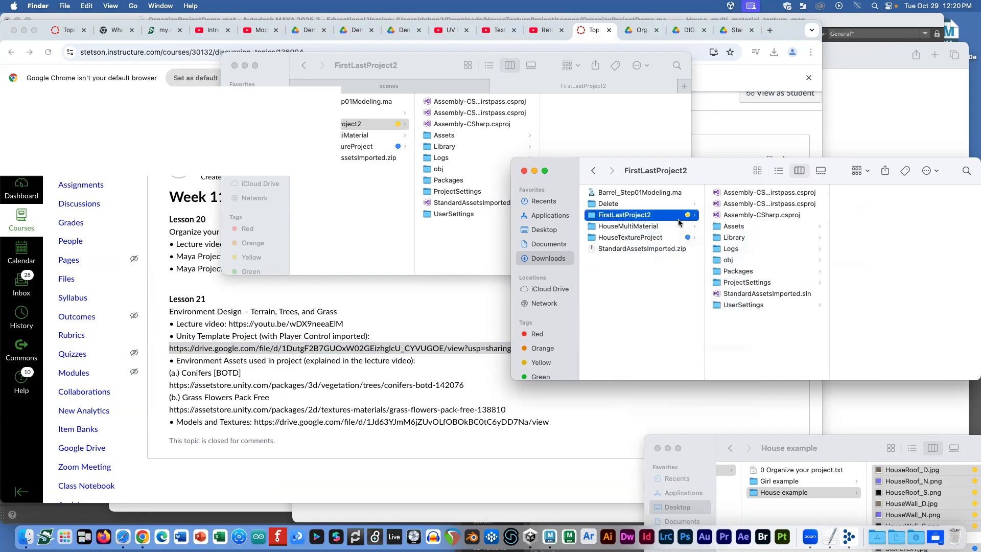
# Step: Duplicate SampleScene.unity in FirstLastProject2's Assets/Scenes and rename the copy SC01.unity
pyautogui.click(735, 228)
pyautogui.click(840, 215)
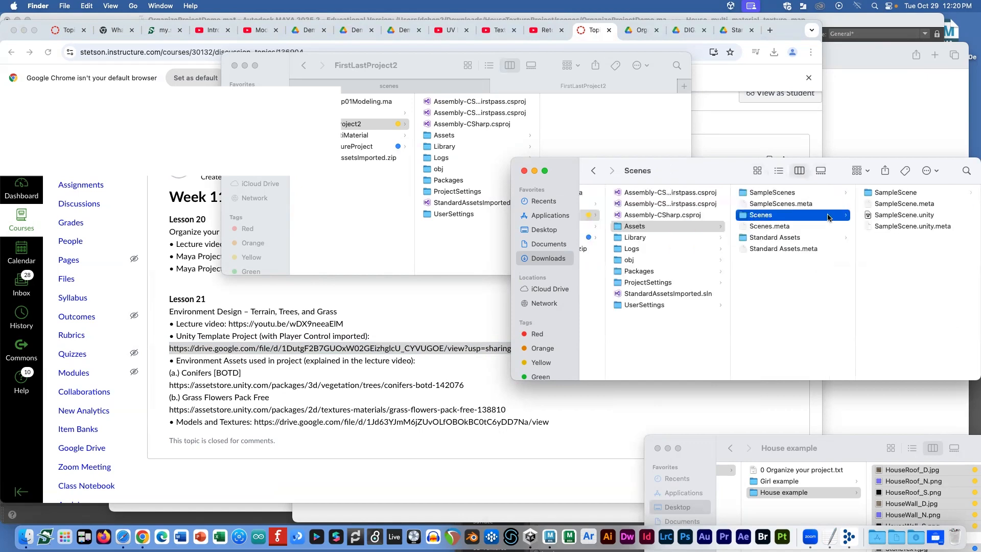
pyautogui.moveTo(722, 173); pyautogui.dragTo(592, 167)
pyautogui.click(802, 214)
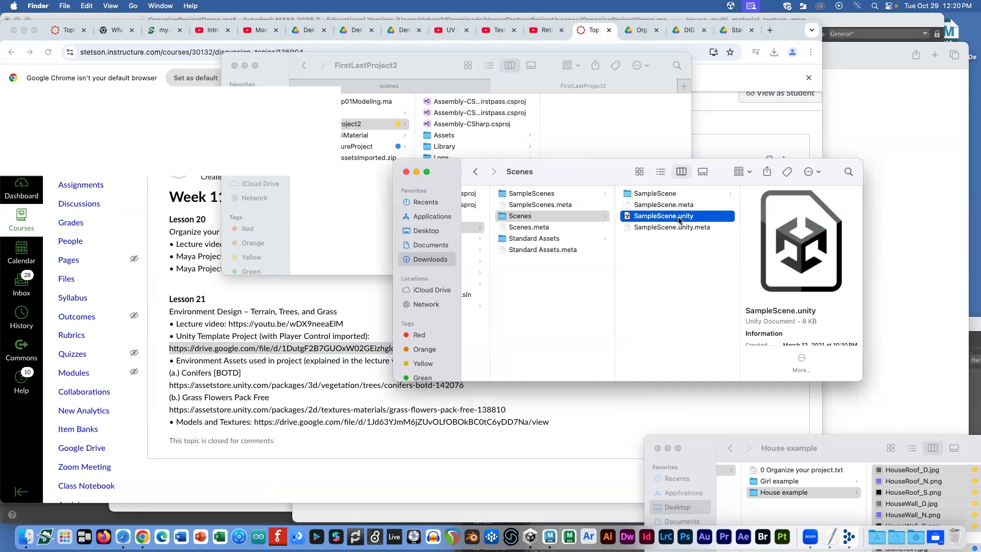
pyautogui.press('super+d')
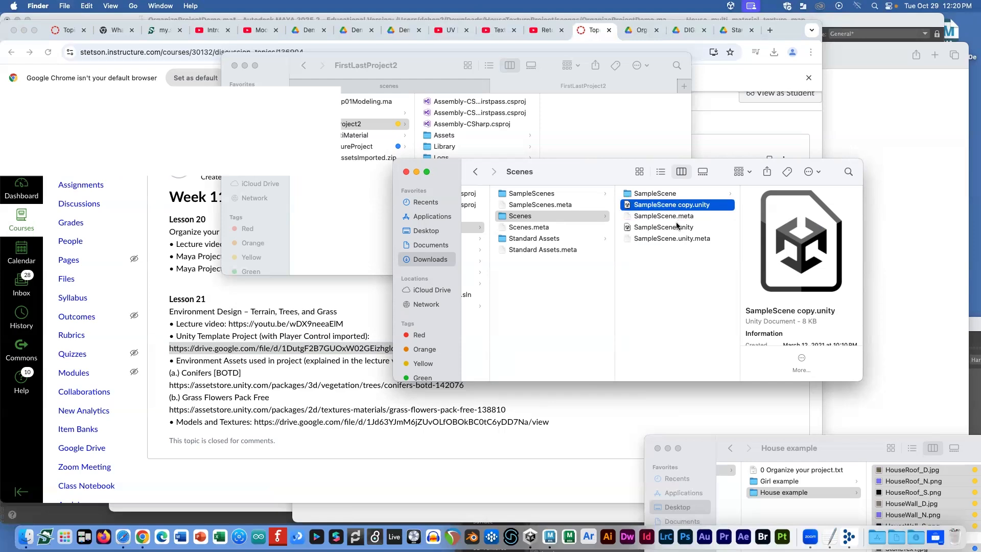
pyautogui.press('Return')
pyautogui.press('capslock')
pyautogui.write('SC01')
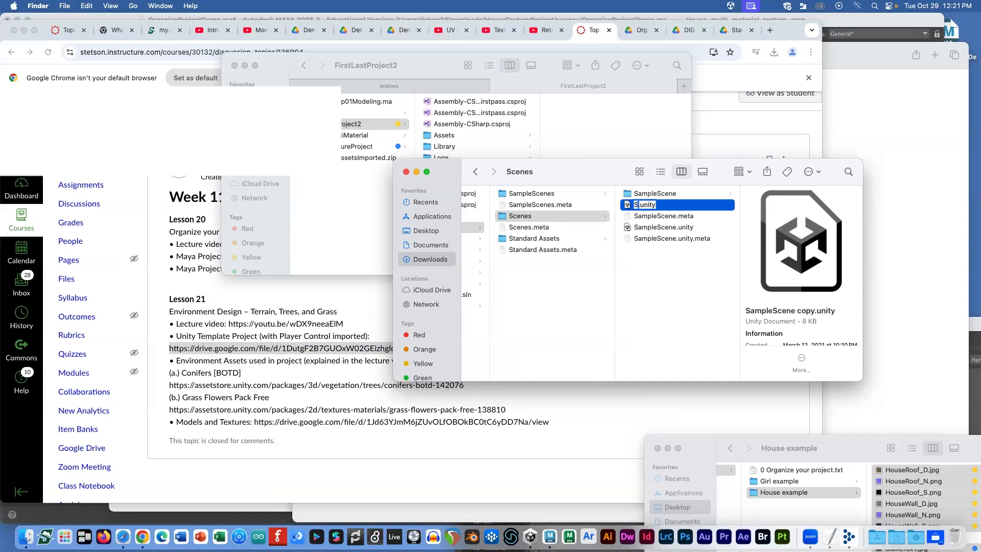
pyautogui.press('Return')
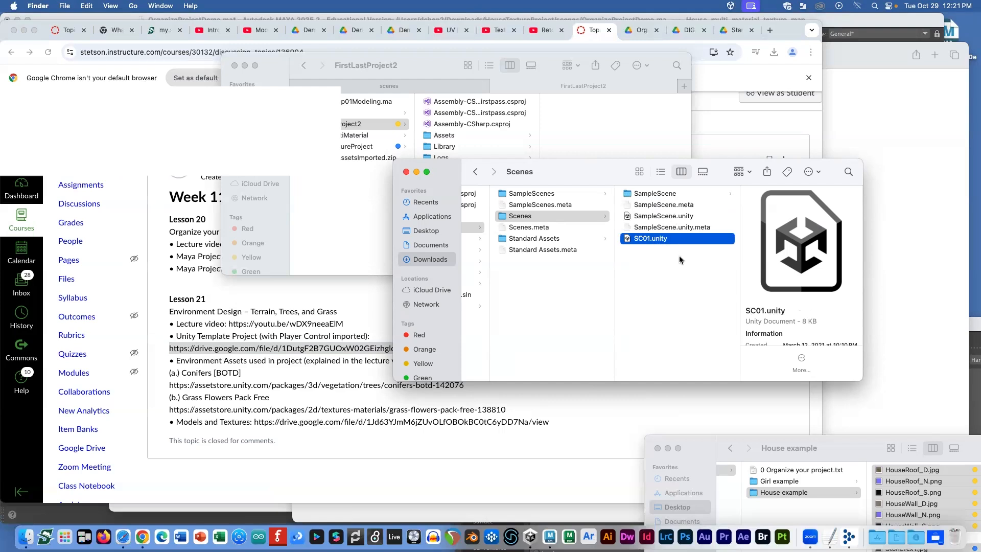
pyautogui.press('super+Tab')
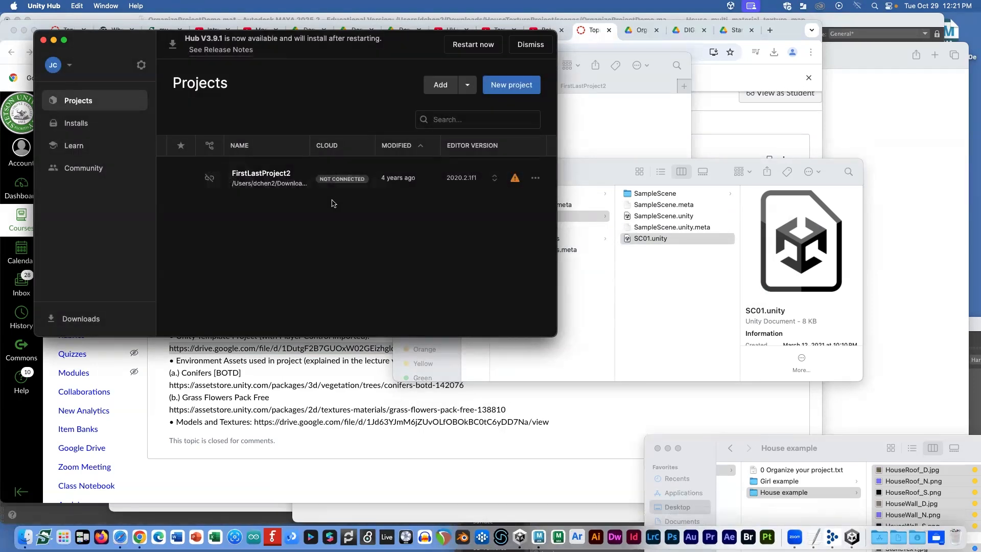
pyautogui.click(612, 312)
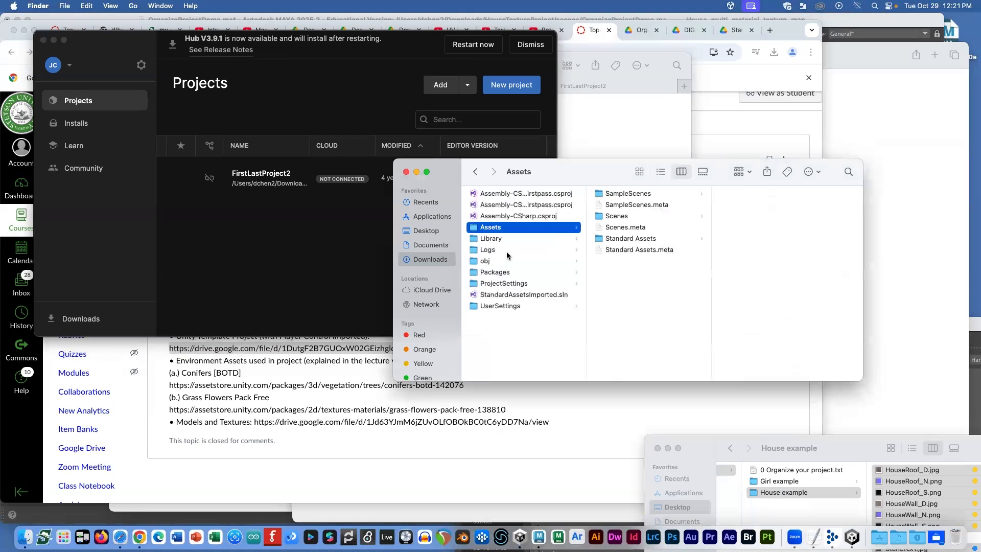
pyautogui.click(517, 322)
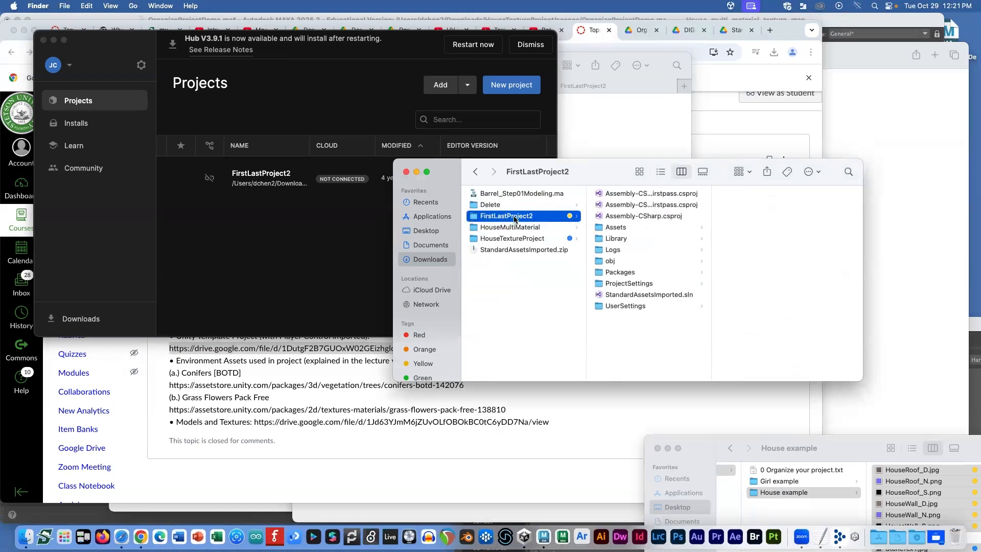
pyautogui.click(519, 239)
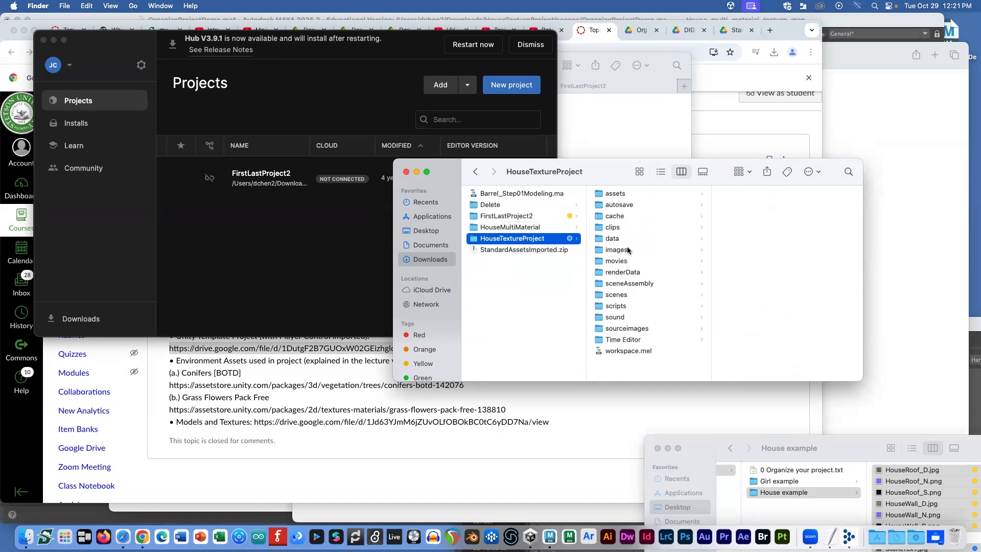
pyautogui.click(512, 216)
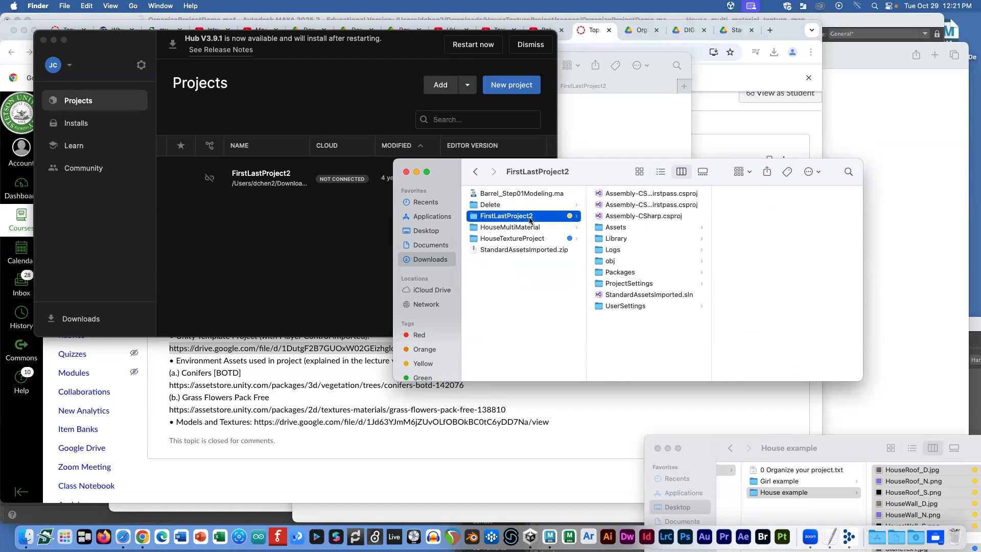
pyautogui.click(246, 199)
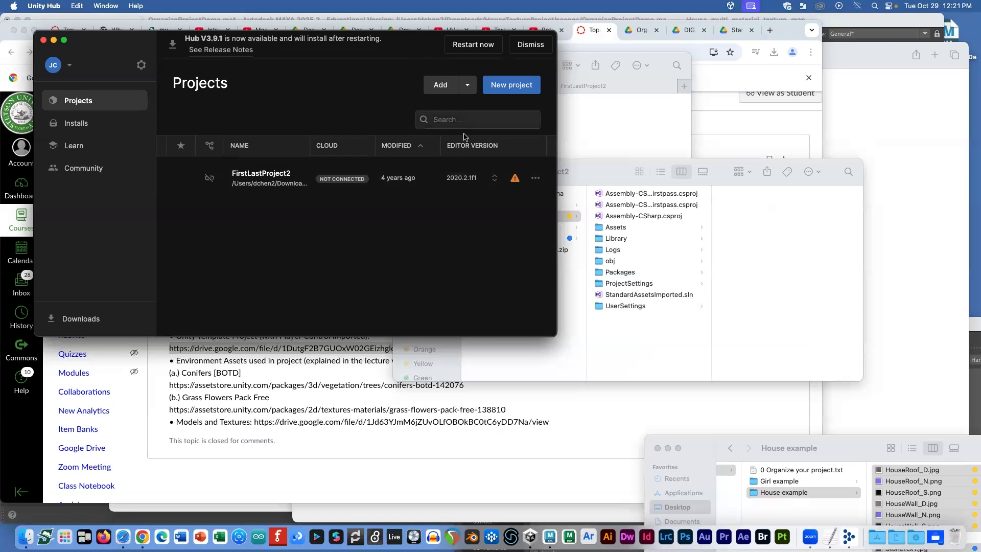
# Step: Switch FirstLastProject2 from missing editor 2020.2.1f1 to installed 2022.3.41f1 and open it
pyautogui.click(487, 180)
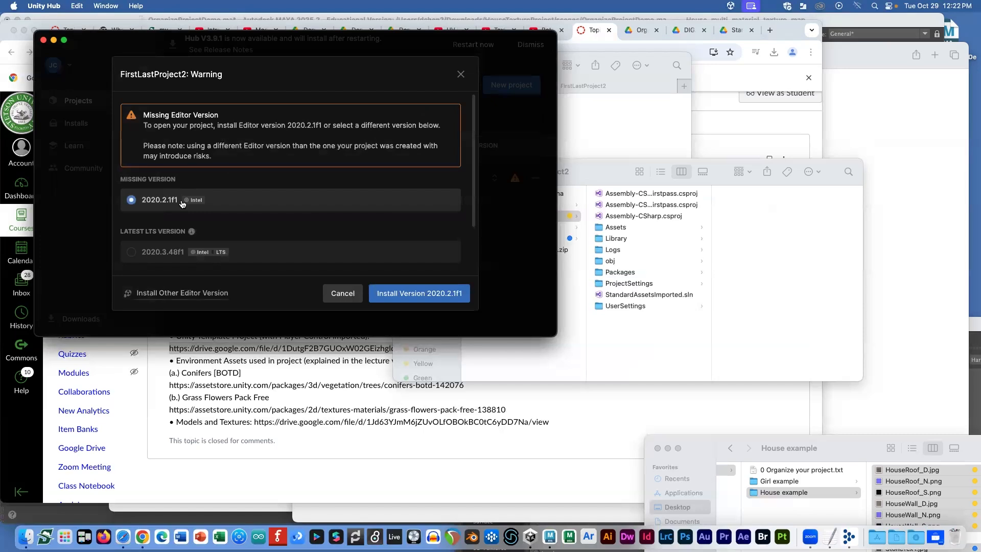
pyautogui.scroll(-2, 181, 203)
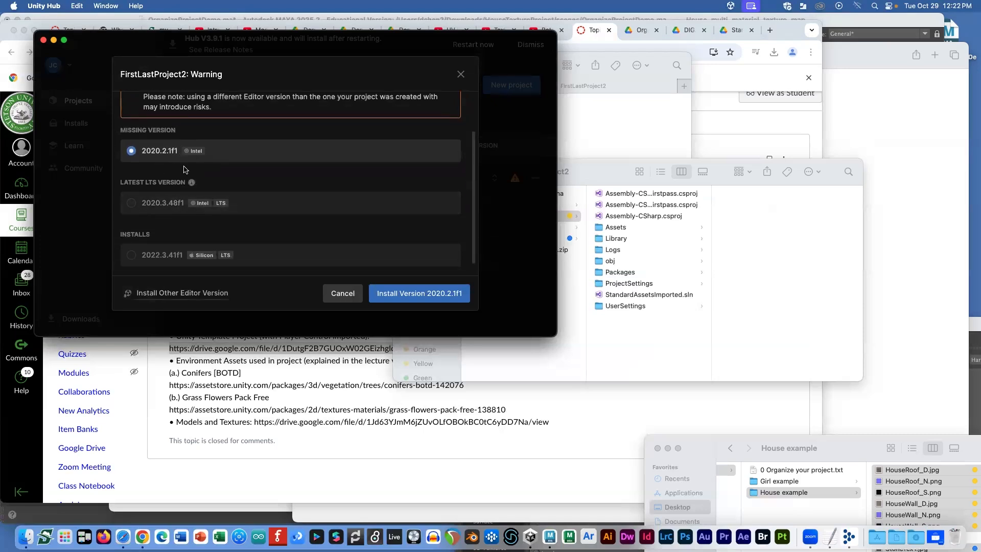
pyautogui.click(128, 250)
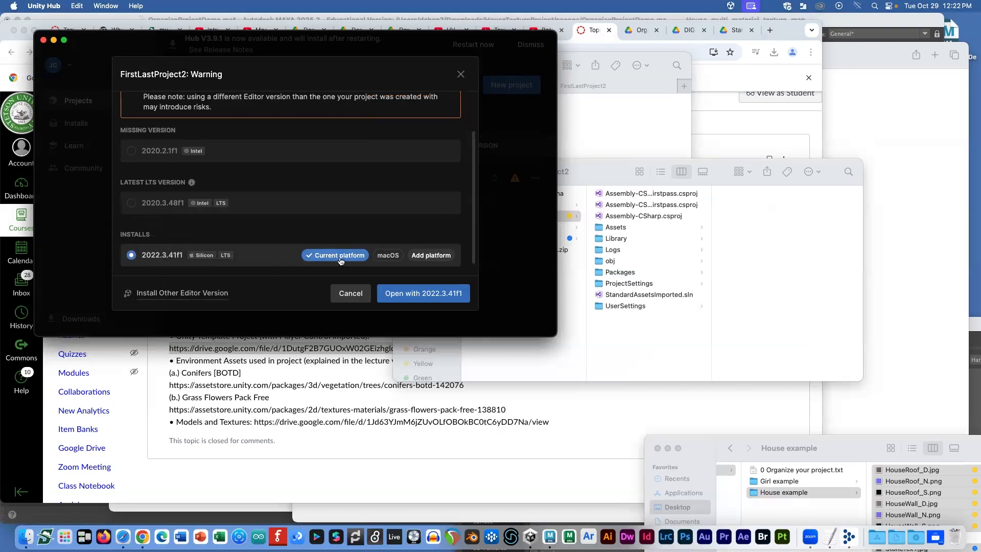
pyautogui.click(417, 295)
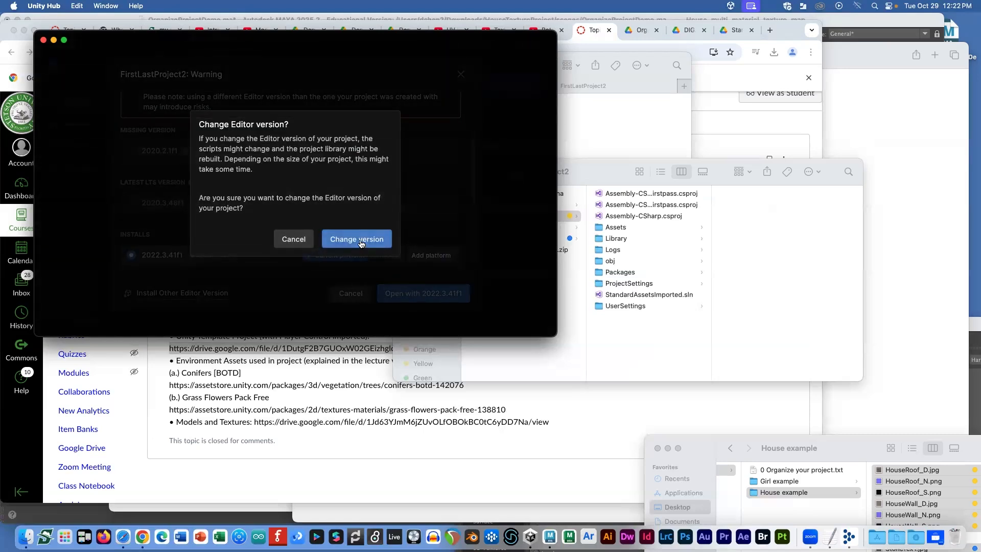
pyautogui.click(357, 239)
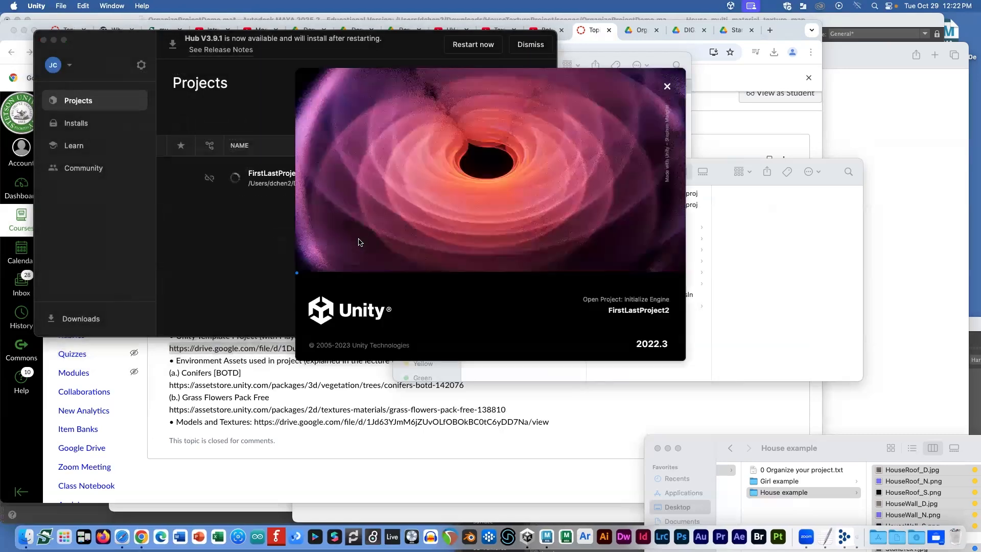
# Step: Move the Unity loading splash up-left and the FirstLastProject2 Finder window down-right
pyautogui.click(449, 252)
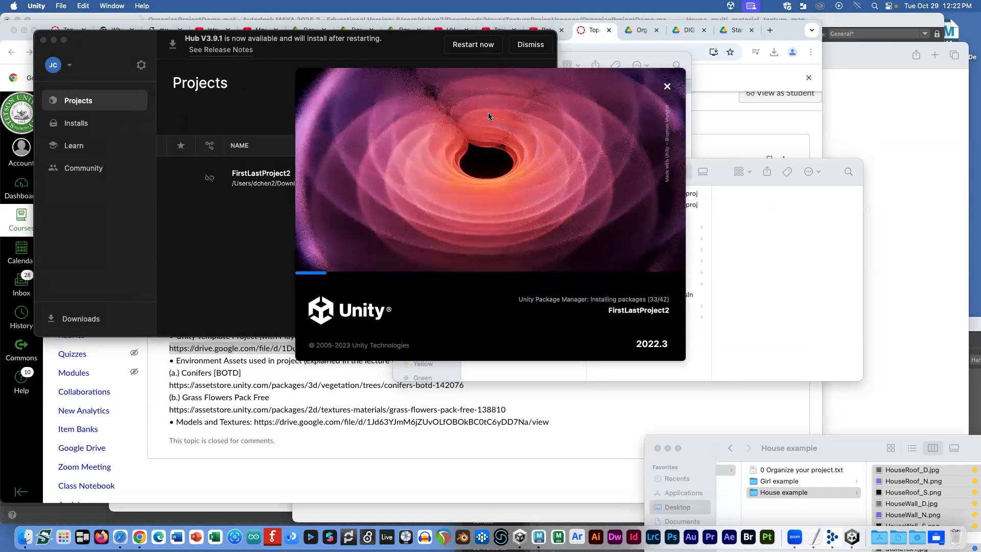
pyautogui.moveTo(516, 76); pyautogui.dragTo(373, 55)
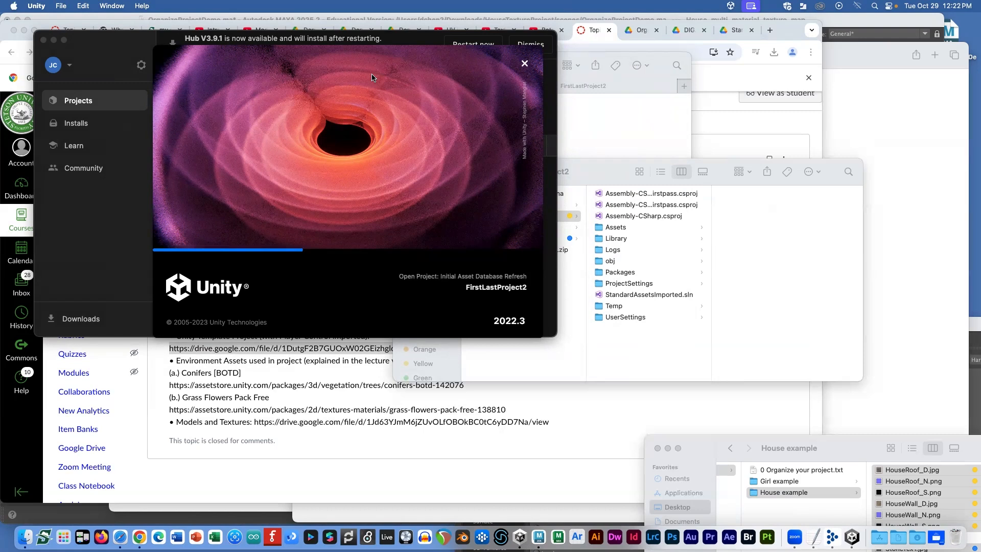
pyautogui.moveTo(583, 162); pyautogui.dragTo(675, 174)
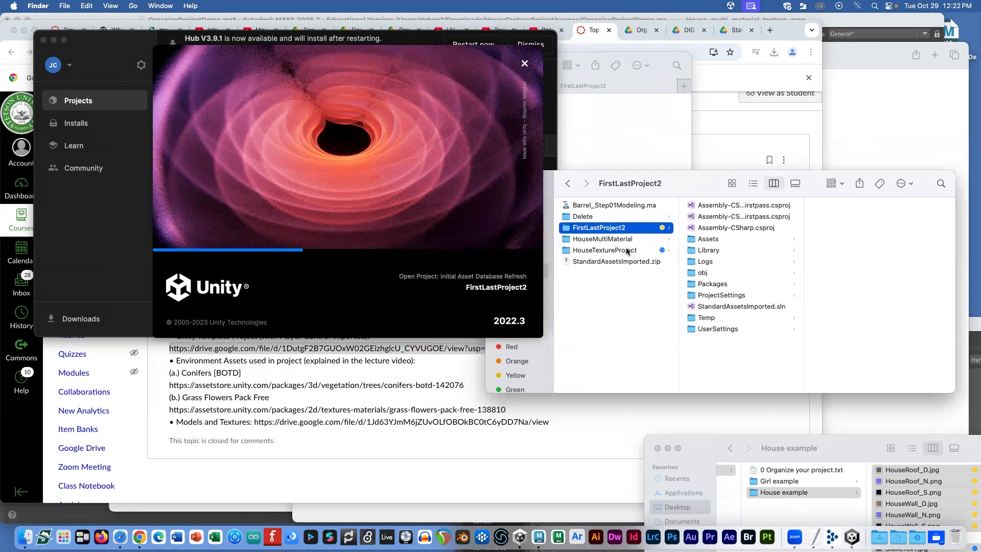
# Step: In the other Finder window, go to Desktop > Maya Project file(finished) > HouseTexturing
pyautogui.click(606, 128)
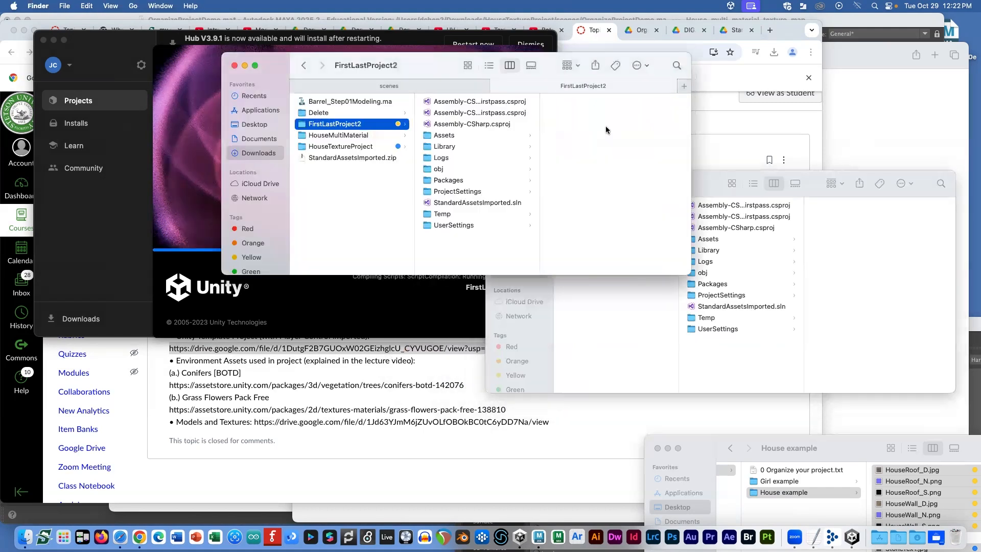
pyautogui.click(408, 95)
pyautogui.click(259, 153)
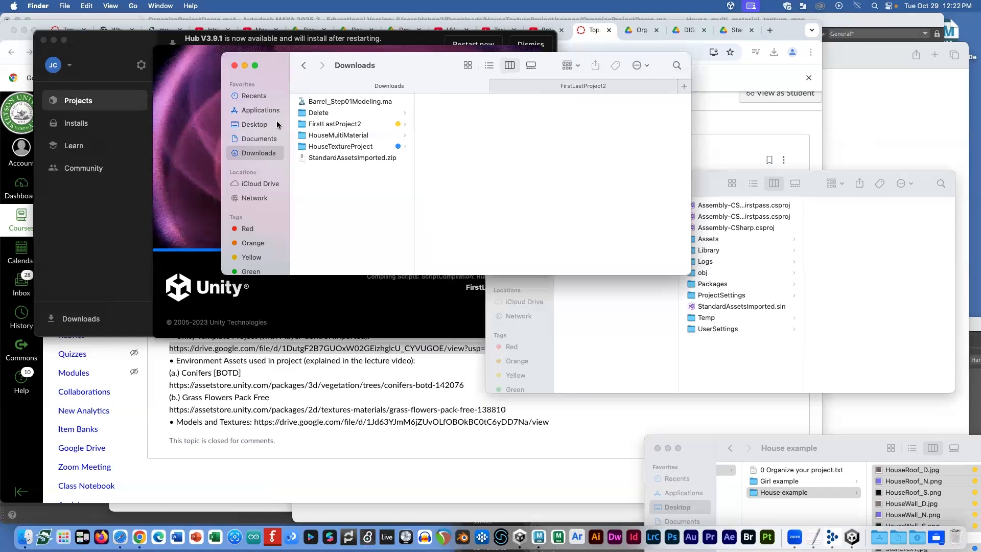
pyautogui.click(265, 131)
pyautogui.click(258, 149)
pyautogui.click(264, 126)
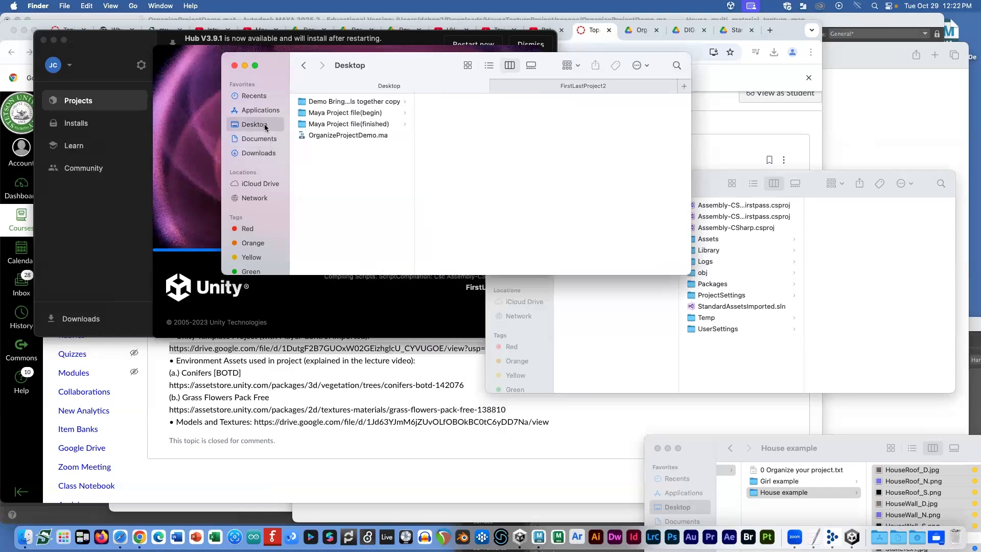
pyautogui.click(370, 125)
pyautogui.click(447, 104)
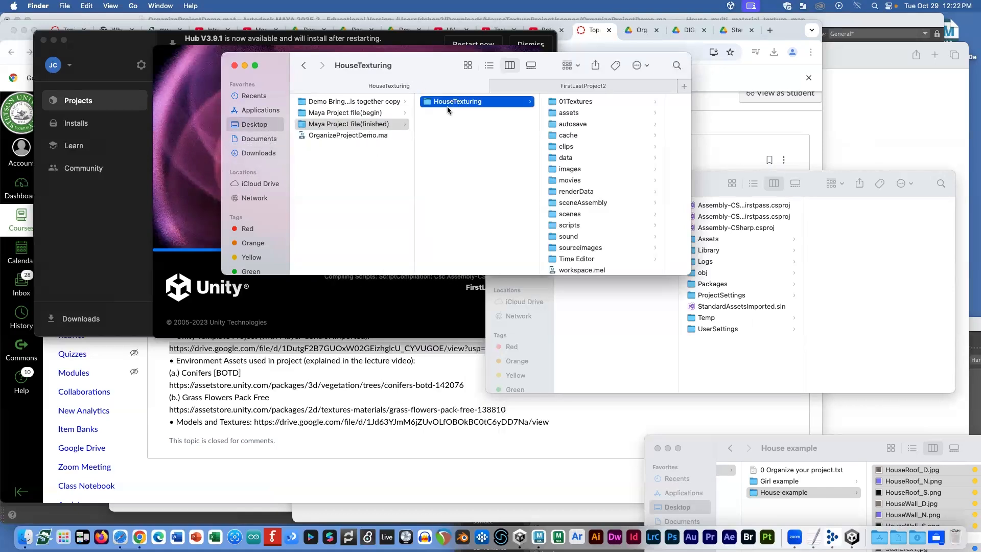
# Step: Browse Maya Project file(begin), including OrganizeProjectDemo's Girl and House example textures
pyautogui.click(372, 112)
pyautogui.click(440, 102)
pyautogui.click(580, 113)
pyautogui.click(598, 125)
pyautogui.click(378, 124)
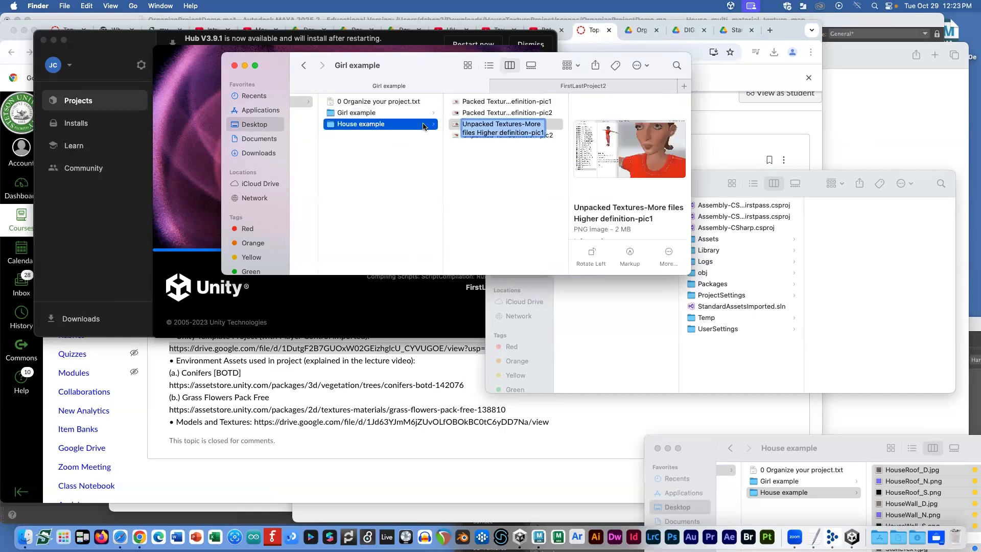
pyautogui.click(323, 149)
pyautogui.click(320, 147)
pyautogui.click(345, 136)
# Step: Return to Maya Project file(finished) with HouseTexturing, checking the other Desktop project folders
pyautogui.click(391, 125)
pyautogui.click(463, 102)
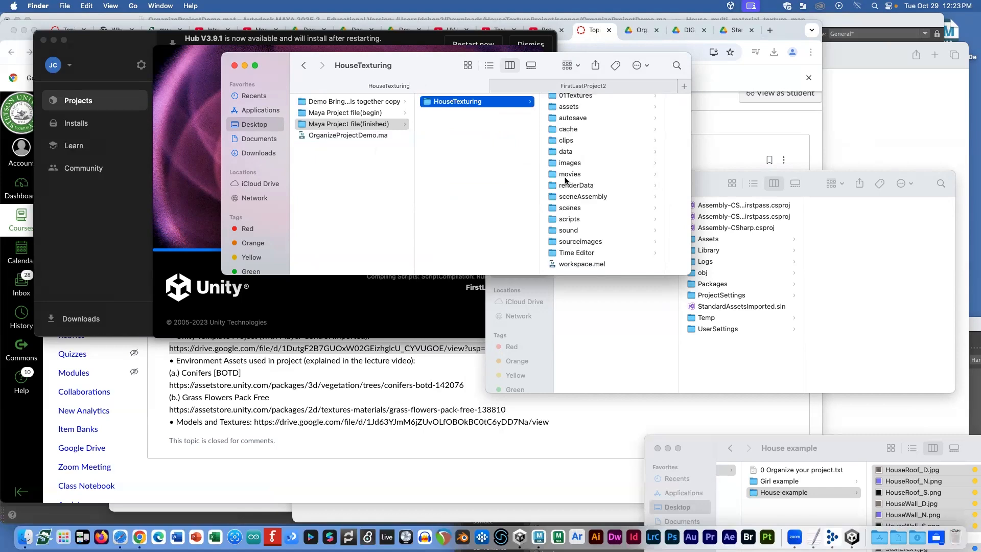
pyautogui.click(341, 152)
pyautogui.click(377, 104)
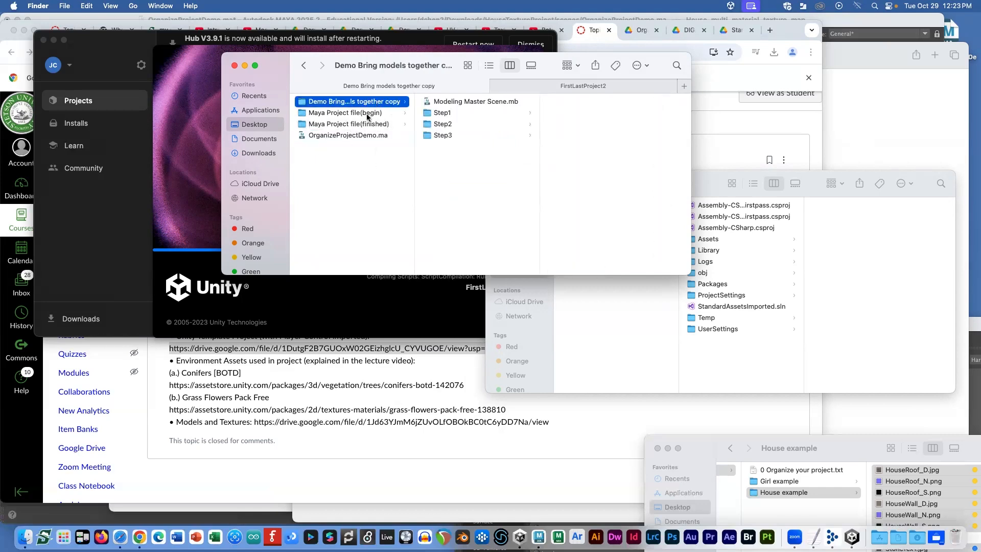
pyautogui.click(367, 113)
pyautogui.click(367, 124)
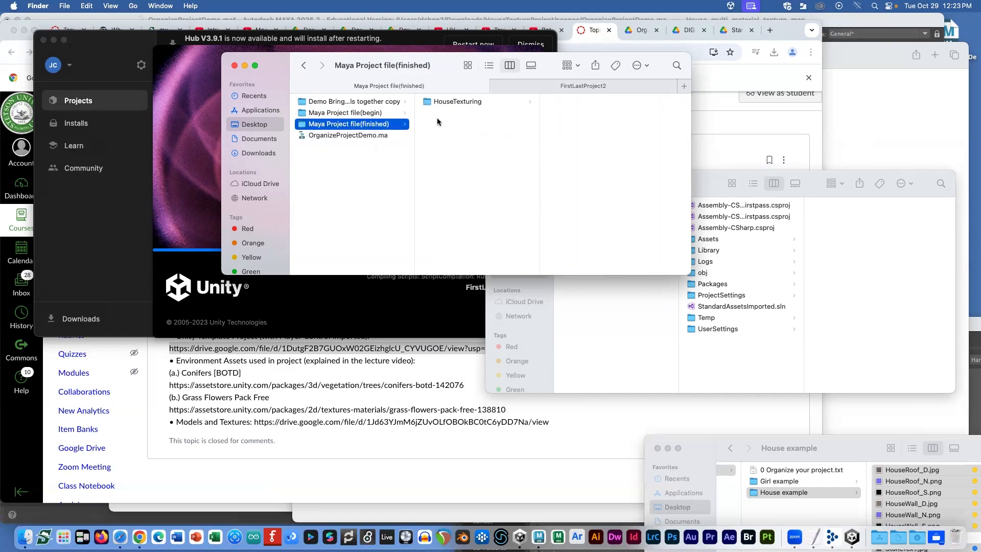
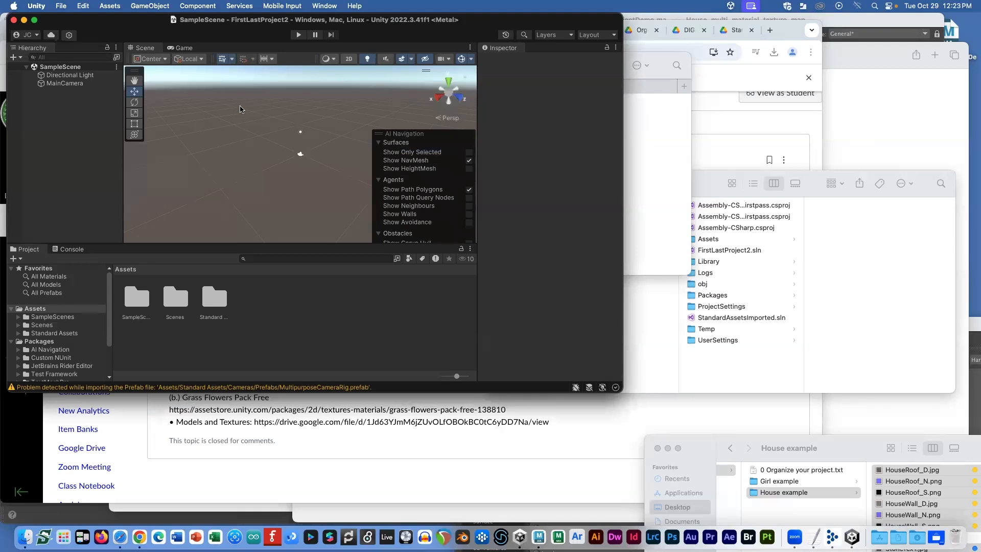
# Step: Add a Plane as ground and scale it uniformly to 4.8626 on all axes
pyautogui.click(154, 7)
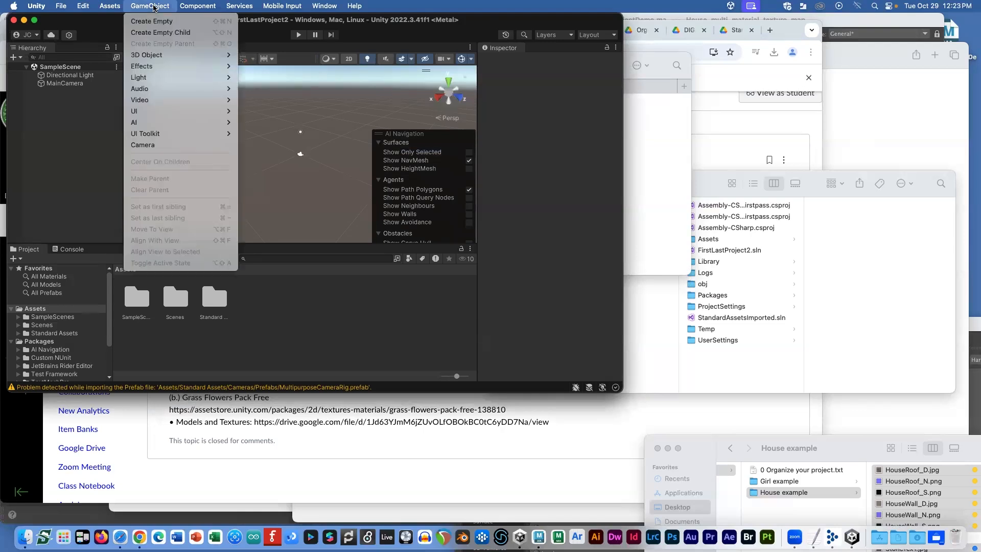
pyautogui.moveTo(148, 55)
pyautogui.click(265, 100)
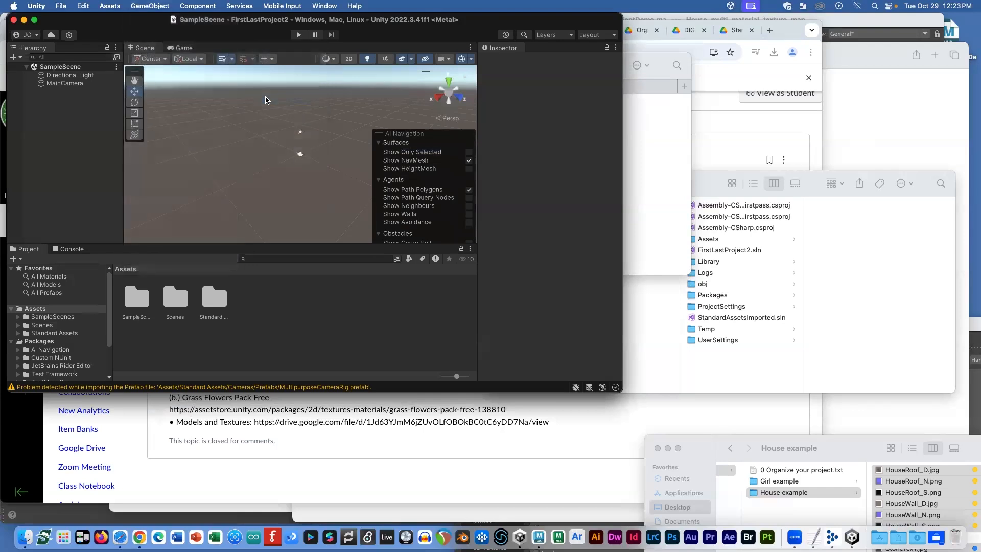
pyautogui.press('r')
pyautogui.moveTo(308, 161); pyautogui.dragTo(198, 237)
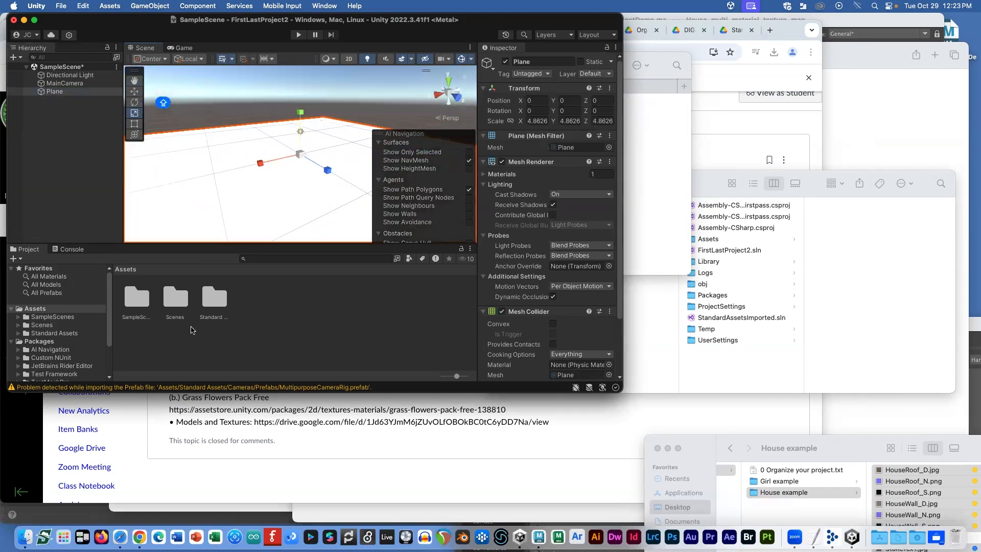
pyautogui.click(256, 327)
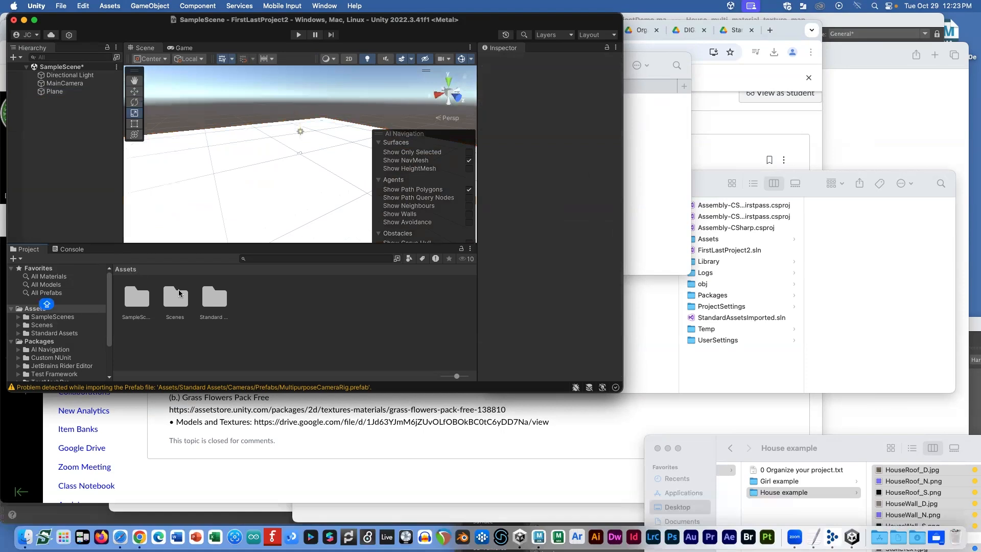
pyautogui.press('super+Tab')
pyautogui.press('super+Tab')
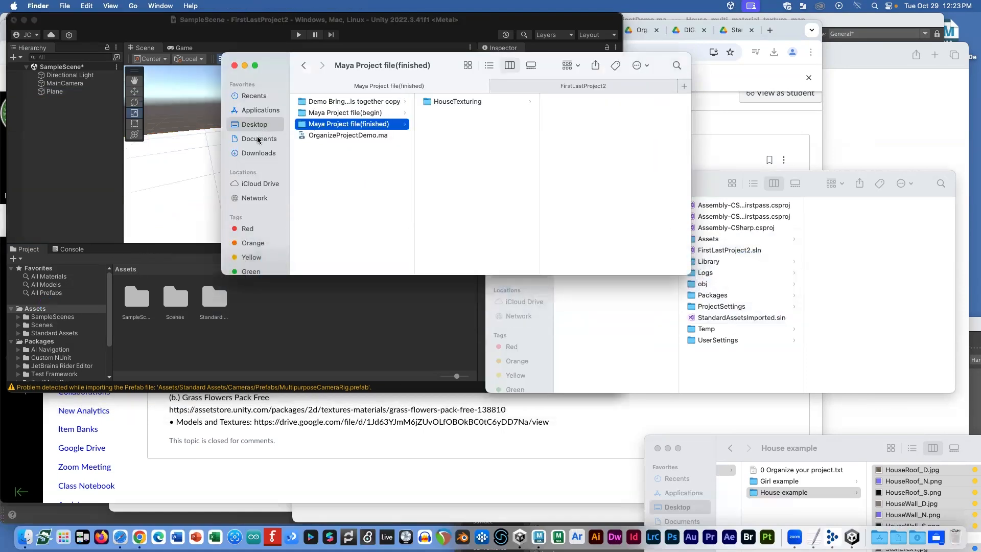
# Step: In Finder, open Downloads > FirstLastProject2 > Assets
pyautogui.click(259, 153)
pyautogui.click(335, 124)
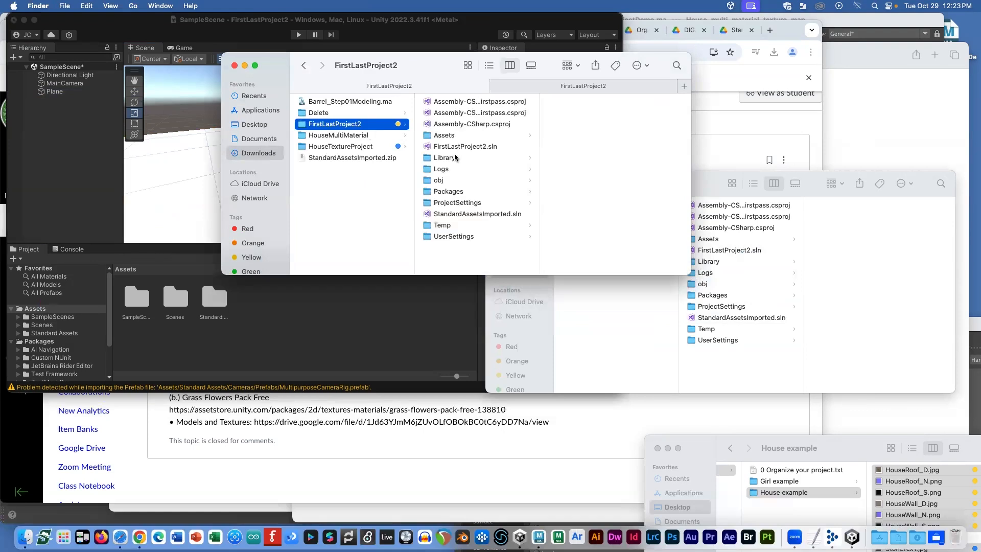
pyautogui.click(448, 136)
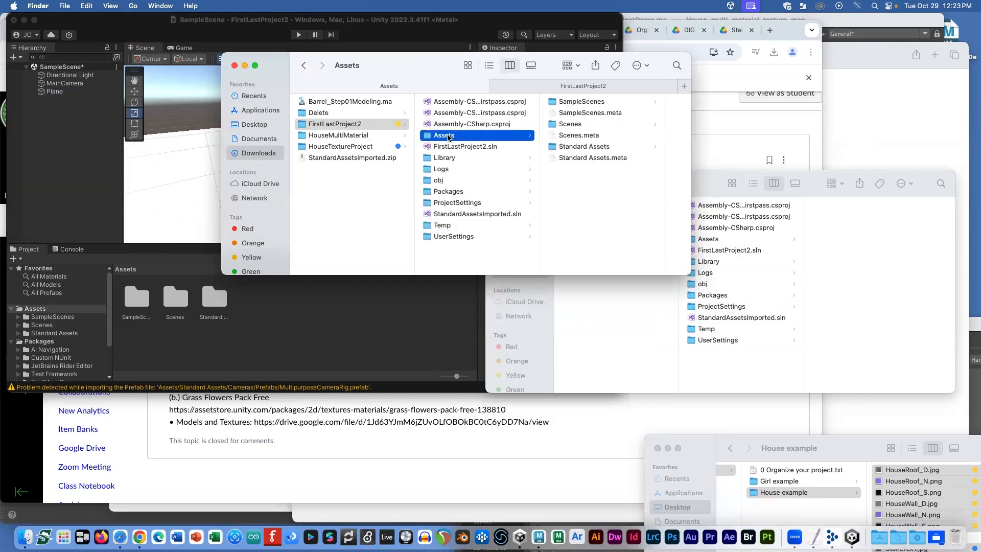
pyautogui.rightClick(565, 191)
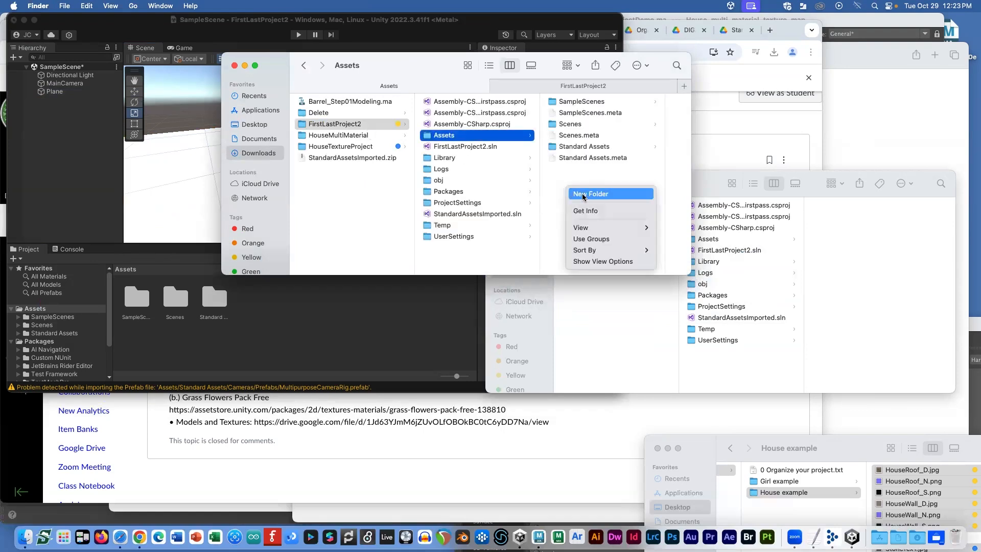
pyautogui.click(271, 317)
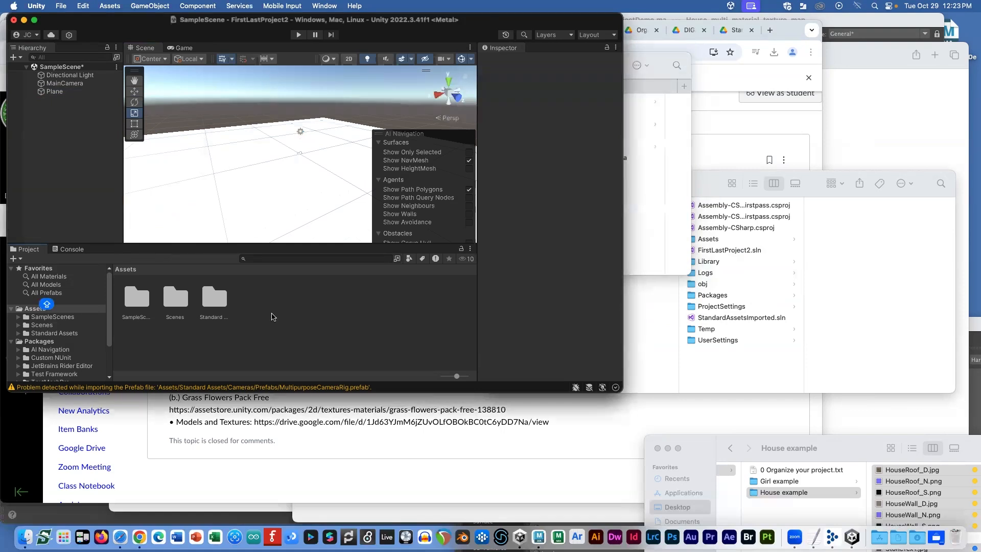
# Step: Create a folder named Models under Unity's Assets and open it
pyautogui.rightClick(266, 304)
pyautogui.moveTo(307, 216)
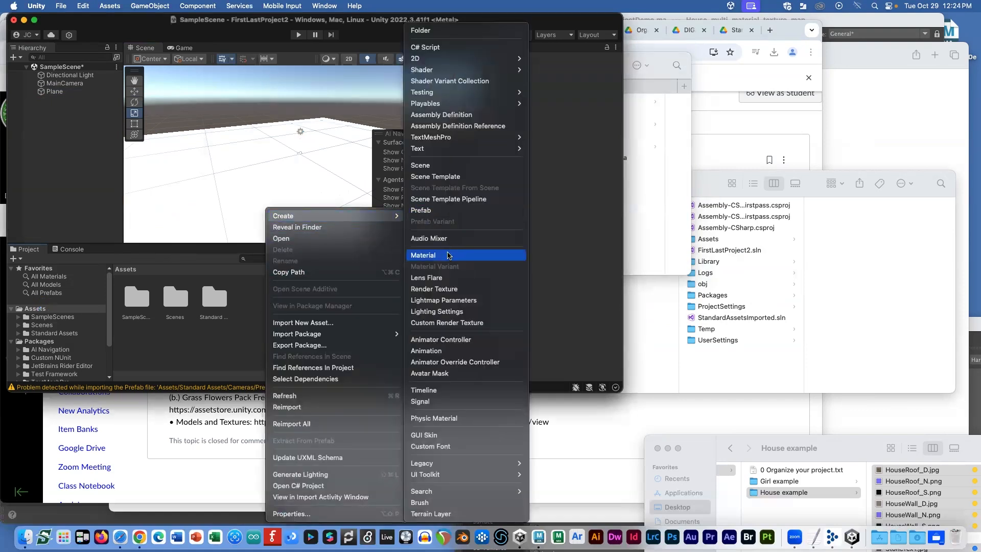
pyautogui.click(421, 31)
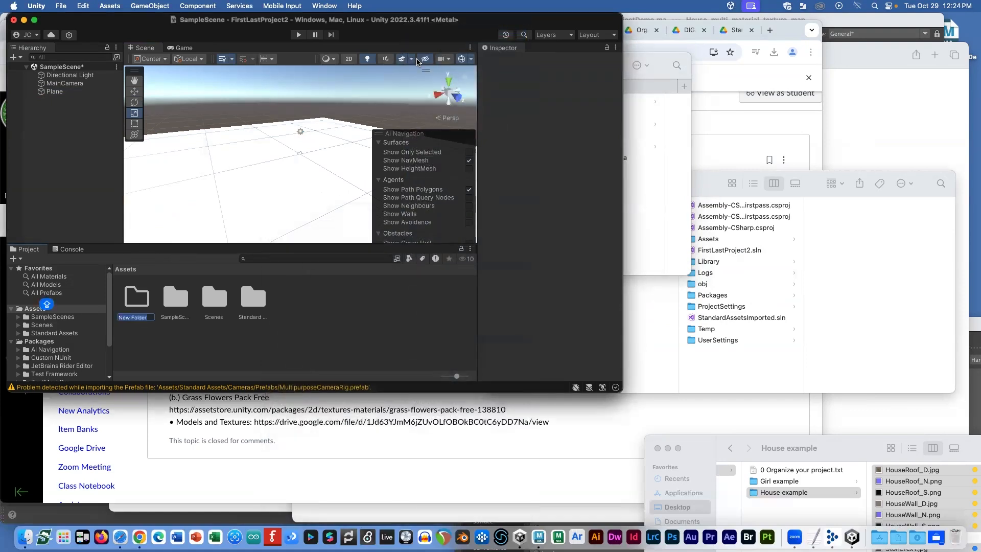
pyautogui.write('Models')
pyautogui.press('Return')
pyautogui.doubleClick(138, 302)
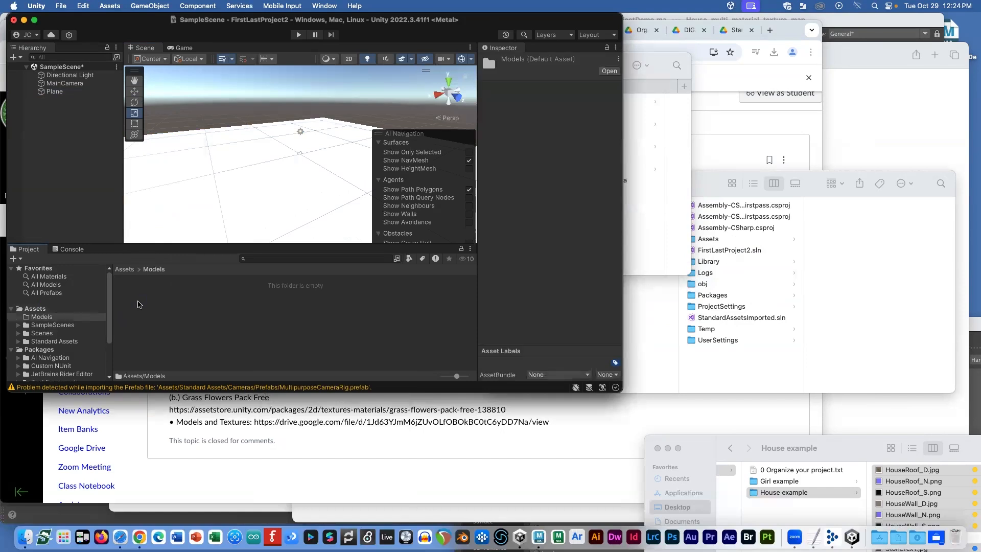
pyautogui.press('super+Tab')
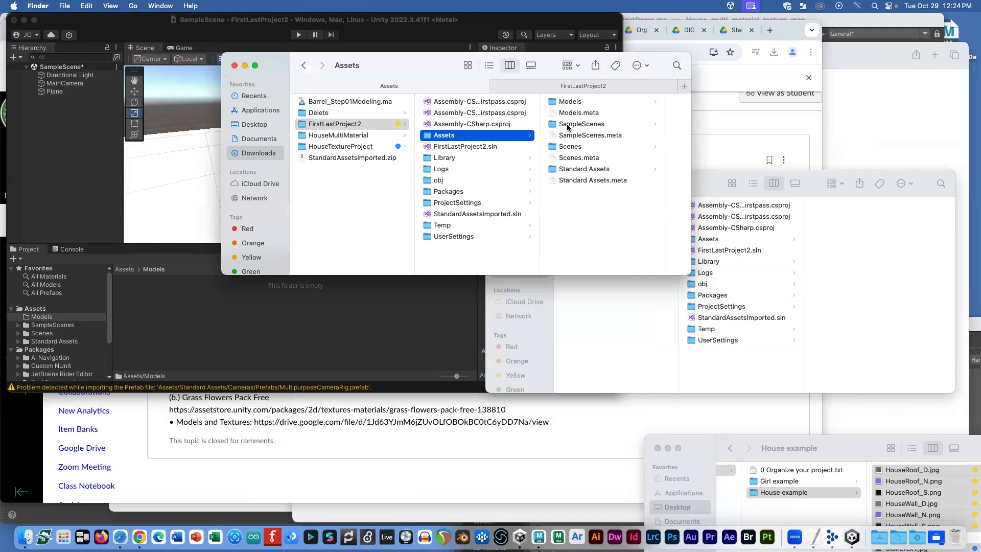
pyautogui.click(191, 257)
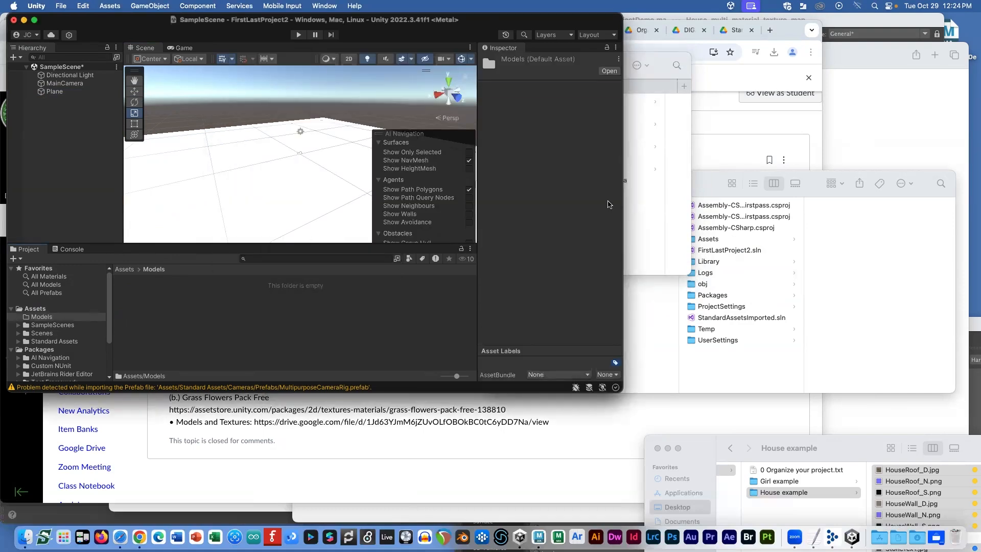
# Step: Preview the HouseMultiMaterial FBX and texture files in Downloads
pyautogui.click(666, 177)
pyautogui.click(364, 137)
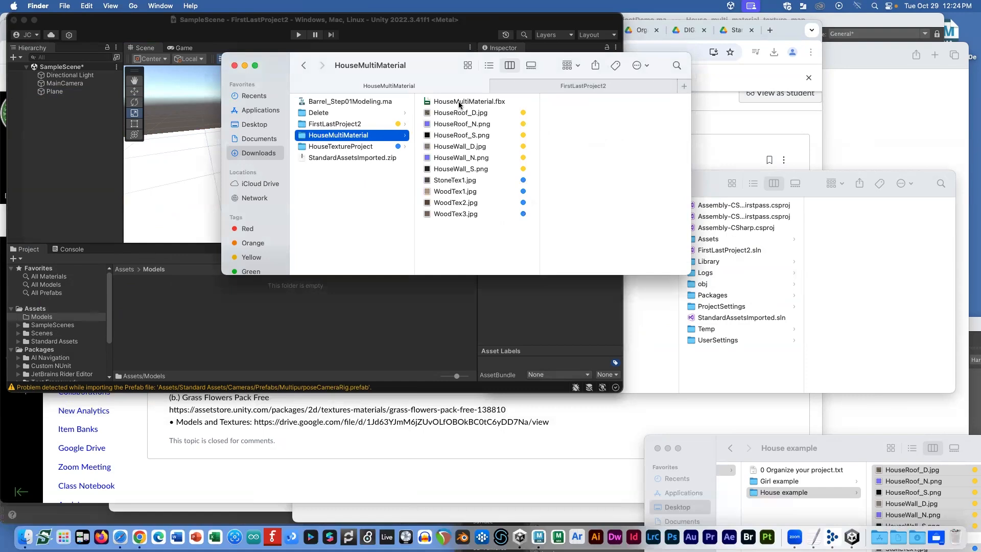
pyautogui.click(459, 102)
pyautogui.click(459, 114)
pyautogui.click(369, 136)
pyautogui.click(456, 103)
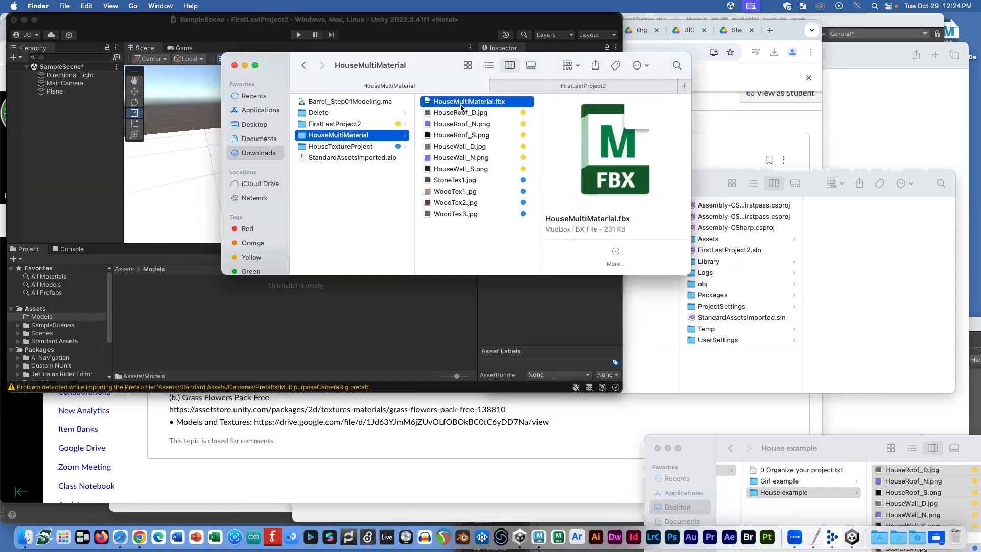
pyautogui.click(469, 112)
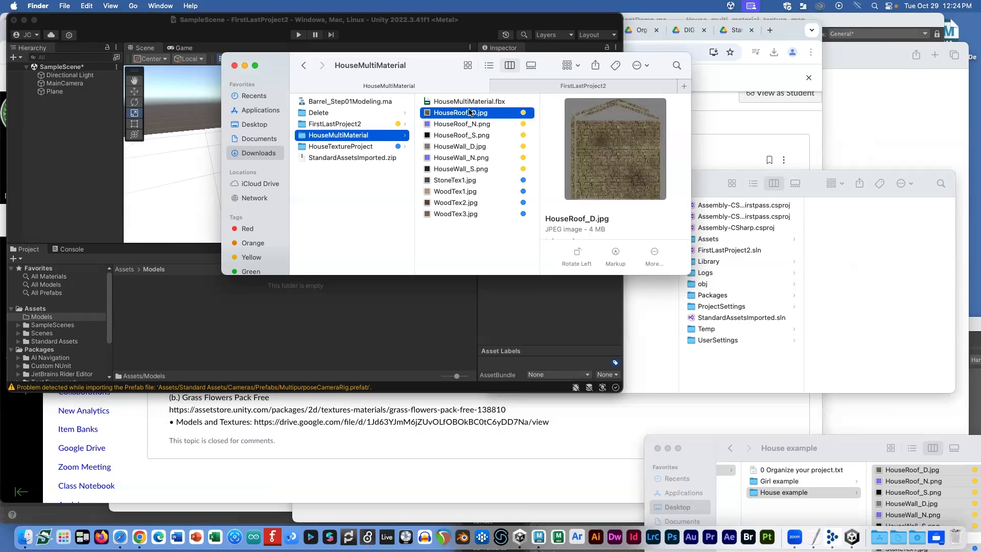
pyautogui.press('space')
pyautogui.press('Down')
pyautogui.press('Down')
pyautogui.press('Down')
pyautogui.press('Down')
pyautogui.press('Down')
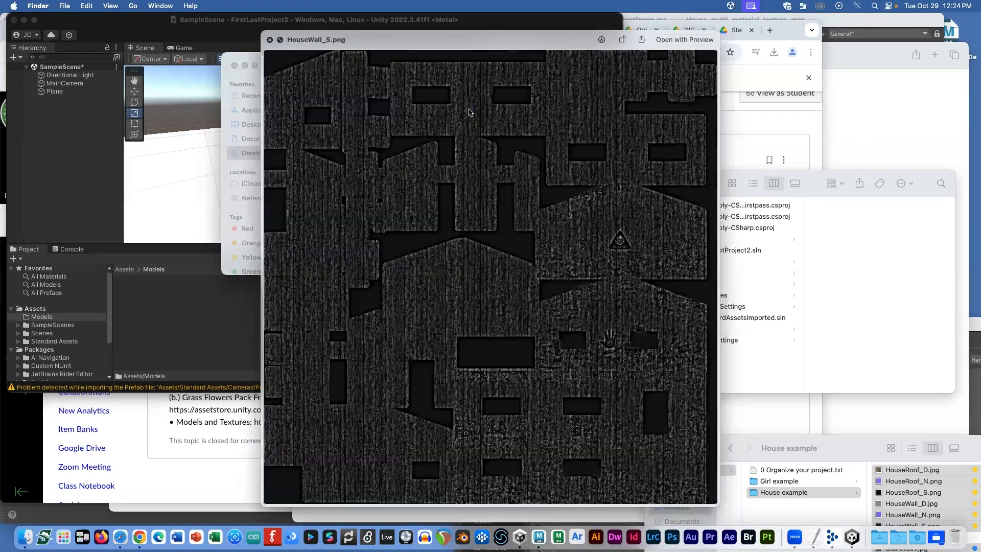
pyautogui.press('Down')
pyautogui.press('Down')
pyautogui.press('space')
# Step: Import the HouseMultiMaterial folder into Assets/Models and fix the wall and roof normal maps
pyautogui.click(334, 136)
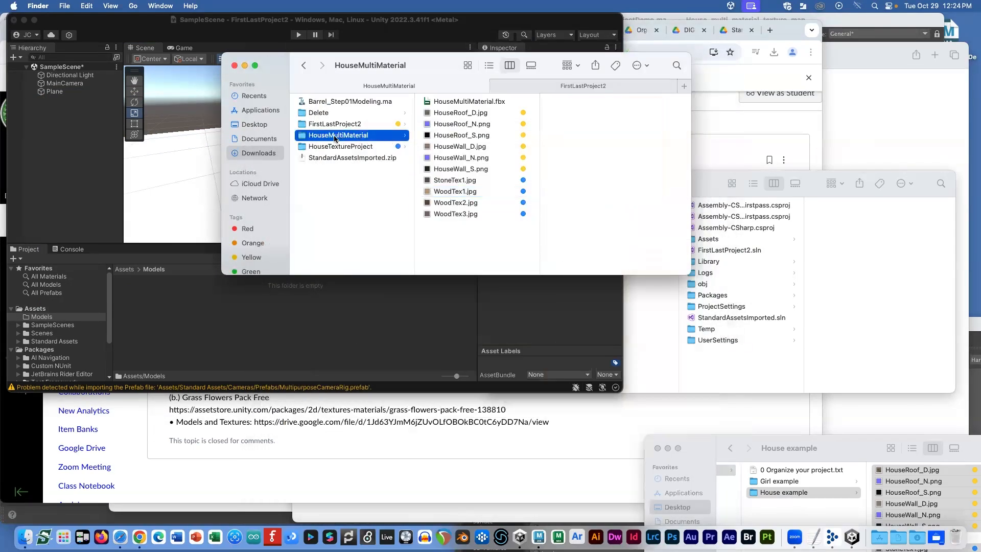
pyautogui.moveTo(332, 135); pyautogui.dragTo(187, 308)
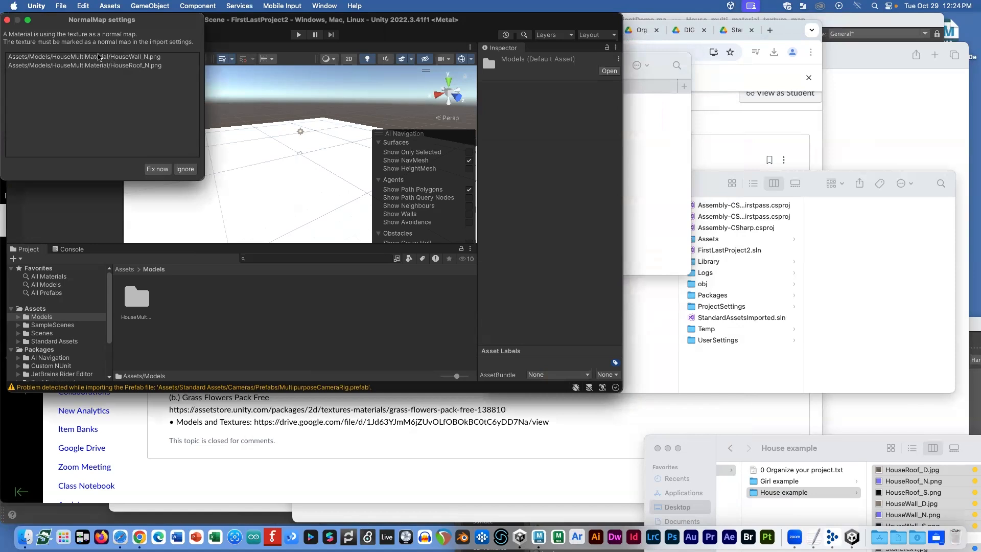
pyautogui.click(157, 169)
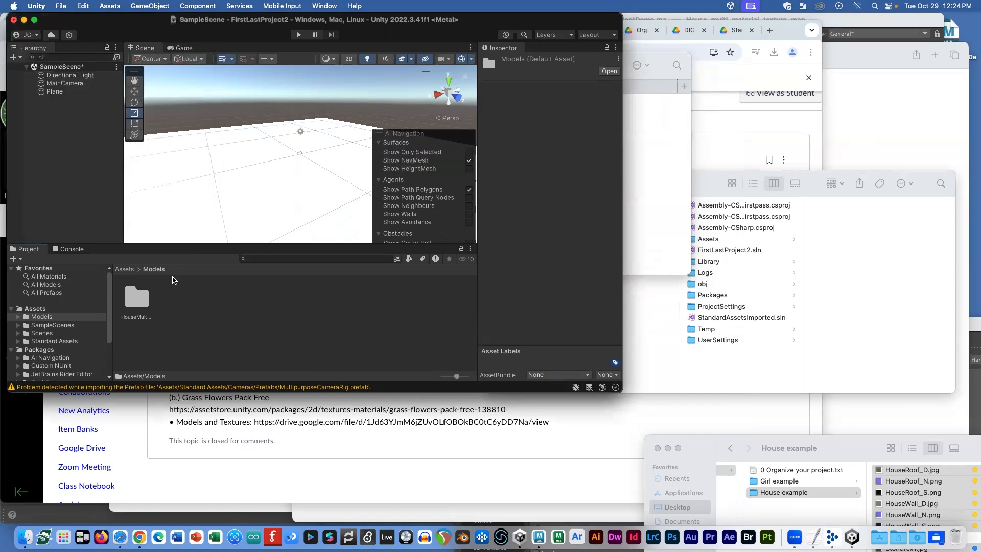
# Step: Drag the HouseMultiMaterial prefab into the scene beside the plane and orbit to inspect it
pyautogui.doubleClick(130, 298)
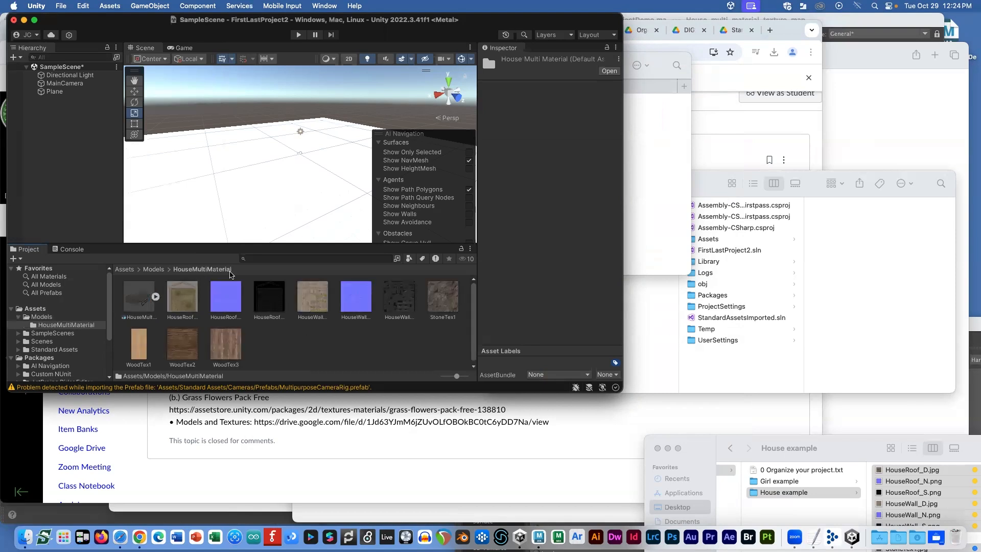
pyautogui.moveTo(136, 302); pyautogui.dragTo(212, 194)
pyautogui.scroll(5, 197, 157)
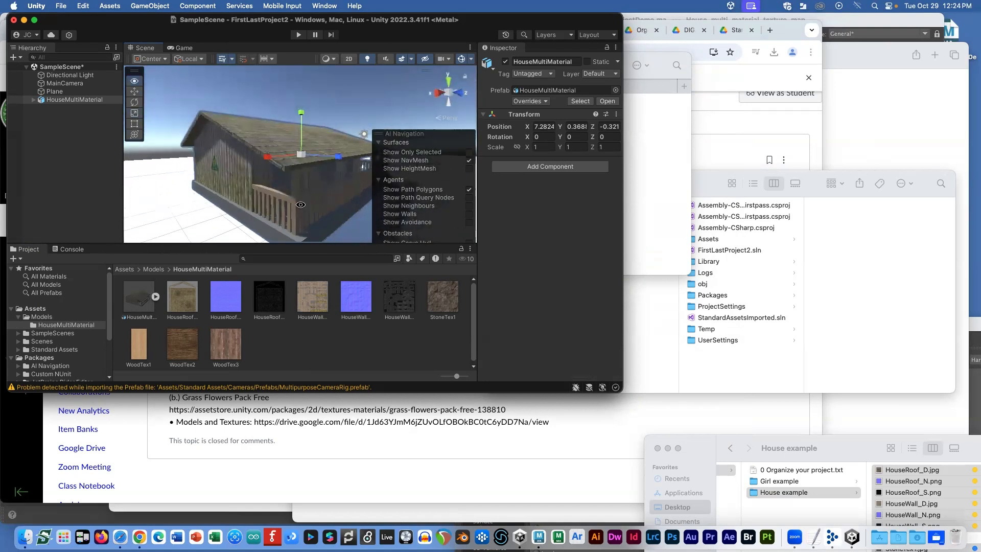
pyautogui.keyDown('alt'); pyautogui.moveTo(300, 204); pyautogui.dragTo(294, 181); pyautogui.keyUp('alt')
pyautogui.keyDown('alt'); pyautogui.moveTo(209, 162); pyautogui.dragTo(189, 163); pyautogui.keyUp('alt')
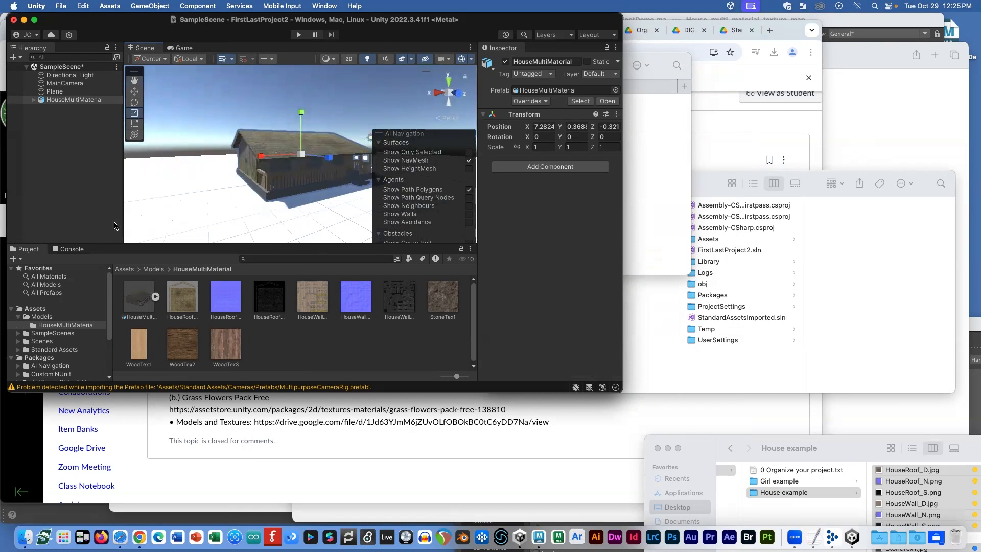
# Step: Browse to Standard Assets > Characters > FirstPersonCharacter > Prefabs
pyautogui.click(58, 350)
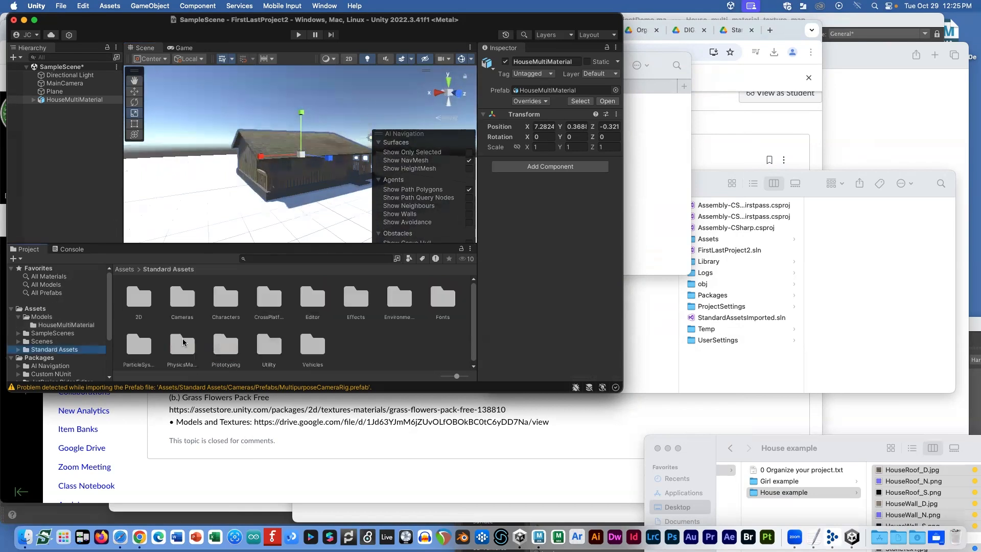
pyautogui.doubleClick(222, 323)
pyautogui.click(123, 297)
pyautogui.doubleClick(123, 297)
pyautogui.doubleClick(175, 298)
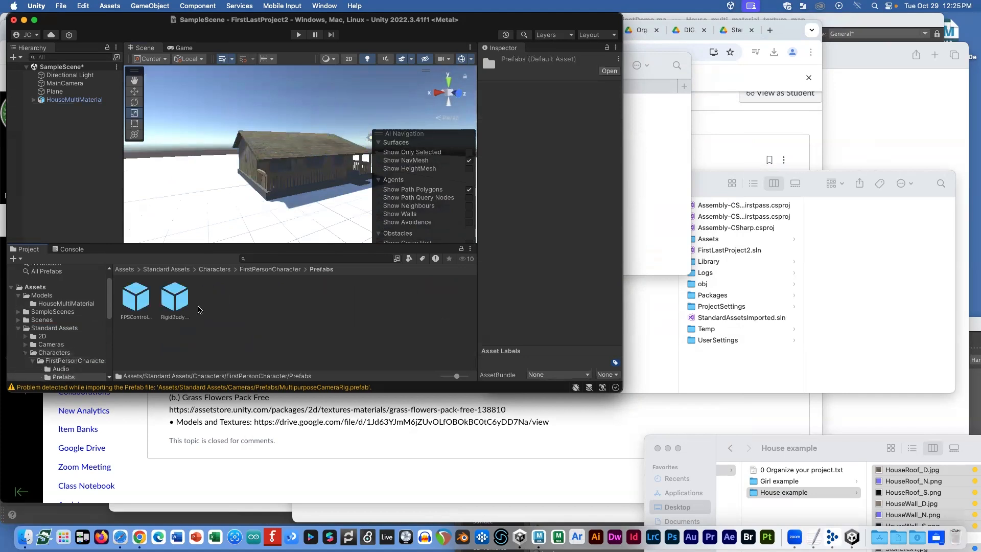
# Step: Place the FPSController beside the house, raised 0.65 above the ground
pyautogui.moveTo(132, 301); pyautogui.dragTo(258, 208)
pyautogui.press('f')
pyautogui.press('f')
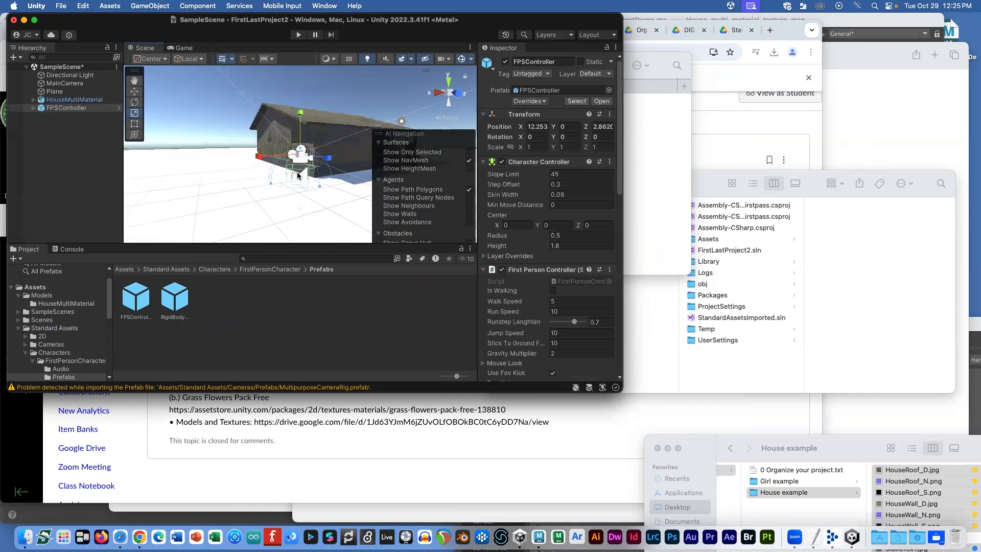
pyautogui.scroll(-5, 337, 195)
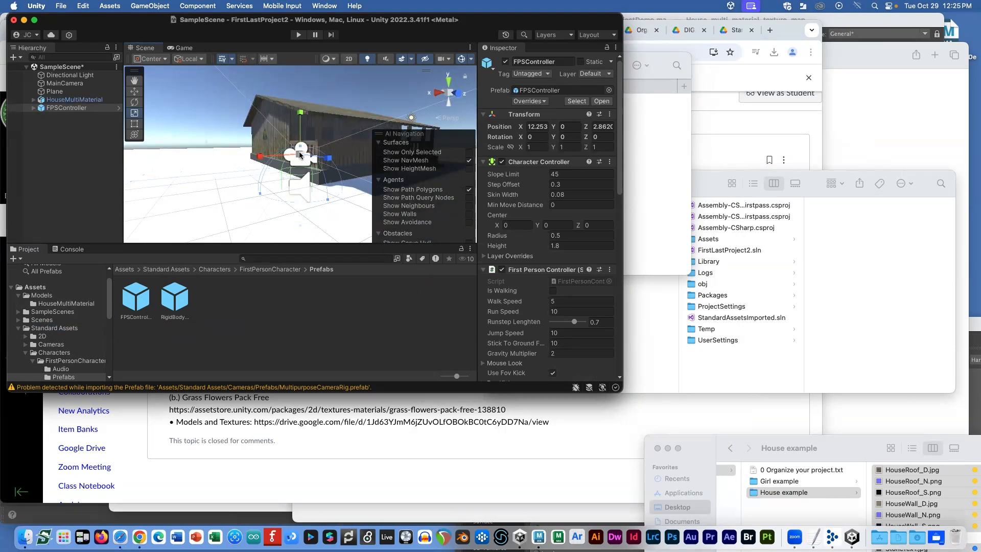
pyautogui.moveTo(301, 114); pyautogui.dragTo(300, 75)
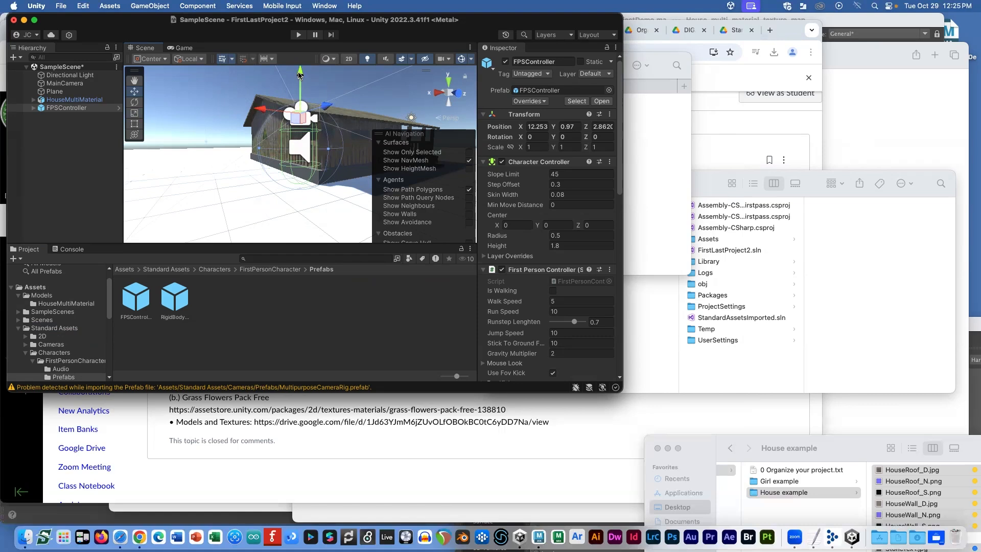
pyautogui.moveTo(299, 124)
pyautogui.keyDown('alt'); pyautogui.mouseDown()
pyautogui.moveTo(286, 128)
pyautogui.moveTo(308, 147)
pyautogui.moveTo(297, 130)
pyautogui.moveTo(305, 108)
pyautogui.mouseUp(); pyautogui.keyUp('alt')
pyautogui.scroll(1, 305, 108)
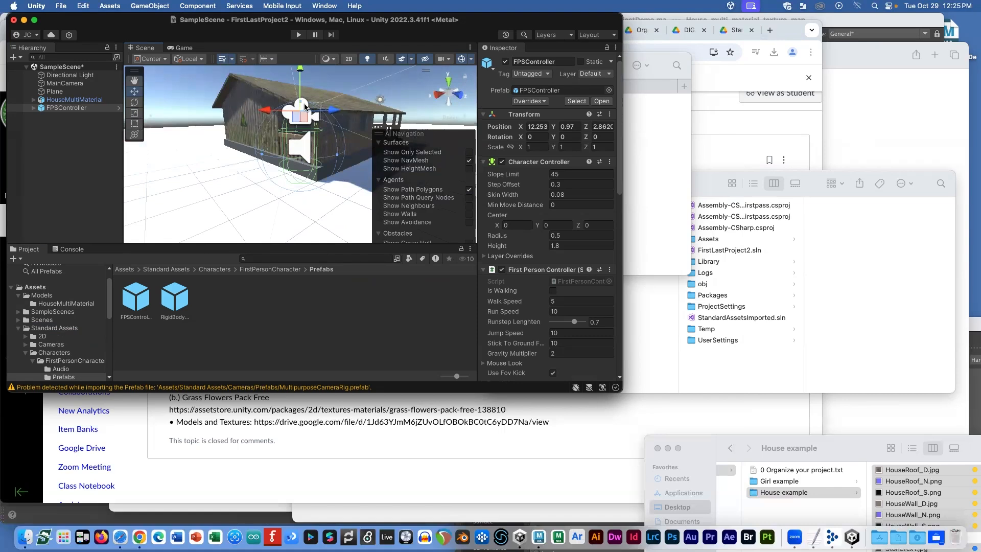
pyautogui.click(82, 83)
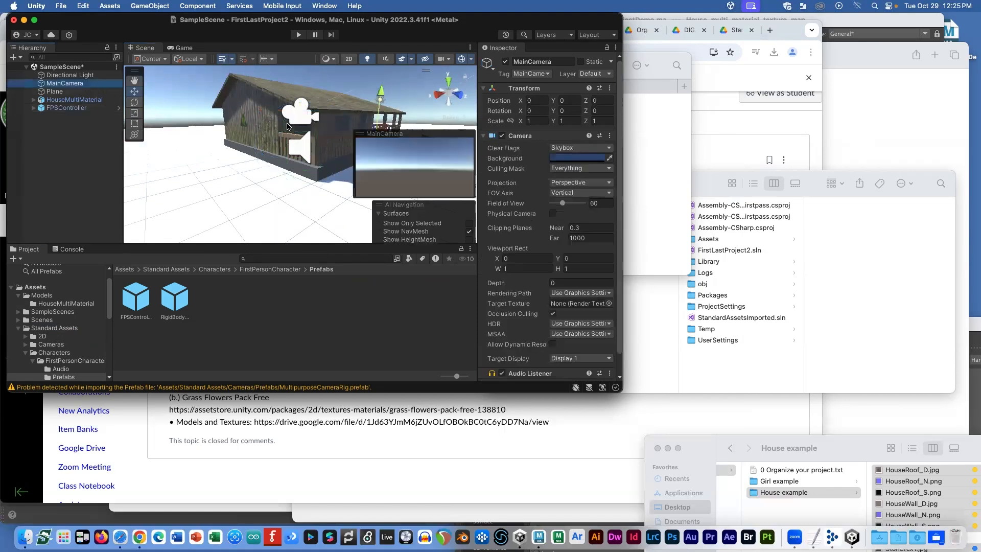
# Step: Frame the MainCamera and run a quick Play-mode test
pyautogui.keyDown('alt'); pyautogui.moveTo(287, 127); pyautogui.dragTo(302, 154); pyautogui.keyUp('alt')
pyautogui.press('f')
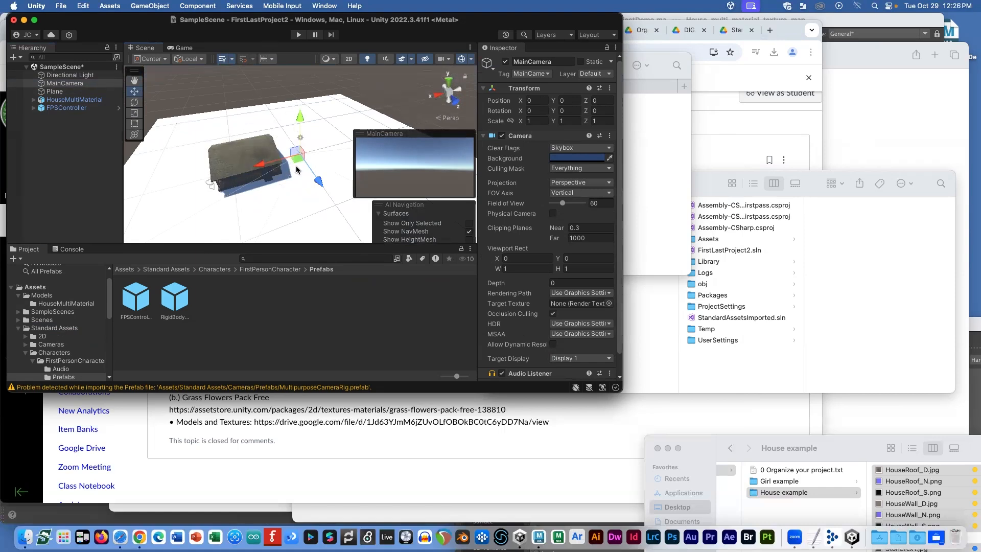
pyautogui.click(297, 35)
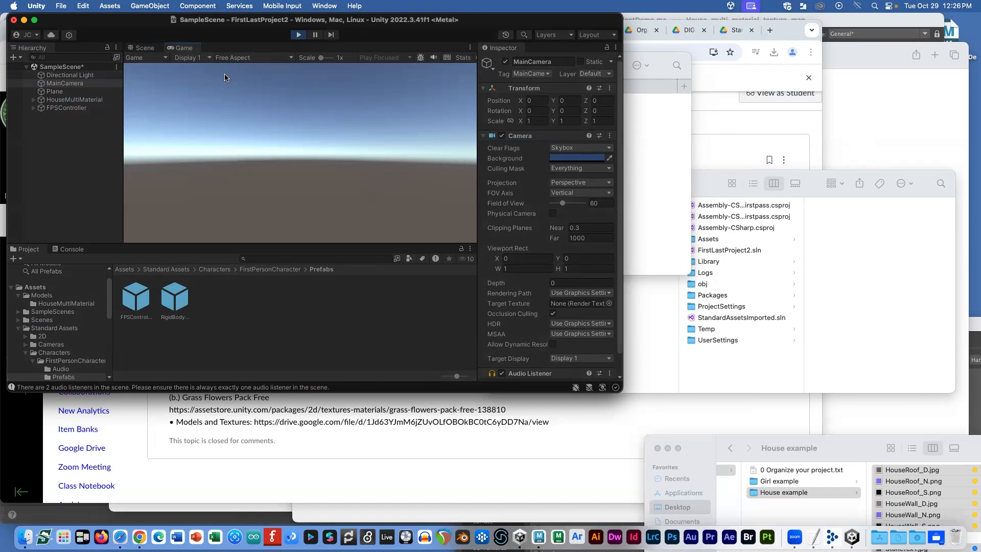
pyautogui.click(298, 35)
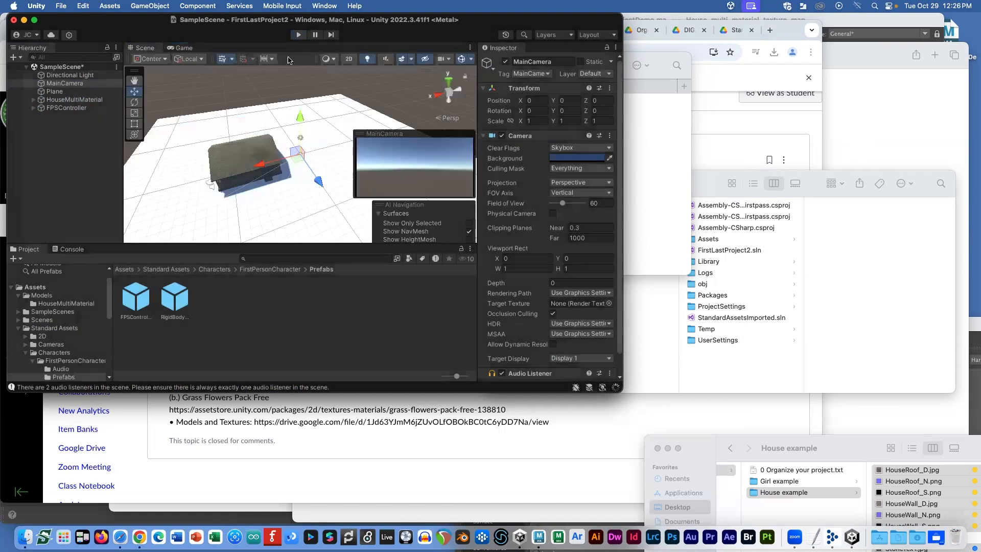
# Step: Deactivate the MainCamera and frame the FPSController in a low view
pyautogui.rightClick(65, 84)
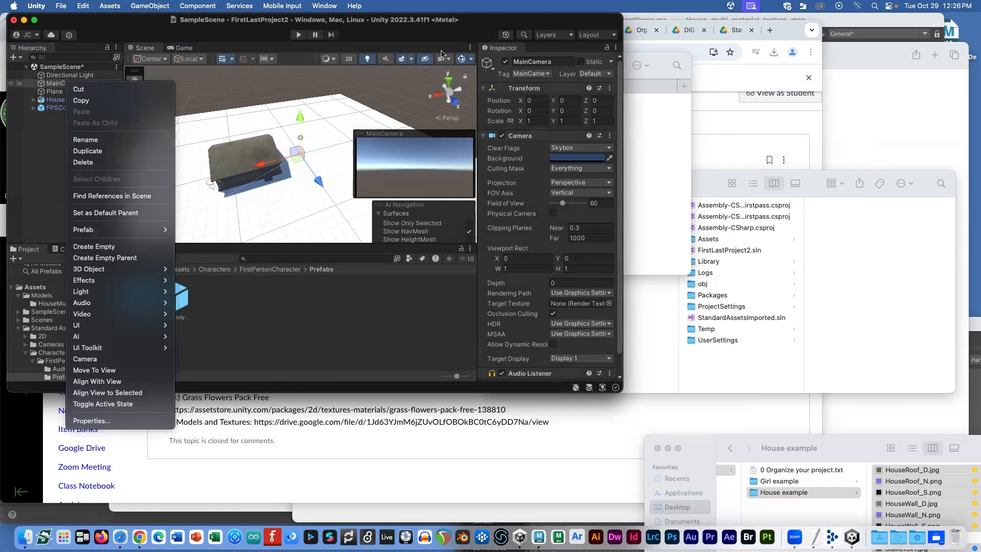
pyautogui.click(433, 37)
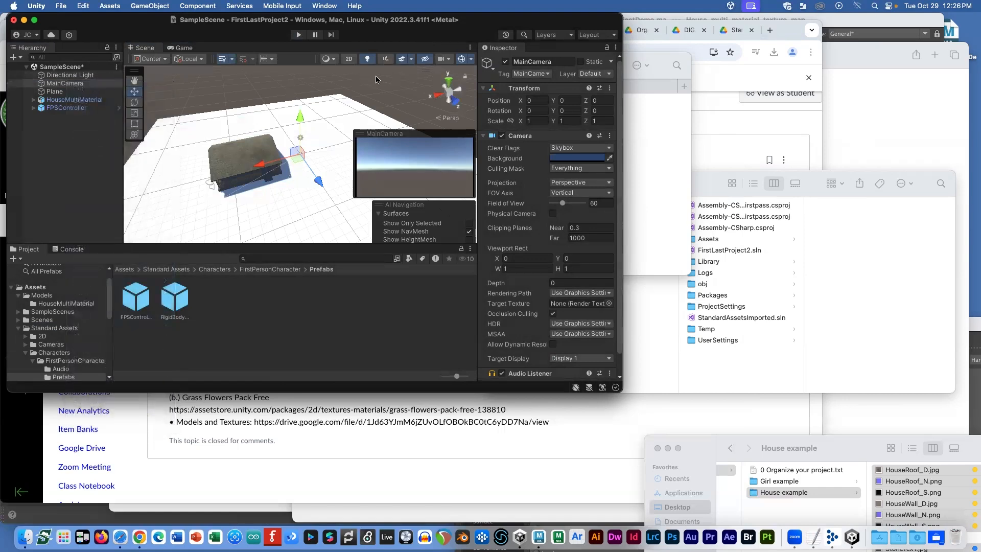
pyautogui.click(505, 62)
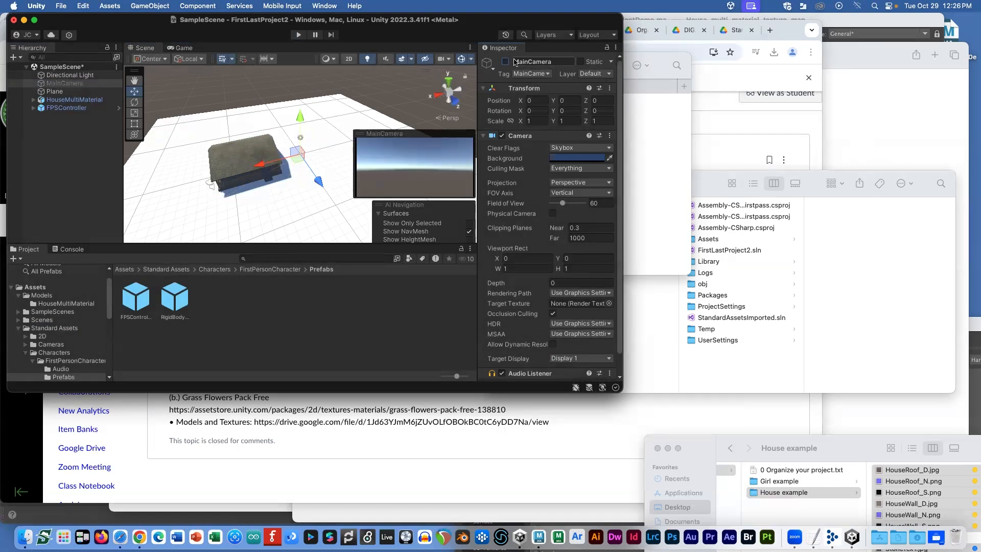
pyautogui.click(70, 143)
pyautogui.doubleClick(66, 108)
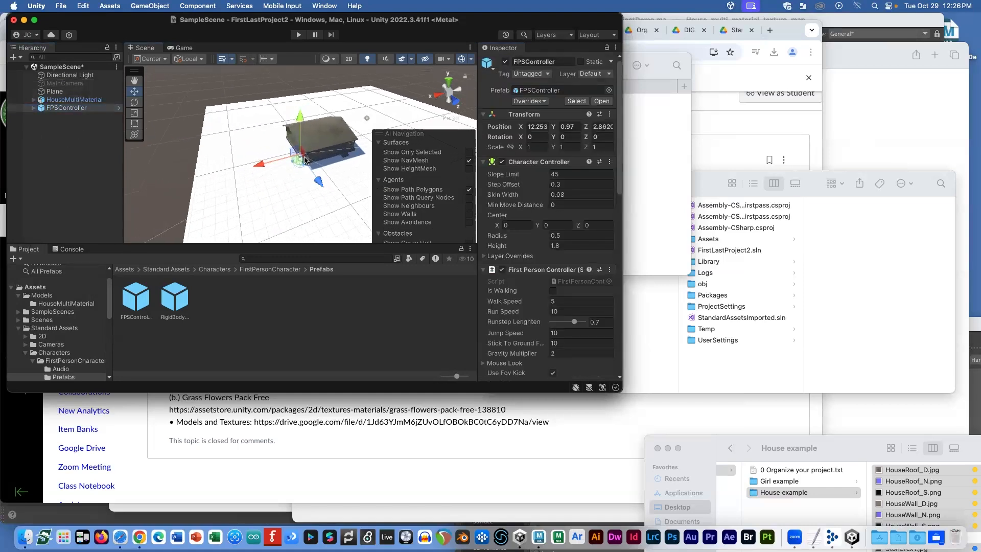
pyautogui.scroll(4, 305, 160)
pyautogui.keyDown('alt'); pyautogui.moveTo(305, 161); pyautogui.dragTo(316, 136); pyautogui.keyUp('alt')
pyautogui.scroll(2, 292, 161)
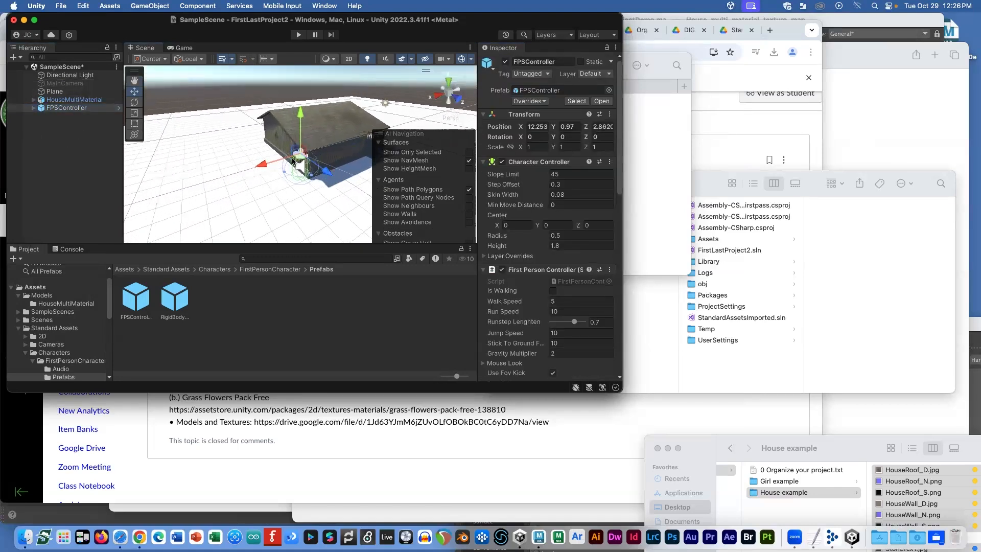
# Step: Play-test walking the FPSController around the house with WASD, passing through its walls
pyautogui.click(299, 35)
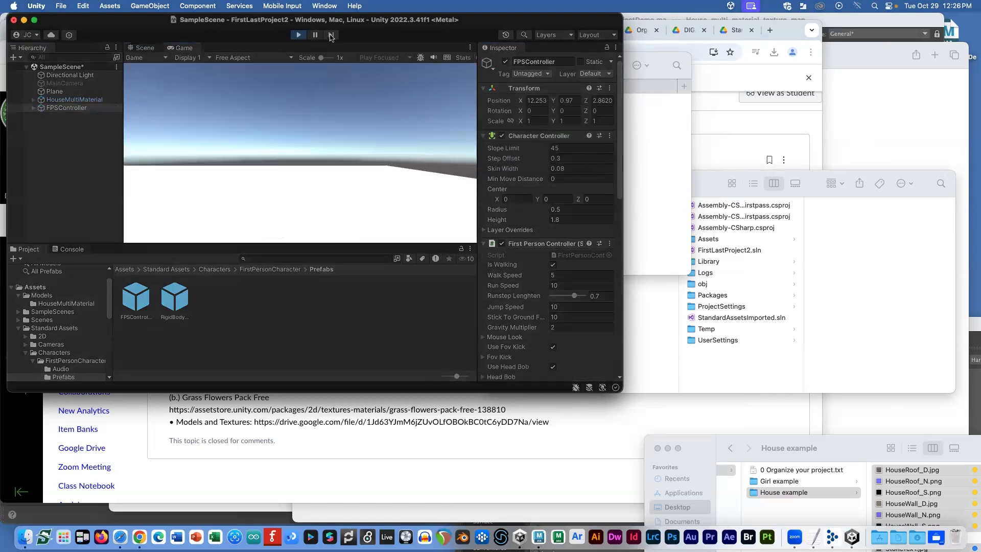
pyautogui.press('w')
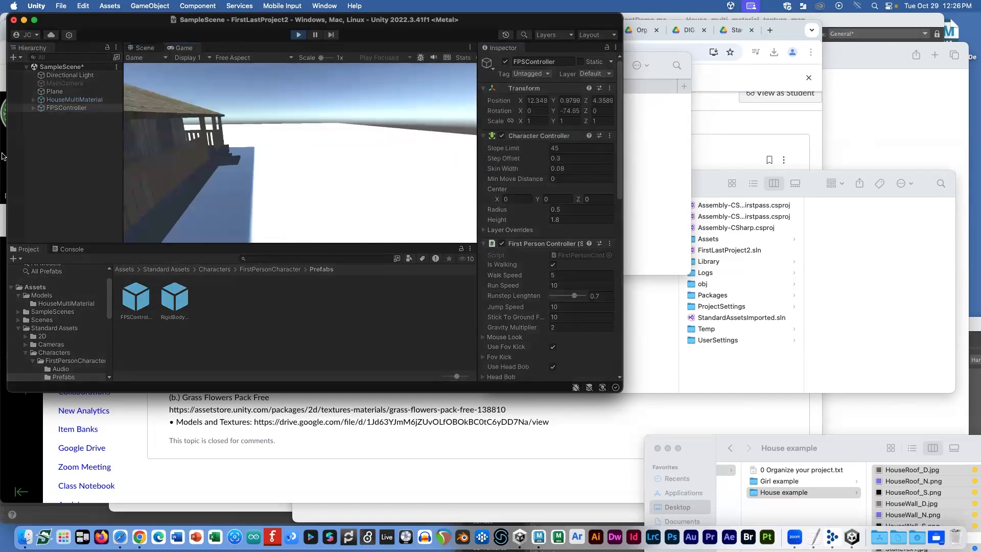
pyautogui.press('w')
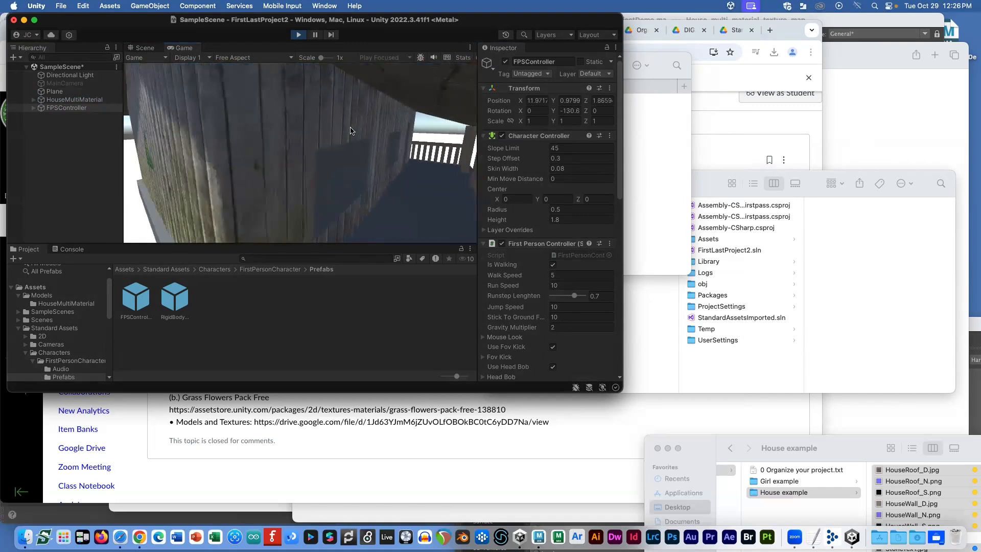
pyautogui.press('s')
pyautogui.press('a')
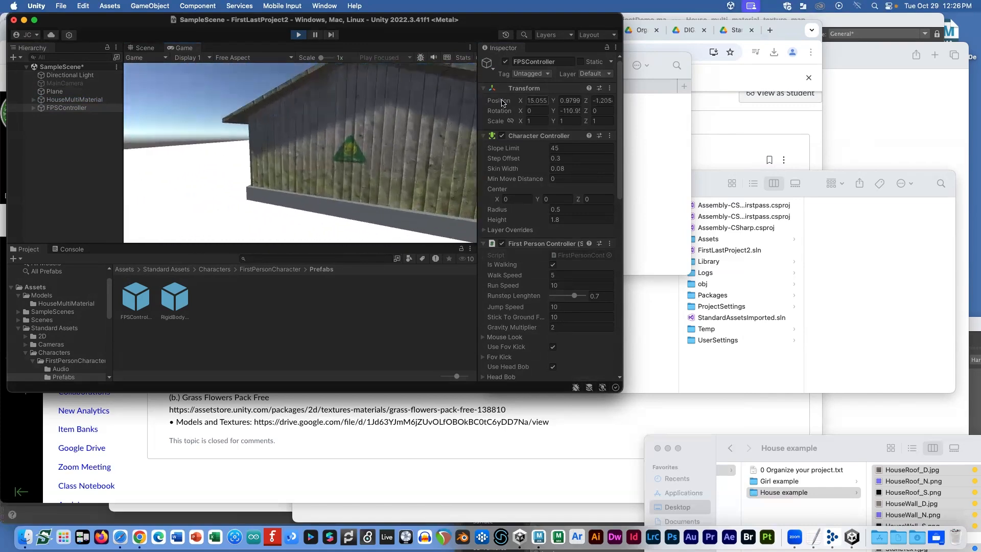
pyautogui.scroll(-1, 503, 104)
pyautogui.press('w')
pyautogui.press('s')
pyautogui.press('d')
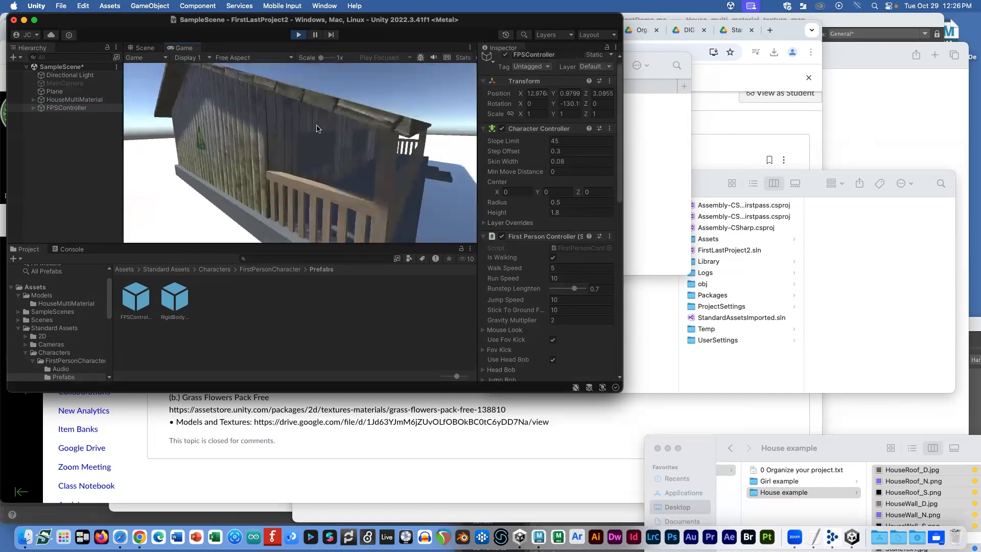
pyautogui.press('s')
pyautogui.press('w')
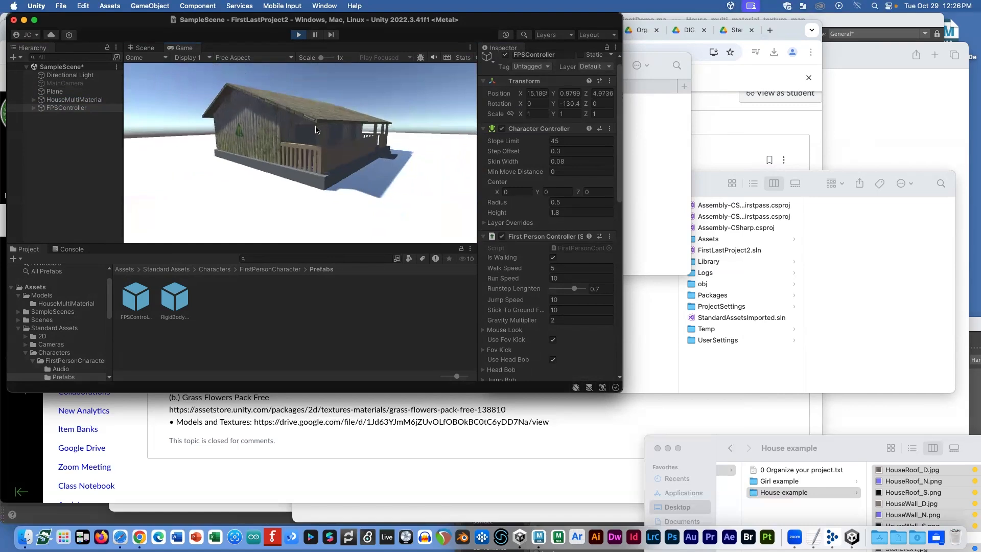
pyautogui.press('w')
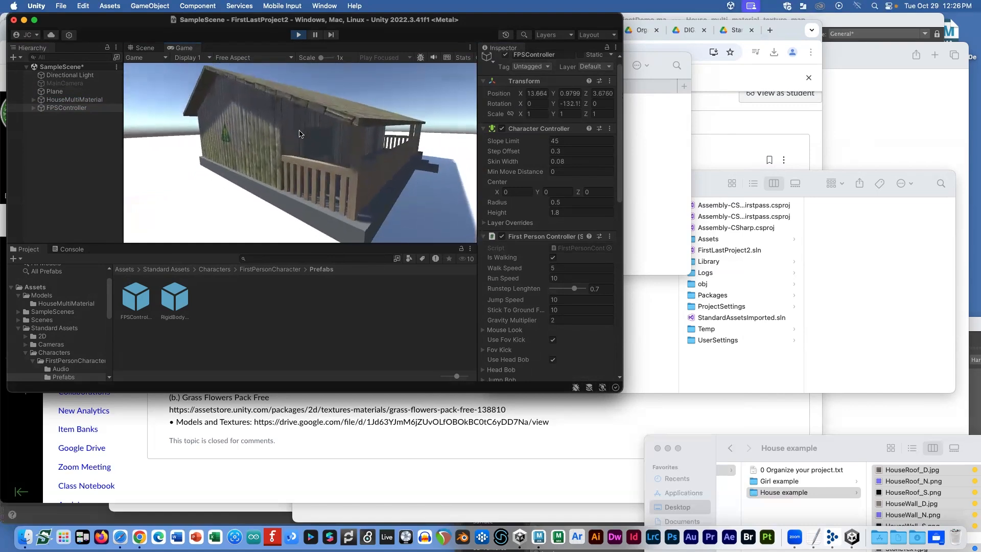
pyautogui.press('w')
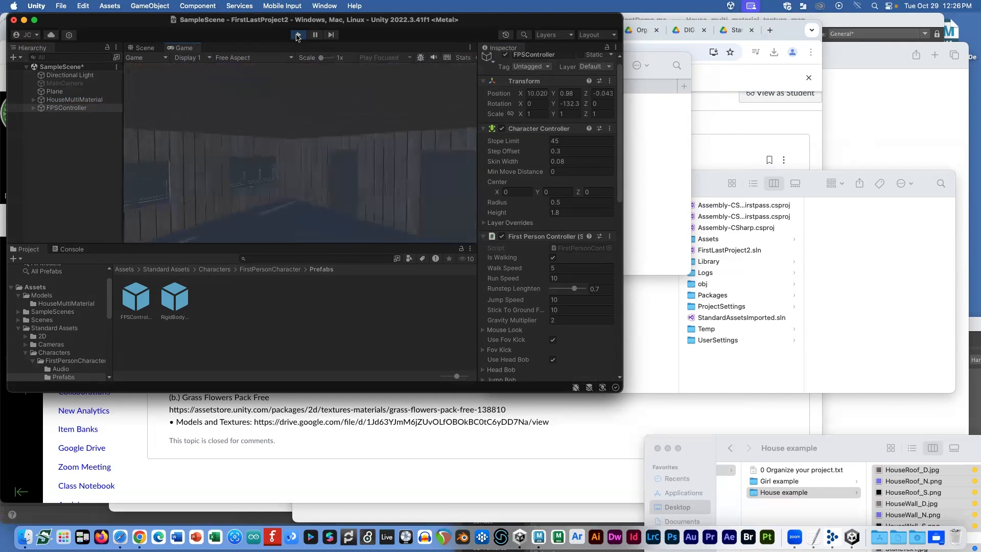
# Step: Stop Play mode and add a Mesh Collider component to HouseMultiMaterial
pyautogui.click(298, 34)
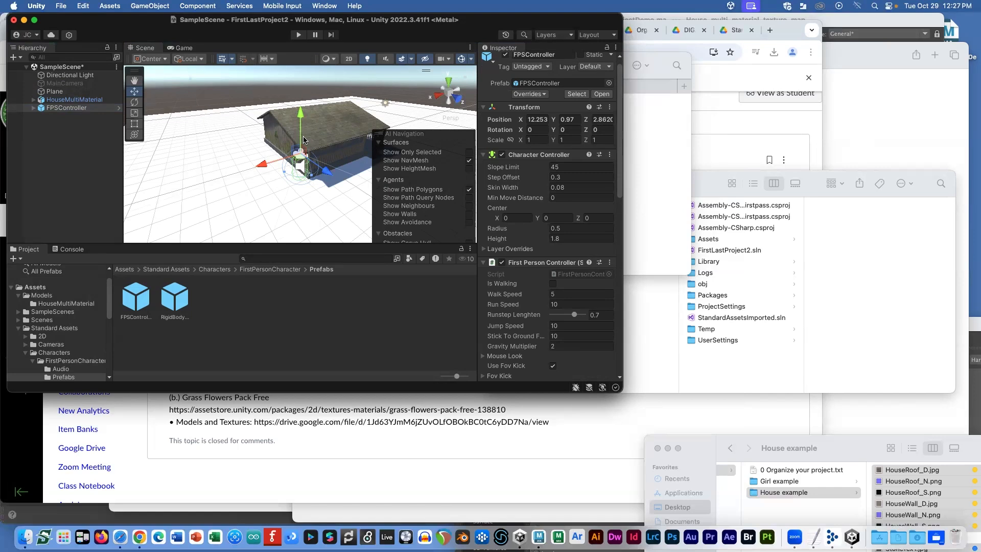
pyautogui.click(293, 127)
pyautogui.keyDown('alt'); pyautogui.moveTo(309, 127); pyautogui.dragTo(316, 172); pyautogui.keyUp('alt')
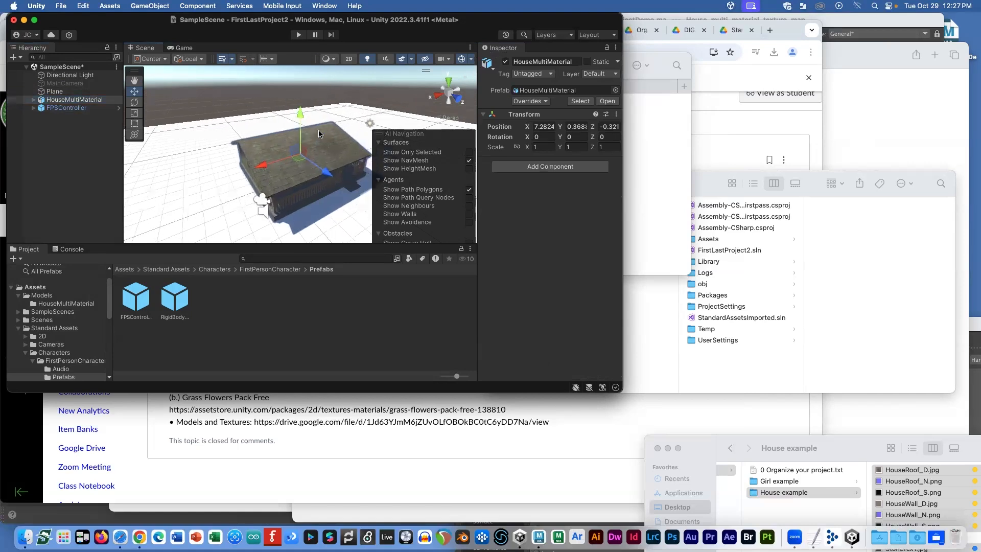
pyautogui.keyDown('alt'); pyautogui.moveTo(244, 174); pyautogui.dragTo(262, 107); pyautogui.keyUp('alt')
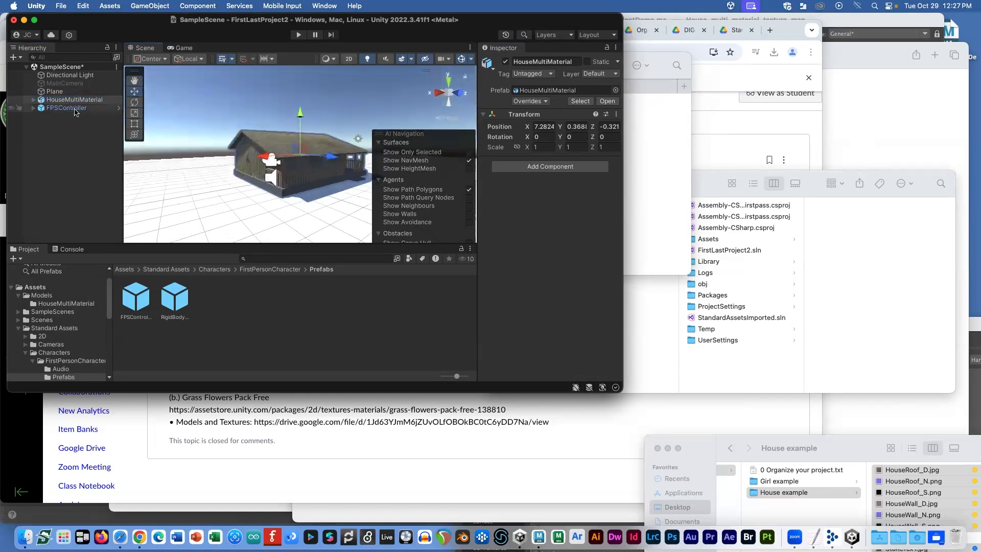
pyautogui.click(517, 165)
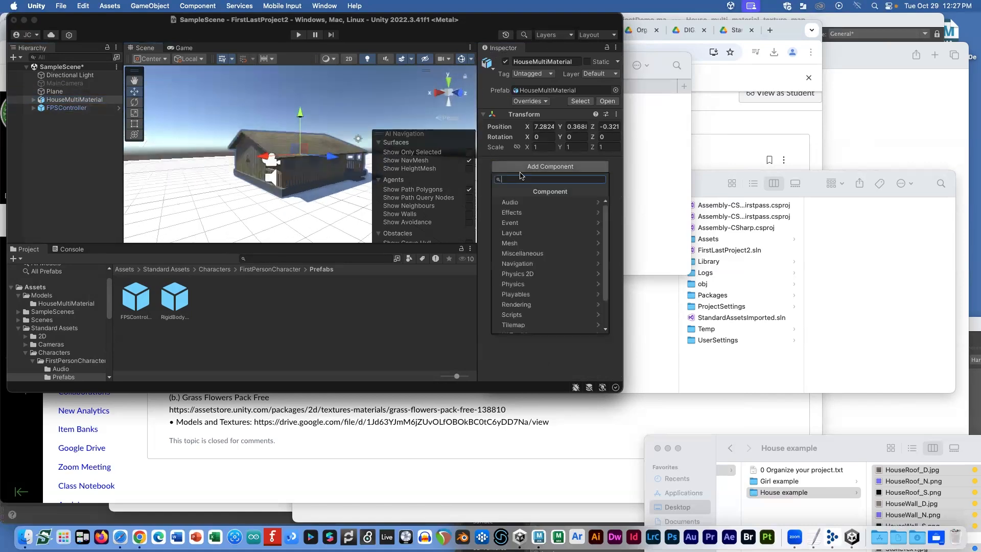
pyautogui.write('mesh')
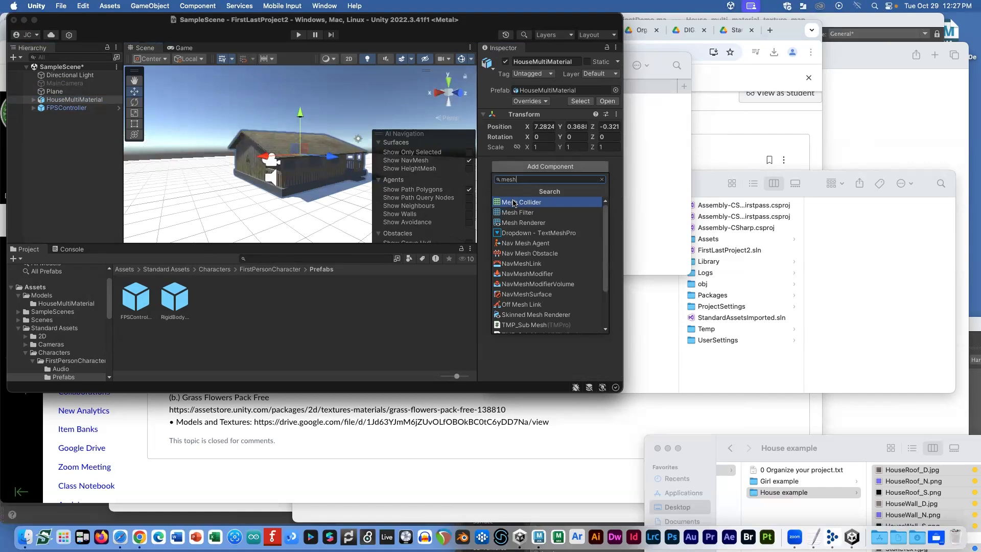
pyautogui.click(513, 203)
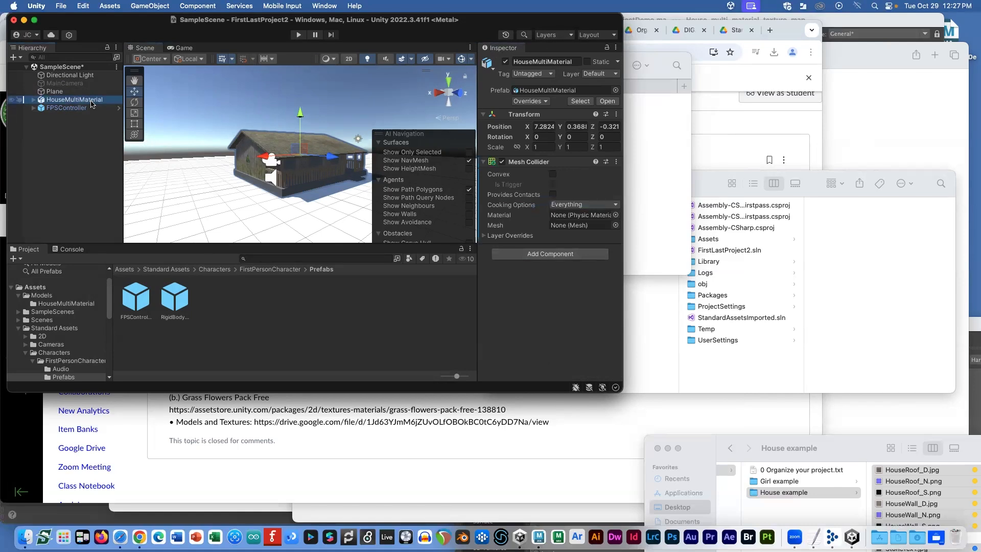
pyautogui.press('cmd+Tab')
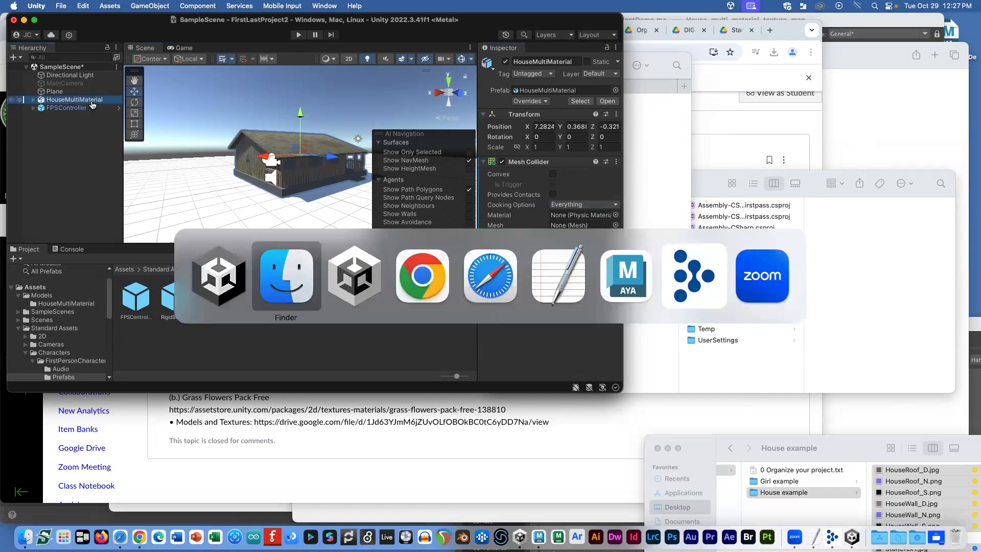
# Step: In Maya, cancel the Export Selection dialog and inspect the house group, selecting the roof
pyautogui.press('super+Tab')
pyautogui.press('super+Tab')
pyautogui.press('super+Tab')
pyautogui.press('super+Tab')
pyautogui.press('super+Tab')
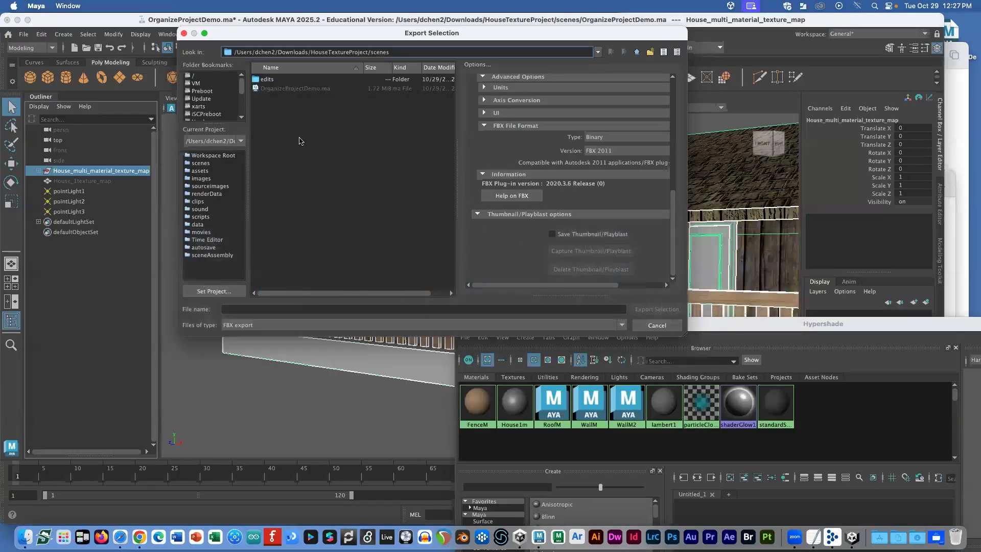
pyautogui.click(658, 326)
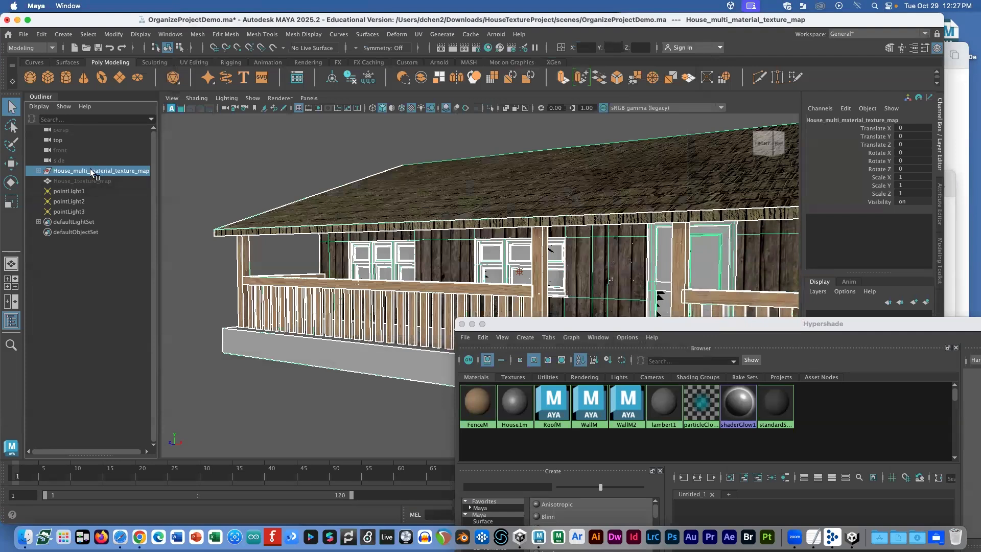
pyautogui.click(36, 170)
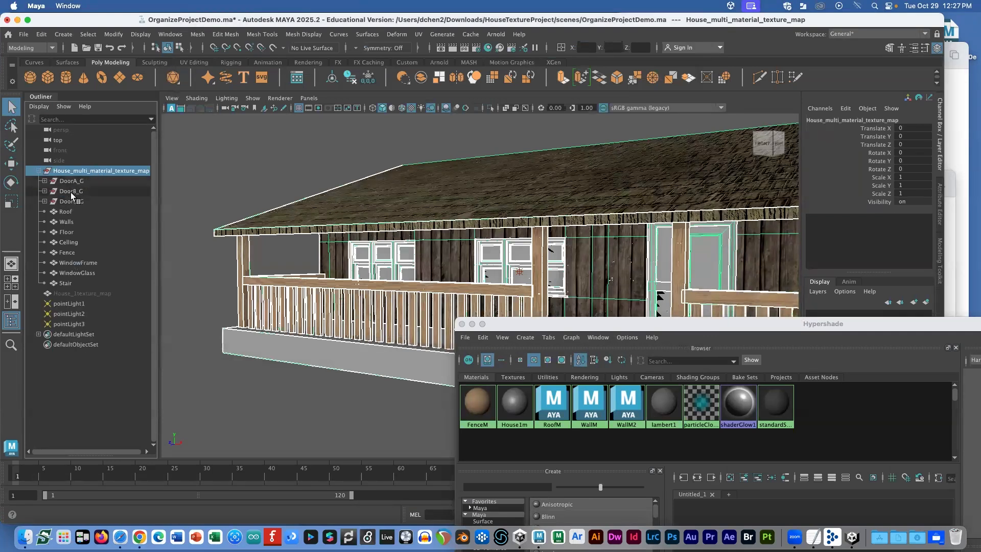
pyautogui.click(39, 171)
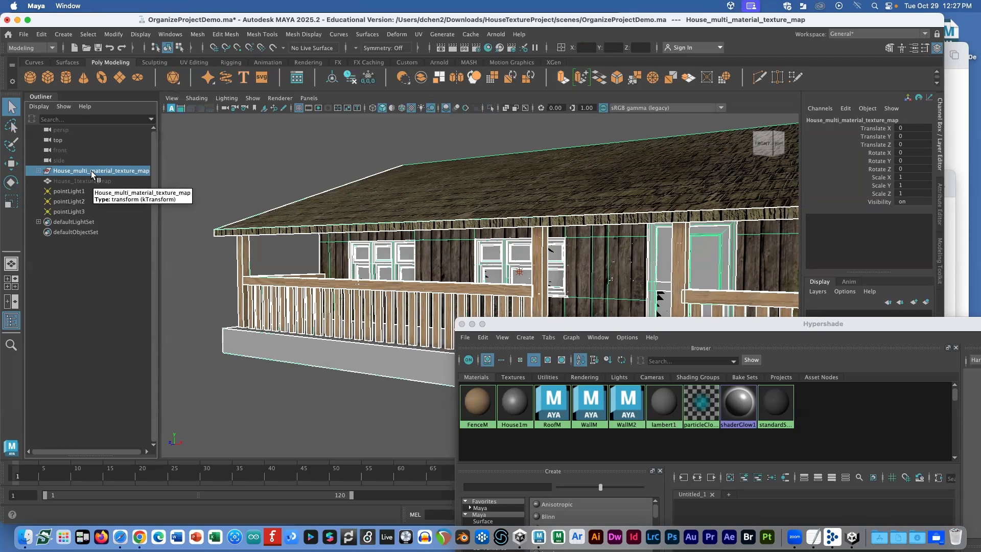
pyautogui.click(363, 237)
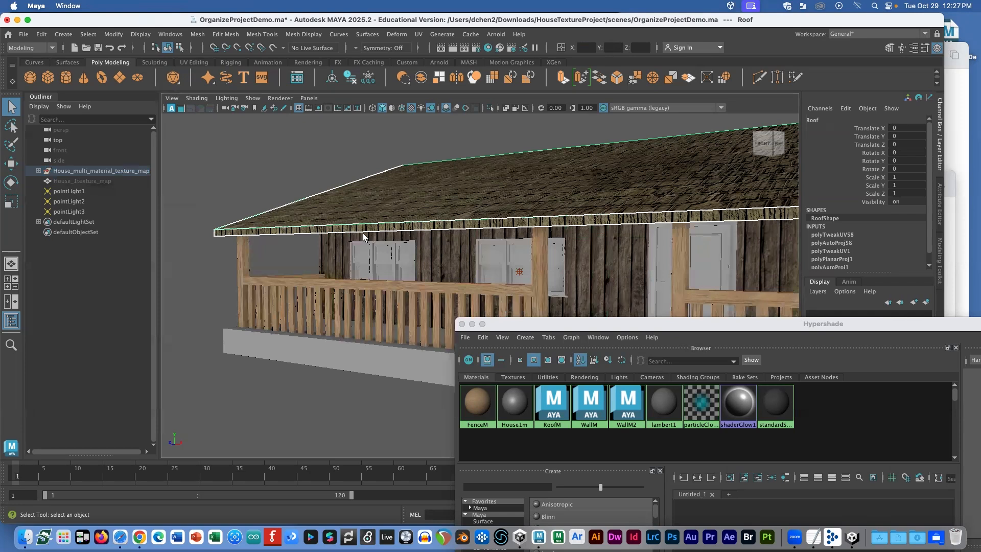
pyautogui.press('super+Tab')
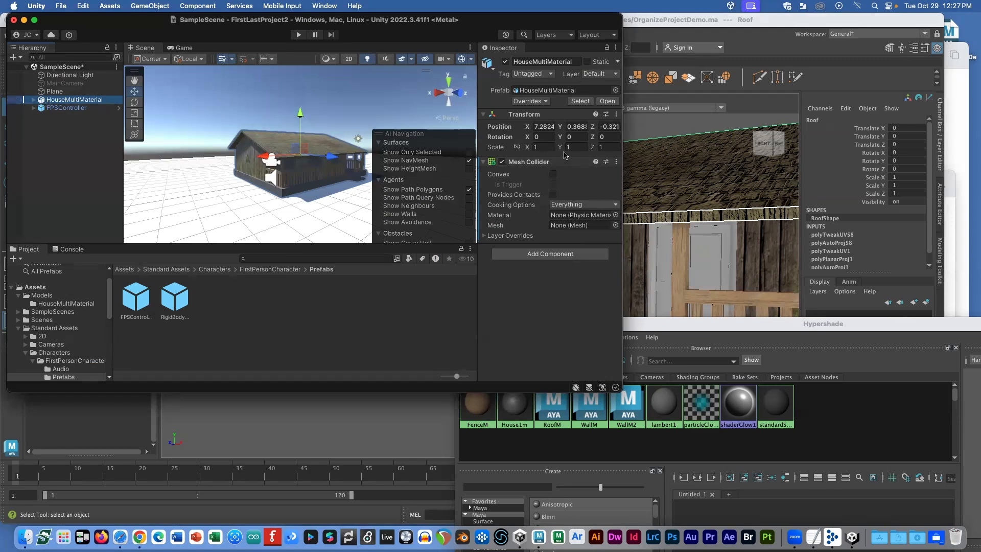
# Step: Remove the root's Mesh Collider and select the Ceiling through WindowGlass parts
pyautogui.click(616, 161)
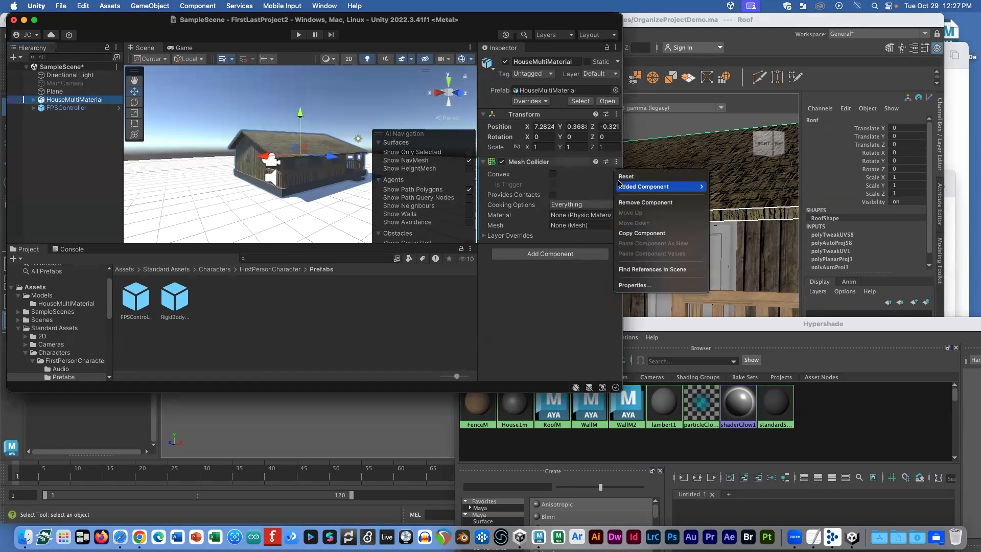
pyautogui.click(643, 203)
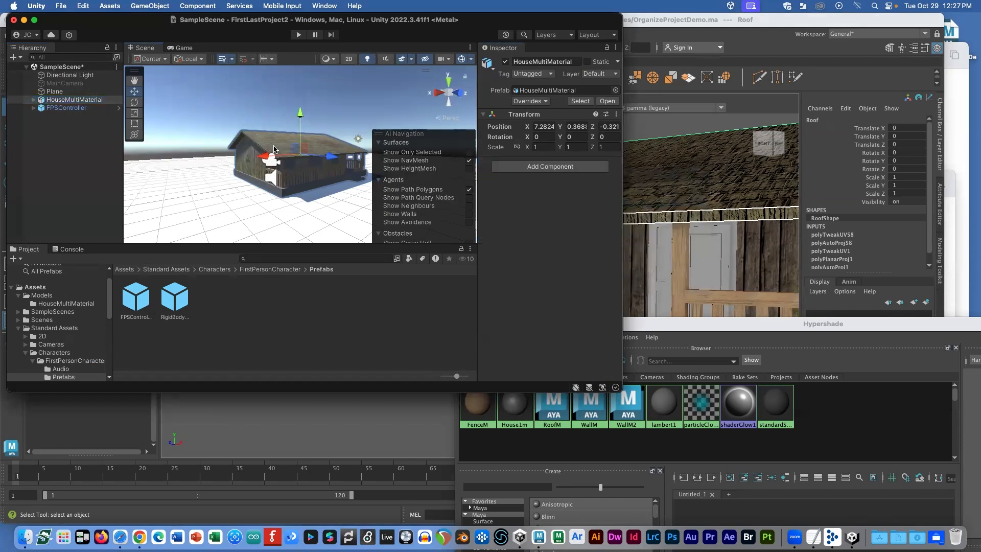
pyautogui.click(292, 148)
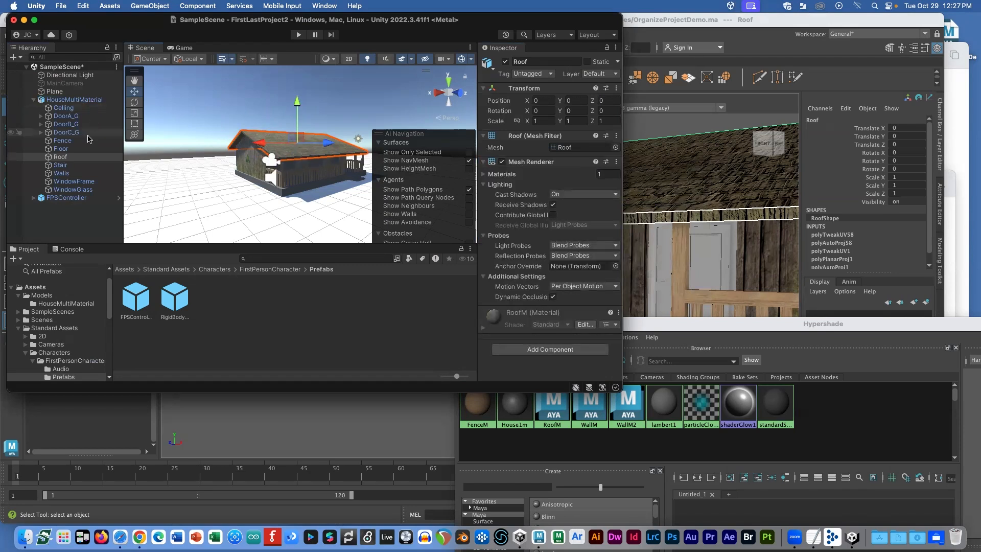
pyautogui.click(62, 140)
pyautogui.keyDown('shift'); pyautogui.click(77, 189); pyautogui.keyUp('shift')
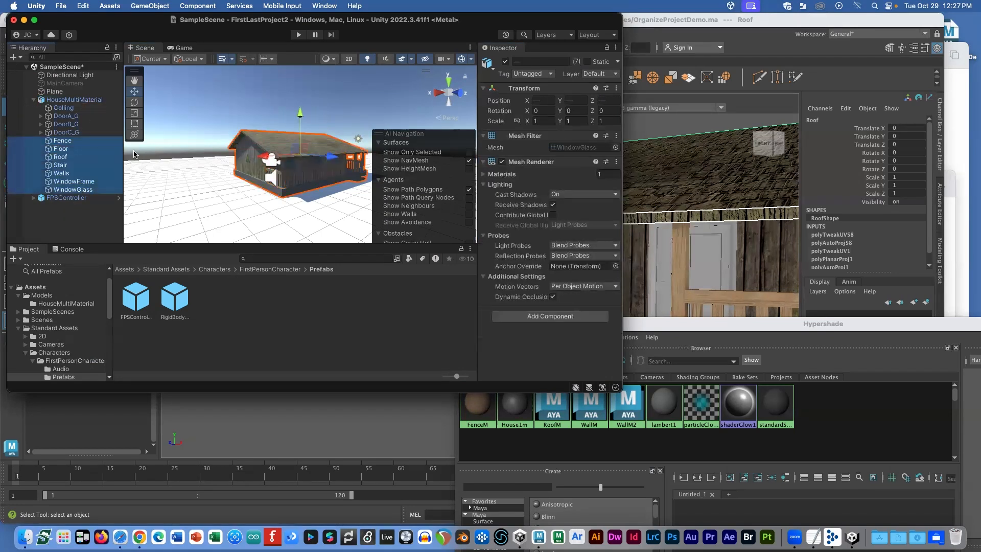
pyautogui.click(61, 149)
pyautogui.click(73, 190)
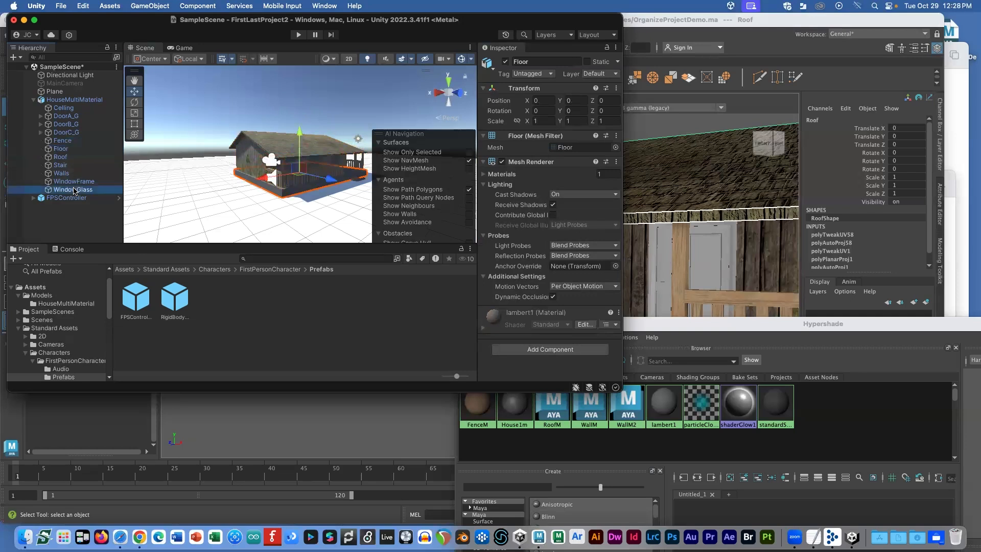
pyautogui.keyDown('shift'); pyautogui.click(62, 140); pyautogui.keyUp('shift')
pyautogui.keyDown('super'); pyautogui.click(64, 109); pyautogui.keyUp('super')
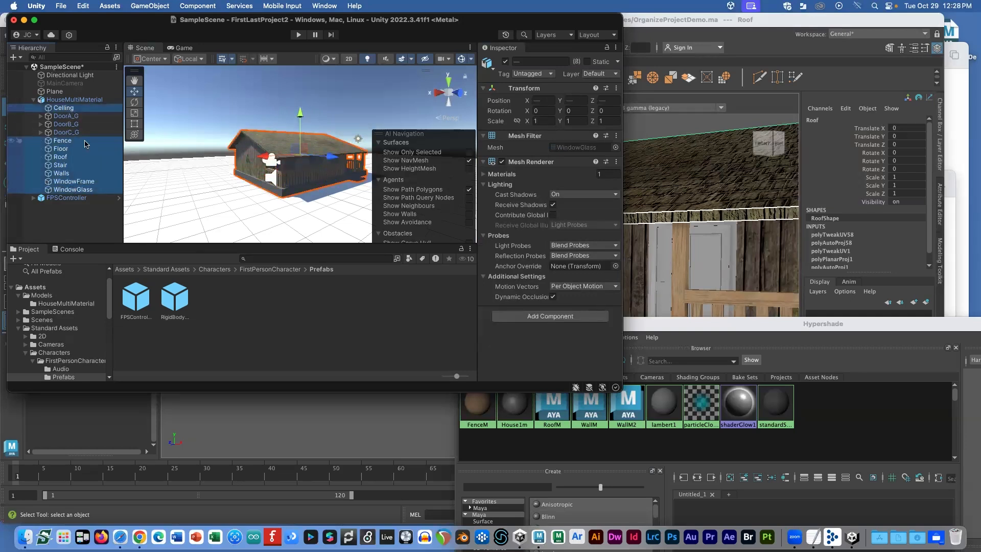
# Step: Add Mesh Colliders to the eight house parts and verify roof, stair and walls
pyautogui.click(543, 316)
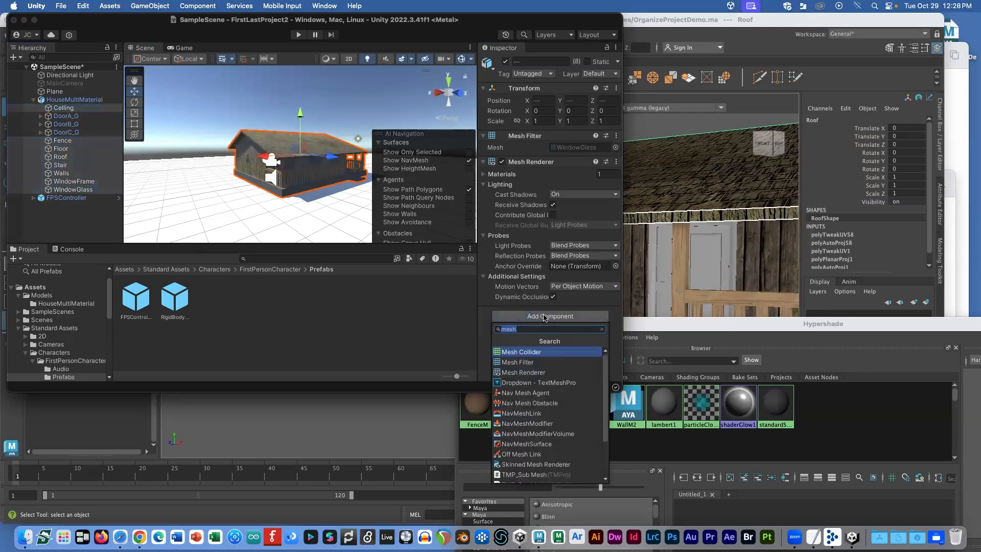
pyautogui.click(540, 352)
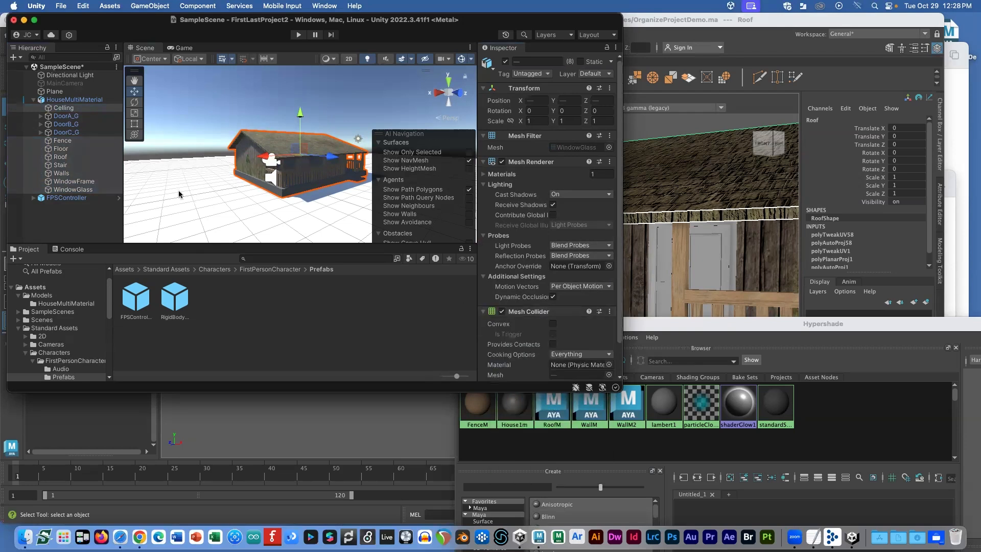
pyautogui.click(62, 141)
pyautogui.click(61, 157)
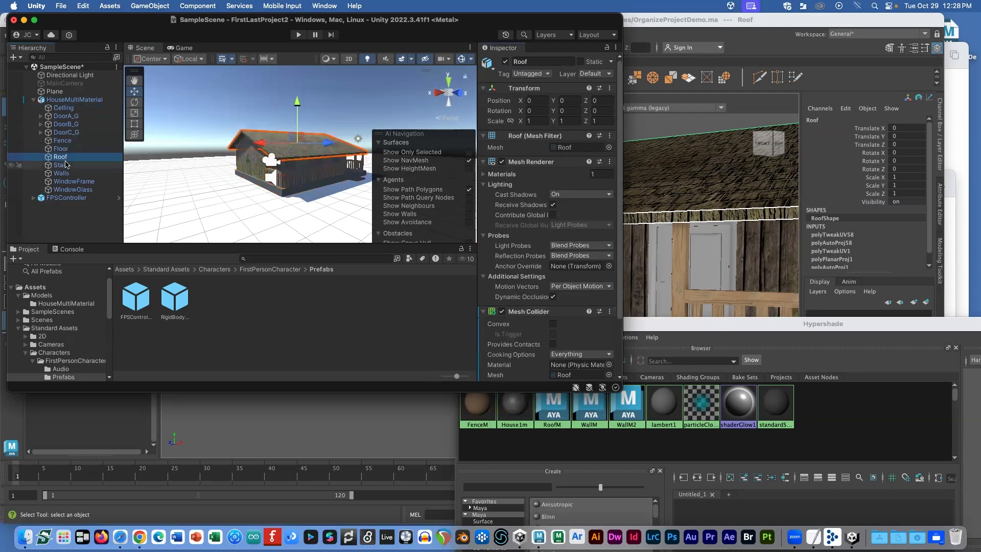
pyautogui.click(63, 165)
pyautogui.click(61, 173)
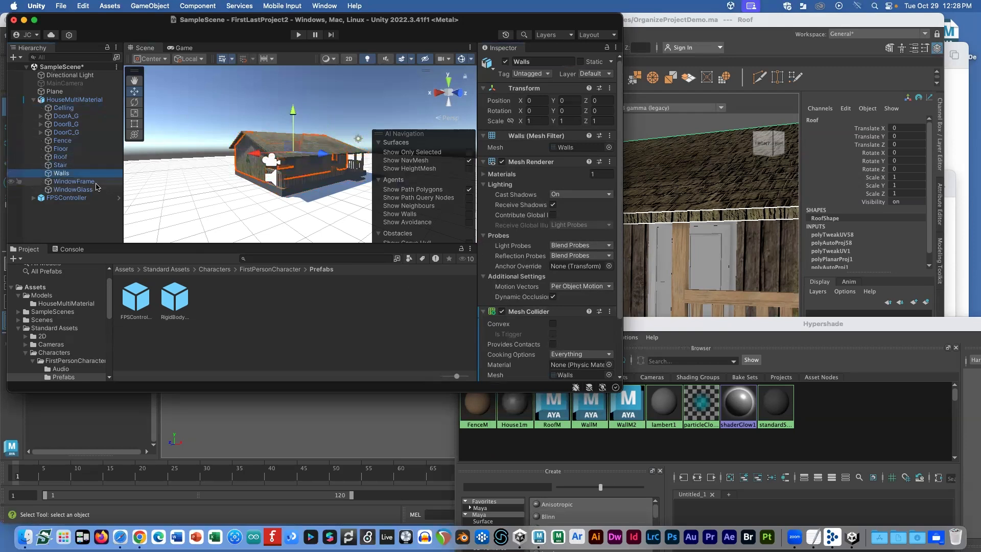
# Step: Select the DoorA_G to DoorC_G groups and check DoorA_G's parts in Maya's outliner
pyautogui.click(62, 140)
pyautogui.keyDown('shift'); pyautogui.click(70, 190); pyautogui.keyUp('shift')
pyautogui.keyDown('shift'); pyautogui.click(63, 108); pyautogui.keyUp('shift')
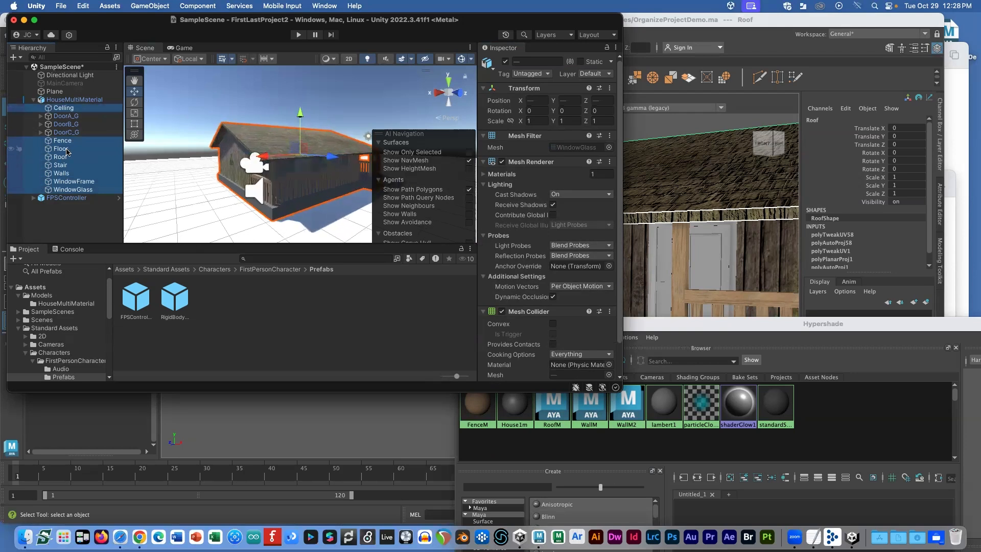
pyautogui.click(67, 132)
pyautogui.keyDown('shift'); pyautogui.click(69, 117); pyautogui.keyUp('shift')
pyautogui.press('super+Tab')
pyautogui.click(38, 170)
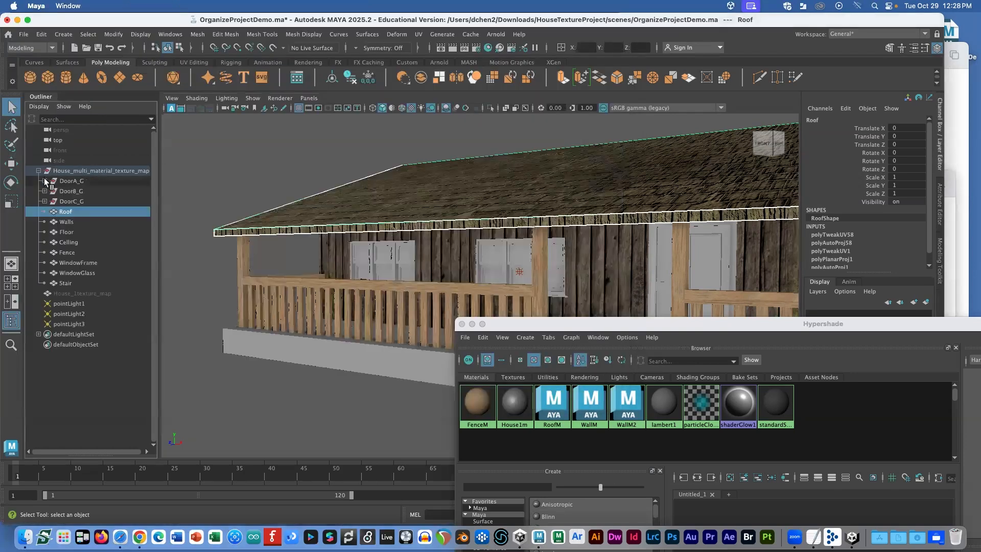
pyautogui.click(45, 180)
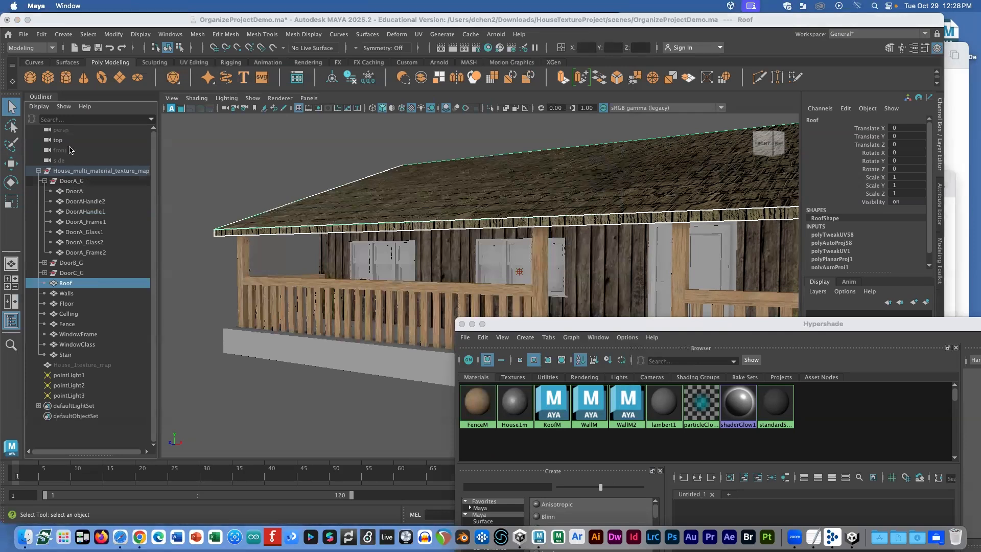
pyautogui.press('super+Tab')
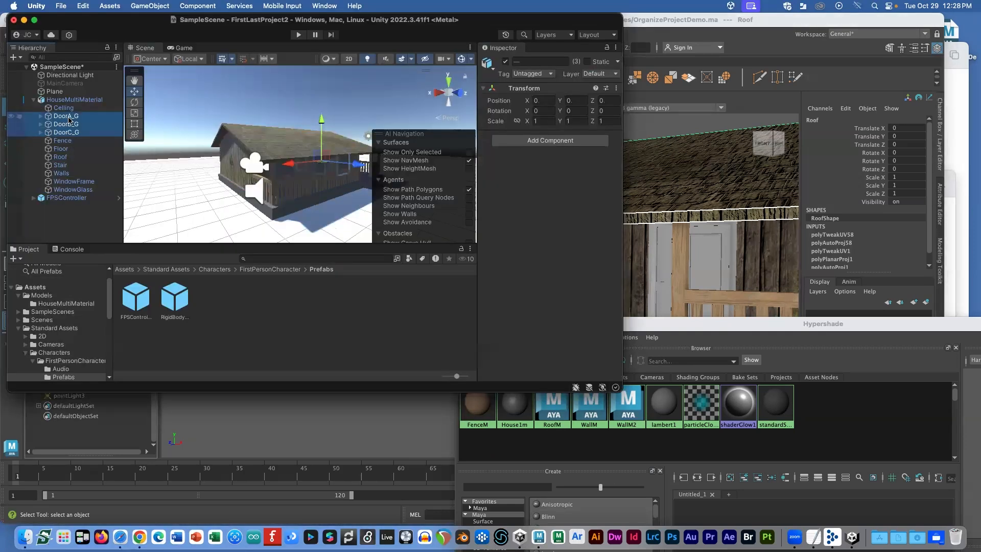
# Step: Add Mesh Colliders to the seven DoorA parts under DoorA_G
pyautogui.click(69, 118)
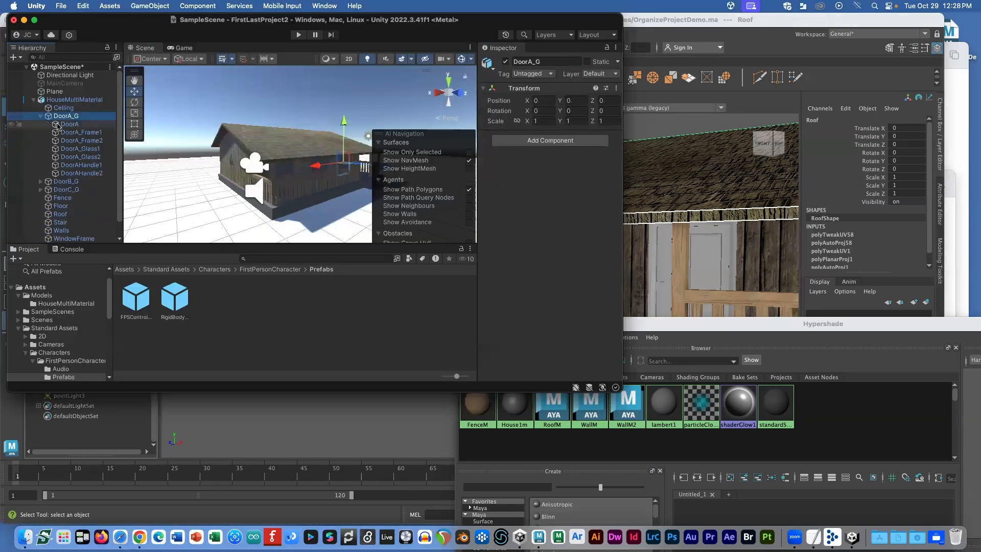
pyautogui.click(69, 124)
pyautogui.keyDown('shift'); pyautogui.click(76, 174); pyautogui.keyUp('shift')
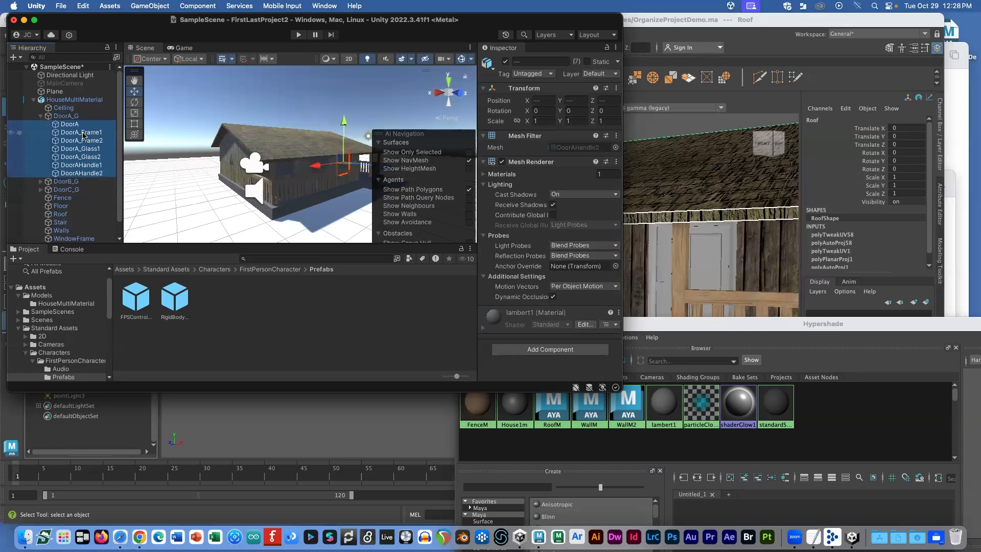
pyautogui.click(529, 352)
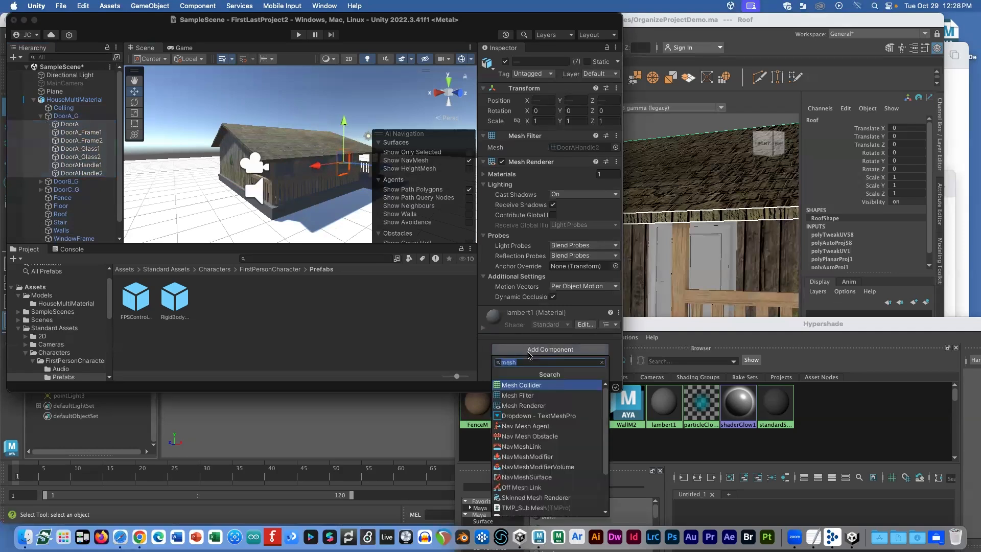
pyautogui.click(530, 384)
# Step: Add Mesh Colliders to DoorB through DoorBHandle2 under DoorB_G
pyautogui.click(41, 181)
pyautogui.click(69, 189)
pyautogui.keyDown('shift'); pyautogui.click(75, 214); pyautogui.keyUp('shift')
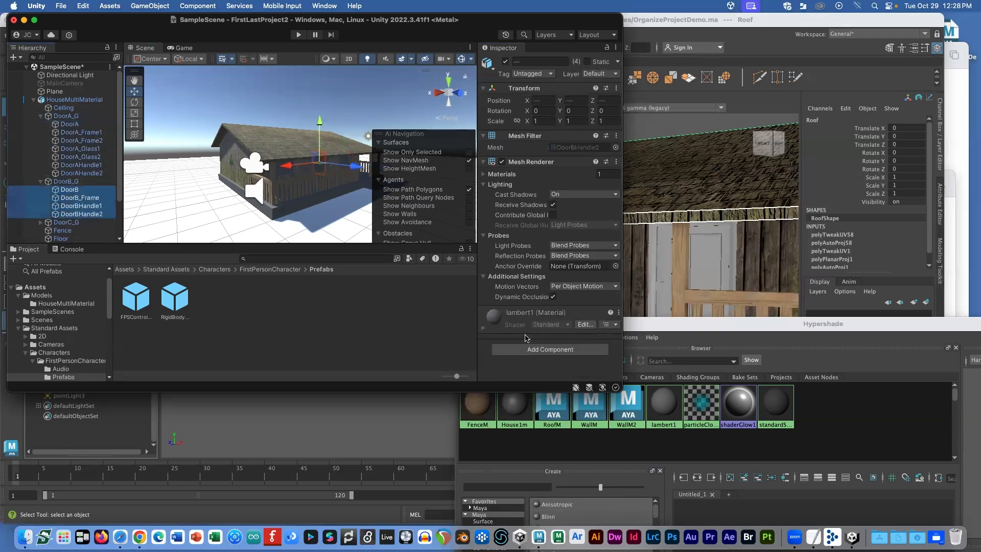
pyautogui.click(536, 349)
pyautogui.click(536, 384)
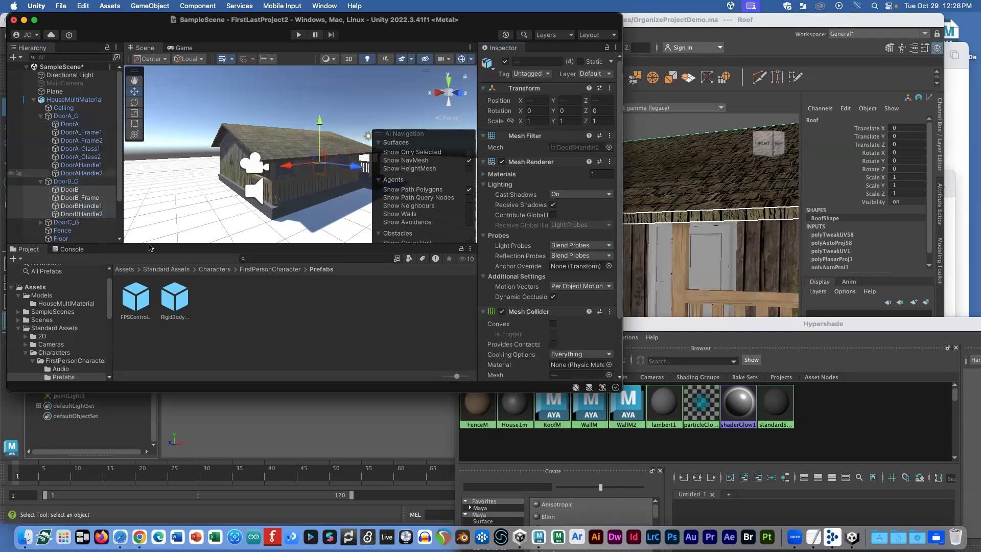
# Step: Add Mesh Colliders to DoorC1 through DoorCHandle2, then reselect the HouseMultiMaterial root
pyautogui.click(41, 222)
pyautogui.scroll(-5, 41, 223)
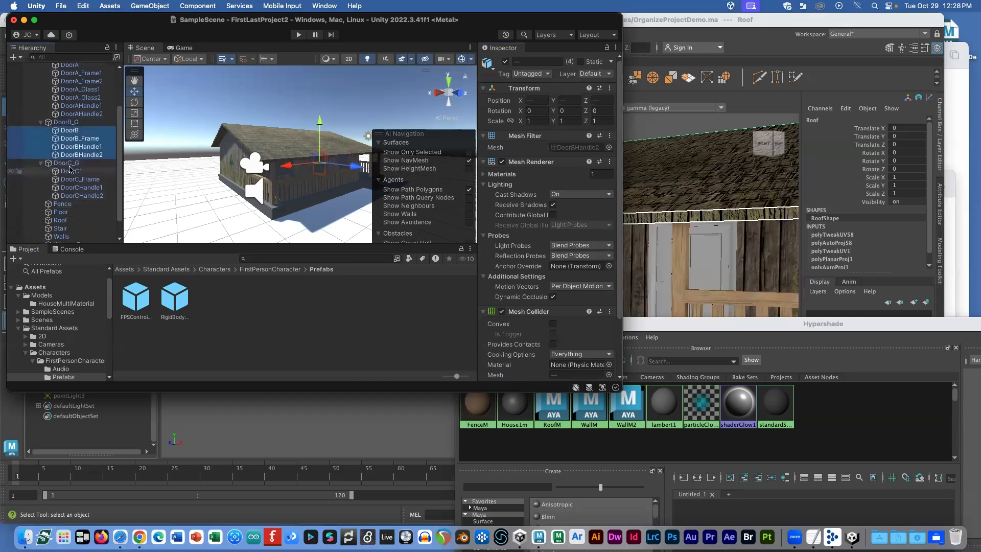
pyautogui.click(69, 171)
pyautogui.keyDown('shift'); pyautogui.click(81, 196); pyautogui.keyUp('shift')
pyautogui.click(556, 349)
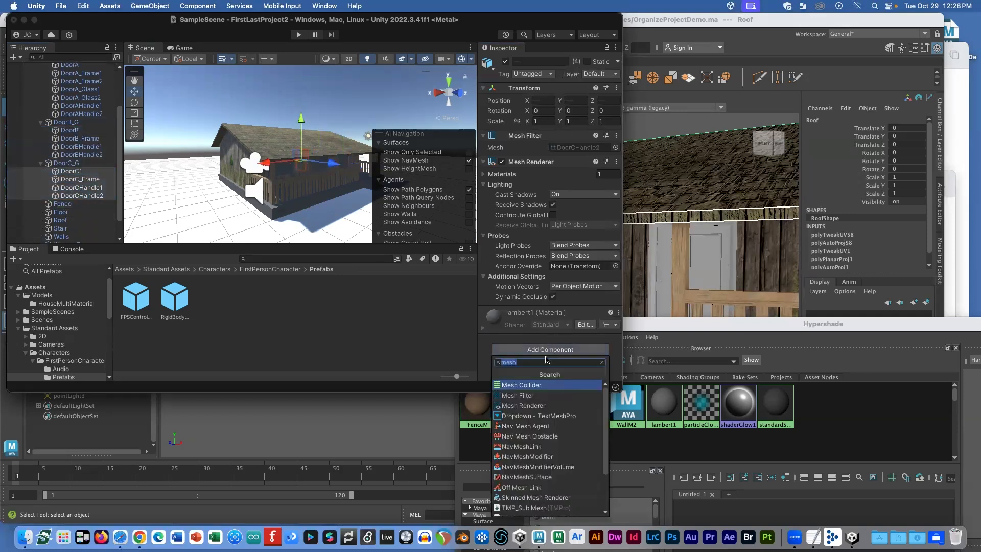
pyautogui.click(541, 386)
pyautogui.scroll(5, 38, 102)
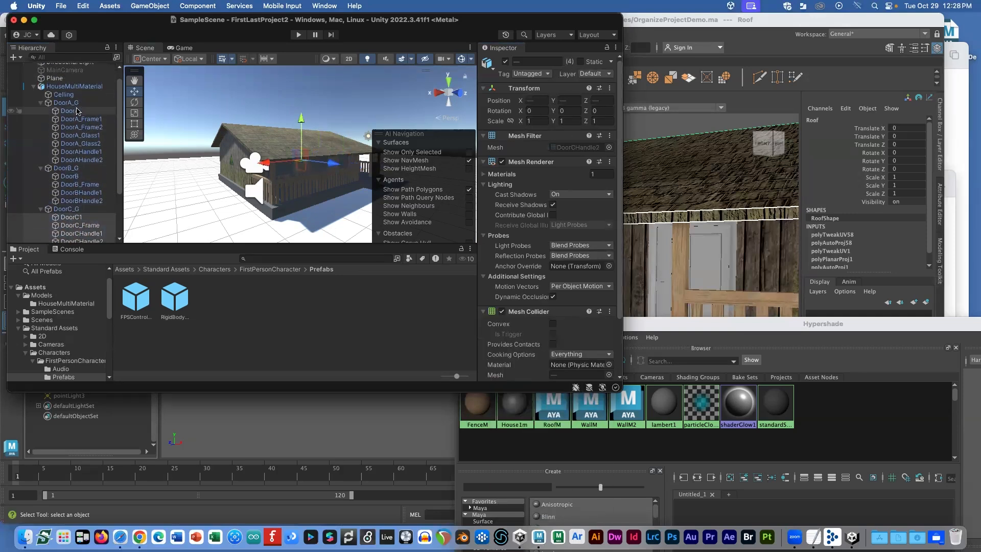
pyautogui.click(71, 99)
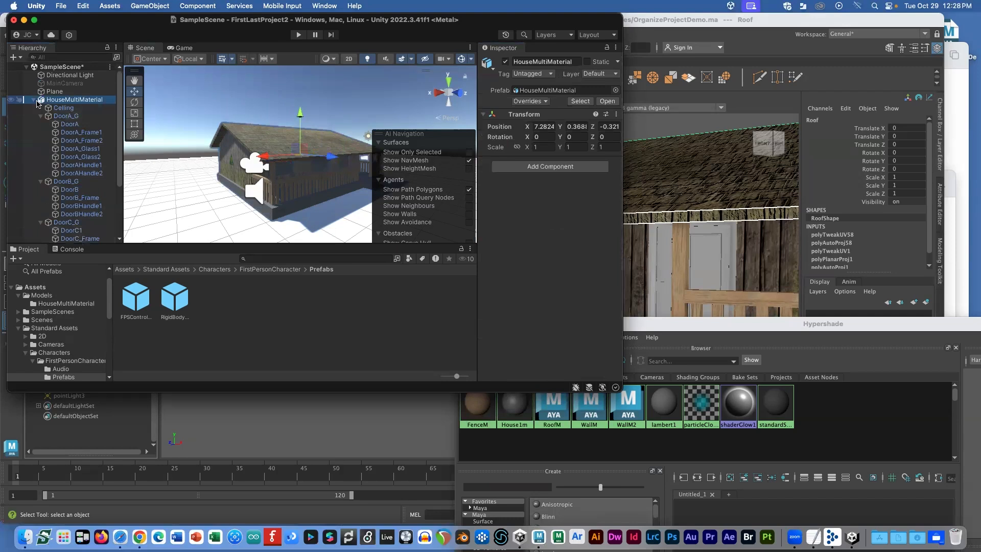
# Step: Collapse the house hierarchy, enter Play mode and walk the character onto the roof and off its edge
pyautogui.click(33, 100)
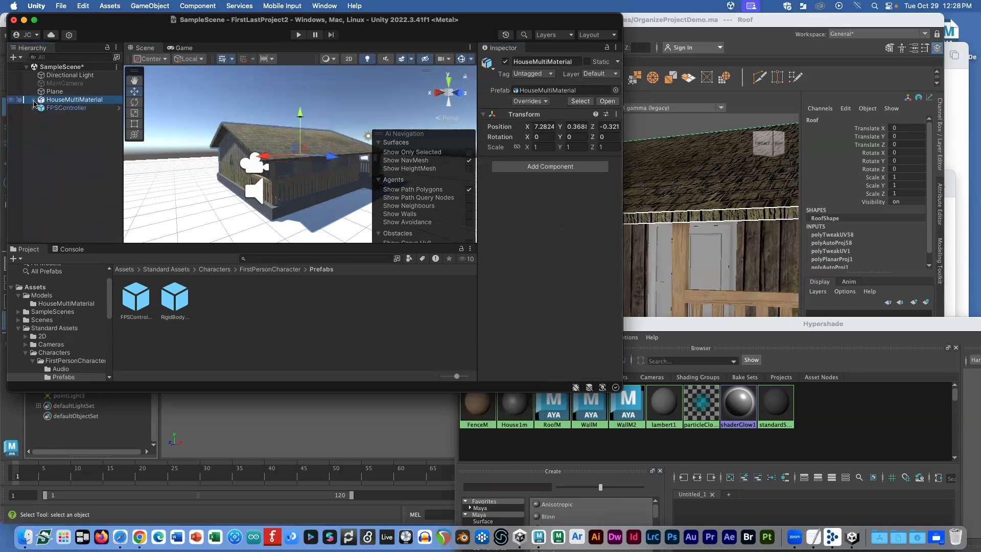
pyautogui.click(298, 35)
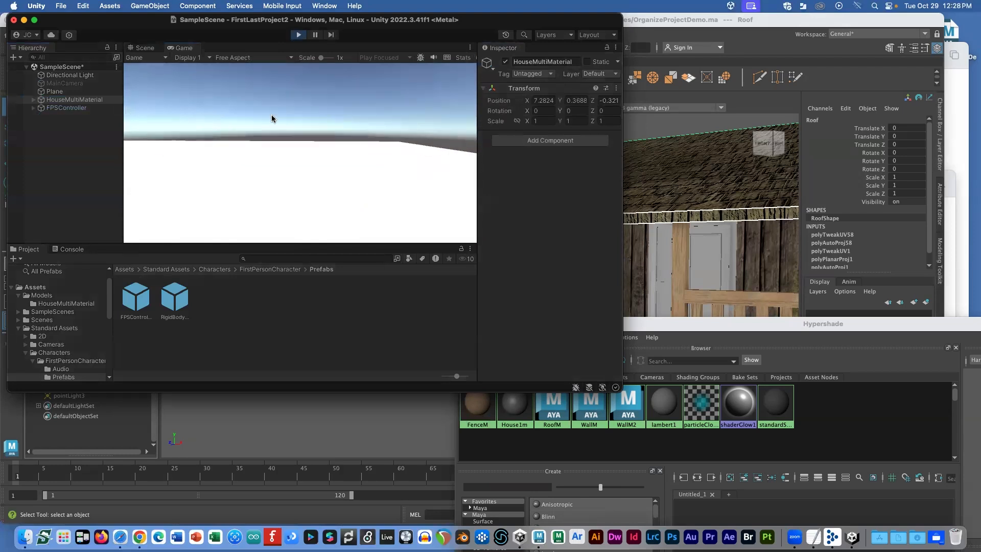
pyautogui.press('s')
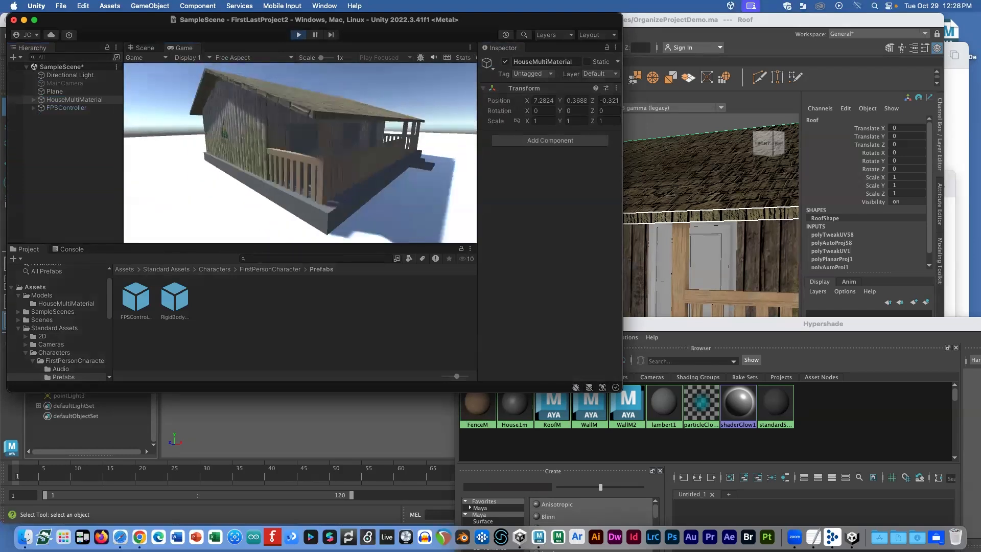
pyautogui.press('w')
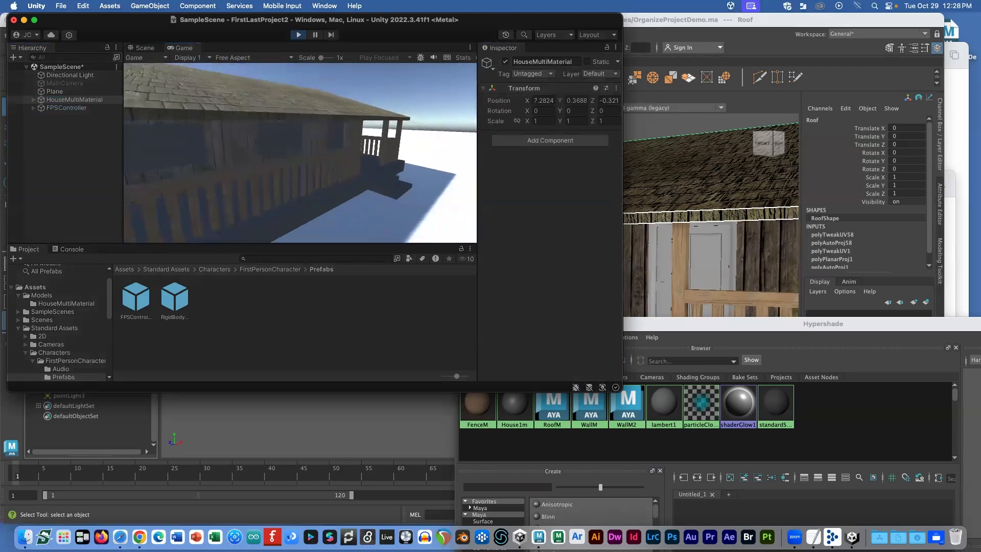
pyautogui.press('space')
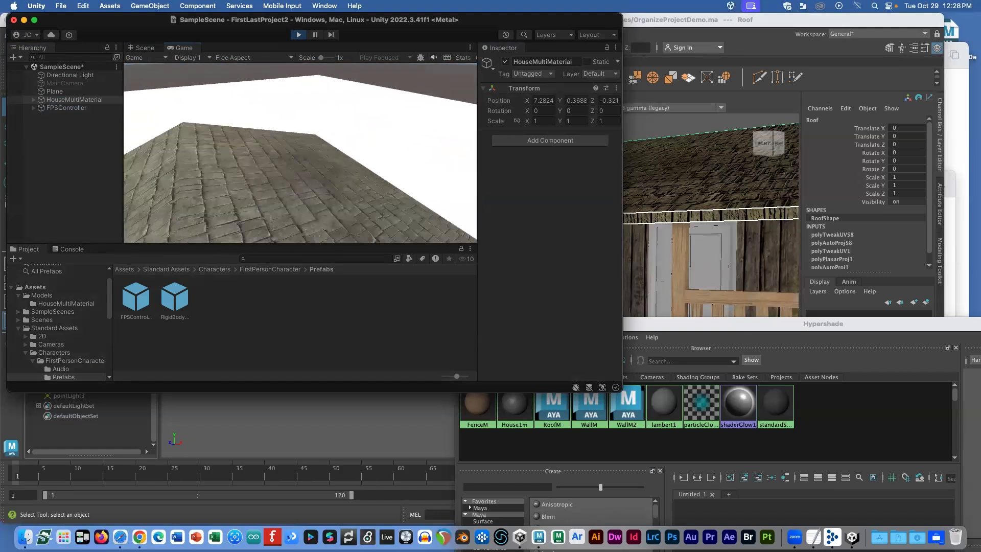
pyautogui.press('space')
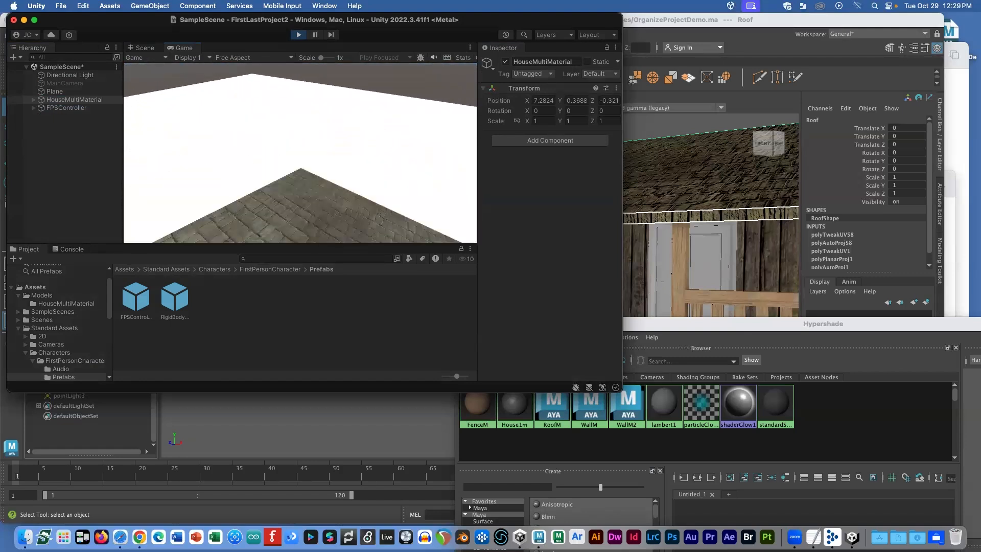
pyautogui.press('w')
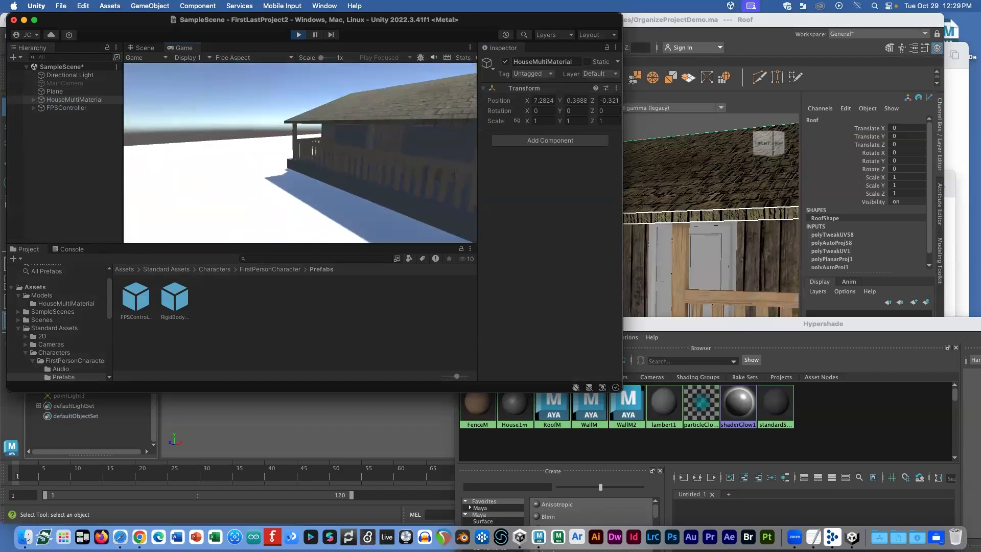
# Step: Walk to the porch, along the railing, over the roof and along the wooden wall, then stop playing
pyautogui.press('Escape')
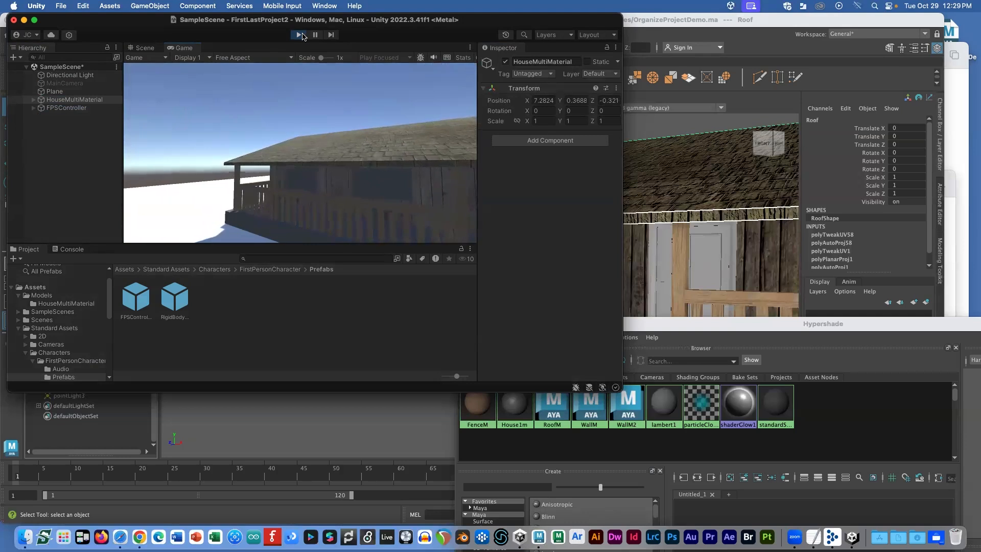
pyautogui.press('w')
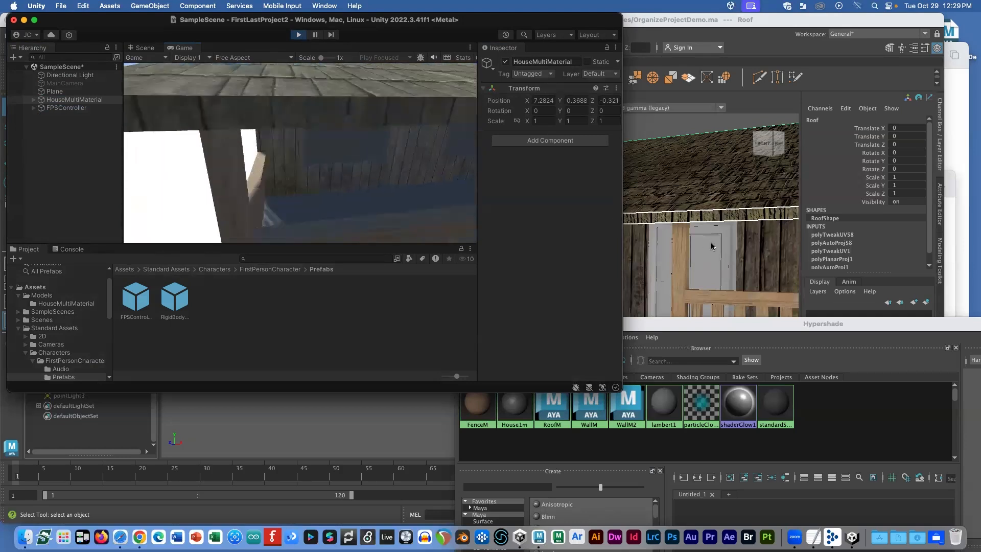
pyautogui.press('w')
pyautogui.press('w')
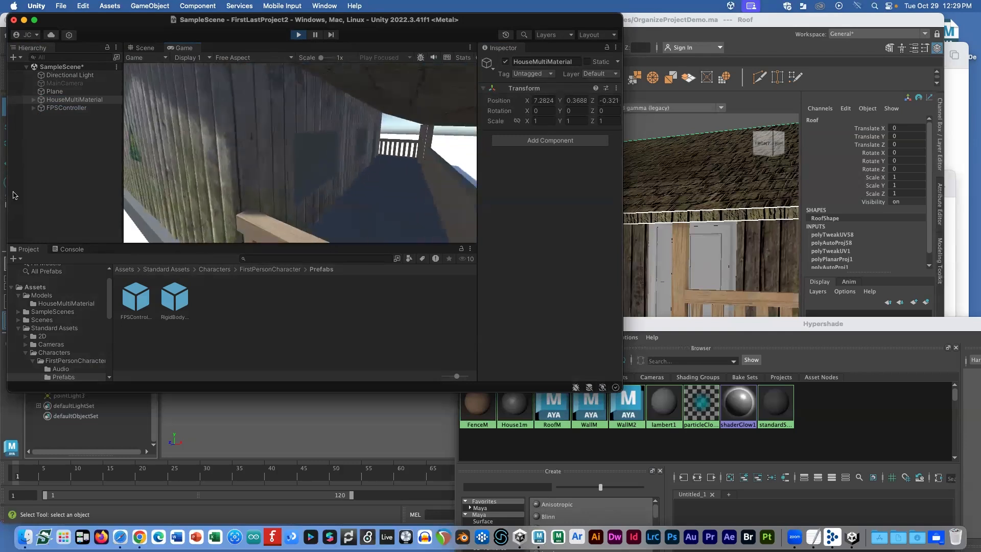
pyautogui.press('w')
pyautogui.press('w')
pyautogui.press('space')
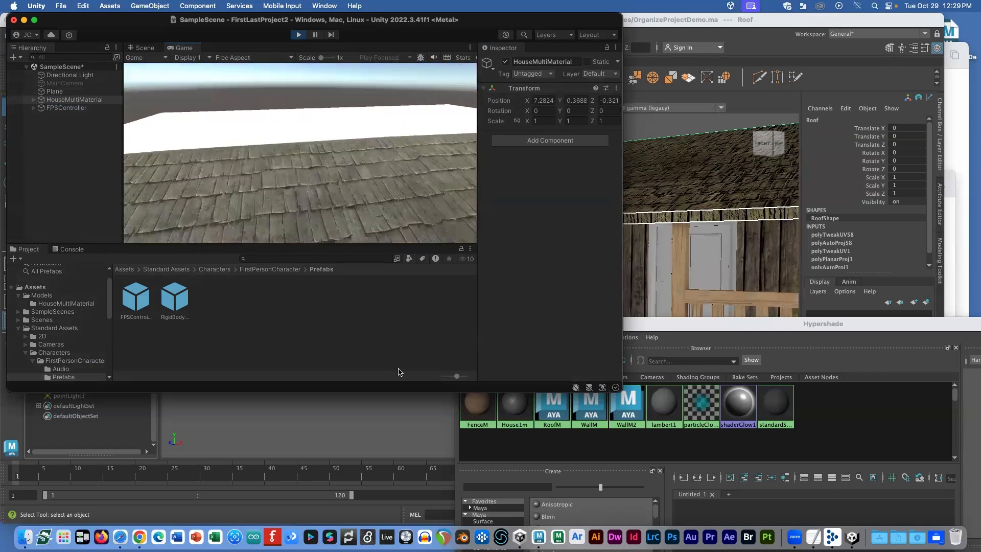
pyautogui.press('s')
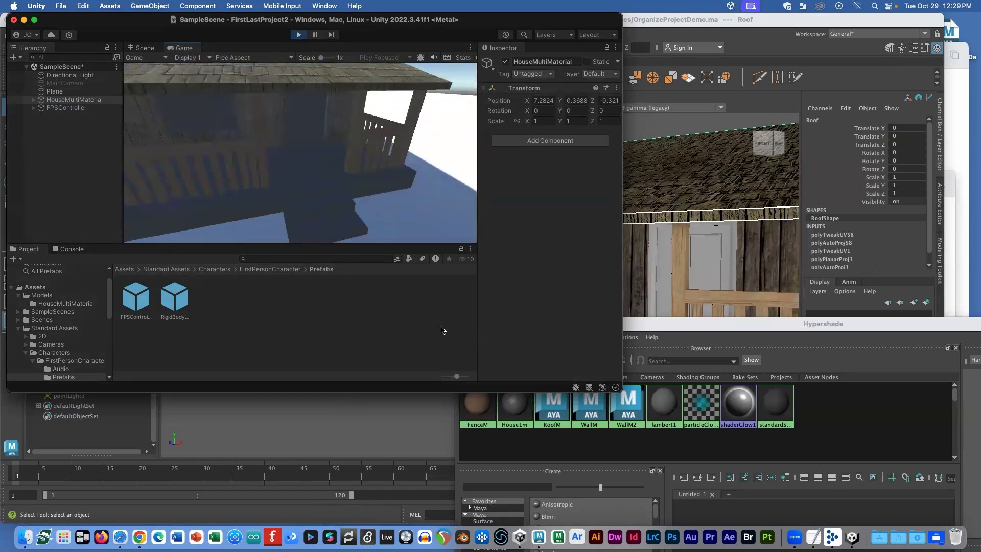
pyautogui.press('w')
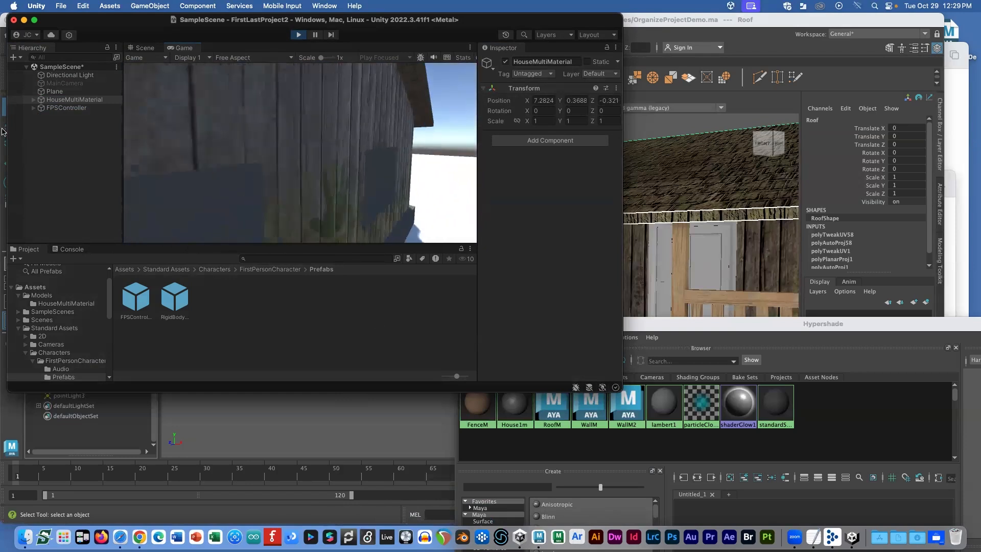
pyautogui.press('w')
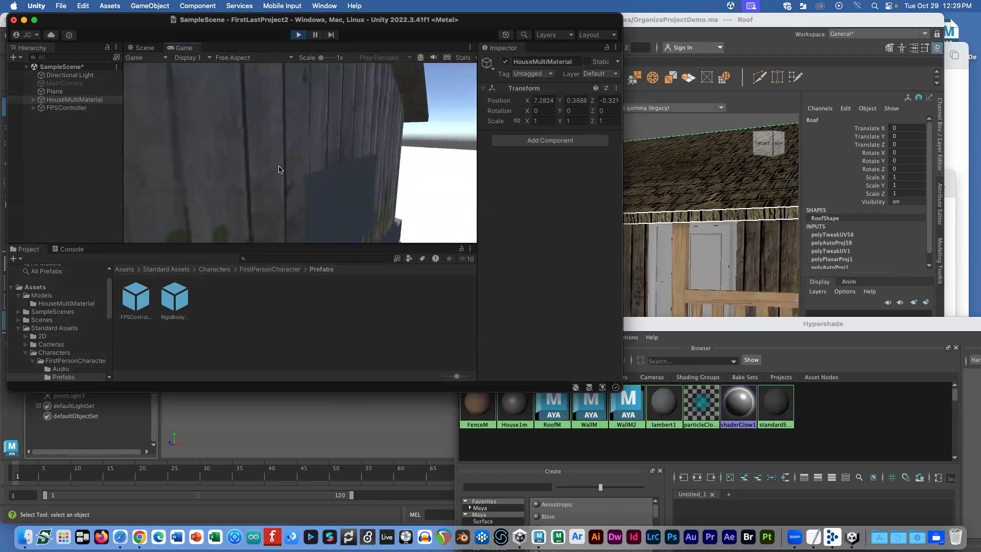
pyautogui.click(299, 36)
# Step: Scale HouseMultiMaterial up uniformly to 2.4231
pyautogui.click(98, 101)
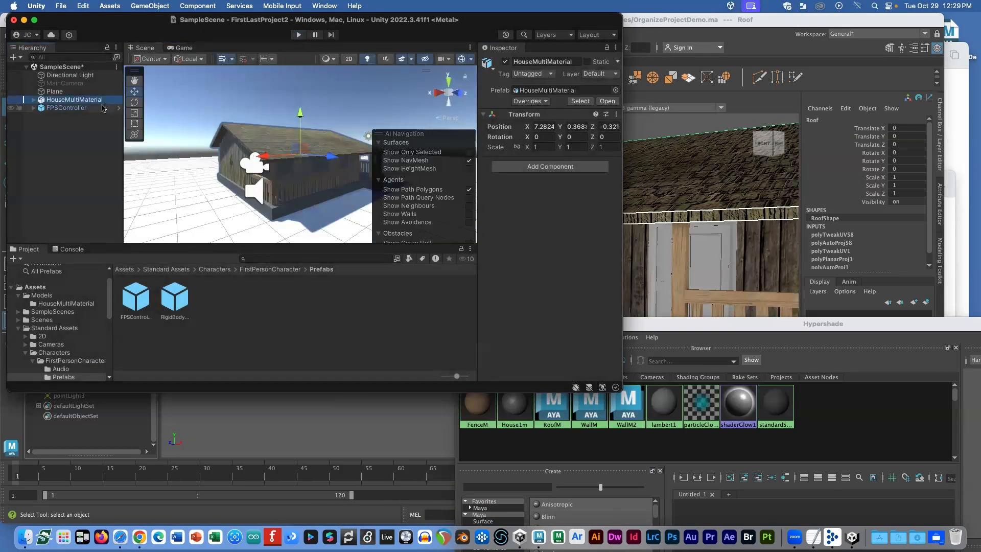
pyautogui.press('r')
pyautogui.moveTo(300, 154); pyautogui.dragTo(384, 160)
pyautogui.click(134, 135)
# Step: Move FPSController along X to 18.22 and start a new play test
pyautogui.press('w')
pyautogui.click(66, 107)
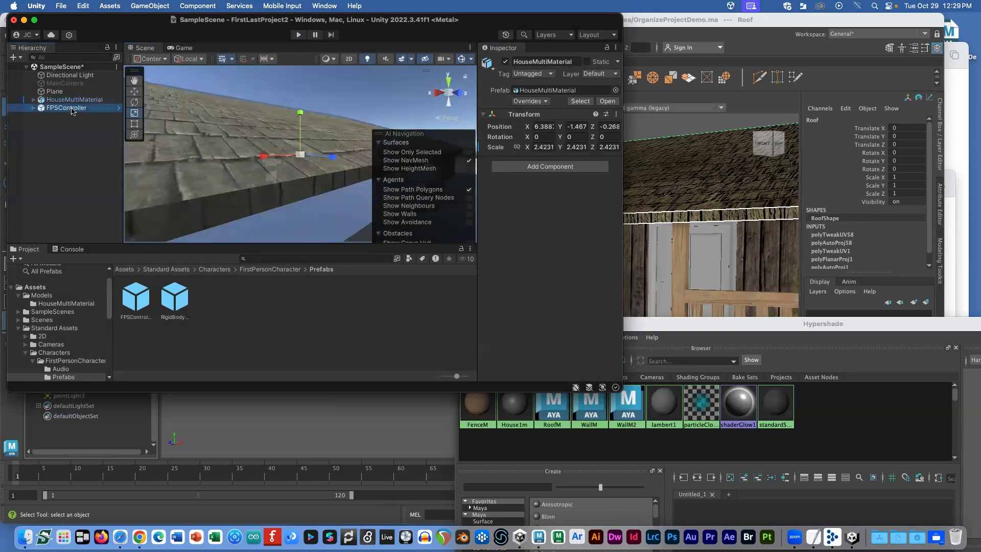
pyautogui.scroll(-5, 240, 158)
pyautogui.moveTo(240, 166); pyautogui.dragTo(87, 174)
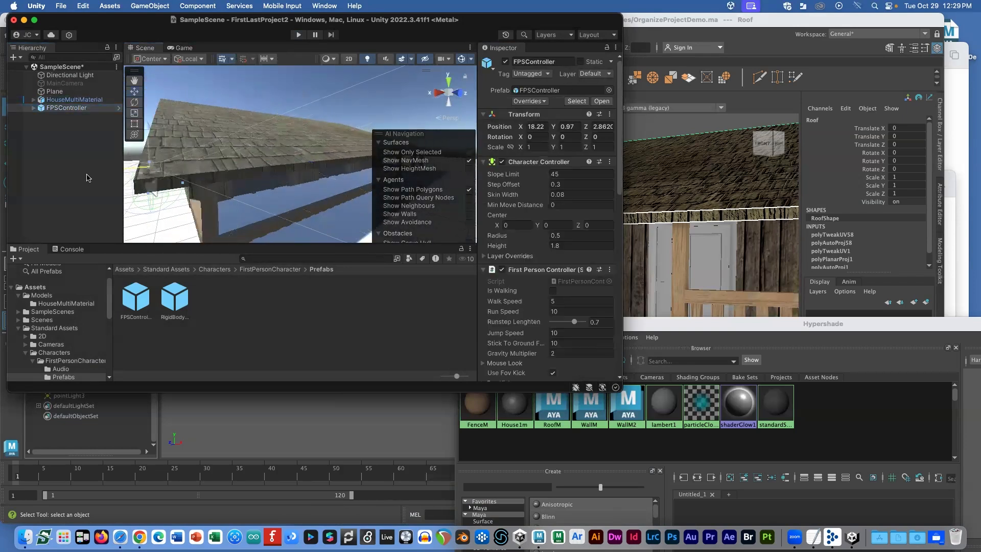
pyautogui.keyDown('alt'); pyautogui.moveTo(150, 184); pyautogui.dragTo(218, 180); pyautogui.keyUp('alt')
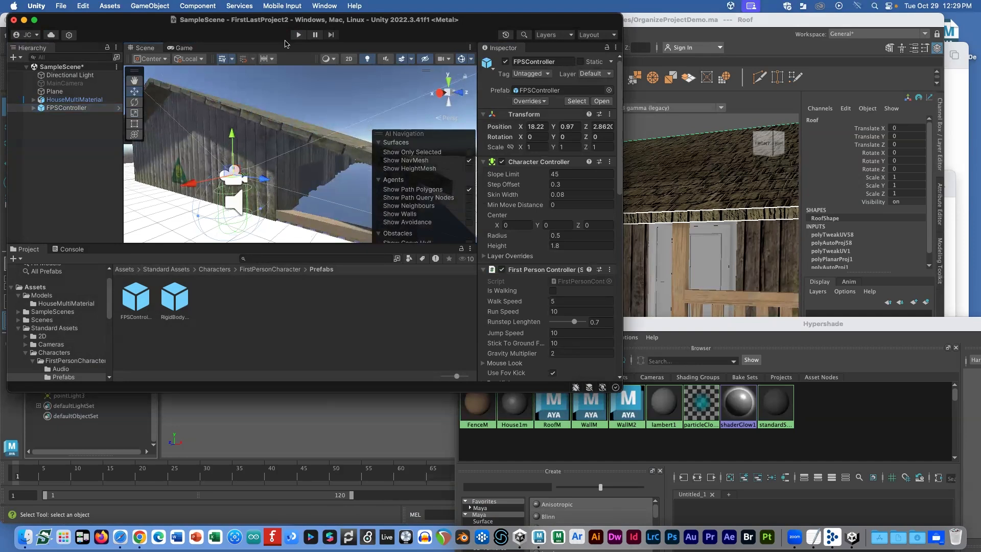
pyautogui.click(298, 34)
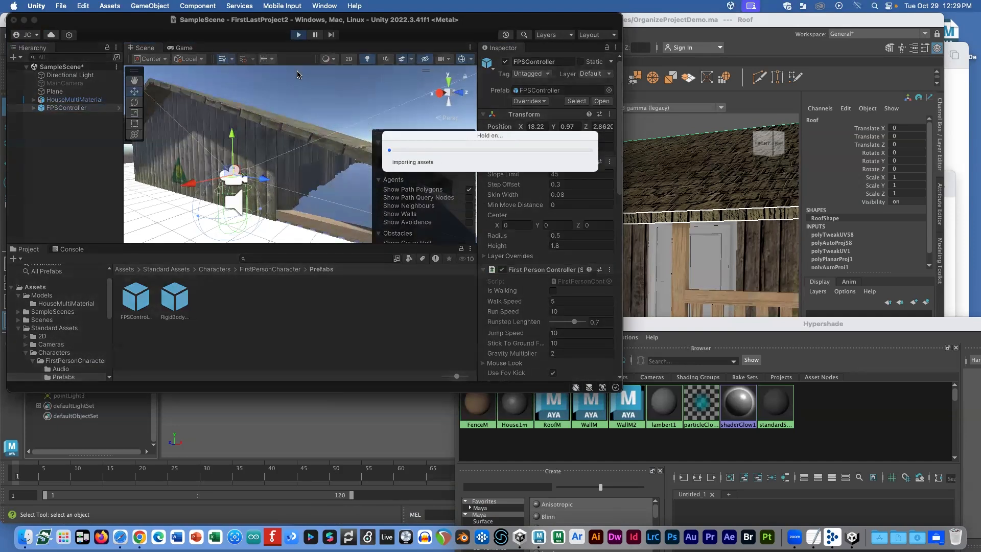
# Step: Walk the character into the enlarged house's wall, stop playing, and expand FPSController to show FirstPersonCharacter
pyautogui.press('w')
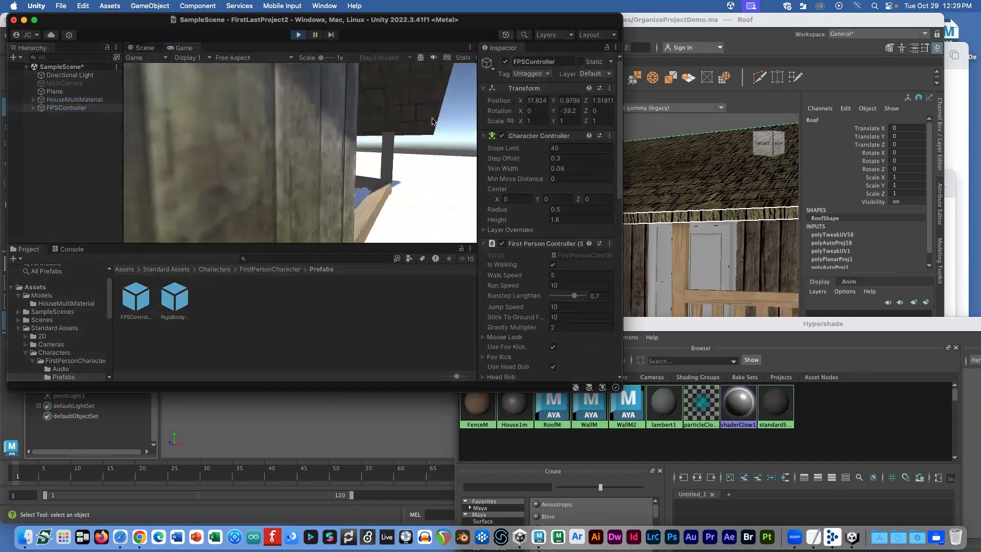
pyautogui.press('w')
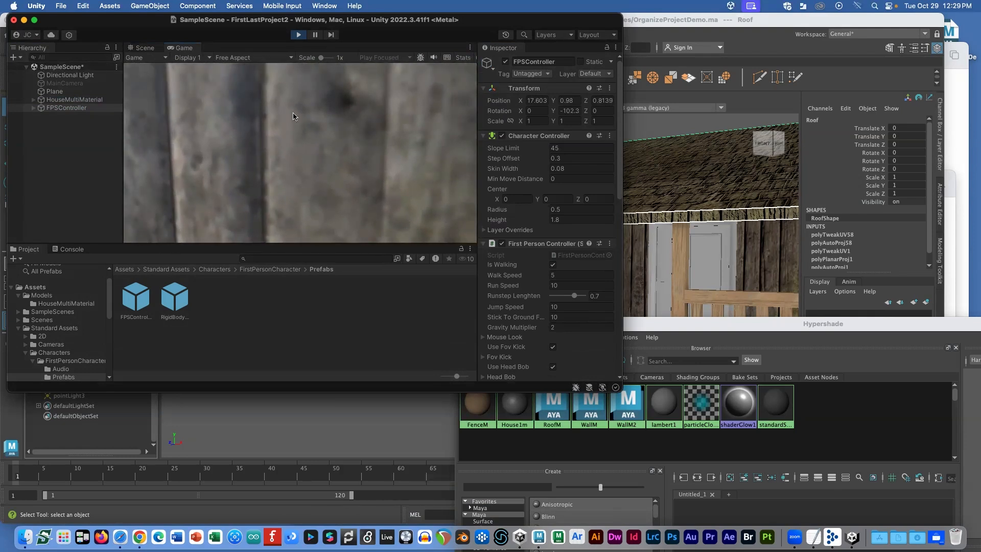
pyautogui.click(299, 35)
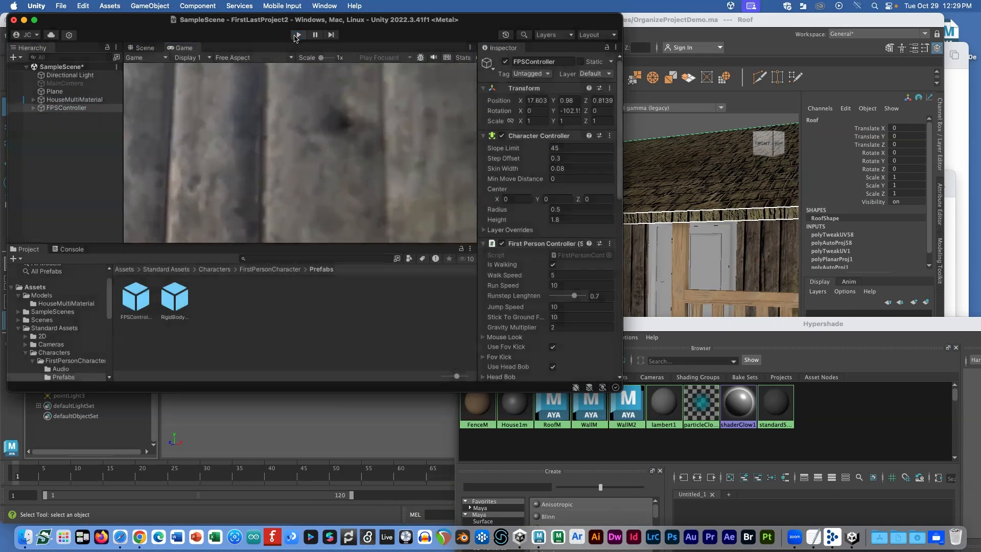
pyautogui.click(33, 108)
# Step: Change the FirstPersonCharacter camera's Near clipping plane from 0.3 to 0.01, leaving Far at 1000
pyautogui.click(72, 116)
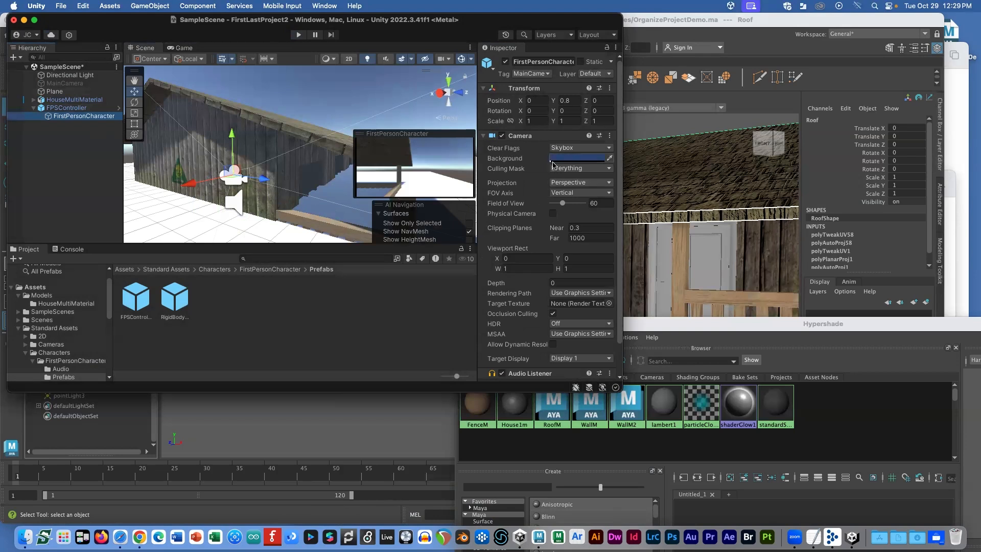
pyautogui.scroll(-2, 534, 203)
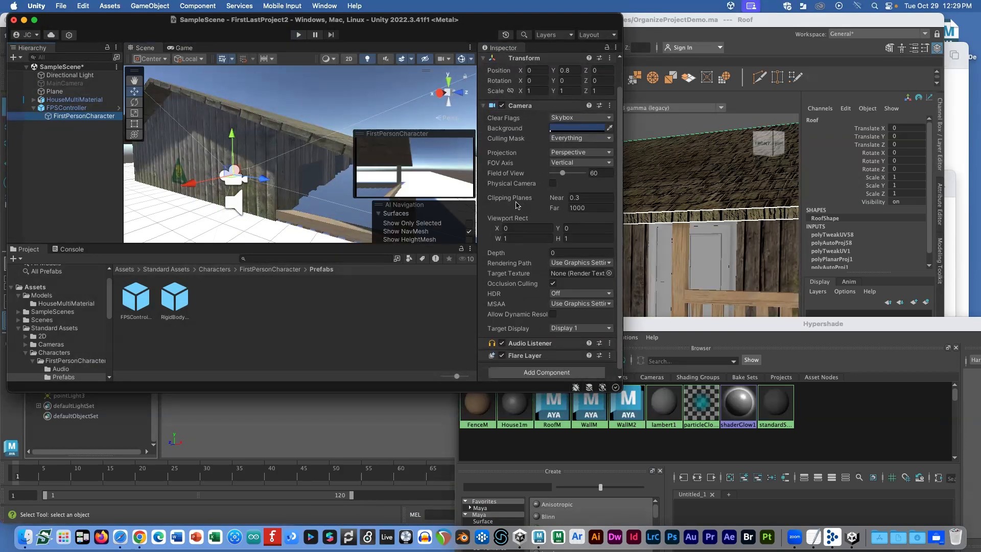
pyautogui.click(590, 197)
pyautogui.scroll(2, 559, 195)
pyautogui.press('BackSpace')
pyautogui.write('01')
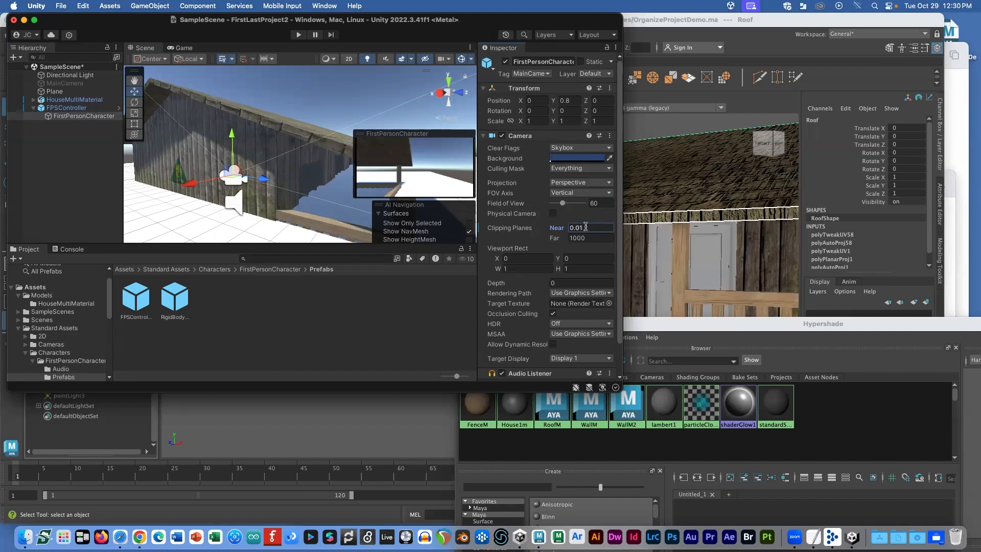
pyautogui.doubleClick(79, 100)
# Step: Lower the house to Y 1.22 and frame the first-person controller in the Scene view
pyautogui.moveTo(294, 77); pyautogui.dragTo(278, 164)
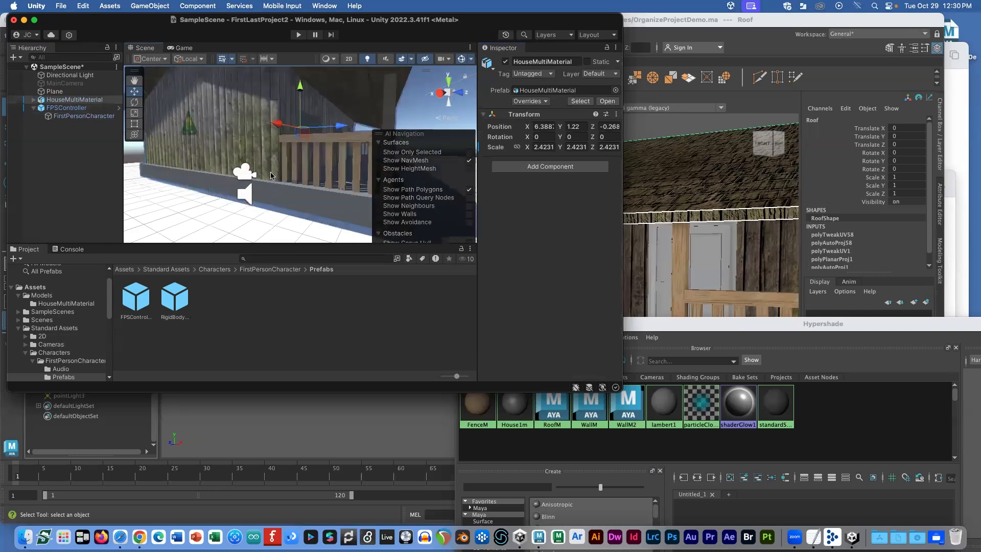
pyautogui.click(103, 107)
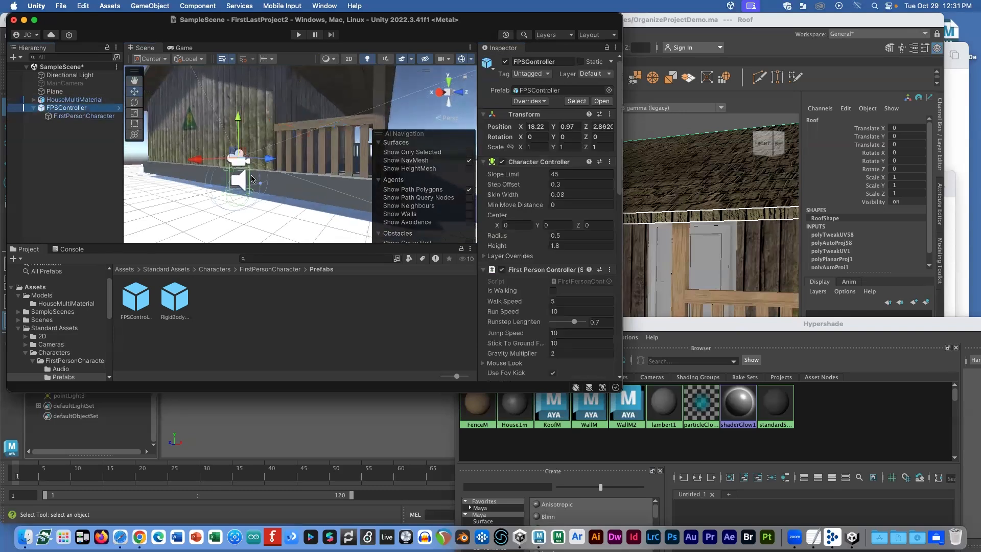
pyautogui.press('f')
pyautogui.keyDown('alt'); pyautogui.moveTo(251, 179); pyautogui.dragTo(216, 171, button='right'); pyautogui.keyUp('alt')
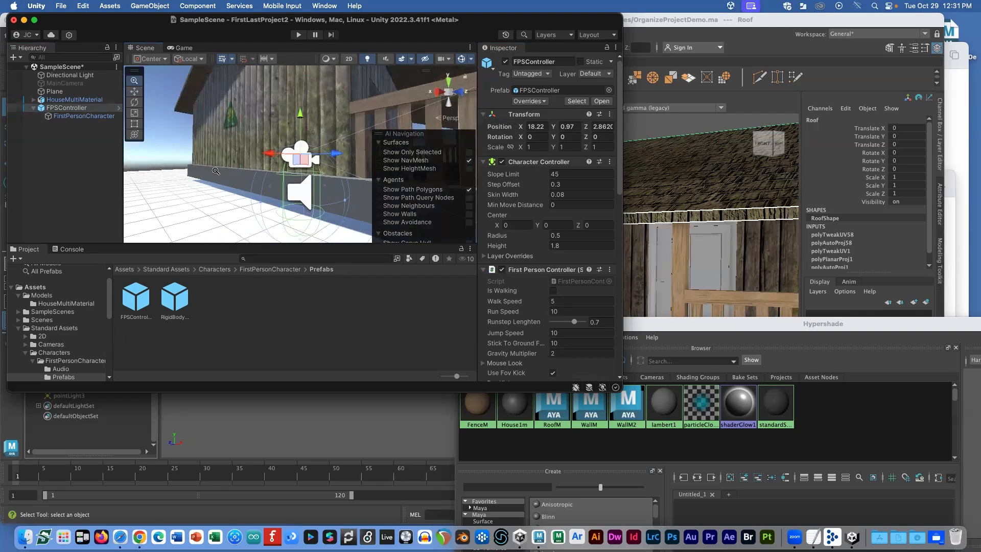
pyautogui.scroll(-1, 251, 175)
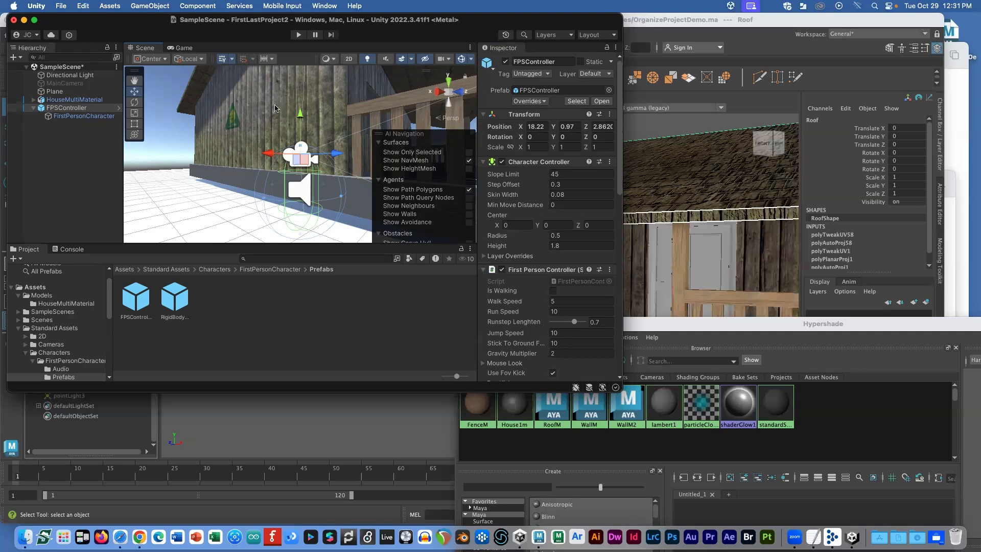
pyautogui.scroll(-6, 289, 96)
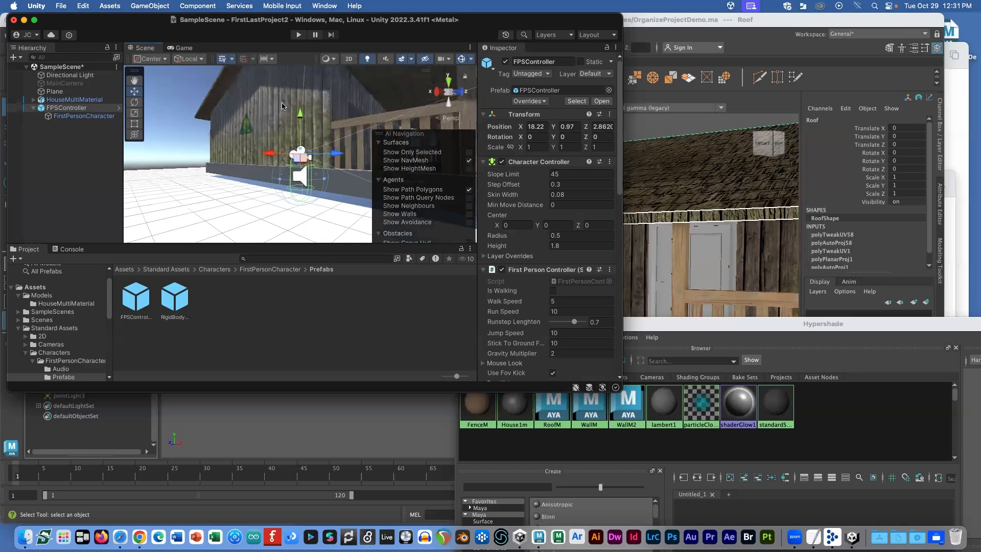
# Step: Shrink the house uniformly and lower it to Y 0.66
pyautogui.click(284, 107)
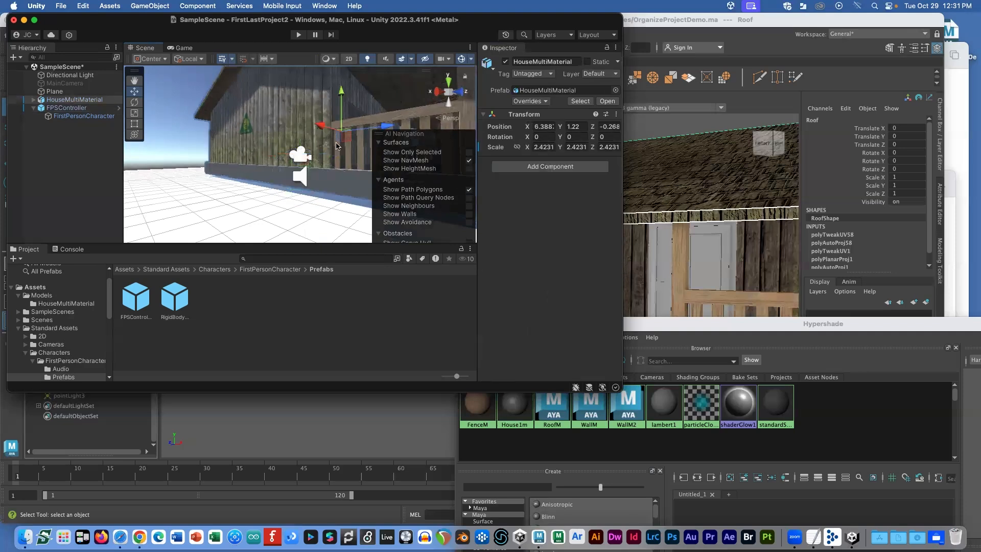
pyautogui.press('r')
pyautogui.moveTo(341, 133); pyautogui.dragTo(325, 140)
pyautogui.press('w')
pyautogui.moveTo(339, 93); pyautogui.dragTo(337, 110)
# Step: Enlarge FPSController to scale 5.6518 and raise it to about Y 5.72
pyautogui.click(86, 107)
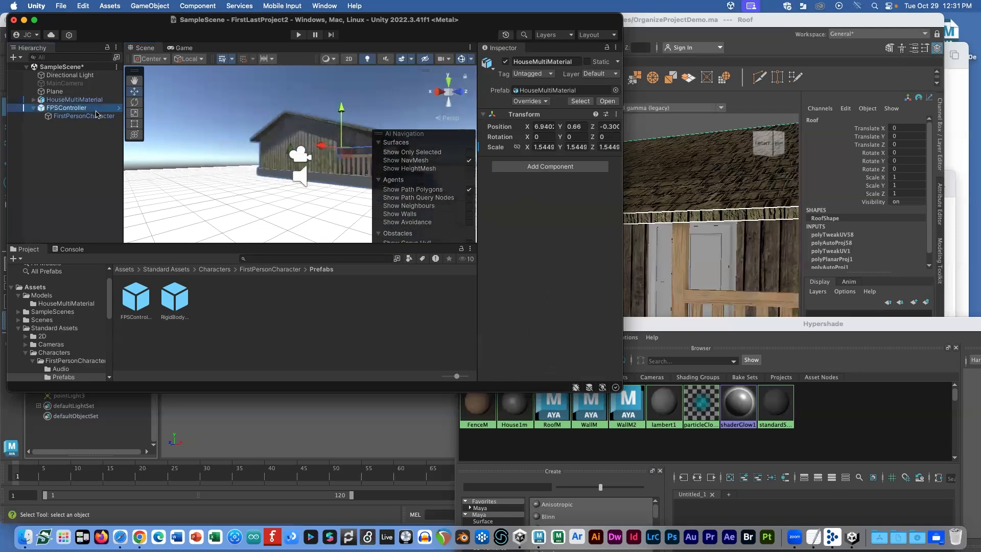
pyautogui.press('r')
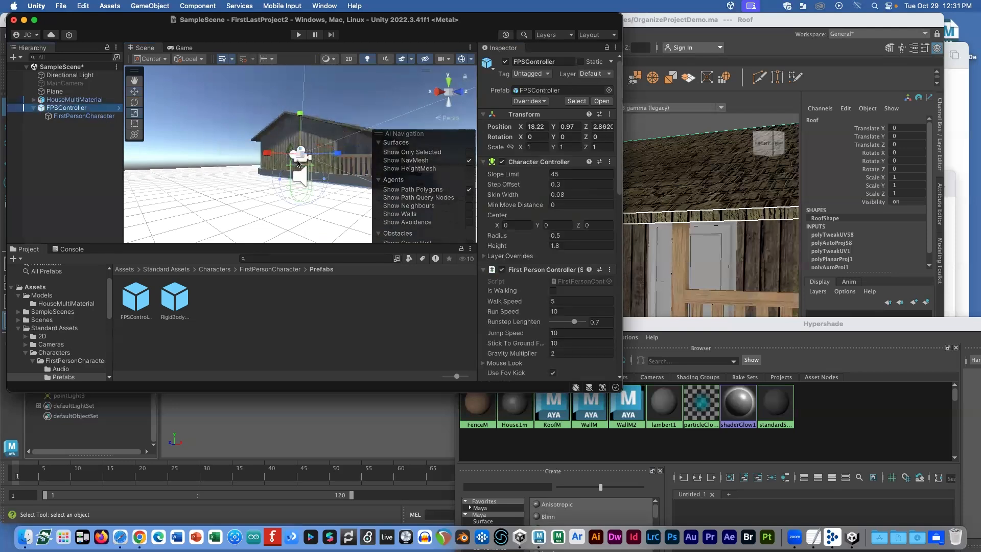
pyautogui.moveTo(300, 154); pyautogui.dragTo(351, 162)
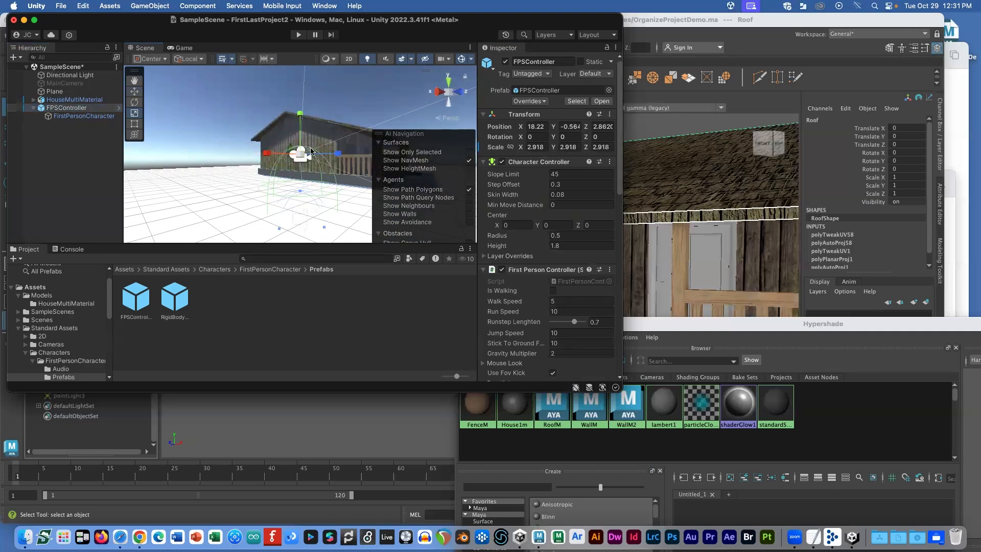
pyautogui.press('w')
pyautogui.moveTo(300, 156); pyautogui.dragTo(314, 115)
pyautogui.press('w')
pyautogui.moveTo(300, 154); pyautogui.dragTo(295, 120)
pyautogui.scroll(-10, 293, 121)
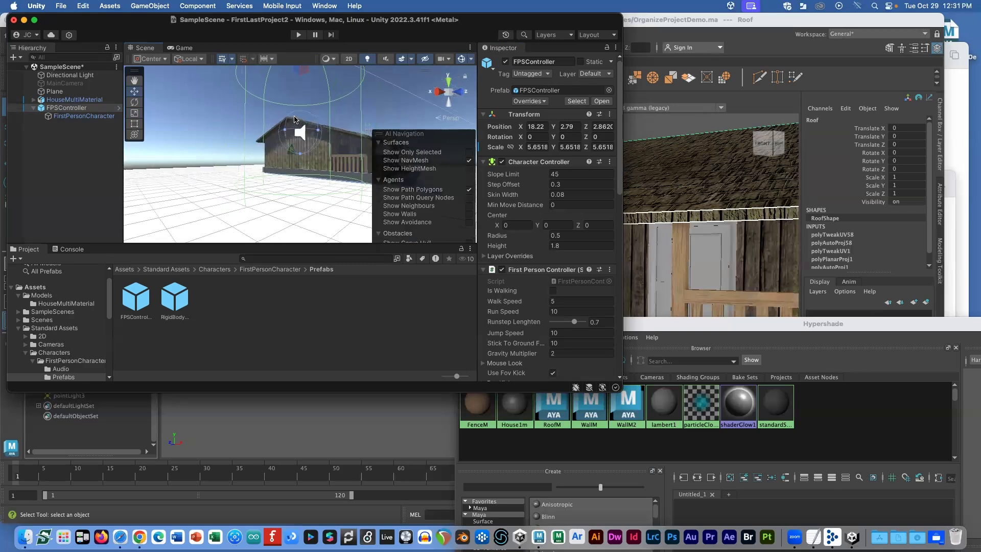
pyautogui.moveTo(300, 82); pyautogui.dragTo(301, 54)
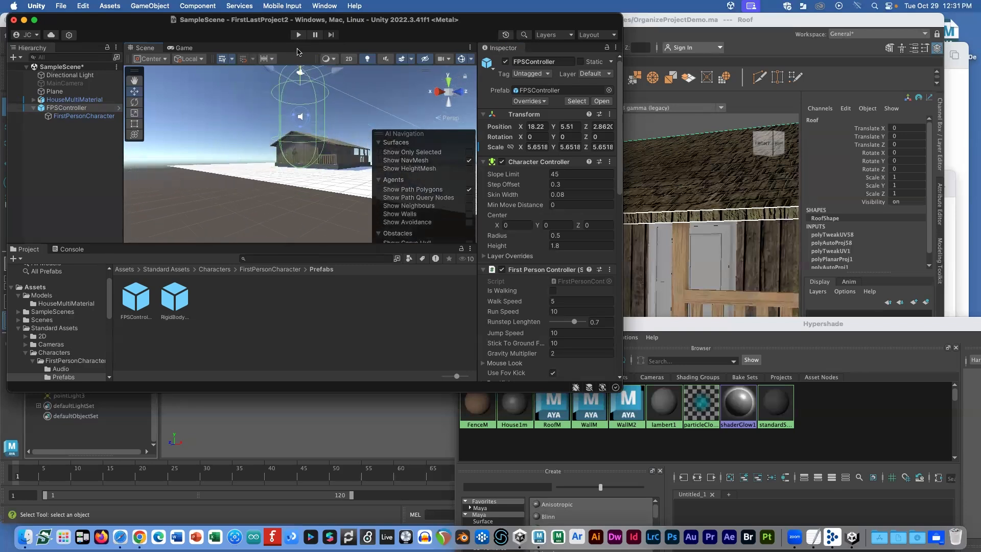
# Step: Scale the house up to 3.1017 and raise it to Y 1.39
pyautogui.click(102, 99)
pyautogui.moveTo(328, 153); pyautogui.dragTo(379, 157)
pyautogui.moveTo(328, 112); pyautogui.dragTo(327, 77)
pyautogui.keyDown('alt'); pyautogui.moveTo(375, 92); pyautogui.dragTo(350, 92); pyautogui.keyUp('alt')
# Step: Play-test walking the character past the house toward the ground plane's corner, then stop
pyautogui.click(297, 35)
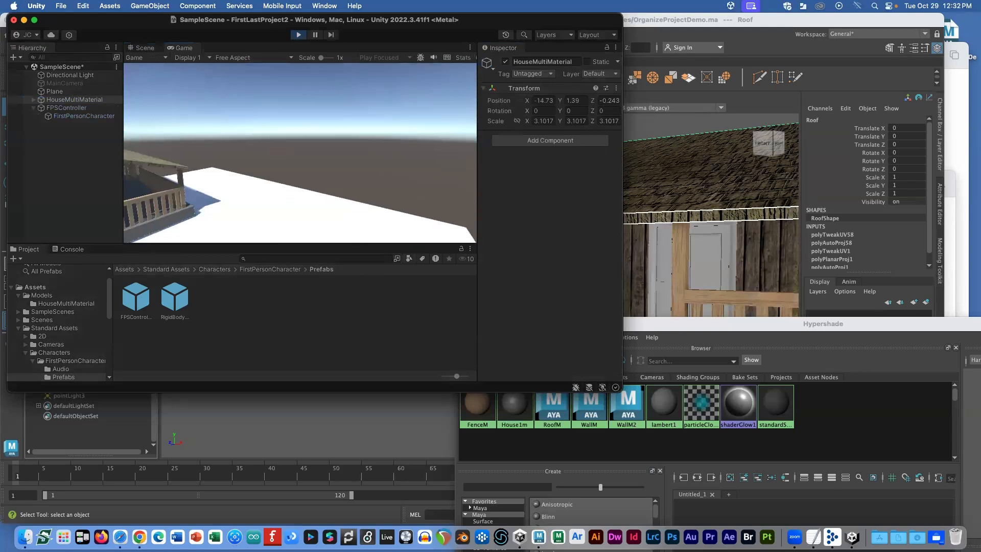
pyautogui.press('w')
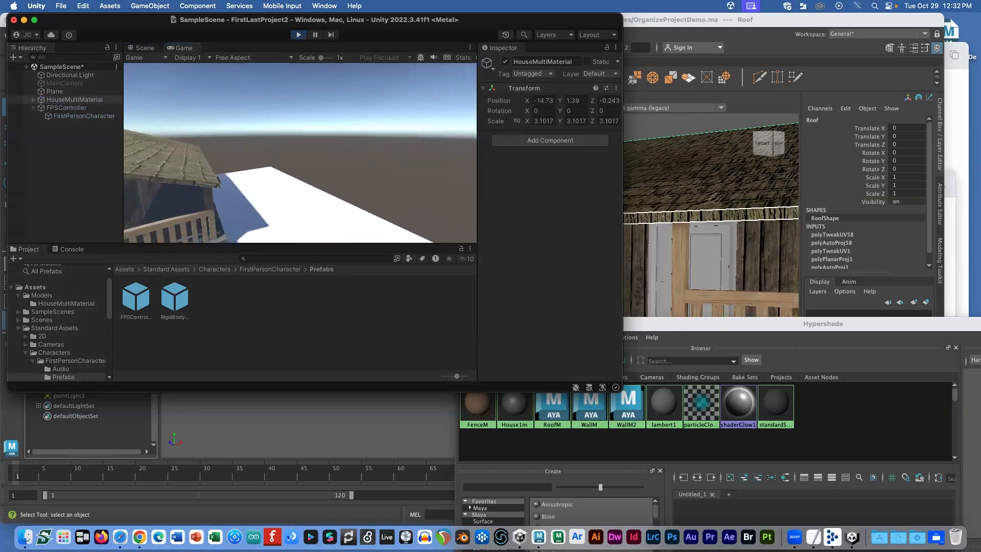
pyautogui.press('w')
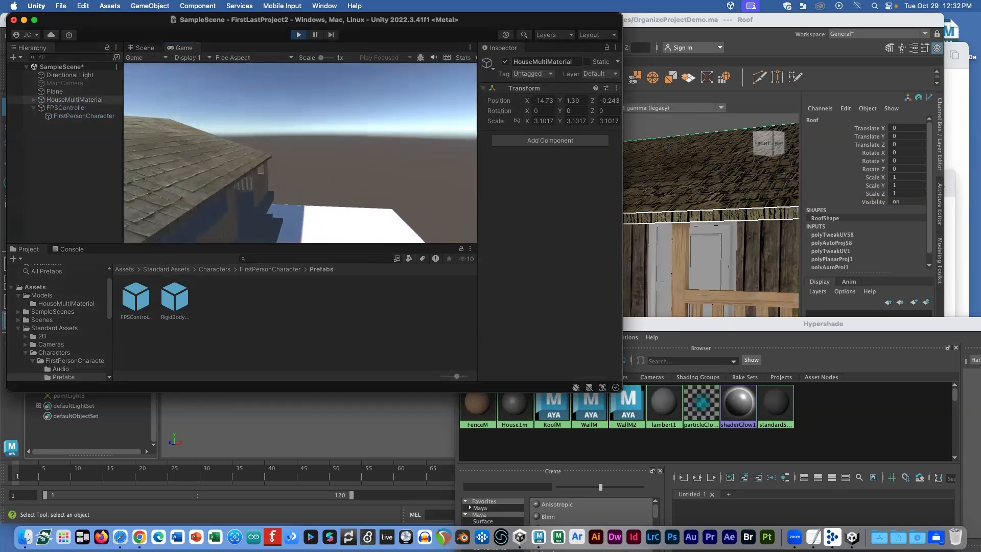
pyautogui.press('w')
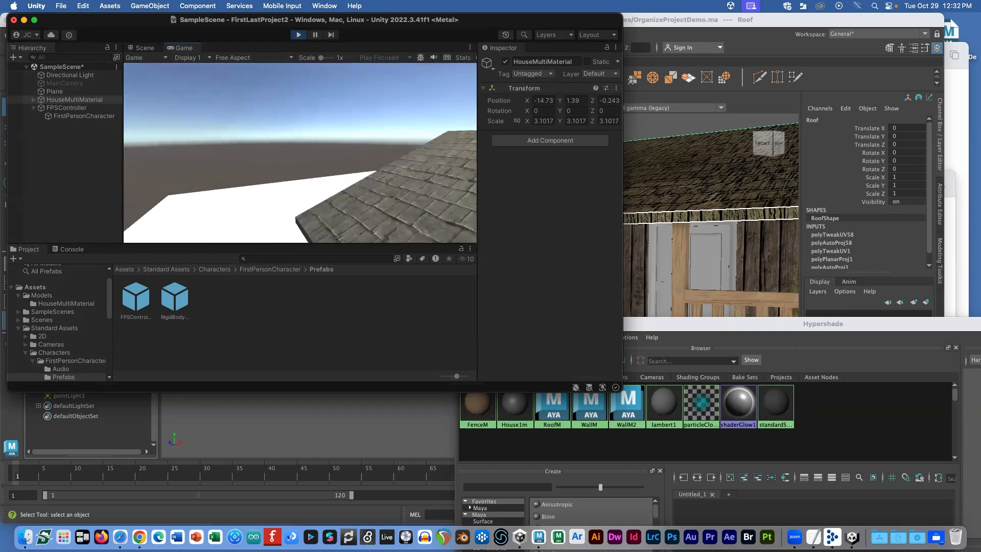
pyautogui.press('Escape')
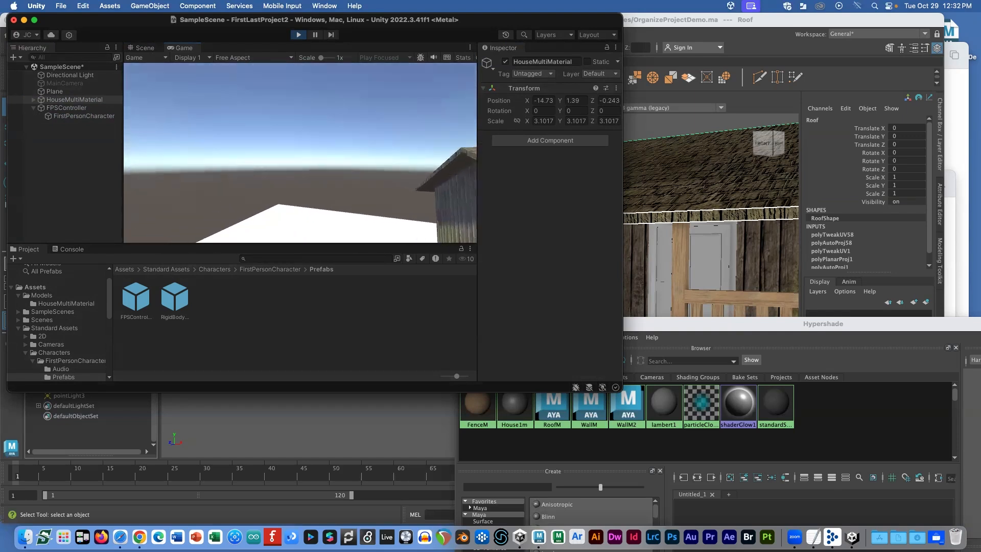
pyautogui.click(299, 35)
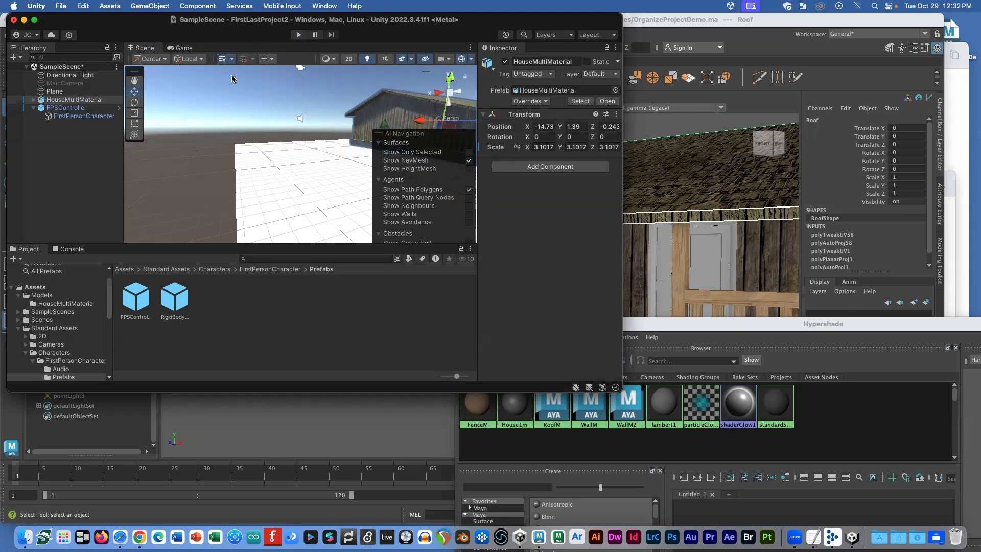
# Step: Undo the house's recent resizing, then scale it to about 1.34 and lower it to Y 0.46
pyautogui.press('super+z')
pyautogui.press('super+z')
pyautogui.press('super+z')
pyautogui.press('super+z')
pyautogui.press('super+z')
pyautogui.press('super+z')
pyautogui.press('super+z')
pyautogui.press('super+z')
pyautogui.press('super+z')
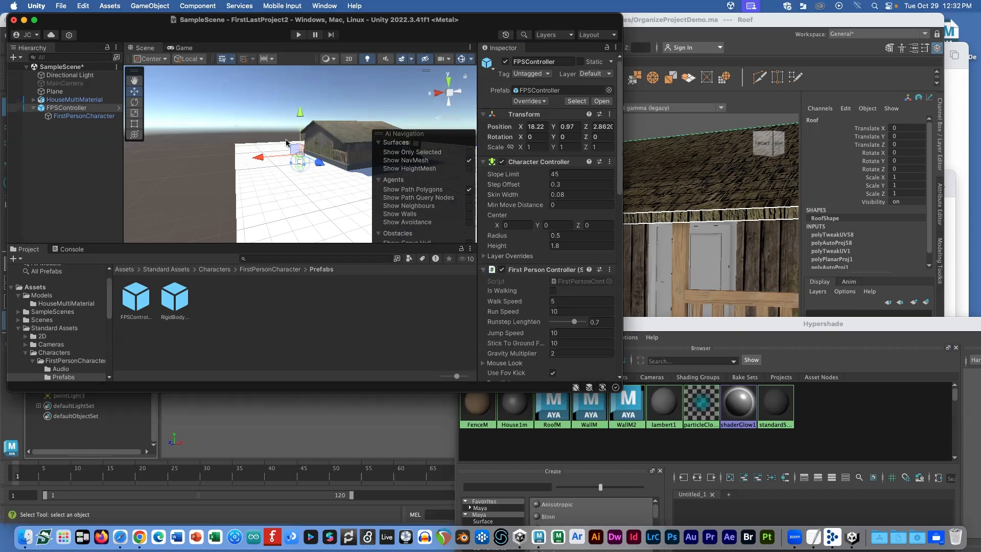
pyautogui.press('super+z')
pyautogui.press('super+z')
pyautogui.press('super+z')
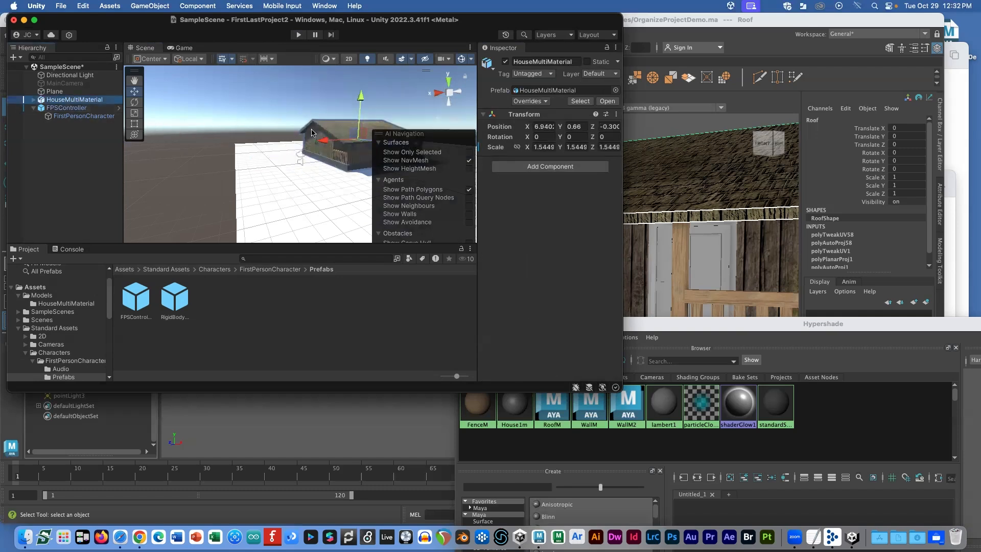
pyautogui.press('f')
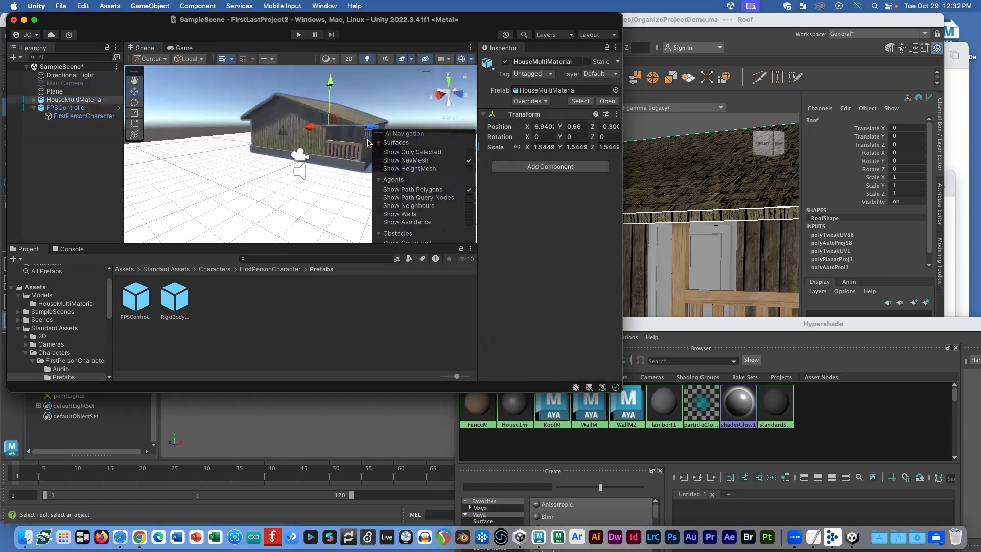
pyautogui.keyDown('alt'); pyautogui.moveTo(353, 140); pyautogui.dragTo(367, 121); pyautogui.keyUp('alt')
pyautogui.keyDown('alt'); pyautogui.moveTo(336, 149); pyautogui.dragTo(341, 121); pyautogui.keyUp('alt')
pyautogui.press('r')
pyautogui.press('w')
pyautogui.moveTo(349, 67); pyautogui.dragTo(348, 68)
# Step: Raise the house to Y 0.65, start playing and walk the character up to the door
pyautogui.click(298, 35)
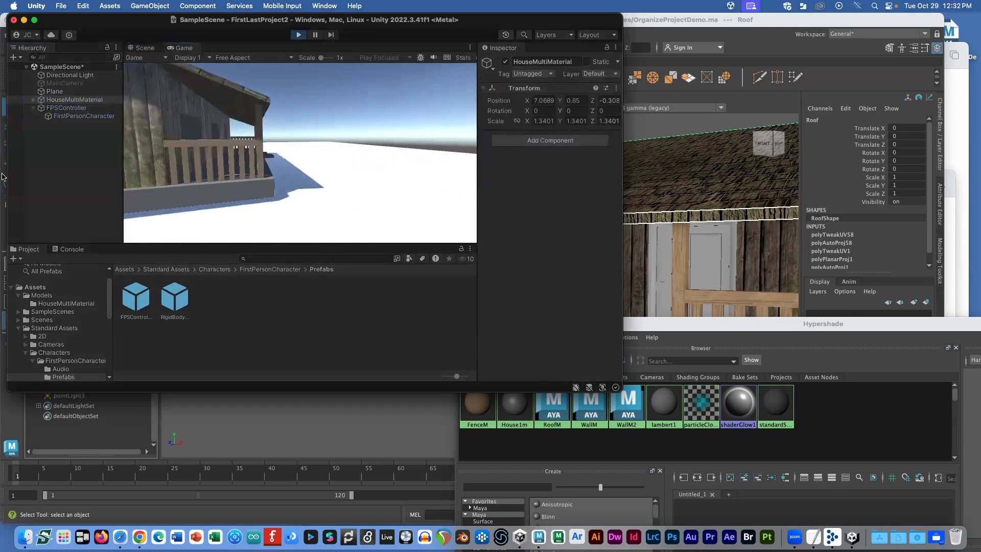
pyautogui.press('w')
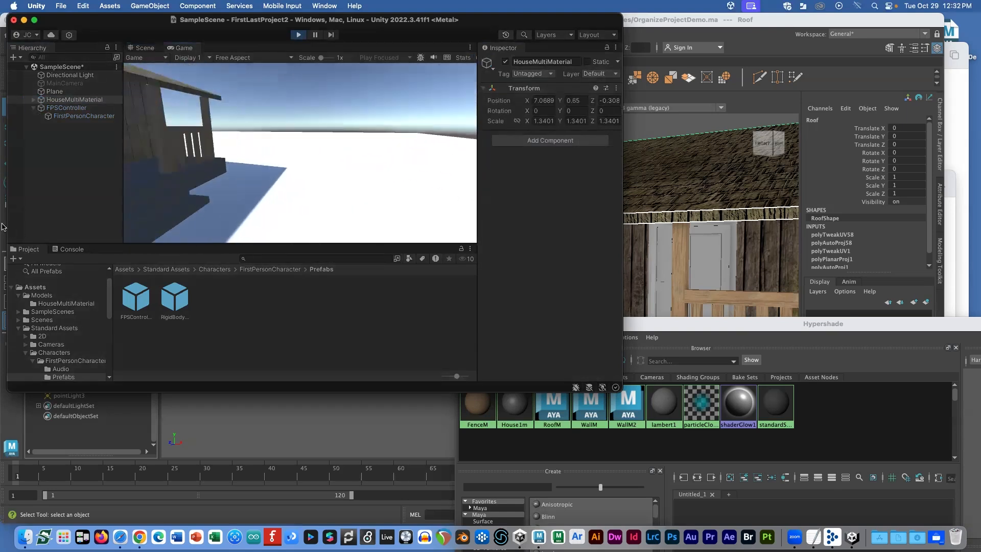
pyautogui.press('w')
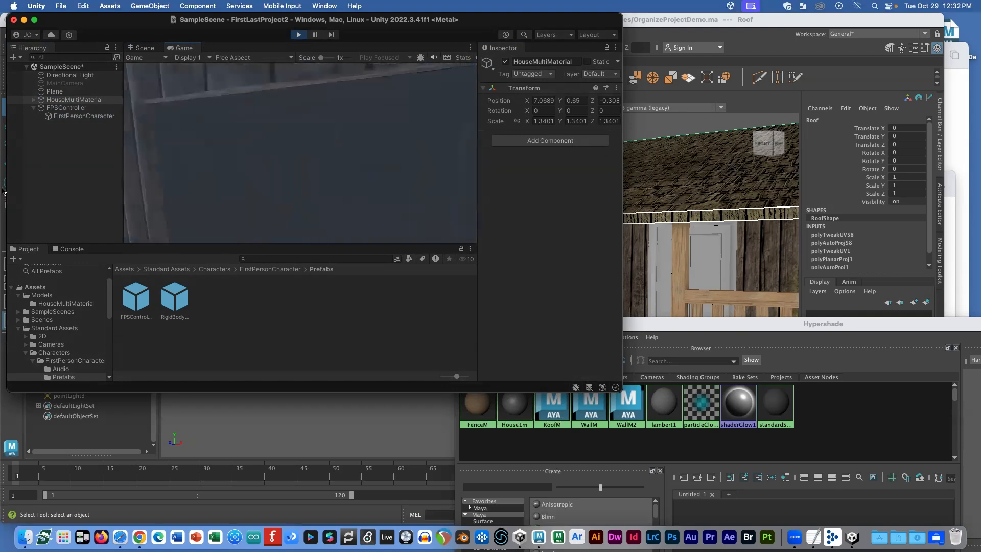
pyautogui.press('w')
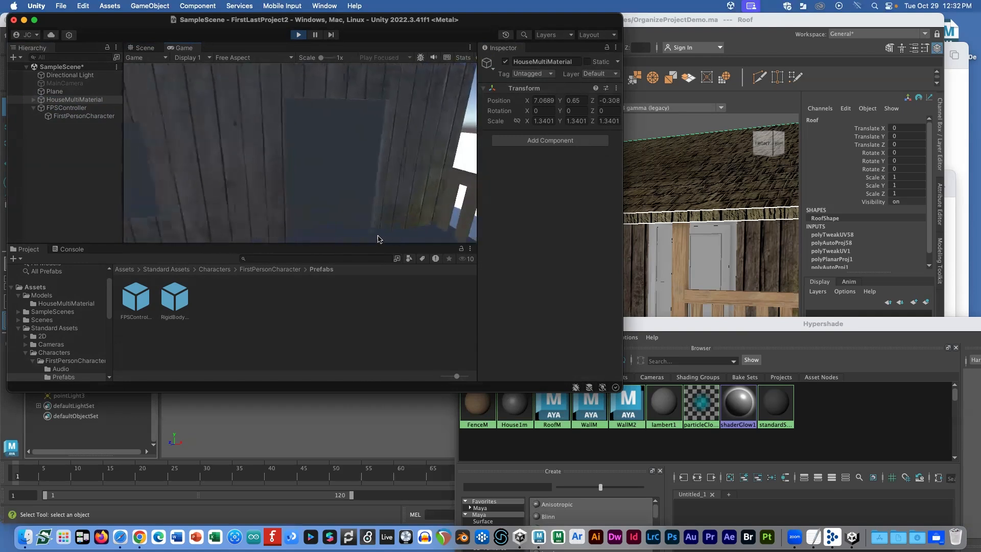
pyautogui.press('s')
pyautogui.press('w')
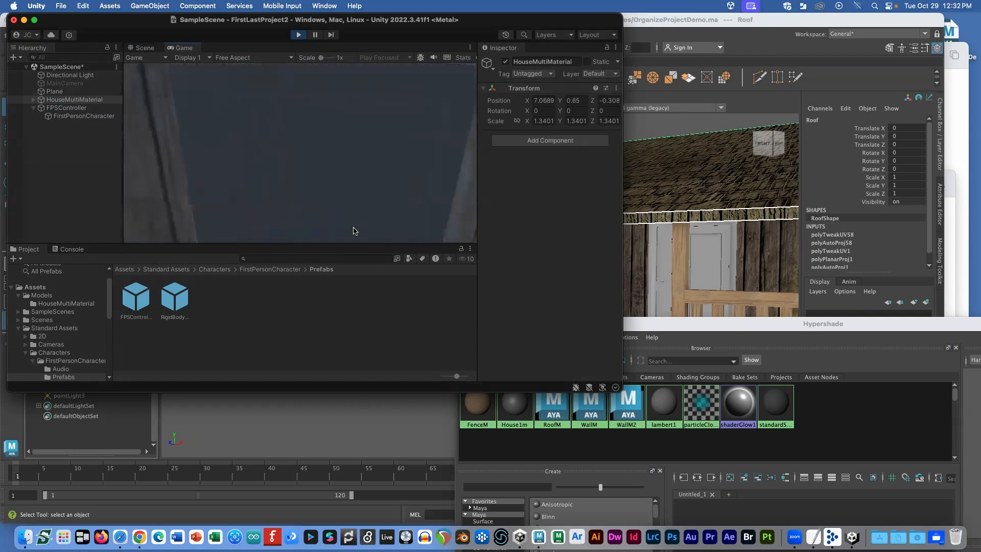
pyautogui.press('s')
pyautogui.press('w')
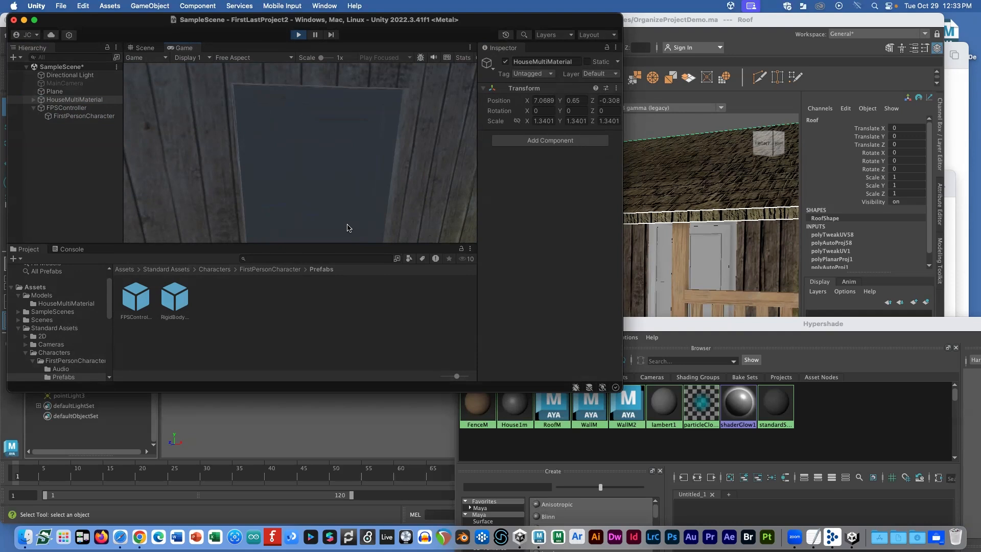
# Step: Back away past the fence to view the whole house and its side wall, then stop playing
pyautogui.press('s')
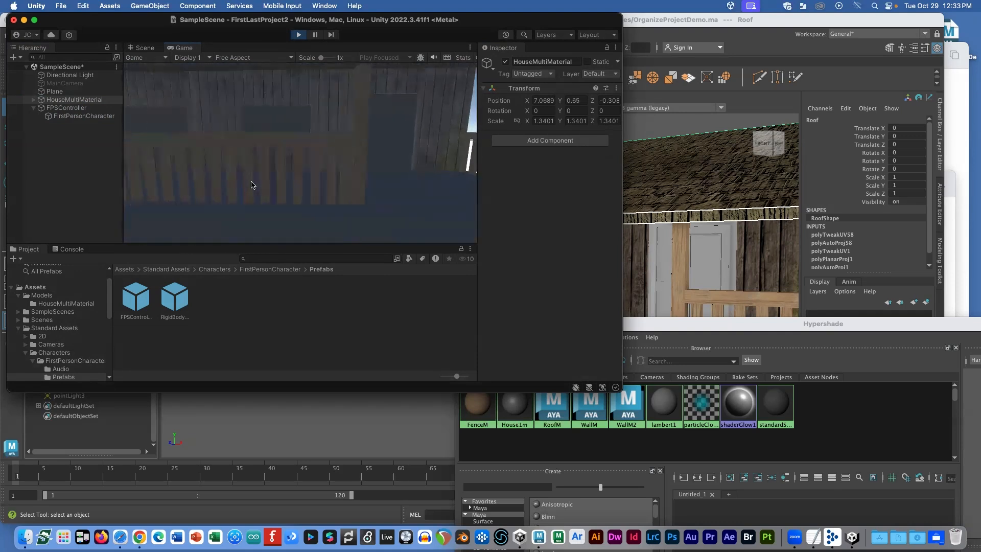
pyautogui.press('s')
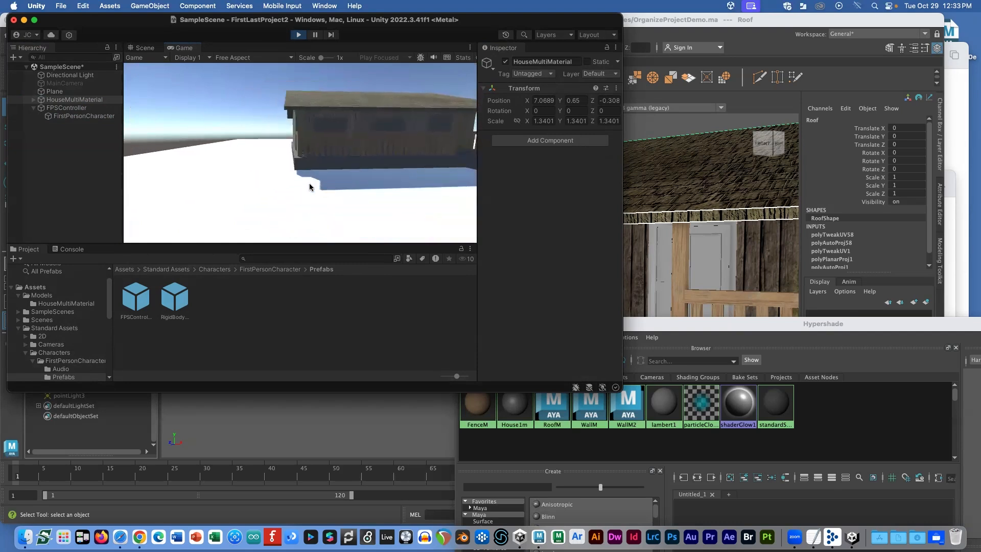
pyautogui.press('w')
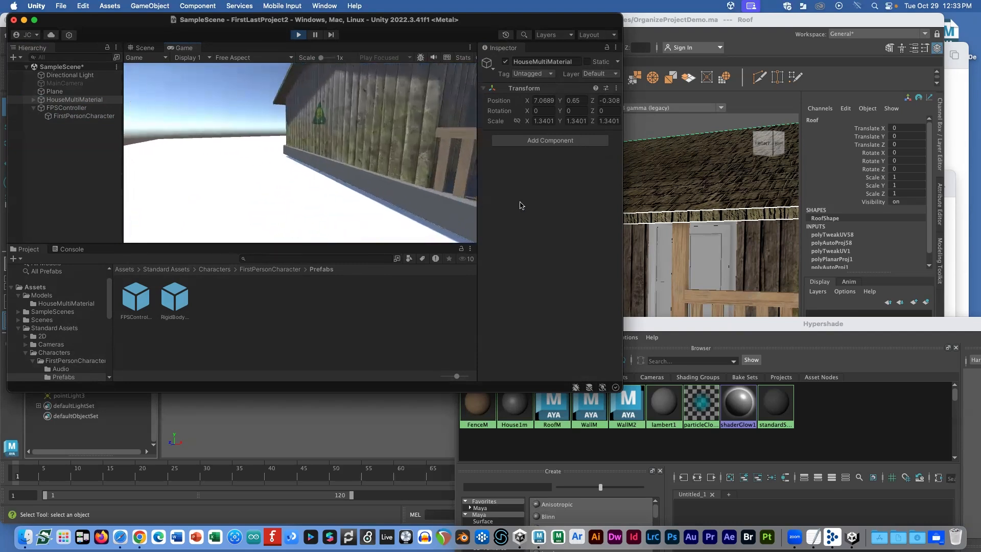
pyautogui.press('s')
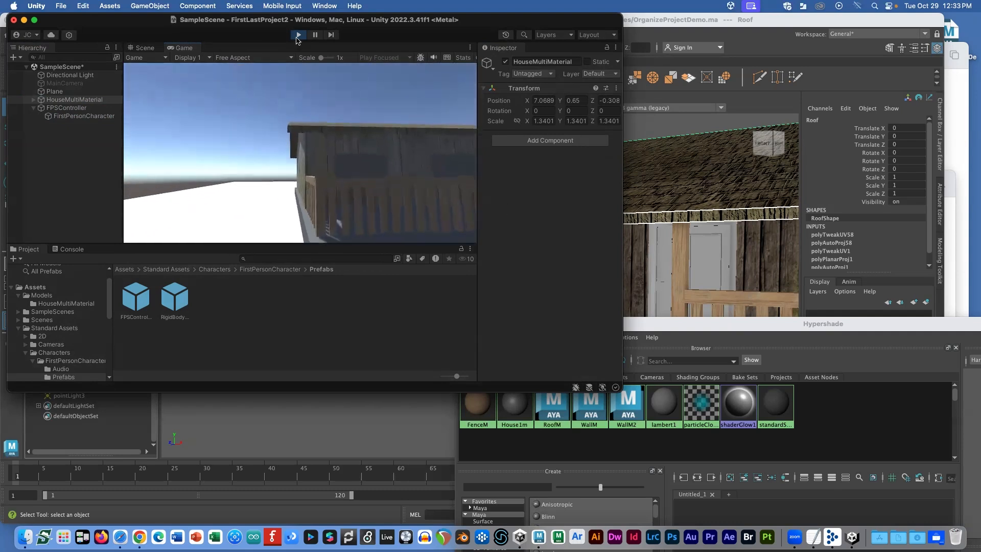
pyautogui.click(299, 35)
# Step: In Chrome's Canvas lesson page, select the Models and Textures Google Drive link
pyautogui.press('super+Tab')
pyautogui.press('super+Tab')
pyautogui.press('super+Tab')
pyautogui.press('super+Tab')
pyautogui.press('super+Tab')
pyautogui.scroll(-1, 335, 362)
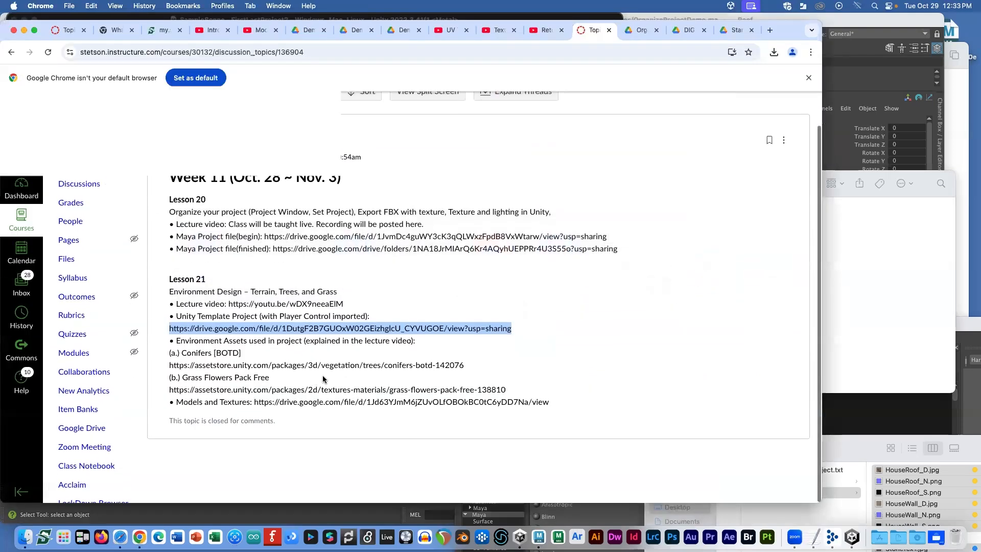
pyautogui.click(334, 330)
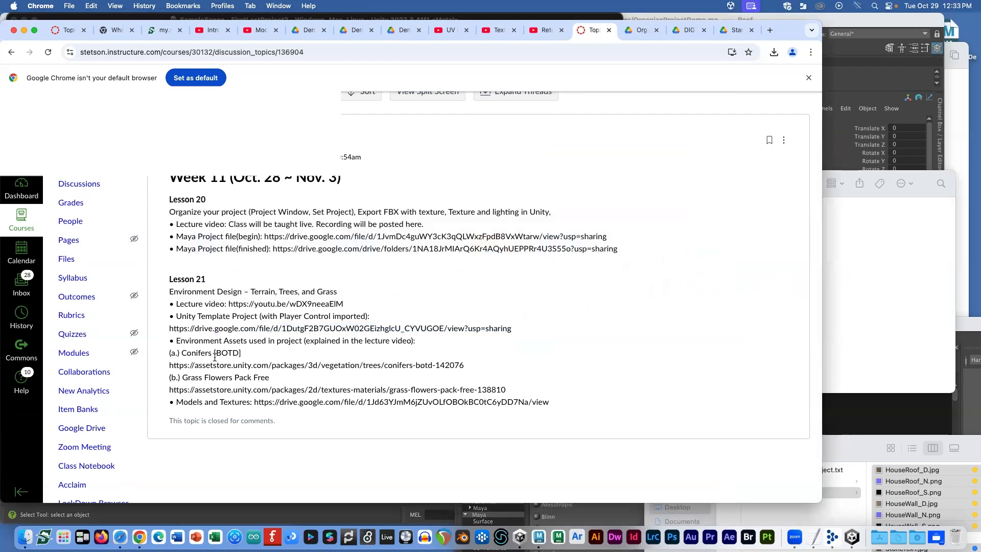
pyautogui.moveTo(563, 408); pyautogui.dragTo(254, 402)
pyautogui.press('cmd+c')
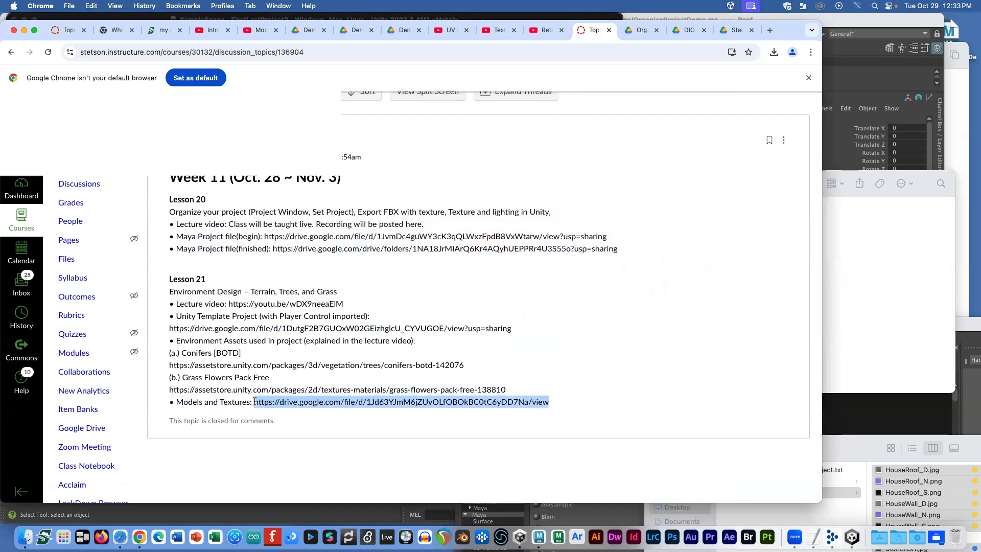
# Step: Open the Drive link in a new tab and download DIGA390 Lesson03.zip despite the virus-scan warning
pyautogui.click(770, 30)
pyautogui.press('cmd+v')
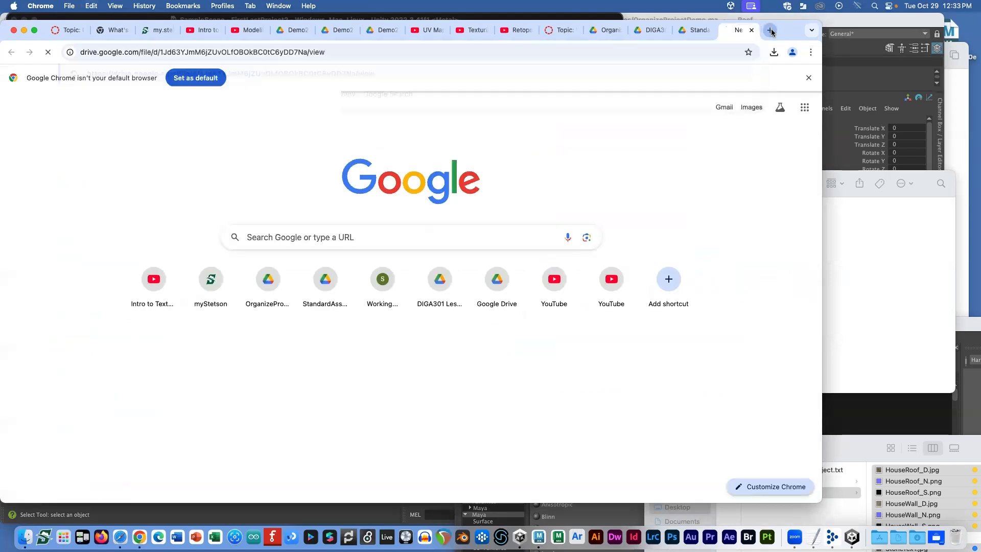
pyautogui.press('Return')
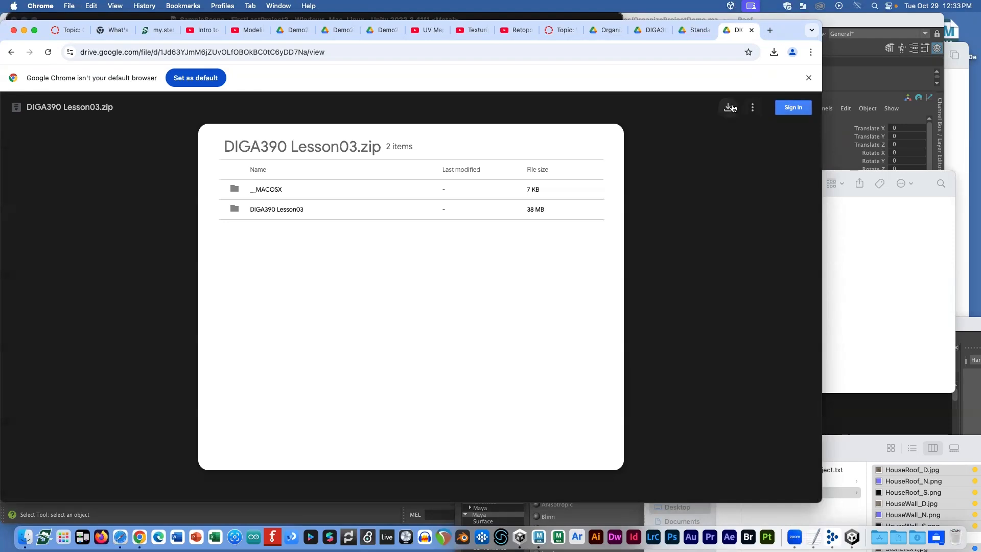
pyautogui.click(728, 107)
pyautogui.click(341, 175)
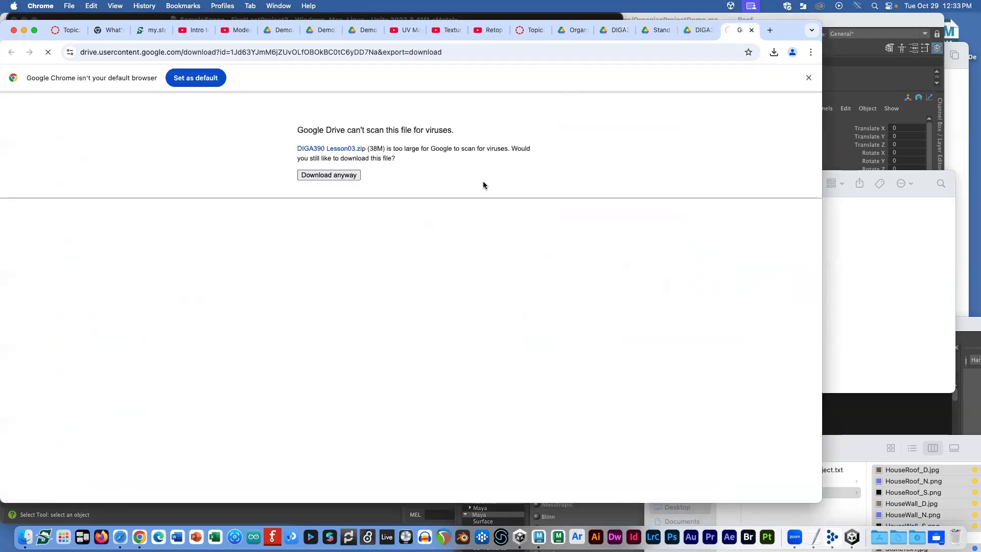
pyautogui.press('cmd+Tab')
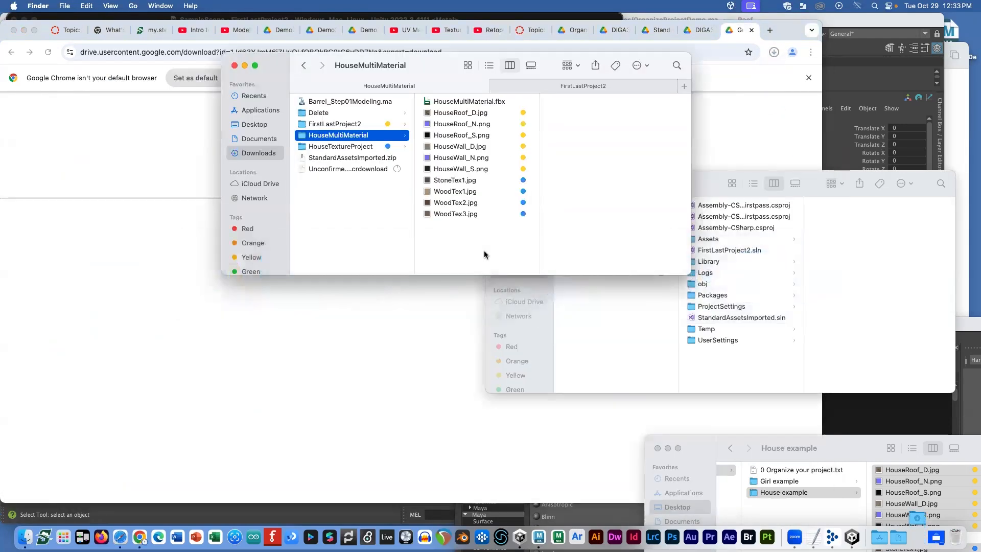
# Step: Extract DIGA390 Lesson03.zip and preview the Cottage_D.png texture in the Models/Cottage folder
pyautogui.click(335, 123)
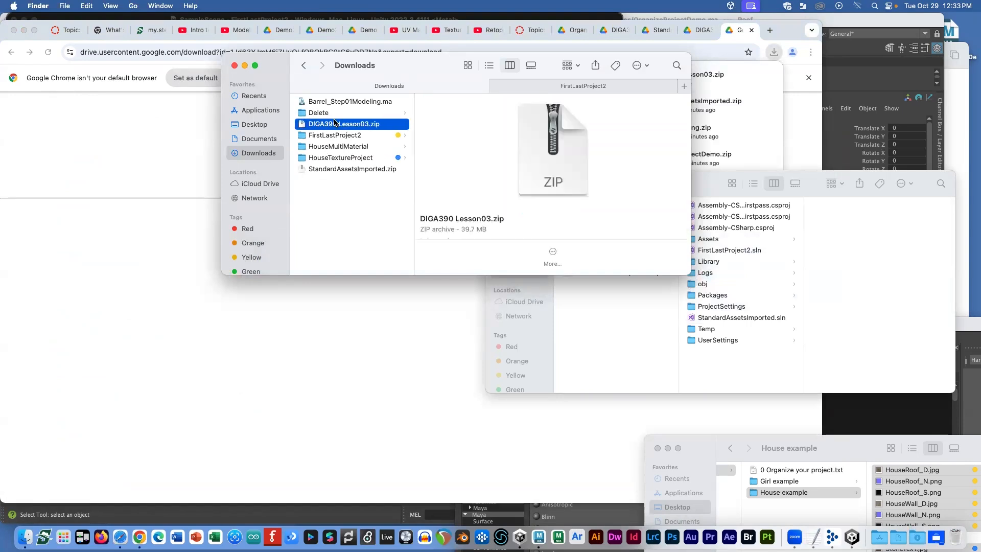
pyautogui.doubleClick(334, 124)
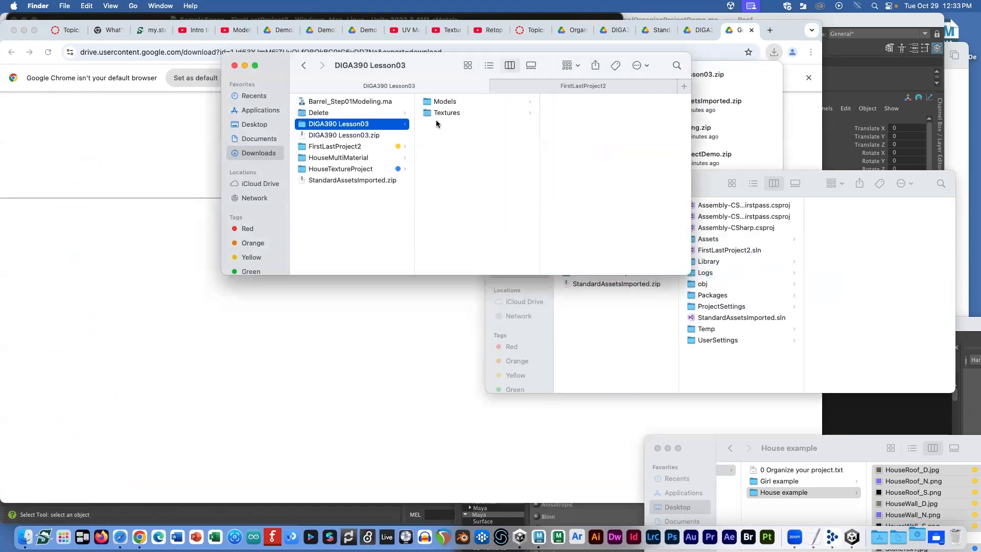
pyautogui.click(449, 102)
pyautogui.click(580, 102)
pyautogui.click(597, 104)
pyautogui.press('space')
pyautogui.press('space')
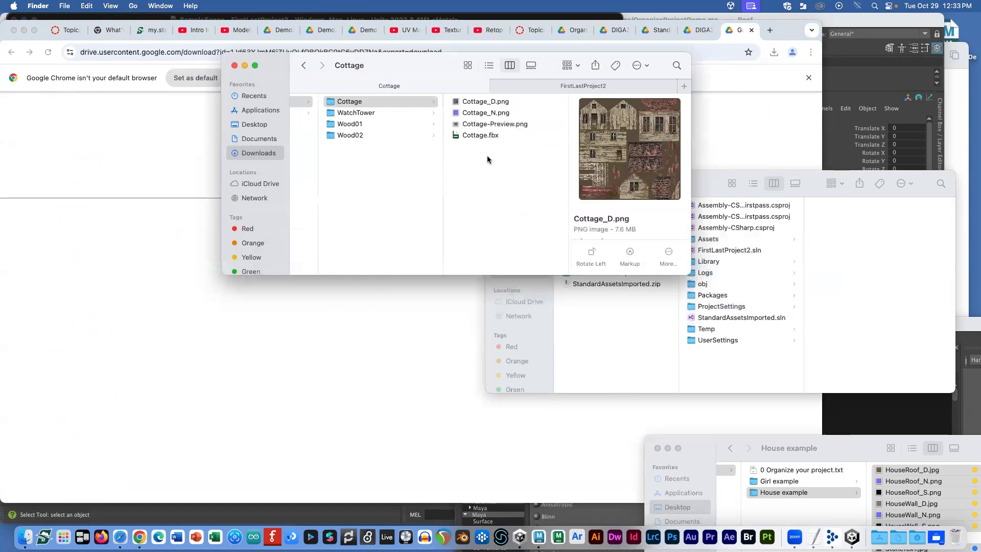
pyautogui.click(406, 102)
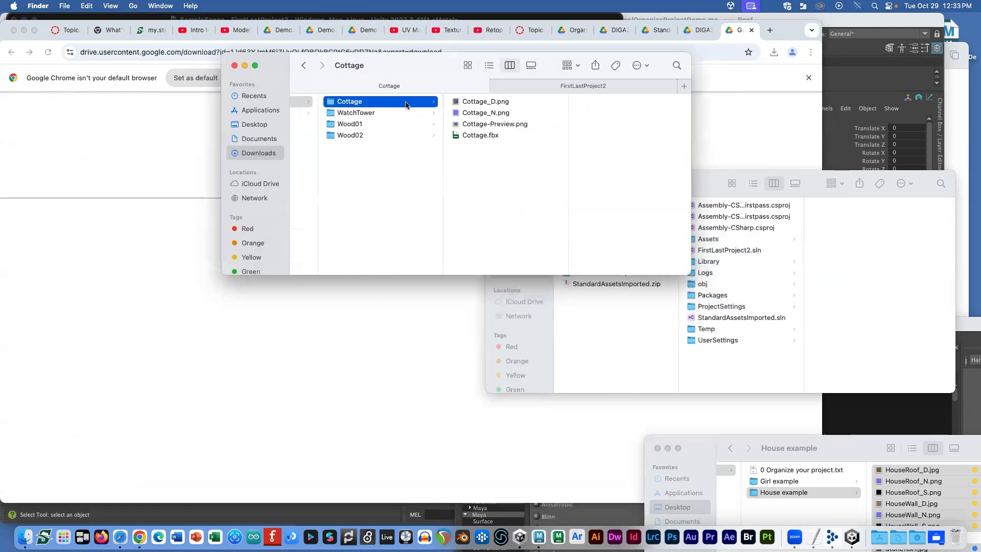
# Step: Quick Look Cottage.fbx and step through the other Cottage files
pyautogui.click(487, 135)
pyautogui.press('space')
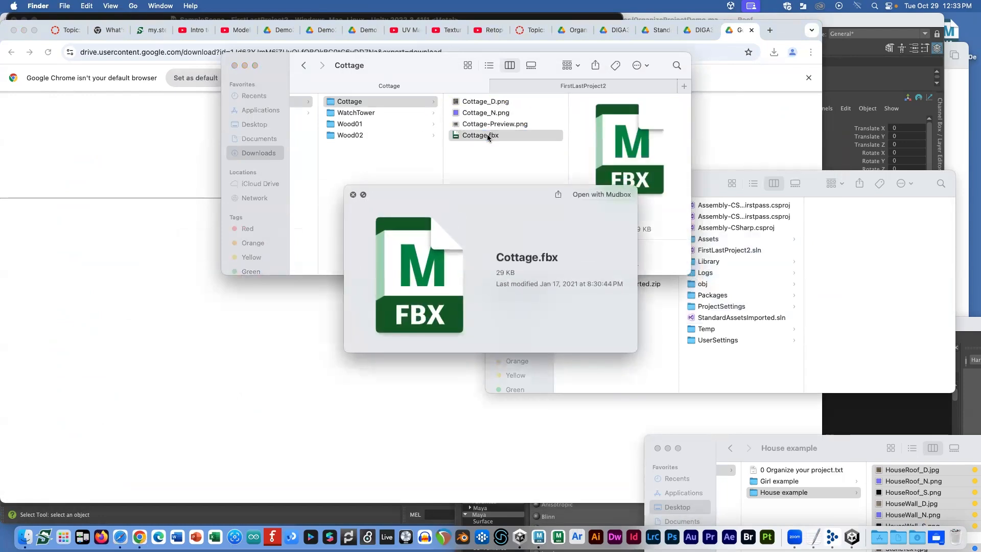
pyautogui.press('Up')
pyautogui.press('Up')
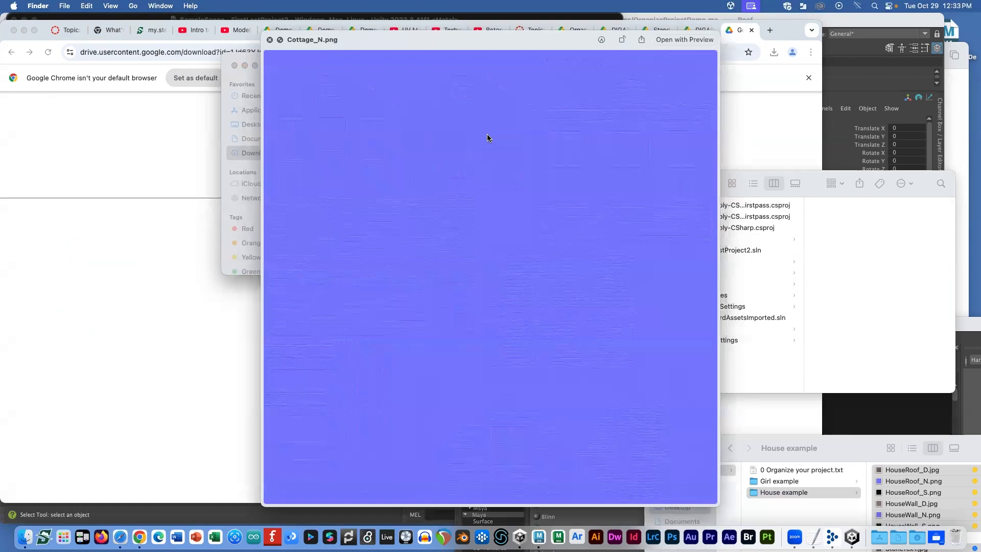
pyautogui.press('Up')
pyautogui.press('space')
# Step: Preview WatchTower.fbx, its preview image and textures, then bring Unity back to the front
pyautogui.press('Left')
pyautogui.press('Down')
pyautogui.press('Right')
pyautogui.press('Down')
pyautogui.press('Down')
pyautogui.press('Down')
pyautogui.press('space')
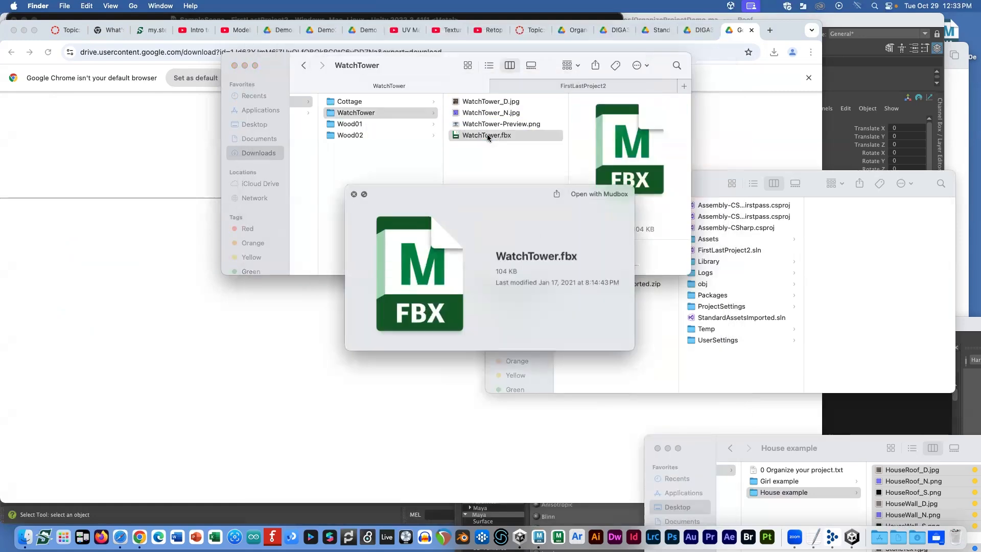
pyautogui.press('Up')
pyautogui.press('Up')
pyautogui.press('Up')
pyautogui.press('space')
pyautogui.press('Left')
pyautogui.press('Up')
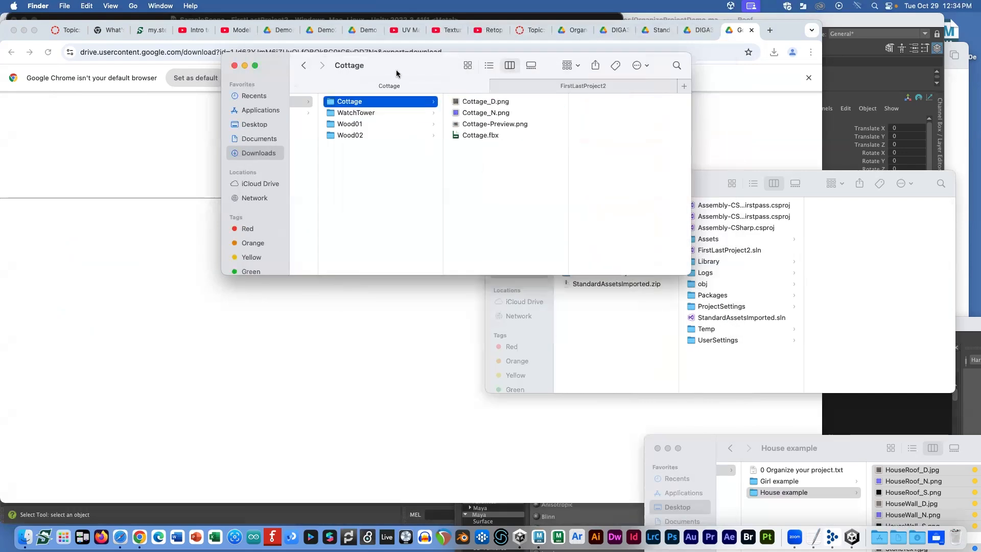
pyautogui.click(435, 17)
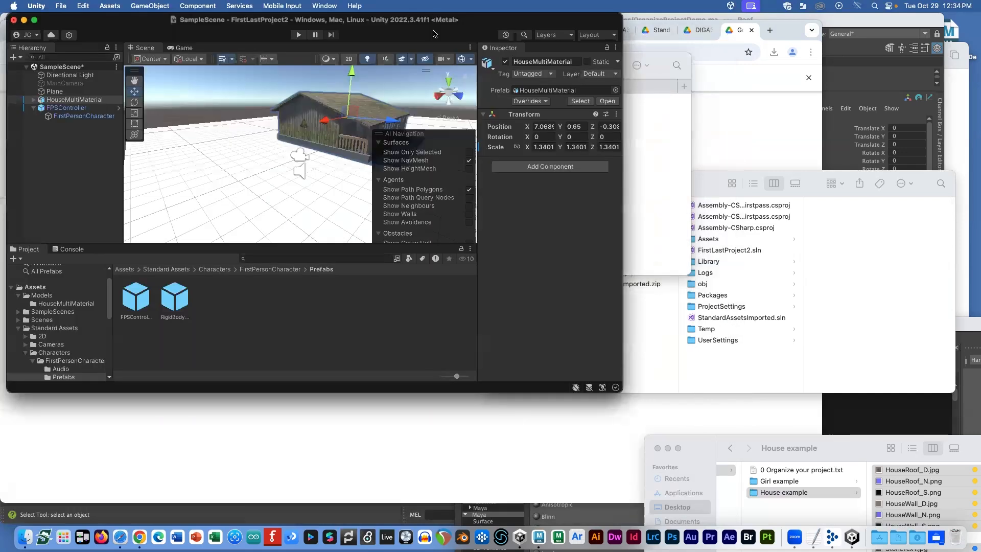
# Step: Open the Assets/Models folder in Unity's Project panel
pyautogui.click(124, 268)
pyautogui.click(135, 299)
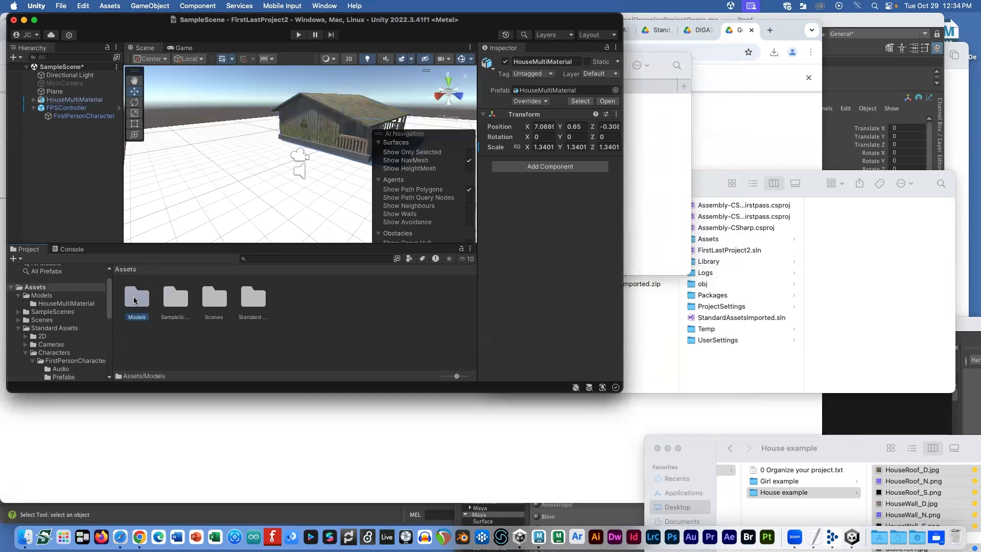
pyautogui.doubleClick(135, 299)
# Step: Drag the Cottage folder from Finder into Assets/Models
pyautogui.press('super+Tab')
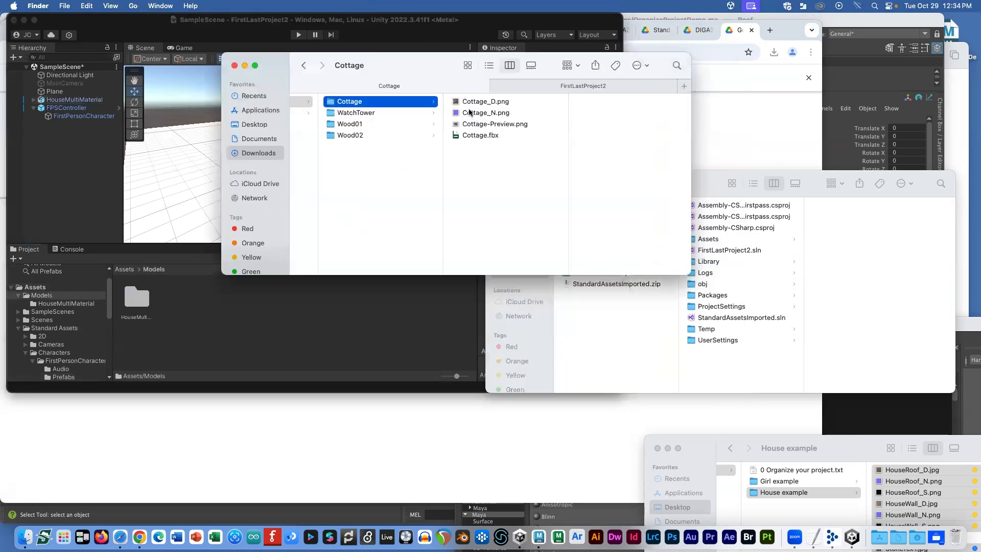
pyautogui.keyDown('shift'); pyautogui.click(363, 113); pyautogui.keyUp('shift')
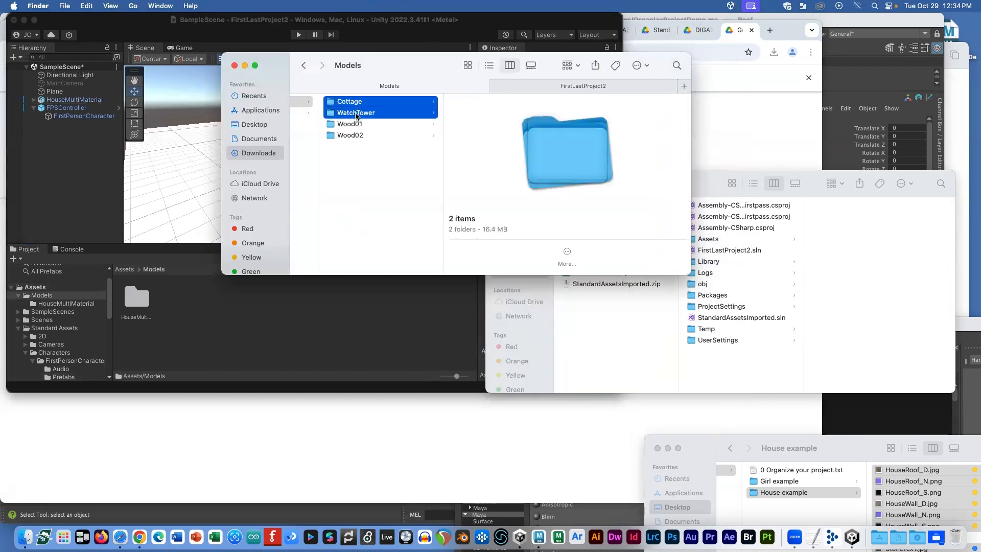
pyautogui.click(352, 124)
pyautogui.click(350, 101)
pyautogui.moveTo(350, 102); pyautogui.dragTo(219, 307)
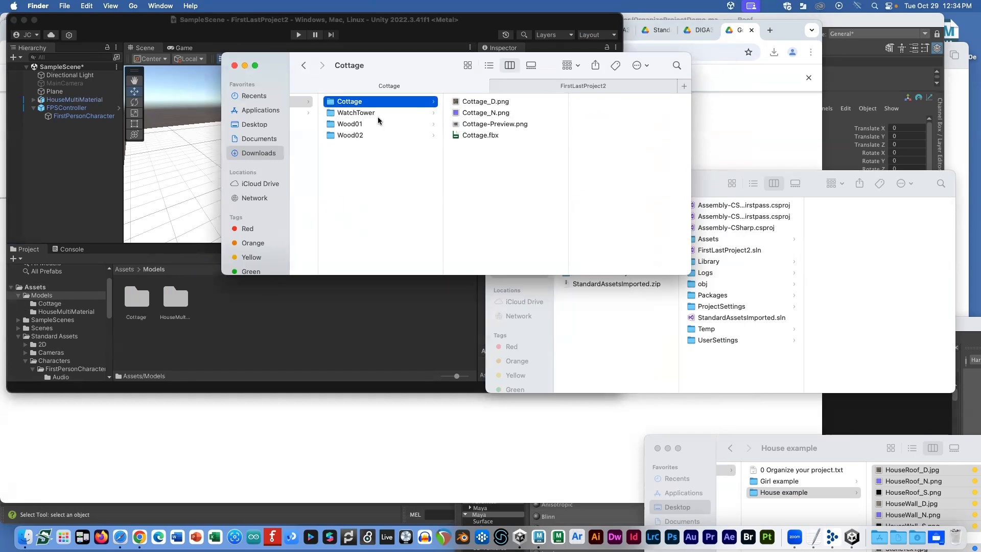
# Step: Drag the WatchTower, Wood01 and Wood02 folders from Finder into Assets/Models too
pyautogui.click(360, 113)
pyautogui.keyDown('shift'); pyautogui.click(352, 135); pyautogui.keyUp('shift')
pyautogui.moveTo(351, 136); pyautogui.dragTo(268, 321)
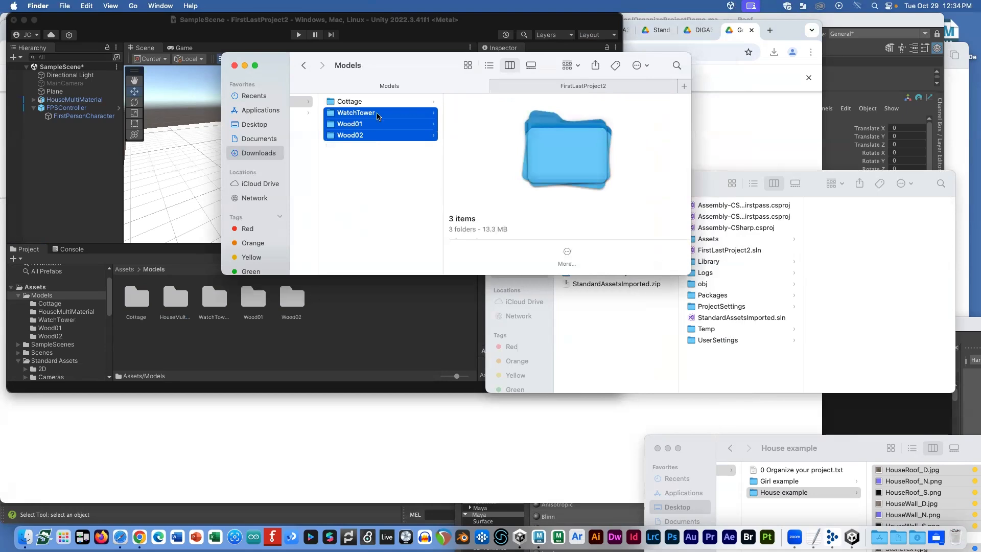
pyautogui.click(368, 154)
pyautogui.click(452, 112)
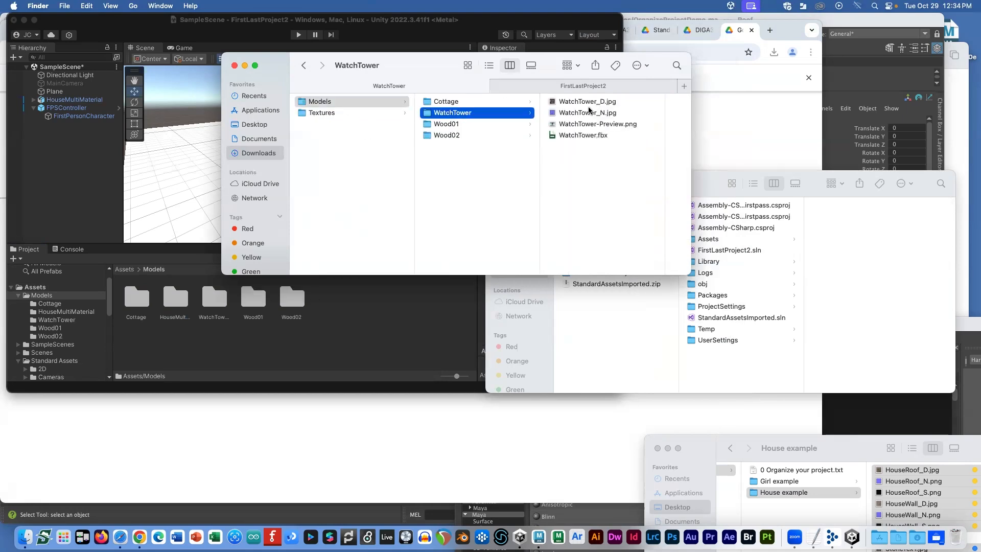
pyautogui.click(352, 313)
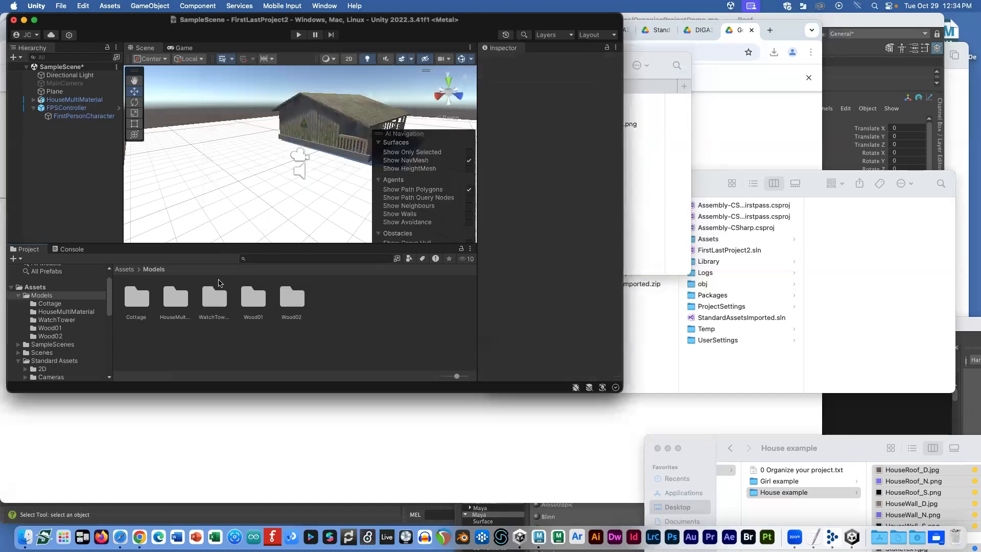
# Step: Place the Cottage model in the scene, scaled to about 0.3724 and lowered onto the ground
pyautogui.click(145, 298)
pyautogui.doubleClick(145, 298)
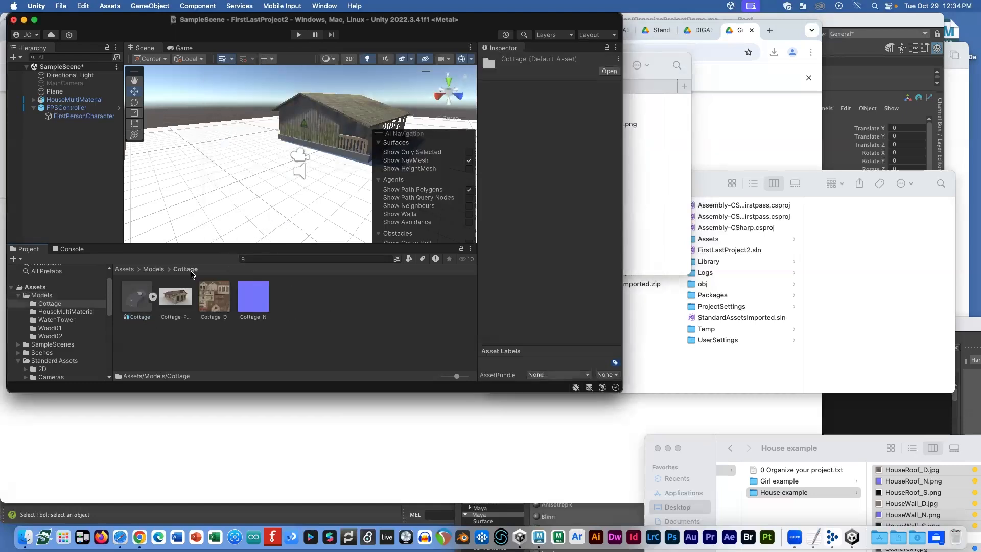
pyautogui.moveTo(137, 302); pyautogui.dragTo(158, 171)
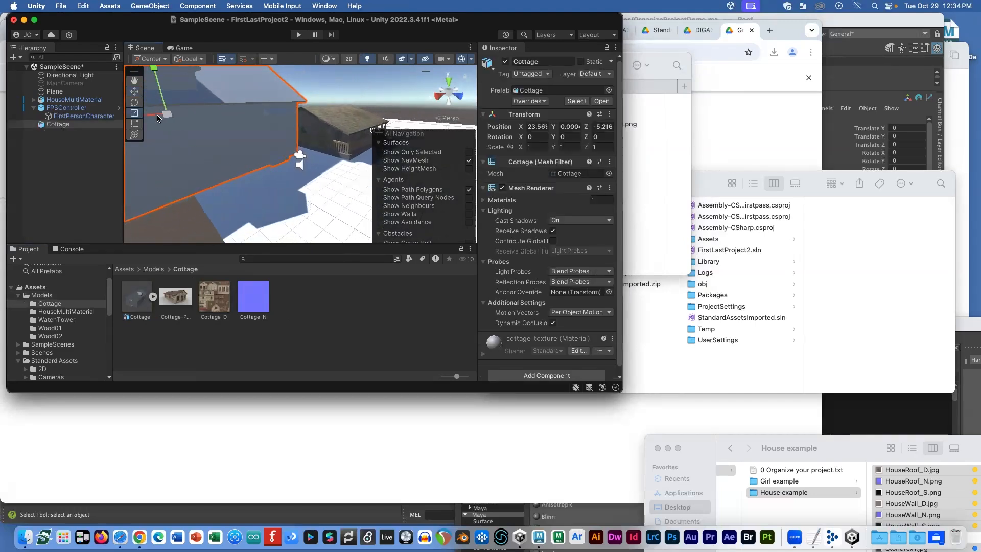
pyautogui.moveTo(167, 116); pyautogui.dragTo(156, 118)
pyautogui.press('w')
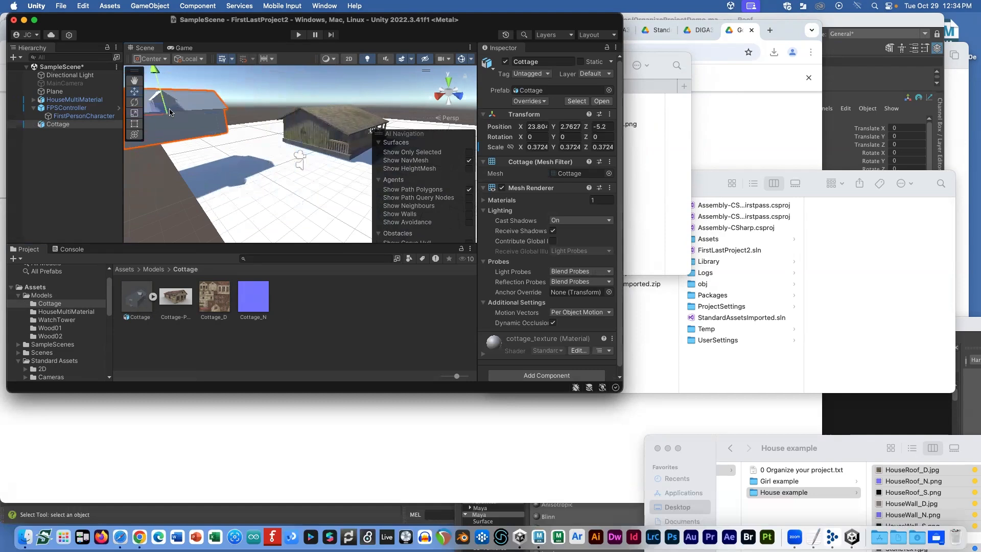
pyautogui.keyDown('alt'); pyautogui.moveTo(254, 135); pyautogui.dragTo(282, 152); pyautogui.keyUp('alt')
pyautogui.moveTo(164, 124); pyautogui.dragTo(201, 113)
pyautogui.moveTo(212, 73); pyautogui.dragTo(214, 105)
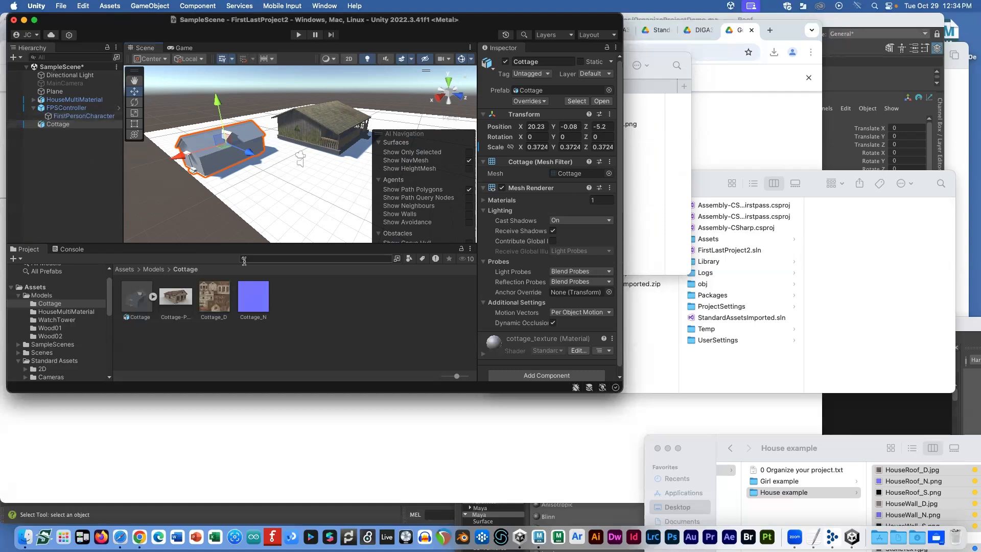
# Step: Create a new material in the Cottage folder
pyautogui.rightClick(300, 304)
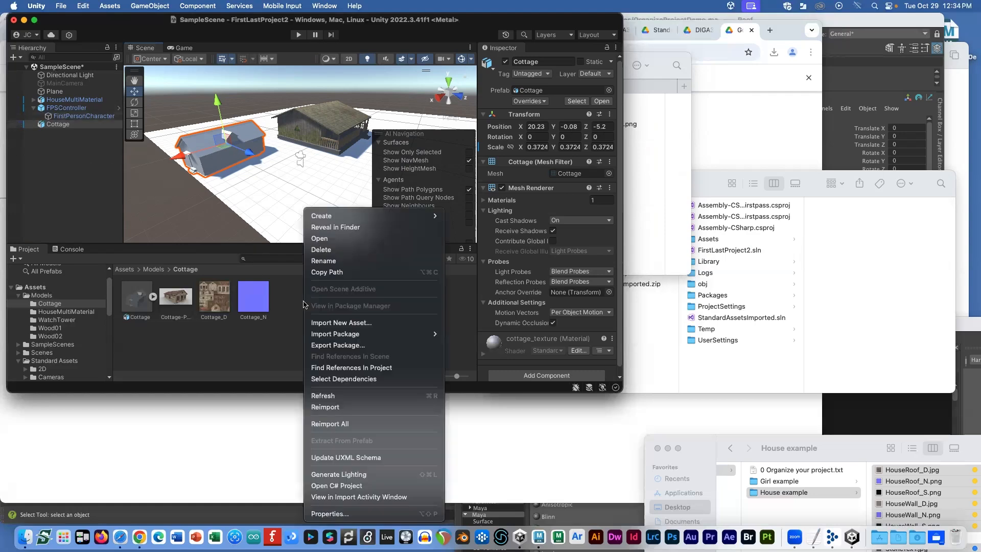
pyautogui.moveTo(416, 218)
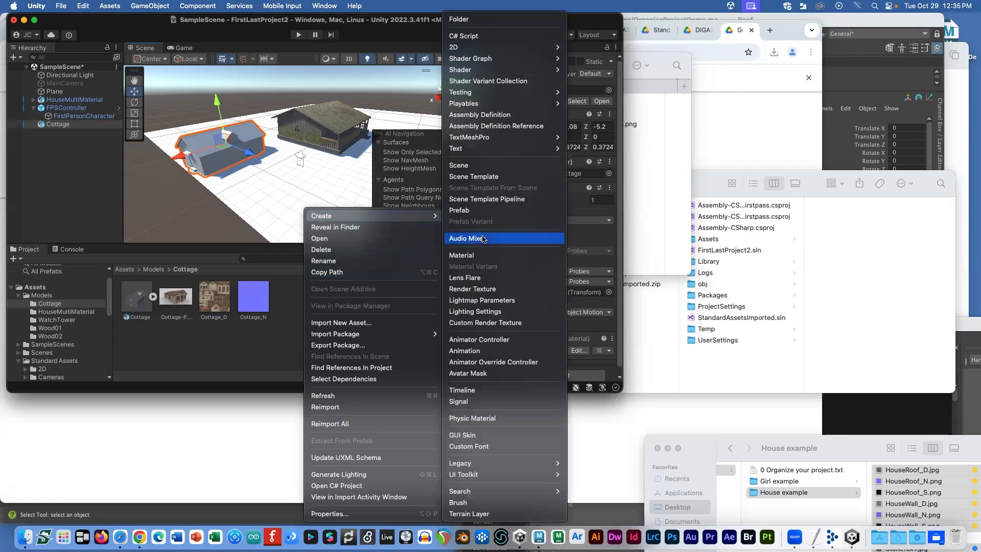
pyautogui.click(474, 257)
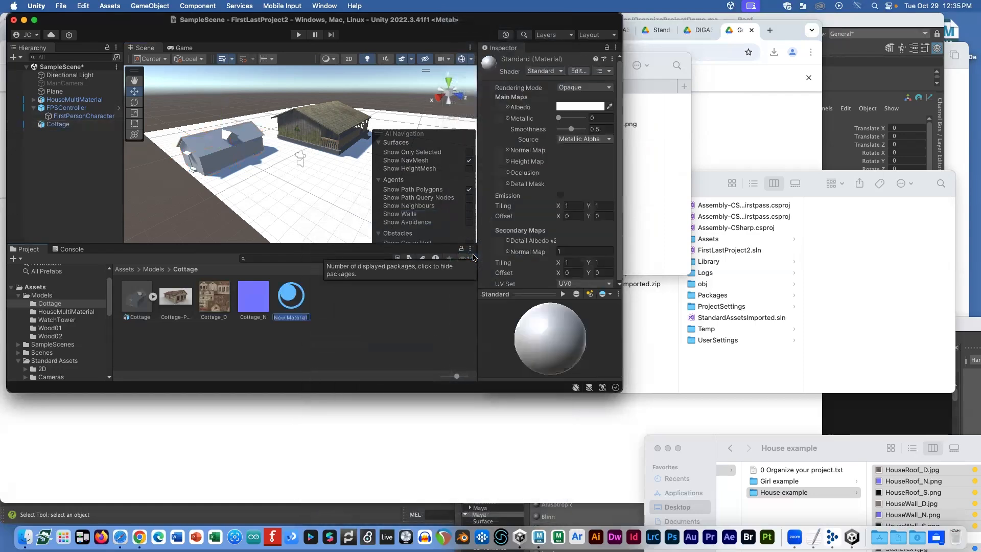
# Step: Name the material CottageM, with Cottage_D as albedo and Cottage_N as normal map
pyautogui.write('c')
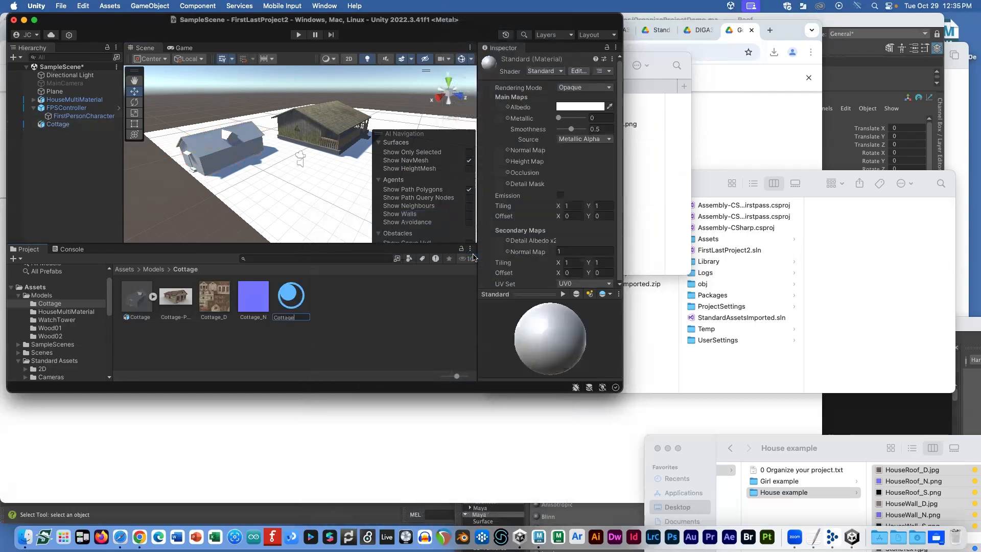
pyautogui.write('ottageM')
pyautogui.press('Return')
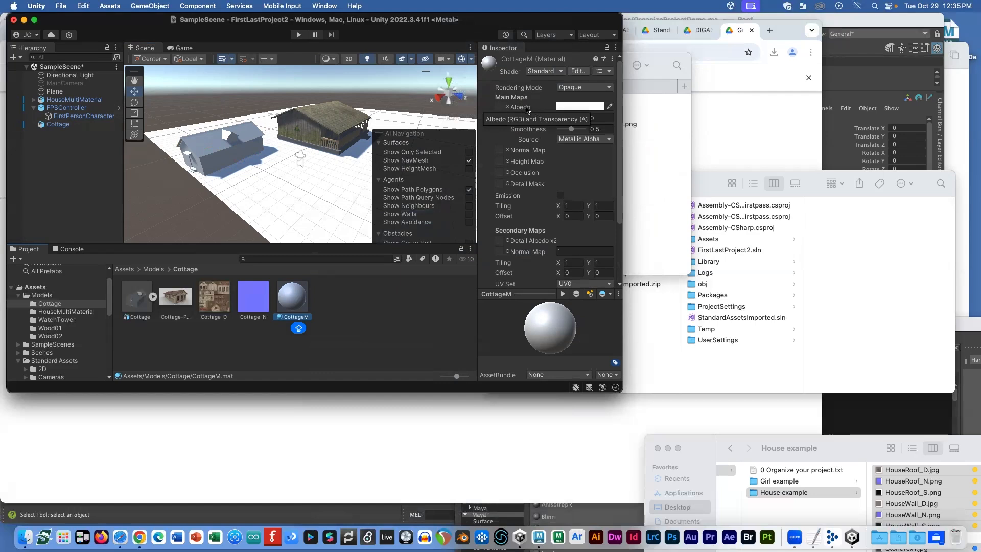
pyautogui.moveTo(214, 298); pyautogui.dragTo(510, 110)
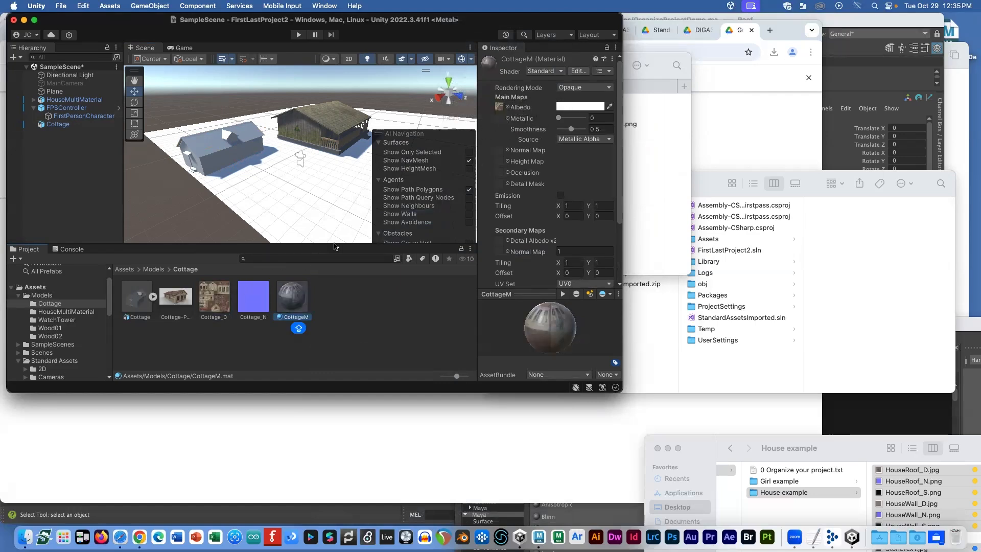
pyautogui.moveTo(517, 144); pyautogui.dragTo(513, 150)
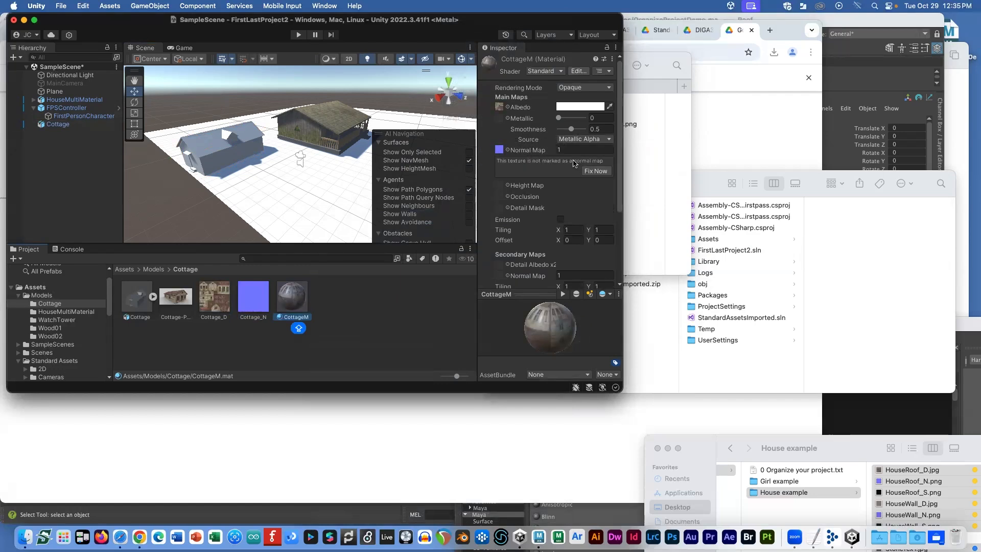
pyautogui.click(595, 171)
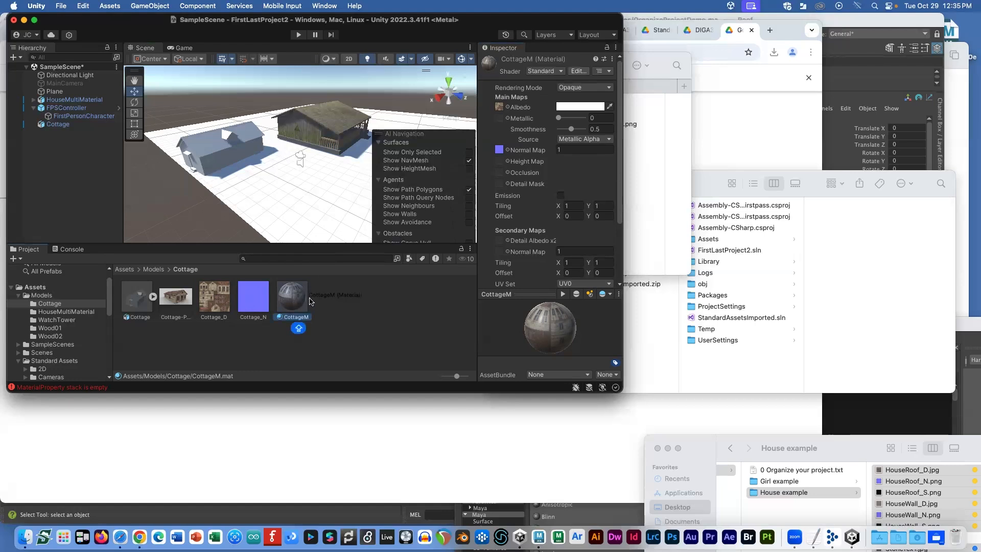
# Step: Apply CottageM to the cottage in the scene and inspect the textured house
pyautogui.moveTo(316, 306); pyautogui.dragTo(210, 148)
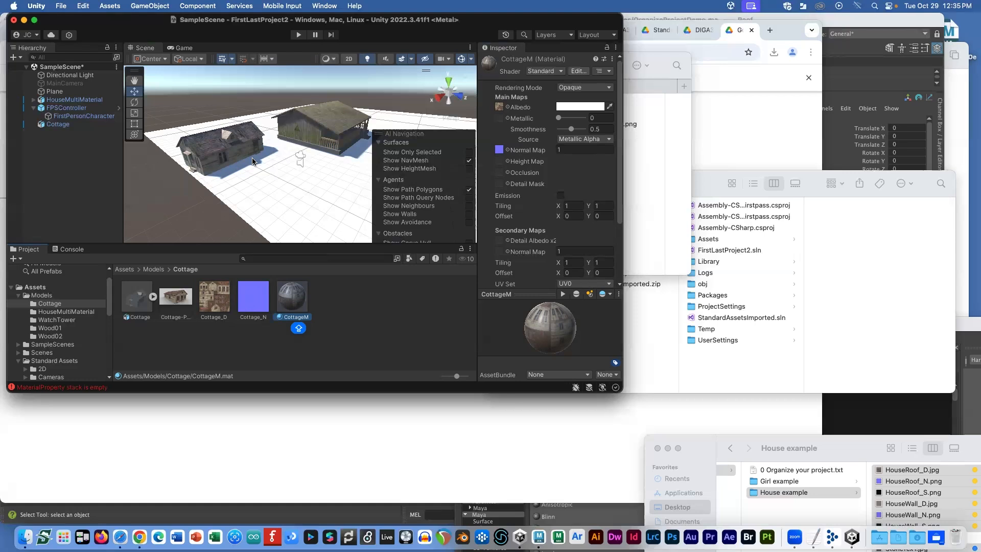
pyautogui.scroll(-1, 266, 155)
pyautogui.keyDown('alt'); pyautogui.moveTo(320, 190); pyautogui.dragTo(398, 176); pyautogui.keyUp('alt')
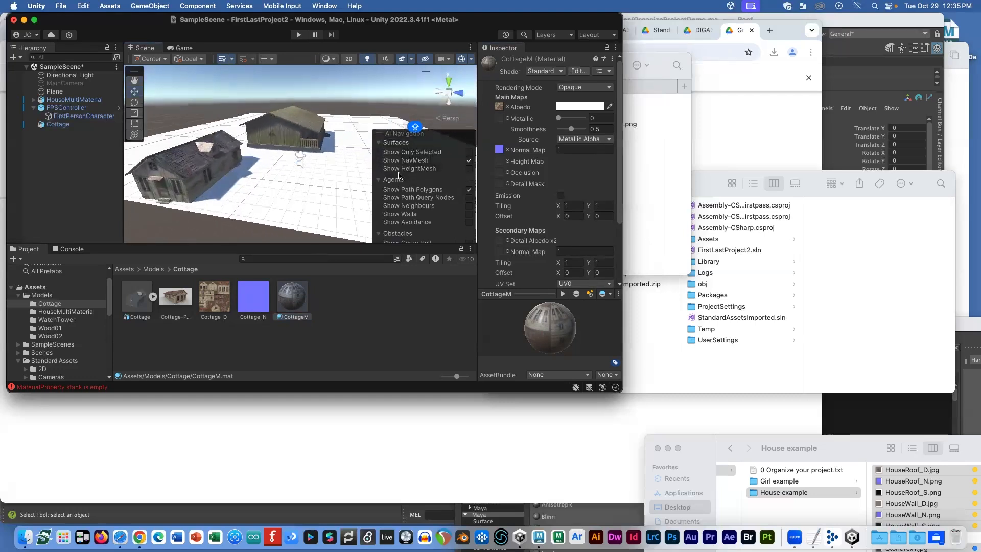
pyautogui.click(300, 152)
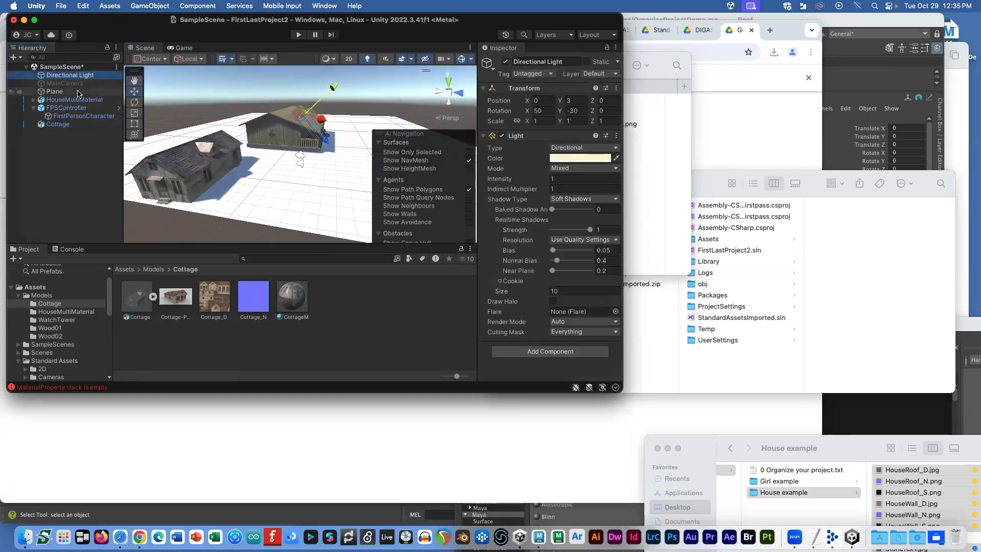
pyautogui.keyDown('alt'); pyautogui.moveTo(320, 133); pyautogui.dragTo(308, 118); pyautogui.keyUp('alt')
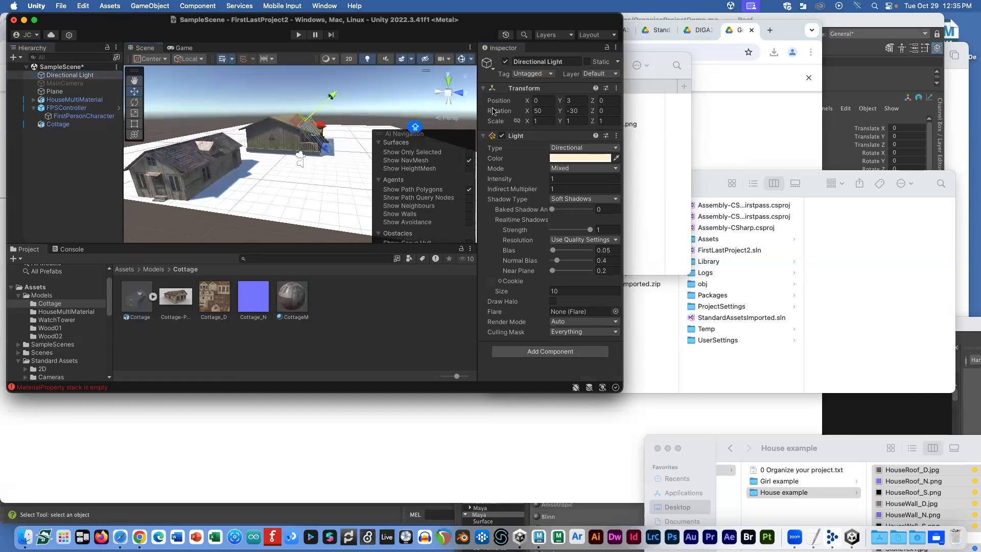
pyautogui.press('e')
pyautogui.moveTo(325, 109); pyautogui.dragTo(380, 193)
pyautogui.press('super+z')
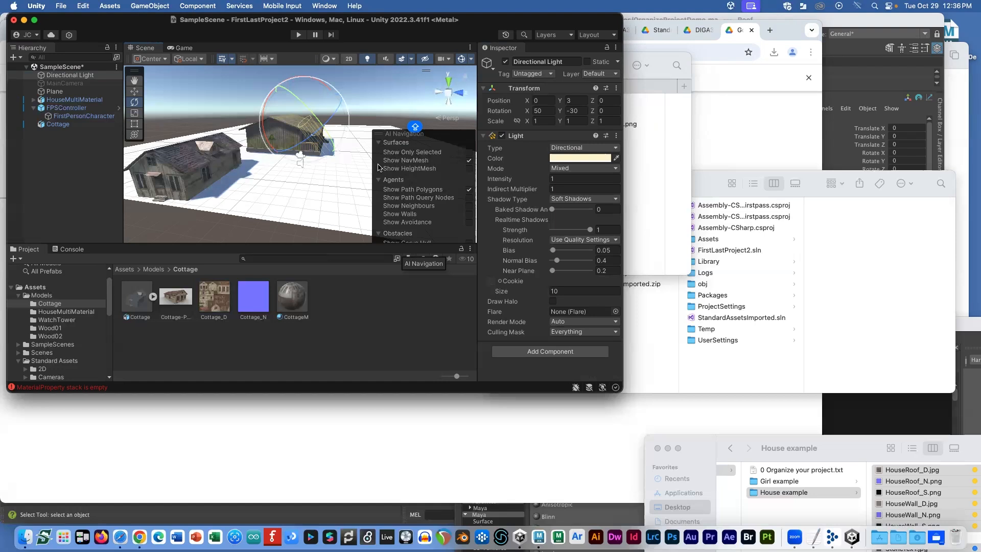
pyautogui.moveTo(299, 100); pyautogui.dragTo(345, 173)
pyautogui.press('super+z')
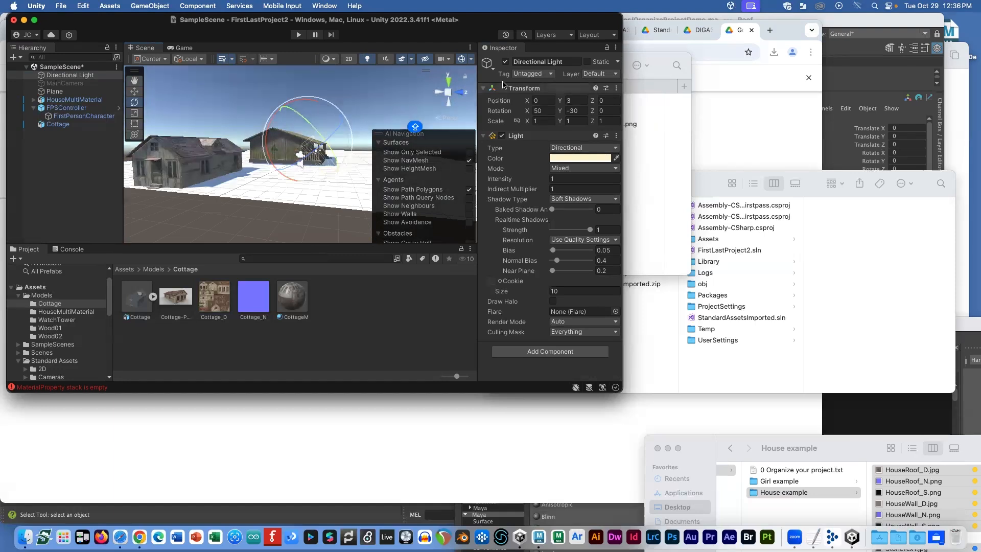
pyautogui.keyDown('alt'); pyautogui.moveTo(311, 122); pyautogui.dragTo(251, 149); pyautogui.keyUp('alt')
# Step: Deactivate the house's DoorA_G, DoorB_G and DoorC_G door groups
pyautogui.scroll(5, 286, 134)
pyautogui.click(299, 123)
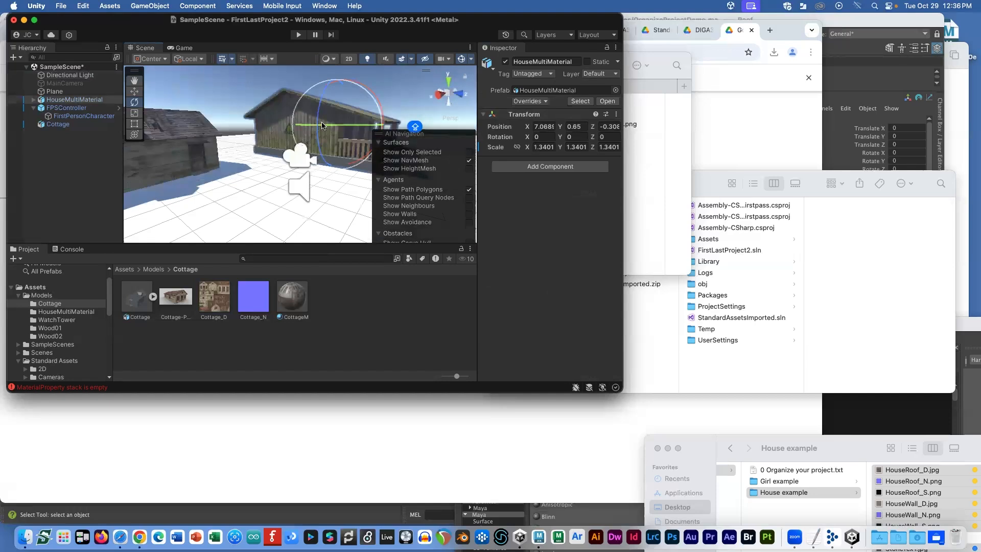
pyautogui.press('f')
pyautogui.scroll(5, 322, 126)
pyautogui.keyDown('alt'); pyautogui.moveTo(322, 126); pyautogui.dragTo(240, 136); pyautogui.keyUp('alt')
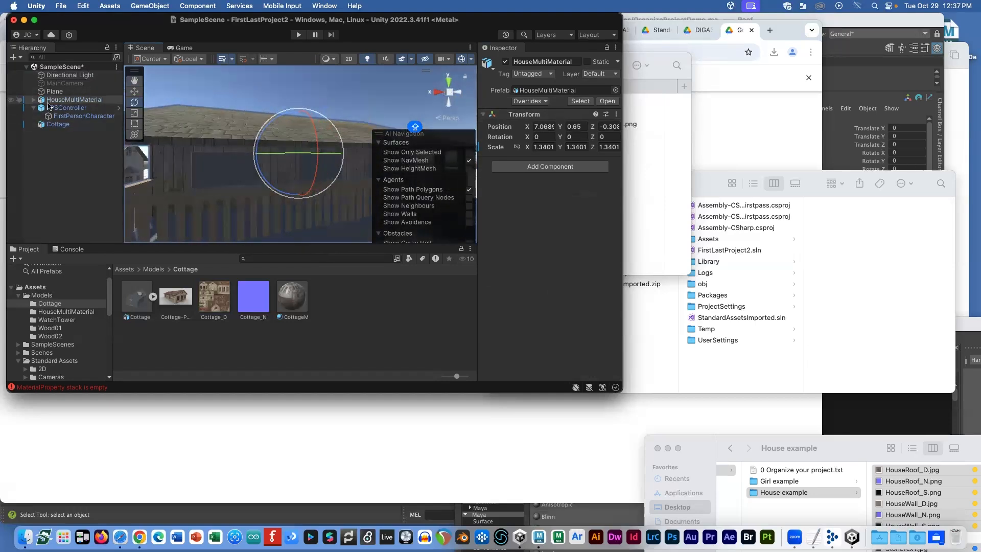
pyautogui.keyDown('alt'); pyautogui.click(33, 99); pyautogui.keyUp('alt')
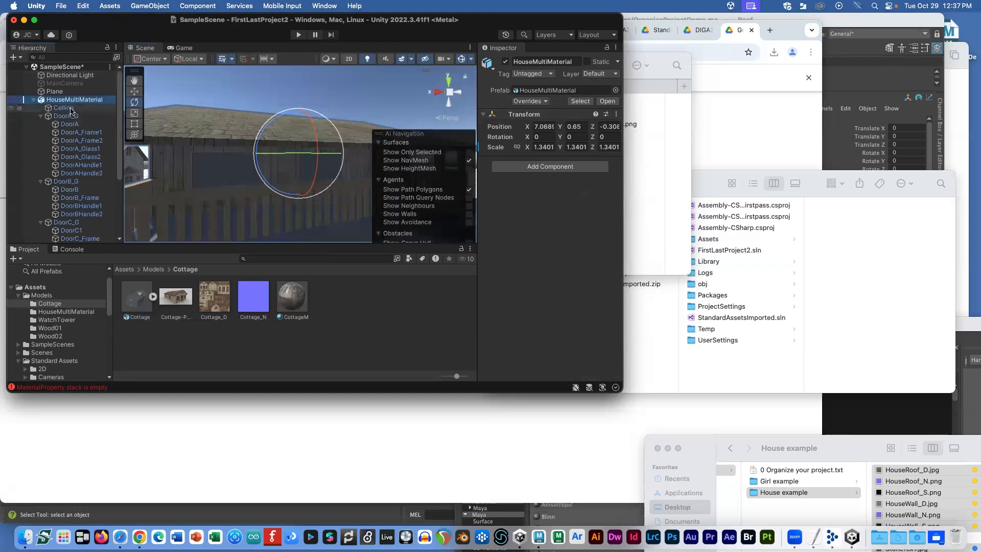
pyautogui.click(78, 183)
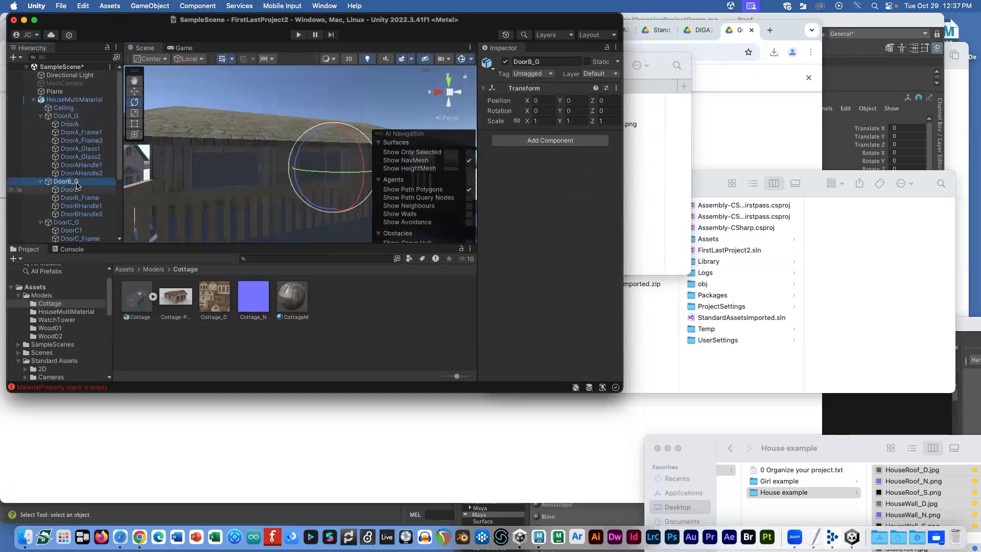
pyautogui.keyDown('super'); pyautogui.click(66, 222); pyautogui.keyUp('super')
pyautogui.keyDown('super'); pyautogui.click(66, 116); pyautogui.keyUp('super')
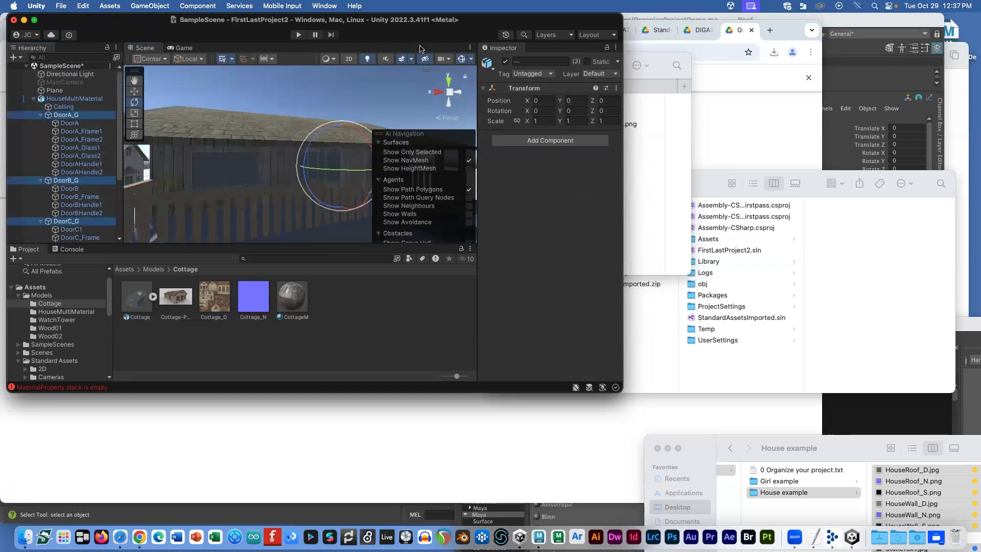
pyautogui.click(505, 61)
# Step: Deactivate WindowFrame and WindowGlass, then orbit to check the open window holes
pyautogui.scroll(-5, 87, 153)
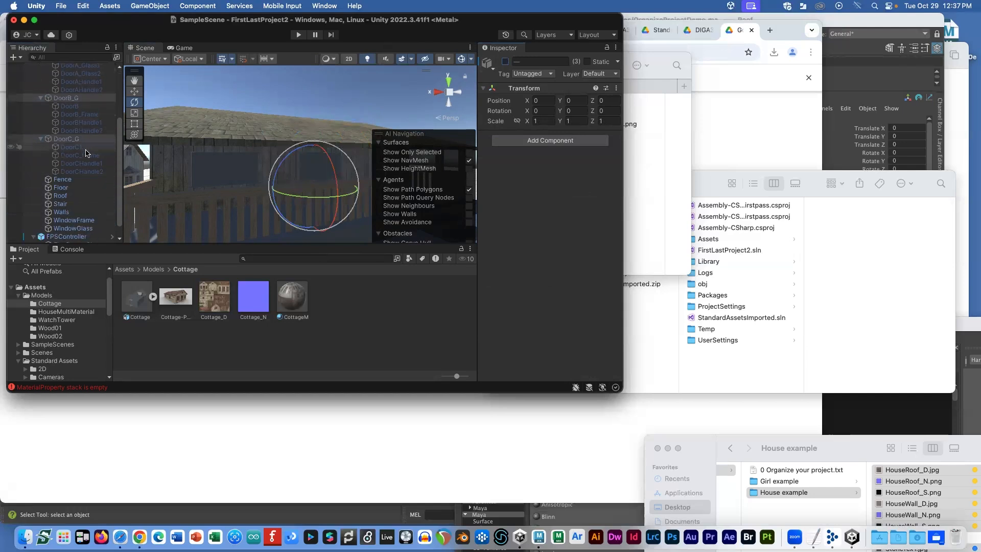
pyautogui.click(74, 205)
pyautogui.keyDown('shift'); pyautogui.click(73, 213); pyautogui.keyUp('shift')
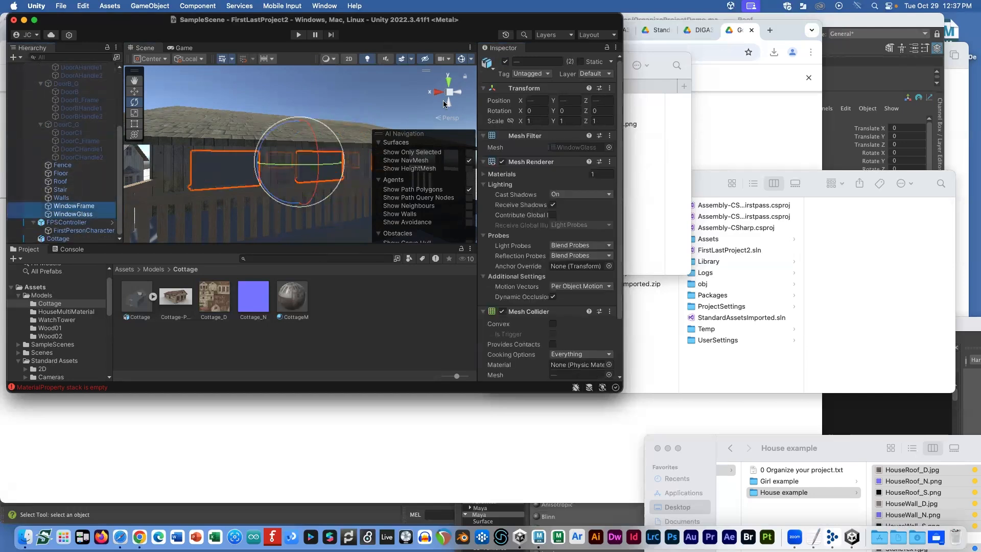
pyautogui.click(505, 61)
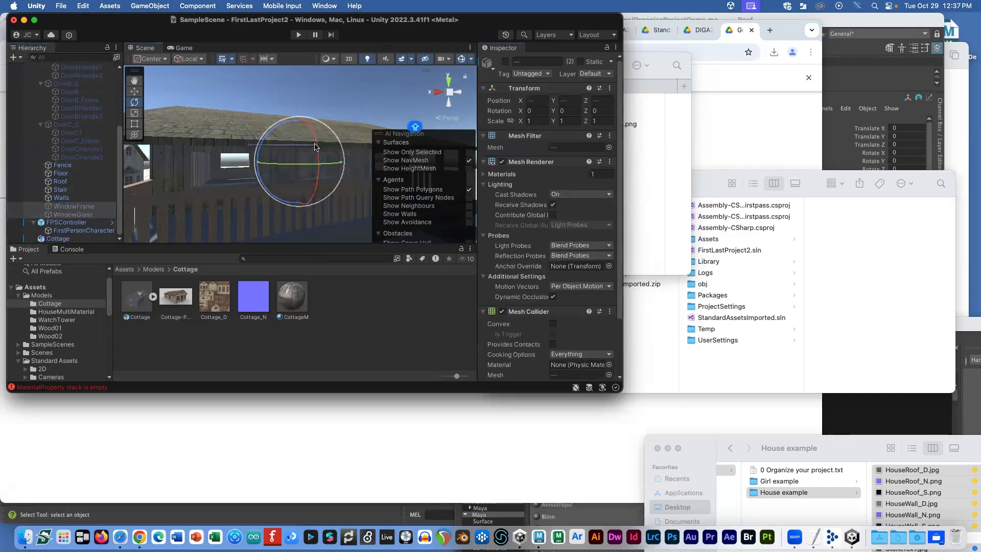
pyautogui.click(240, 94)
pyautogui.keyDown('alt'); pyautogui.moveTo(241, 98); pyautogui.dragTo(180, 108); pyautogui.keyUp('alt')
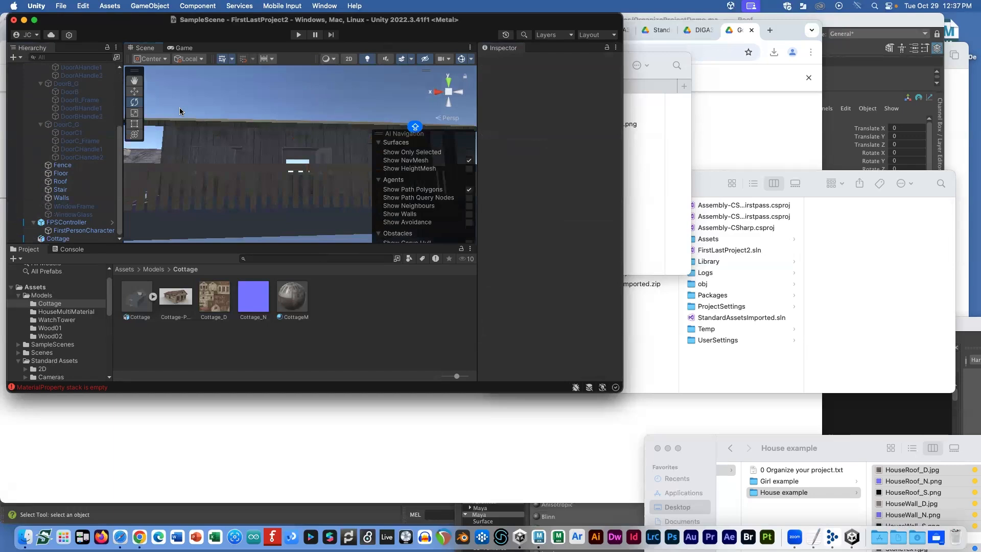
pyautogui.moveTo(291, 121)
pyautogui.keyDown('alt'); pyautogui.mouseDown()
pyautogui.moveTo(238, 114)
pyautogui.moveTo(276, 129)
pyautogui.mouseUp(); pyautogui.keyUp('alt')
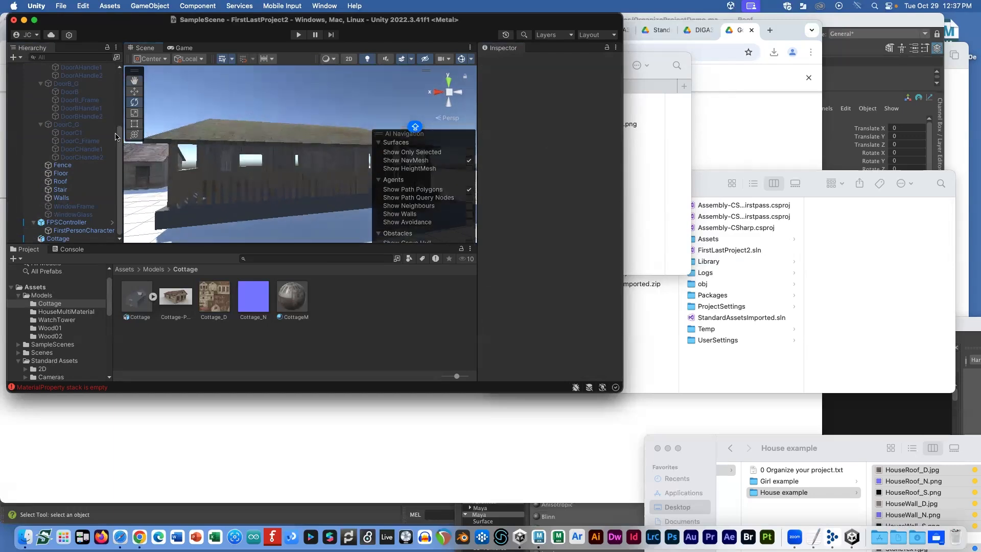
pyautogui.scroll(5, 91, 131)
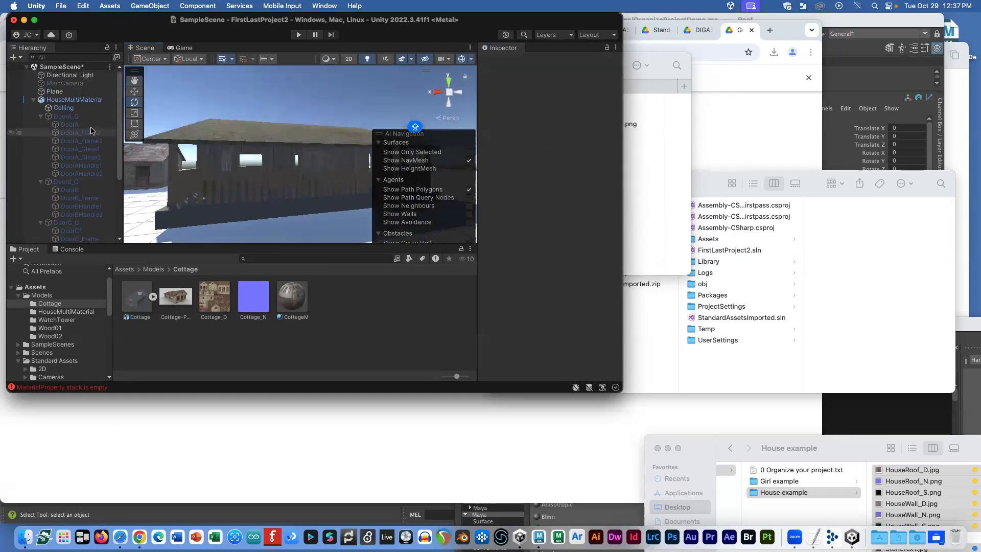
# Step: Deactivate the Directional Light, leaving the scene dark
pyautogui.click(65, 77)
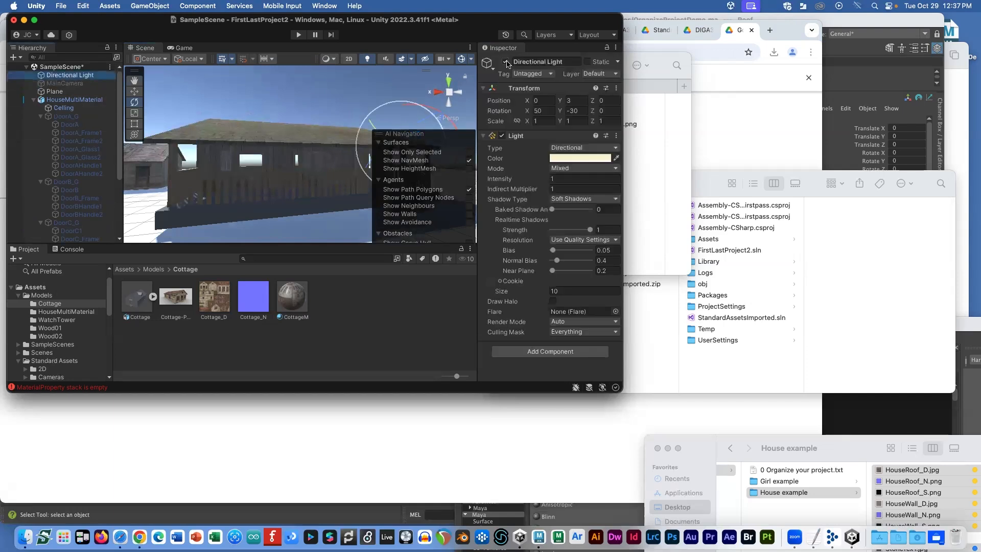
pyautogui.click(506, 61)
pyautogui.click(505, 62)
pyautogui.click(505, 62)
pyautogui.click(506, 62)
pyautogui.click(505, 62)
pyautogui.scroll(-3, 272, 104)
pyautogui.keyDown('alt'); pyautogui.moveTo(271, 104); pyautogui.dragTo(220, 95); pyautogui.keyUp('alt')
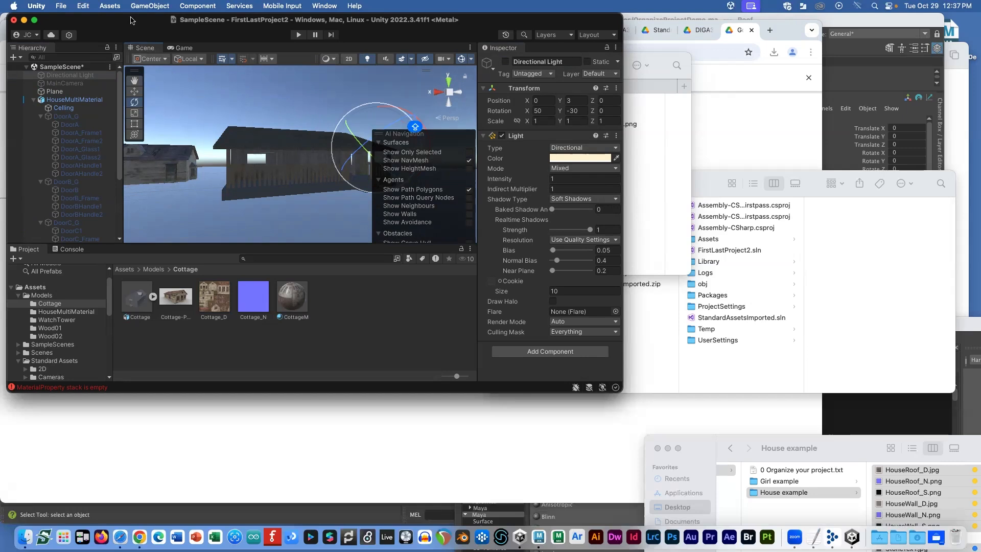
# Step: Select HouseMultiMaterial and orbit the view slightly inside the house
pyautogui.click(104, 100)
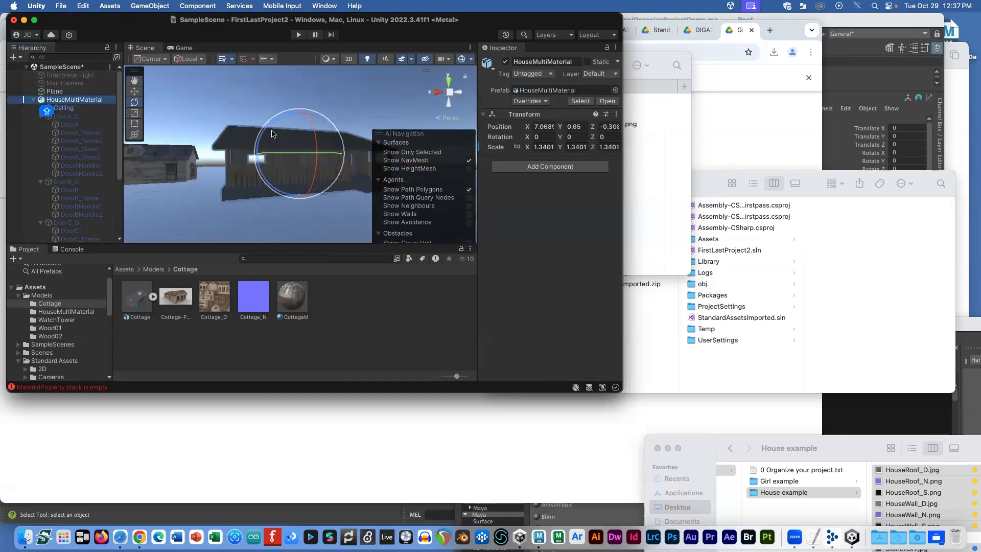
pyautogui.scroll(6, 283, 138)
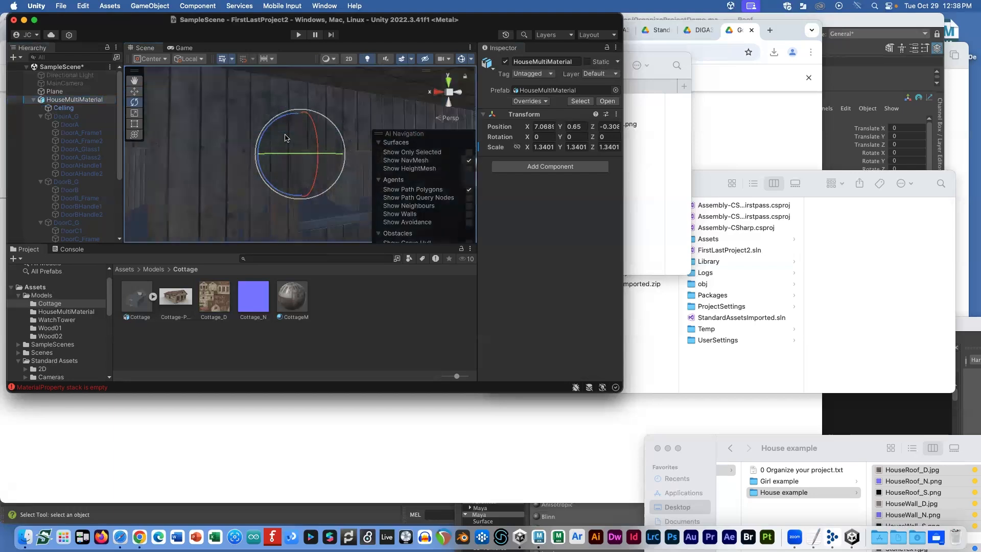
pyautogui.keyDown('alt'); pyautogui.moveTo(292, 109); pyautogui.dragTo(312, 128); pyautogui.keyUp('alt')
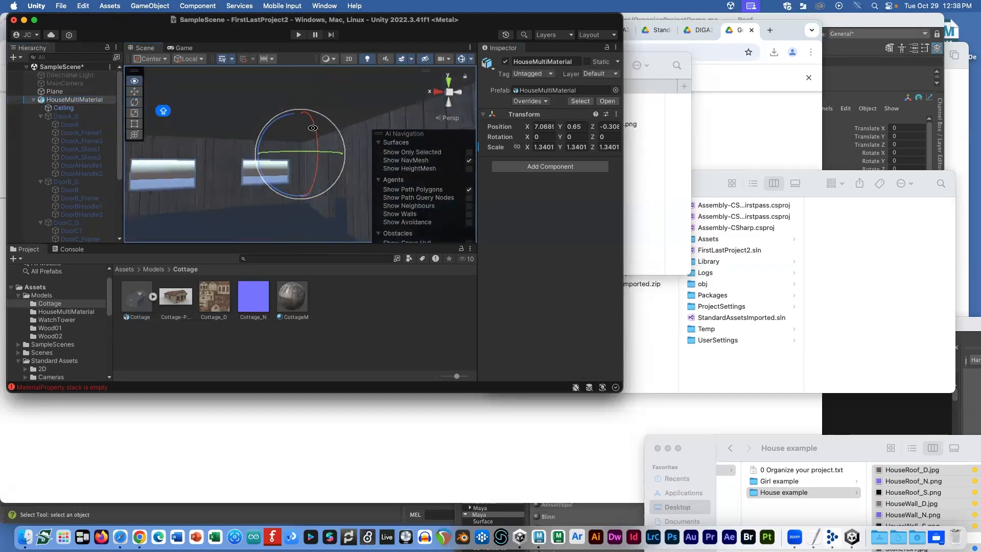
# Step: Add a point light named Candle and raise it to about Y 2.8 inside the house
pyautogui.click(147, 6)
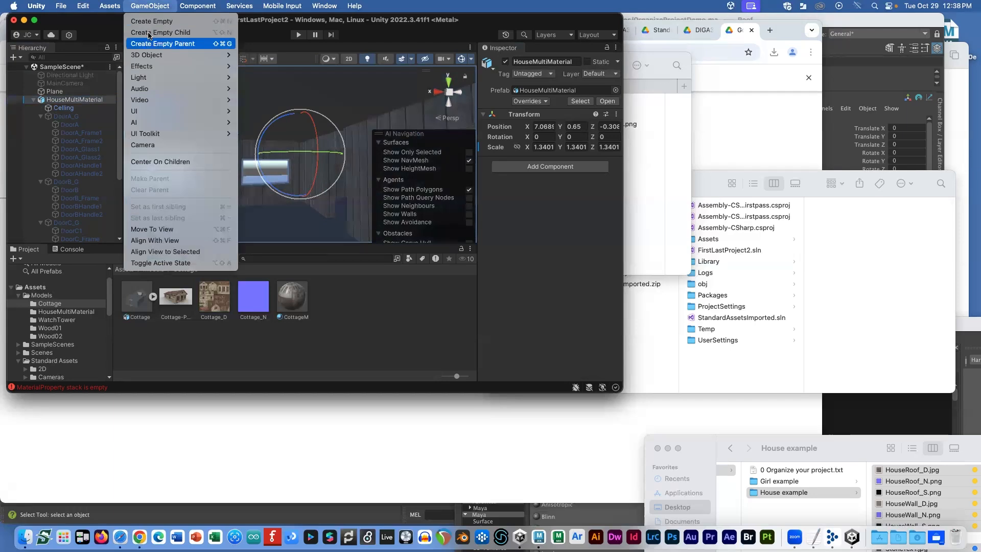
pyautogui.moveTo(169, 78)
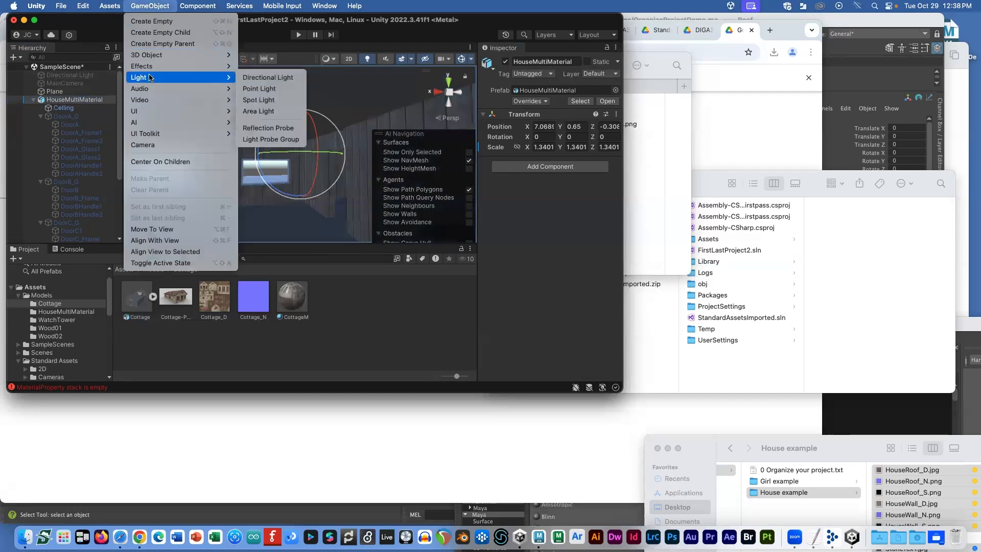
pyautogui.click(259, 89)
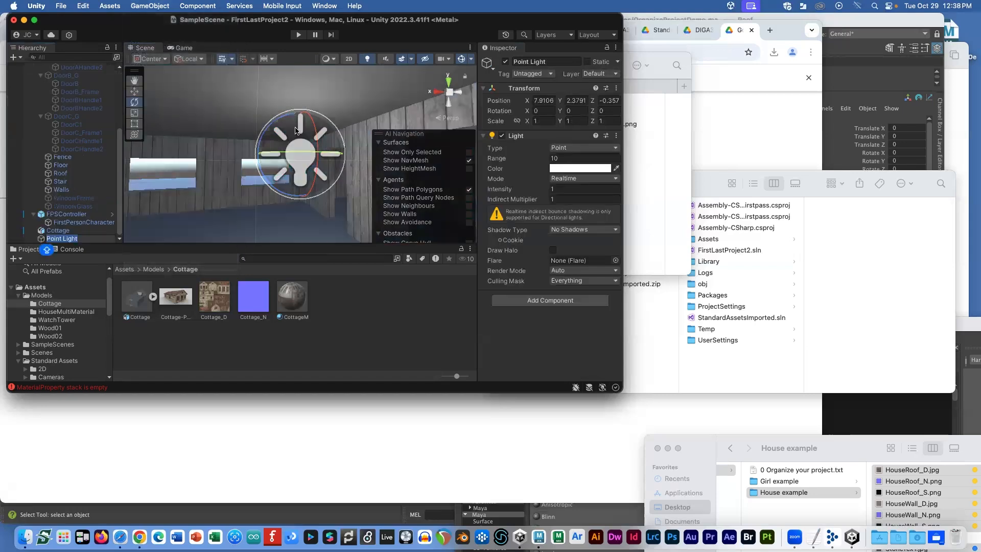
pyautogui.write('WIND')
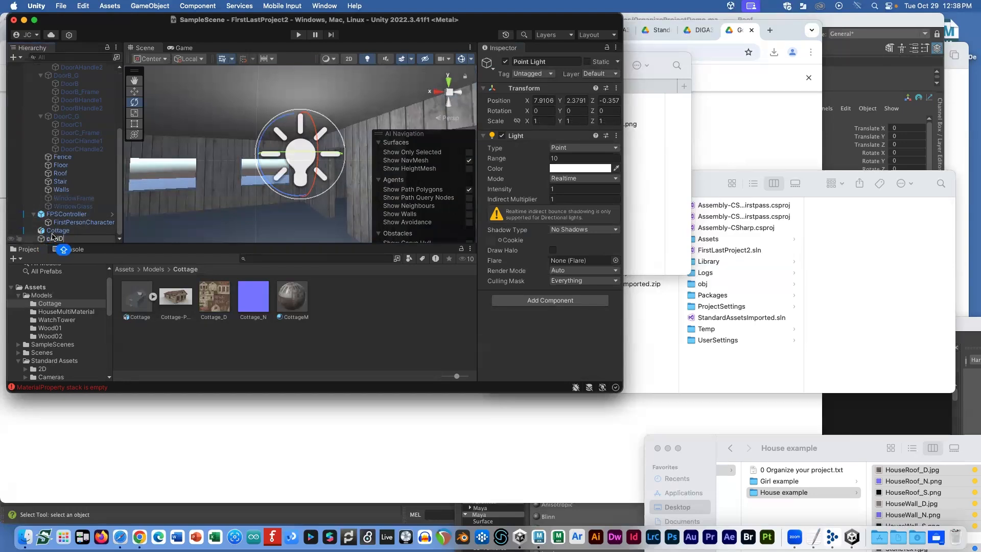
pyautogui.press('BackSpace')
pyautogui.press('BackSpace')
pyautogui.press('Return')
pyautogui.scroll(1, 236, 193)
pyautogui.click(69, 230)
pyautogui.click(66, 238)
pyautogui.press('w')
pyautogui.moveTo(300, 118); pyautogui.dragTo(296, 80)
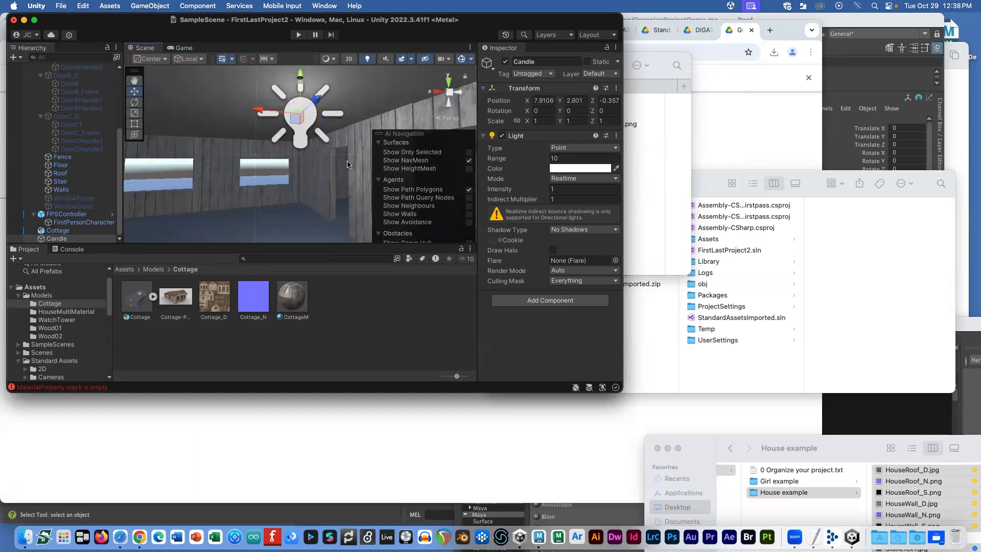
# Step: Give the Candle range 2.06, intensity 2.45 and yellow FFE41A colour
pyautogui.scroll(-5, 353, 166)
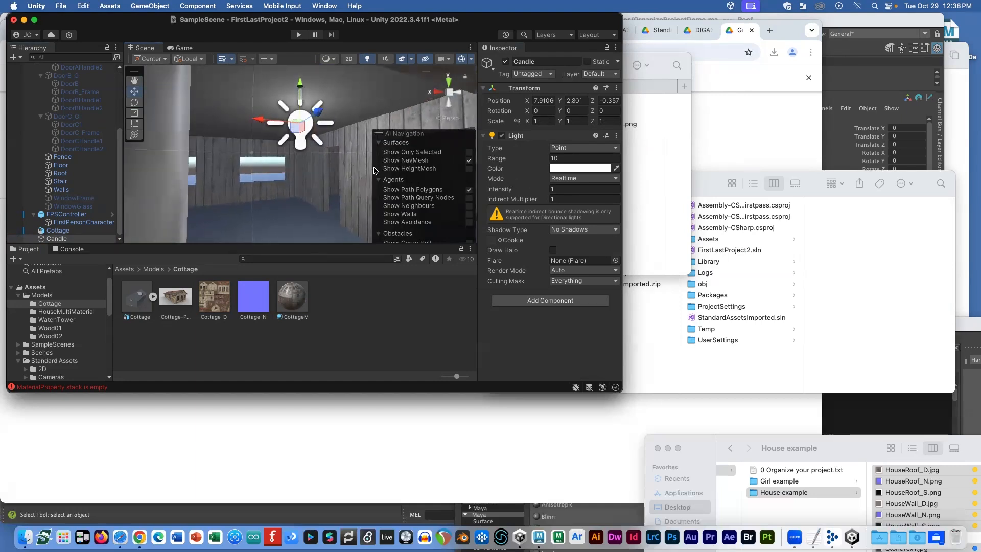
pyautogui.moveTo(498, 164); pyautogui.dragTo(362, 169)
pyautogui.moveTo(503, 191); pyautogui.dragTo(511, 192)
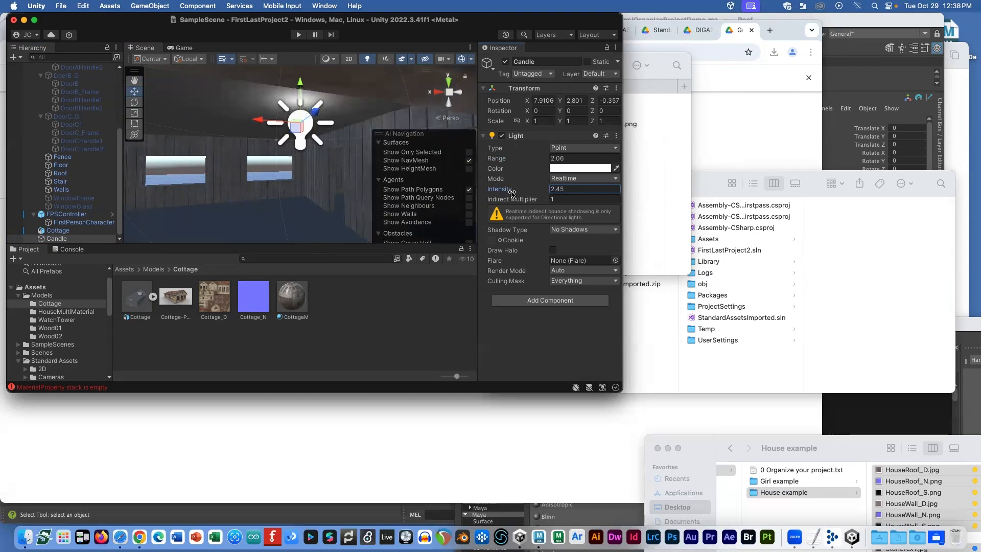
pyautogui.click(561, 169)
pyautogui.moveTo(572, 263); pyautogui.dragTo(641, 217)
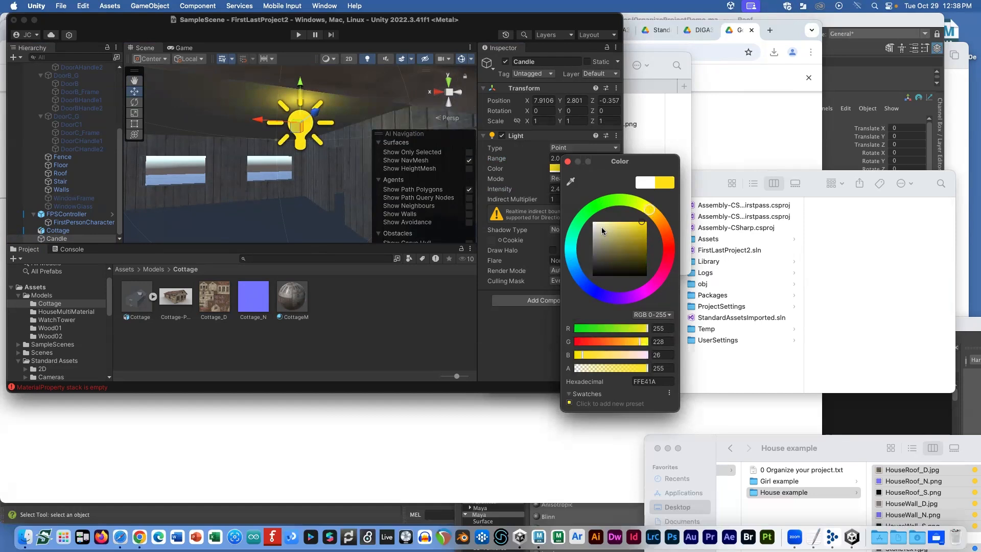
pyautogui.click(318, 176)
pyautogui.scroll(6, 314, 164)
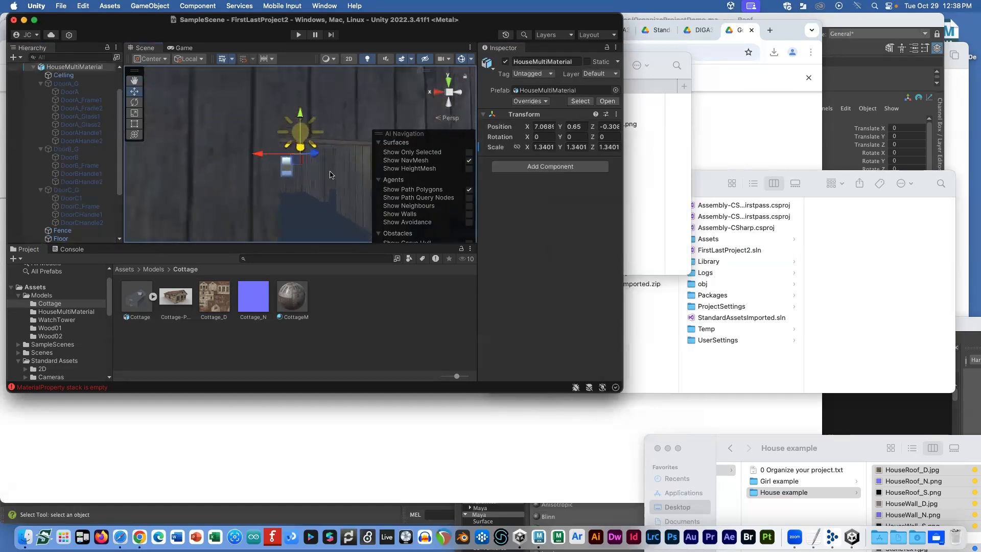
pyautogui.scroll(4, 314, 158)
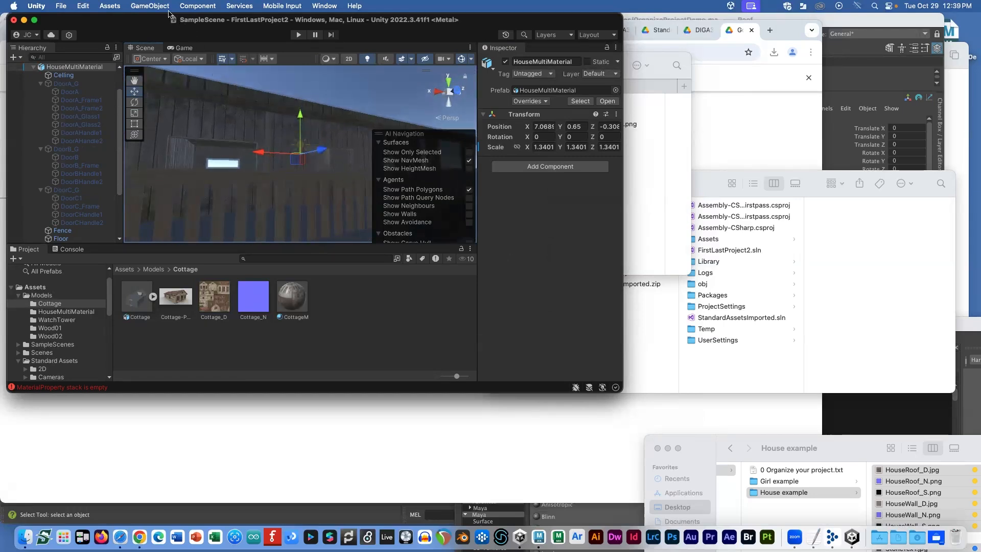
# Step: Add a Spot Light and position it by the cottage, at about Z 2.3
pyautogui.click(153, 6)
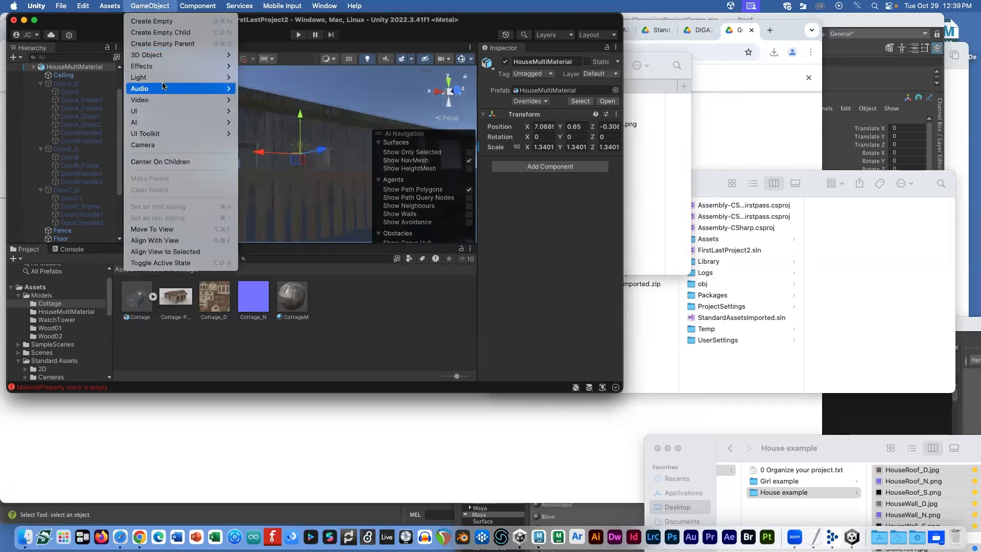
pyautogui.moveTo(220, 77)
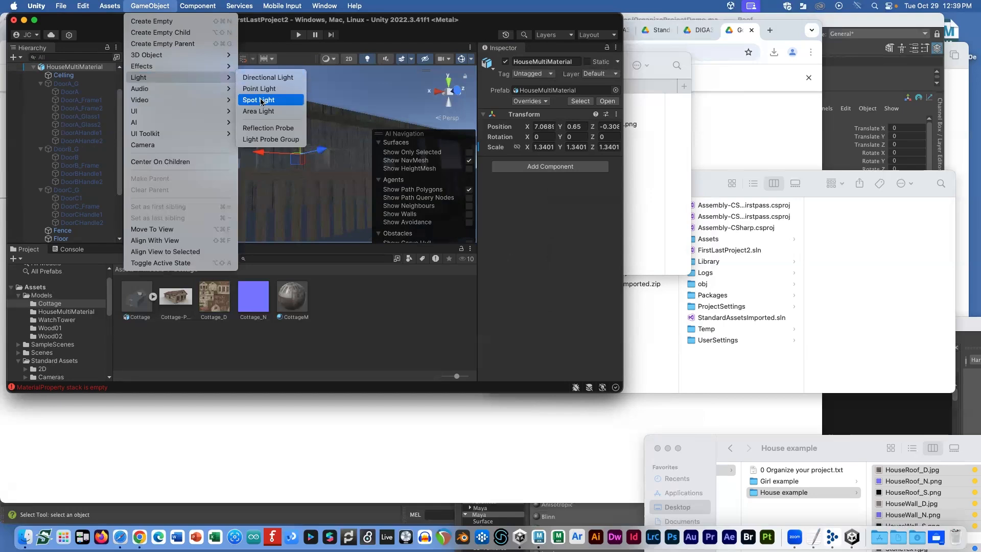
pyautogui.click(259, 100)
pyautogui.moveTo(300, 194); pyautogui.dragTo(359, 157)
pyautogui.moveTo(336, 102); pyautogui.dragTo(332, 147)
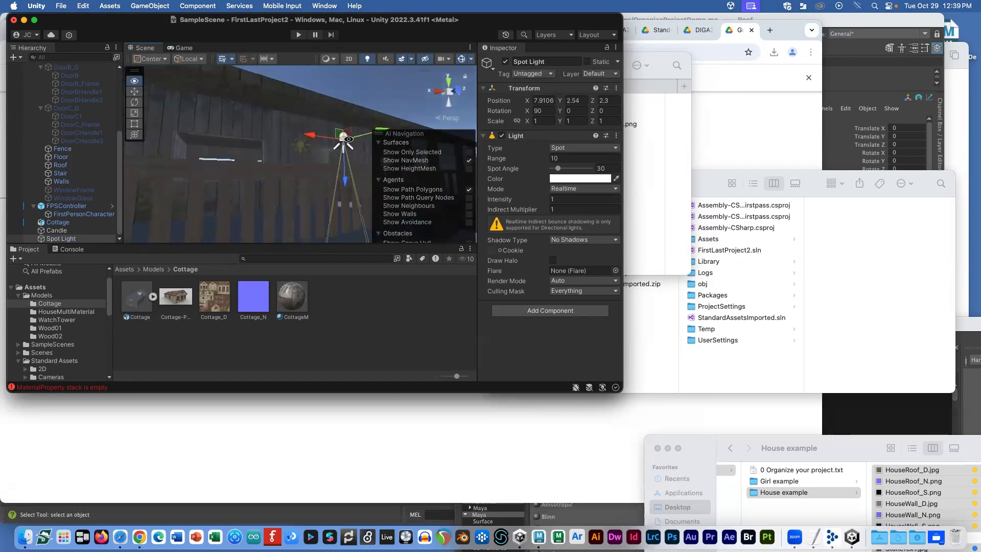
pyautogui.moveTo(346, 185); pyautogui.dragTo(174, 139)
pyautogui.moveTo(220, 184); pyautogui.dragTo(220, 182)
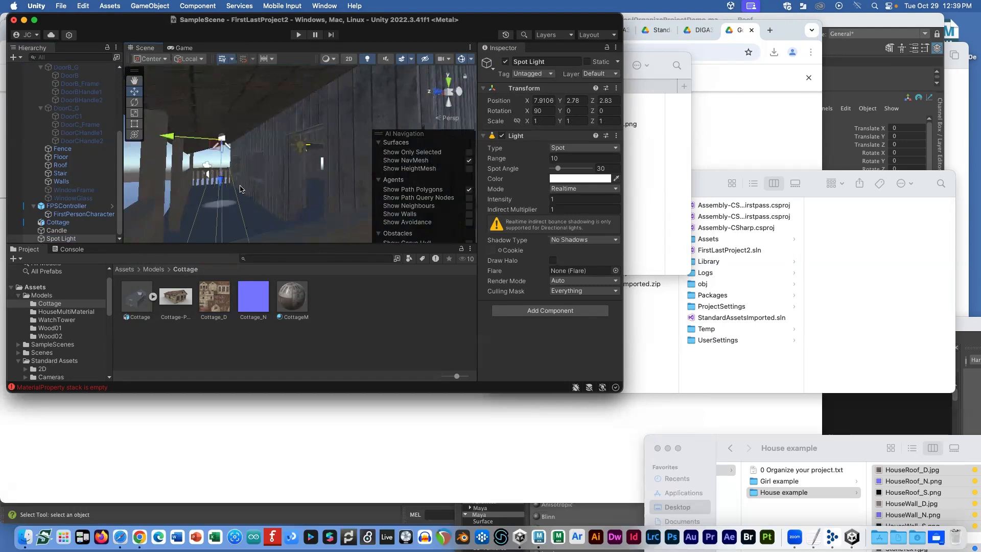
# Step: Set the Spot Light to a 75° angle, range 6.7, intensity 2.62 and orange colour
pyautogui.moveTo(558, 169); pyautogui.dragTo(567, 170)
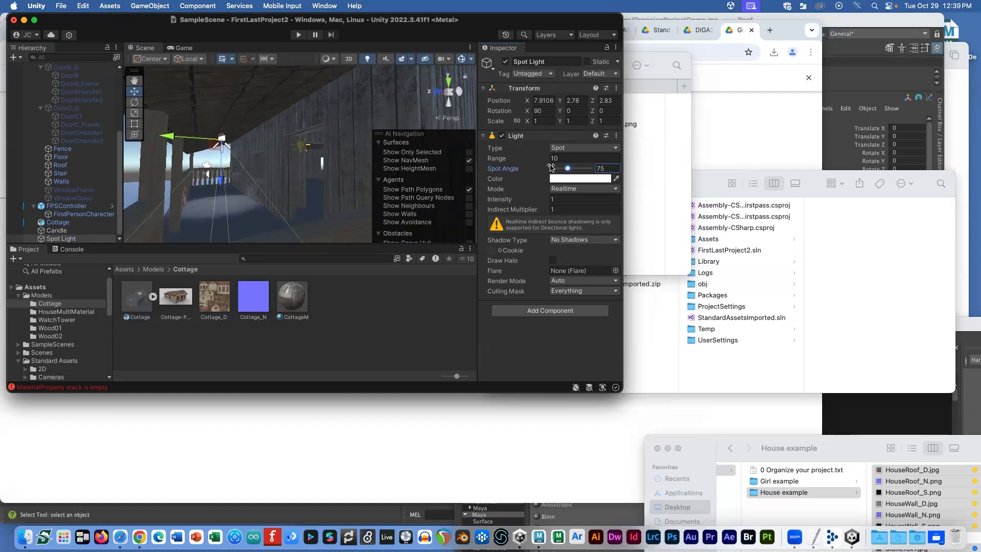
pyautogui.moveTo(506, 162); pyautogui.dragTo(442, 173)
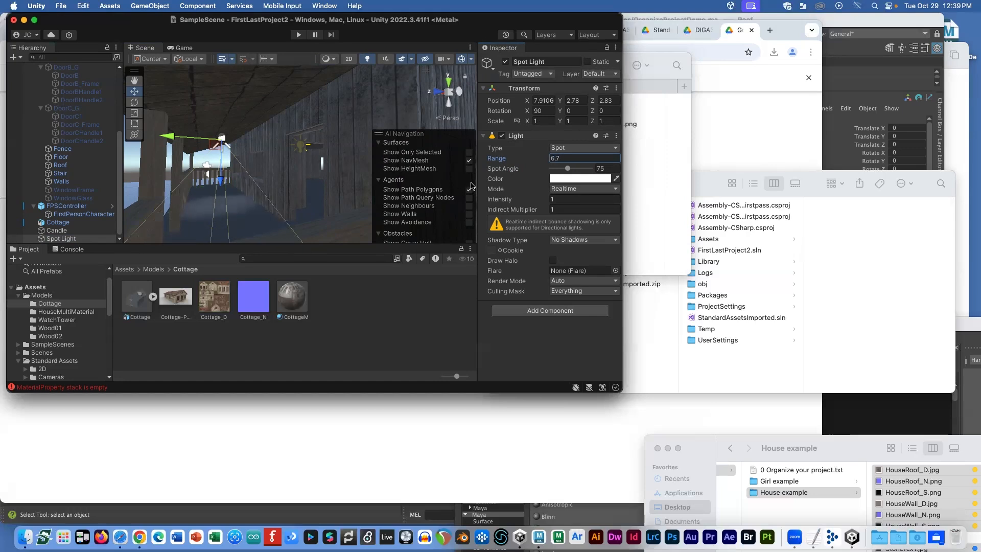
pyautogui.moveTo(503, 201); pyautogui.dragTo(514, 203)
pyautogui.click(572, 179)
pyautogui.click(665, 230)
pyautogui.click(650, 233)
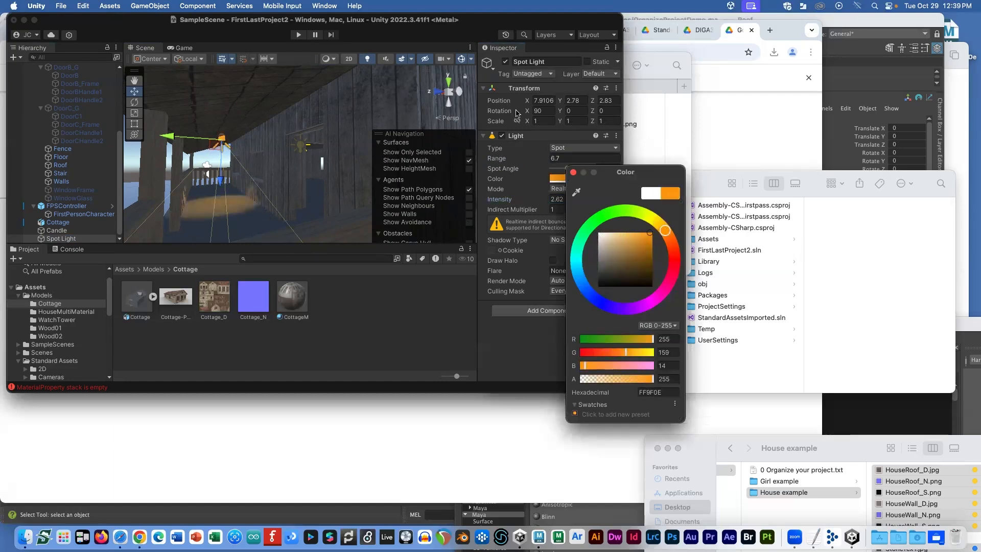
pyautogui.click(472, 20)
# Step: Set the Spot Light's Shadow Type to Soft Shadows
pyautogui.keyDown('alt'); pyautogui.moveTo(233, 208); pyautogui.dragTo(300, 193); pyautogui.keyUp('alt')
pyautogui.keyDown('alt'); pyautogui.moveTo(301, 192); pyautogui.dragTo(221, 203, button='right'); pyautogui.keyUp('alt')
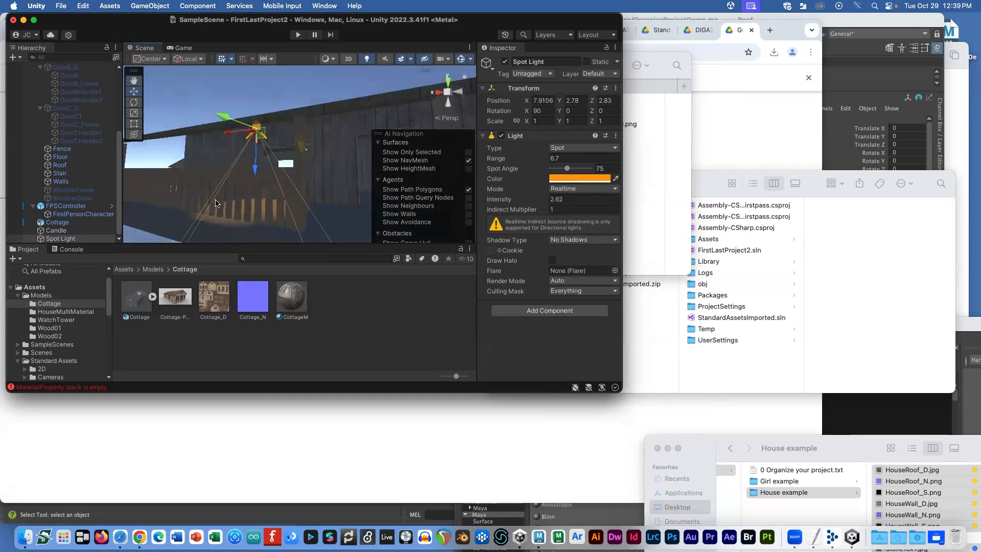
pyautogui.click(587, 242)
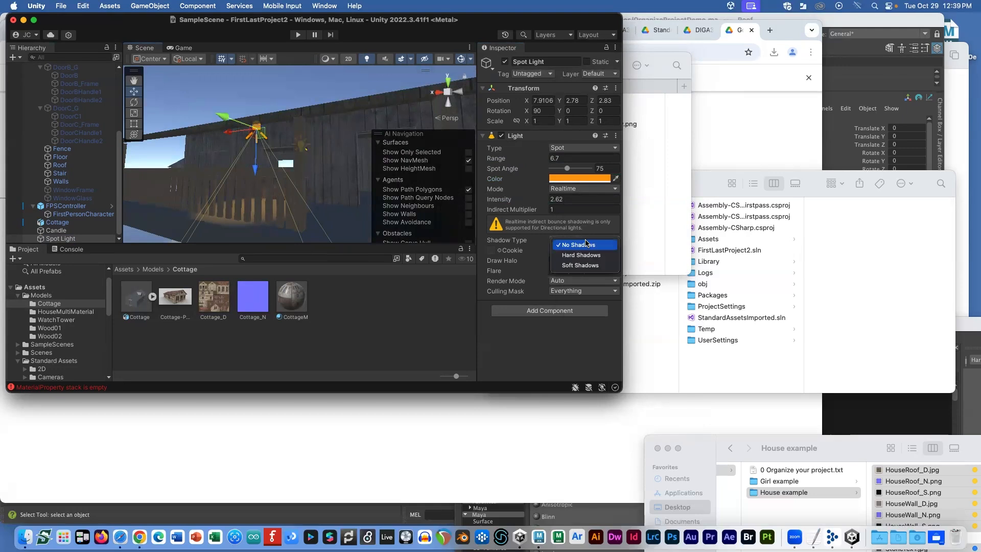
pyautogui.click(583, 259)
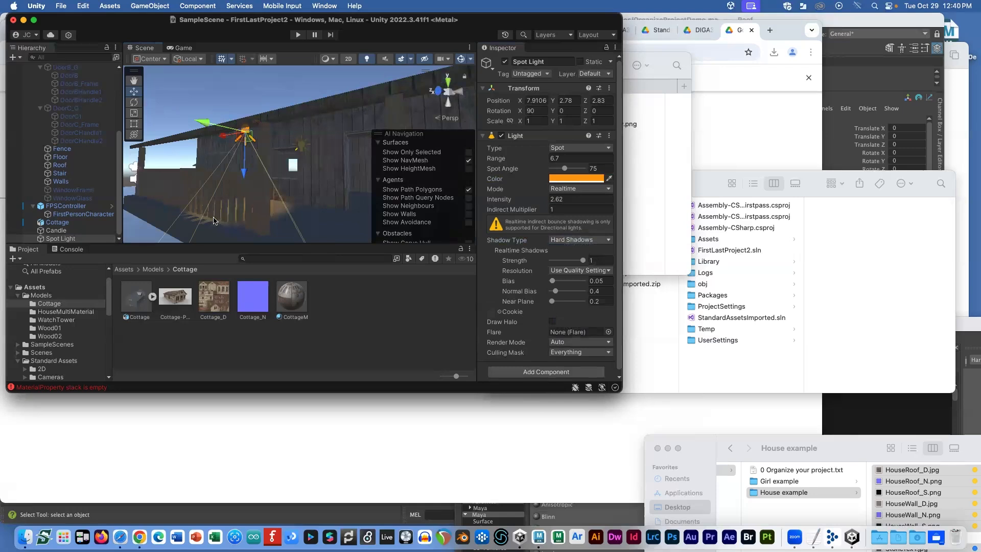
pyautogui.click(566, 241)
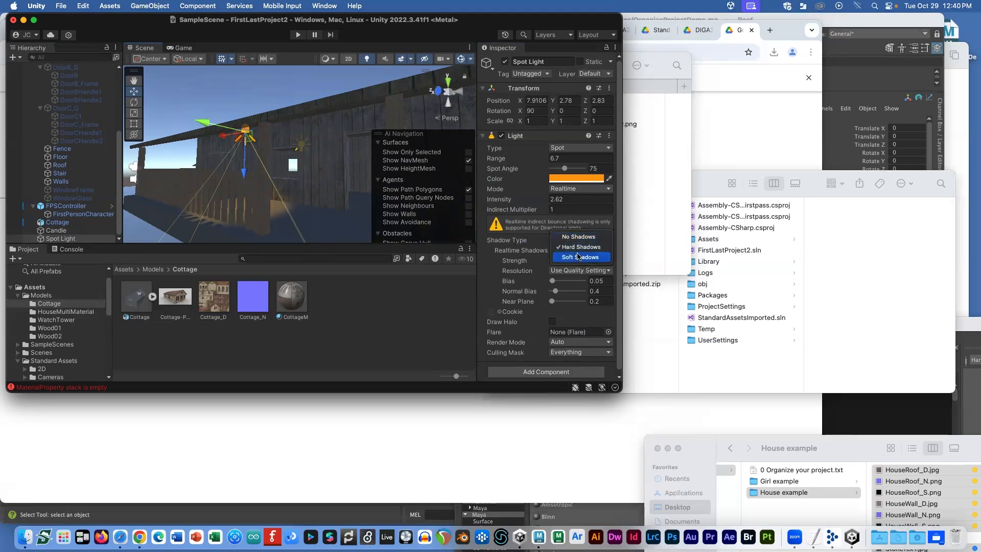
pyautogui.click(579, 257)
pyautogui.keyDown('alt'); pyautogui.moveTo(266, 184); pyautogui.dragTo(306, 137); pyautogui.keyUp('alt')
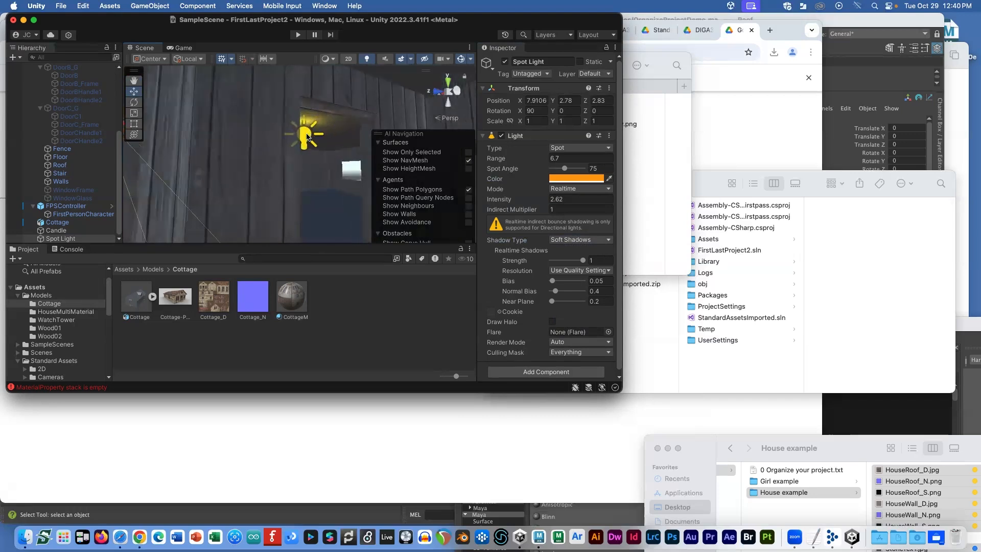
pyautogui.click(307, 137)
# Step: Set the Candle's Shadow Type to Soft Shadows and orbit around the cottage exterior
pyautogui.press('f')
pyautogui.click(580, 231)
pyautogui.click(580, 253)
pyautogui.moveTo(325, 185)
pyautogui.keyDown('alt'); pyautogui.mouseDown()
pyautogui.moveTo(279, 177)
pyautogui.moveTo(329, 182)
pyautogui.mouseUp(); pyautogui.keyUp('alt')
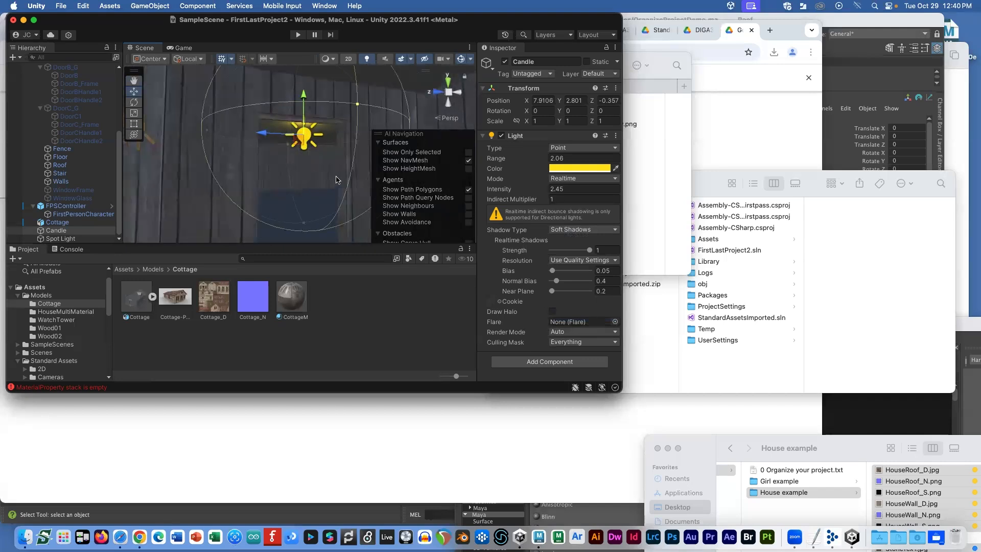
pyautogui.scroll(-5, 336, 180)
pyautogui.moveTo(335, 179)
pyautogui.keyDown('alt'); pyautogui.mouseDown()
pyautogui.moveTo(400, 181)
pyautogui.moveTo(333, 169)
pyautogui.mouseUp(); pyautogui.keyUp('alt')
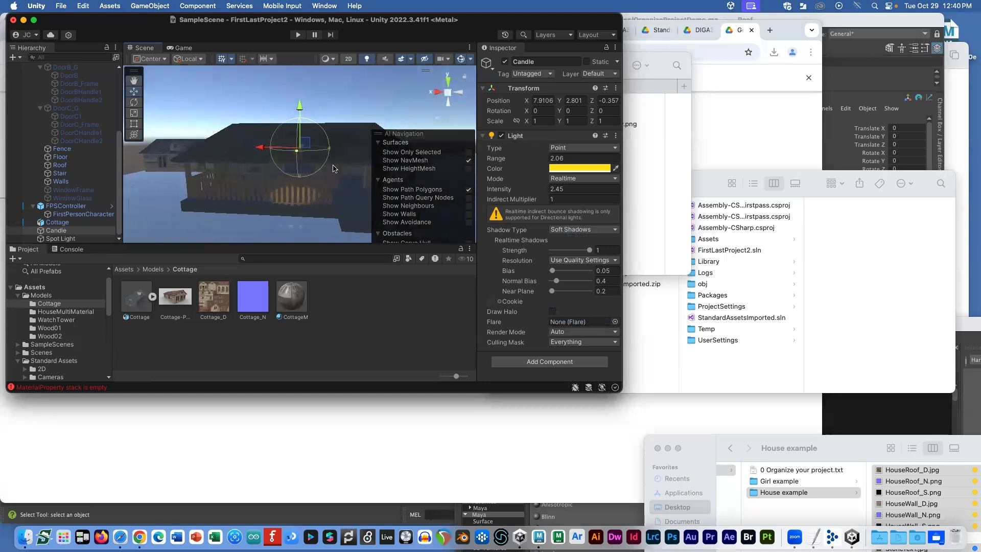
pyautogui.scroll(3, 266, 110)
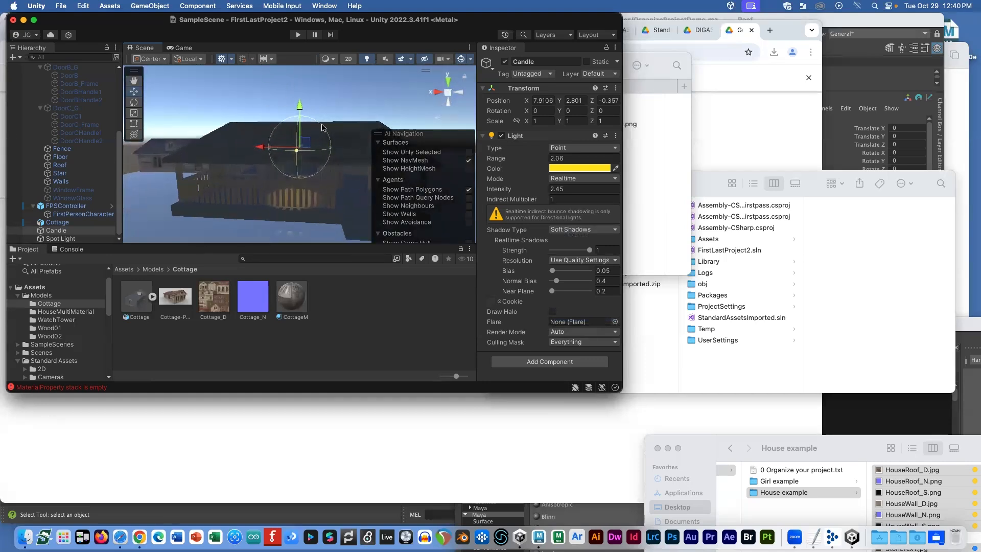
pyautogui.keyDown('alt'); pyautogui.moveTo(274, 119); pyautogui.dragTo(352, 82); pyautogui.keyUp('alt')
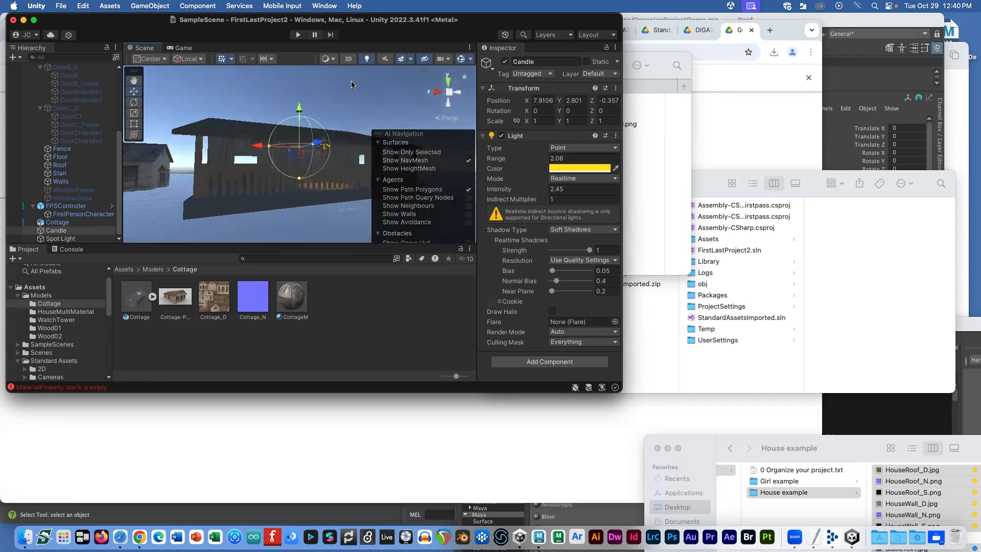
pyautogui.click(315, 7)
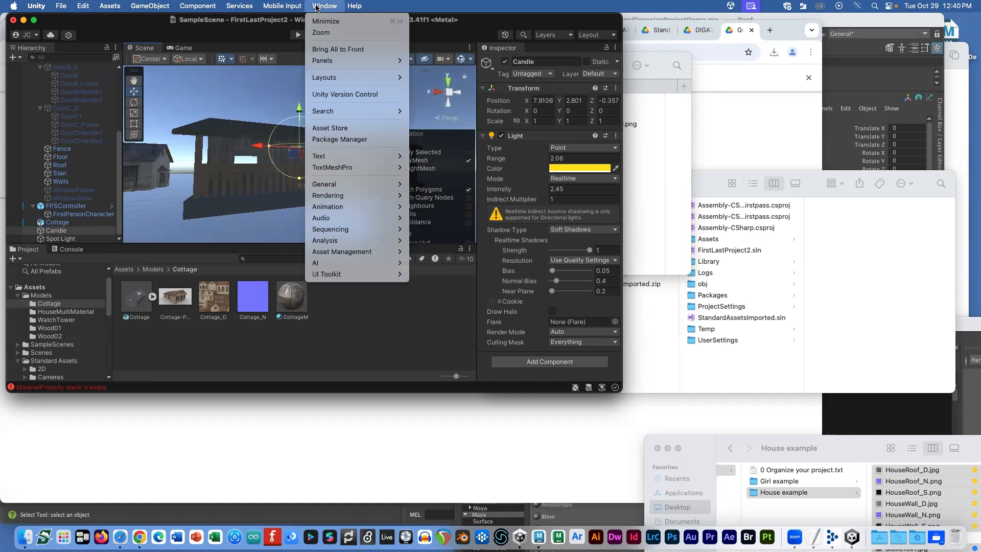
# Step: In the Lighting window's Environment settings, set Skybox Material to None
pyautogui.click(434, 197)
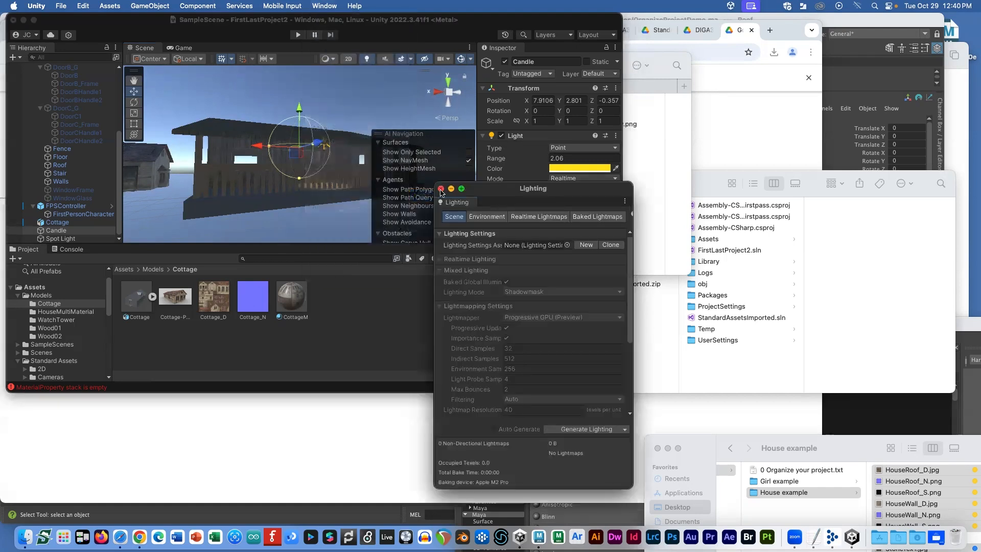
pyautogui.moveTo(481, 191); pyautogui.dragTo(379, 54)
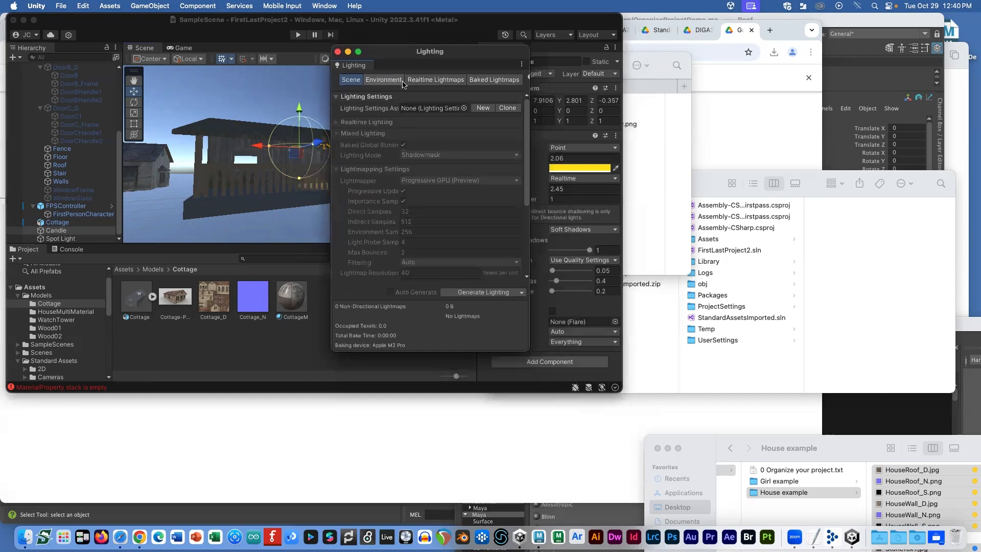
pyautogui.click(382, 81)
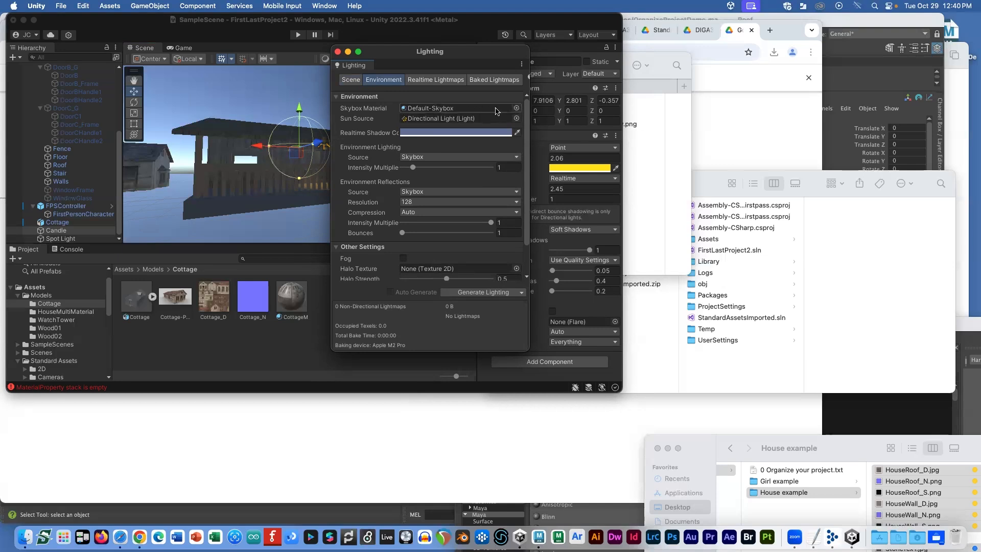
pyautogui.click(515, 109)
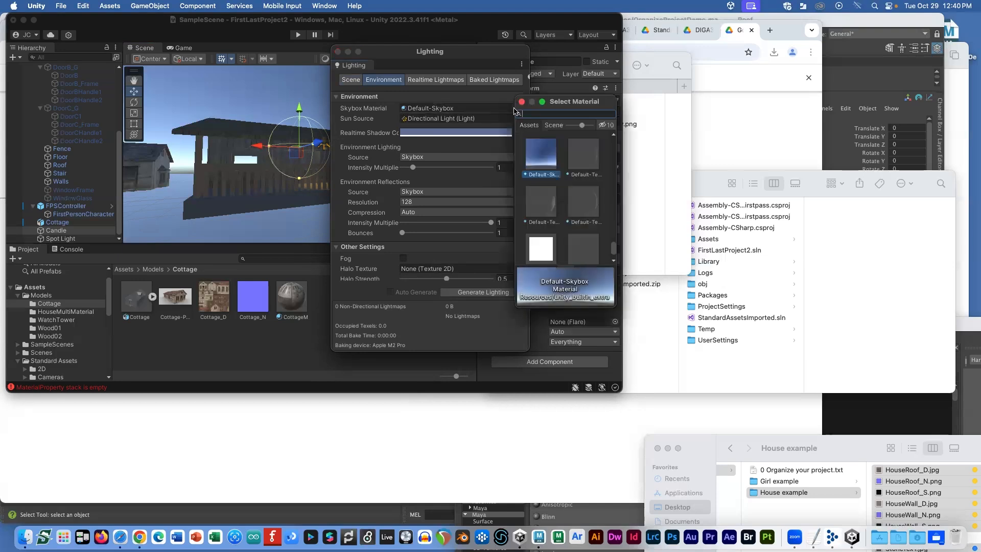
pyautogui.scroll(-3, 543, 149)
pyautogui.scroll(10, 541, 157)
pyautogui.scroll(10, 561, 199)
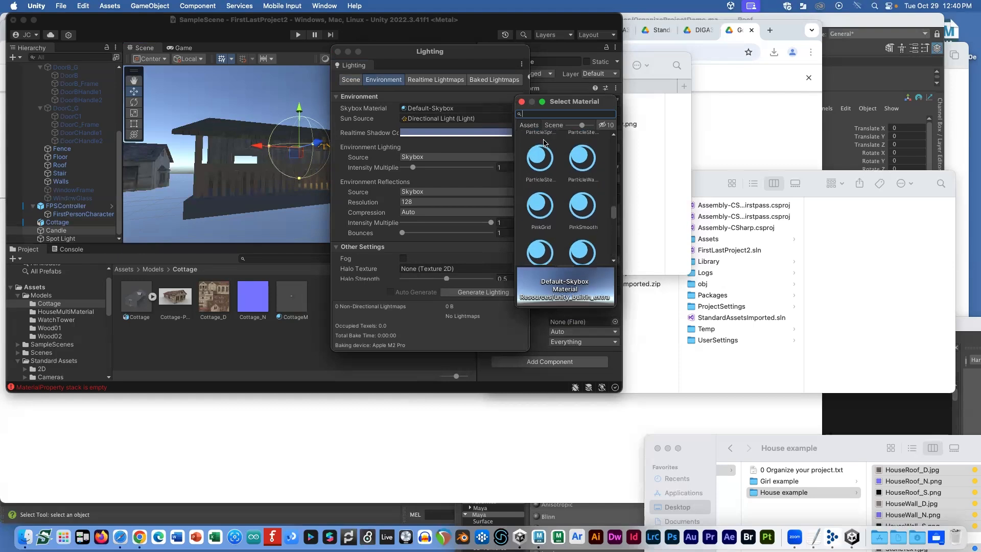
pyautogui.moveTo(614, 208); pyautogui.dragTo(614, 139)
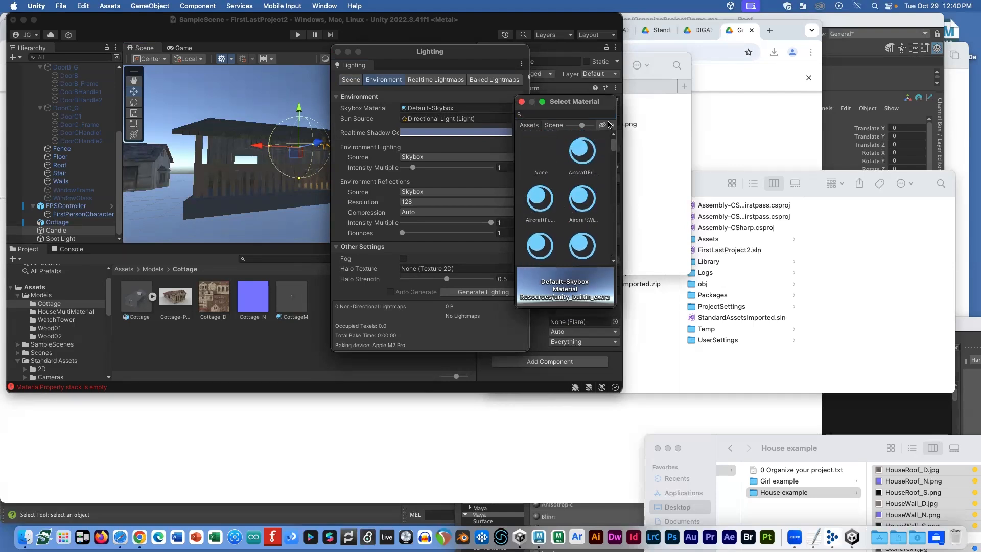
pyautogui.click(540, 156)
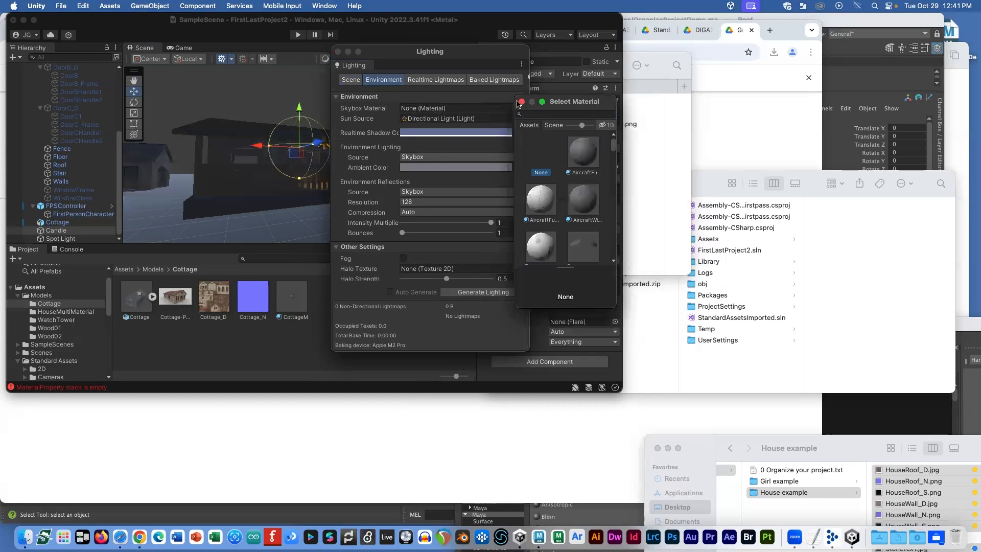
pyautogui.moveTo(416, 52); pyautogui.dragTo(576, 58)
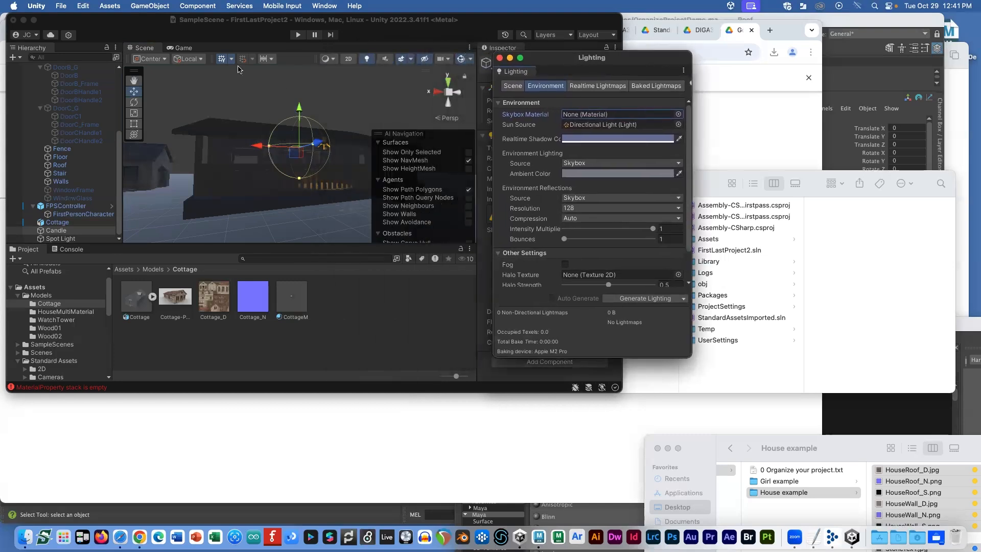
# Step: Clear the Sun Source light and set the Realtime Shadow Color to black
pyautogui.click(183, 48)
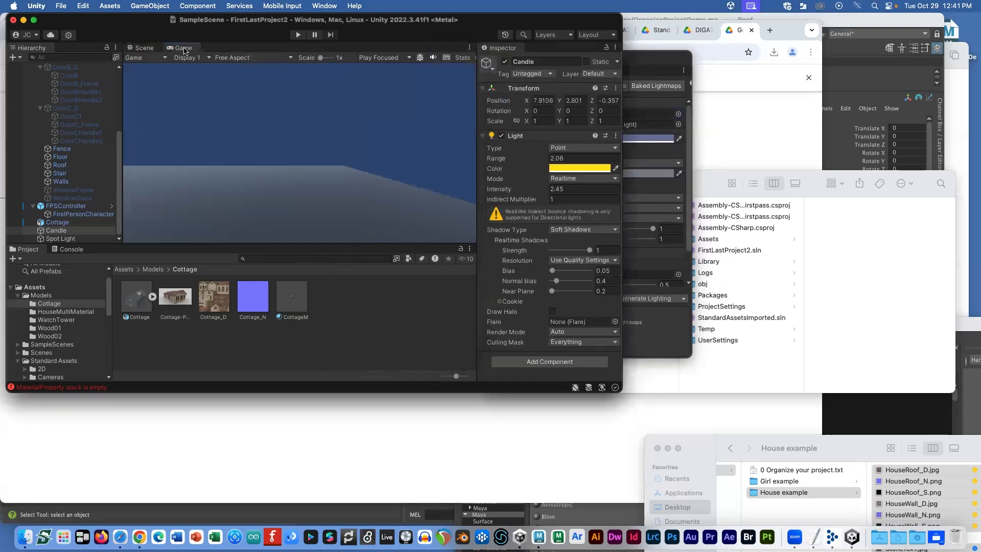
pyautogui.click(147, 51)
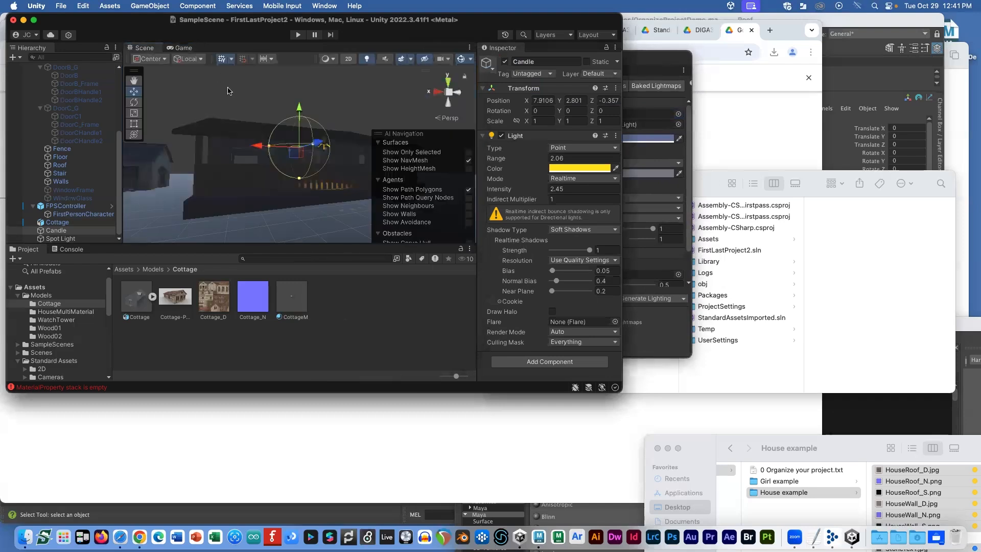
pyautogui.click(628, 58)
pyautogui.moveTo(629, 58); pyautogui.dragTo(637, 45)
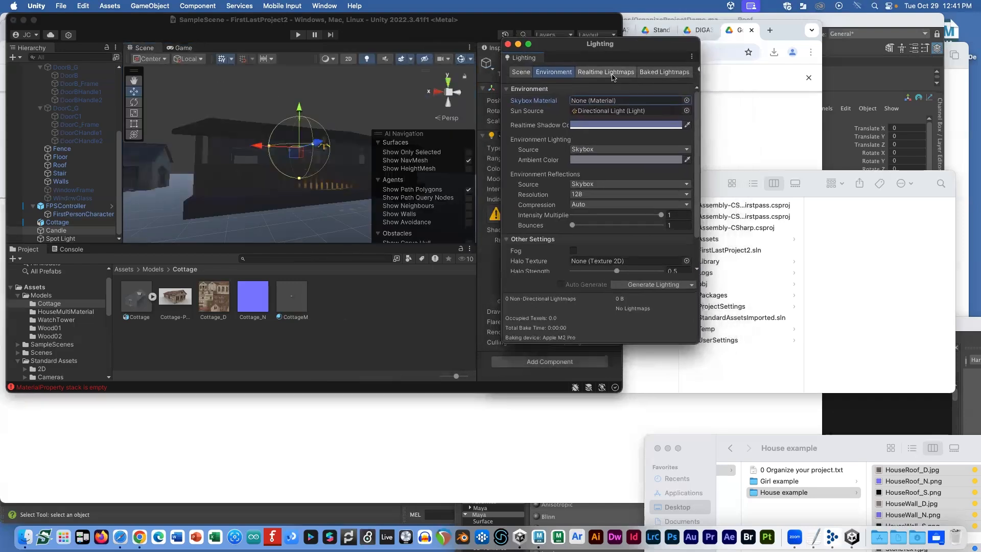
pyautogui.click(686, 110)
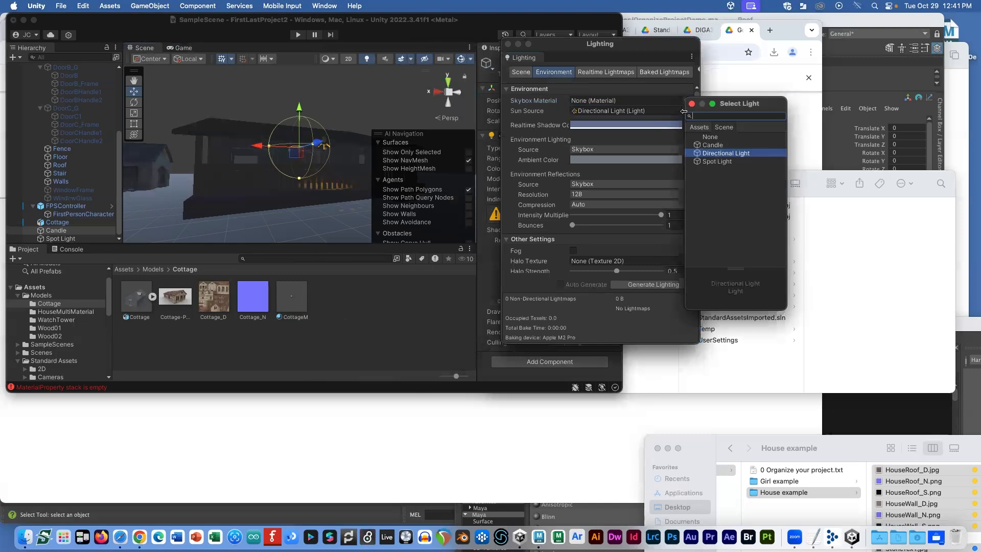
pyautogui.click(708, 137)
pyautogui.click(670, 113)
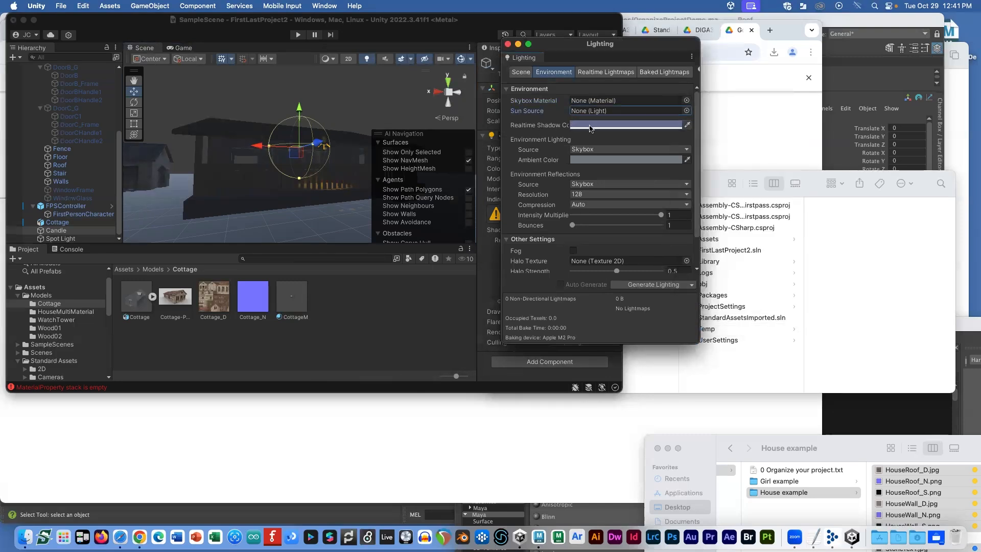
pyautogui.click(618, 126)
pyautogui.moveTo(662, 198); pyautogui.dragTo(712, 240)
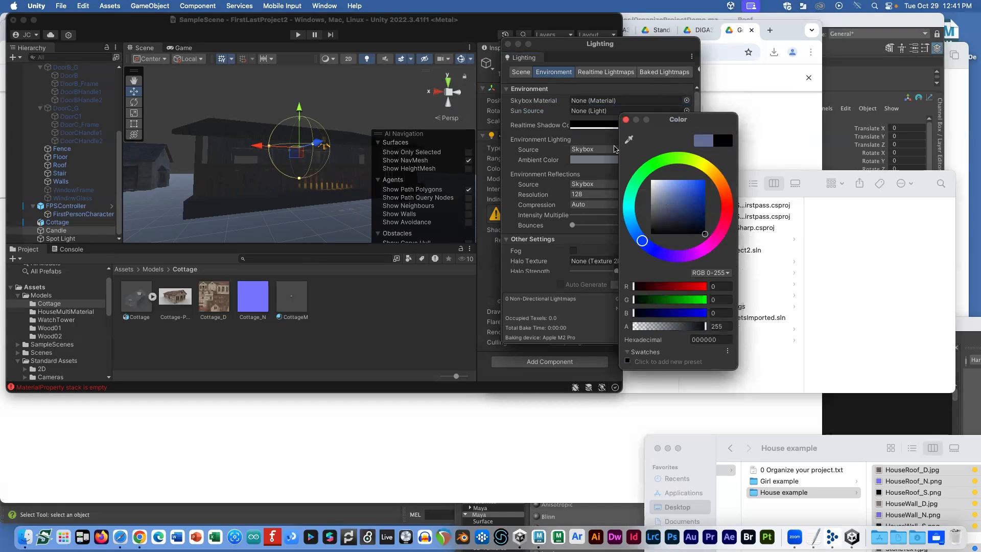
pyautogui.click(627, 120)
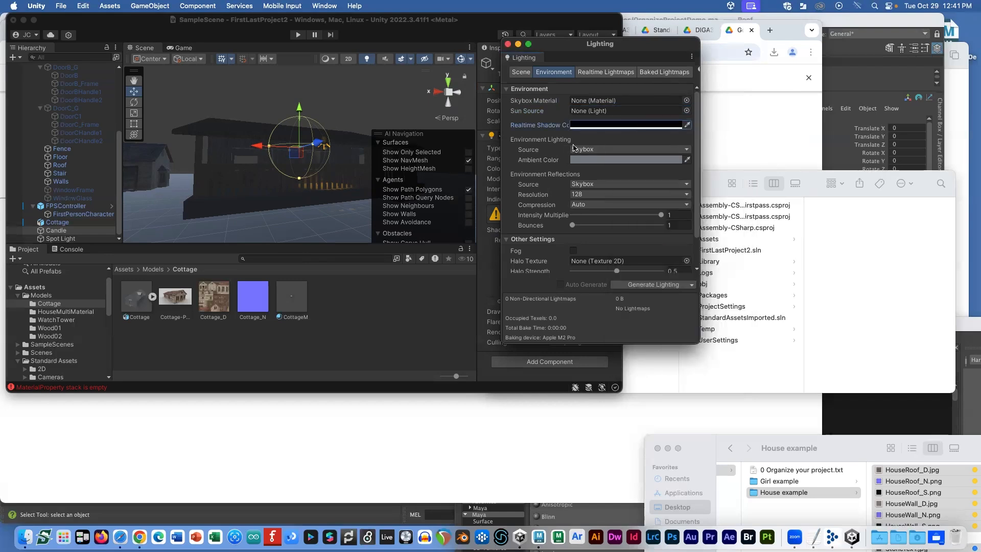
# Step: Set the environment lighting Source to Color with a black Ambient Color
pyautogui.click(585, 150)
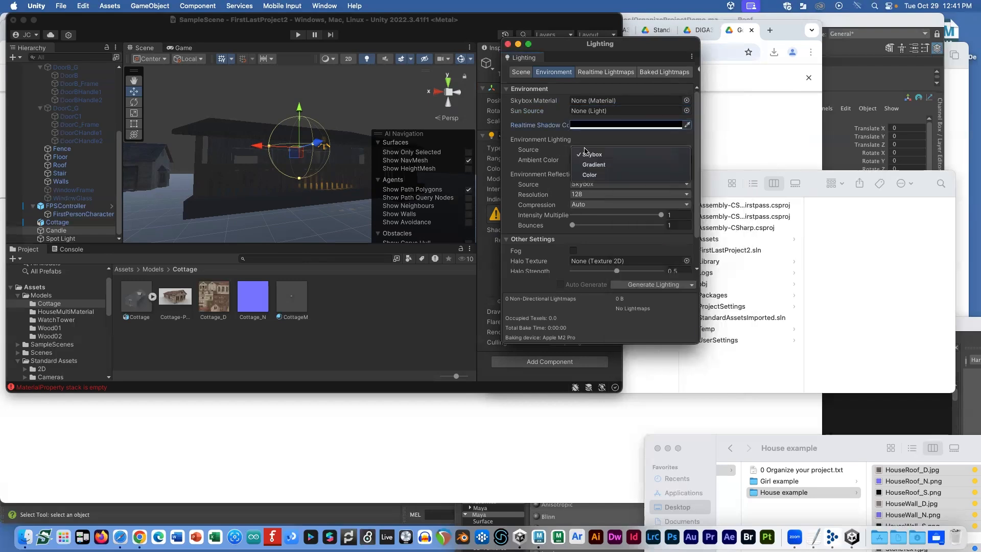
pyautogui.click(596, 175)
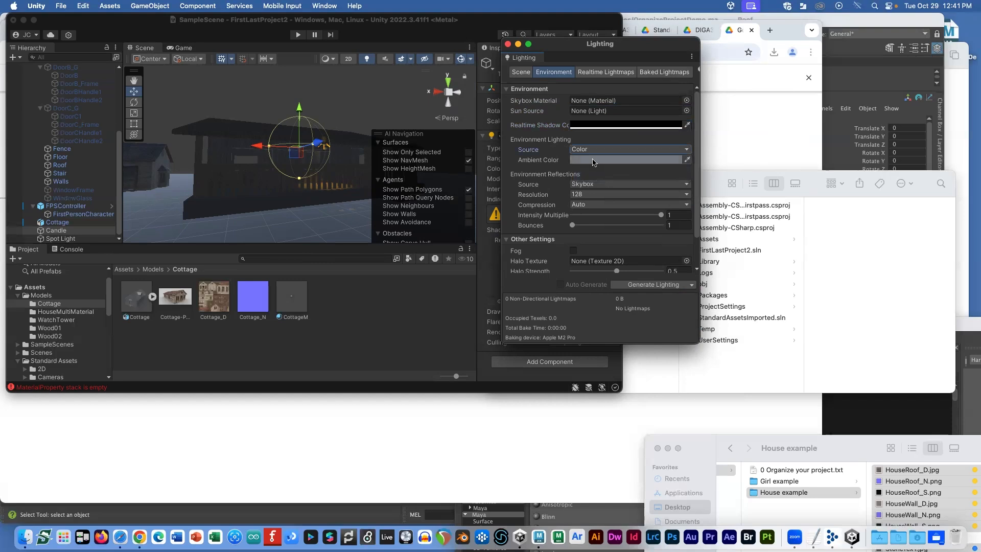
pyautogui.click(594, 160)
pyautogui.moveTo(647, 233); pyautogui.dragTo(648, 270)
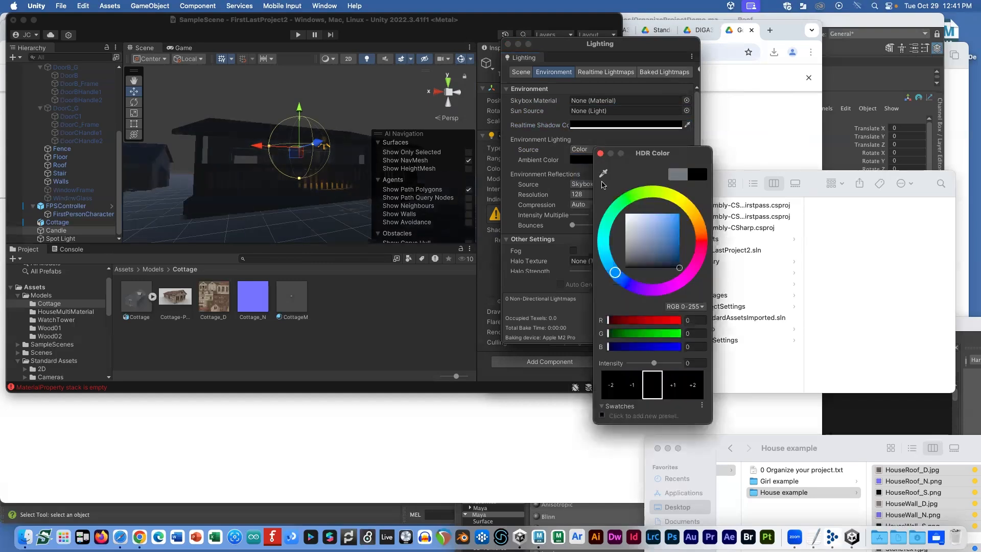
pyautogui.click(600, 152)
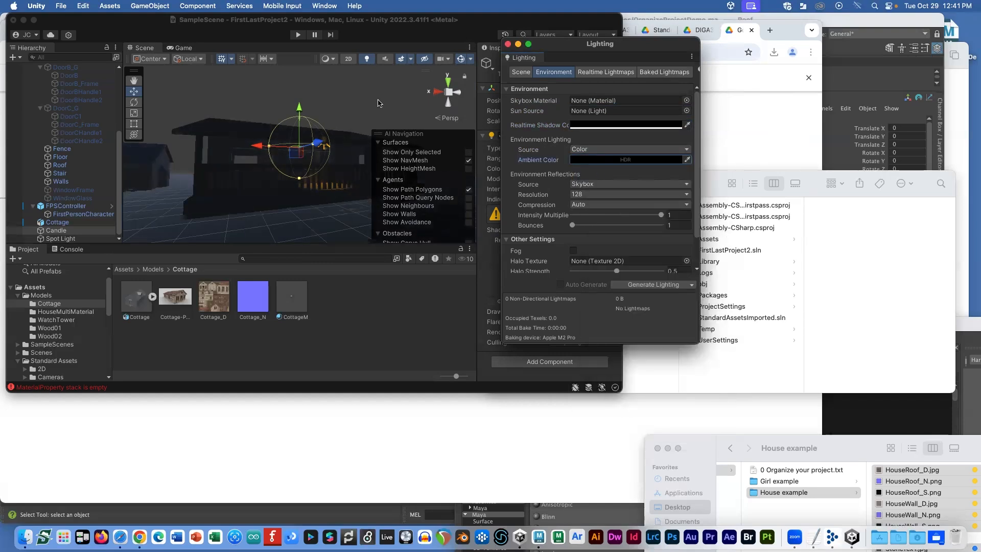
# Step: Switch Environment Reflections Source from Skybox to Custom
pyautogui.click(586, 185)
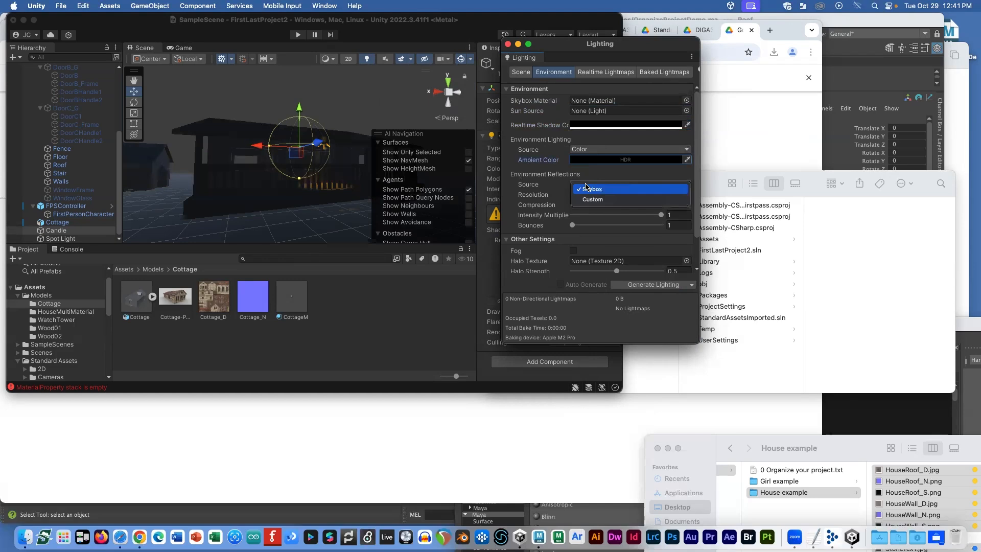
pyautogui.click(590, 199)
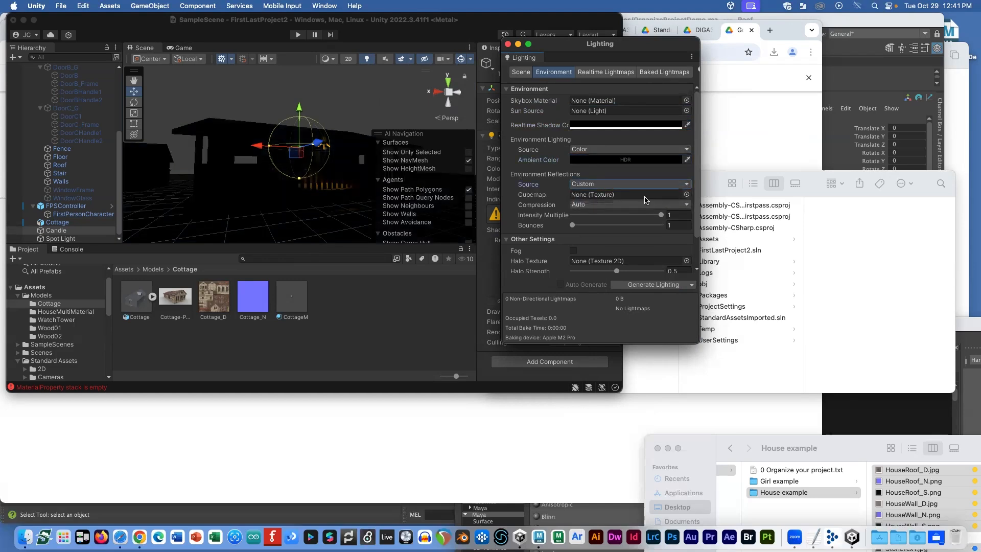
pyautogui.moveTo(552, 51); pyautogui.dragTo(657, 63)
pyautogui.keyDown('alt'); pyautogui.moveTo(278, 163); pyautogui.dragTo(224, 168); pyautogui.keyUp('alt')
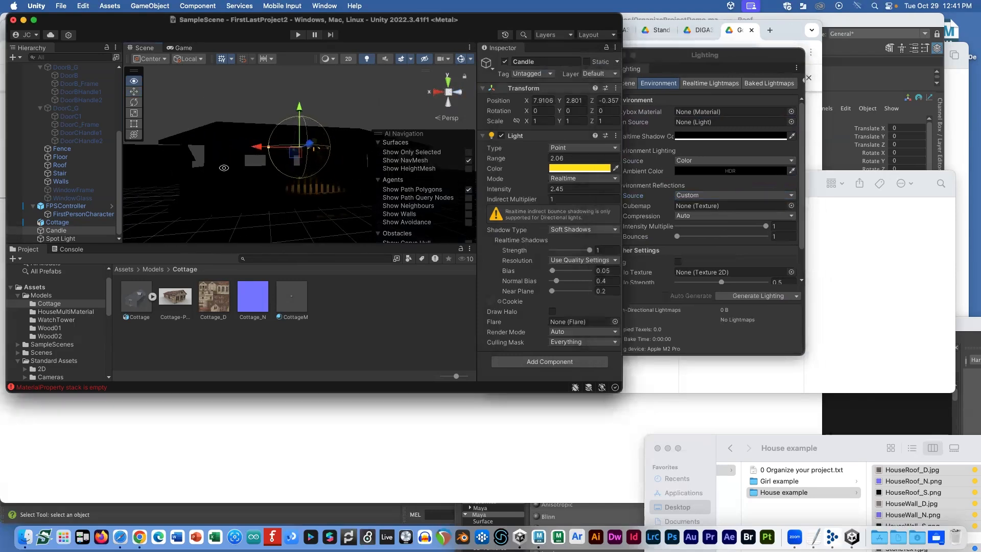
# Step: Show the Game view and select the FPSController player object
pyautogui.click(183, 49)
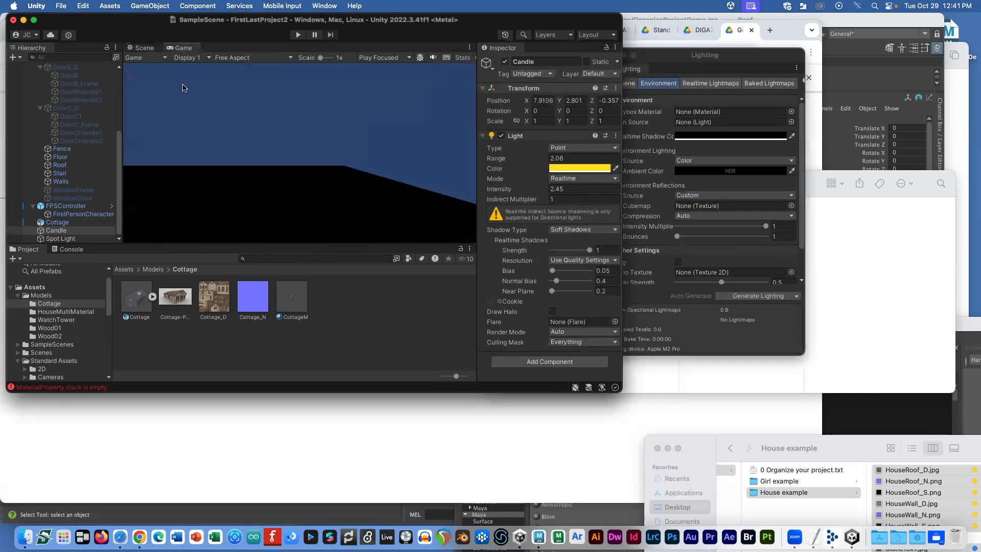
pyautogui.scroll(5, 66, 127)
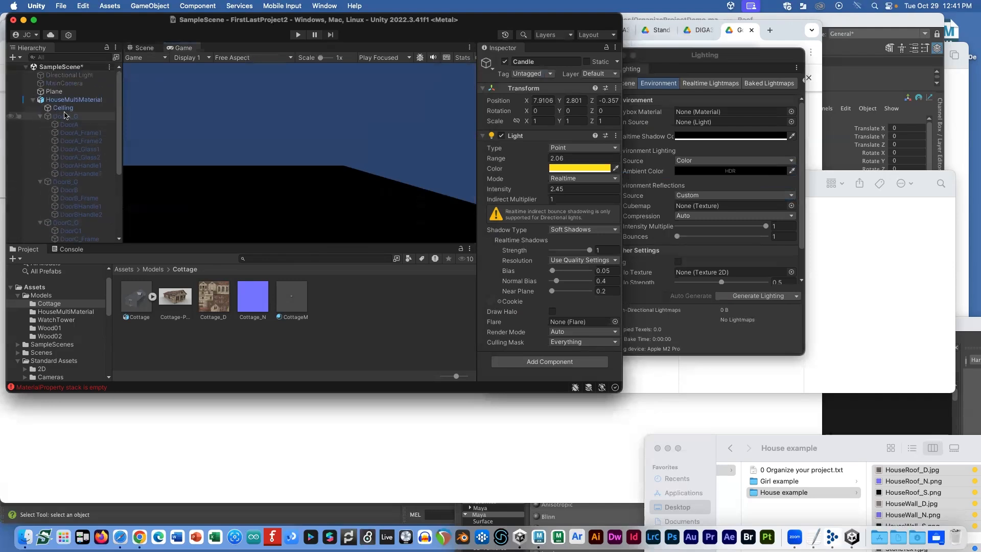
pyautogui.click(71, 100)
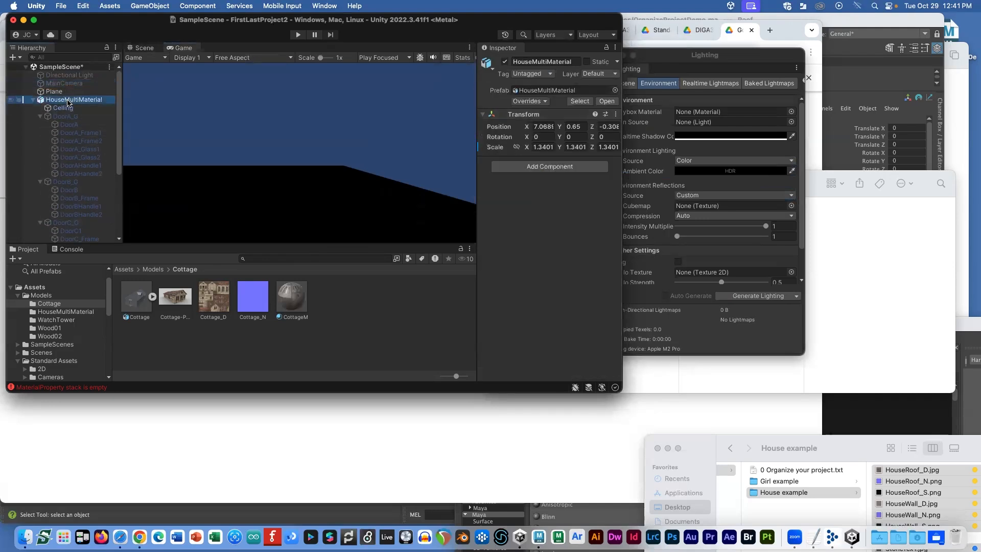
pyautogui.scroll(-5, 77, 168)
pyautogui.click(66, 206)
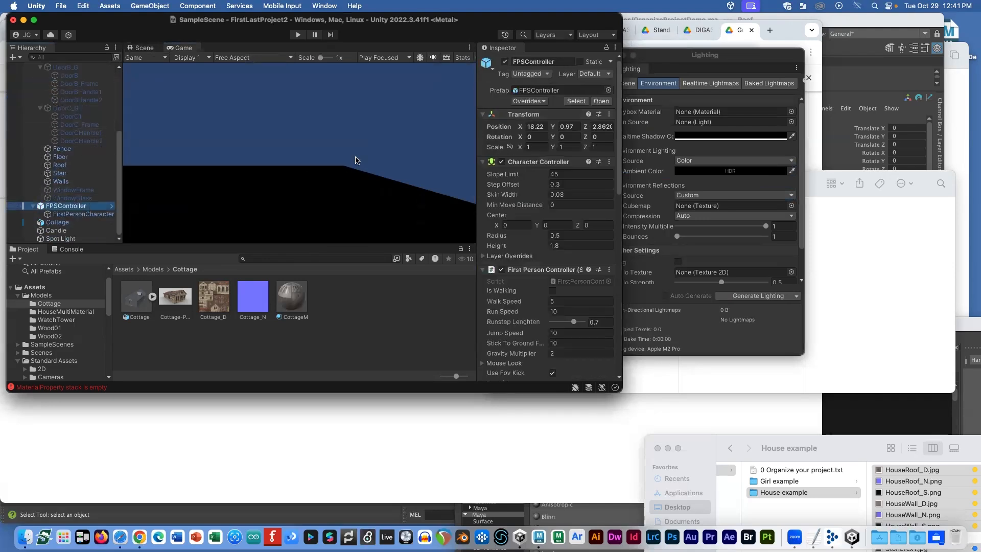
# Step: Play the scene, walk around the dark cottage with WASD, then stop playing
pyautogui.click(298, 35)
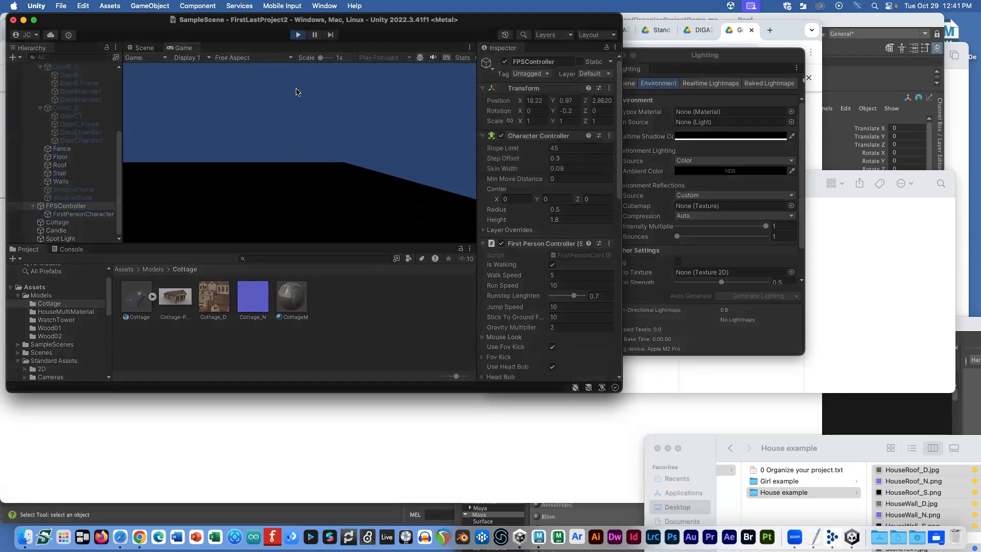
pyautogui.press('w')
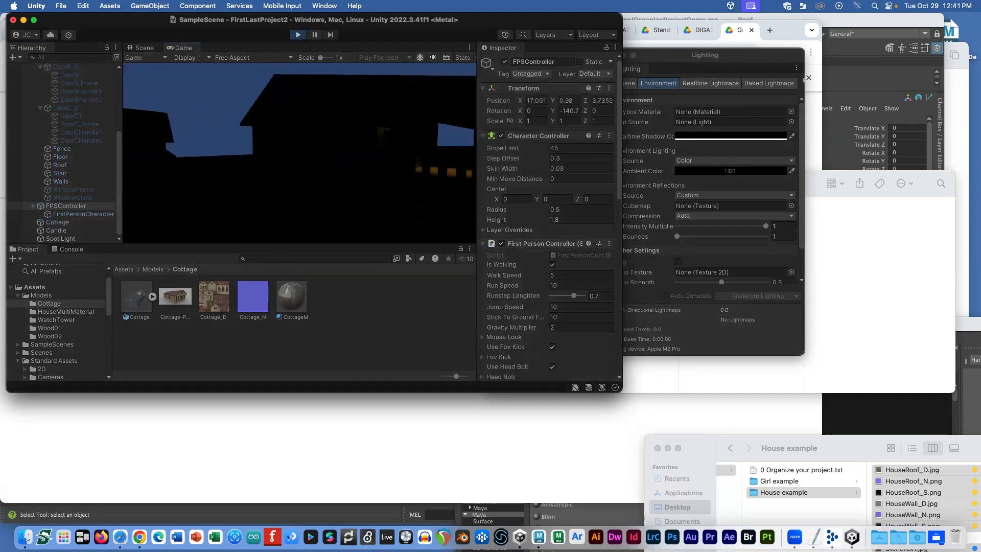
pyautogui.press('d')
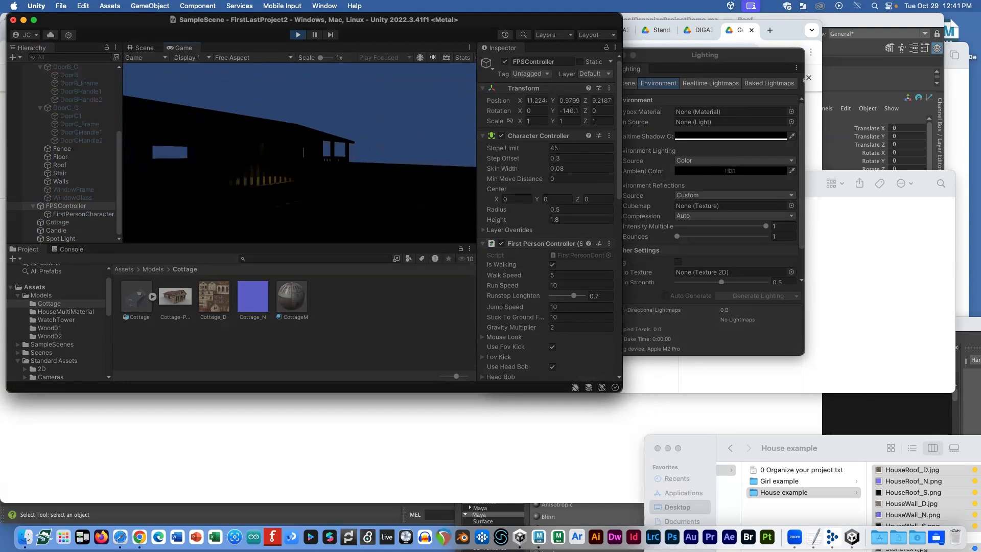
pyautogui.press('a')
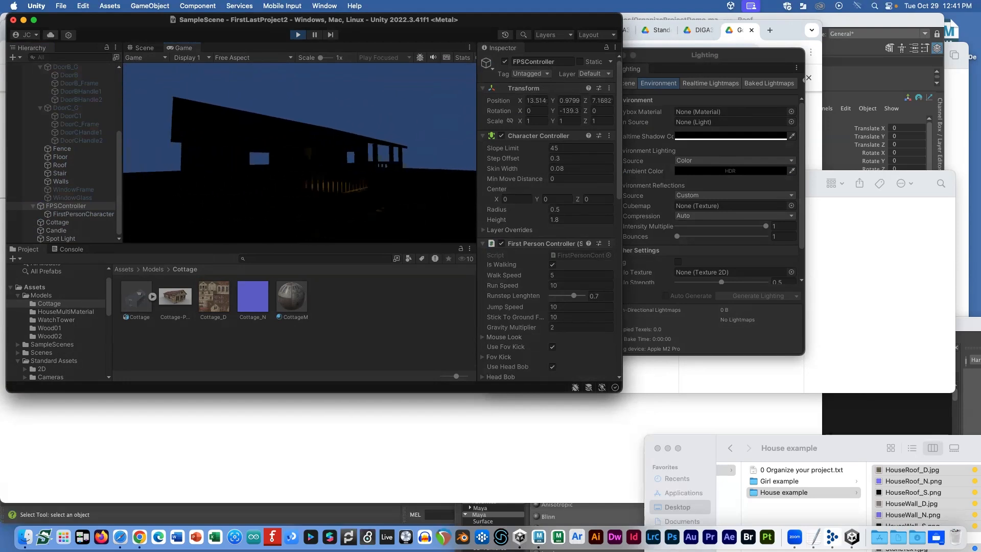
pyautogui.press('w')
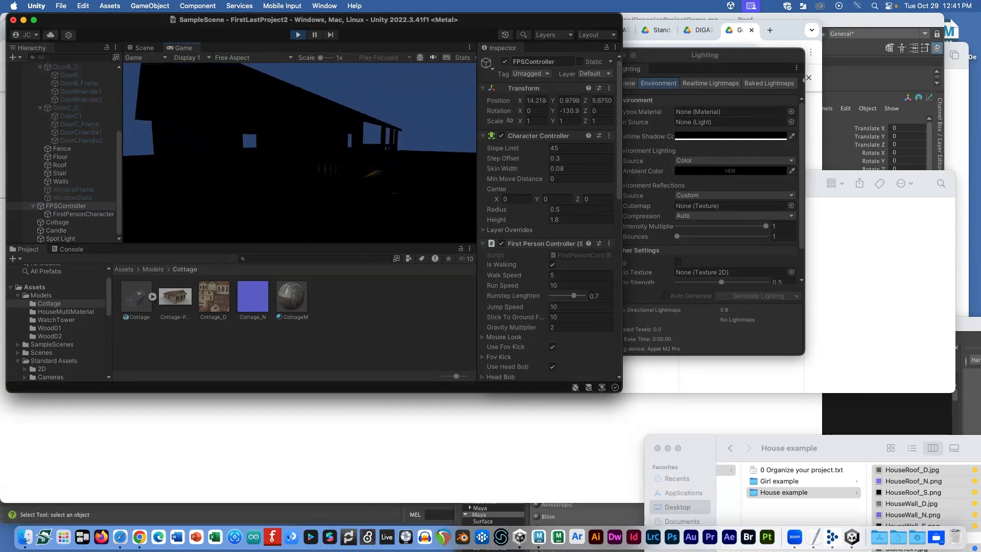
pyautogui.press('d')
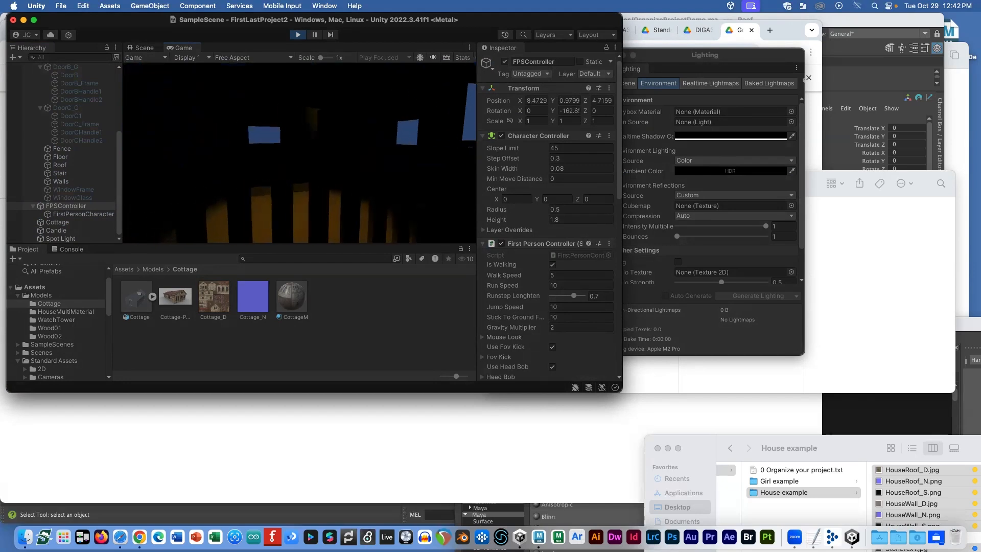
pyautogui.press('s')
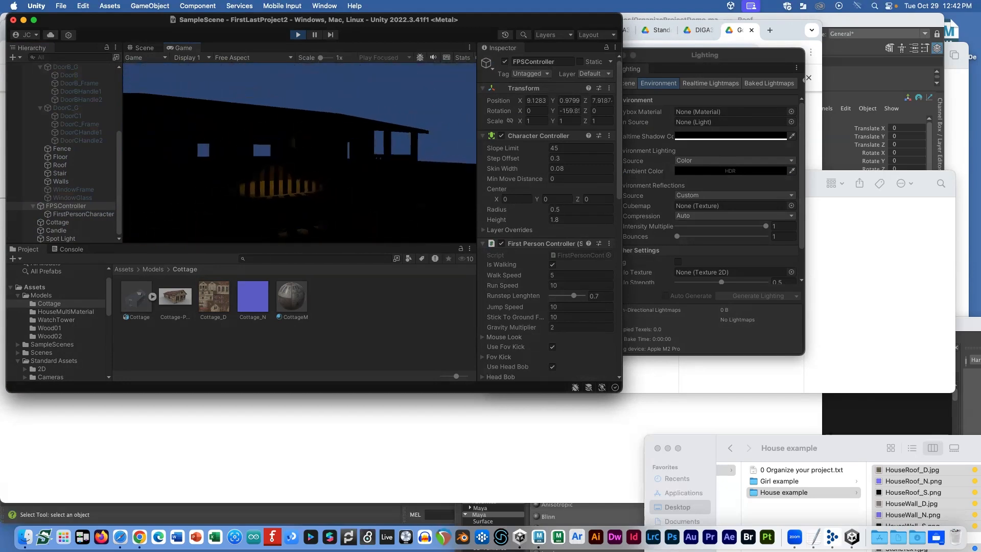
pyautogui.press('Escape')
pyautogui.click(298, 34)
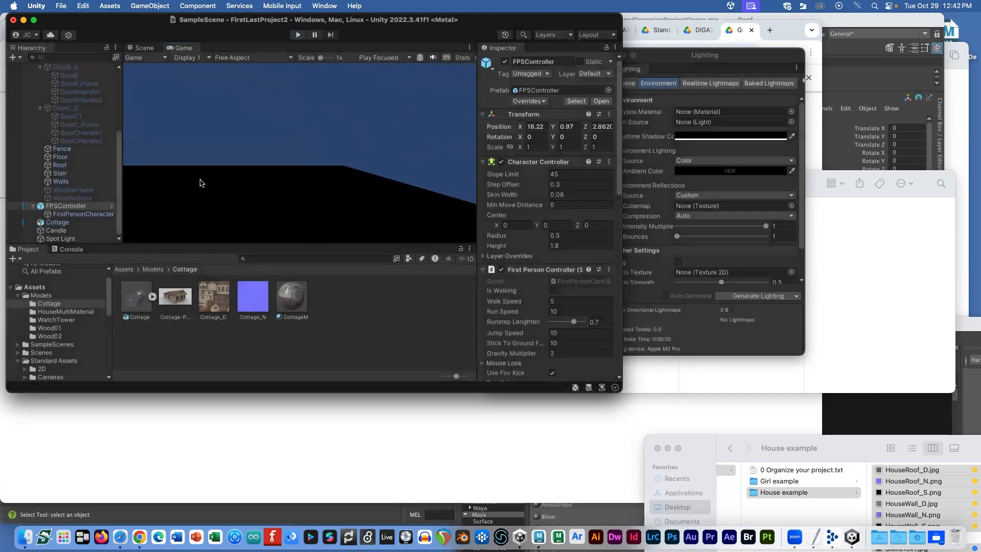
# Step: Look through the Lighting window's Scene, Environment, Realtime Lightmaps and Baked Lightmaps tabs
pyautogui.moveTo(702, 67); pyautogui.dragTo(648, 61)
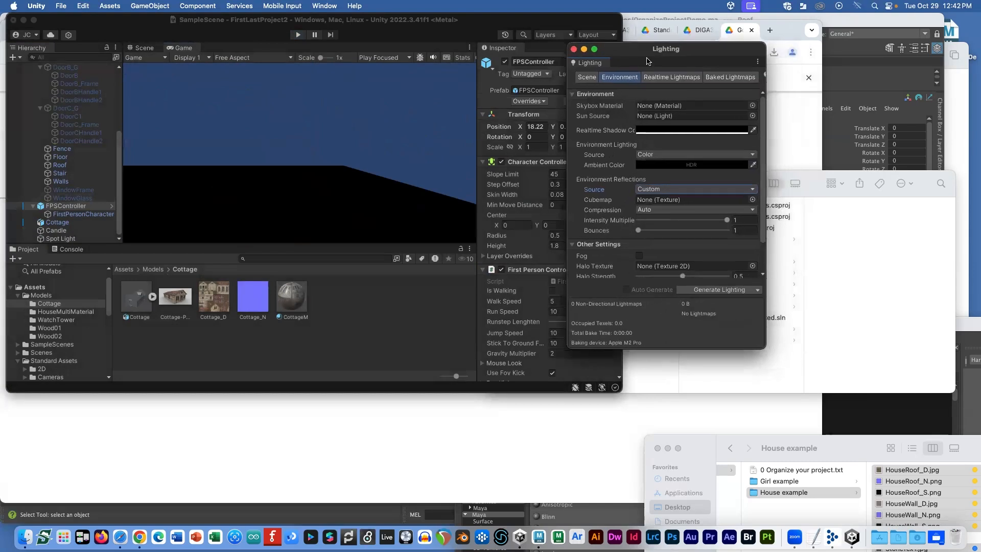
pyautogui.scroll(-4, 655, 184)
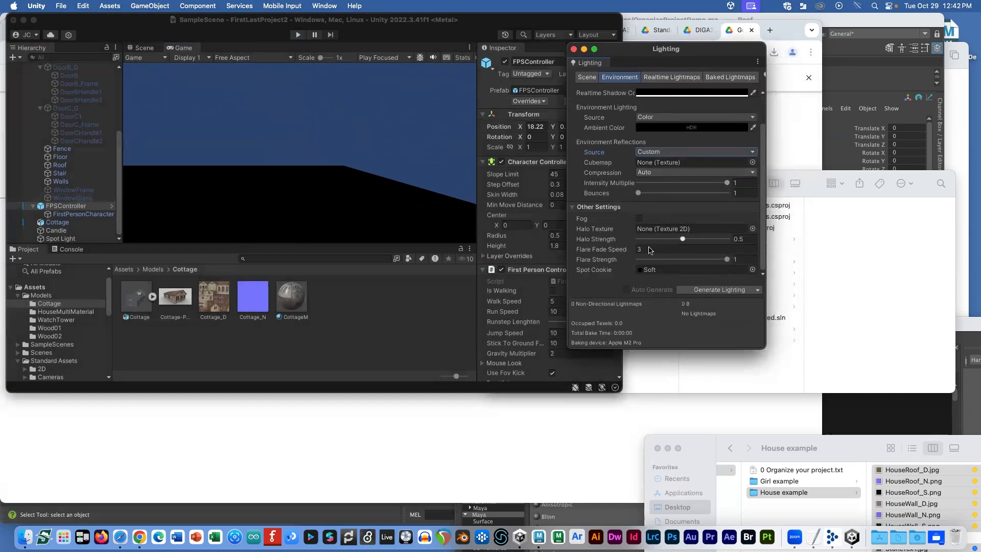
pyautogui.scroll(3, 618, 109)
pyautogui.scroll(3, 107, 116)
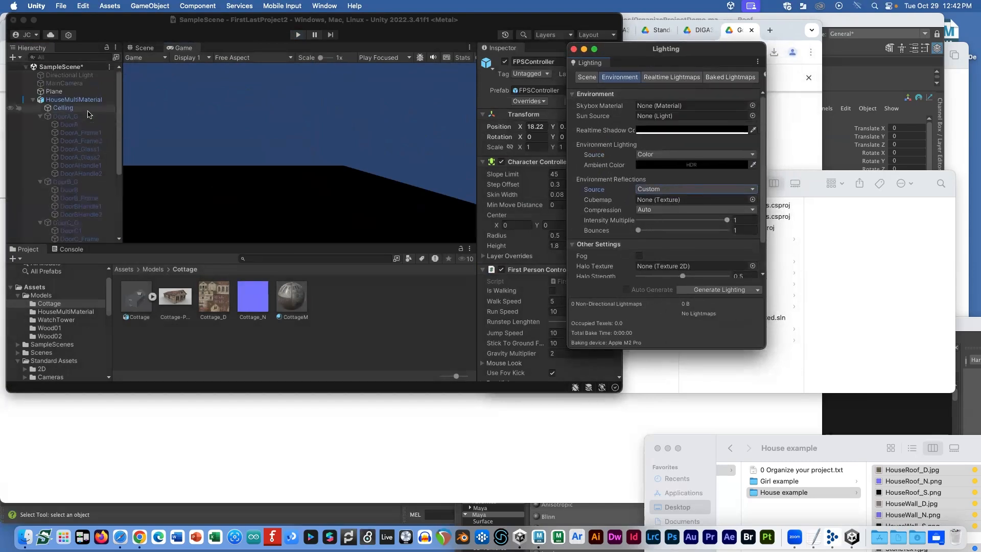
pyautogui.click(587, 79)
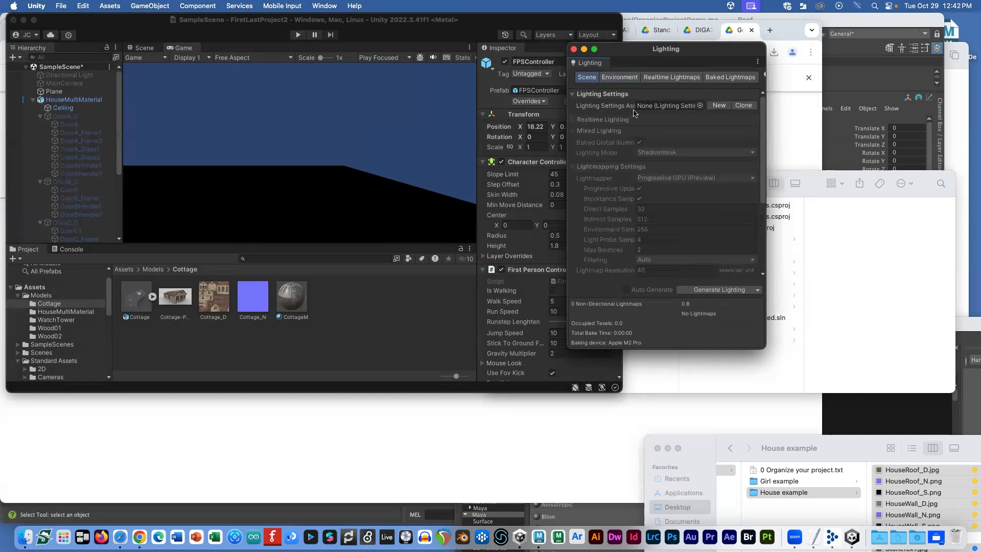
pyautogui.scroll(-5, 615, 116)
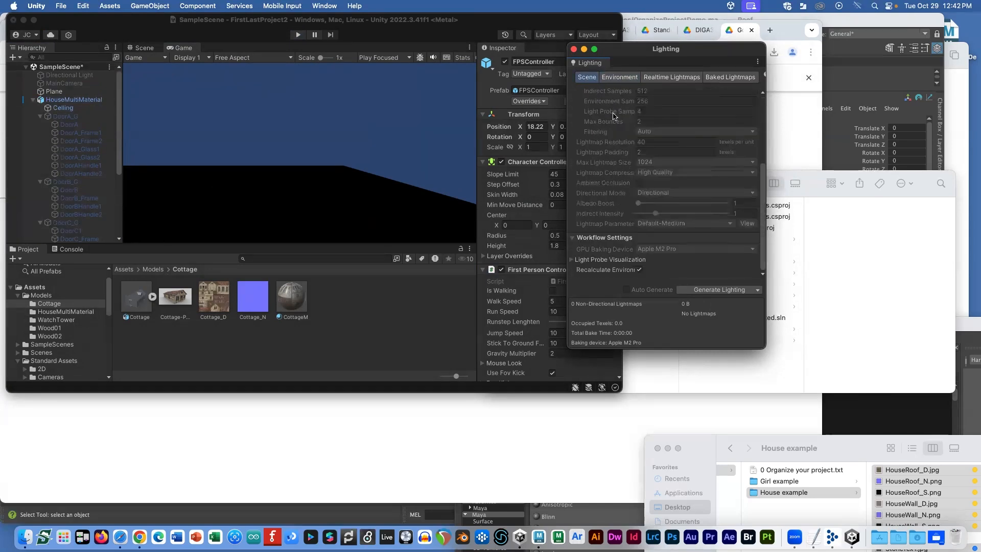
pyautogui.click(622, 77)
pyautogui.click(660, 78)
pyautogui.click(723, 77)
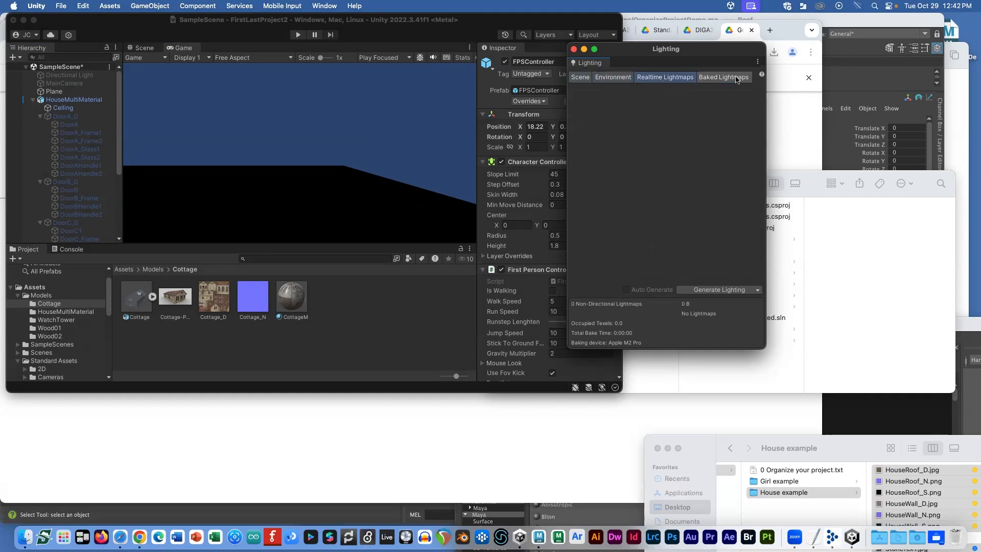
pyautogui.click(615, 78)
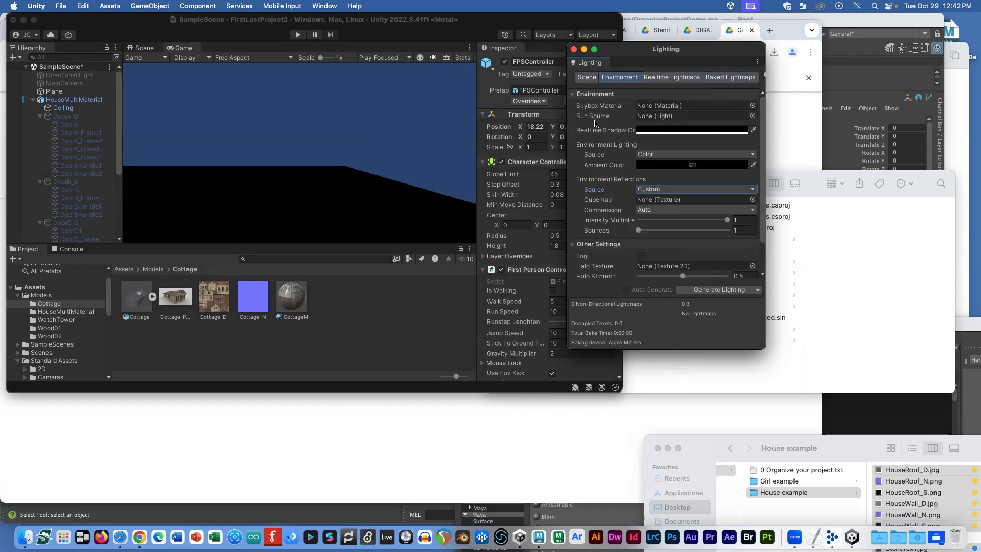
pyautogui.scroll(-3, 592, 146)
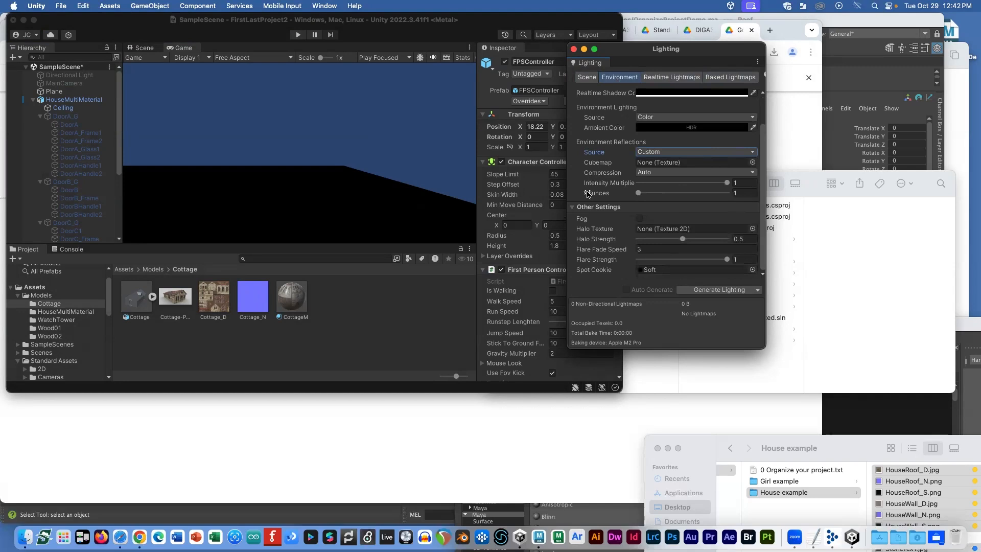
pyautogui.scroll(3, 589, 191)
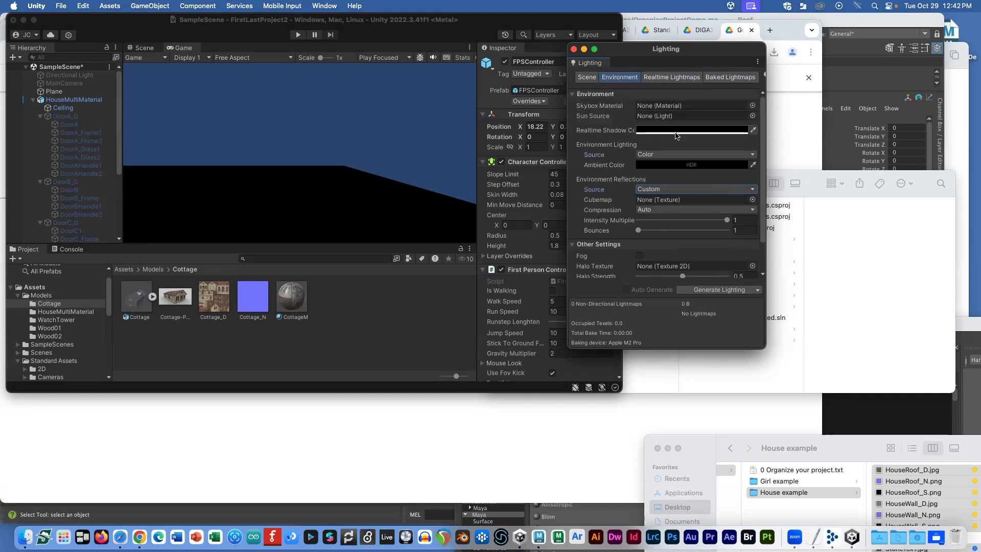
# Step: Keep the ambient Source as Color and the Ambient Color pure black
pyautogui.click(742, 155)
pyautogui.click(659, 164)
pyautogui.click(669, 165)
pyautogui.moveTo(747, 260); pyautogui.dragTo(778, 306)
pyautogui.click(676, 159)
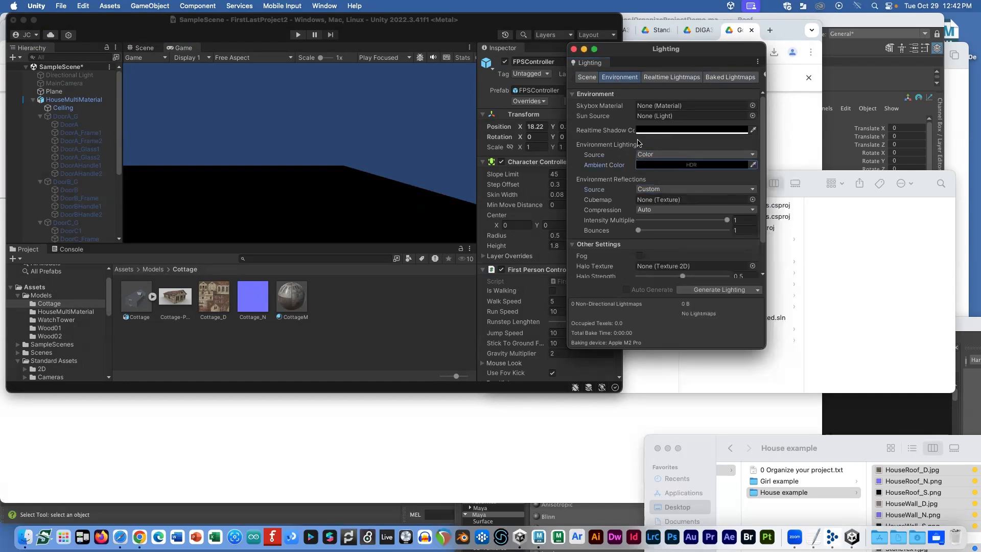
# Step: Select the Directional Light in the Hierarchy to show its properties
pyautogui.click(87, 75)
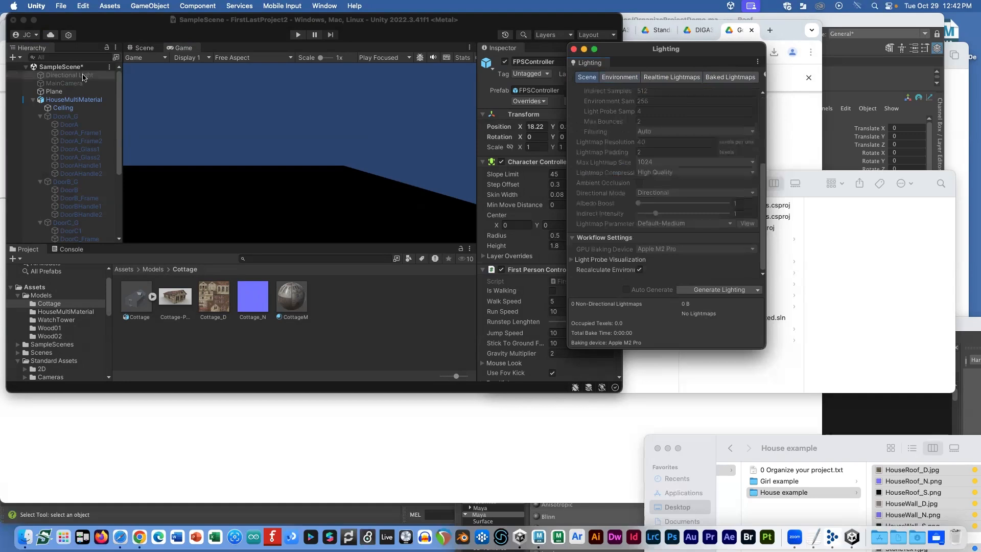
pyautogui.scroll(-4, 88, 112)
pyautogui.scroll(-3, 88, 122)
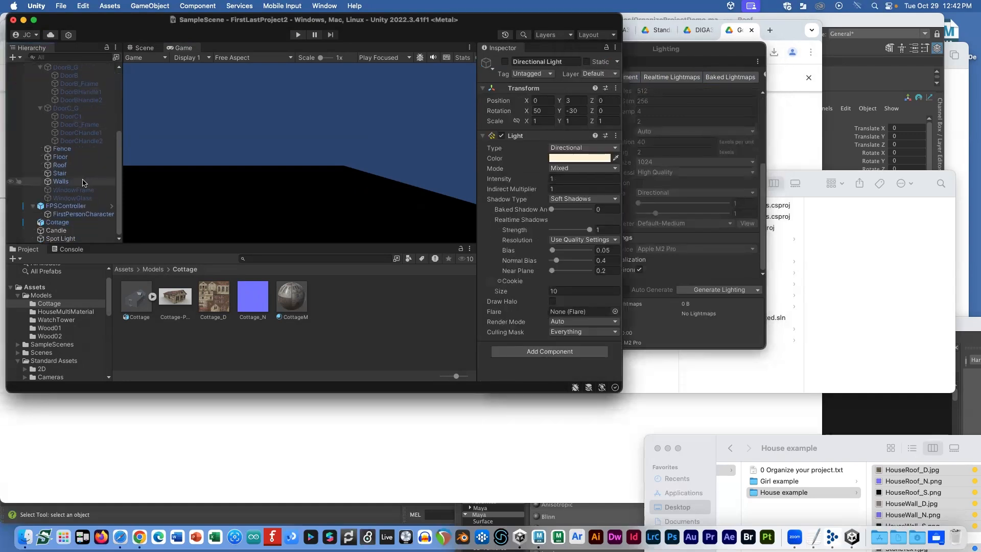
pyautogui.scroll(7, 83, 183)
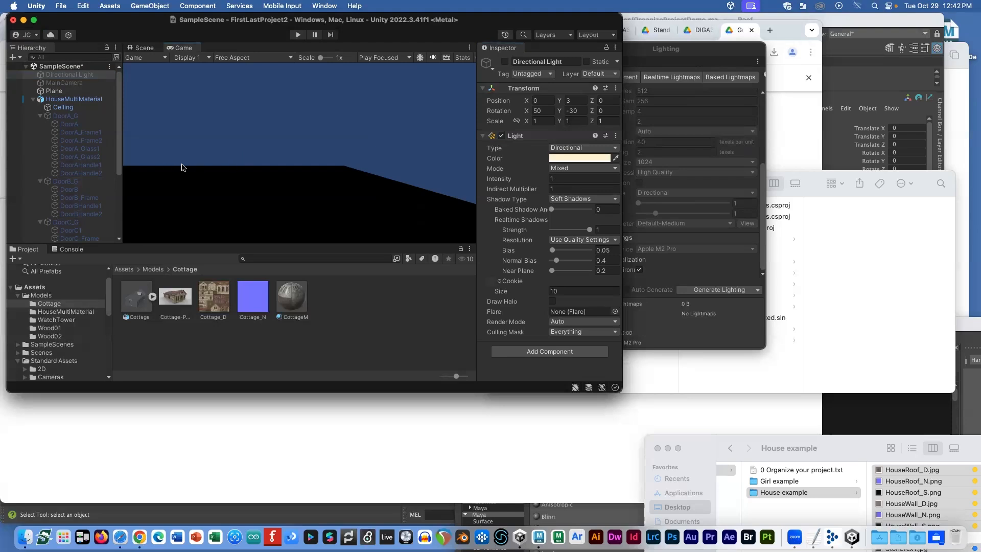
pyautogui.click(297, 35)
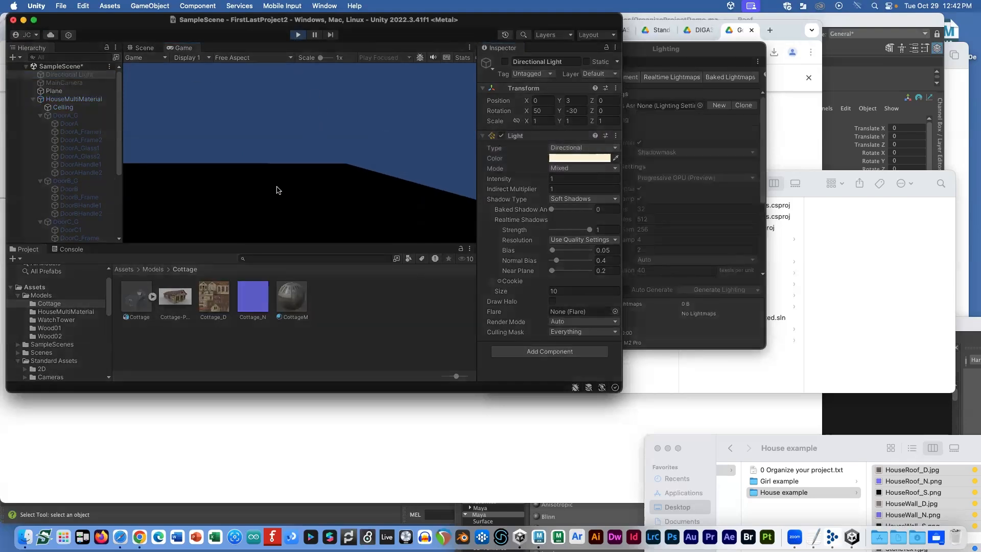
pyautogui.press('w')
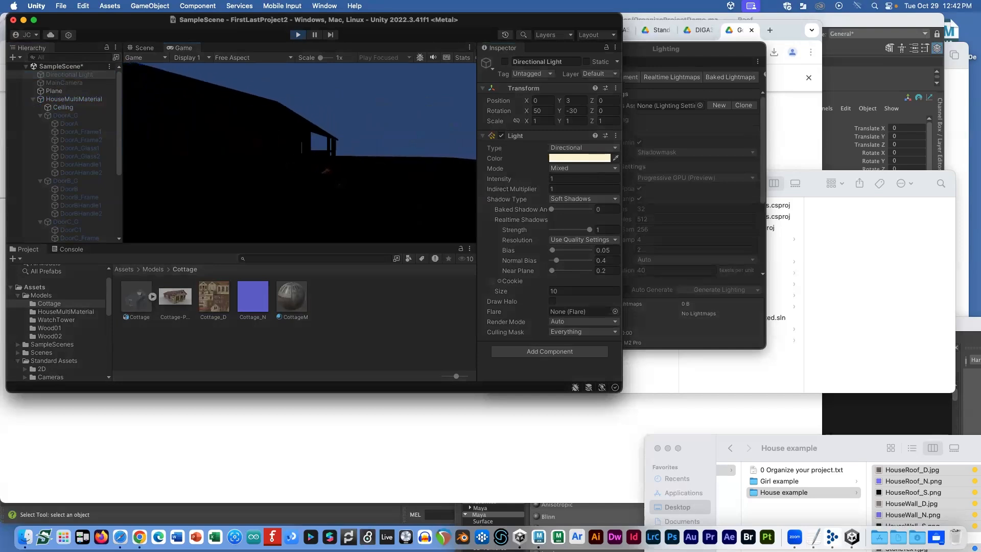
pyautogui.press('w')
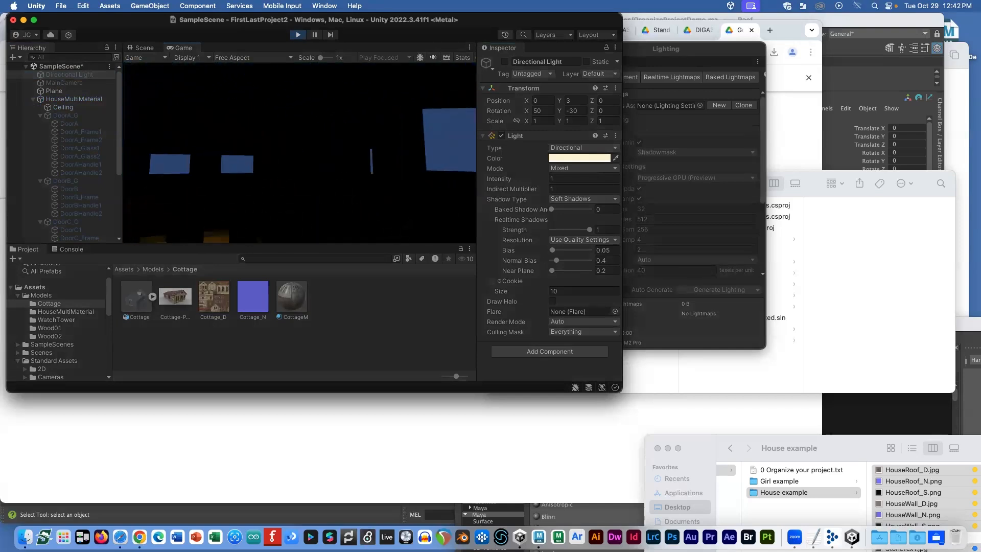
pyautogui.press('w')
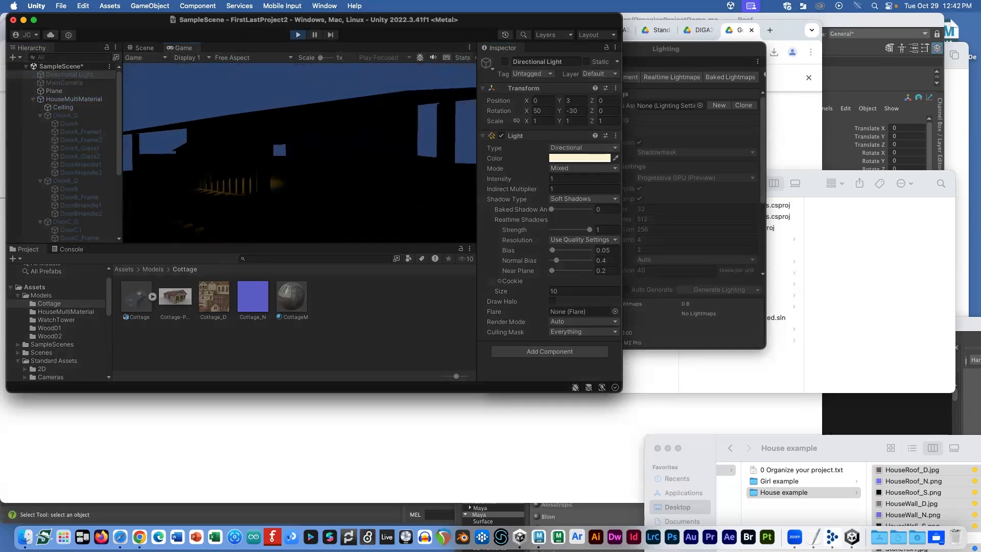
pyautogui.press('s')
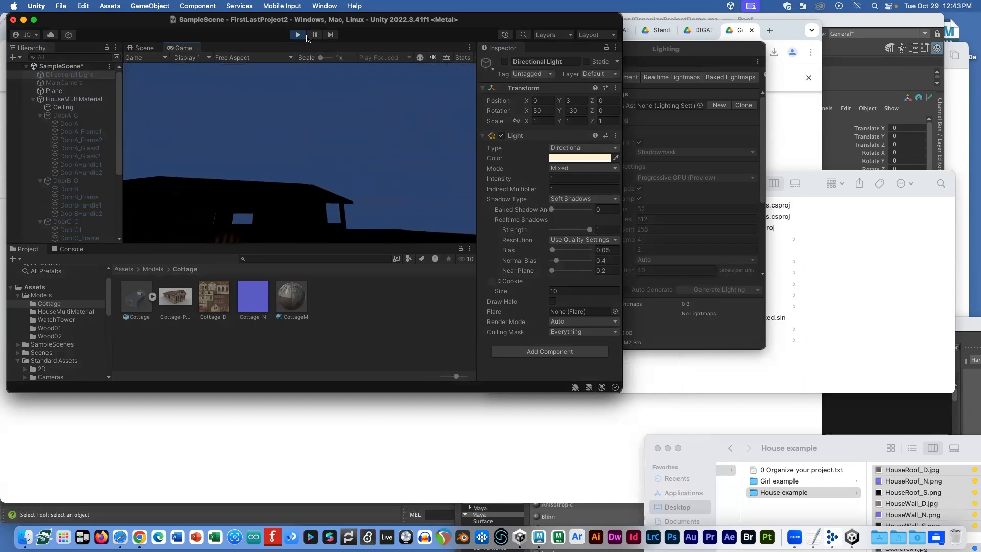
pyautogui.press('super+p')
# Step: Add a new Directional Light (1) and raise it above the cottage
pyautogui.click(150, 7)
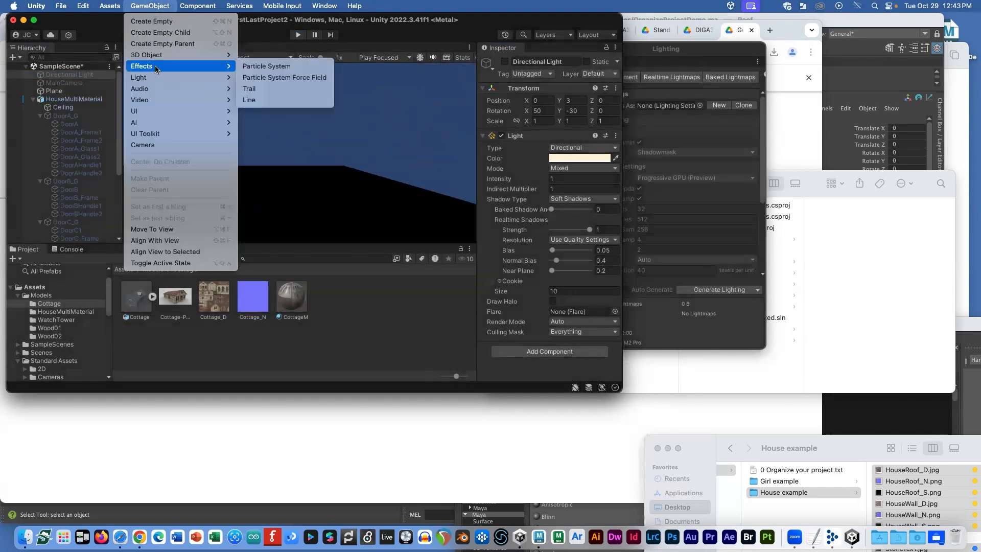
pyautogui.moveTo(156, 77)
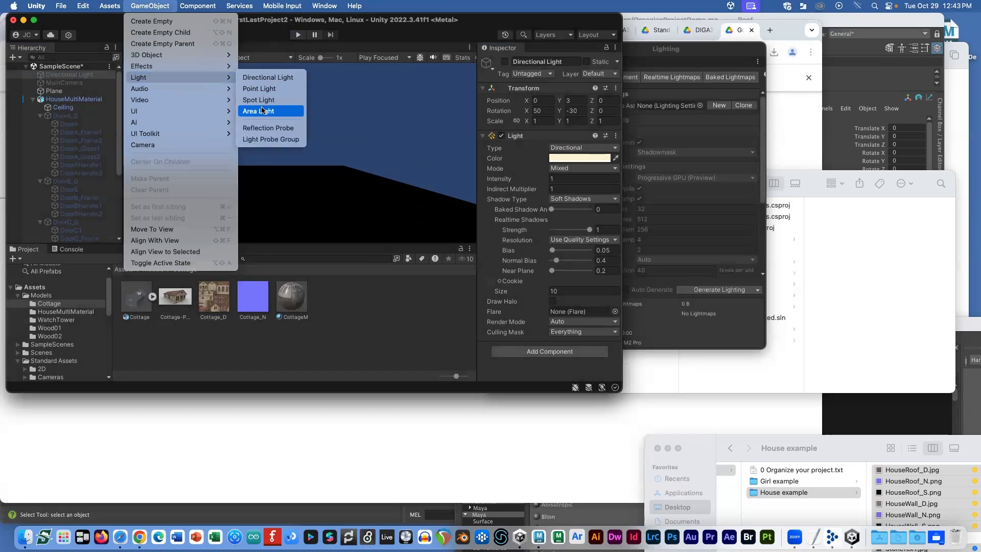
pyautogui.click(269, 78)
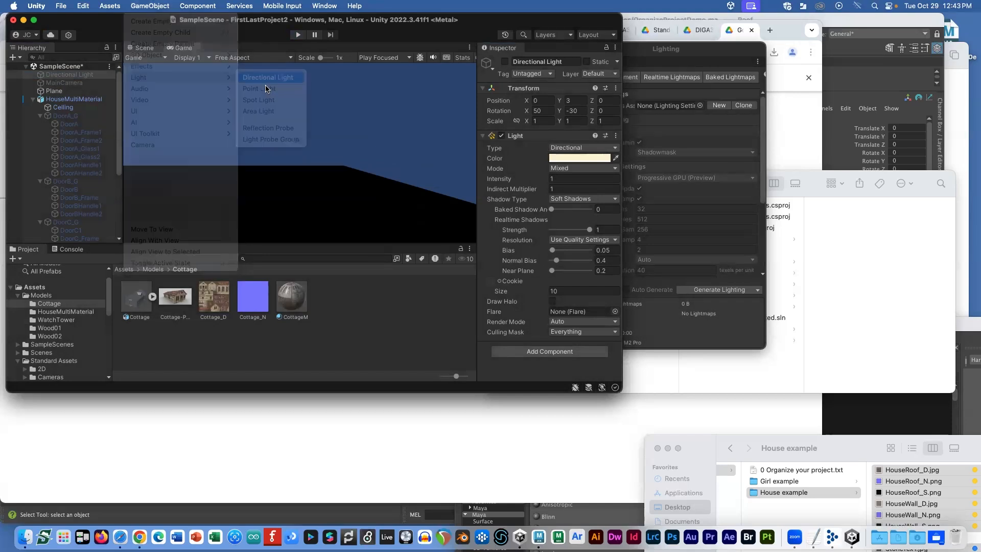
pyautogui.click(71, 223)
pyautogui.click(75, 238)
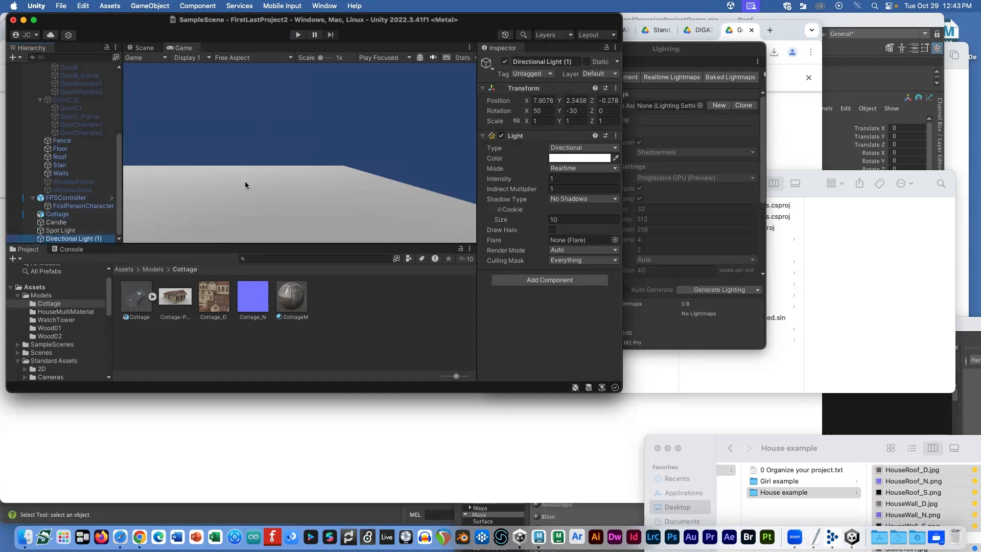
pyautogui.click(144, 48)
pyautogui.scroll(-5, 316, 179)
pyautogui.moveTo(317, 185); pyautogui.dragTo(389, 166)
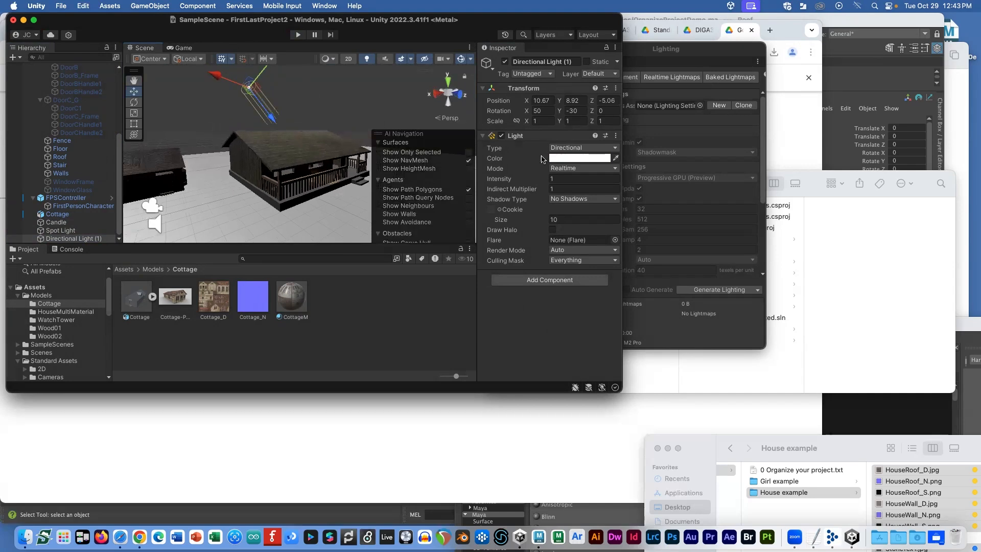
# Step: Give the new light a saturated blue colour (5E659D) and intensity 0.61
pyautogui.click(554, 159)
pyautogui.moveTo(576, 260); pyautogui.dragTo(583, 276)
pyautogui.moveTo(628, 217)
pyautogui.mouseDown()
pyautogui.moveTo(633, 199)
pyautogui.moveTo(607, 236)
pyautogui.mouseUp()
pyautogui.click(560, 150)
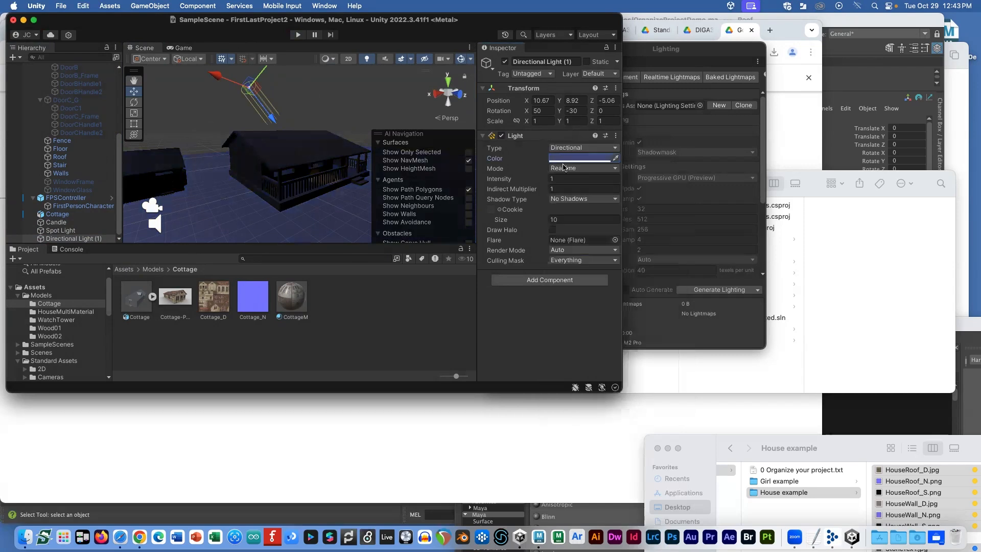
pyautogui.moveTo(514, 180); pyautogui.dragTo(499, 181)
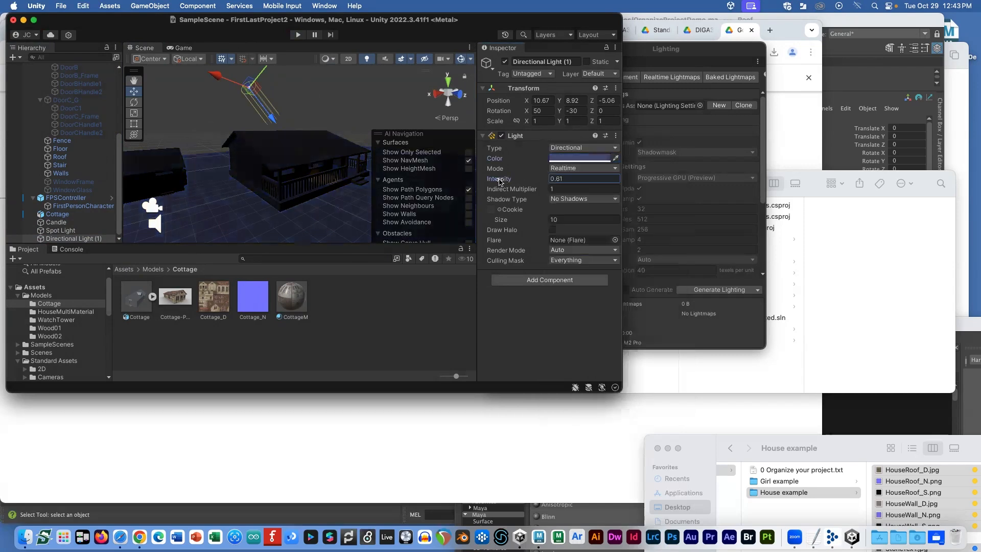
pyautogui.click(184, 48)
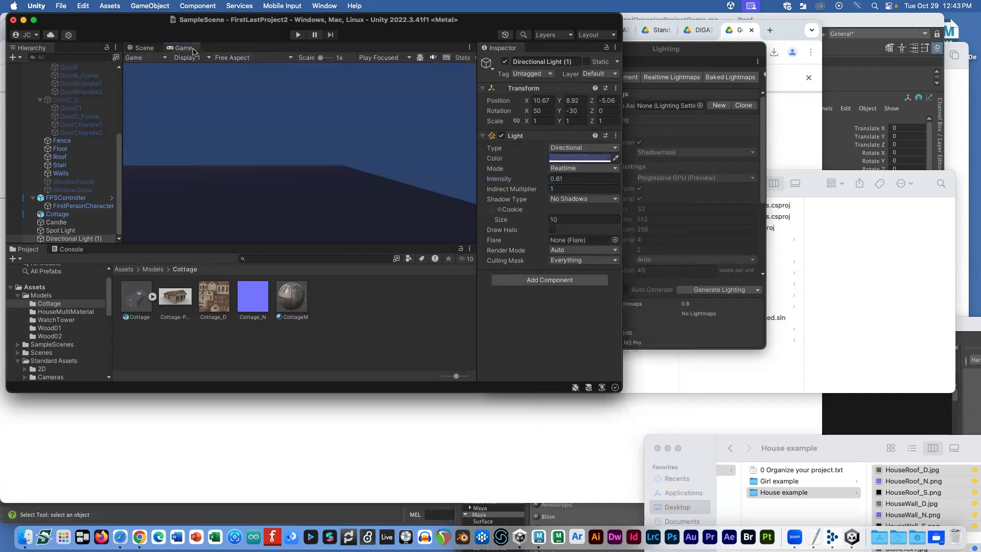
pyautogui.click(297, 34)
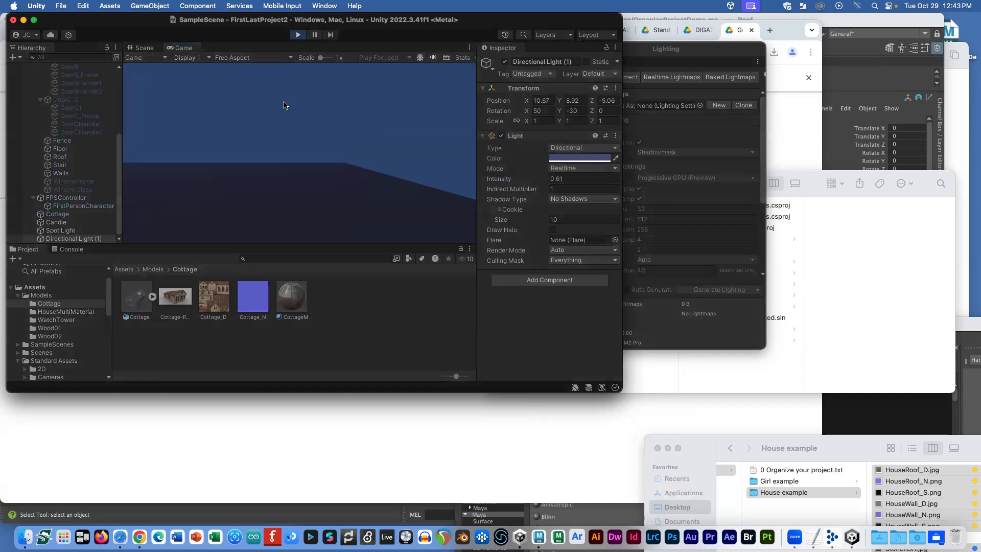
pyautogui.press('w')
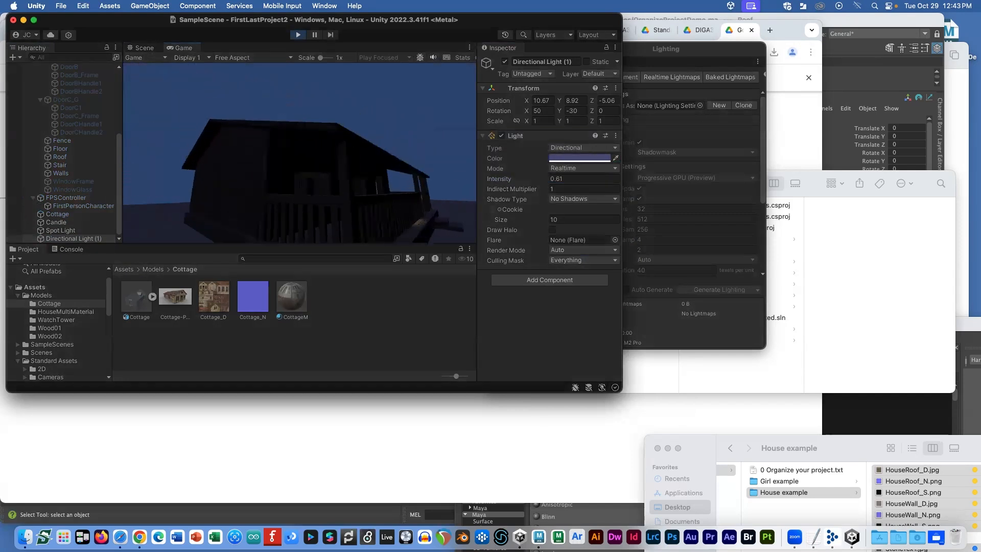
pyautogui.press('w')
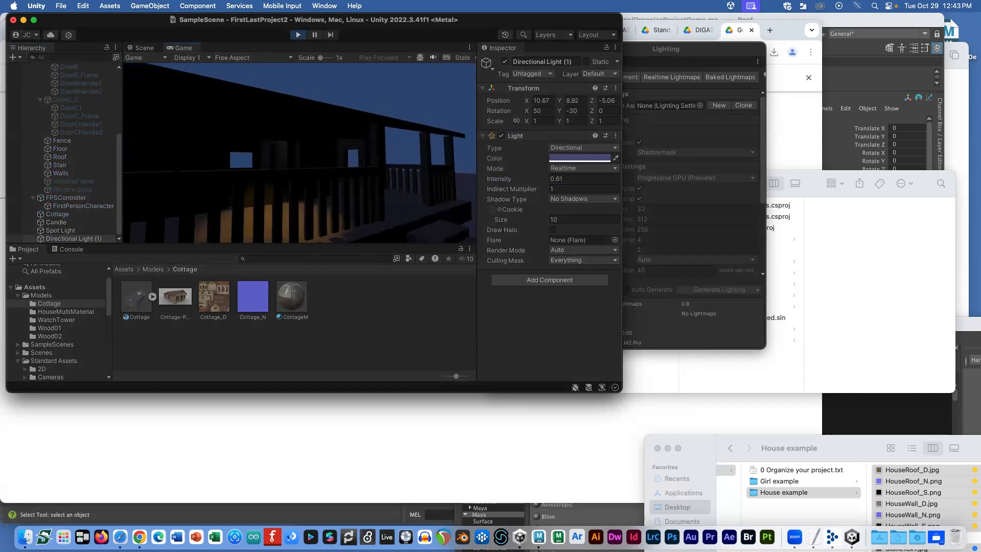
pyautogui.press('w')
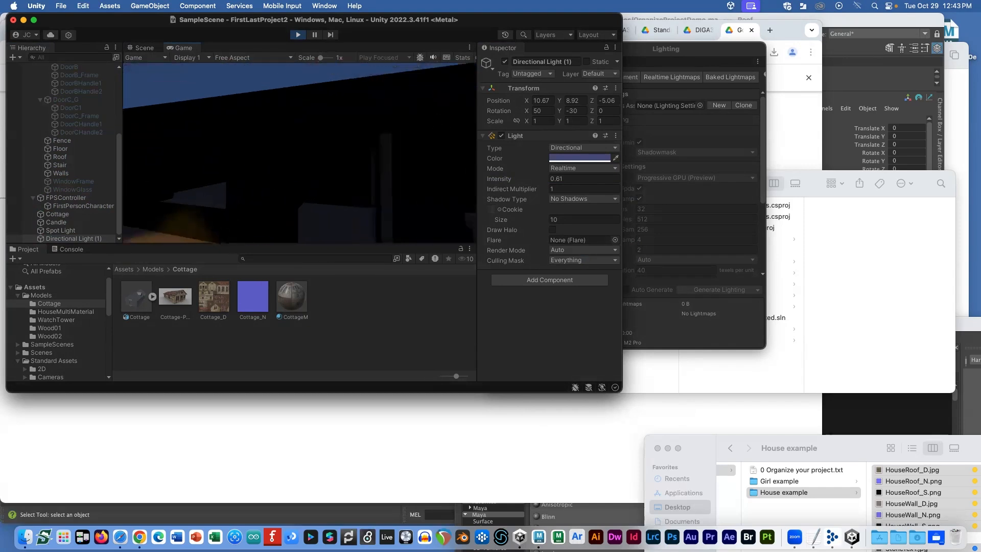
pyautogui.press('s')
pyautogui.press('a')
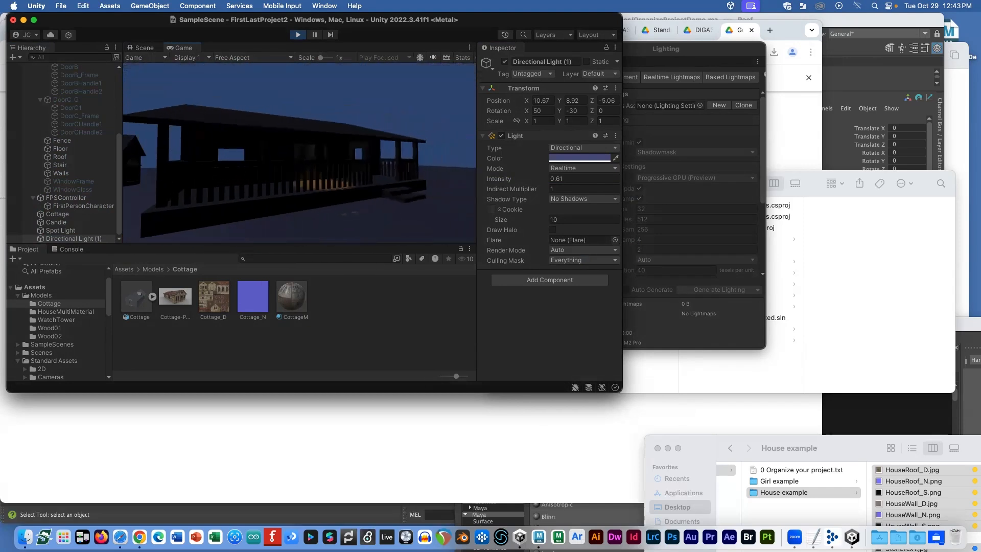
pyautogui.press('w')
pyautogui.press('s')
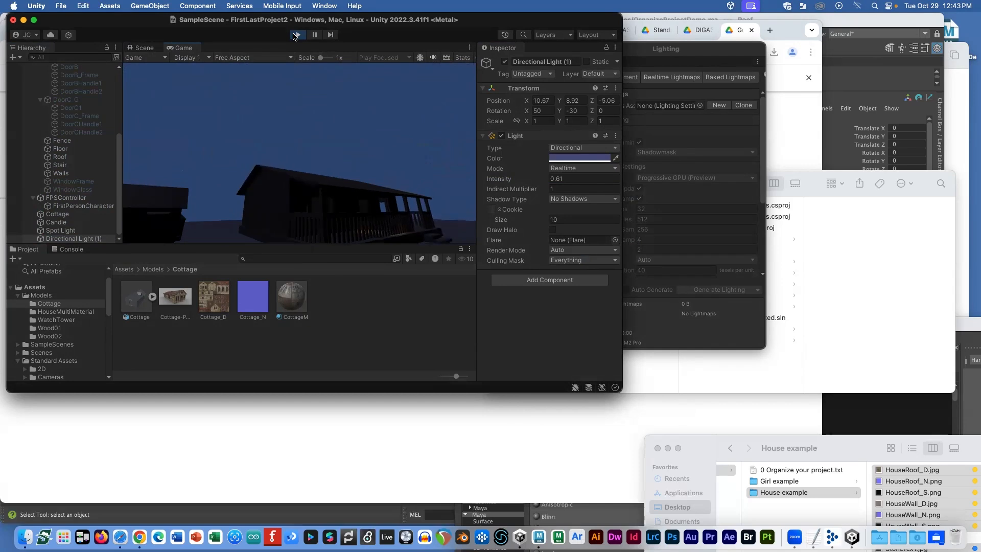
pyautogui.click(296, 35)
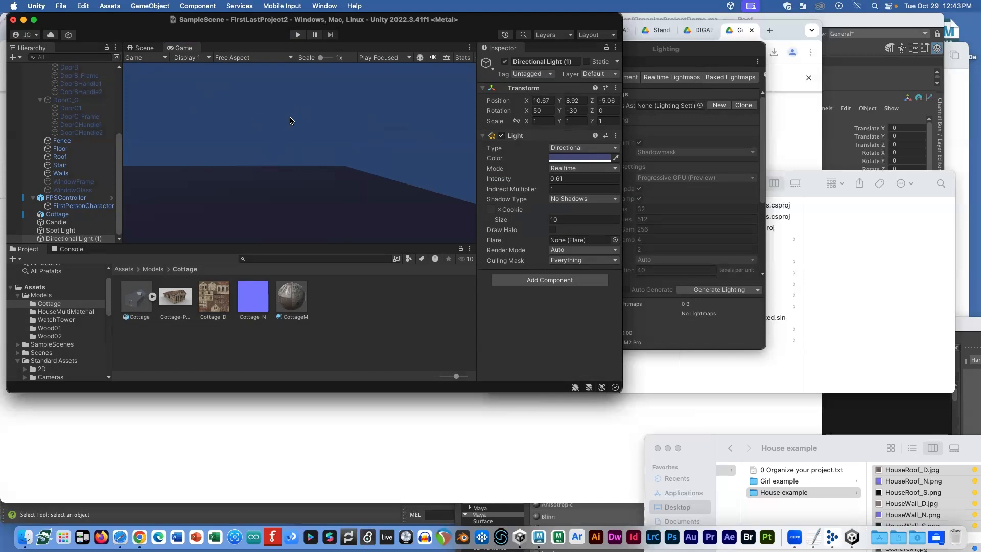
# Step: Switch from the Unity moonlit scene over to Maya
pyautogui.press('super+Tab')
pyautogui.press('super+Tab')
pyautogui.press('super+Tab')
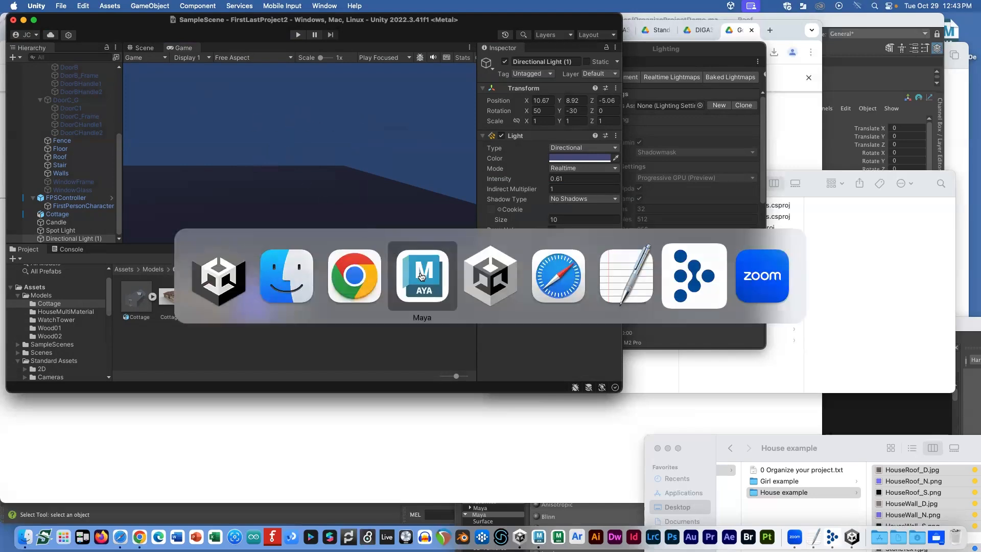
# Step: Create a polygon sphere and scale it up to 1395.027 so it encloses the house
pyautogui.click(64, 34)
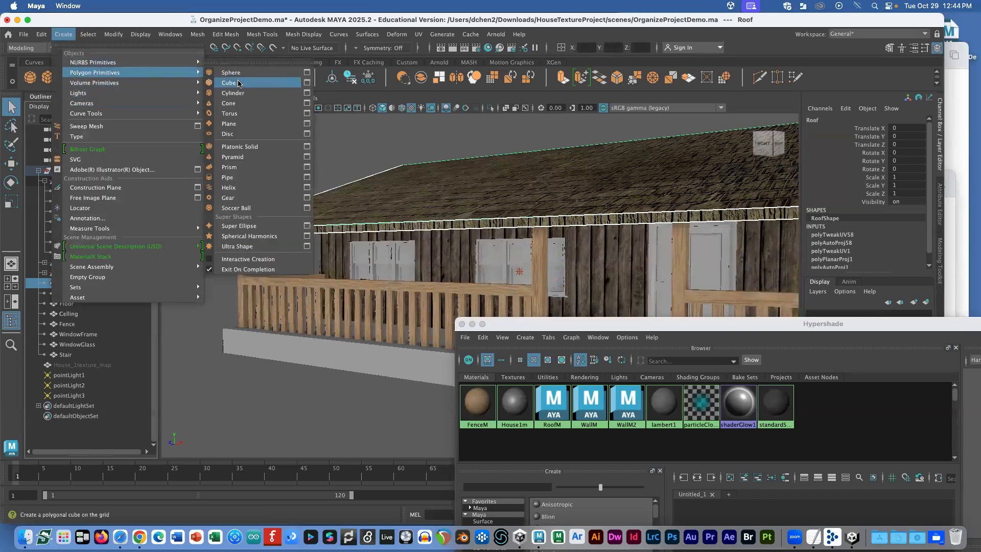
pyautogui.click(231, 72)
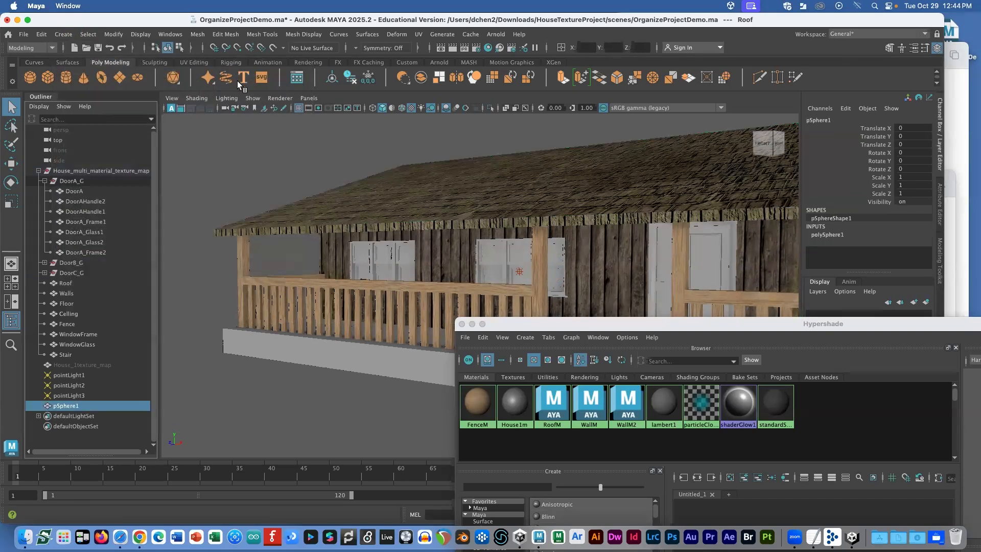
pyautogui.scroll(-10, 325, 317)
pyautogui.press('r')
pyautogui.moveTo(492, 290); pyautogui.dragTo(656, 352)
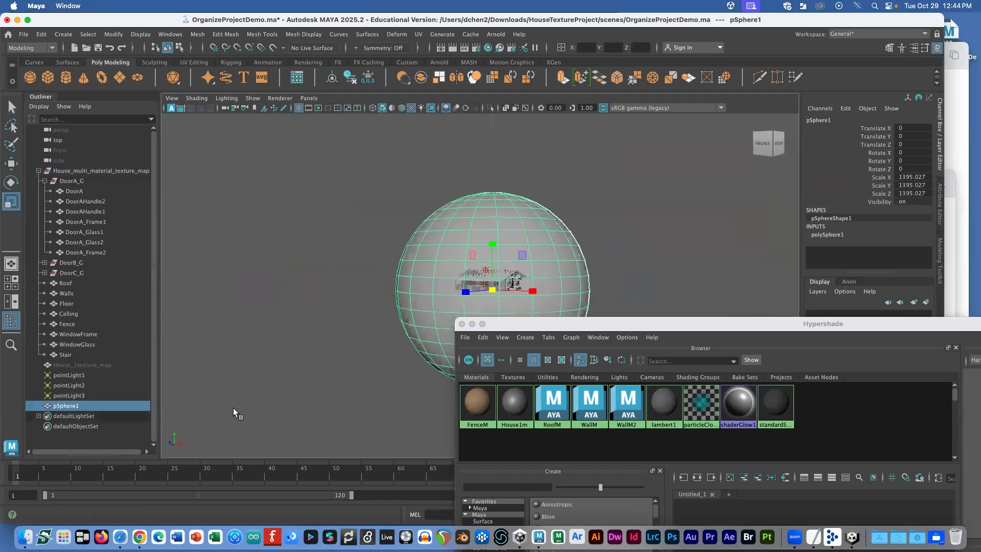
# Step: Rename pSphere1 to SkyBox and orbit the view around it
pyautogui.doubleClick(81, 406)
pyautogui.write('SkyBox')
pyautogui.press('Return')
pyautogui.scroll(3, 415, 269)
pyautogui.keyDown('alt'); pyautogui.moveTo(416, 269); pyautogui.dragTo(345, 257); pyautogui.keyUp('alt')
pyautogui.scroll(6, 346, 254)
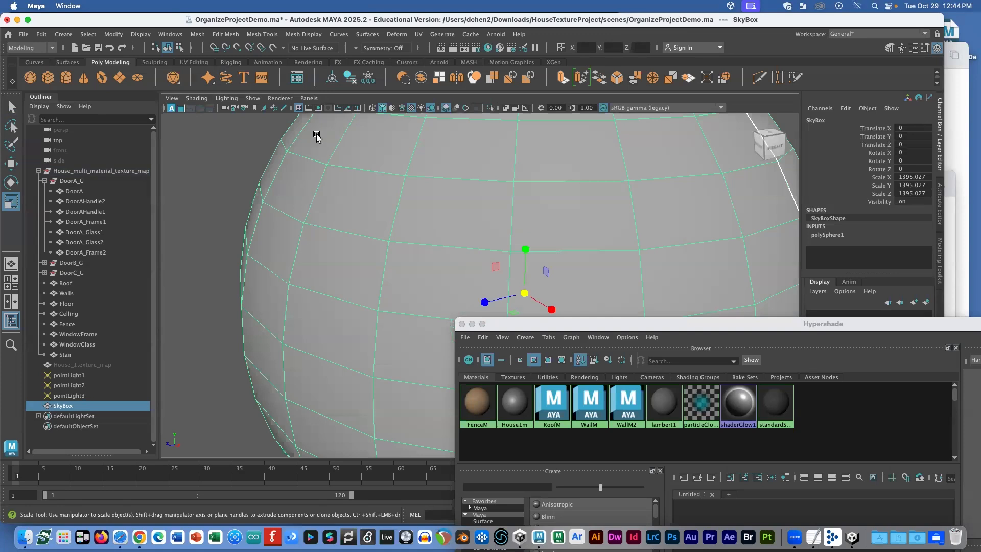
# Step: Reverse the SkyBox sphere's normals with Mesh Display > Reverse, then reselect it to check the shading
pyautogui.click(298, 34)
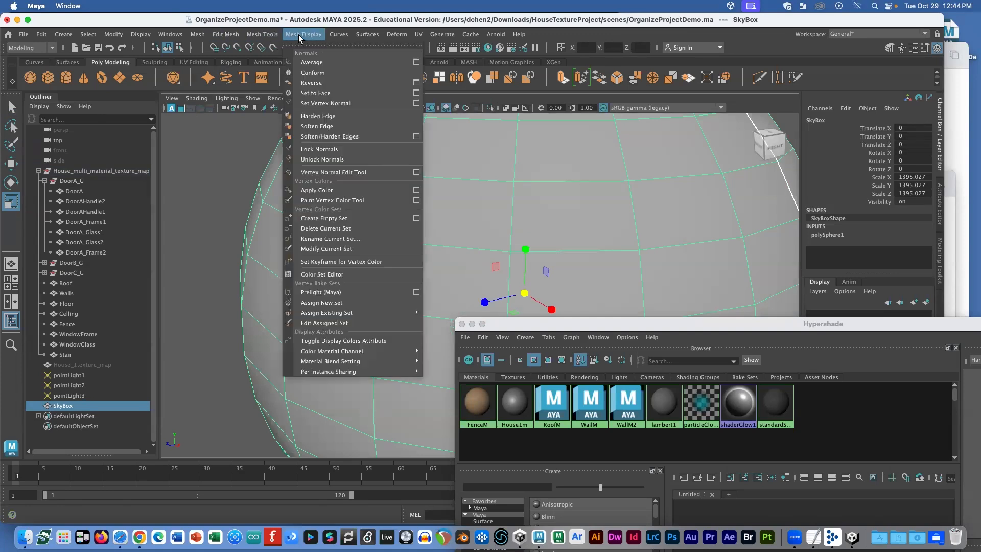
pyautogui.click(309, 83)
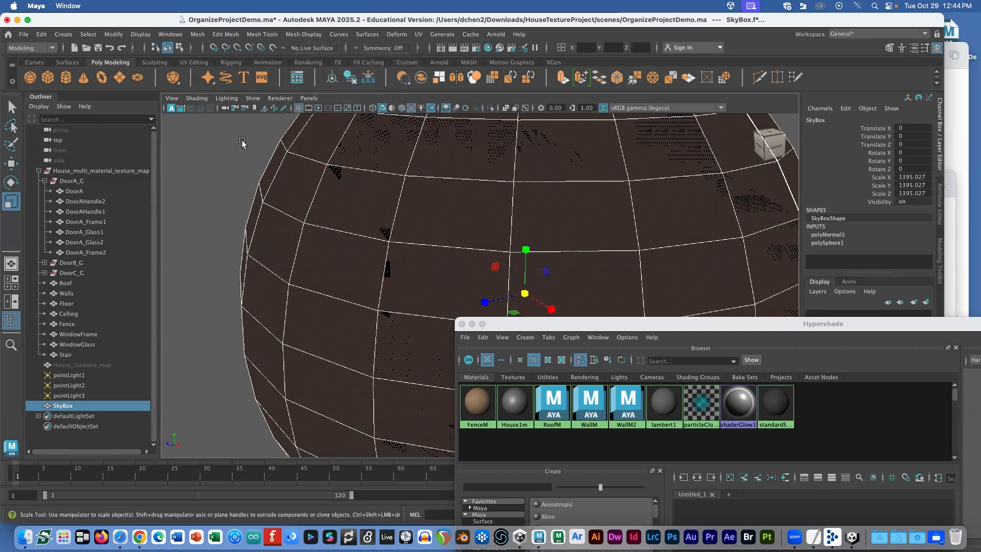
pyautogui.click(241, 143)
pyautogui.scroll(-5, 316, 174)
pyautogui.click(453, 171)
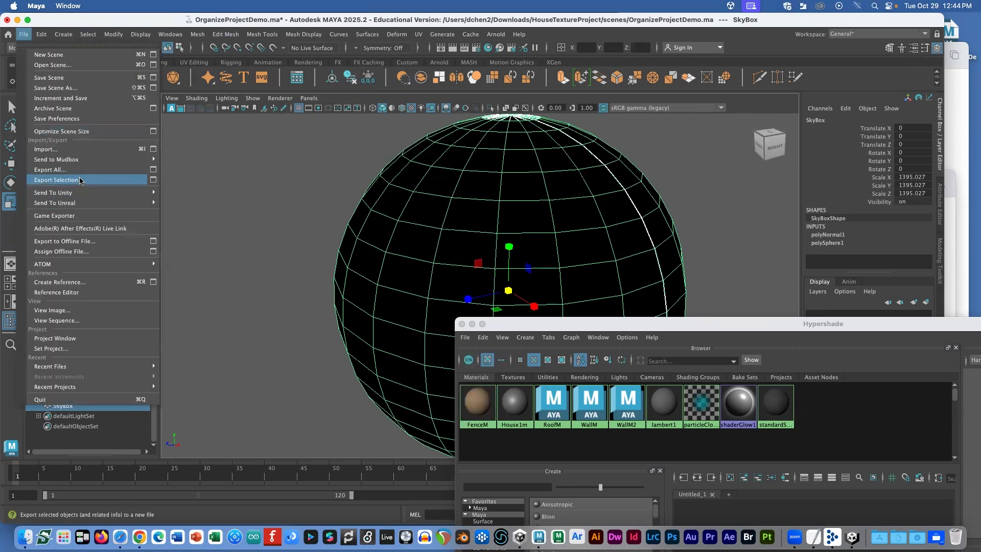
# Step: Export the selected SkyBox to the Desktop as the FBX file Skybox
pyautogui.click(56, 179)
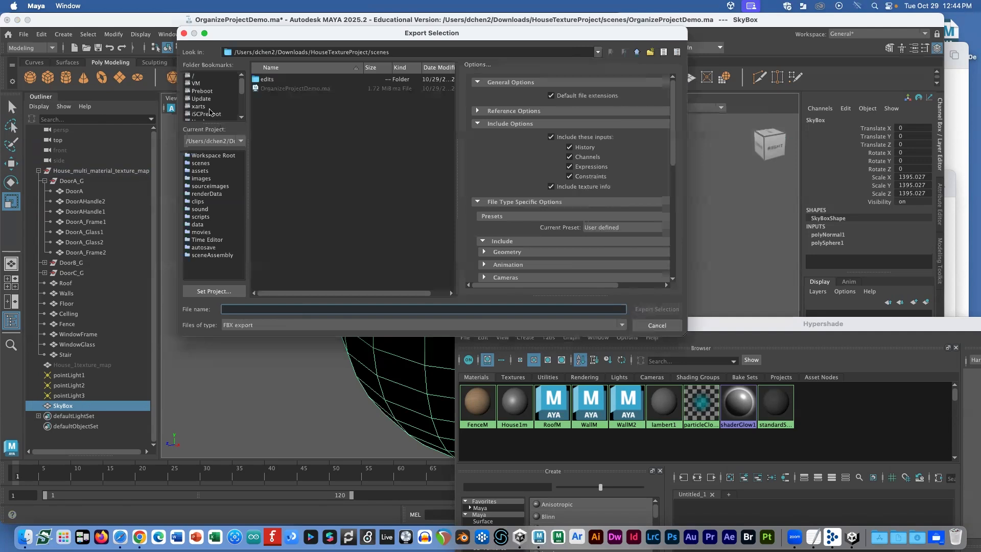
pyautogui.moveTo(282, 52); pyautogui.dragTo(644, 90)
pyautogui.write('esk')
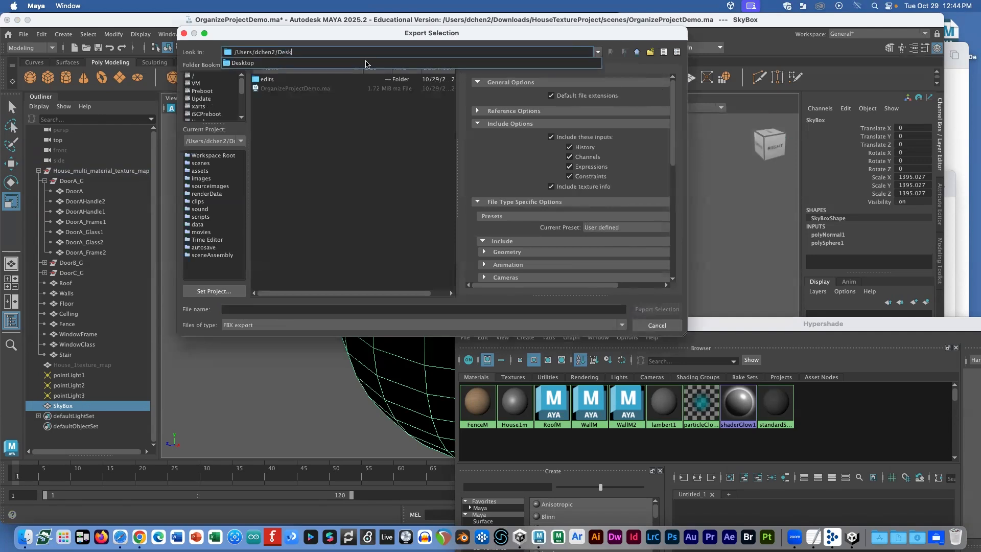
pyautogui.click(365, 64)
pyautogui.click(259, 309)
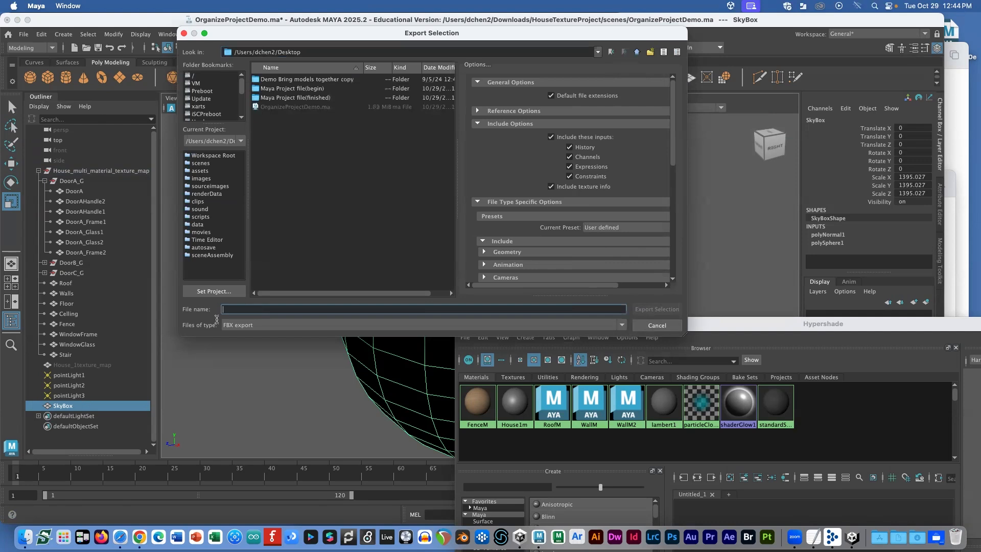
pyautogui.click(243, 326)
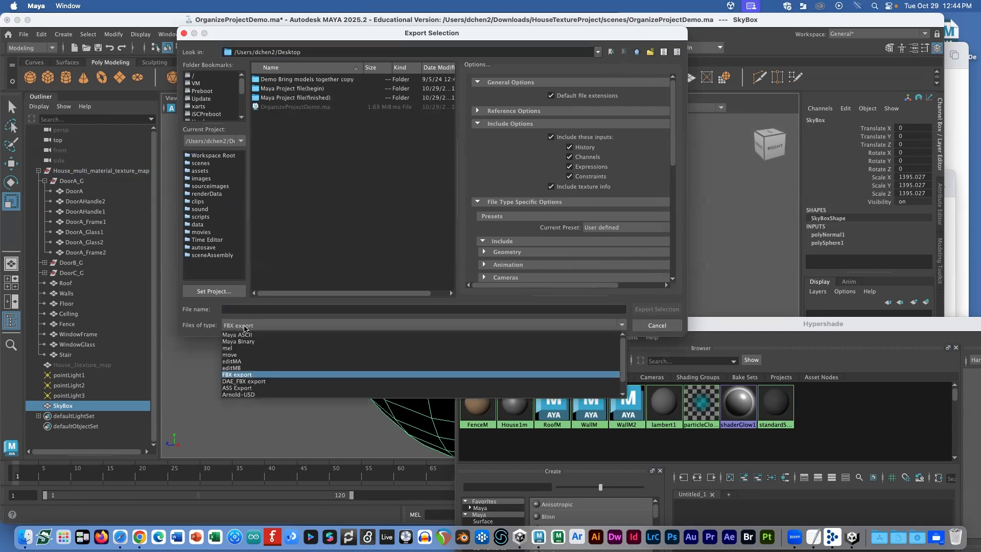
pyautogui.click(246, 309)
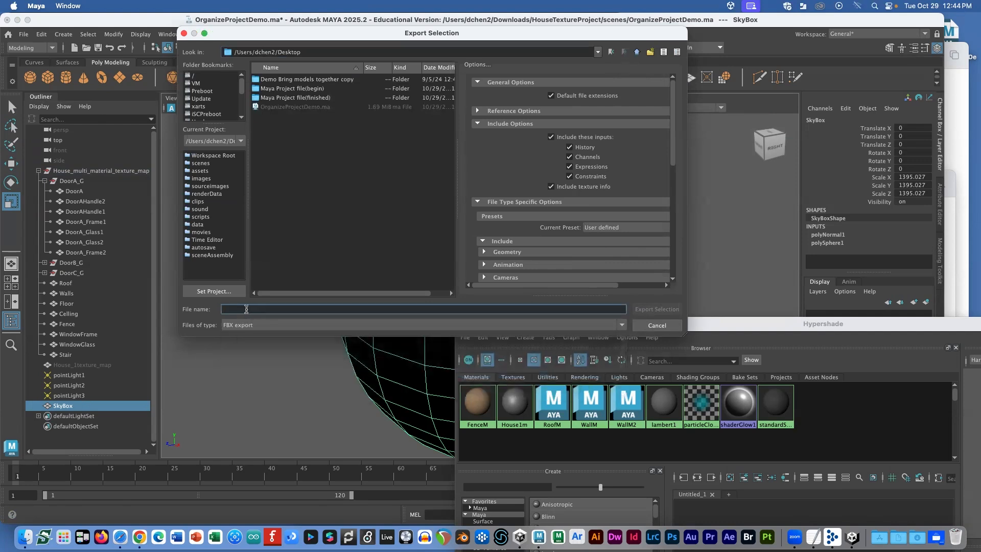
pyautogui.write('S')
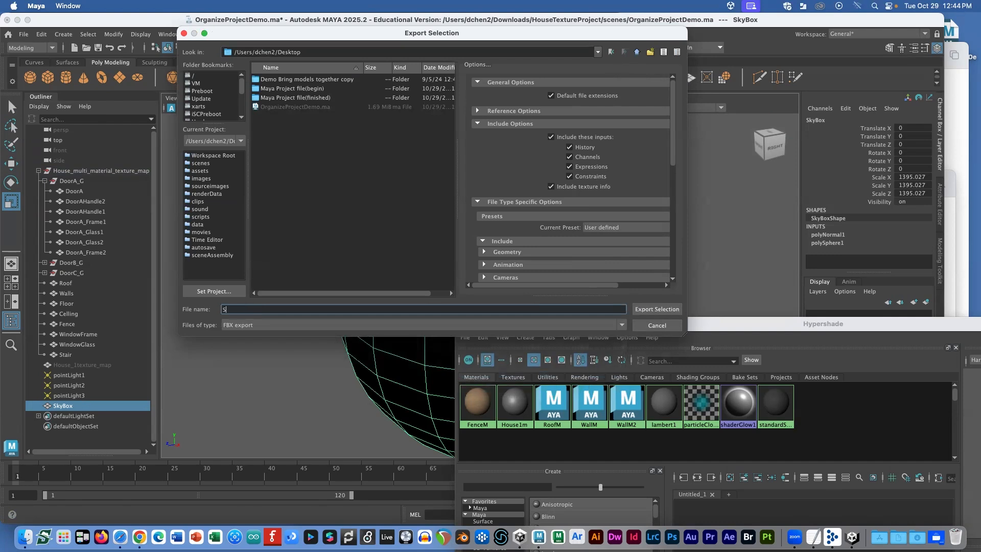
pyautogui.write('kybox')
pyautogui.press('Return')
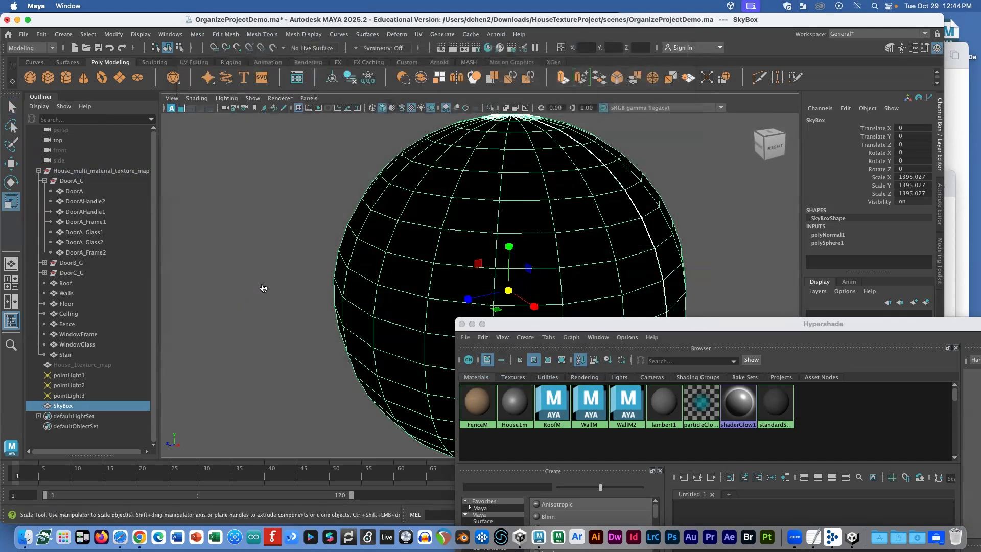
# Step: Locate and select Skybox.fbx on the Desktop in Finder, alongside Unity
pyautogui.press('super+Tab')
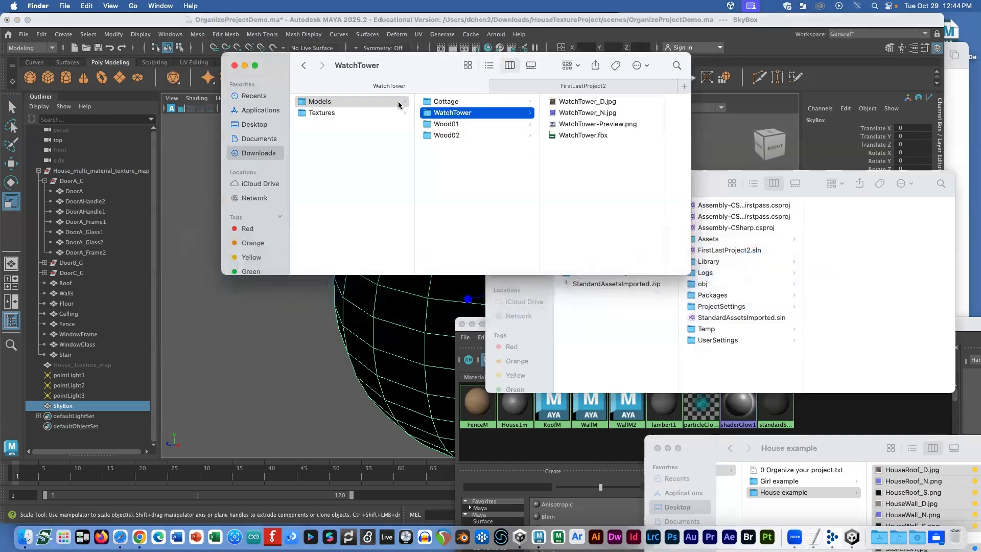
pyautogui.click(251, 124)
pyautogui.click(338, 146)
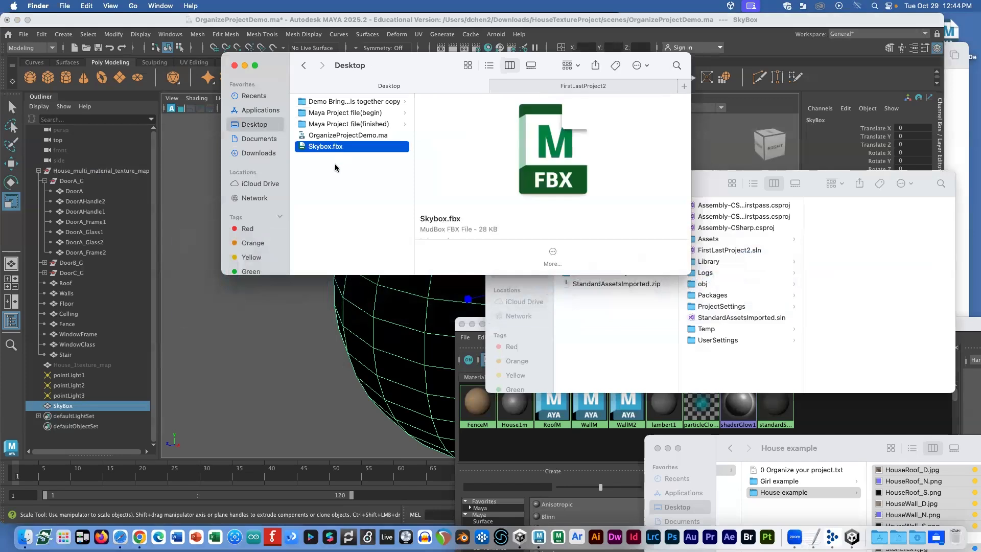
pyautogui.press('super+Tab')
pyautogui.press('super+Tab')
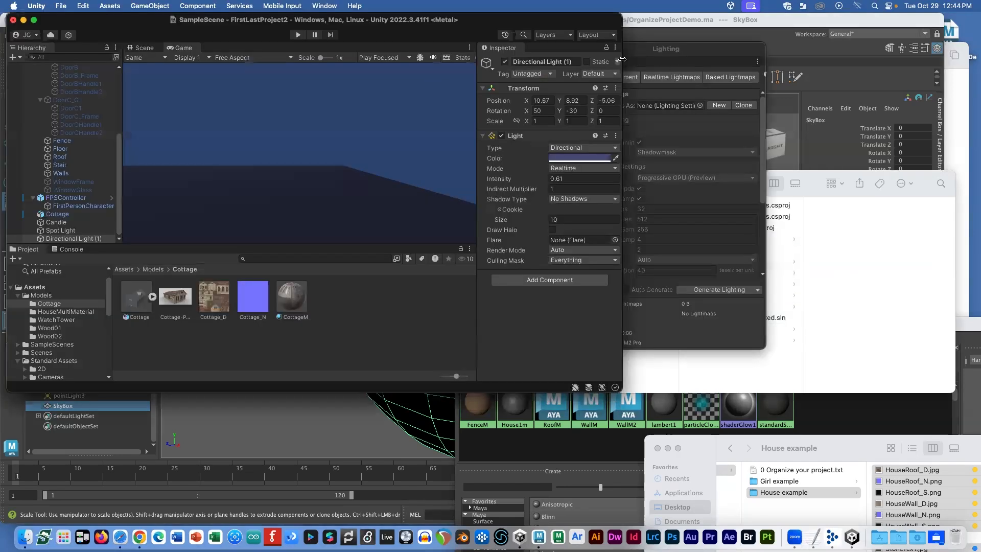
pyautogui.press('super+Tab')
# Step: Import Skybox.fbx into the project's Assets/Models folder
pyautogui.moveTo(334, 145); pyautogui.dragTo(327, 274)
pyautogui.click(155, 267)
pyautogui.press('super+Tab')
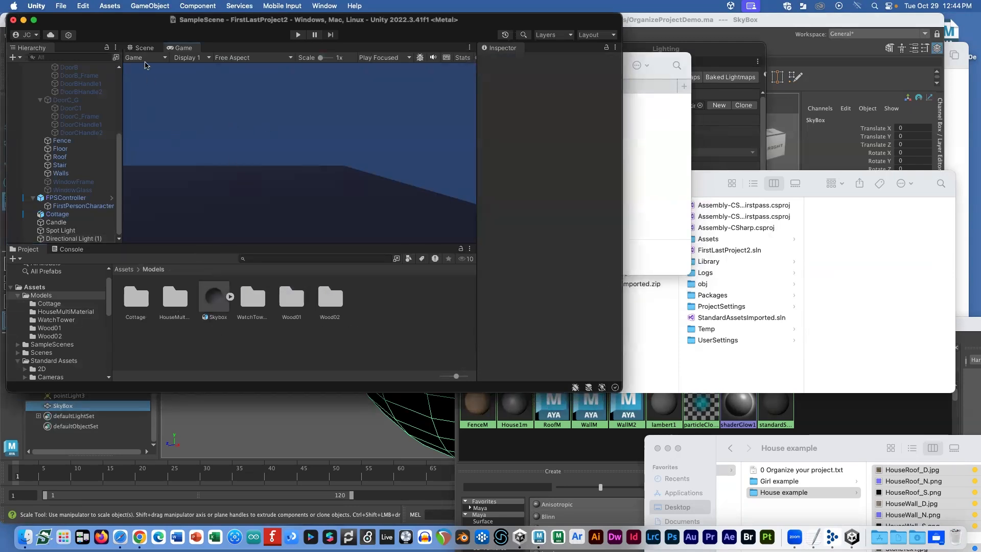
# Step: Place the Skybox model in the scene and scale it uniformly to 30684
pyautogui.click(141, 47)
pyautogui.moveTo(215, 299); pyautogui.dragTo(223, 205)
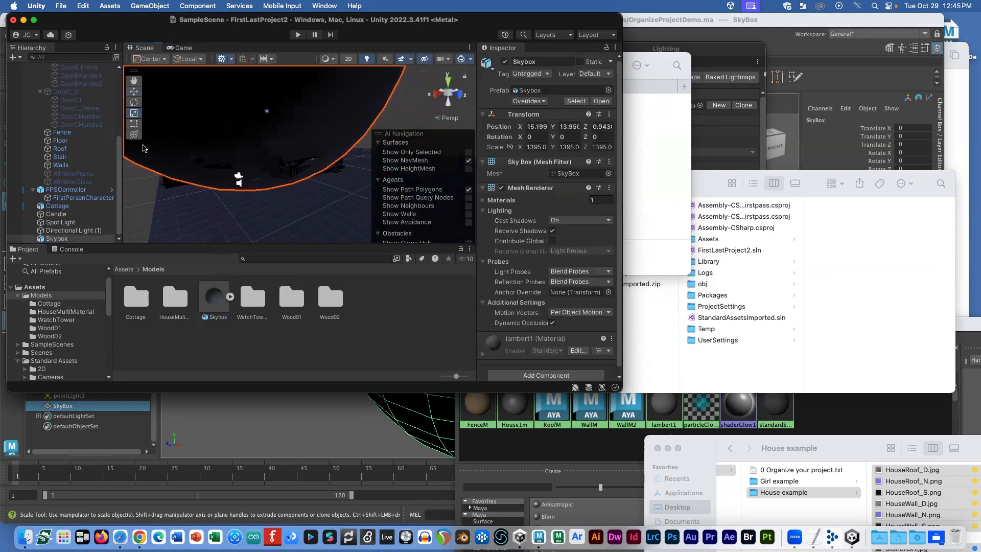
pyautogui.click(73, 214)
pyautogui.click(75, 237)
pyautogui.scroll(-10, 261, 174)
pyautogui.moveTo(279, 110); pyautogui.dragTo(576, 217)
pyautogui.scroll(-1, 297, 141)
pyautogui.moveTo(314, 128); pyautogui.dragTo(577, 184)
pyautogui.click(297, 35)
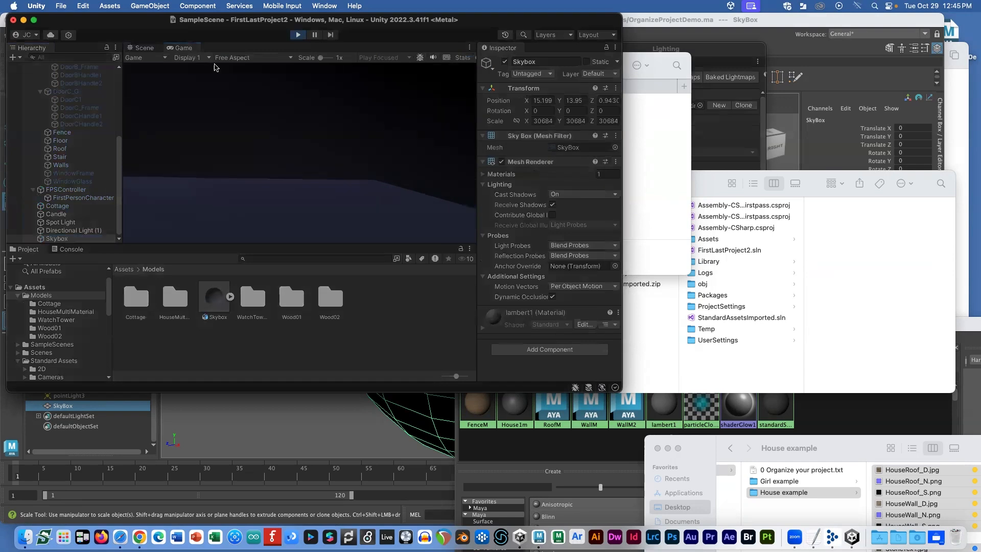
pyautogui.press('w')
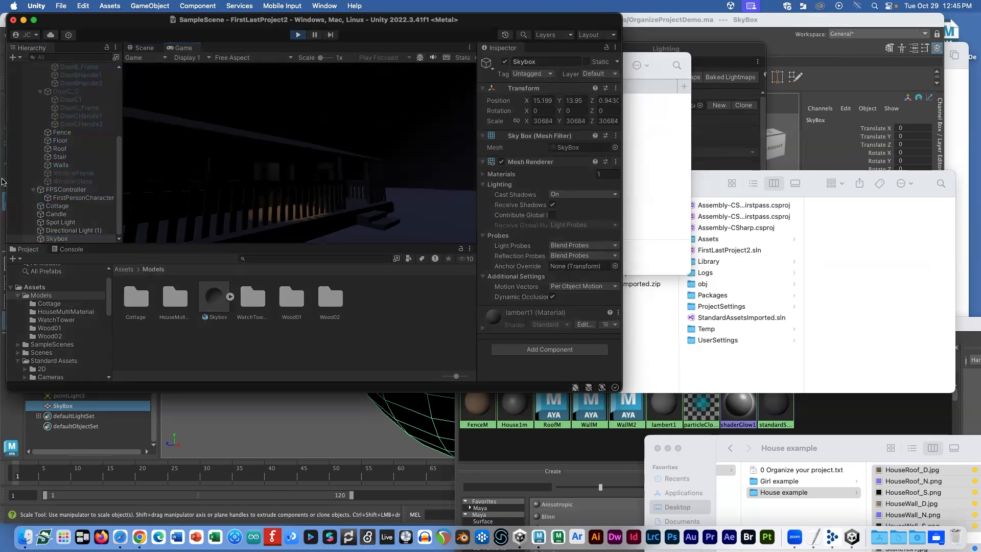
pyautogui.press('s')
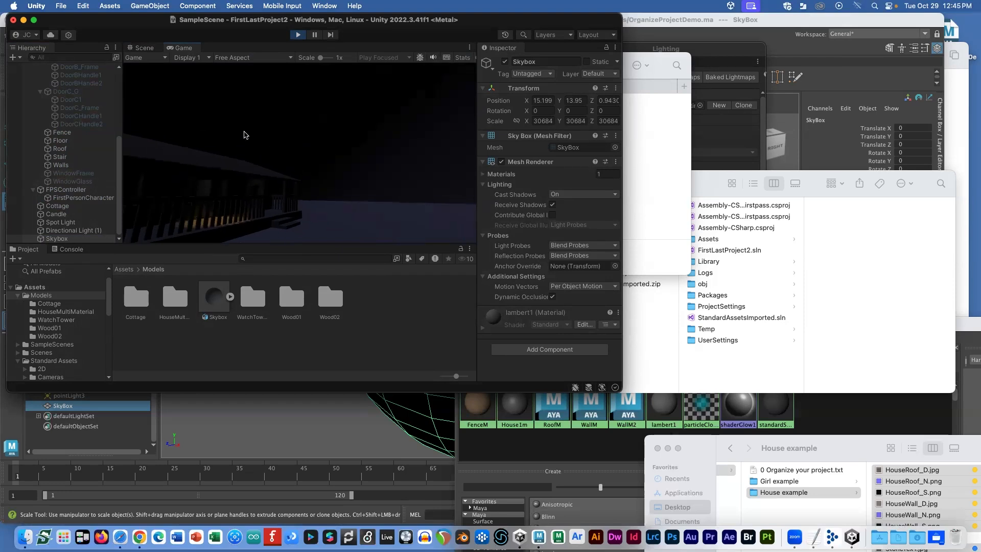
pyautogui.click(298, 34)
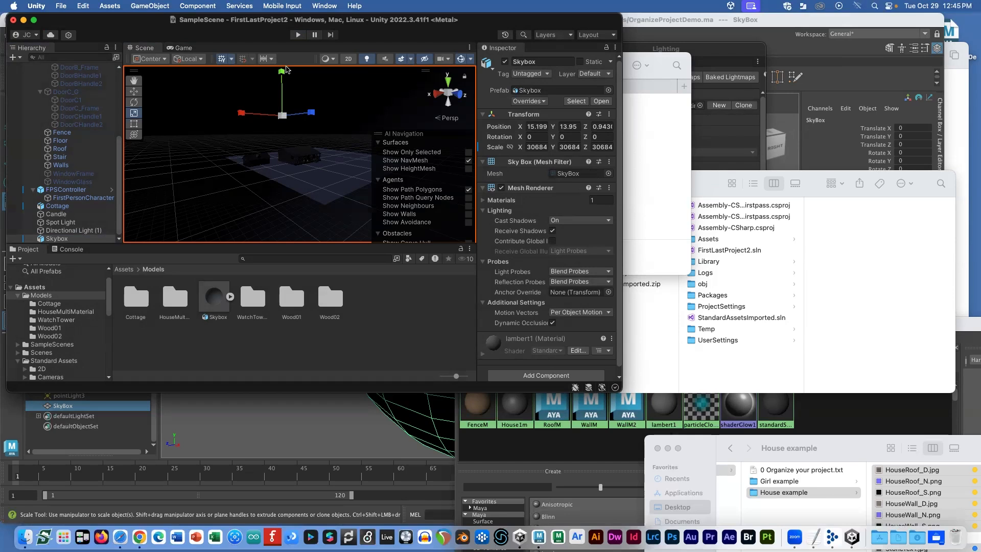
pyautogui.press('super+Tab')
pyautogui.press('super+Tab')
pyautogui.press('super+Tab')
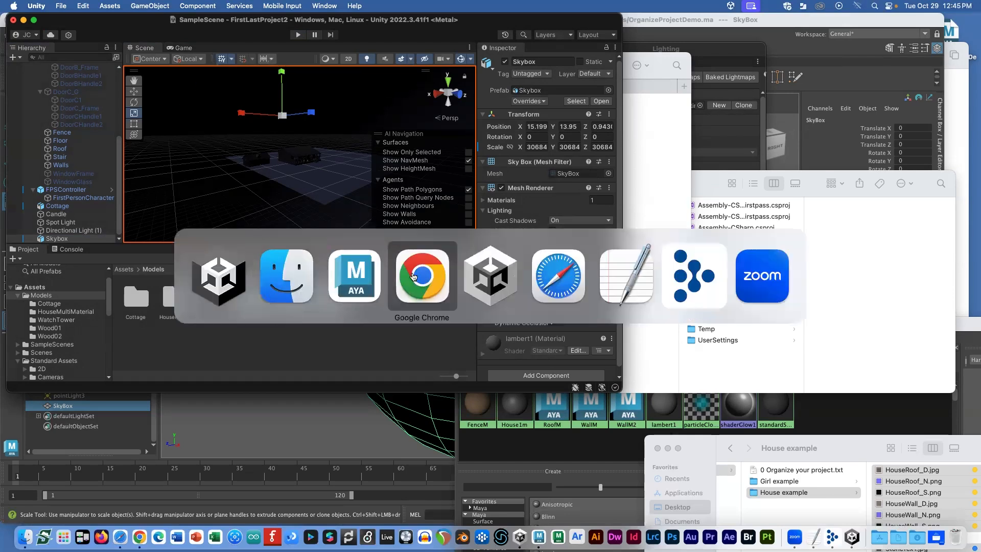
# Step: Copy the Lesson 21 lecture video link from the Week 11 page and paste it into a new tab
pyautogui.click(526, 30)
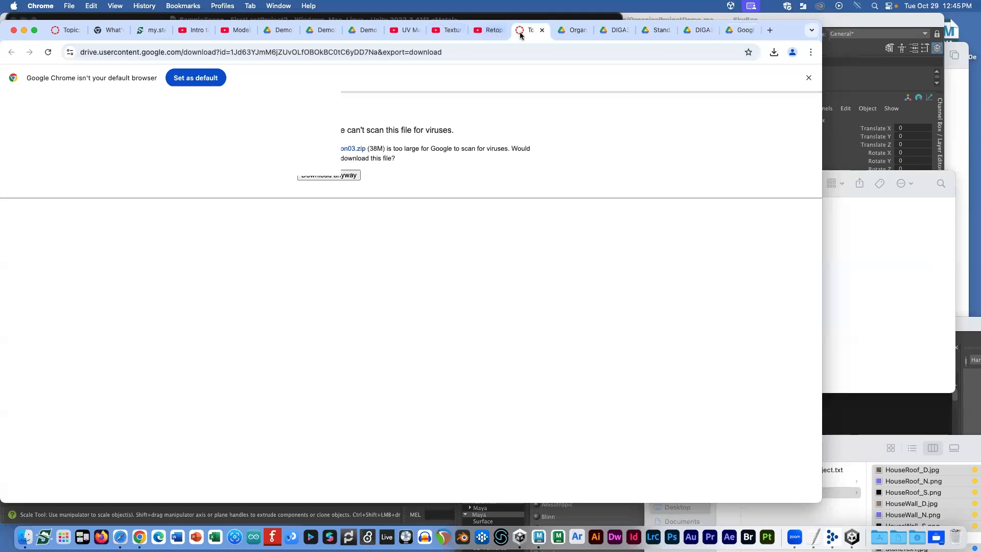
pyautogui.scroll(1, 355, 316)
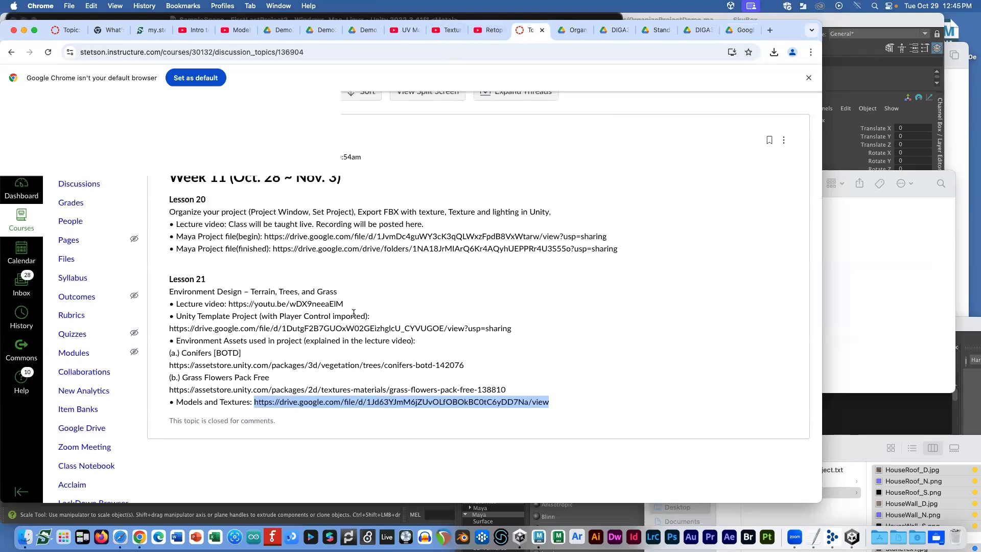
pyautogui.moveTo(344, 303); pyautogui.dragTo(225, 301)
pyautogui.press('super+c')
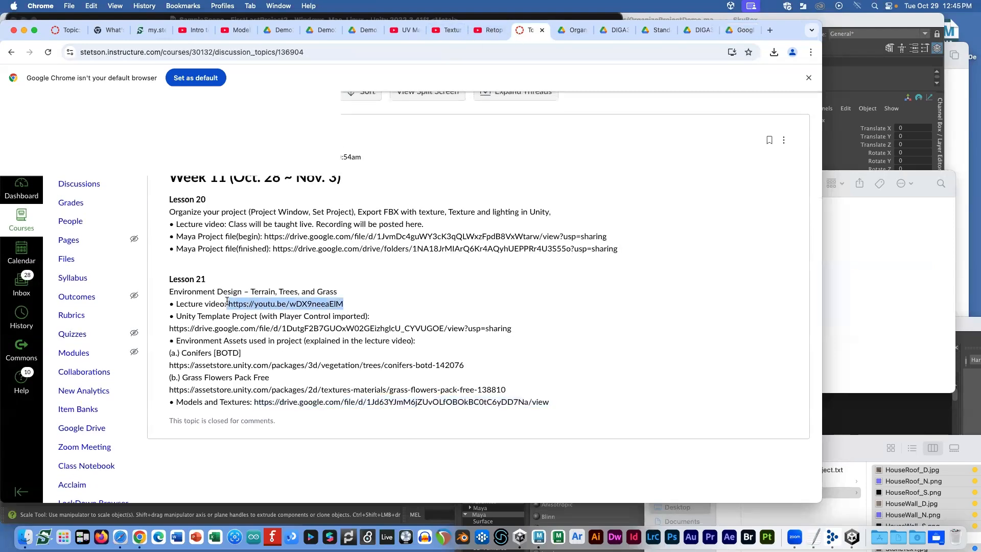
pyautogui.click(770, 30)
pyautogui.press('super+v')
# Step: Load the 'Create Realistic Environment in Unity 3D' video and pause it at 0:07
pyautogui.press('Return')
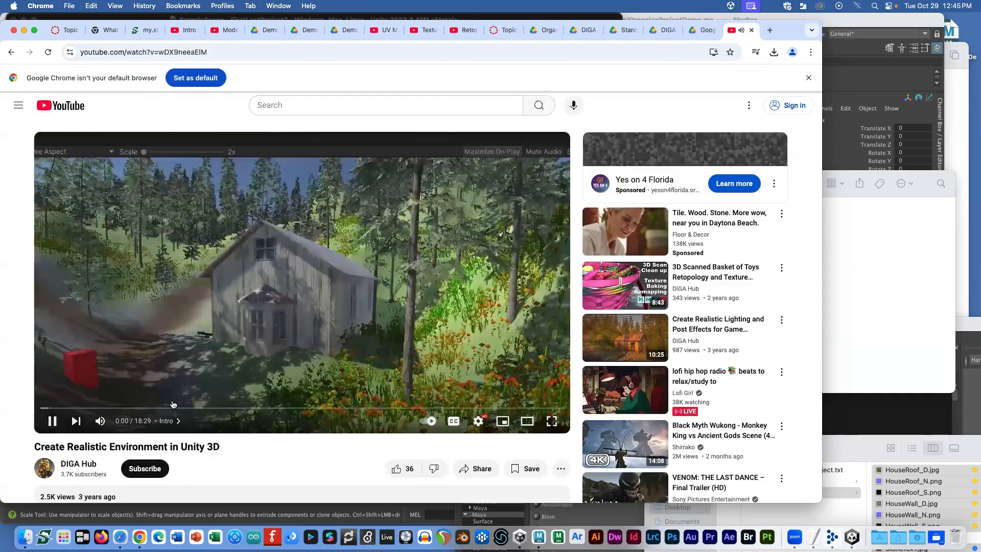
pyautogui.click(278, 267)
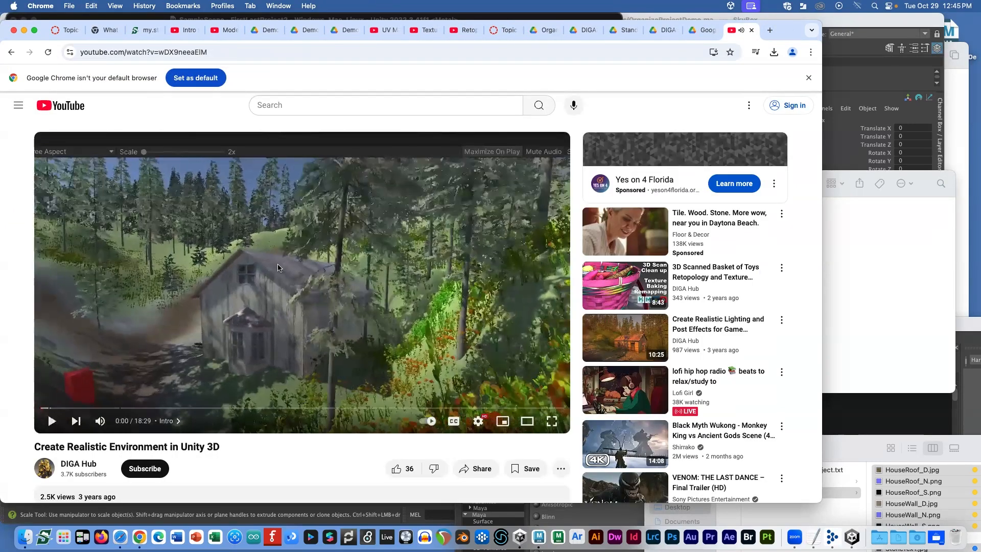
pyautogui.click(278, 267)
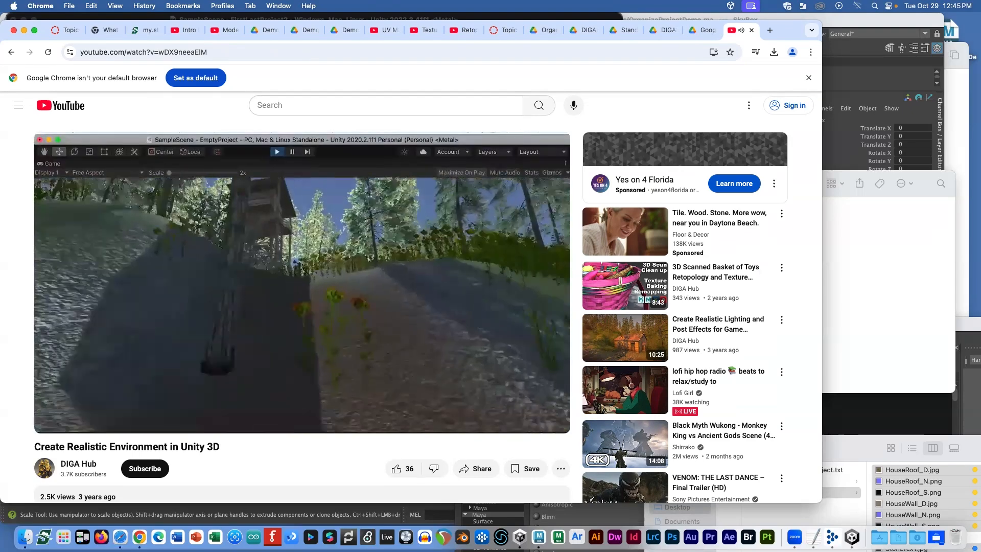
pyautogui.click(278, 267)
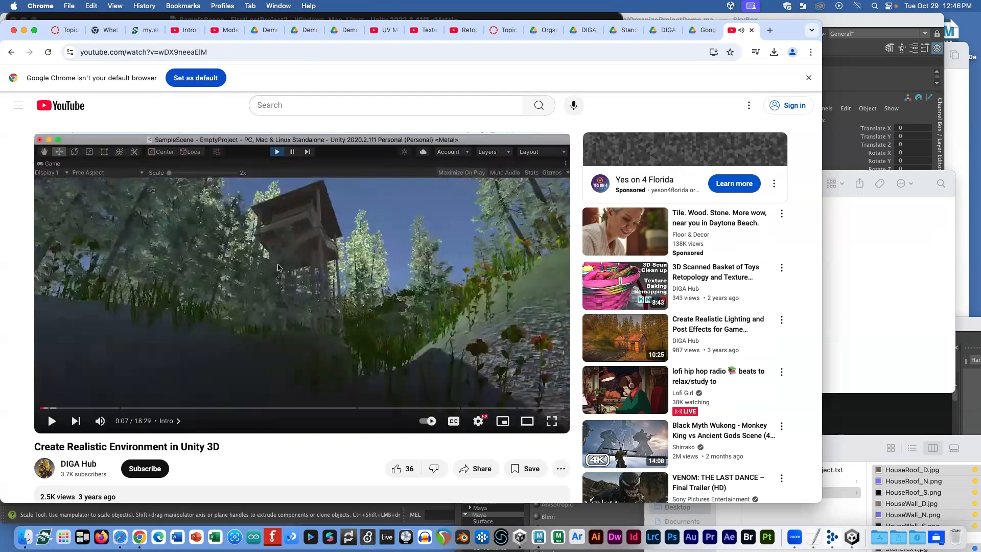